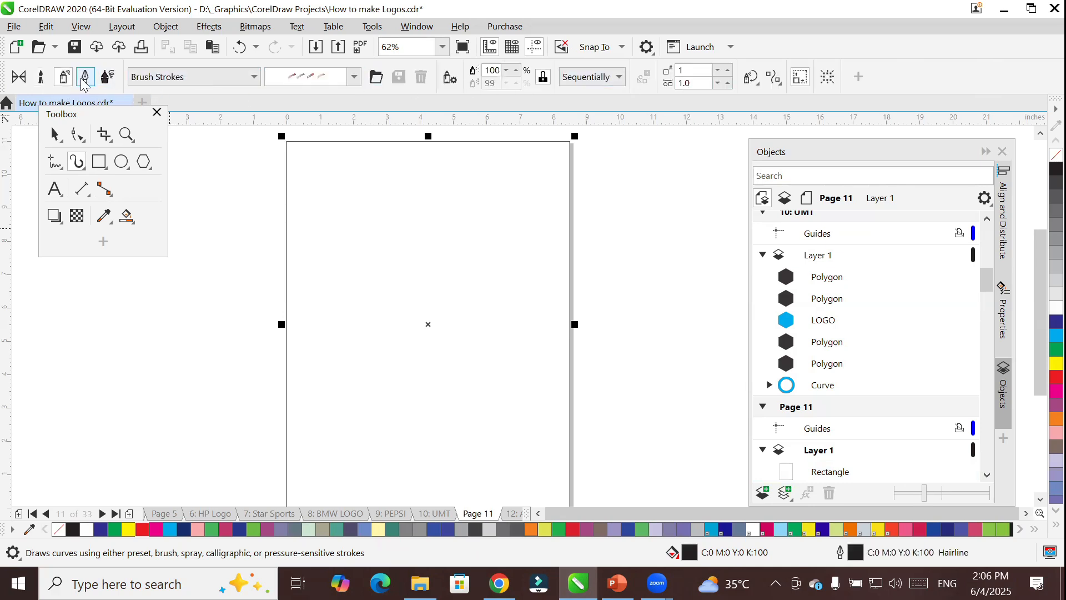
# Set Artistic Media to Preset mode with a stroke tapering from a rounded end, and draw two diagonal strokes beside the page.
pyautogui.click(84, 82)
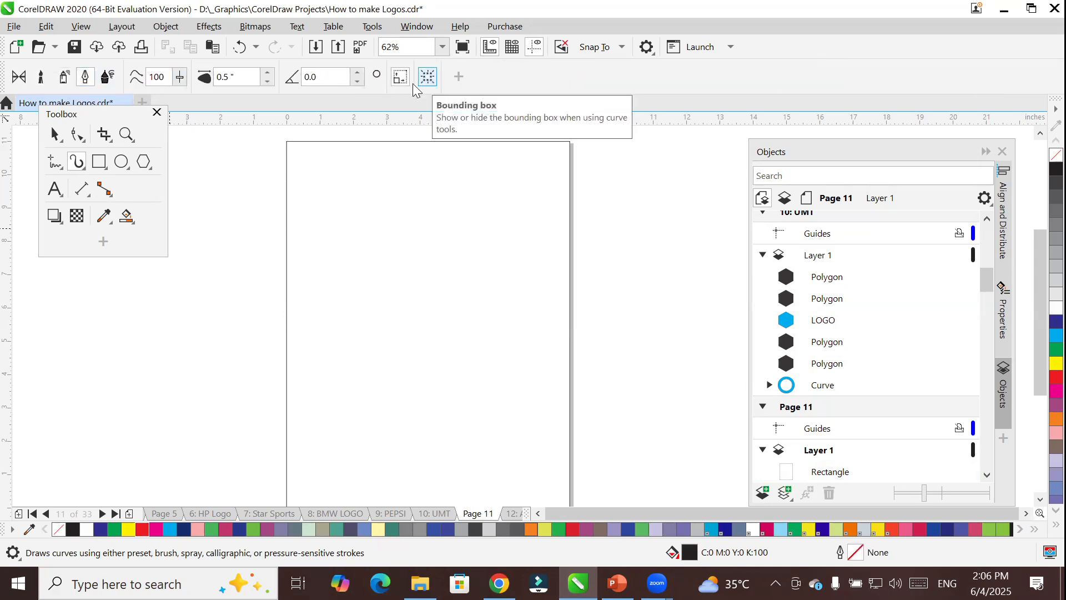
pyautogui.click(19, 81)
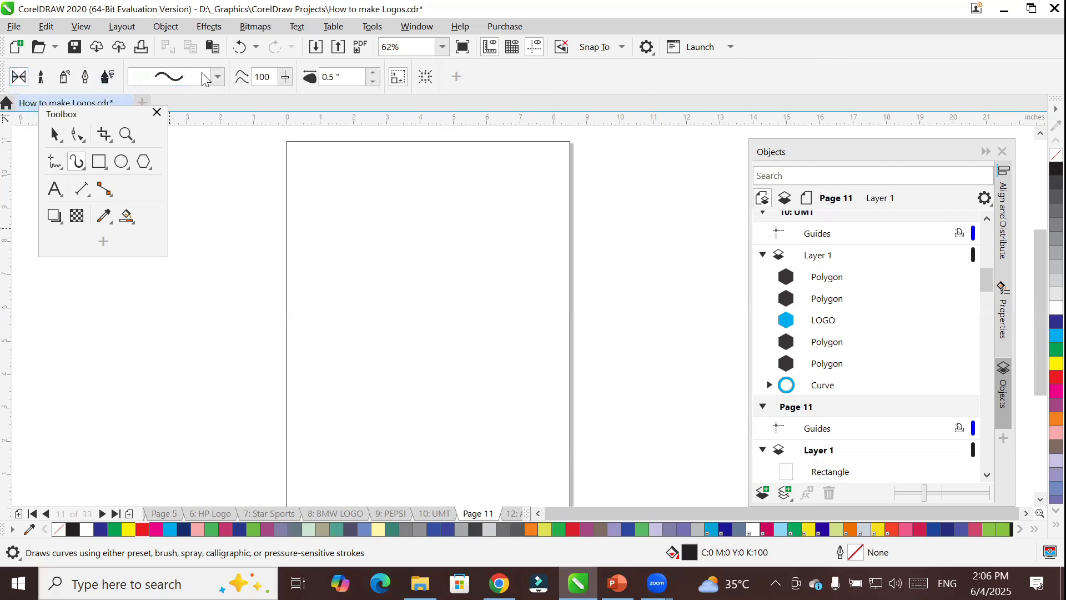
pyautogui.click(219, 79)
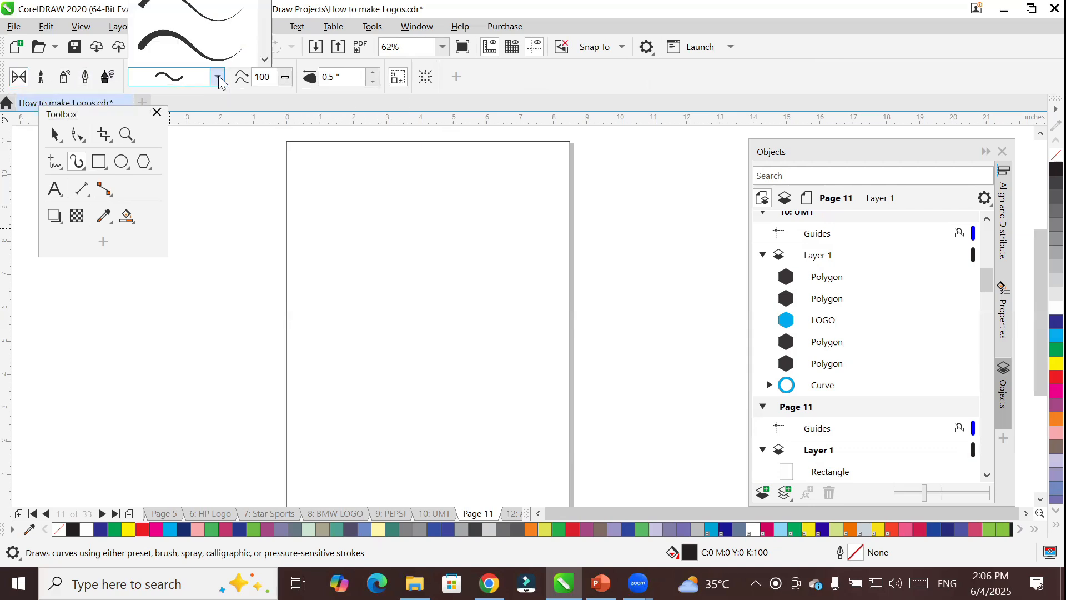
pyautogui.click(191, 49)
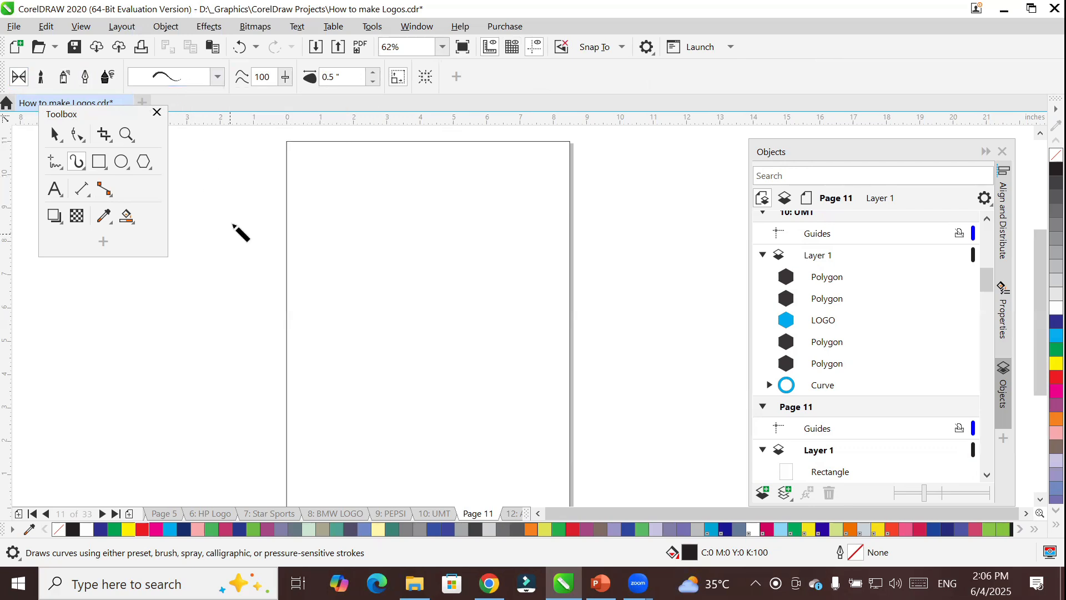
pyautogui.moveTo(255, 189)
pyautogui.mouseDown()
pyautogui.moveTo(225, 242)
pyautogui.moveTo(140, 320)
pyautogui.mouseUp()
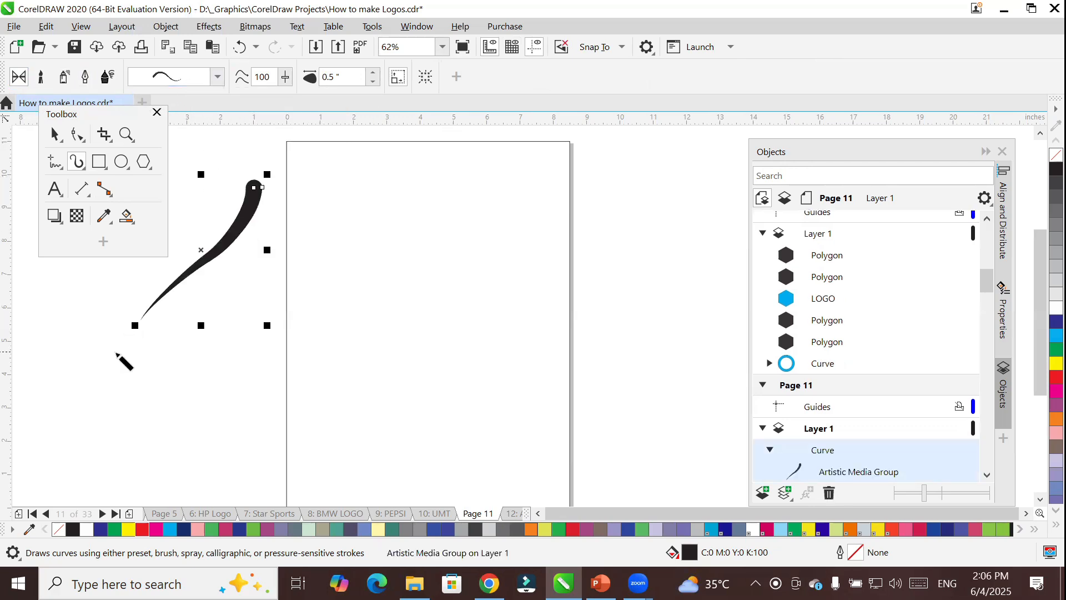
pyautogui.moveTo(114, 359); pyautogui.dragTo(272, 249)
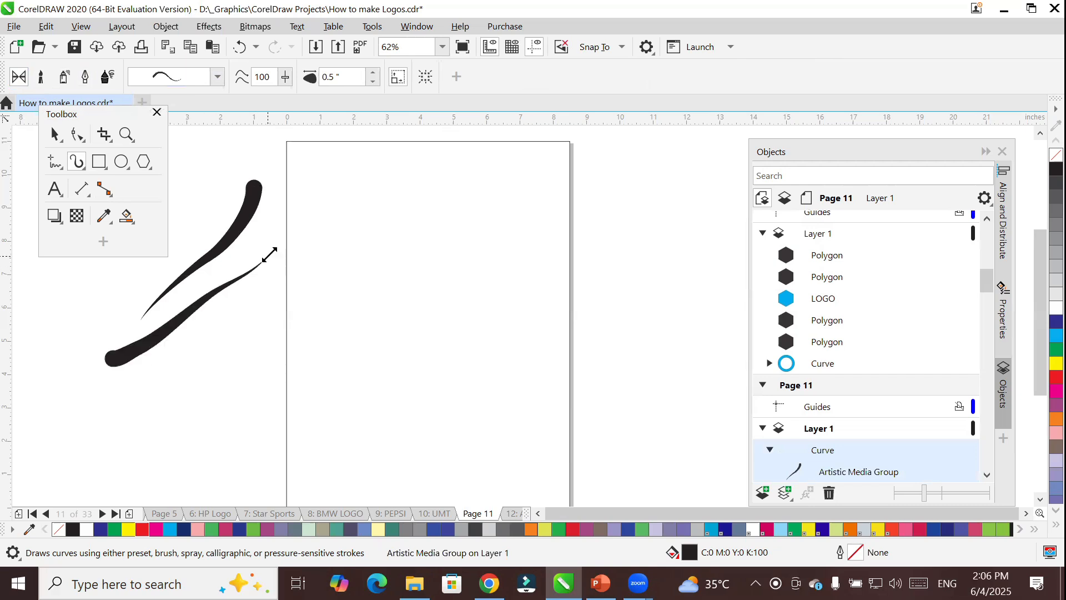
# Draw three pairs of tapered strokes down the page, each pair running outward in opposite directions from a shared start point.
pyautogui.moveTo(426, 169)
pyautogui.mouseDown()
pyautogui.moveTo(367, 226)
pyautogui.moveTo(358, 262)
pyautogui.mouseUp()
pyautogui.moveTo(432, 171); pyautogui.dragTo(511, 254)
pyautogui.moveTo(420, 336)
pyautogui.mouseDown()
pyautogui.moveTo(388, 326)
pyautogui.moveTo(343, 344)
pyautogui.mouseUp()
pyautogui.moveTo(430, 334); pyautogui.dragTo(511, 321)
pyautogui.moveTo(473, 393); pyautogui.dragTo(353, 396)
pyautogui.moveTo(480, 389); pyautogui.dragTo(605, 418)
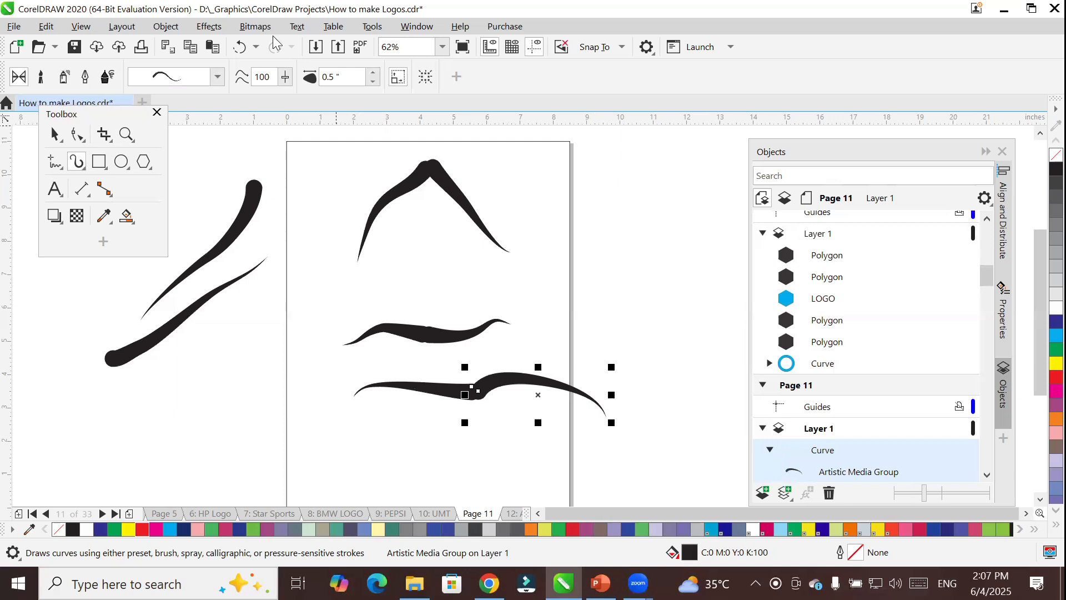
# Change the last drawn stroke to the preset that is thick in the middle and tapers at both ends.
pyautogui.click(217, 78)
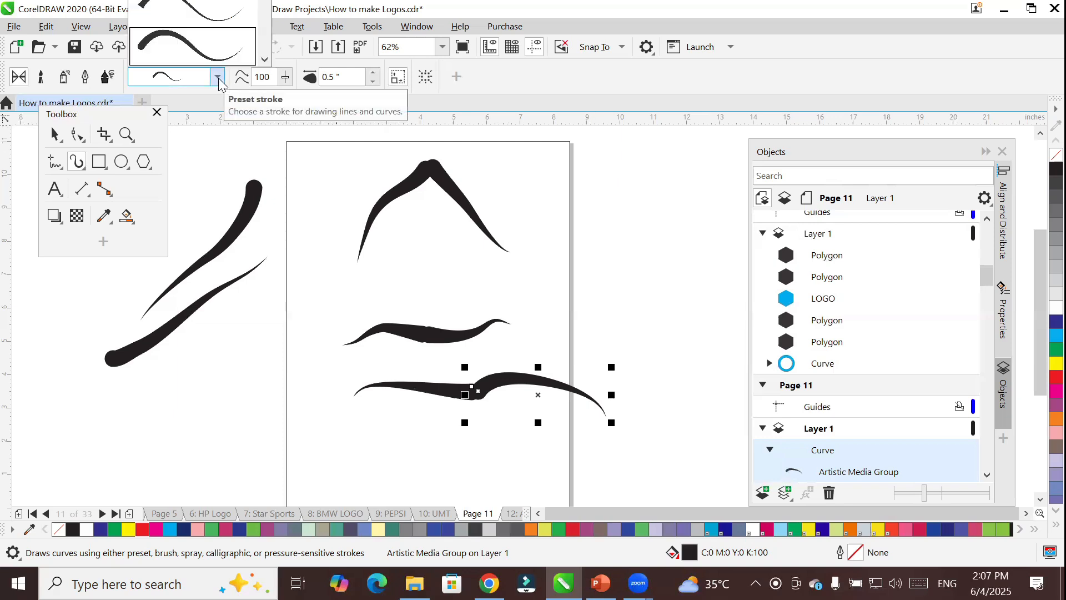
pyautogui.click(264, 59)
pyautogui.click(266, 60)
pyautogui.click(266, 60)
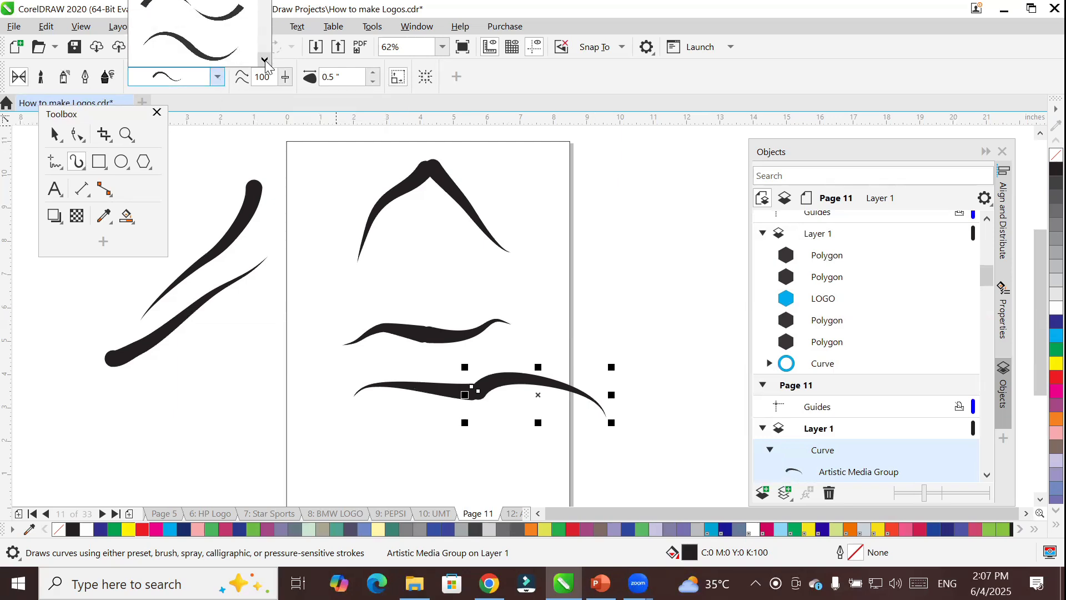
pyautogui.click(183, 59)
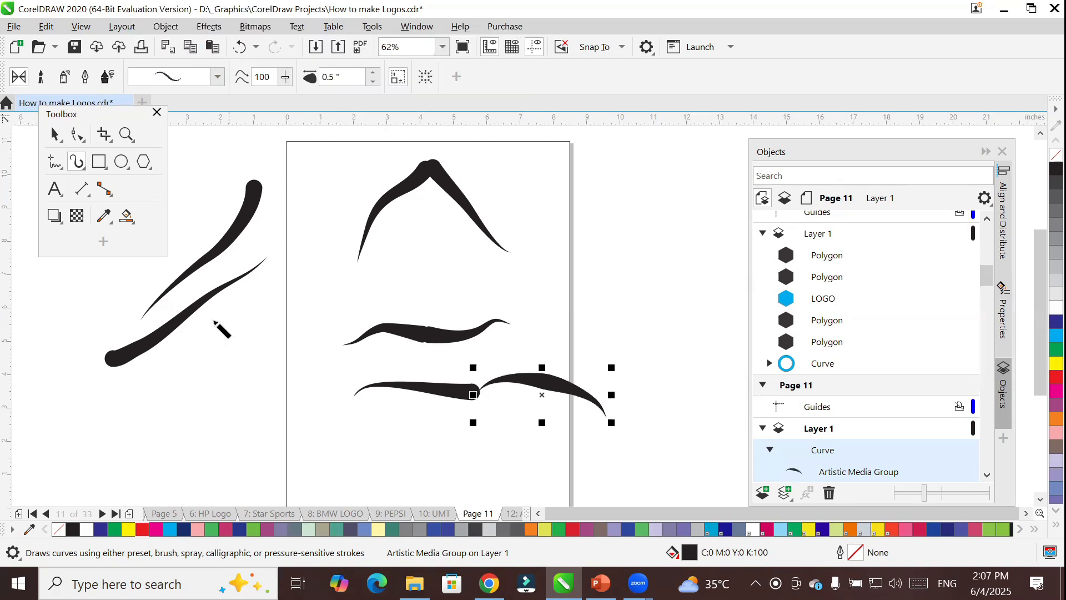
# Draw four double-tapered strokes: one beside the page under the diagonals, two on its opposite side, and one in the page's middle.
pyautogui.moveTo(129, 393)
pyautogui.mouseDown()
pyautogui.moveTo(186, 365)
pyautogui.moveTo(241, 365)
pyautogui.moveTo(276, 388)
pyautogui.mouseUp()
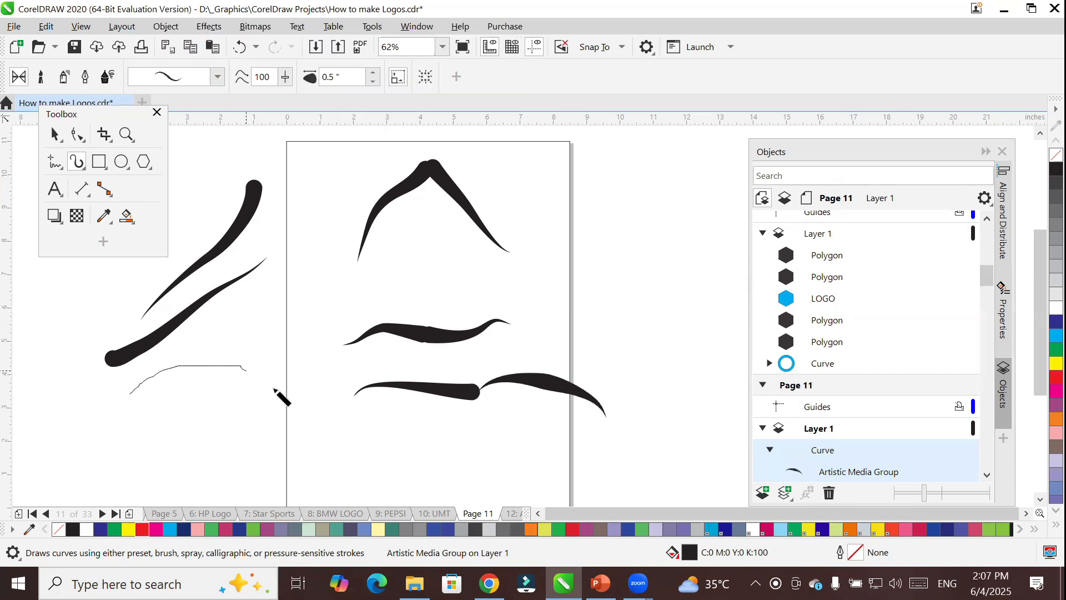
pyautogui.moveTo(697, 177)
pyautogui.mouseDown()
pyautogui.moveTo(688, 205)
pyautogui.moveTo(627, 245)
pyautogui.moveTo(609, 275)
pyautogui.mouseUp()
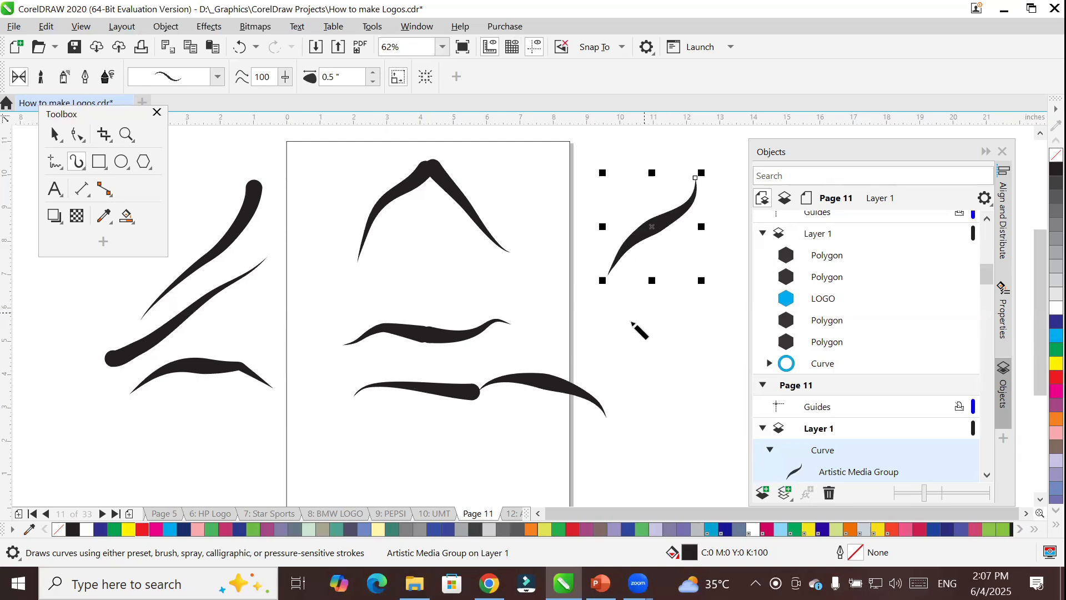
pyautogui.moveTo(597, 320)
pyautogui.mouseDown()
pyautogui.moveTo(644, 365)
pyautogui.moveTo(652, 412)
pyautogui.mouseUp()
pyautogui.moveTo(381, 296); pyautogui.dragTo(491, 286)
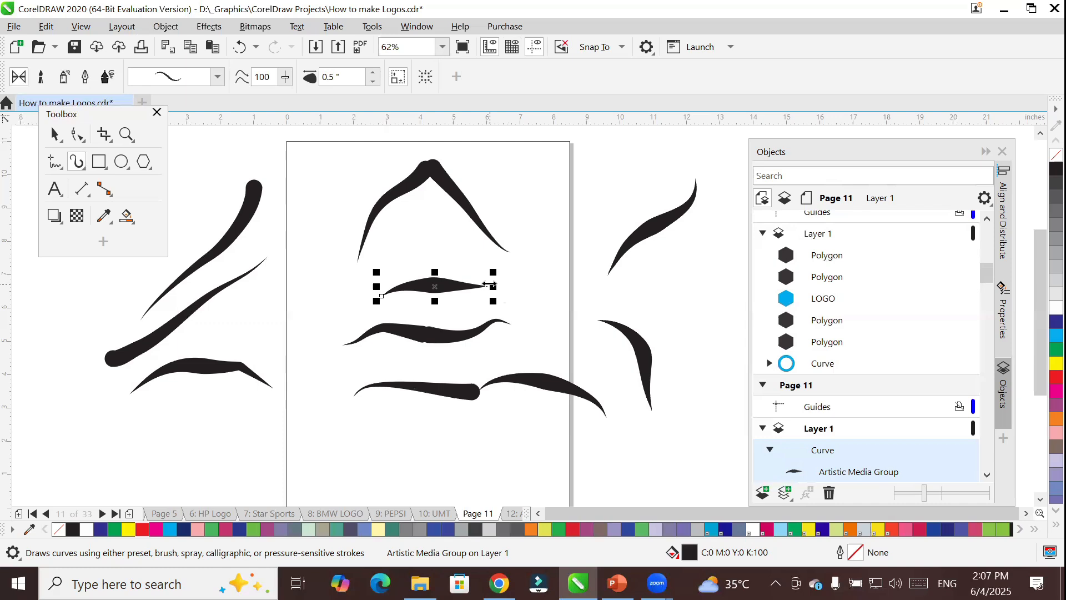
# Select all the sample strokes on and around Page 11 and delete them.
pyautogui.click(217, 77)
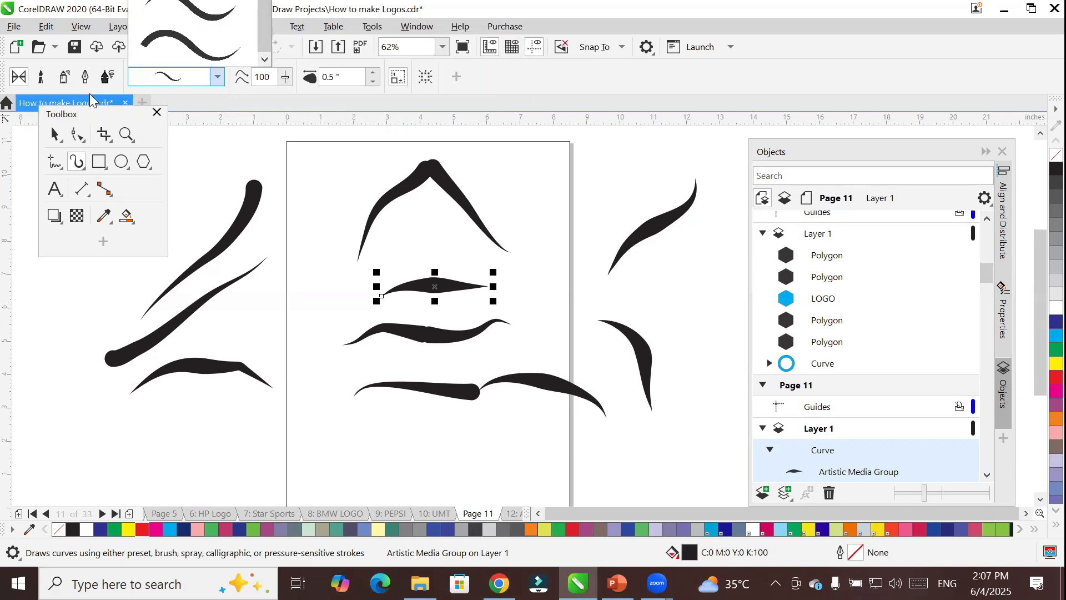
pyautogui.click(17, 79)
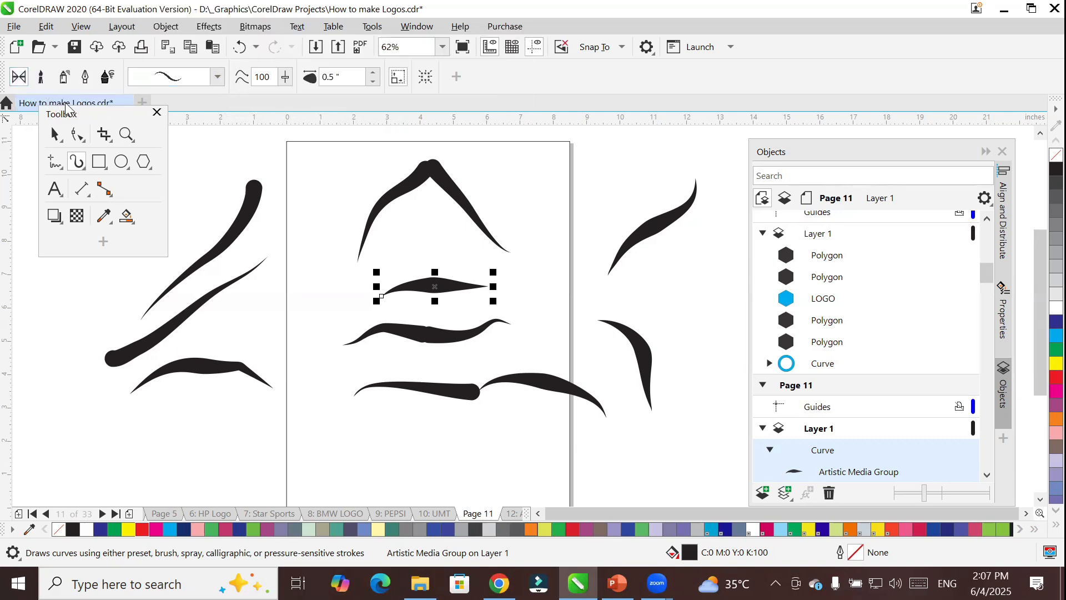
pyautogui.hotkey('ctrl', 'a')
pyautogui.press('Delete')
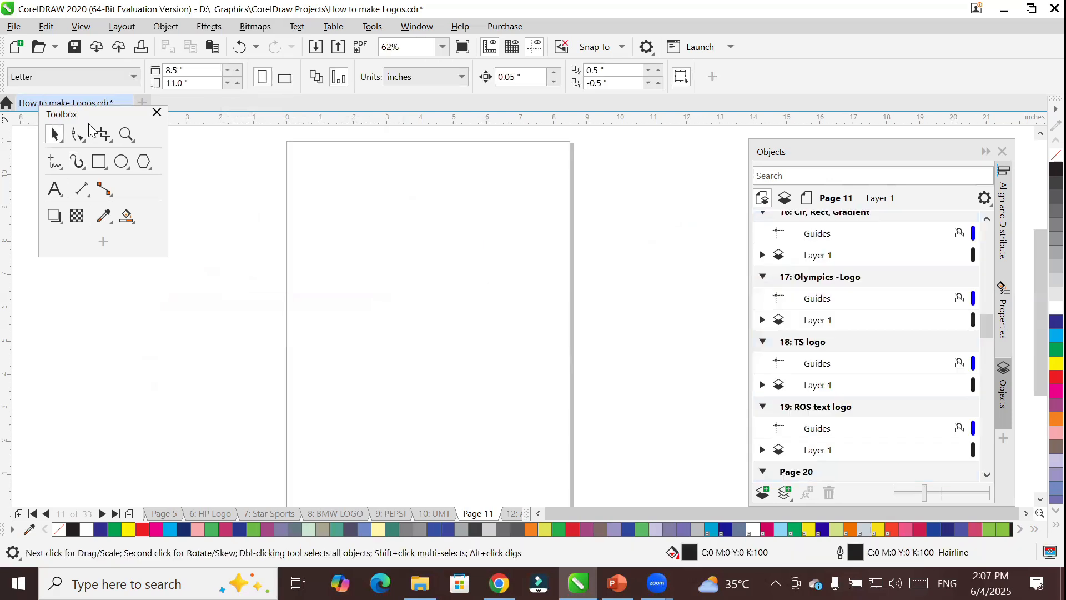
# Reactivate the Artistic Media tool and look through the available effects dockers.
pyautogui.click(77, 161)
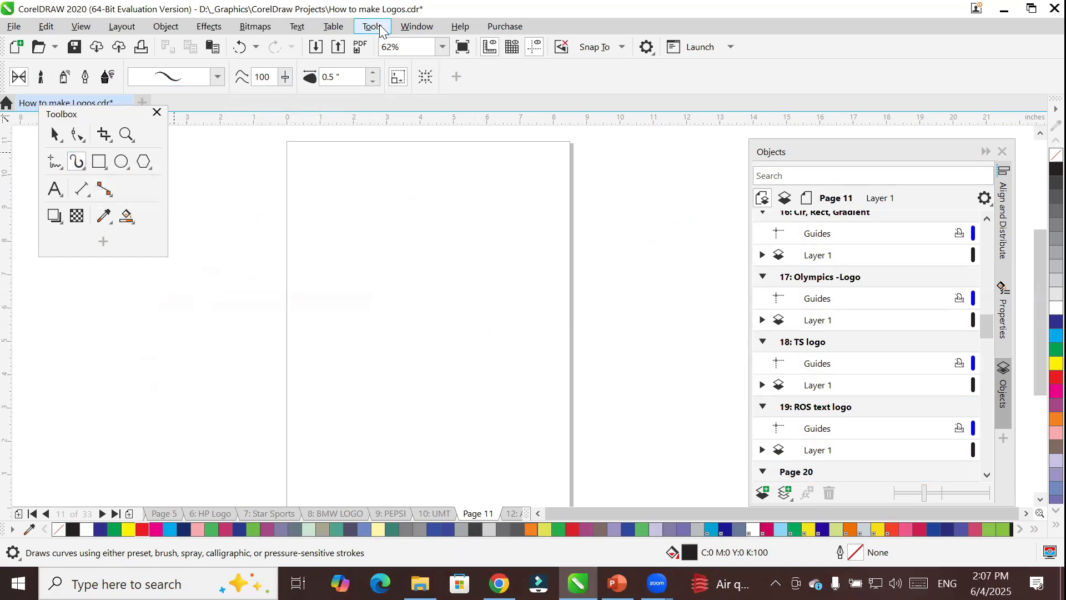
pyautogui.click(415, 29)
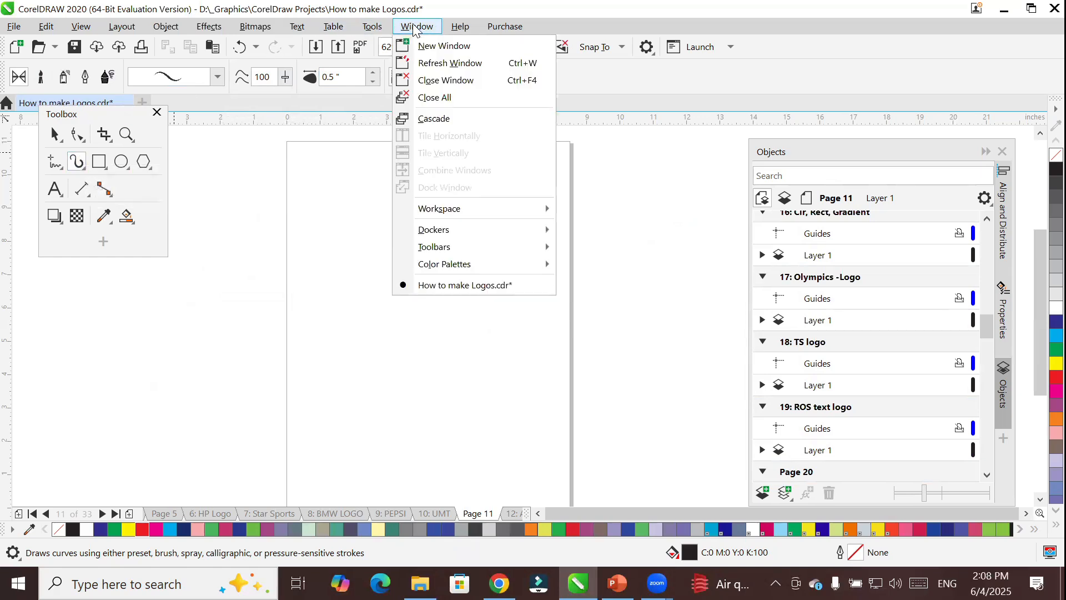
pyautogui.moveTo(456, 236)
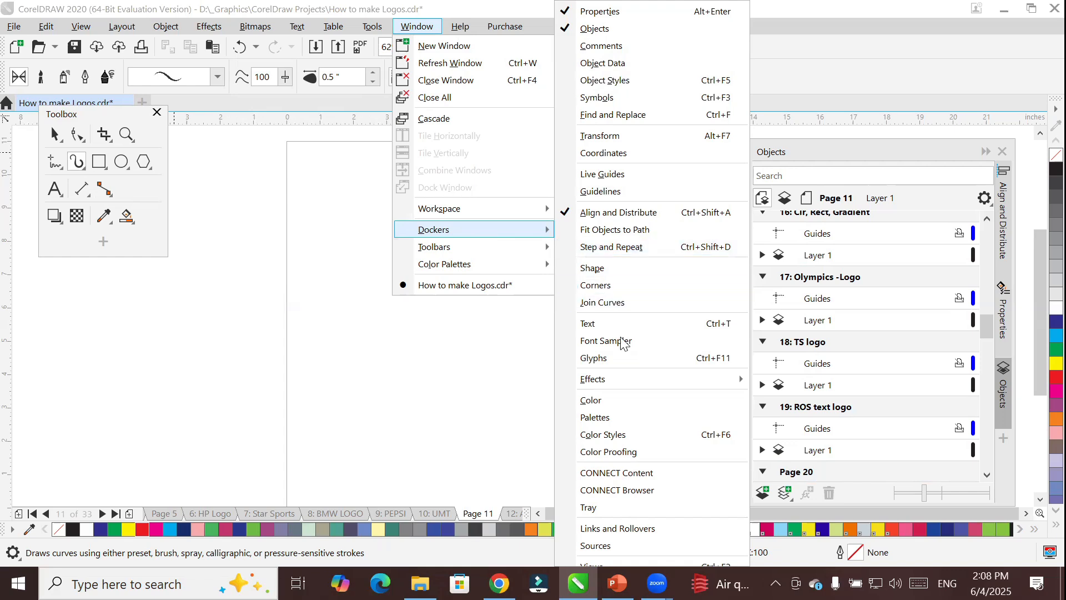
pyautogui.moveTo(604, 377)
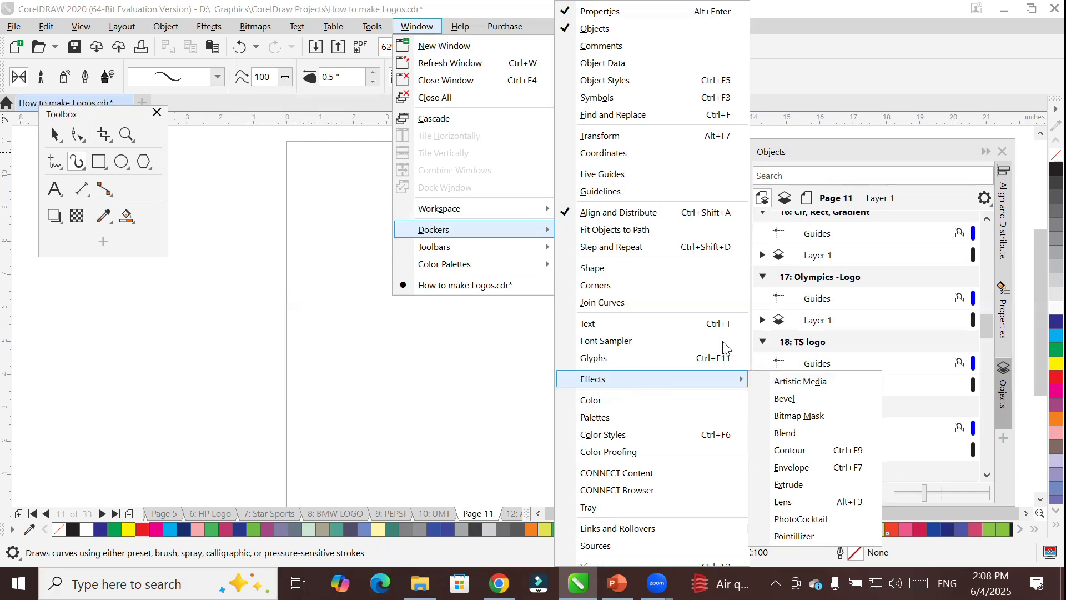
pyautogui.press('Escape')
pyautogui.press('Escape')
pyautogui.press('Escape')
# Open the Artistic Media docker from the available effects.
pyautogui.click(183, 28)
pyautogui.click(177, 28)
pyautogui.click(216, 29)
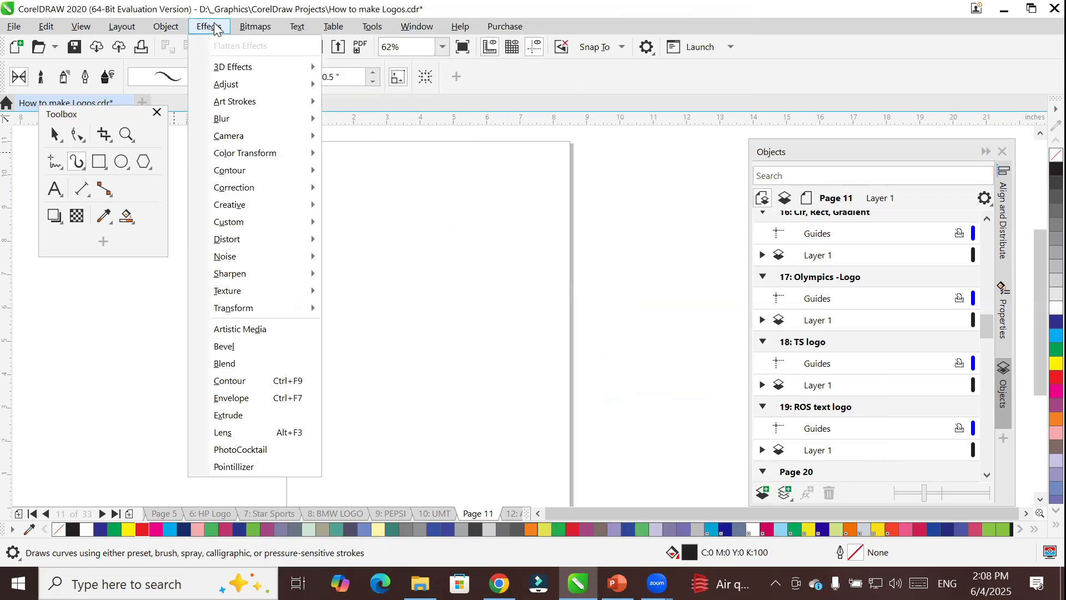
pyautogui.moveTo(237, 107)
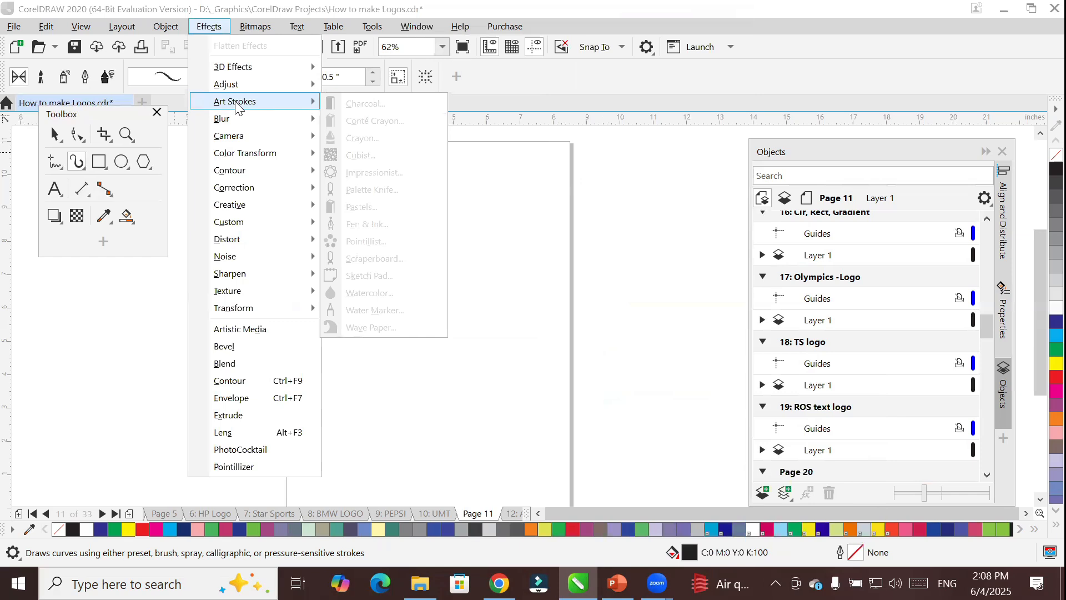
pyautogui.moveTo(250, 71)
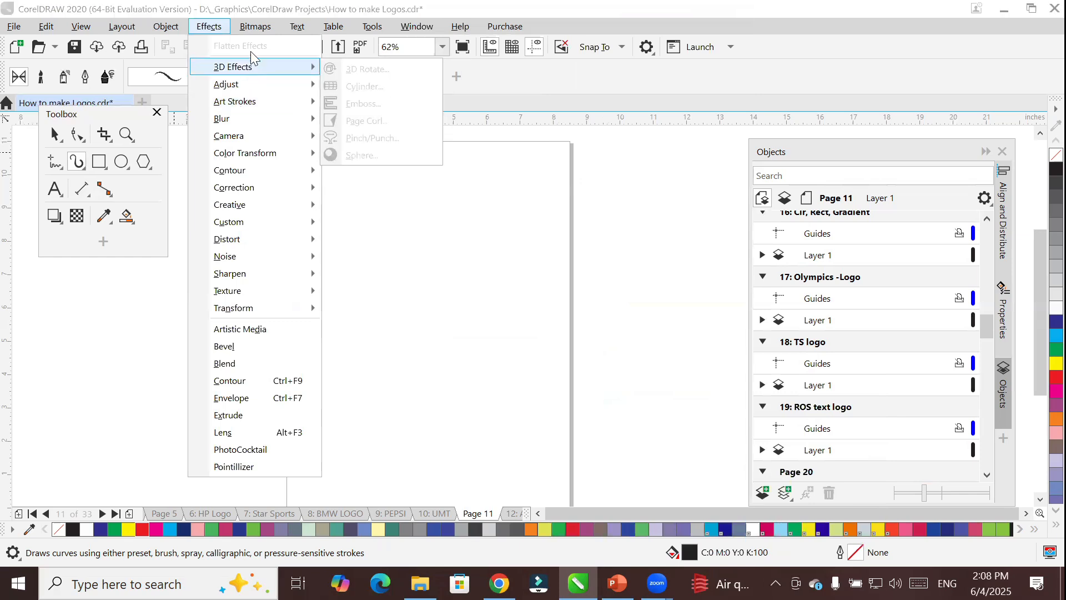
pyautogui.click(277, 331)
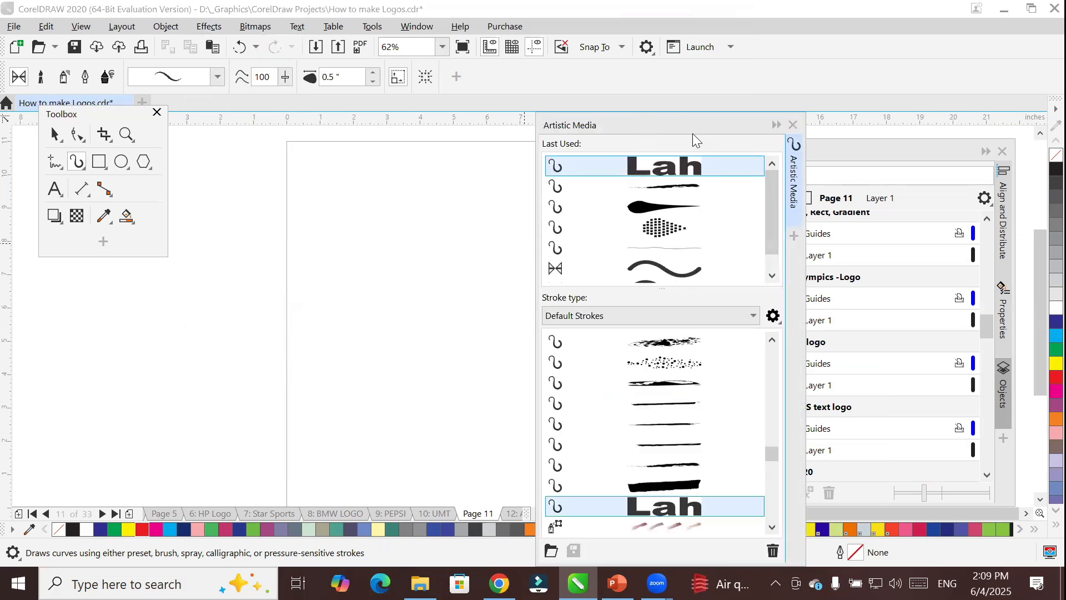
# Collapse the Objects docker, move the Artistic Media docker clear of the page, and browse its last-used strokes.
pyautogui.click(982, 152)
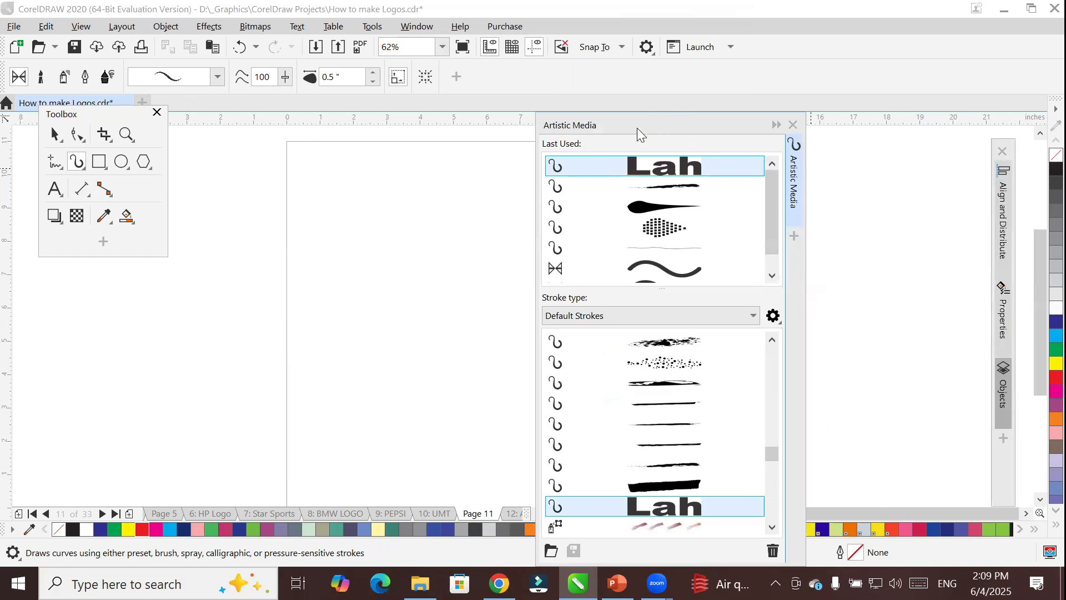
pyautogui.moveTo(637, 127); pyautogui.dragTo(795, 166)
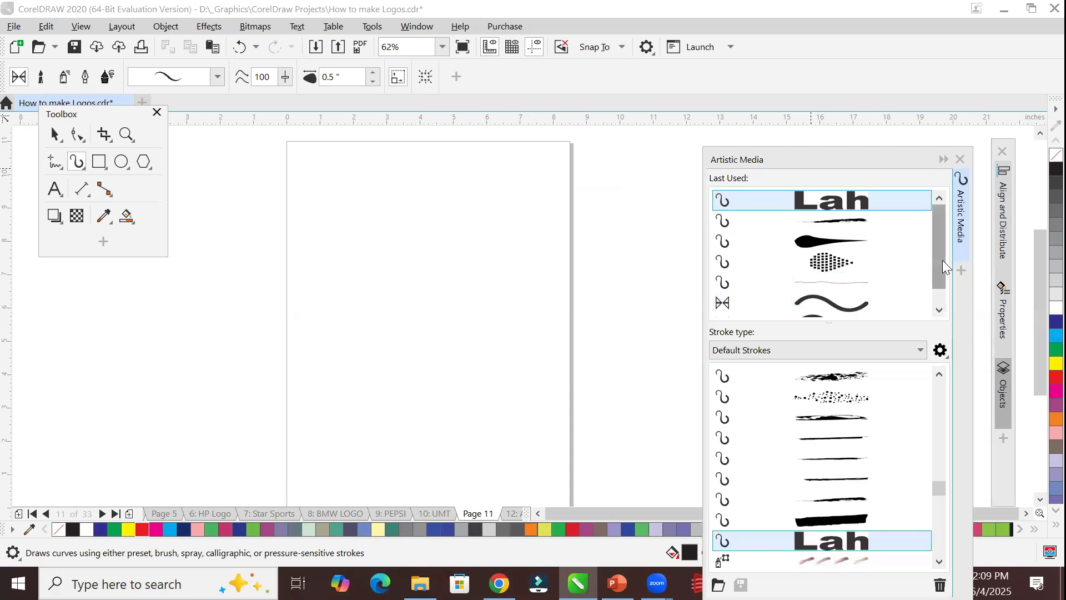
pyautogui.moveTo(941, 251); pyautogui.dragTo(941, 284)
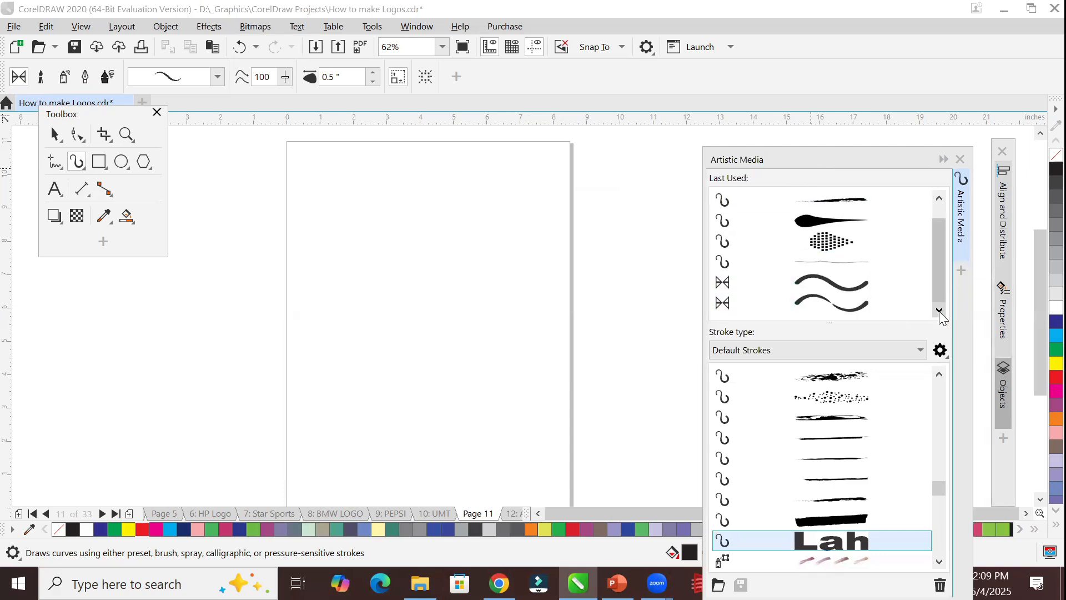
pyautogui.click(939, 198)
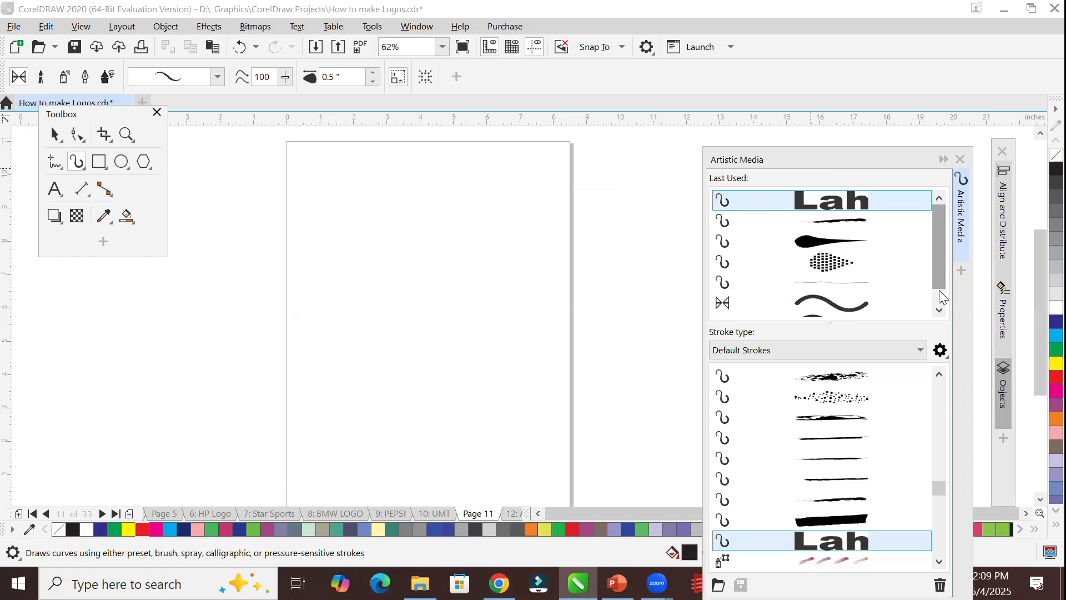
pyautogui.click(938, 312)
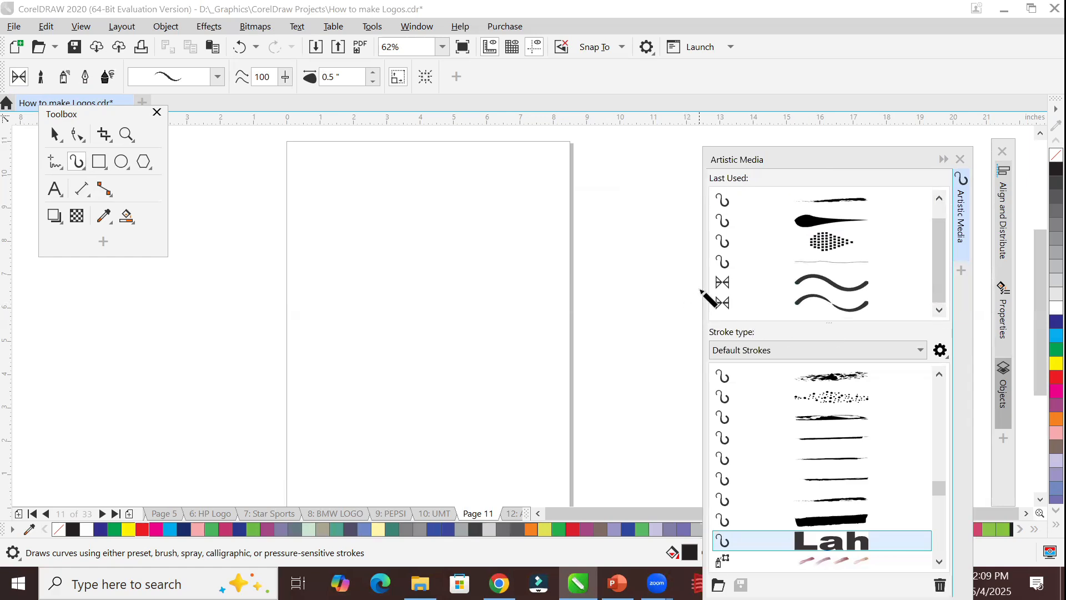
# Choose the uniform-width, round-ended preset from the last-used strokes and draw two thick wavy strokes meeting on the page.
pyautogui.click(723, 284)
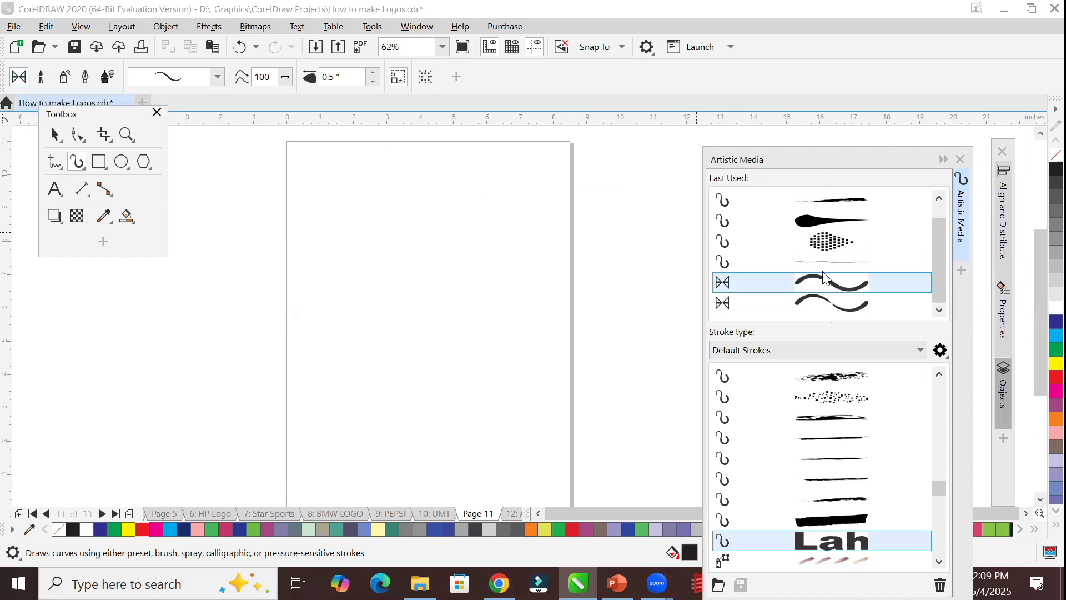
pyautogui.click(828, 286)
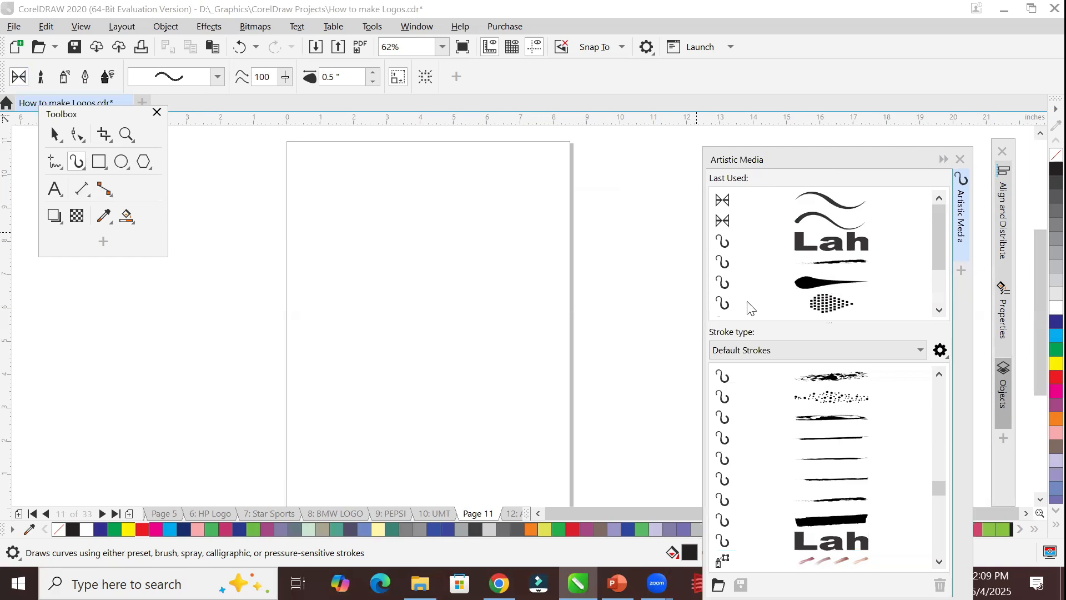
pyautogui.moveTo(459, 246)
pyautogui.mouseDown()
pyautogui.moveTo(294, 294)
pyautogui.moveTo(512, 260)
pyautogui.moveTo(631, 345)
pyautogui.mouseUp()
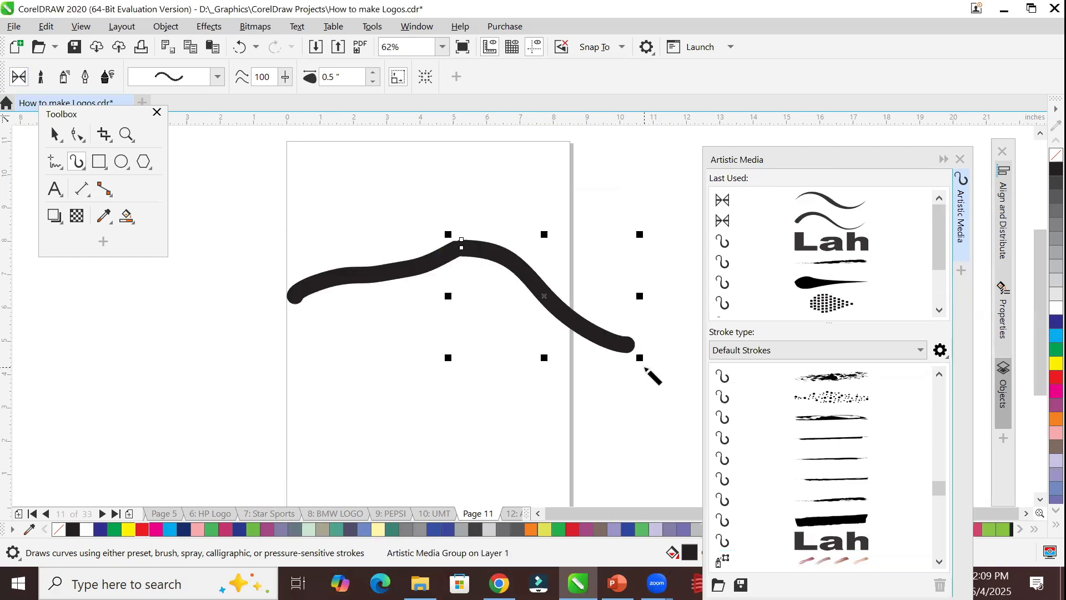
# Delete both thick wavy strokes from the page.
pyautogui.press('Delete')
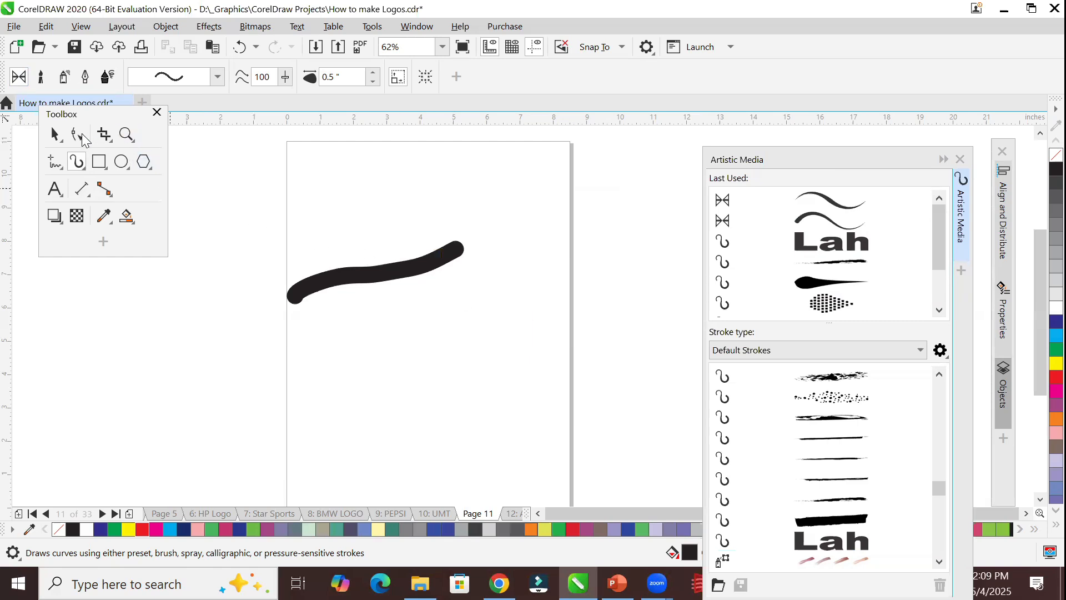
pyautogui.click(54, 135)
pyautogui.click(360, 280)
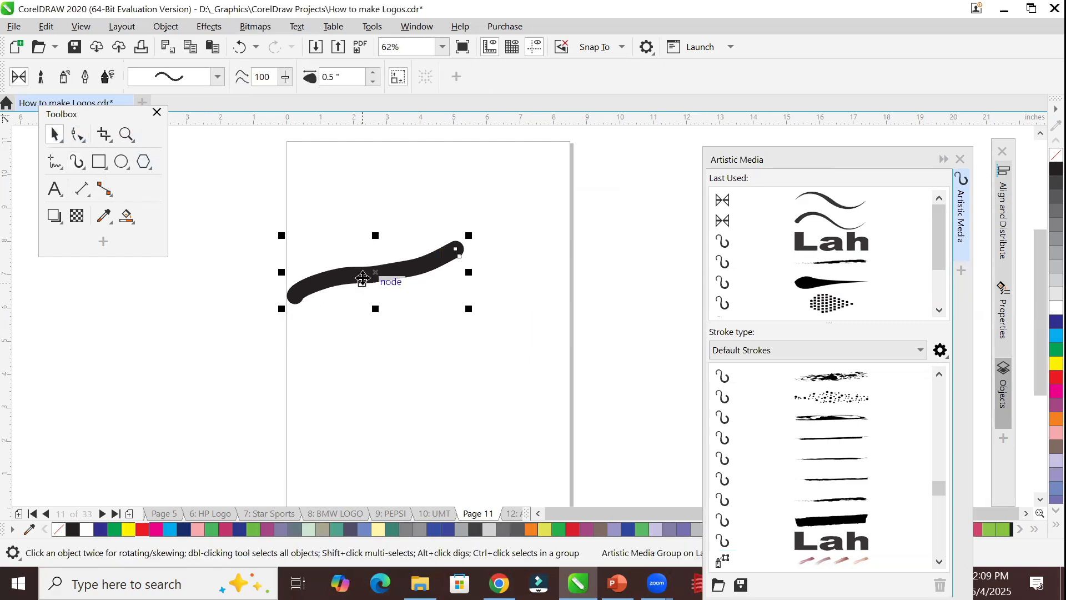
pyautogui.press('Delete')
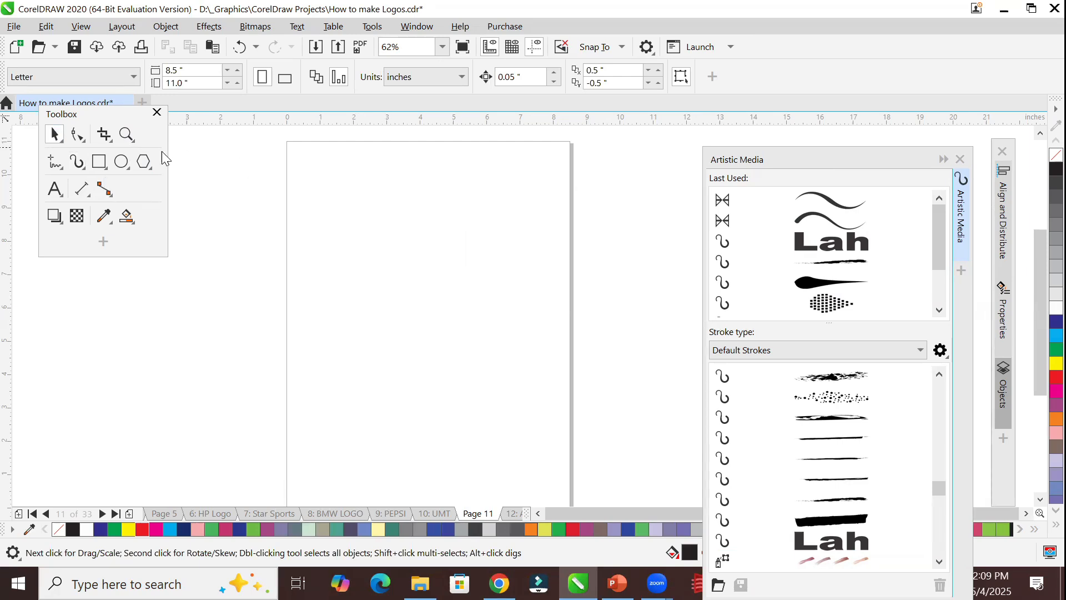
# Create a rectangle frame covering the whole page and remove its fill.
pyautogui.click(99, 163)
pyautogui.doubleClick(100, 165)
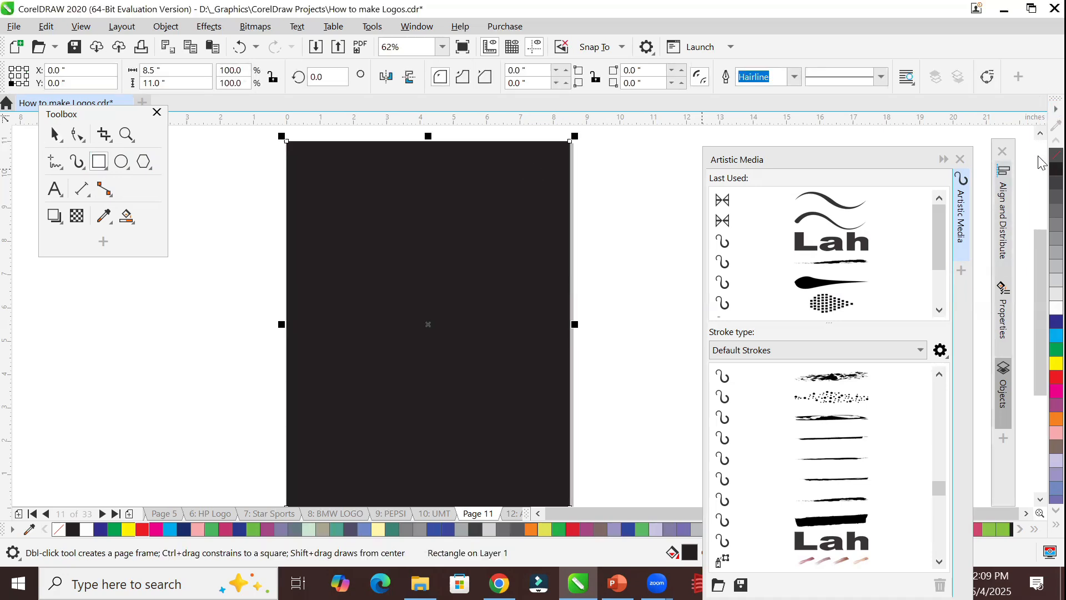
pyautogui.click(1055, 156)
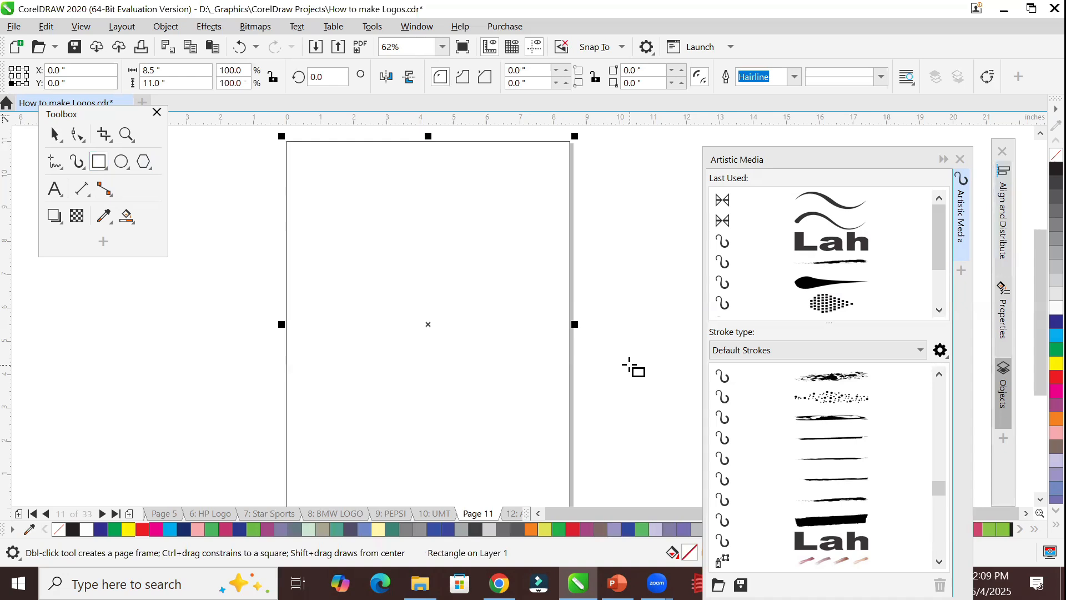
# Apply the thick preset stroke tapering to one end to the page frame, try a red outline and Cyan fill, and remove the fill.
pyautogui.click(827, 211)
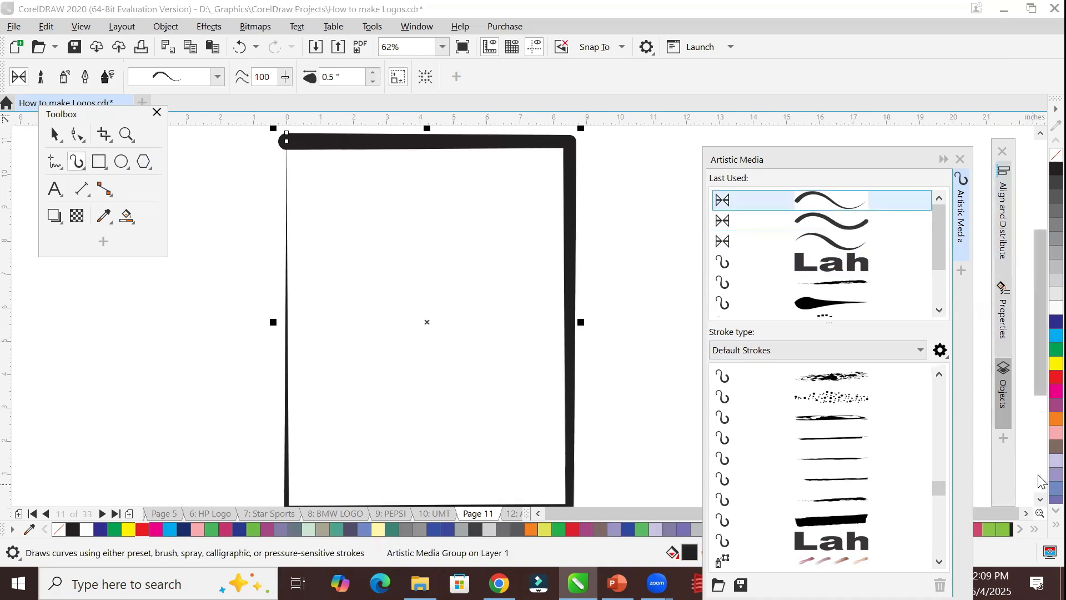
pyautogui.rightClick(1039, 380)
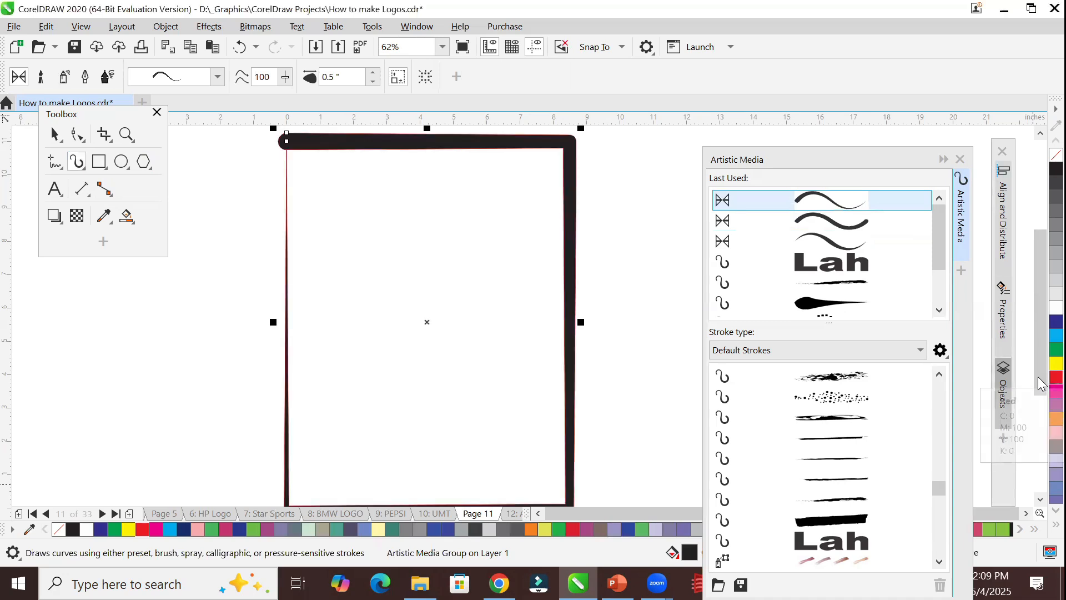
pyautogui.click(1039, 339)
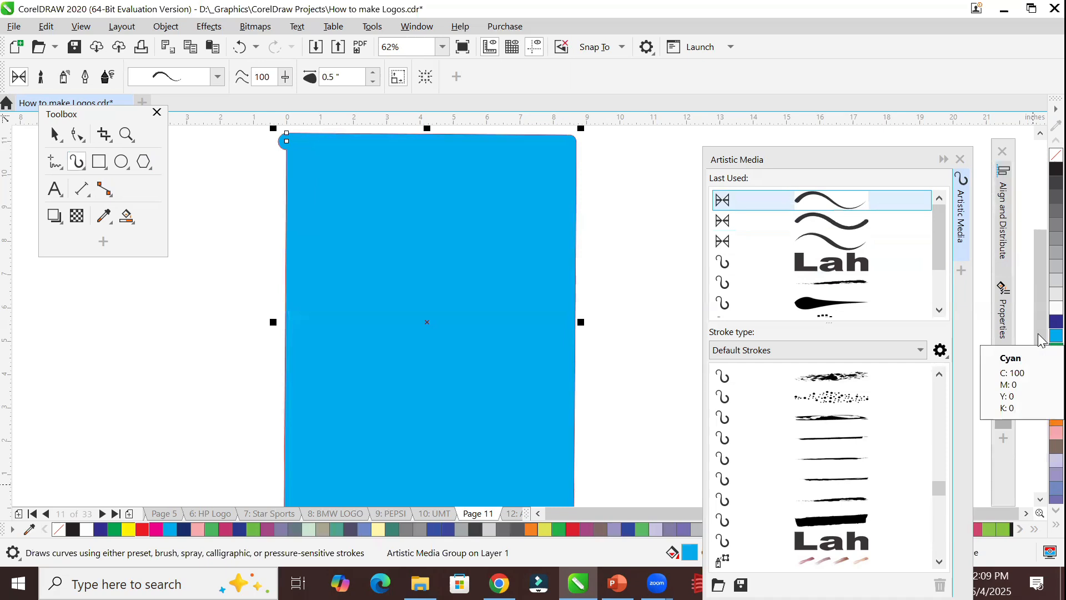
pyautogui.click(1056, 155)
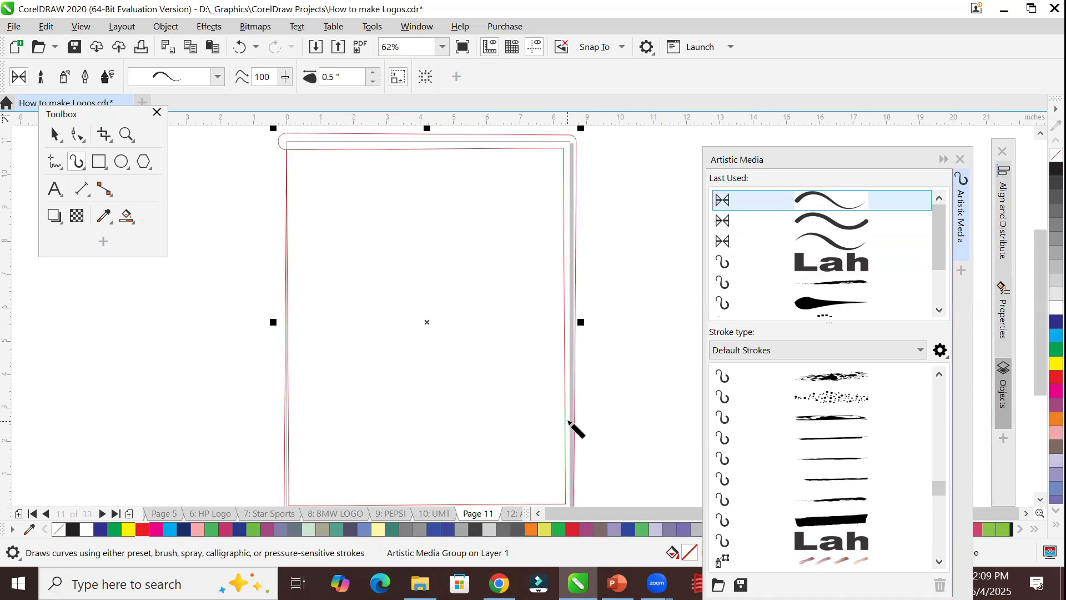
# Switch the frame to the uniform-width preset stroke and try Cyan and dark blue fills on it before clearing the fill.
pyautogui.click(812, 219)
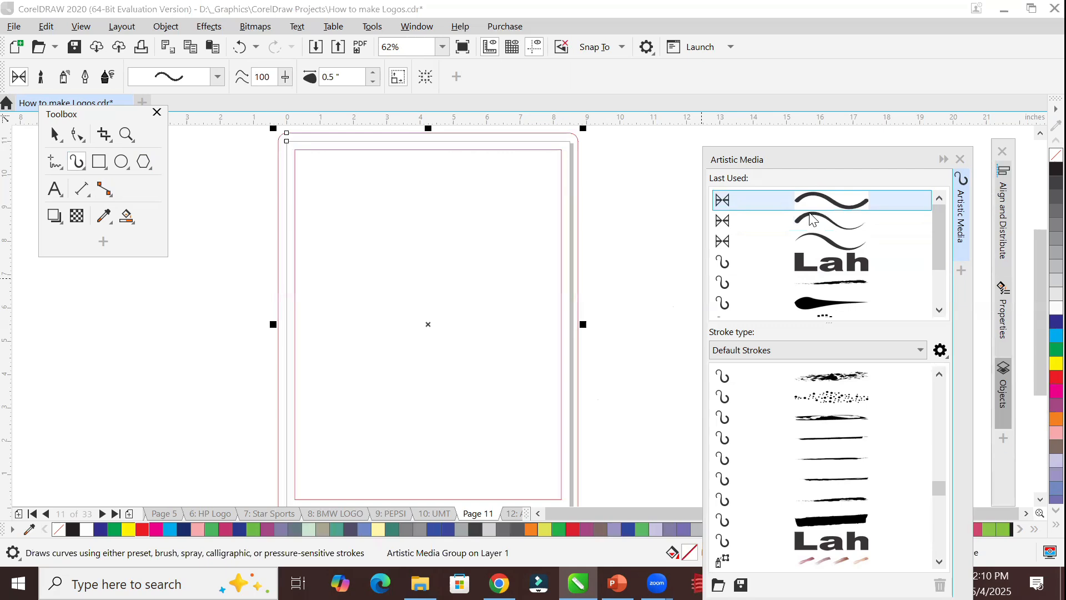
pyautogui.click(1038, 336)
pyautogui.click(1039, 337)
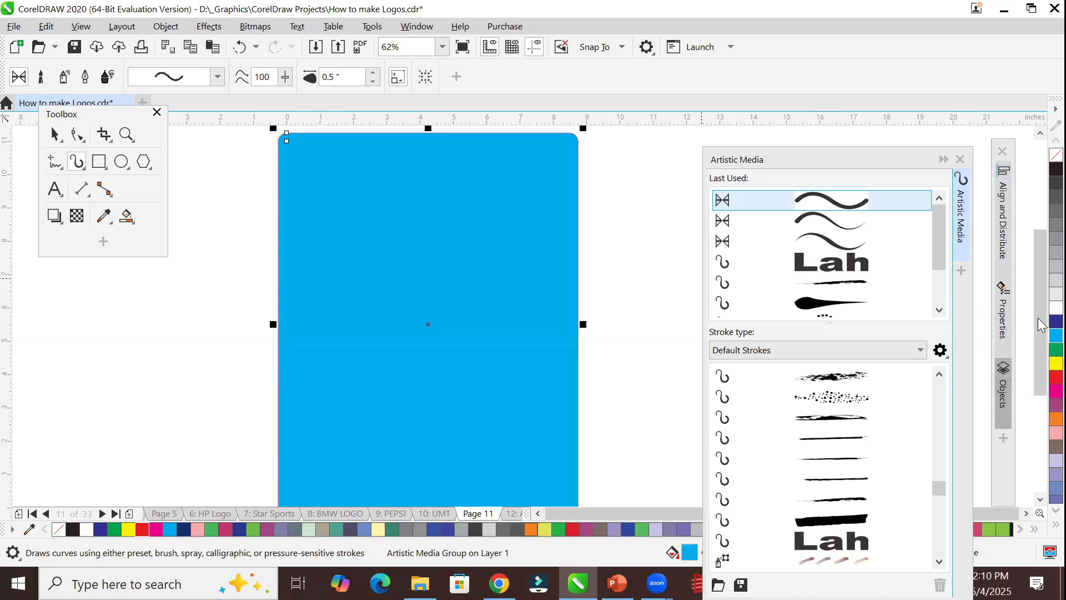
pyautogui.click(1040, 324)
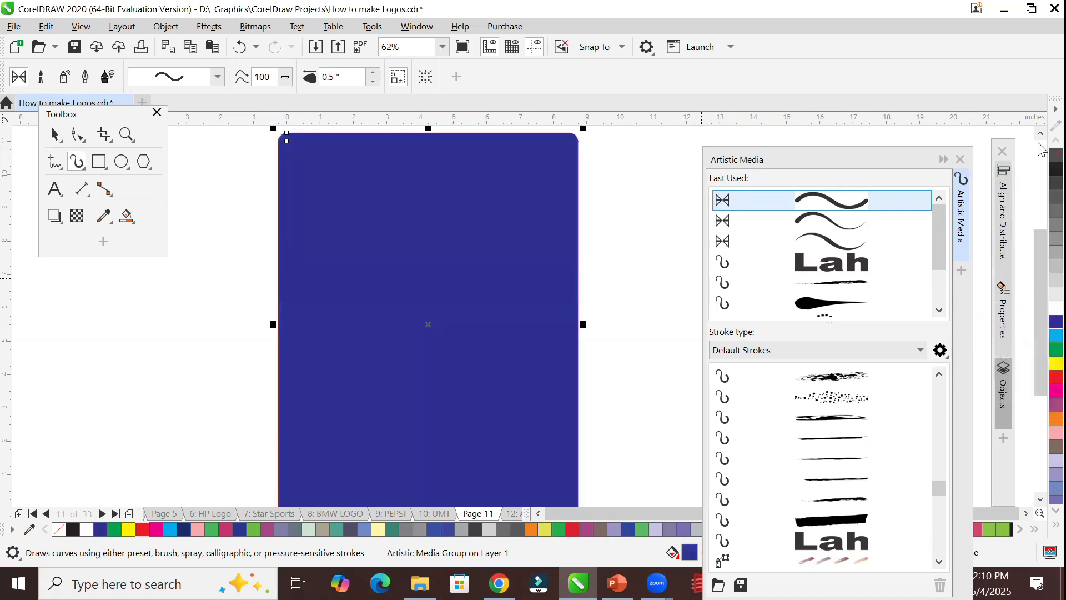
pyautogui.click(1055, 155)
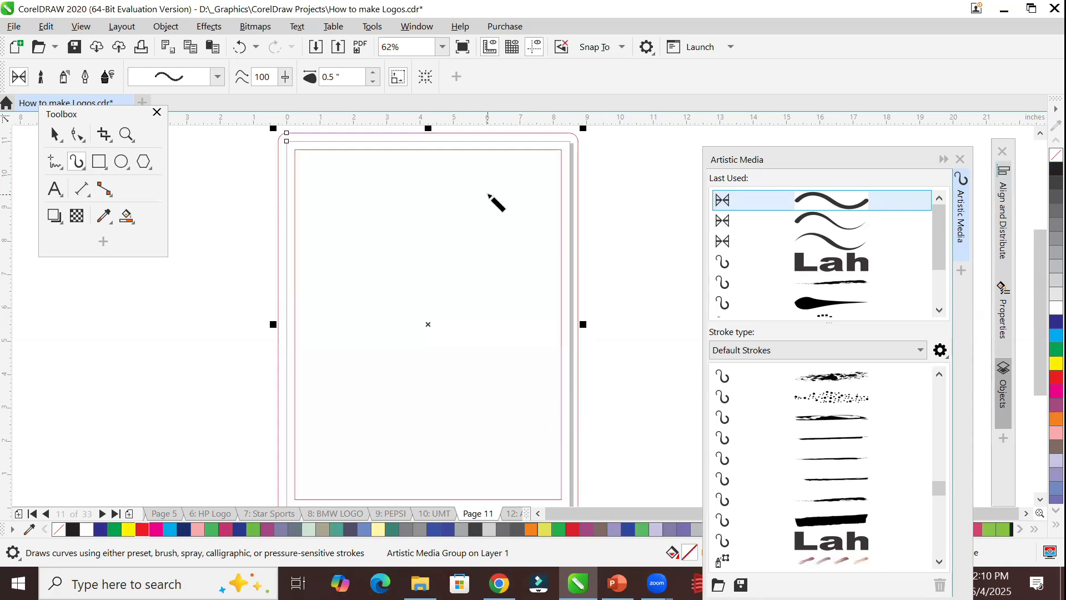
# Compare the tapered presets from the last-used strokes on the page frame, finishing with the thin one pointed at both ends.
pyautogui.click(800, 242)
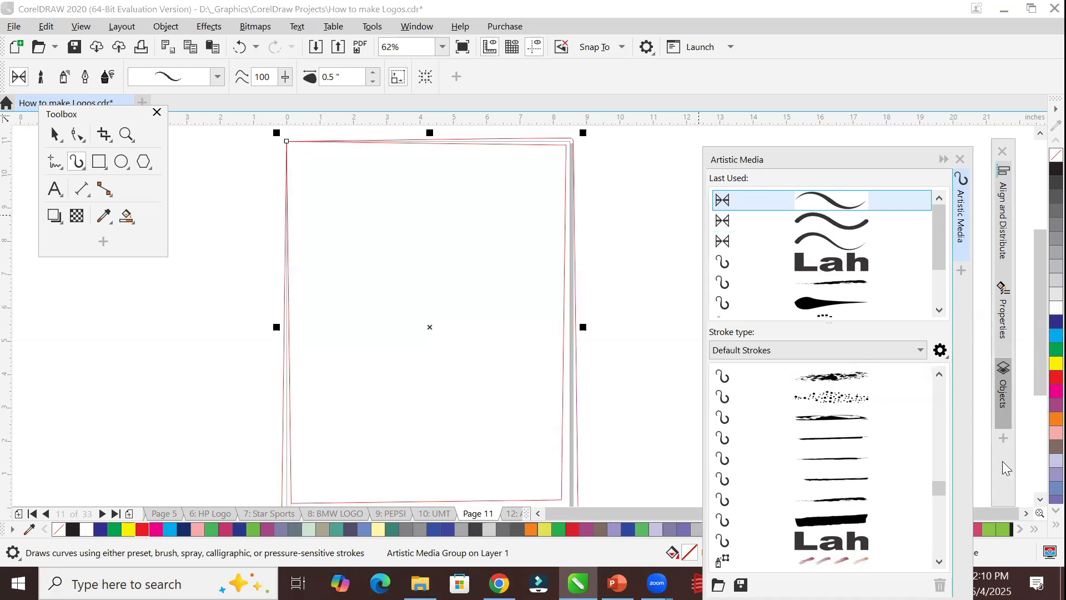
pyautogui.scroll(-2, 1038, 503)
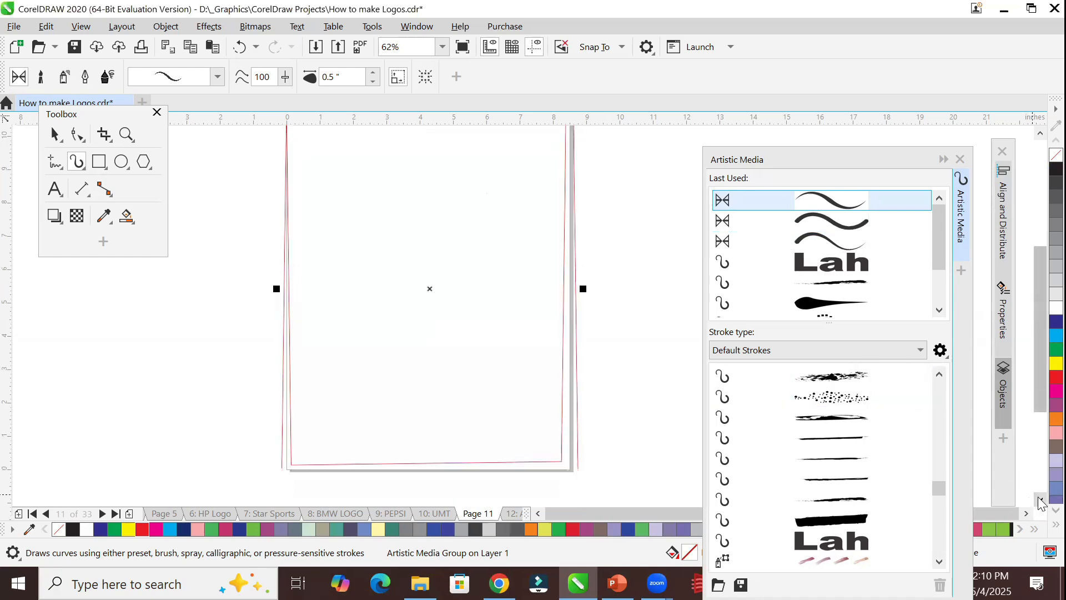
pyautogui.click(1040, 134)
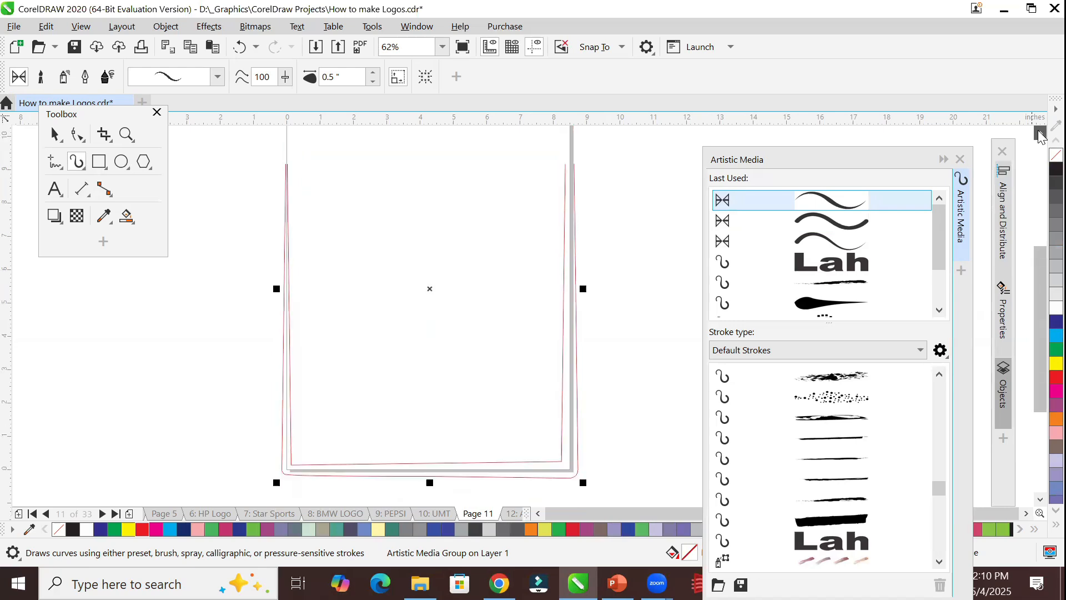
pyautogui.click(1039, 134)
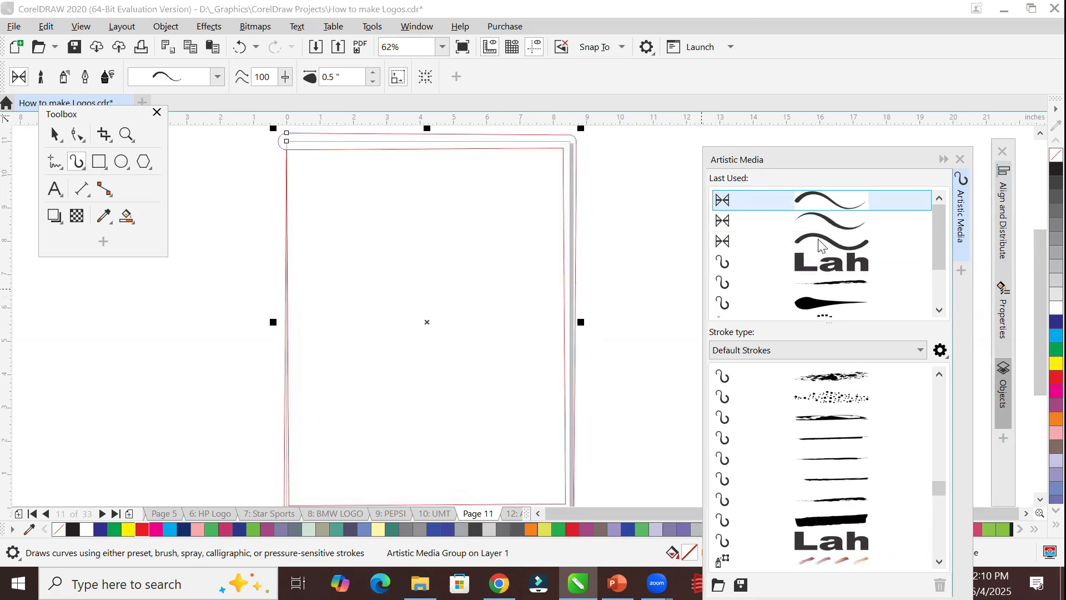
pyautogui.click(829, 228)
pyautogui.click(826, 209)
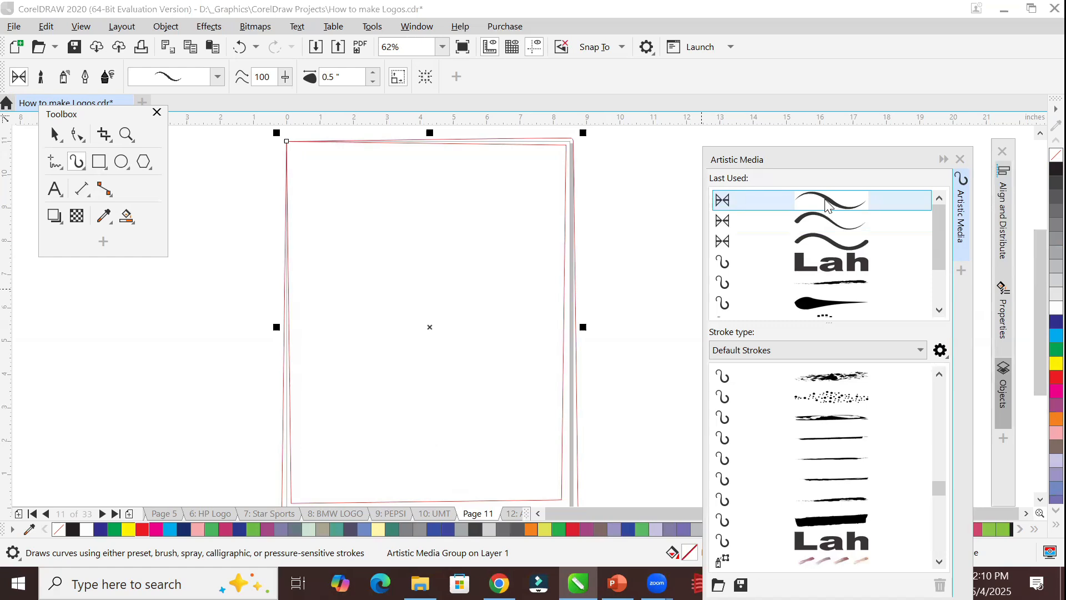
pyautogui.scroll(-1, 762, 314)
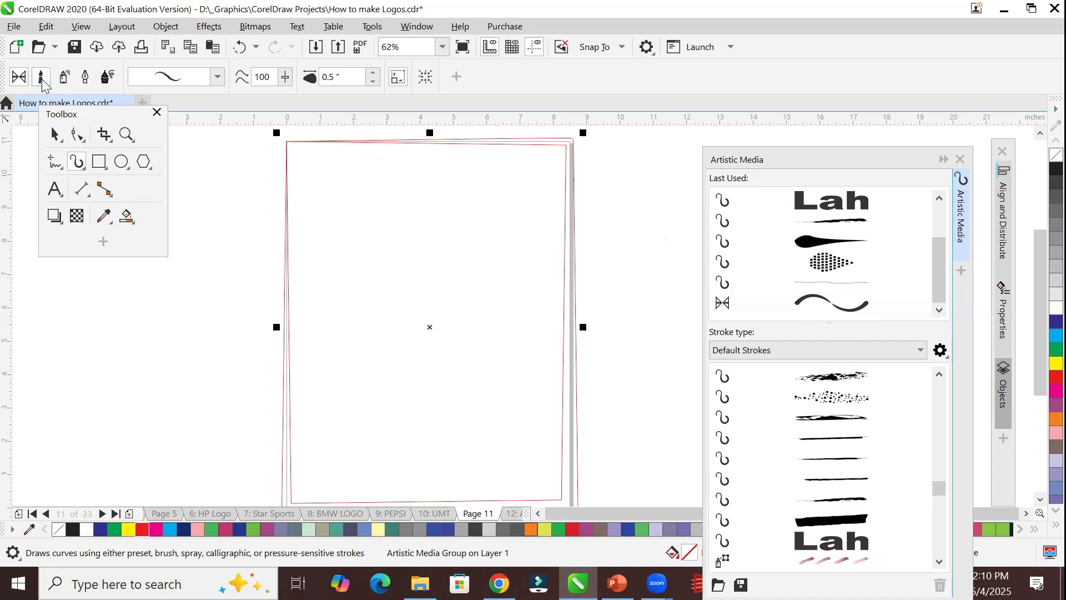
# Switch the Artistic Media tool to brush mode, choose the Artistic category, and pick a ragged brushstroke.
pyautogui.click(107, 76)
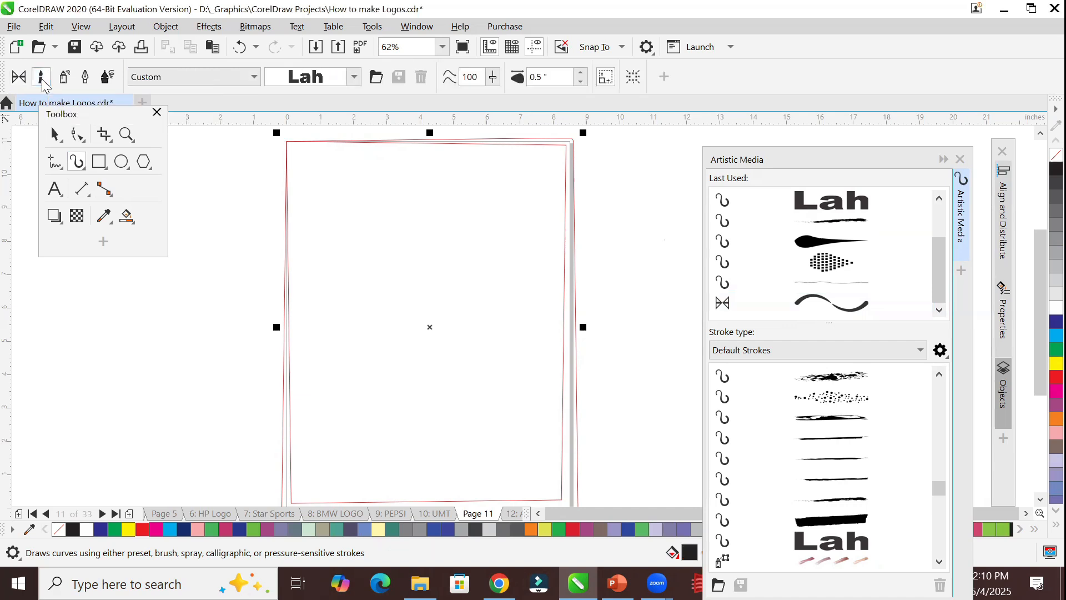
pyautogui.click(254, 76)
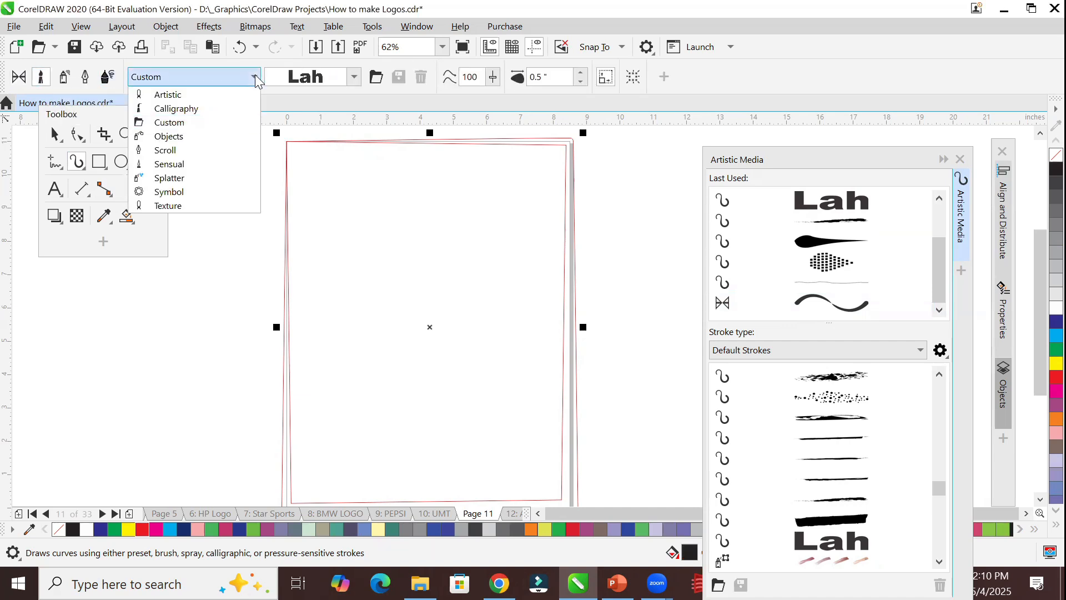
pyautogui.click(229, 98)
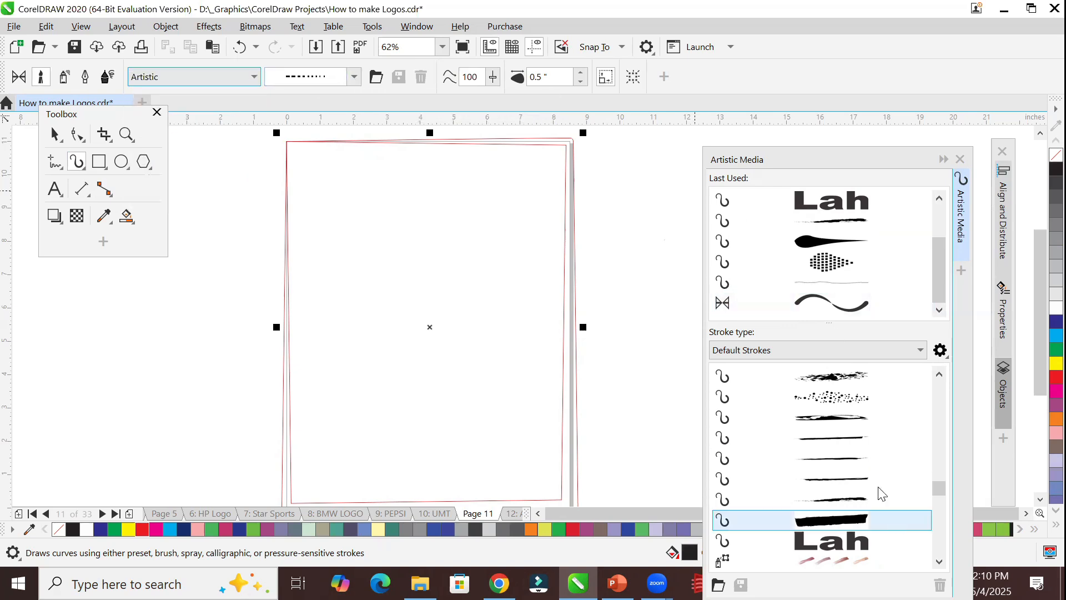
pyautogui.click(354, 77)
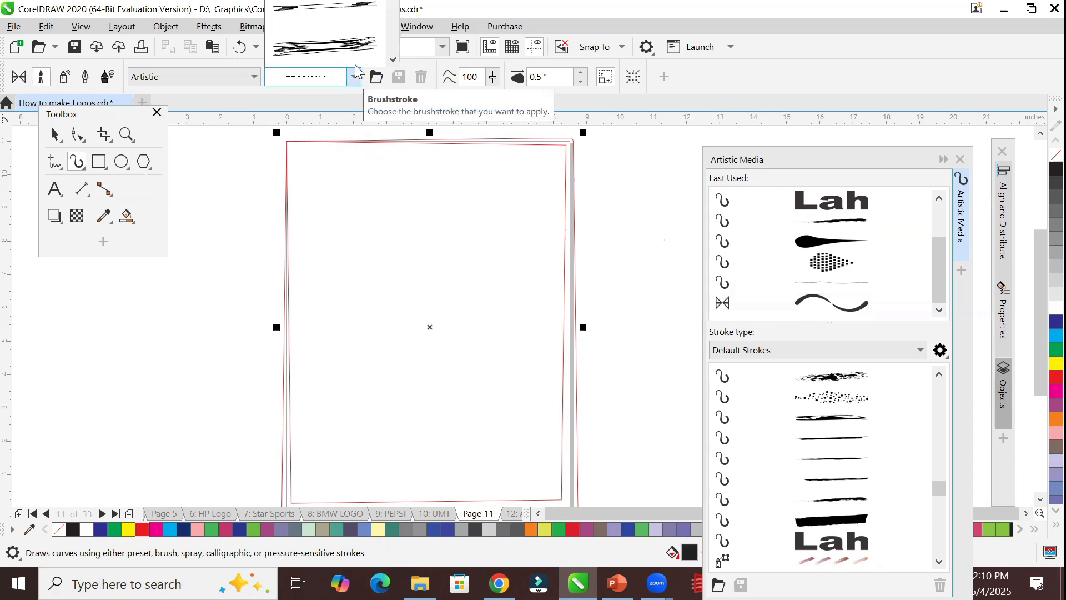
pyautogui.click(356, 56)
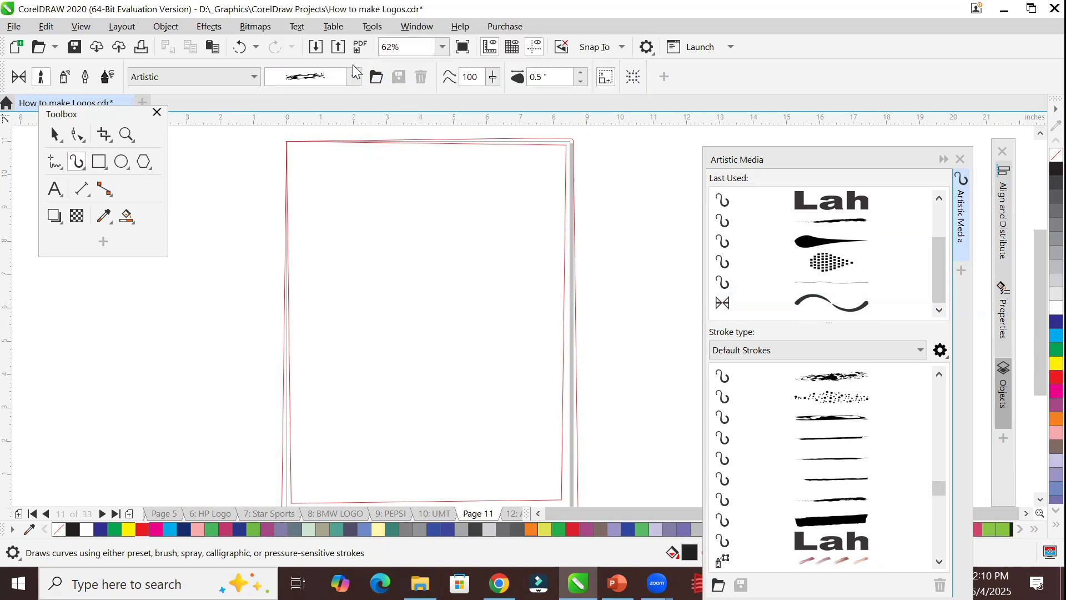
# Select the page frame's rectangle and try the dotted, speckled and ragged brushstrokes from the docker on it.
pyautogui.click(55, 133)
pyautogui.click(370, 141)
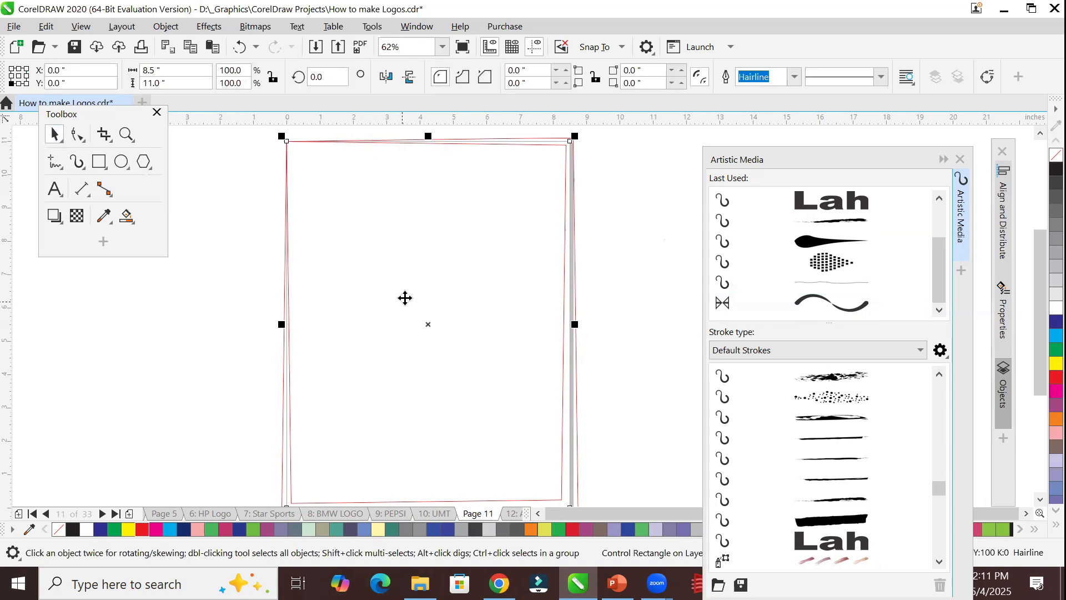
pyautogui.click(841, 271)
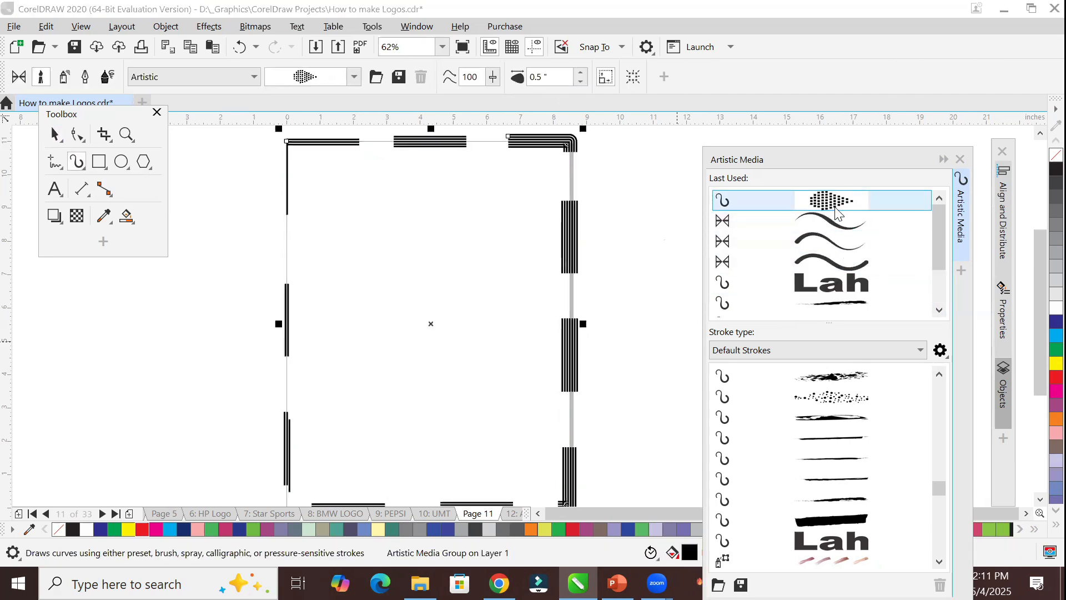
pyautogui.click(841, 397)
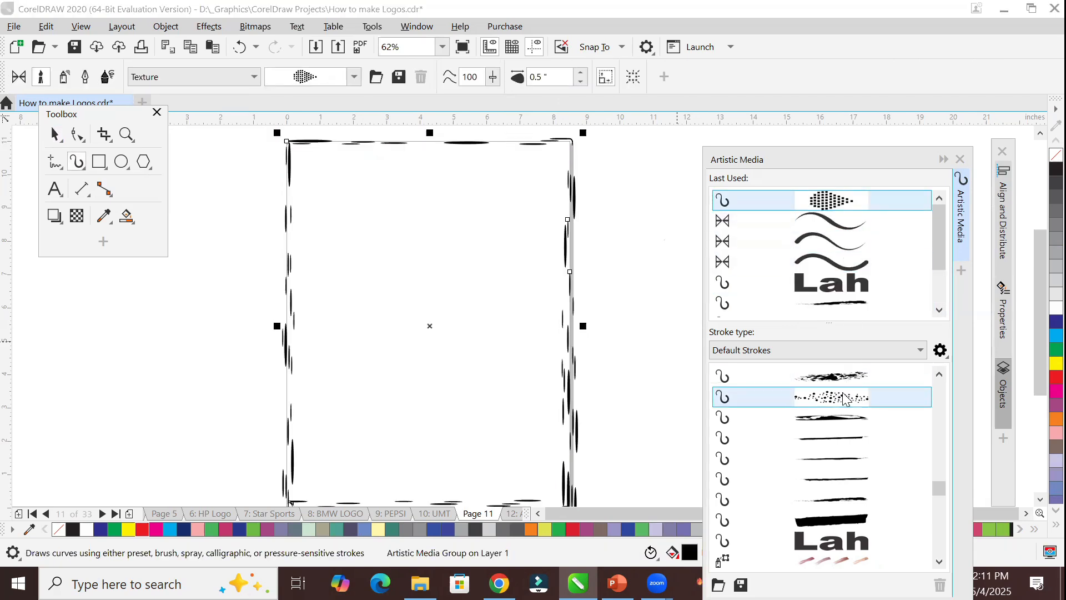
pyautogui.click(841, 380)
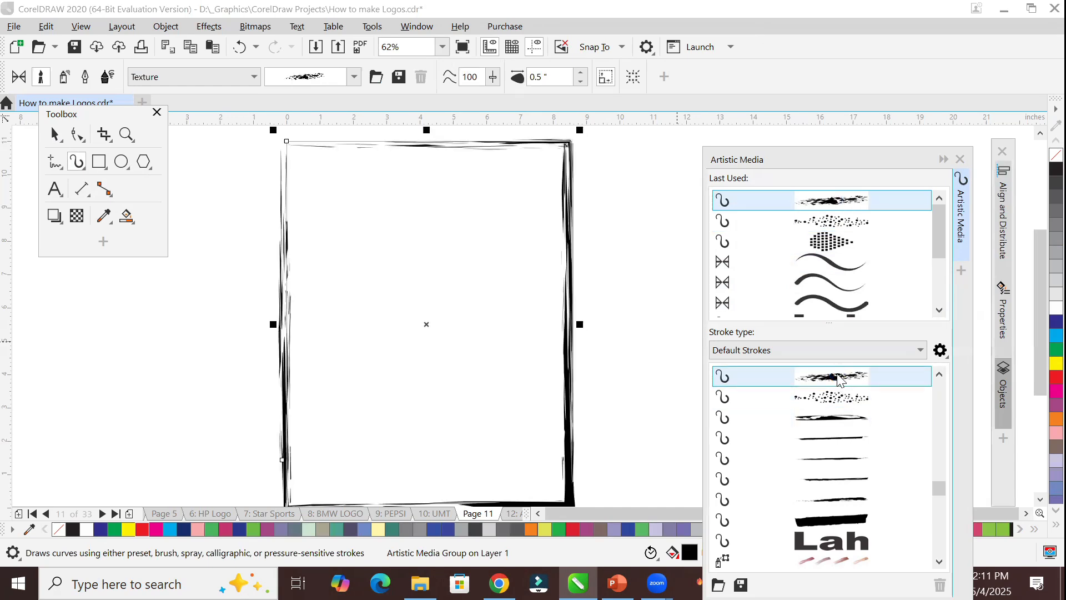
# Try the mauve-brown, green-yellow, gray and red-yellow paint-dab sprays from the default strokes on the page frame.
pyautogui.scroll(-2, 857, 436)
pyautogui.click(854, 438)
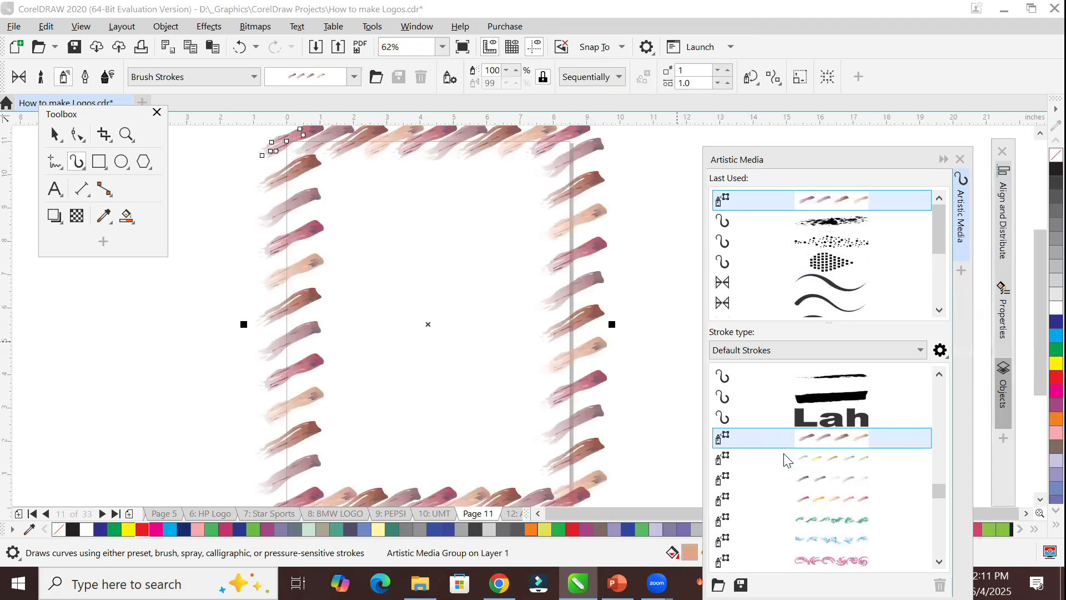
pyautogui.click(818, 459)
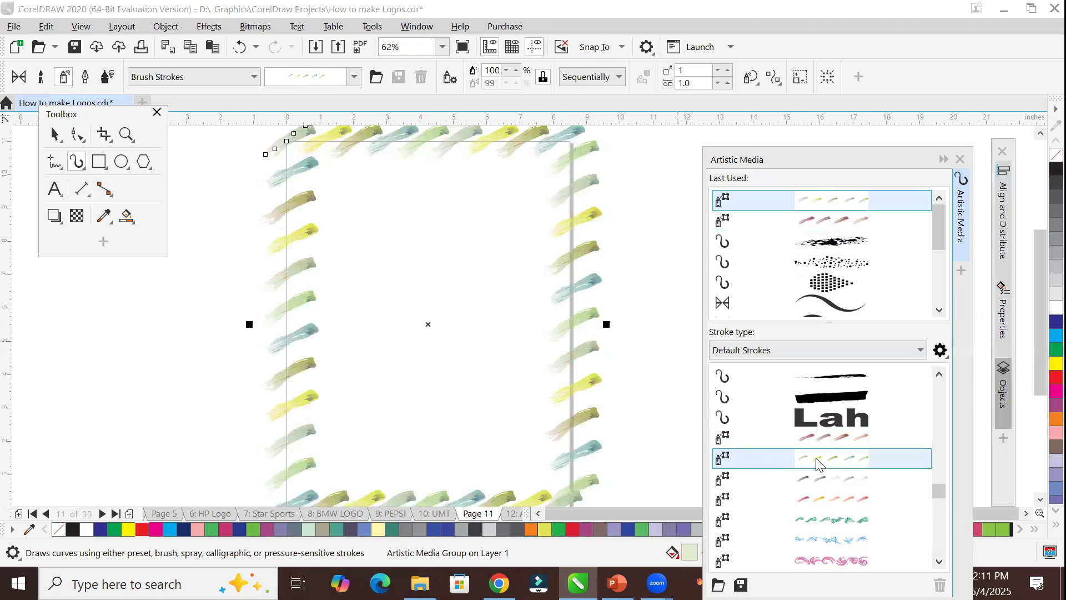
pyautogui.click(820, 480)
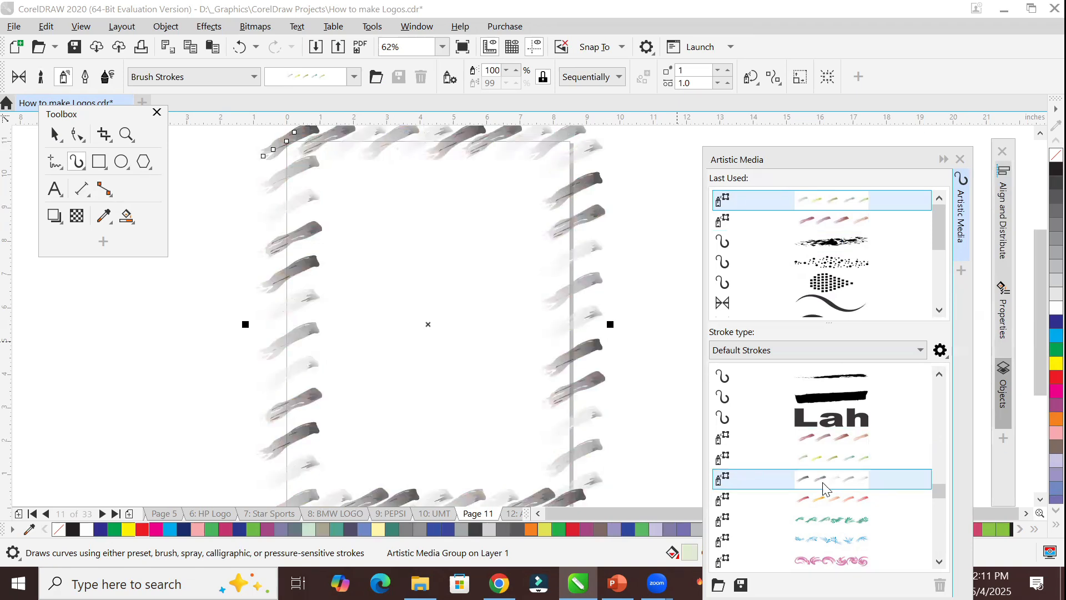
pyautogui.click(824, 502)
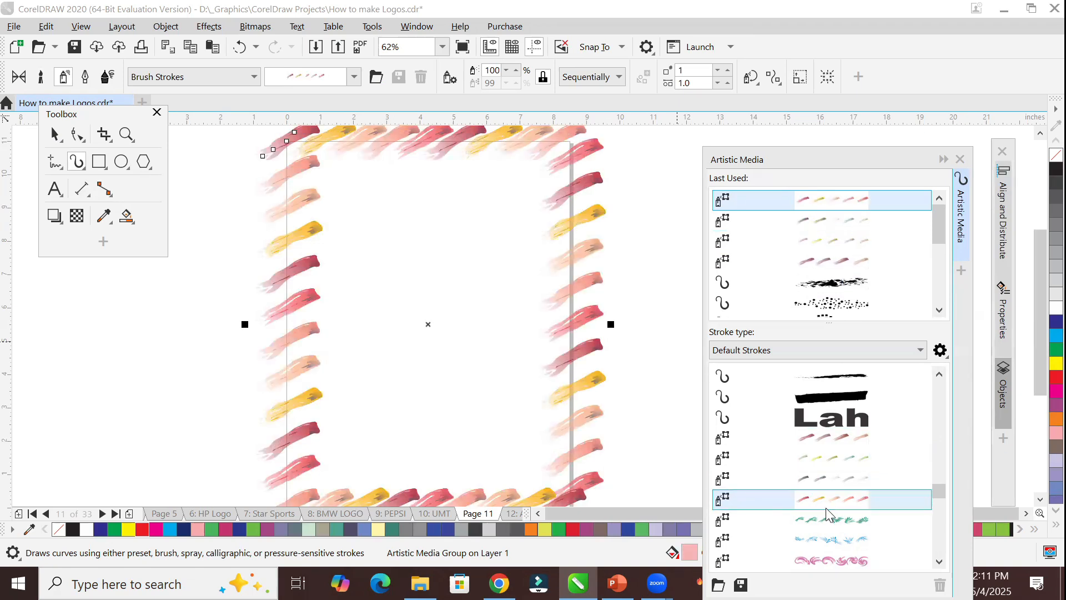
# Try the sweets-and-roses and fast-food sprays from the default strokes on the page frame.
pyautogui.scroll(-2, 826, 508)
pyautogui.scroll(-2, 825, 507)
pyautogui.scroll(2, 825, 508)
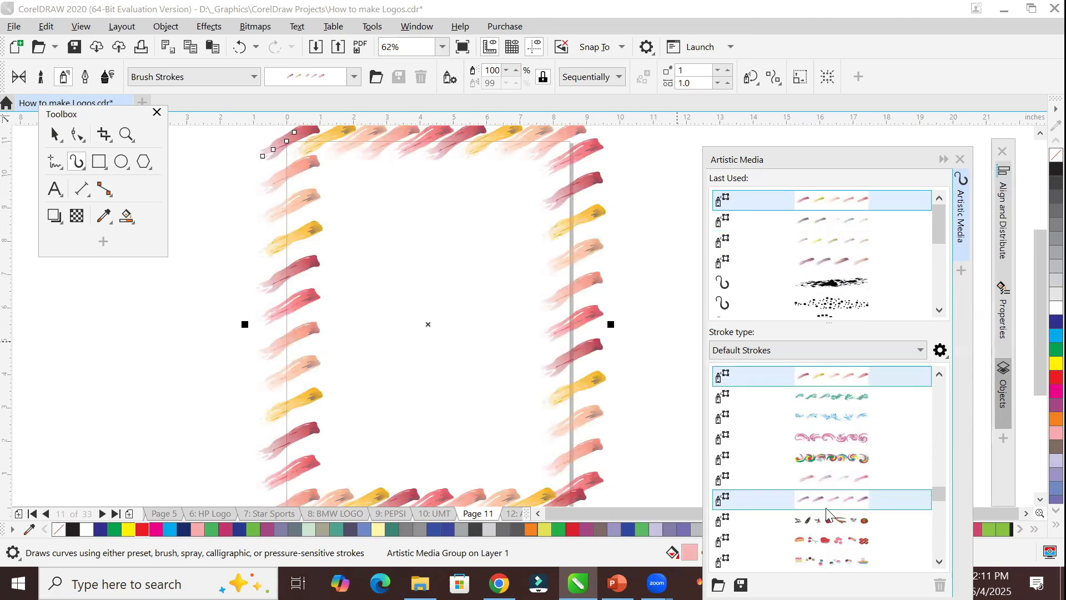
pyautogui.click(827, 537)
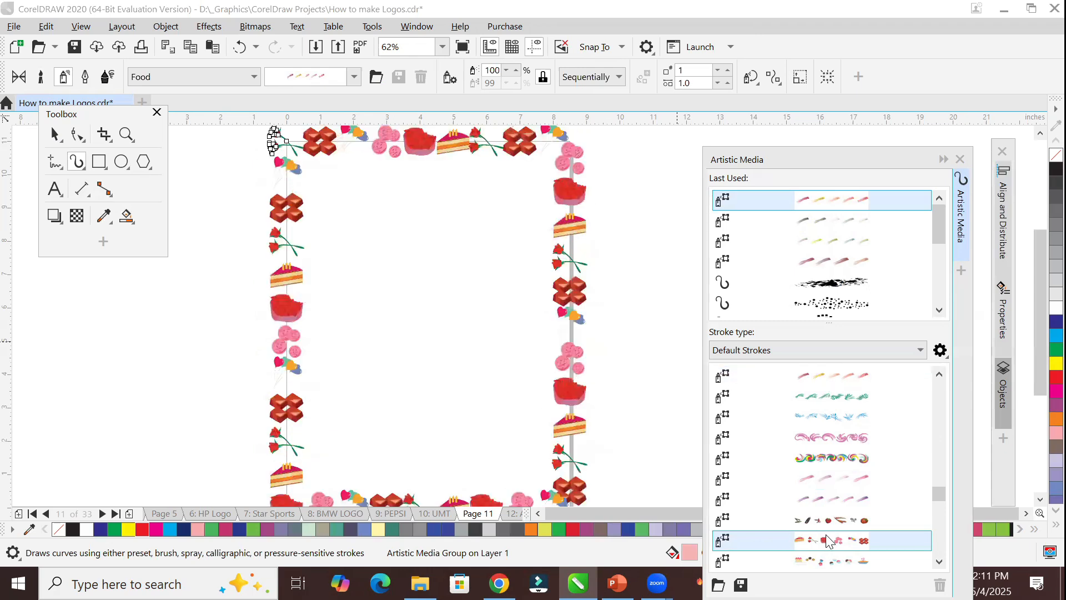
pyautogui.scroll(-2, 827, 514)
pyautogui.click(836, 479)
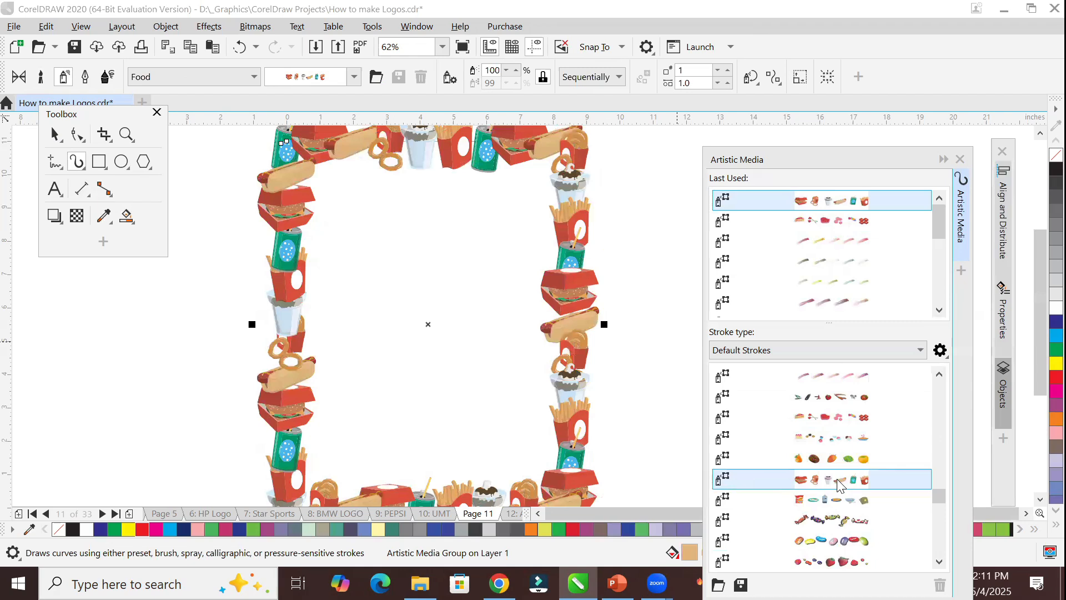
# Choose the red berries spray for the page frame, and replace it with the wrapped-candy spray.
pyautogui.scroll(-2, 840, 484)
pyautogui.click(848, 438)
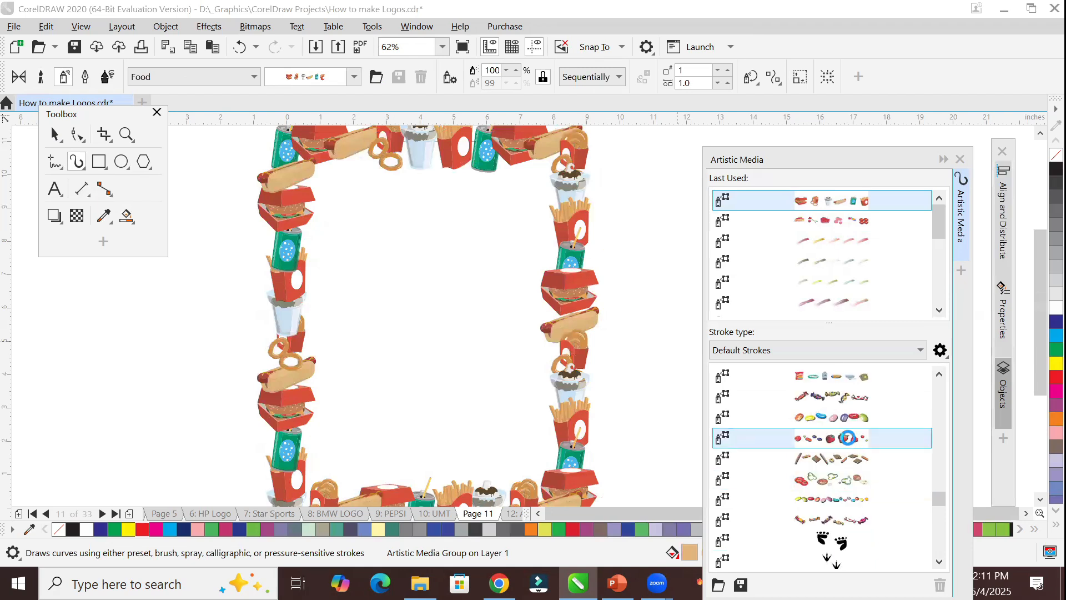
pyautogui.click(857, 397)
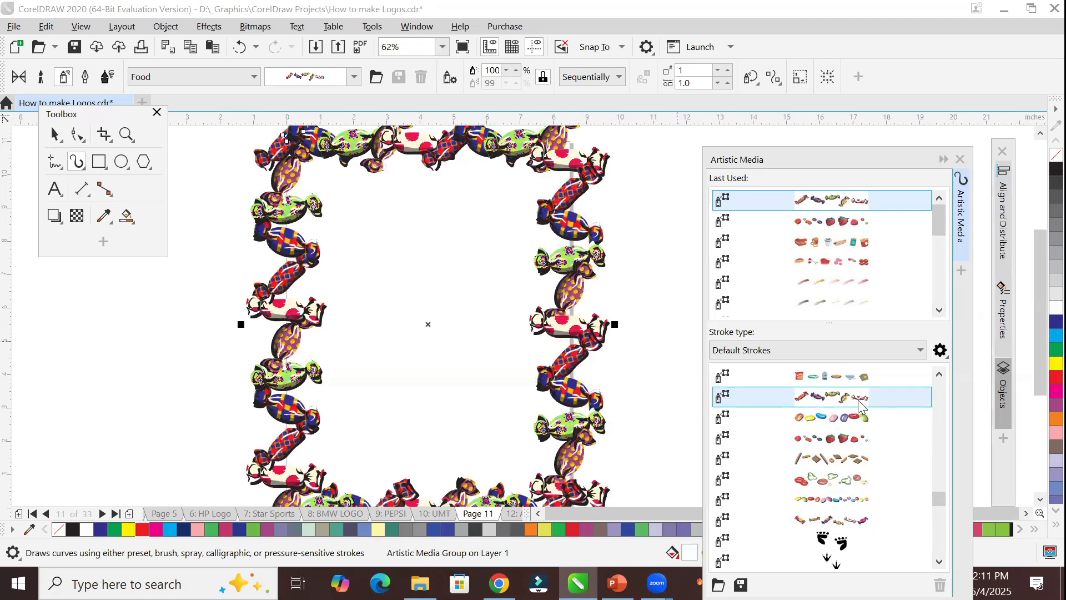
# Draw a circle about 4.9 inches across inside the candy frame and apply the berries spray from the default strokes to it.
pyautogui.click(121, 161)
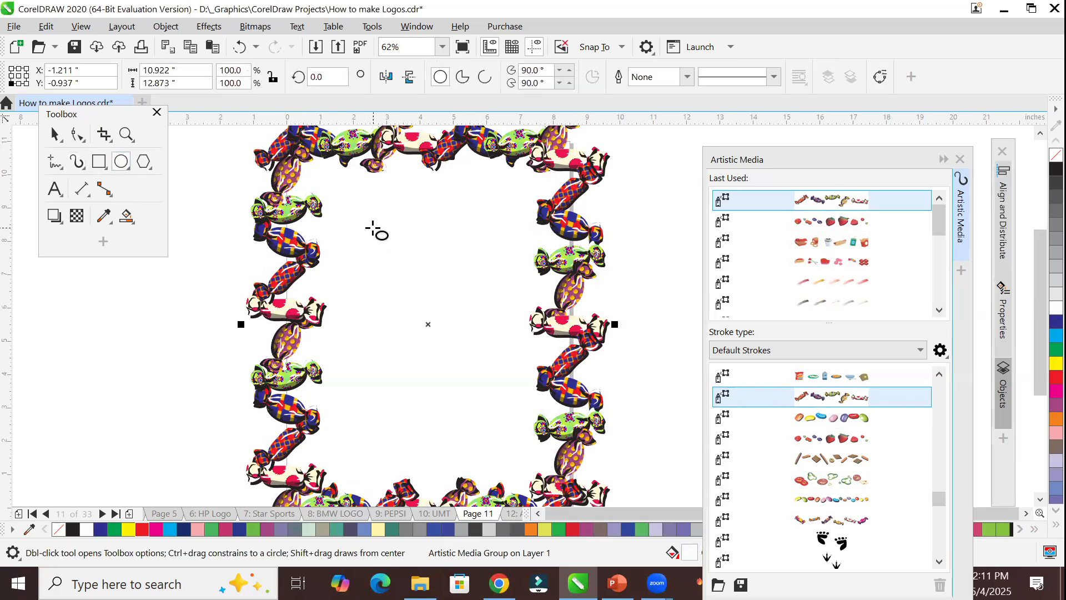
pyautogui.moveTo(358, 217); pyautogui.dragTo(523, 381)
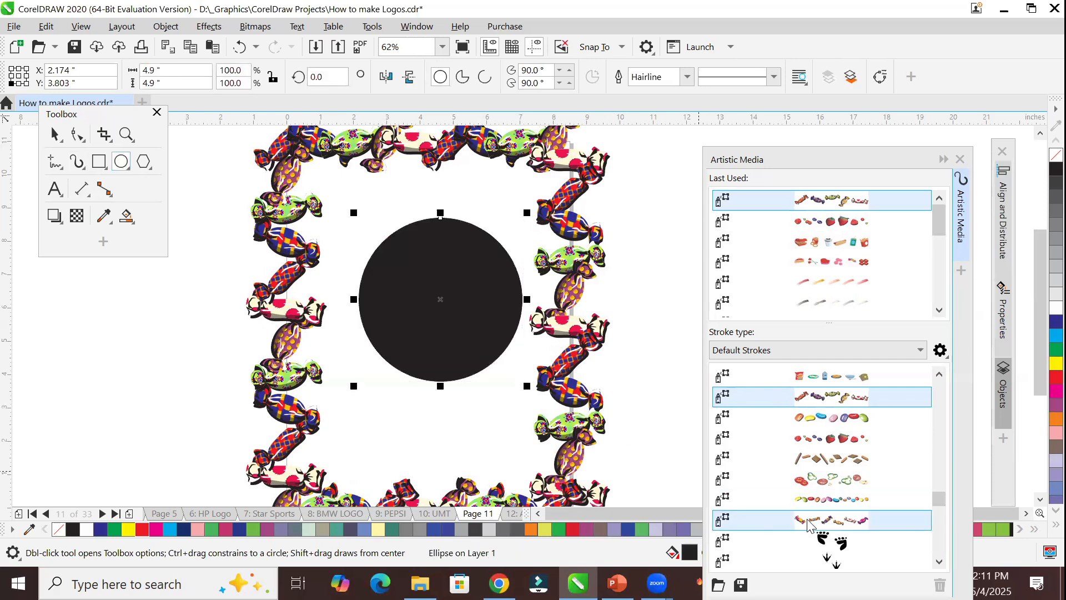
pyautogui.click(831, 438)
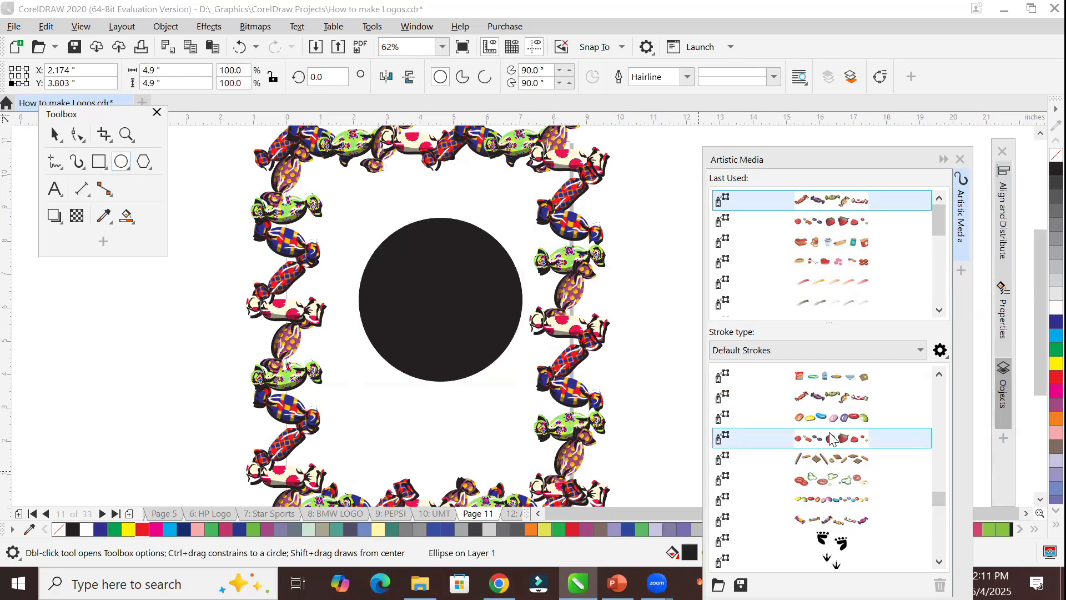
# Try the sliced pizza-toppings, wrapped-candy and black footprint sprays on the circle, finishing with the three-toed clawed tracks.
pyautogui.click(831, 486)
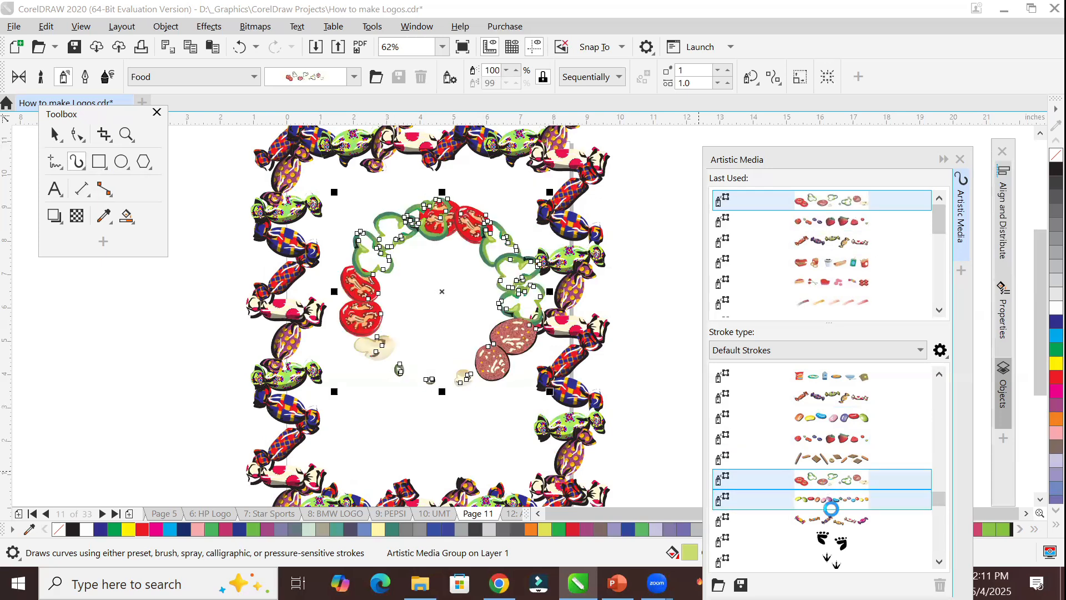
pyautogui.click(841, 541)
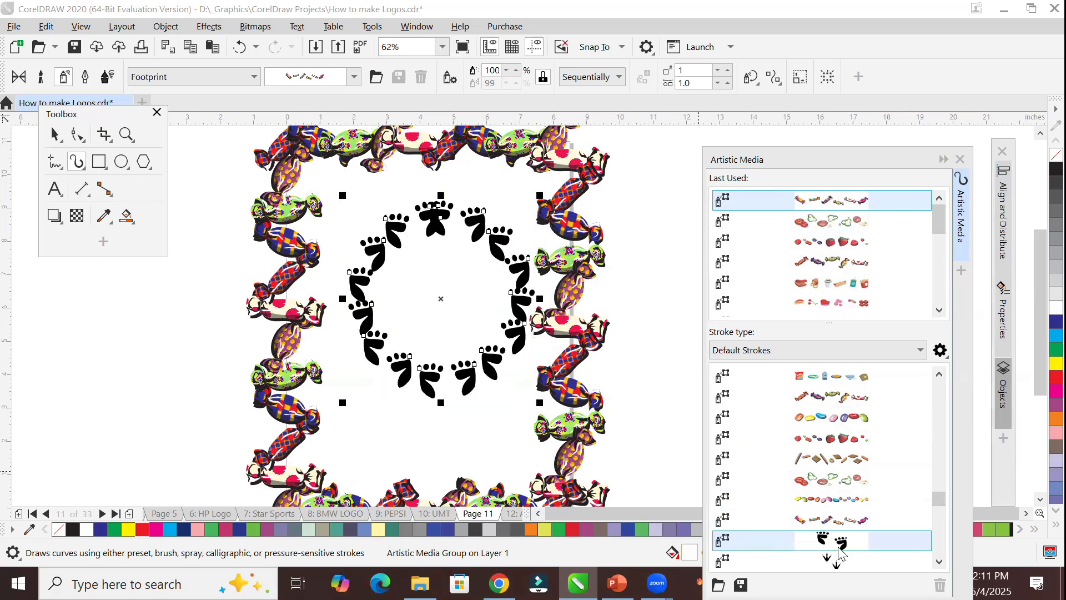
pyautogui.scroll(-3, 839, 550)
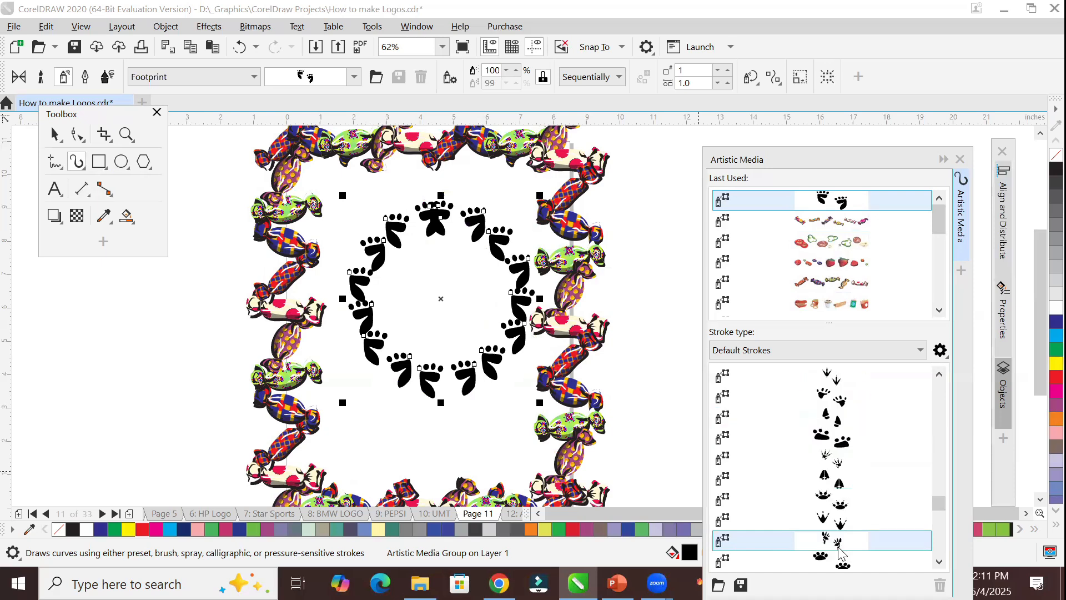
pyautogui.click(846, 484)
pyautogui.click(858, 522)
# Try the bats-and-ghosts spray on the circle, and replace it with the tan hexagon-tile mosaic spray.
pyautogui.scroll(-3, 858, 522)
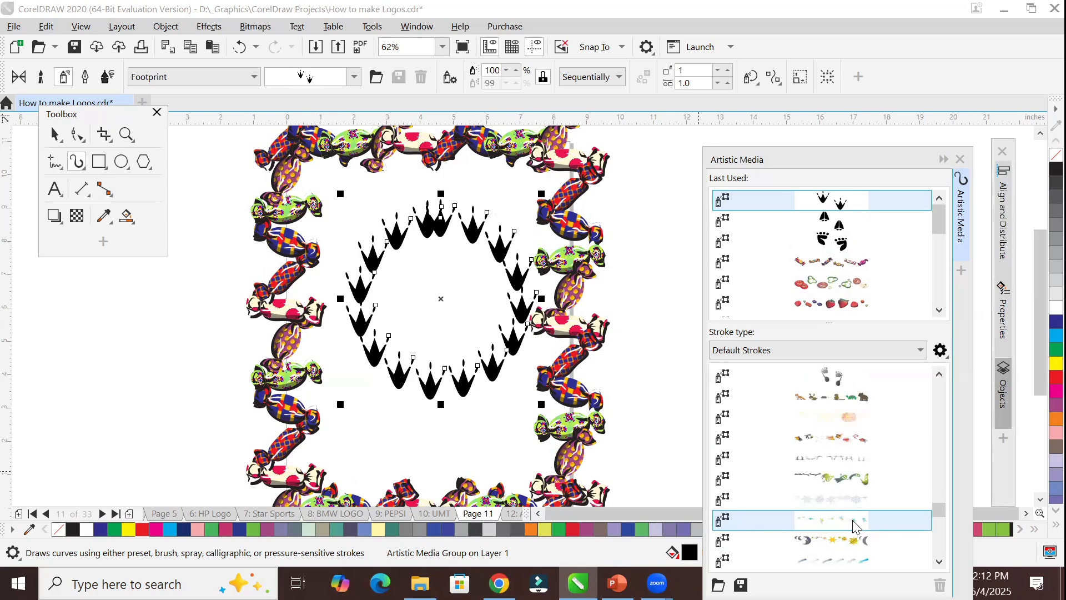
pyautogui.click(845, 478)
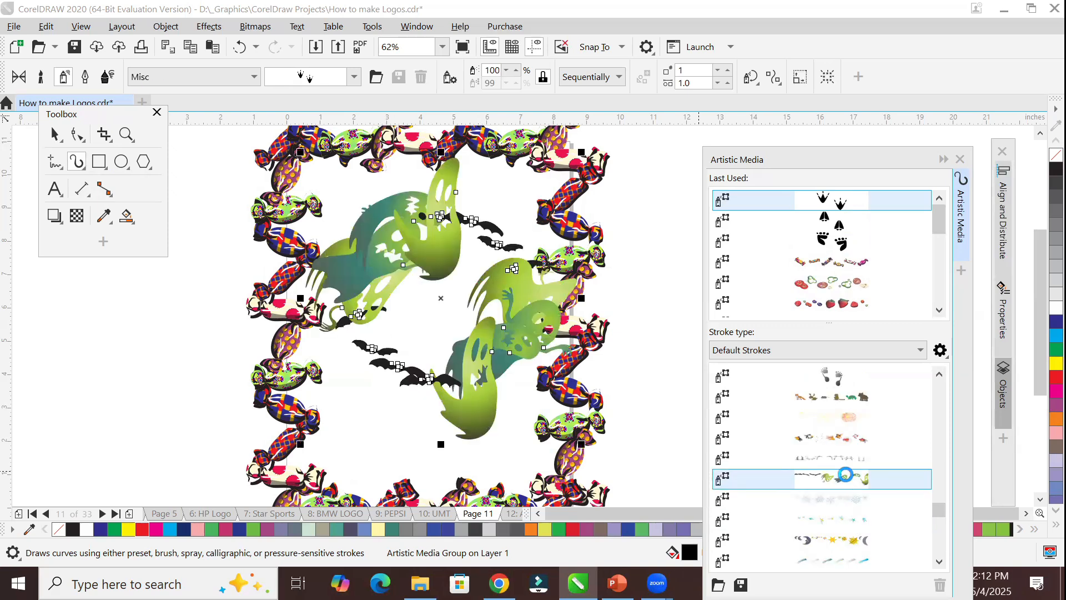
pyautogui.scroll(-3, 843, 493)
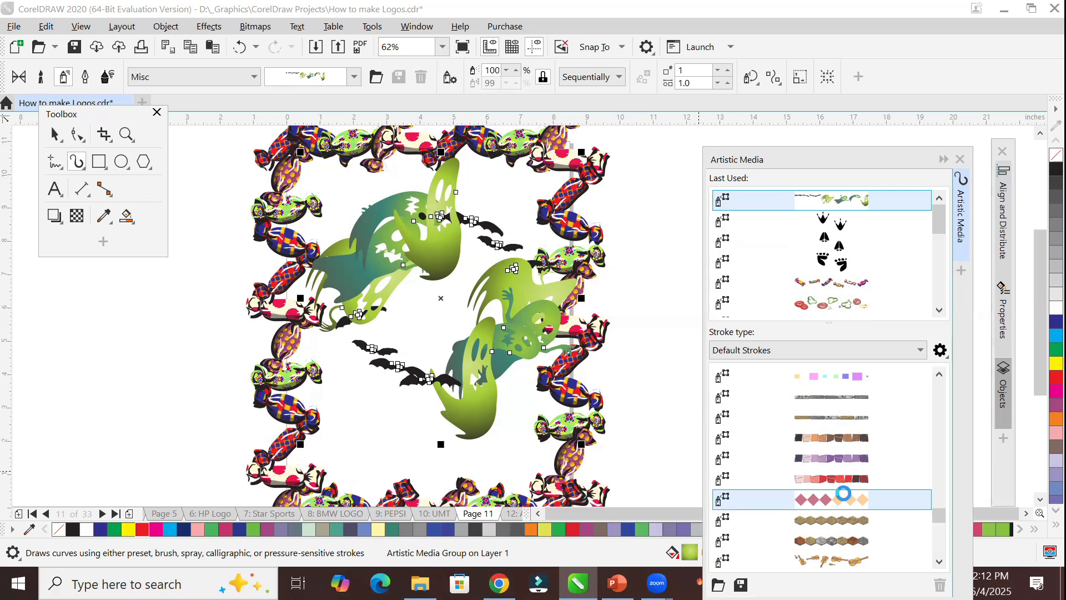
pyautogui.click(806, 523)
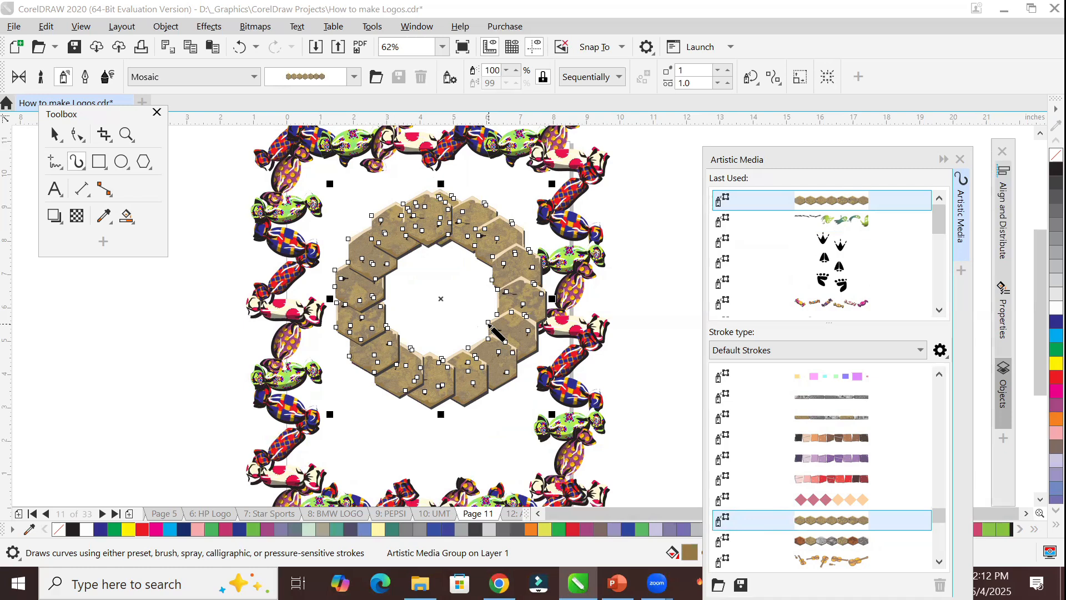
# Draw a three-revolution spiral to the right of the candy frame and apply the purple mosaic-tile spray to it.
pyautogui.scroll(-2, 404, 333)
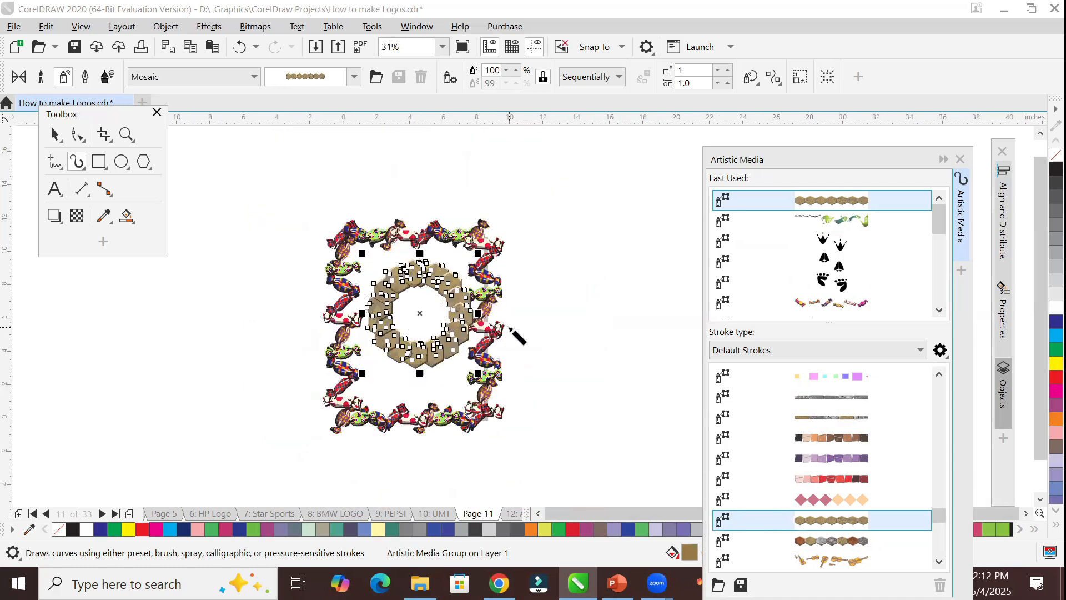
pyautogui.scroll(2, 510, 330)
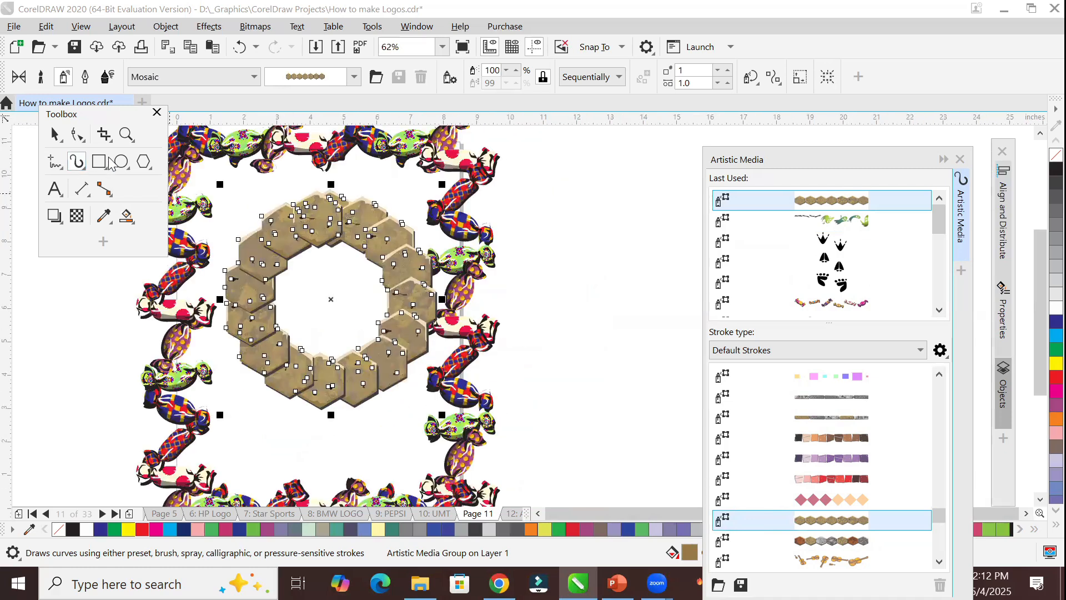
pyautogui.click(141, 165)
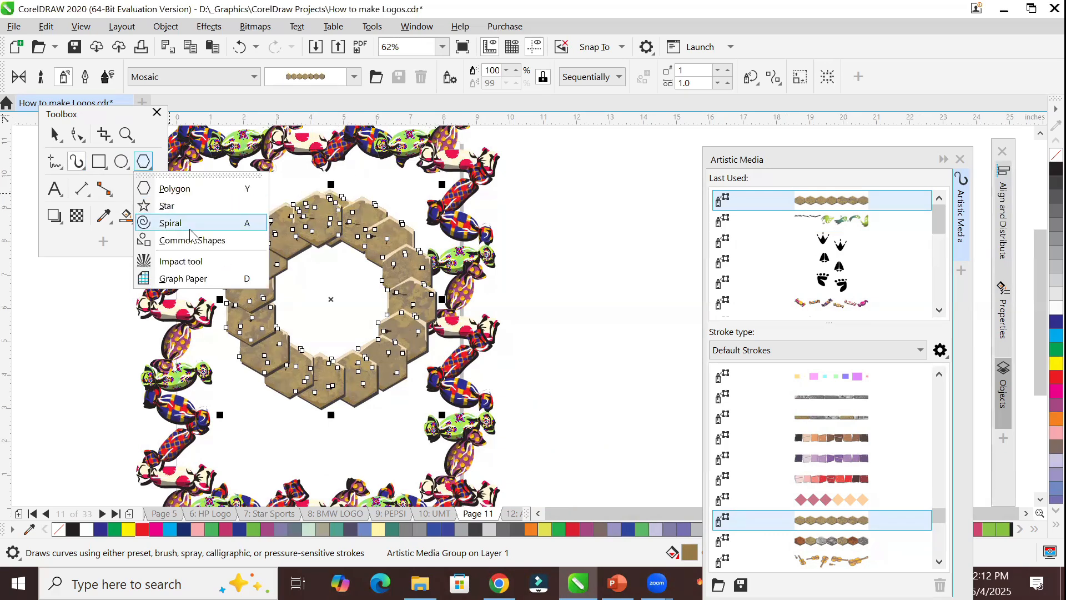
pyautogui.click(171, 223)
pyautogui.moveTo(544, 180); pyautogui.dragTo(691, 365)
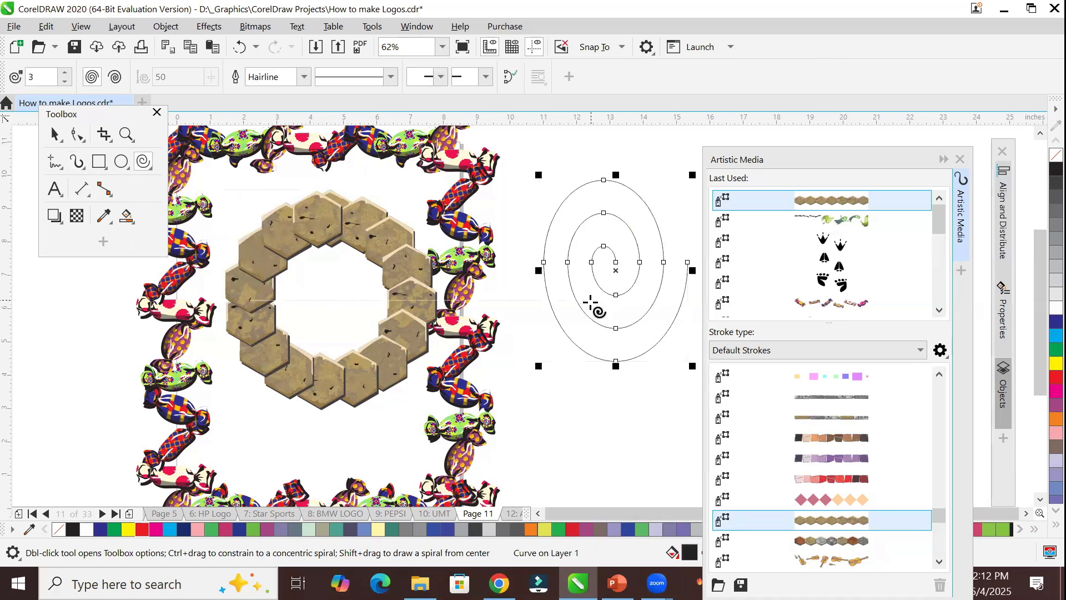
pyautogui.click(75, 163)
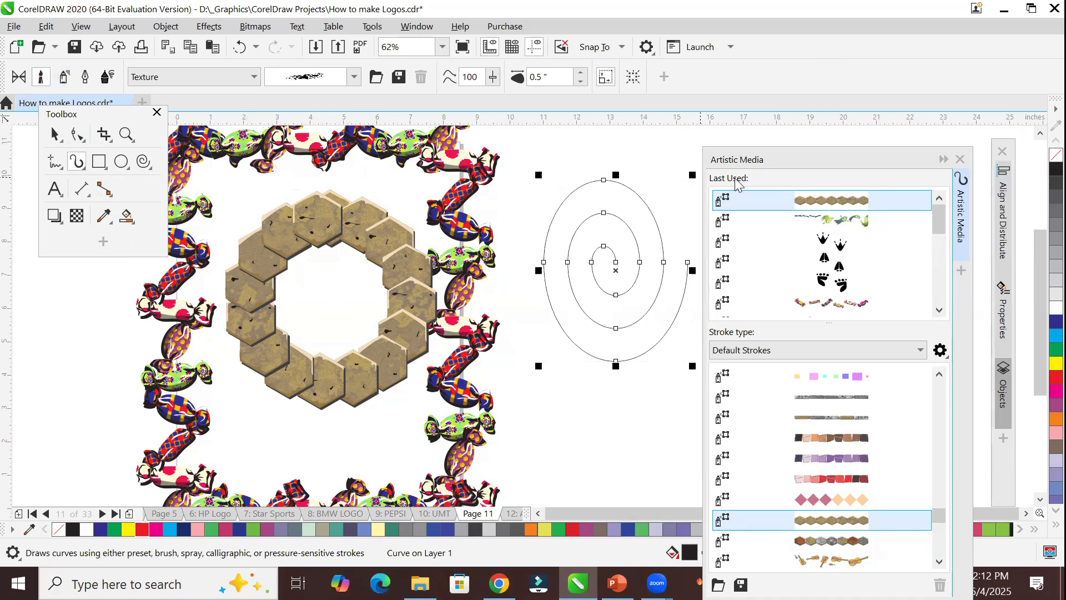
pyautogui.click(812, 458)
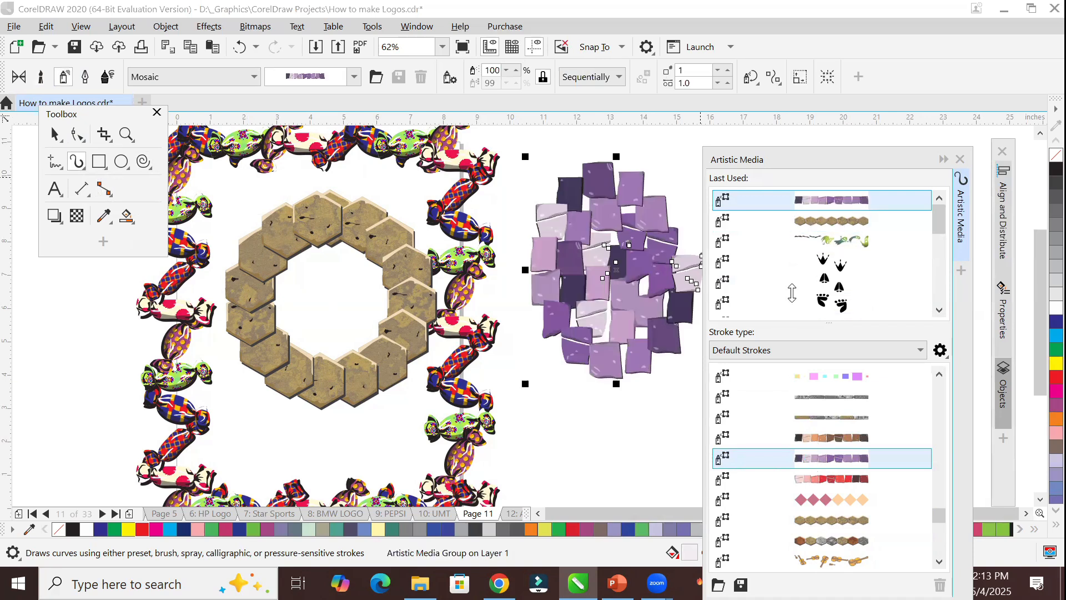
# Move the Artistic Media docker clear of the spiral and try the pink-and-peach diamonds, baby-items and barbecue sprays on it.
pyautogui.moveTo(784, 159); pyautogui.dragTo(845, 133)
pyautogui.click(870, 466)
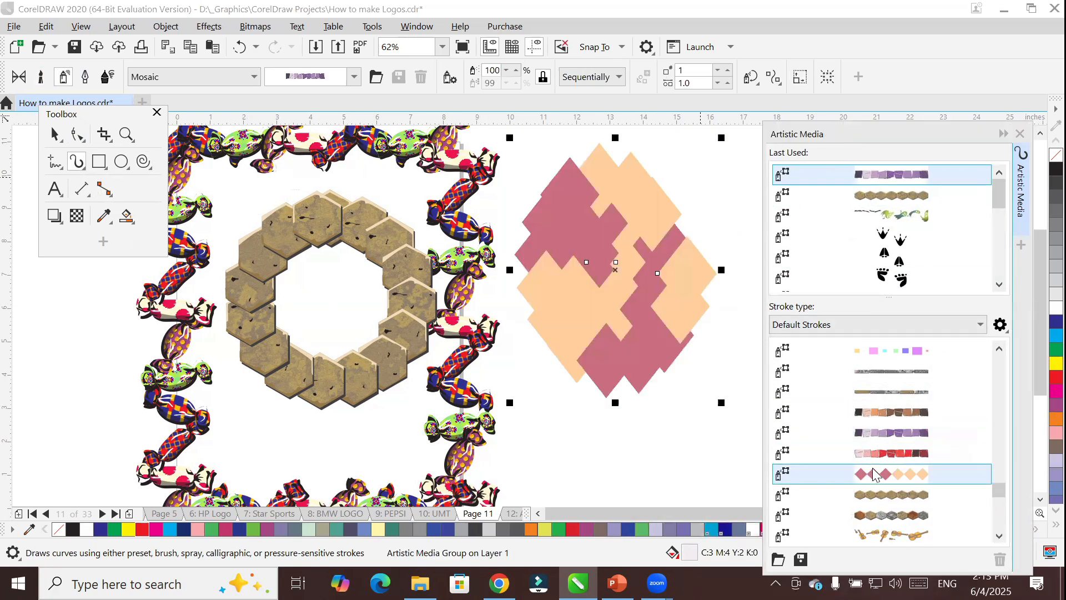
pyautogui.scroll(-3, 876, 444)
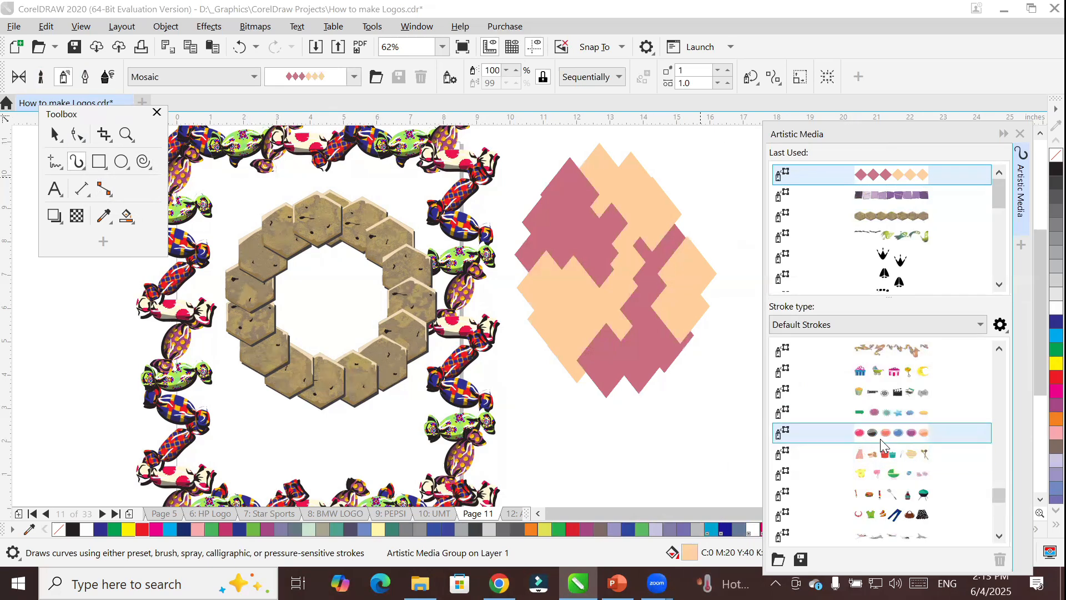
pyautogui.click(880, 471)
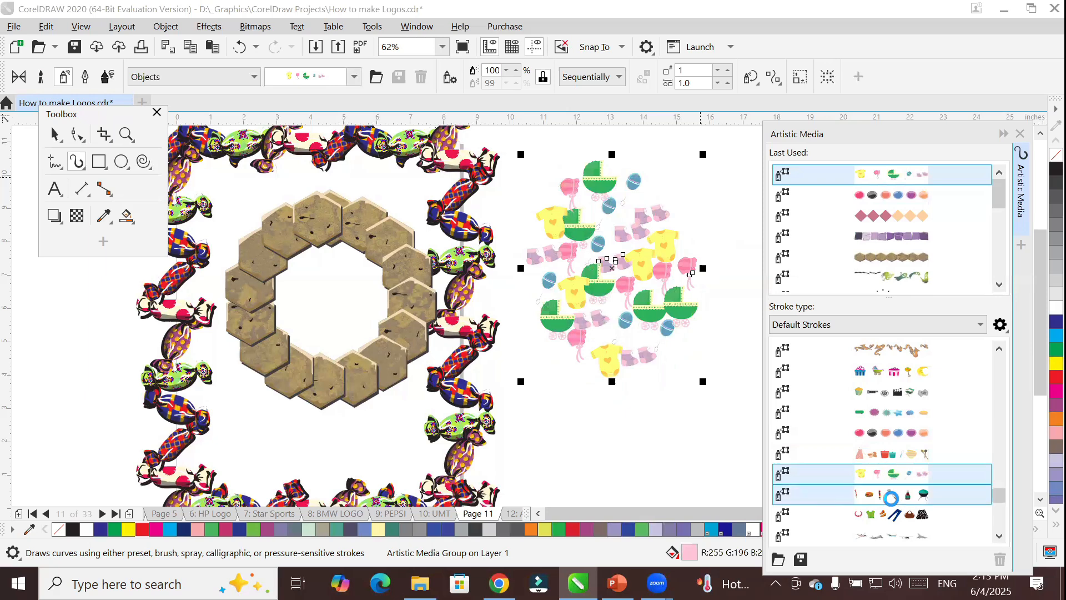
pyautogui.click(894, 496)
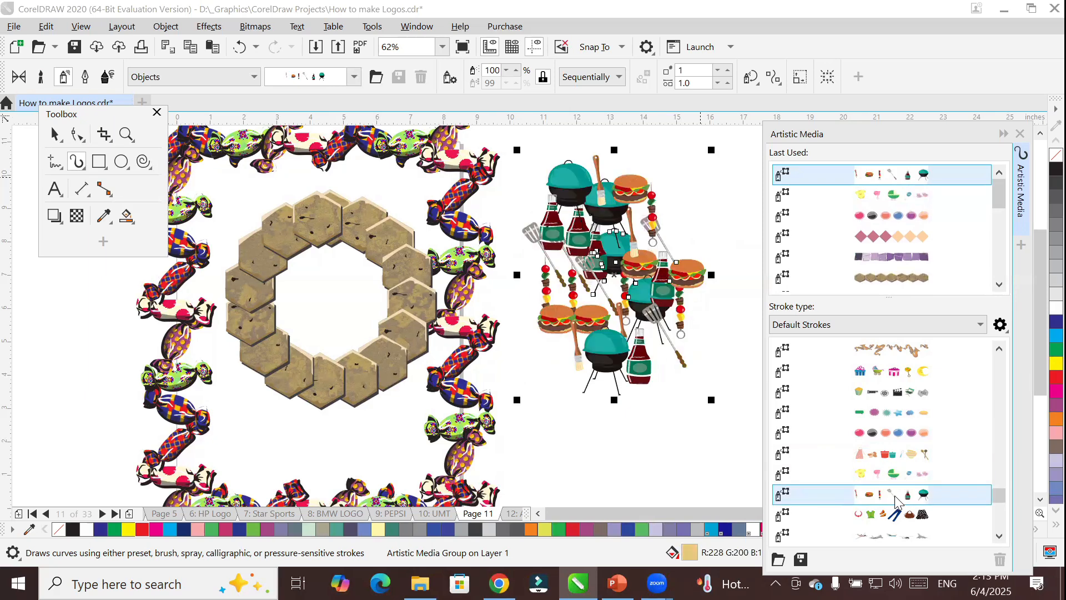
# Try the marbles and polished-stones sprays on the spiral, and enlarge the stone-covered spiral from its corners.
pyautogui.scroll(-3, 898, 483)
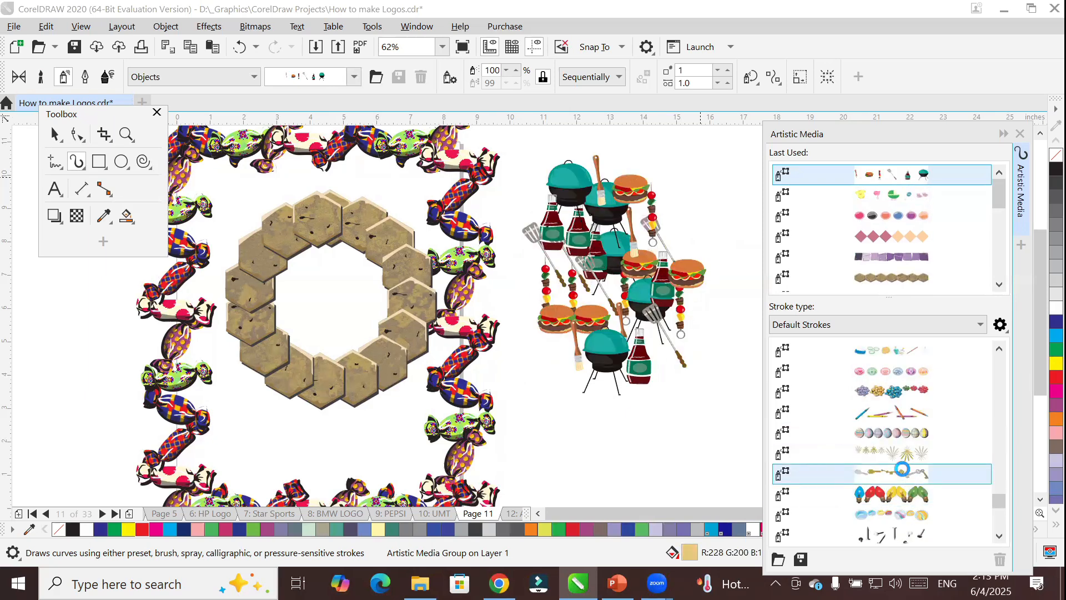
pyautogui.click(884, 506)
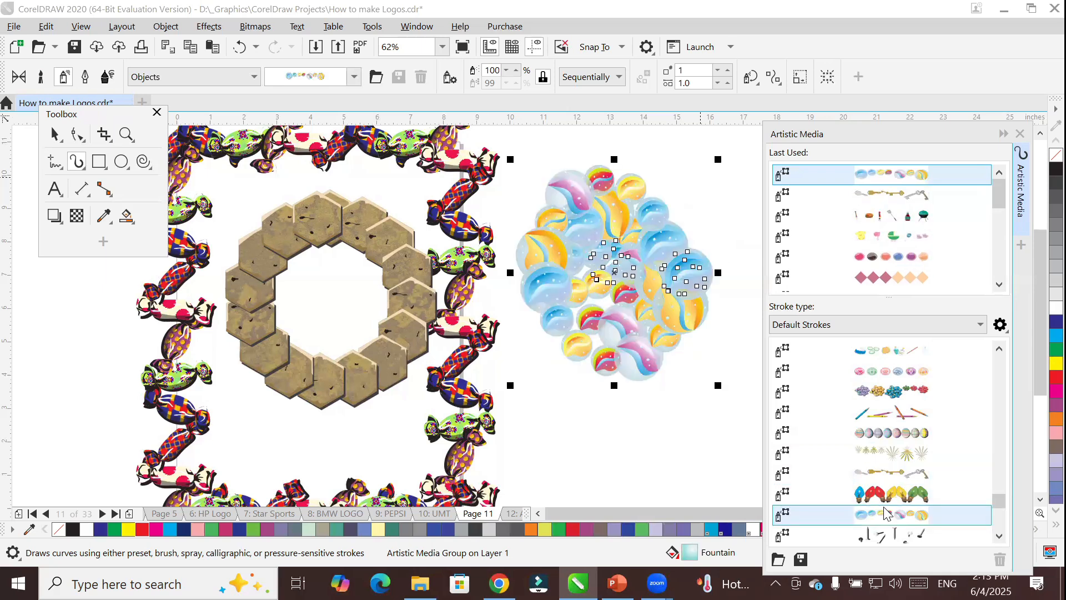
pyautogui.scroll(-3, 886, 514)
pyautogui.click(885, 478)
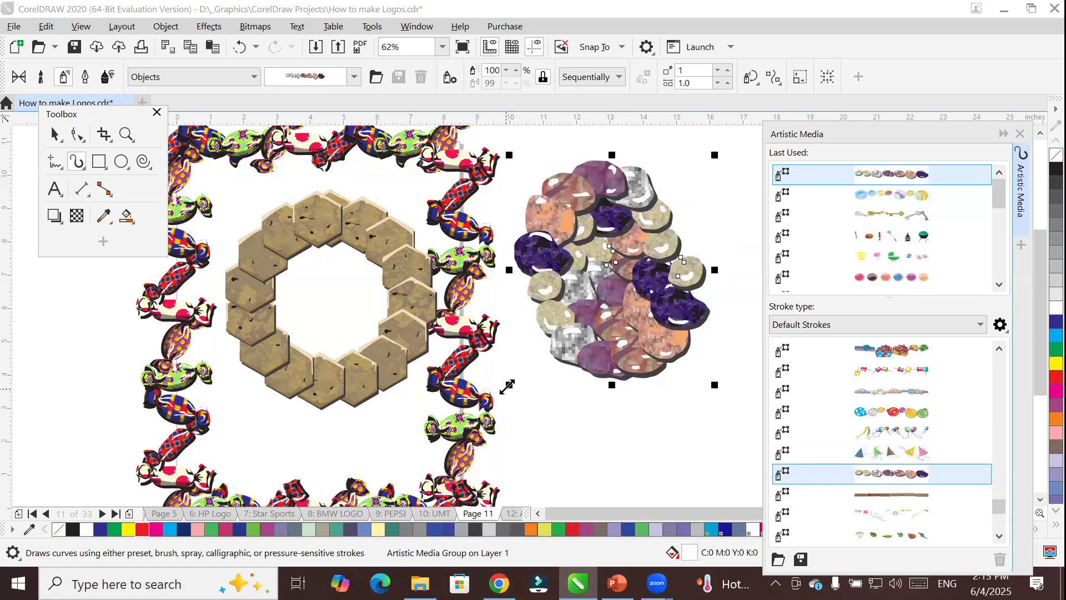
pyautogui.moveTo(508, 385); pyautogui.dragTo(325, 483)
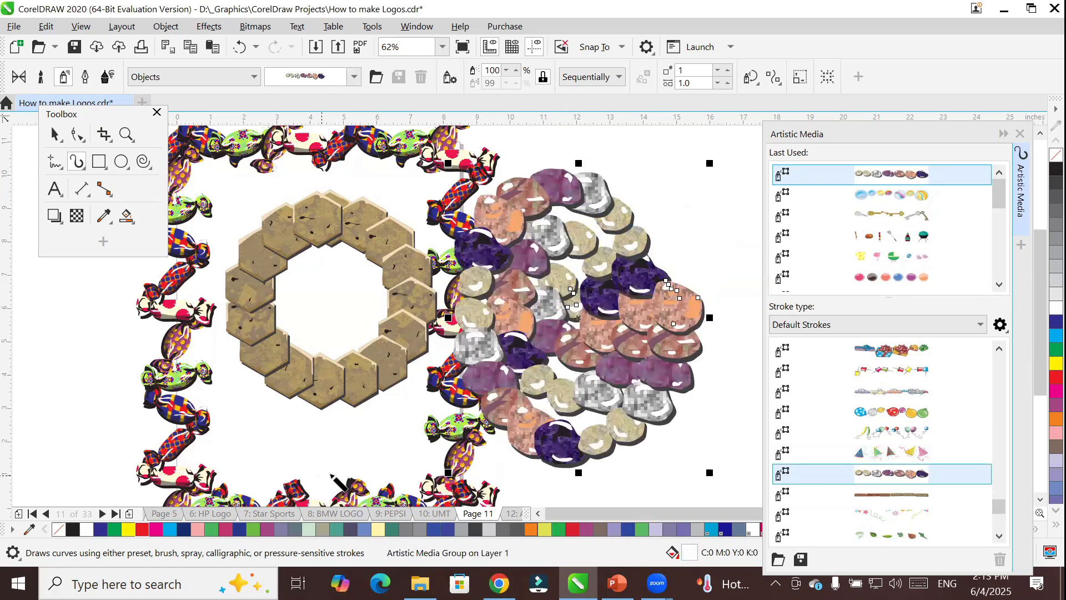
pyautogui.moveTo(710, 163)
pyautogui.mouseDown()
pyautogui.moveTo(747, 117)
pyautogui.moveTo(744, 127)
pyautogui.mouseUp()
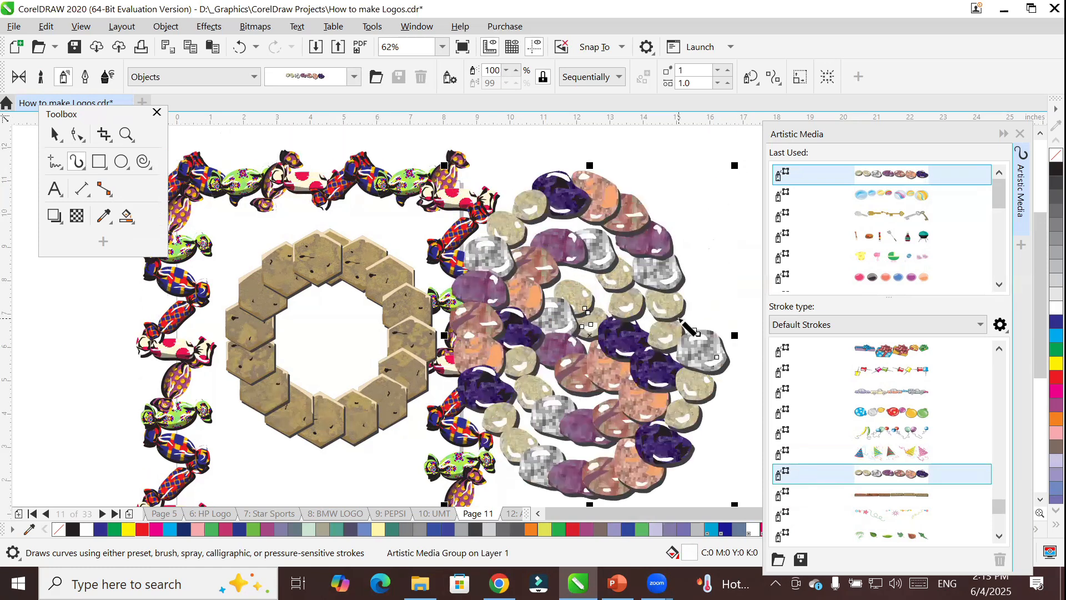
# Delete the stone-covered spiral and the hexagon-tiled circle inside the candy frame.
pyautogui.press('Delete')
pyautogui.click(409, 352)
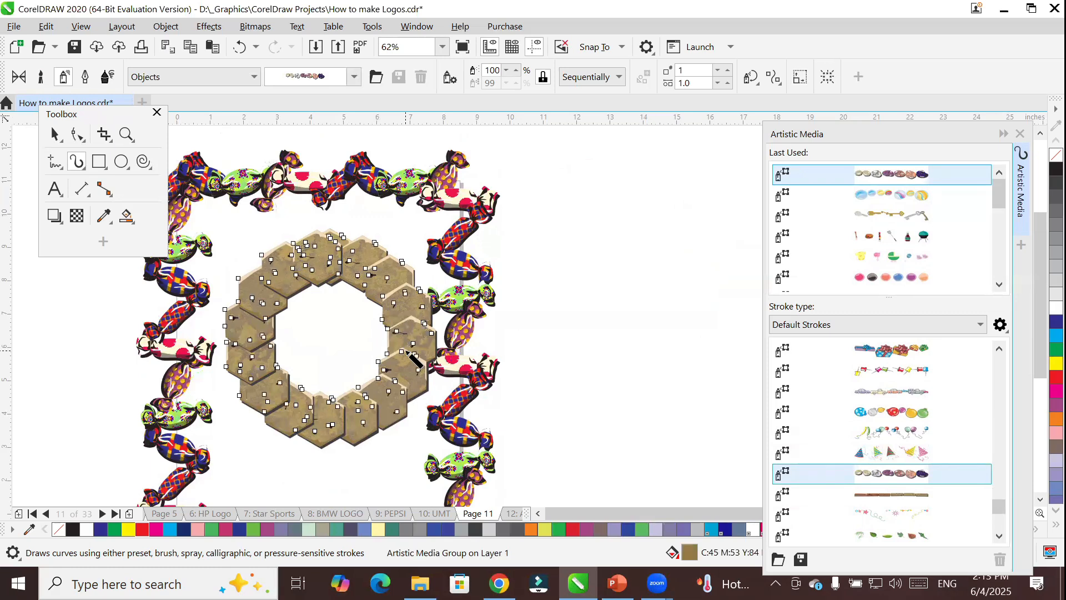
pyautogui.press('Delete')
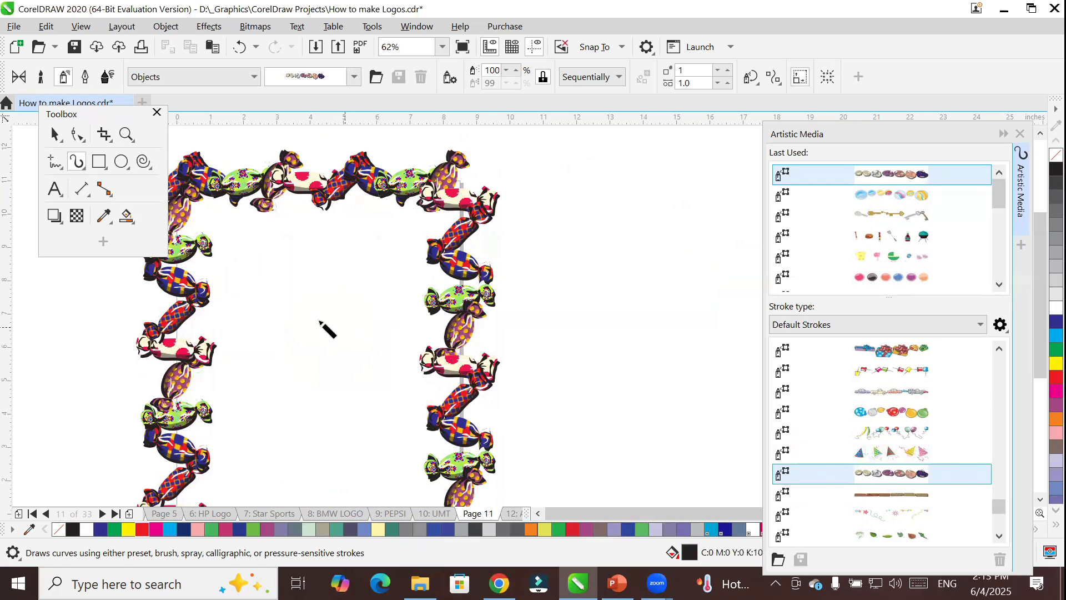
# Add the artistic text SPORTS in the upper part of the candy frame and enlarge it to about 5.9 inches wide.
pyautogui.click(61, 190)
pyautogui.click(261, 282)
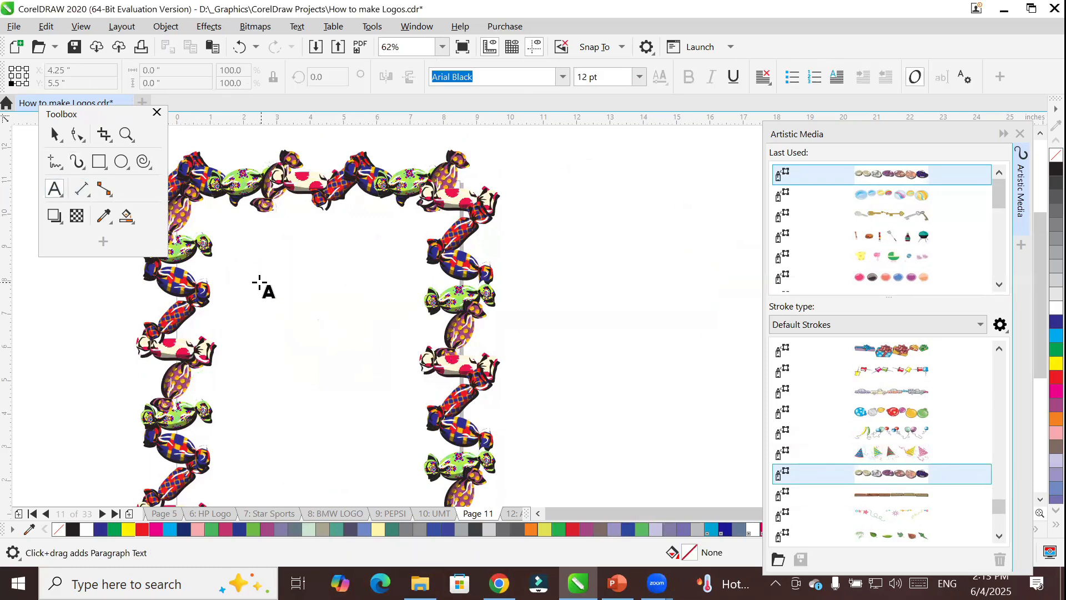
pyautogui.write('SPORTS')
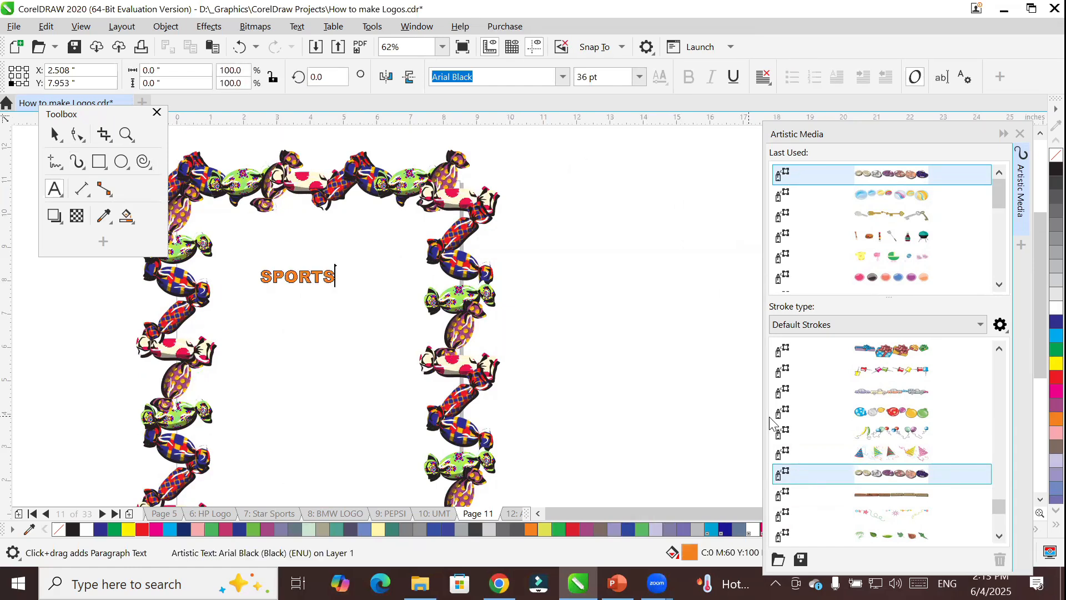
pyautogui.press('Escape')
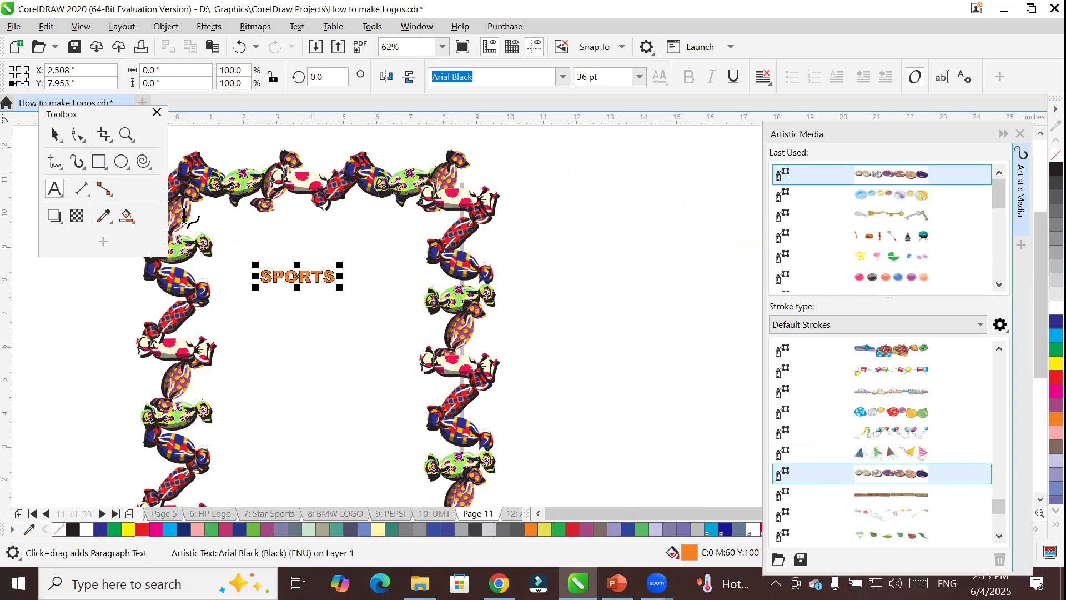
pyautogui.moveTo(339, 287); pyautogui.dragTo(327, 253)
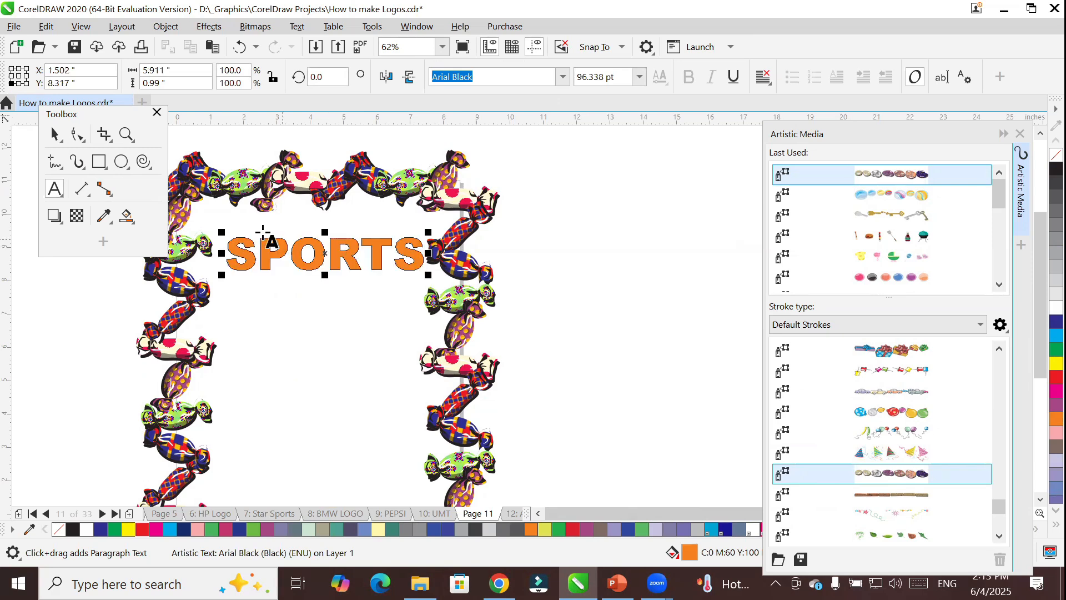
# Look through the Artistic Media tool's preset, brush, spray, calligraphic and expression modes to compare their options.
pyautogui.click(76, 162)
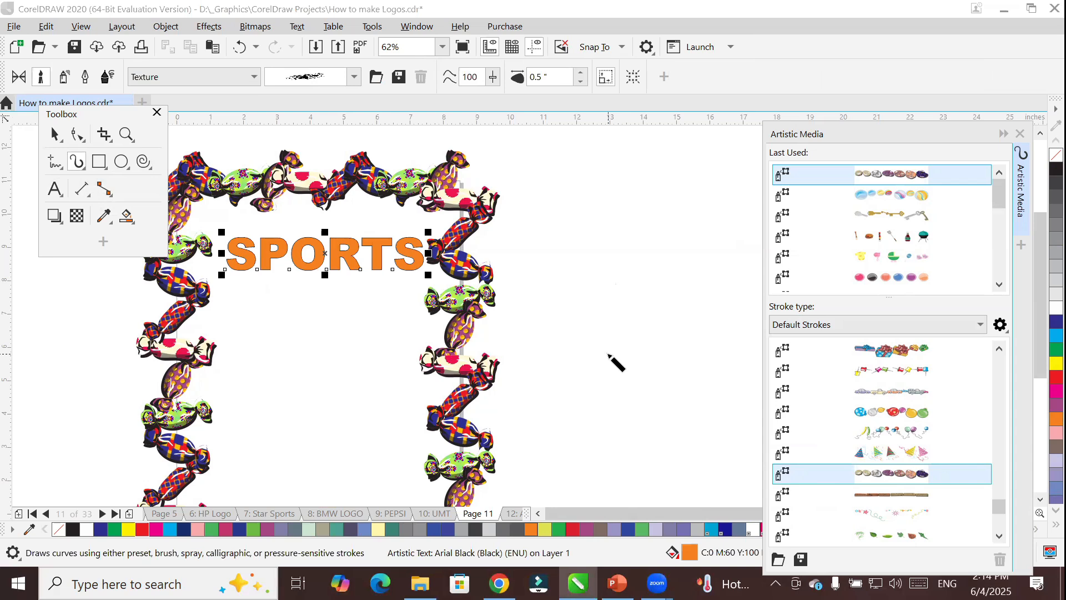
pyautogui.click(19, 78)
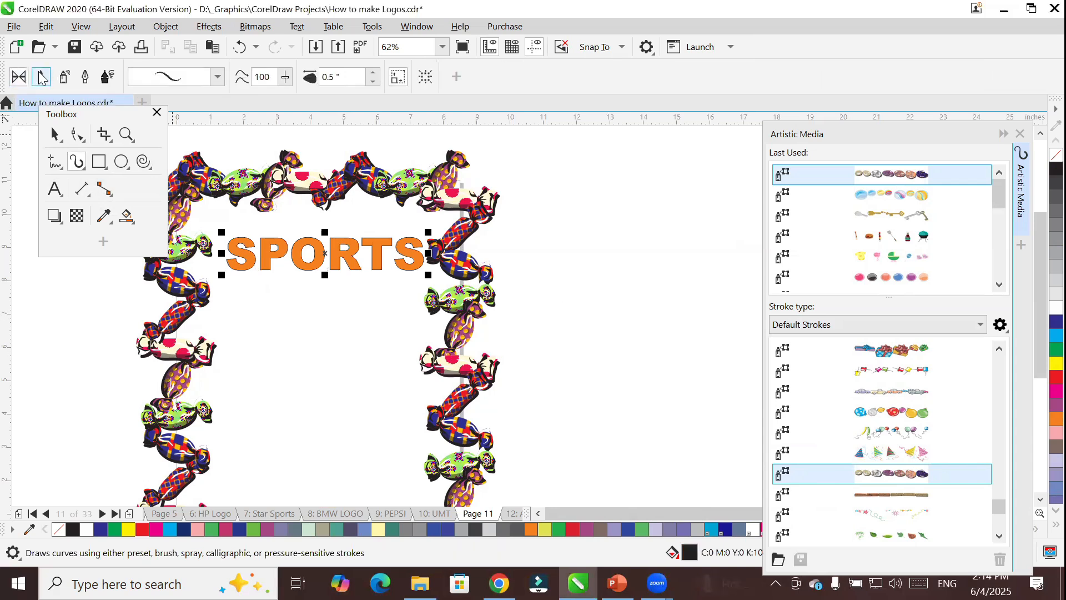
pyautogui.click(64, 77)
pyautogui.click(85, 77)
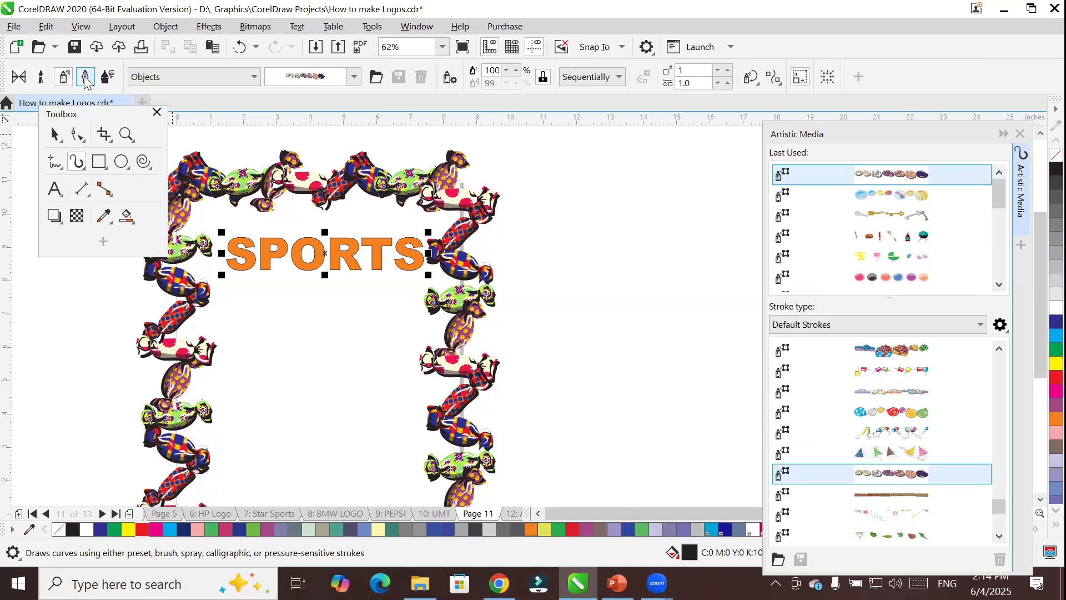
pyautogui.click(86, 79)
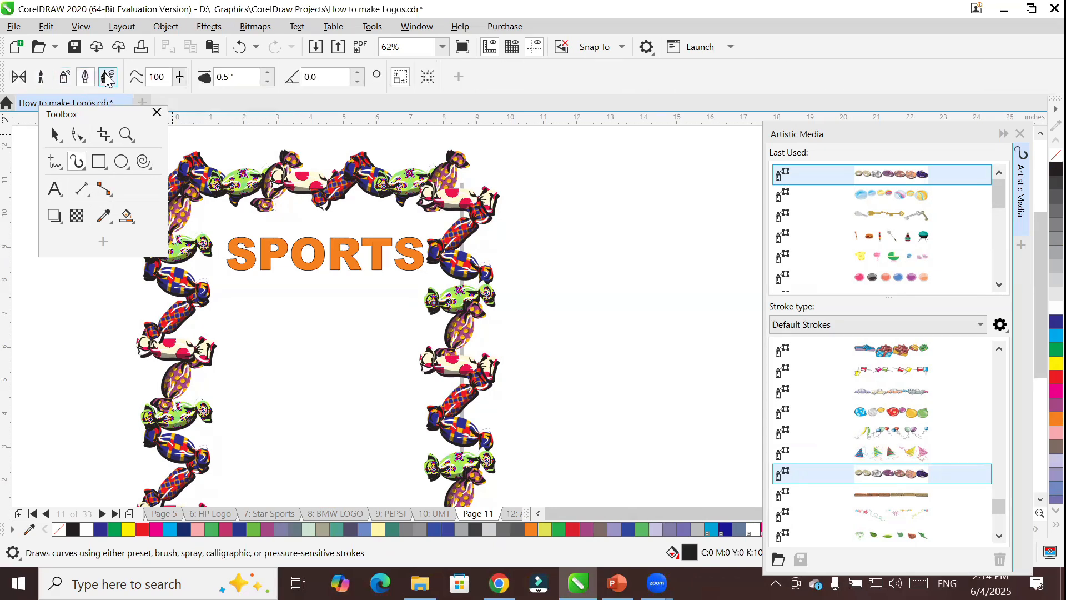
pyautogui.click(44, 81)
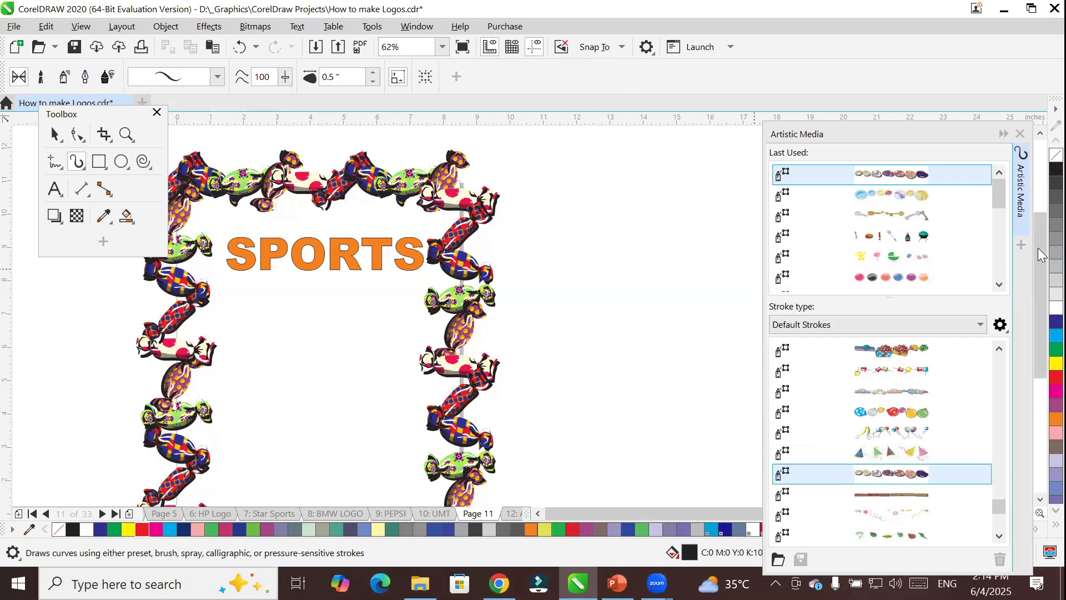
# Browse the last-used strokes and choose the baby-items spray.
pyautogui.moveTo(995, 198); pyautogui.dragTo(1004, 283)
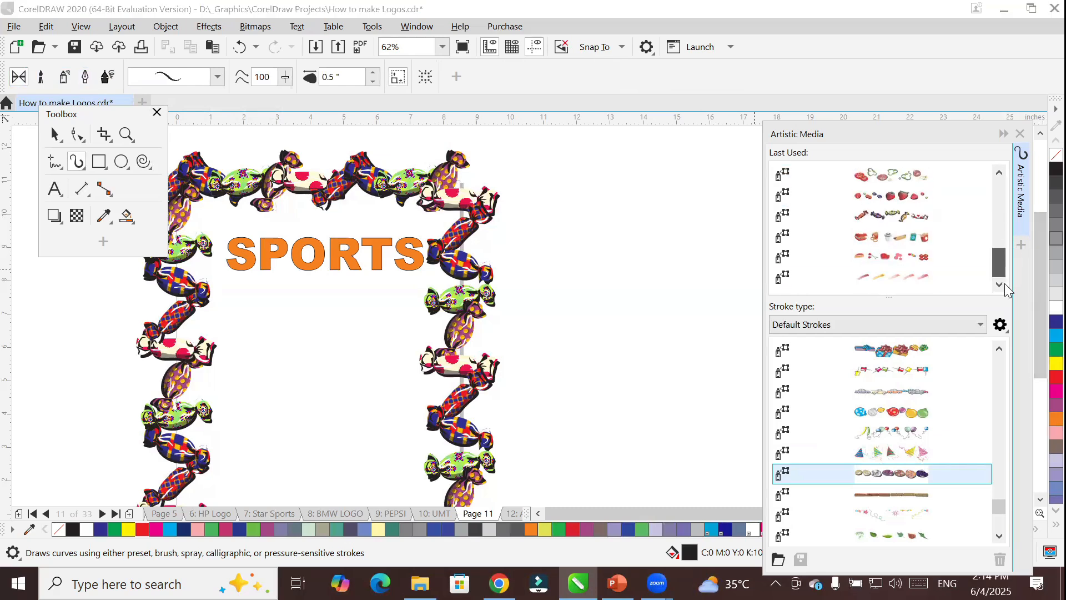
pyautogui.moveTo(993, 240); pyautogui.dragTo(984, 160)
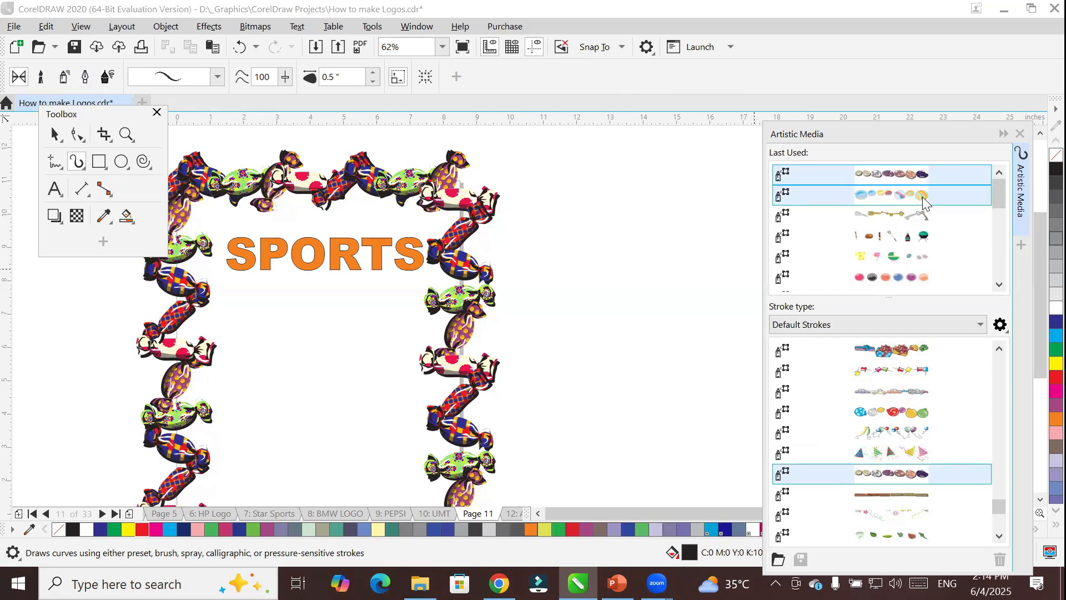
pyautogui.click(890, 259)
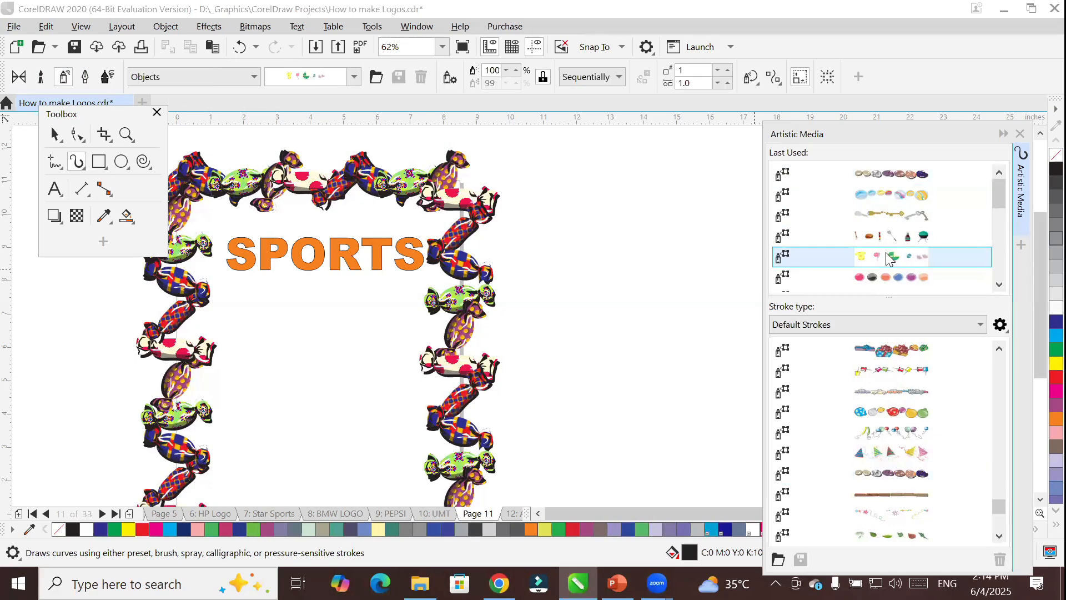
# Select the SPORTS text and try several of the default object sprays on it.
pyautogui.click(54, 134)
pyautogui.click(306, 250)
pyautogui.click(319, 253)
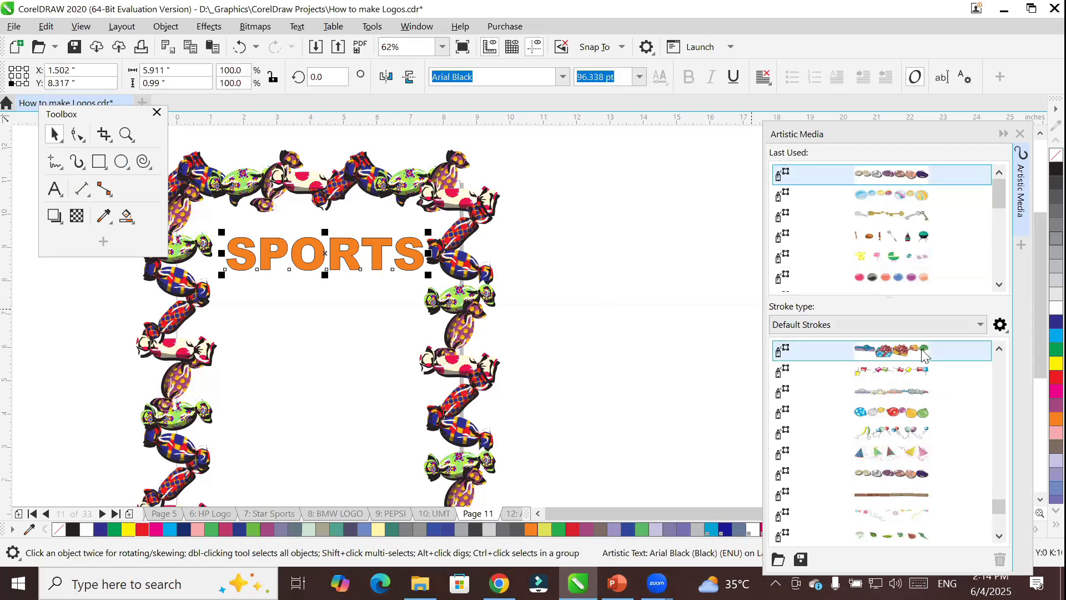
pyautogui.click(906, 372)
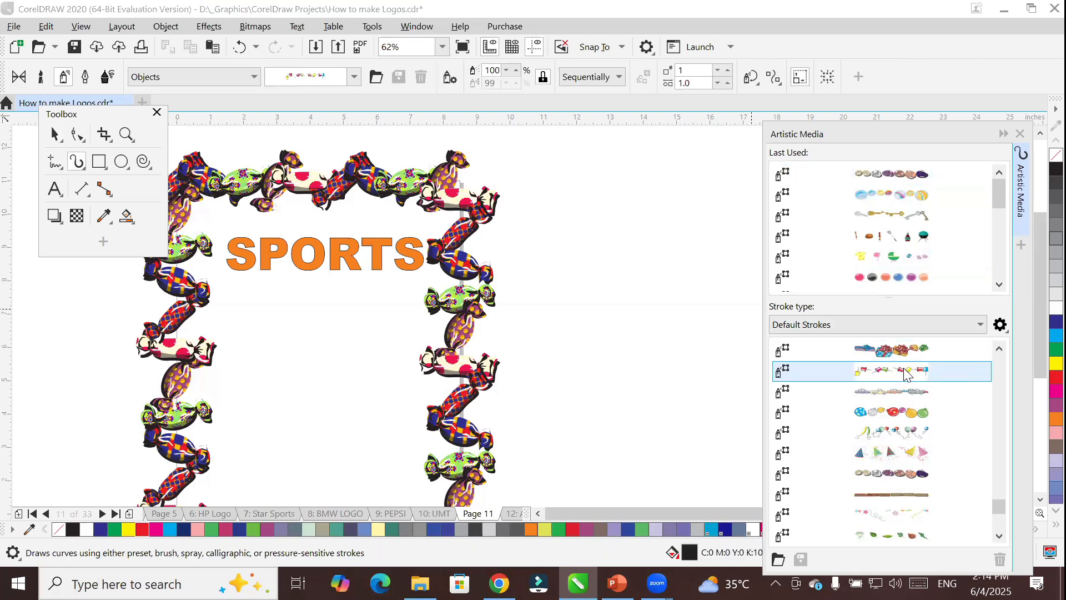
pyautogui.click(899, 413)
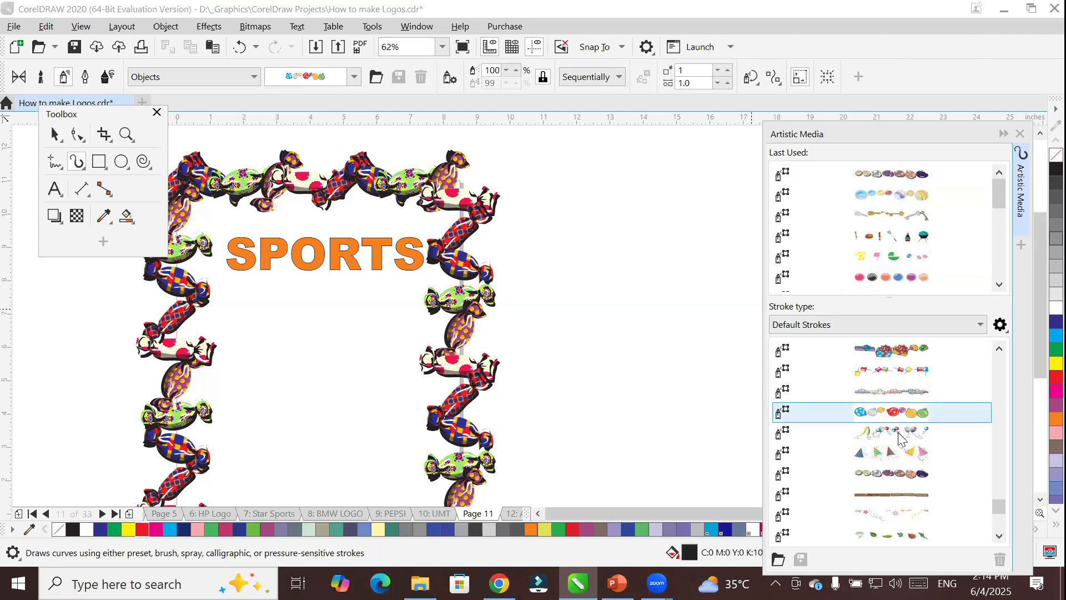
pyautogui.click(898, 433)
# Try the grass spray and the black ink splatter from the default strokes.
pyautogui.scroll(-5, 899, 438)
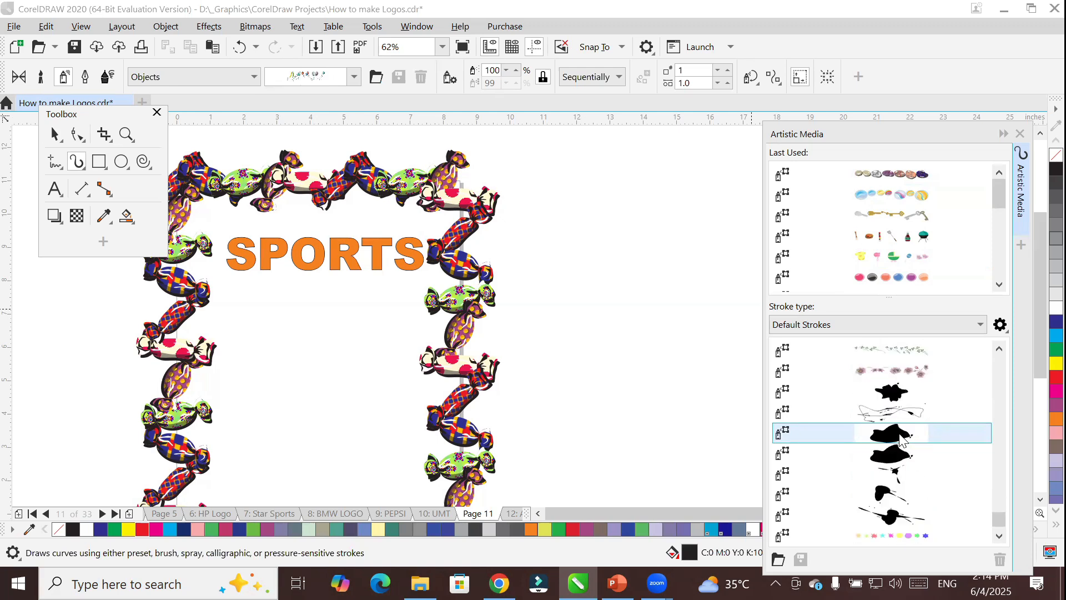
pyautogui.scroll(1, 899, 438)
pyautogui.click(904, 350)
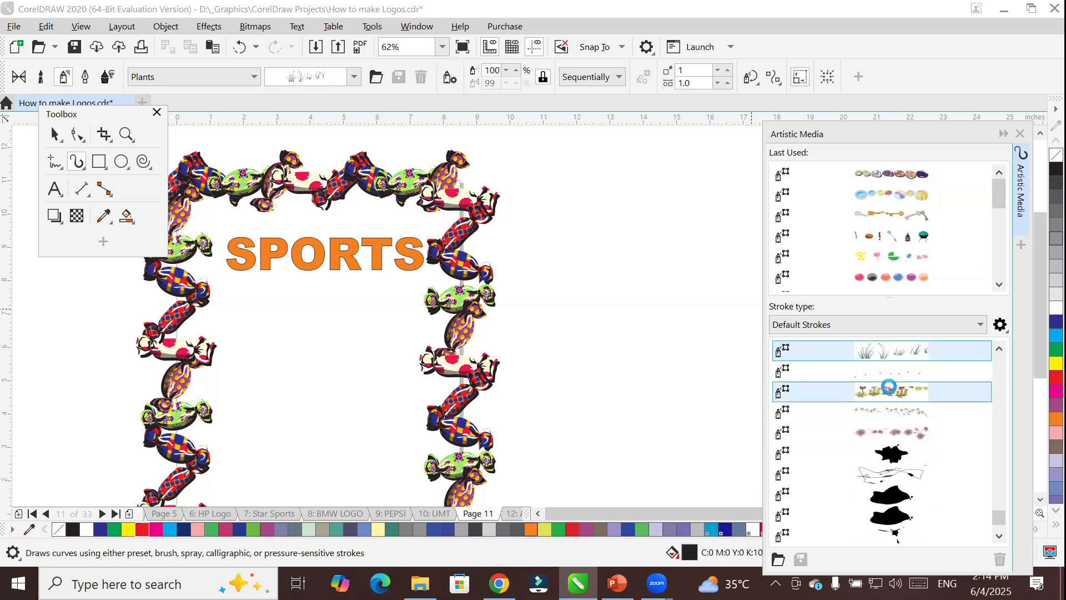
pyautogui.scroll(-1, 880, 410)
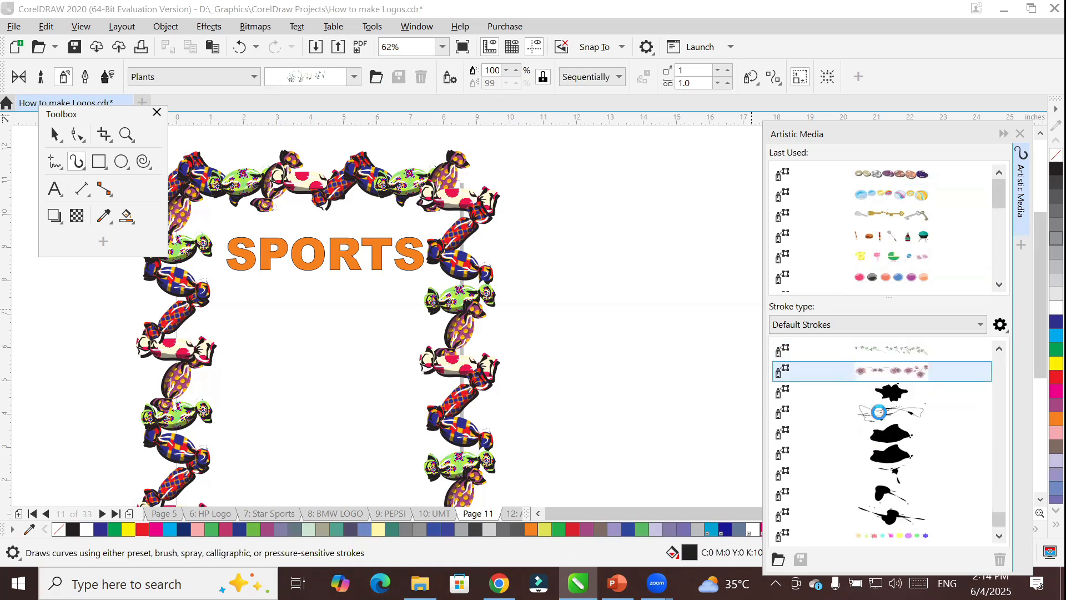
pyautogui.click(904, 390)
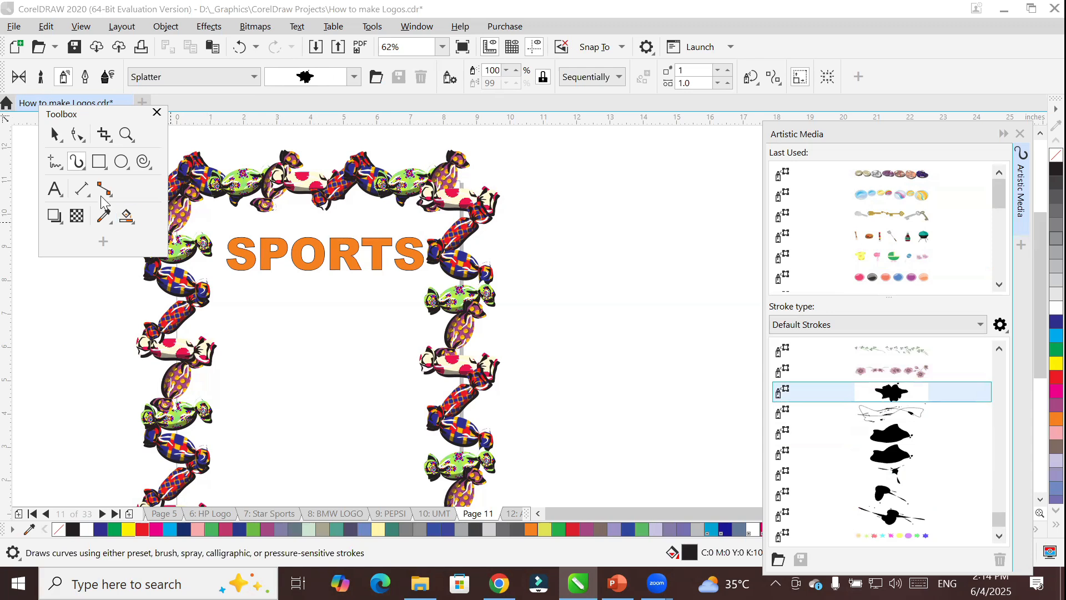
# Move the SPORTS text out of the candy frame to its upper right and convert it to curves.
pyautogui.press('space')
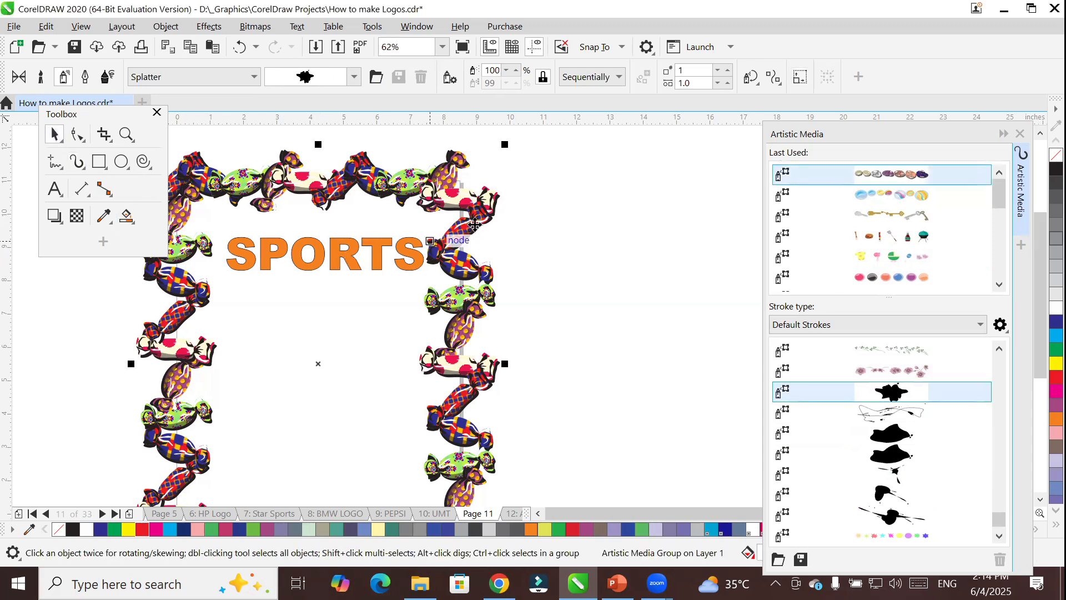
pyautogui.moveTo(352, 261); pyautogui.dragTo(617, 178)
pyautogui.rightClick(613, 176)
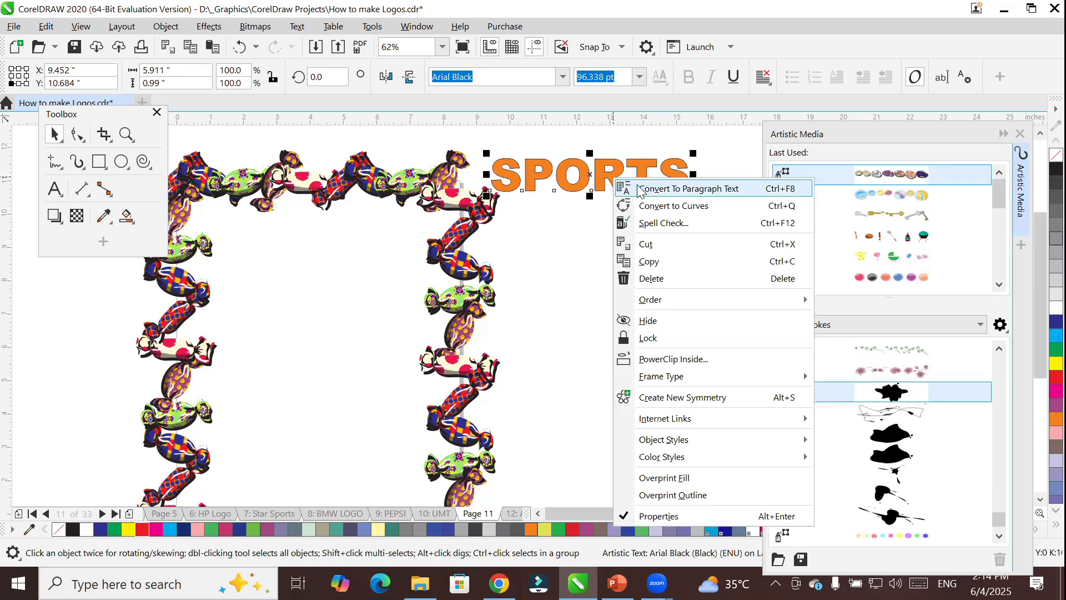
pyautogui.click(705, 208)
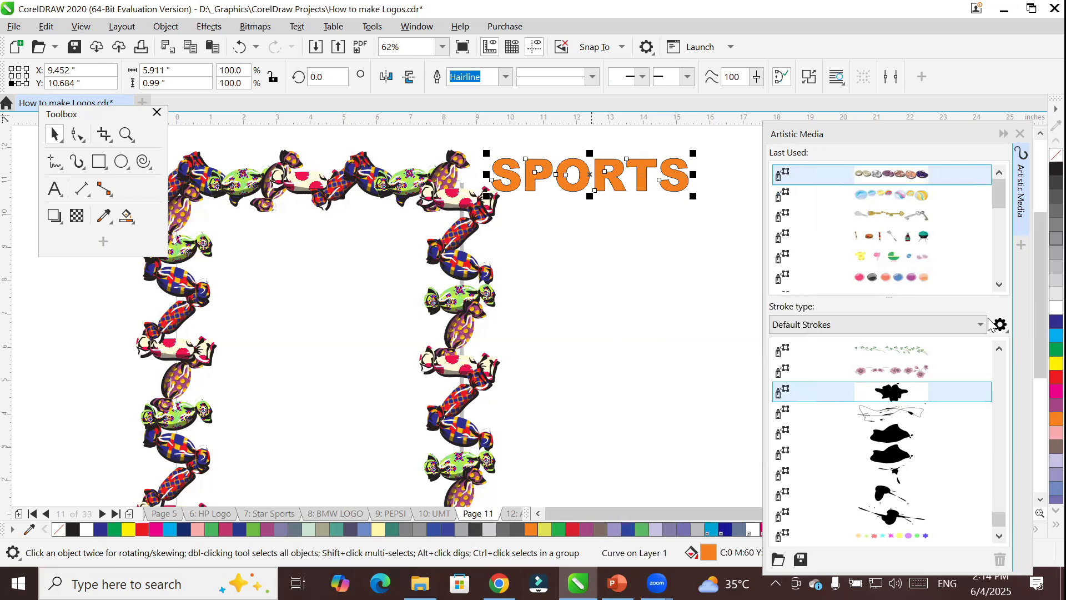
# Try the pale yellow and multicoloured star sprays on the SPORTS curves and settle on the muted pastel stars spray.
pyautogui.moveTo(1002, 205)
pyautogui.mouseDown()
pyautogui.moveTo(1005, 302)
pyautogui.moveTo(992, 161)
pyautogui.mouseUp()
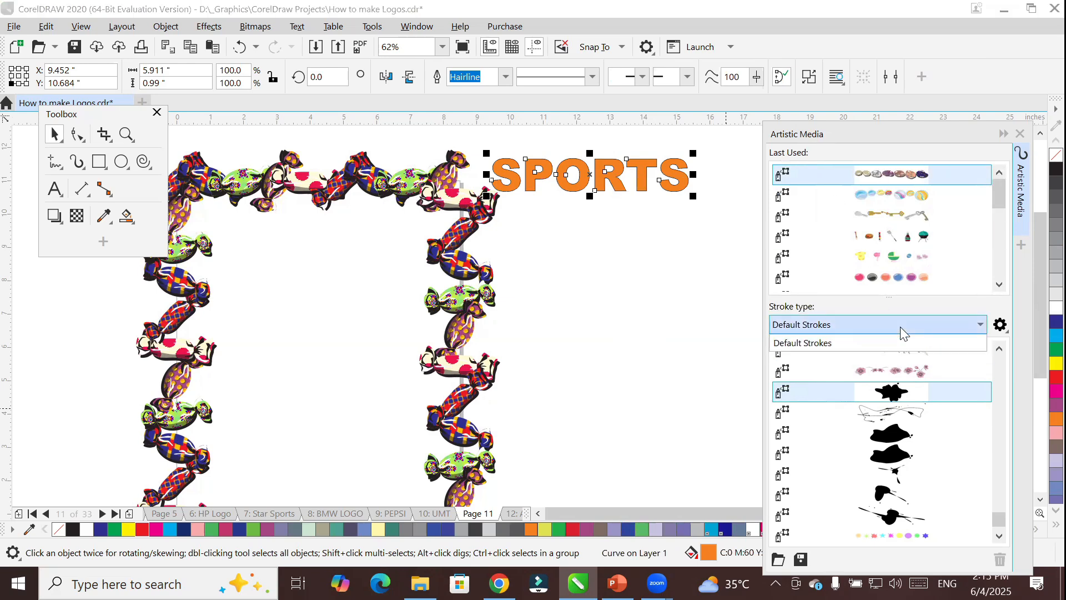
pyautogui.scroll(-2, 939, 461)
pyautogui.click(913, 493)
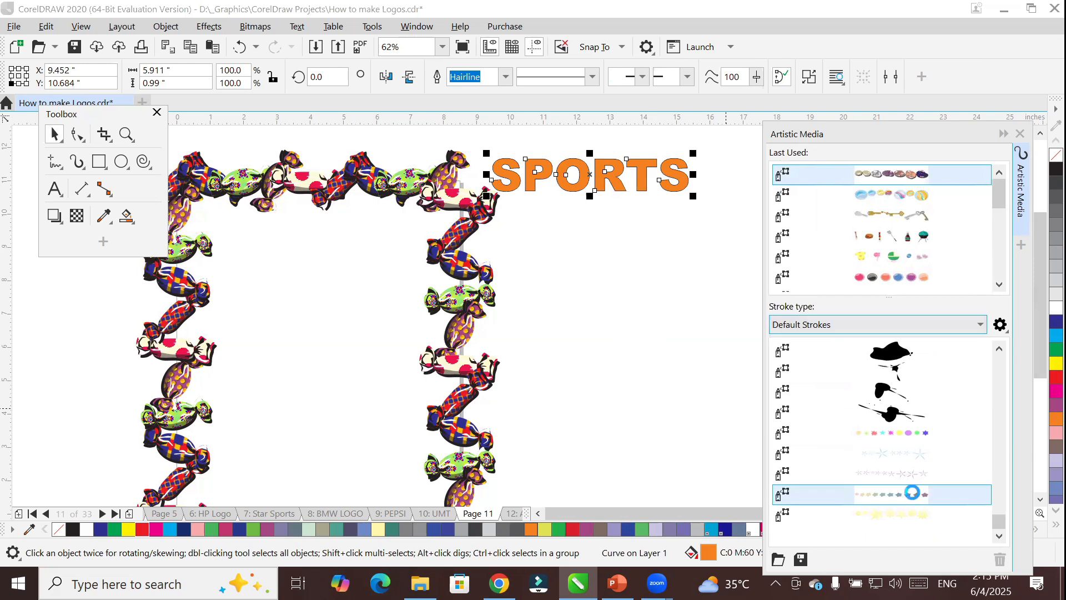
pyautogui.click(895, 511)
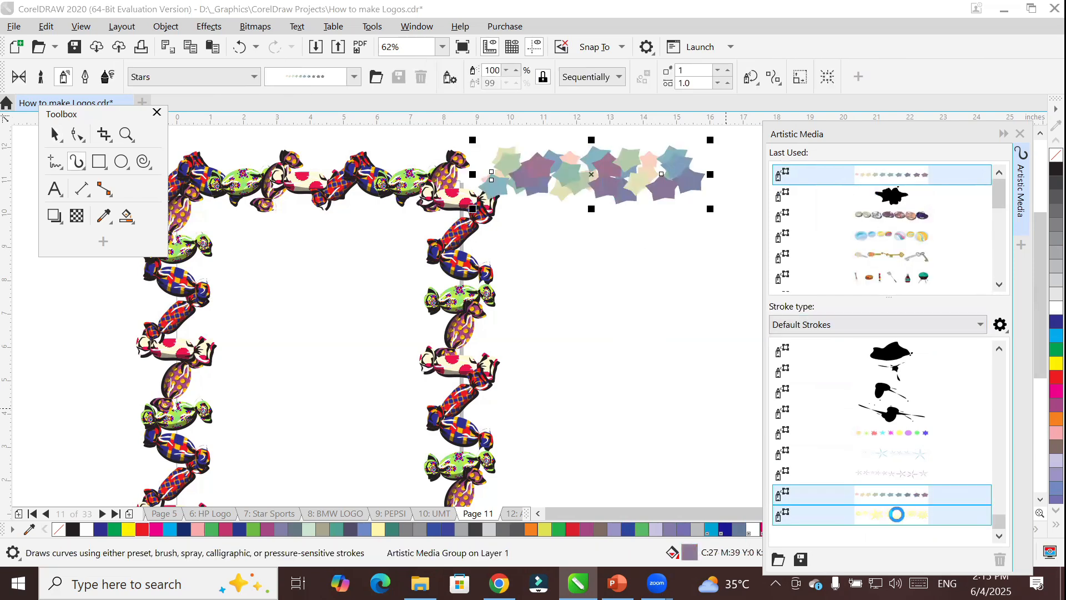
pyautogui.click(900, 437)
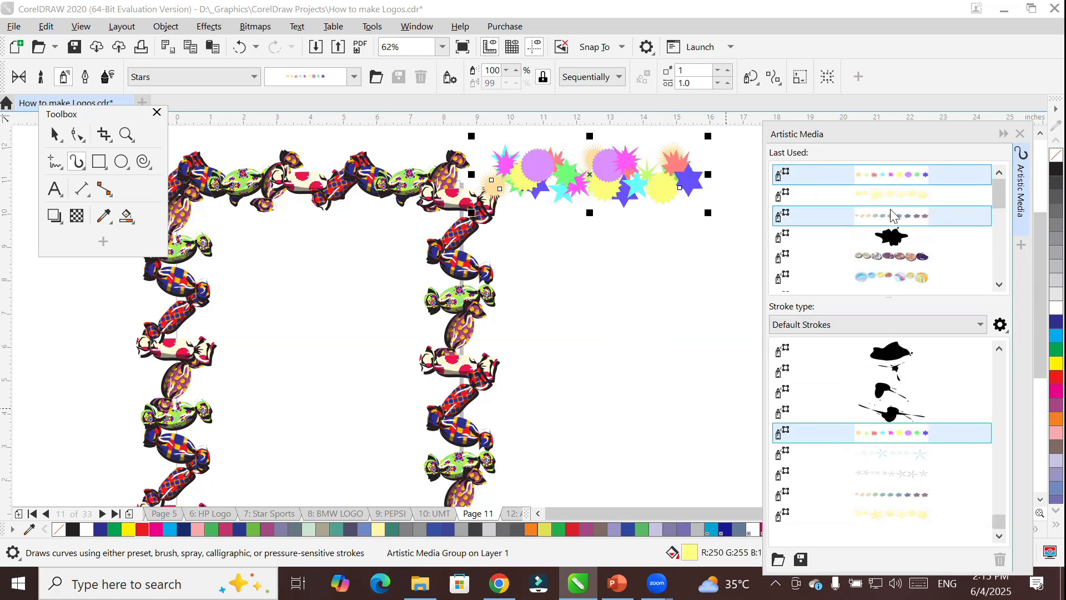
pyautogui.click(891, 208)
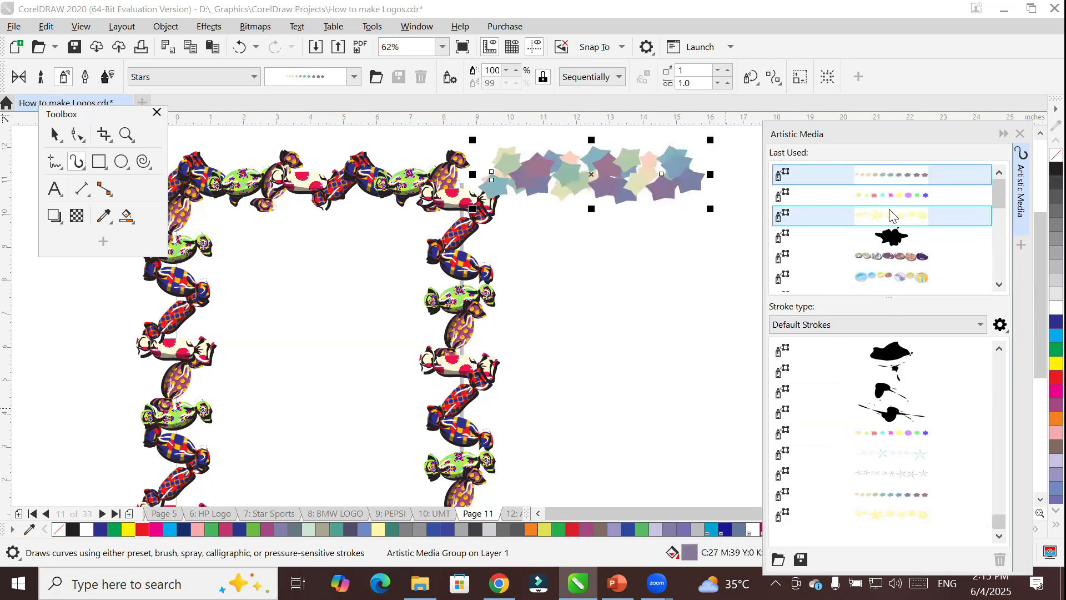
# Browse the last-used strokes, set the Artistic Media tool to preset mode and choose a tapered preset stroke.
pyautogui.click(1000, 285)
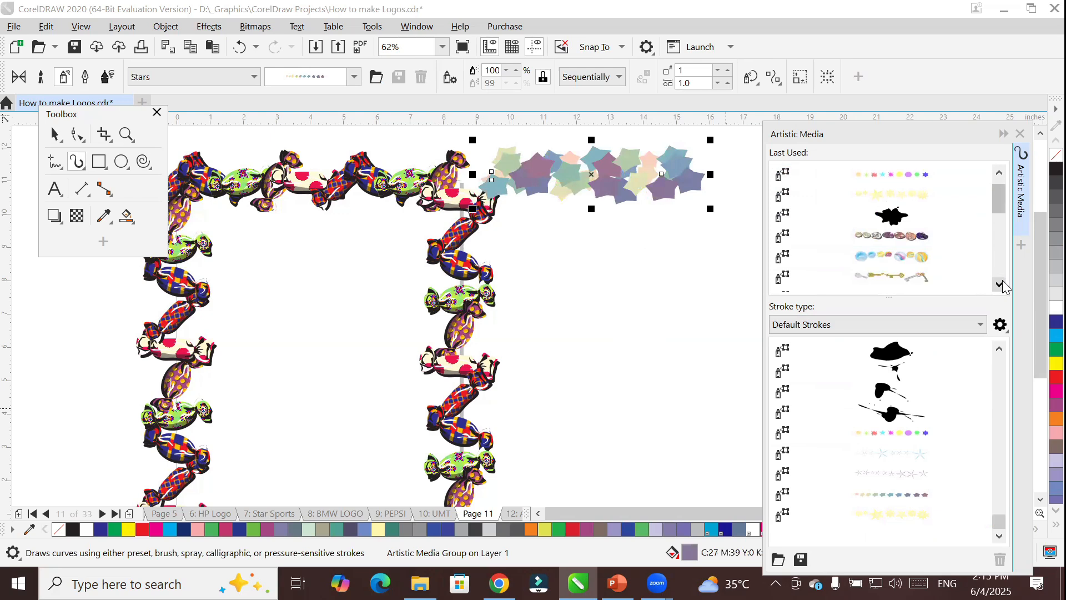
pyautogui.click(999, 284)
pyautogui.click(1000, 284)
pyautogui.click(999, 285)
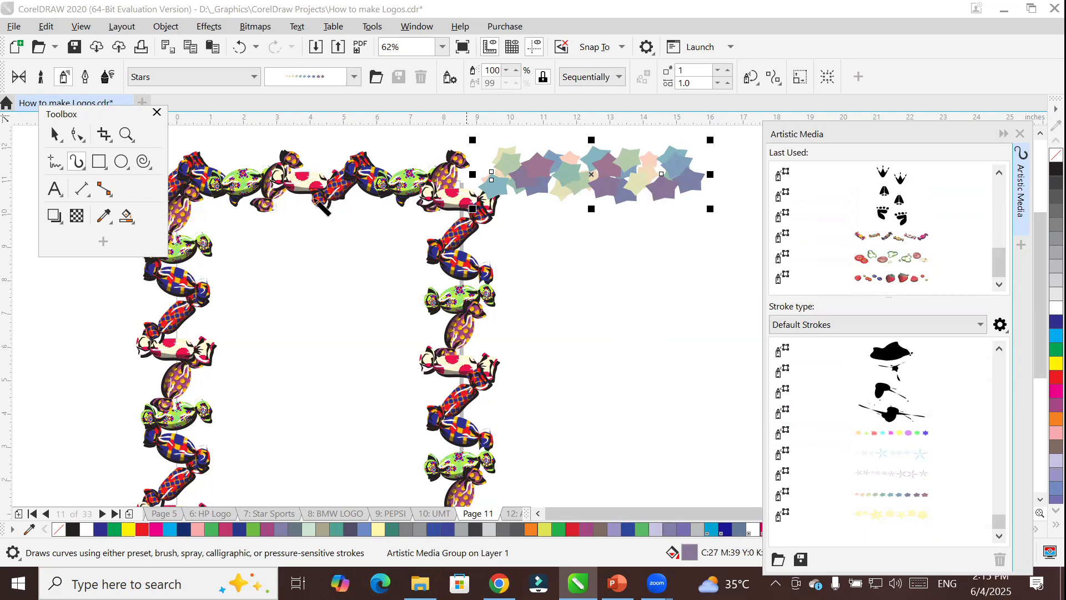
pyautogui.click(24, 81)
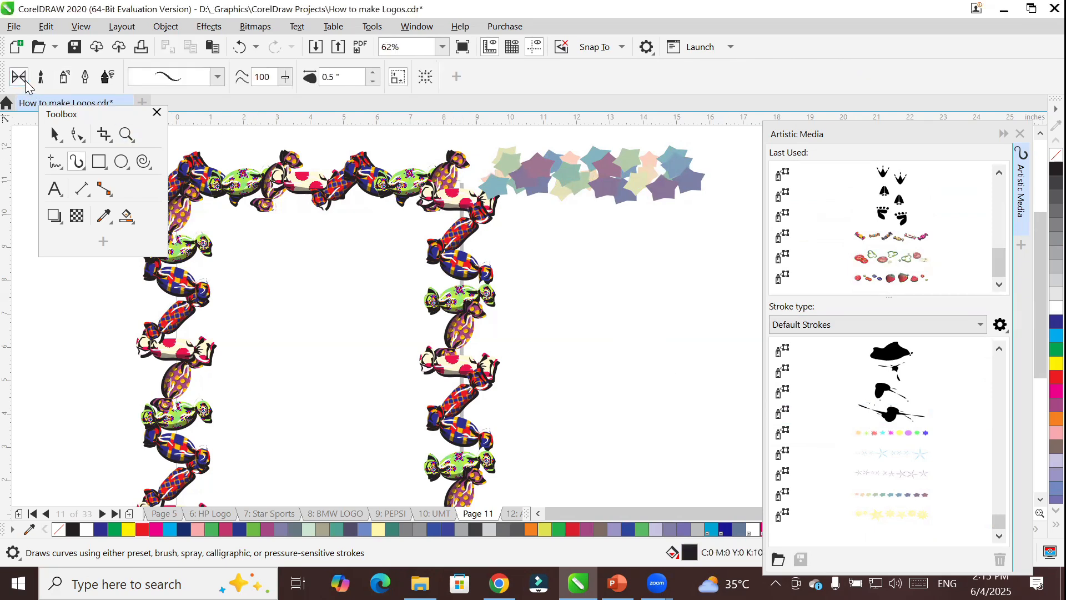
pyautogui.click(217, 79)
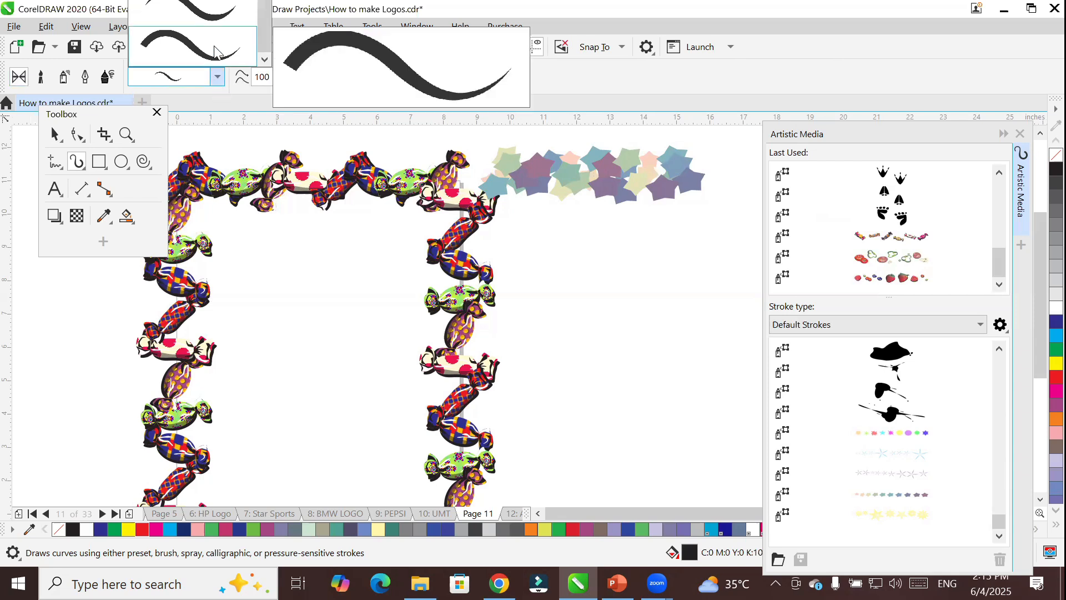
pyautogui.click(203, 59)
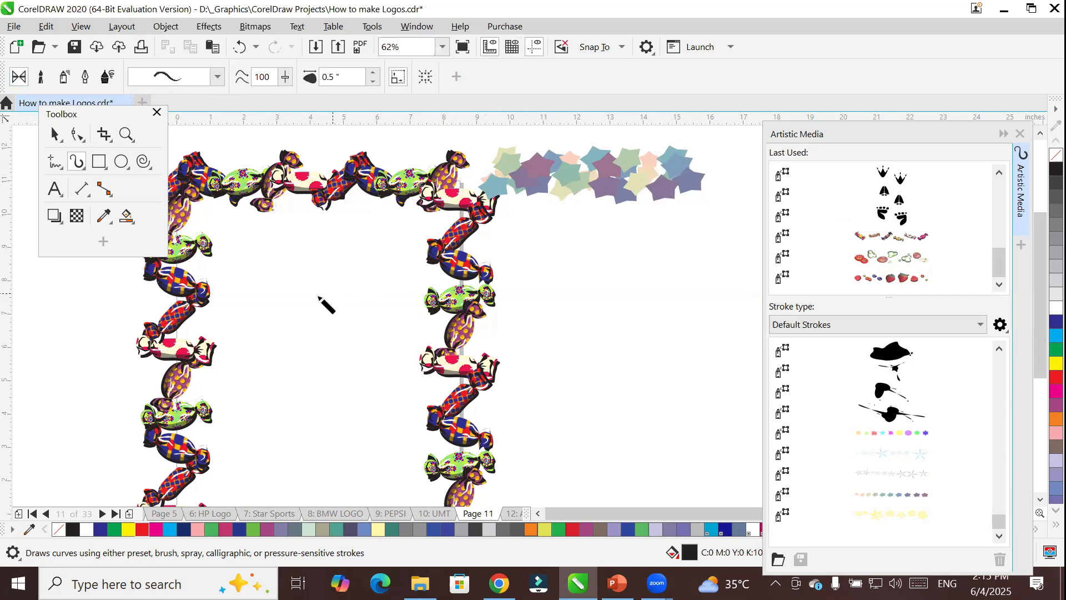
# Delete all objects from the page and add the artistic text TEXT in the page's upper part.
pyautogui.press('space')
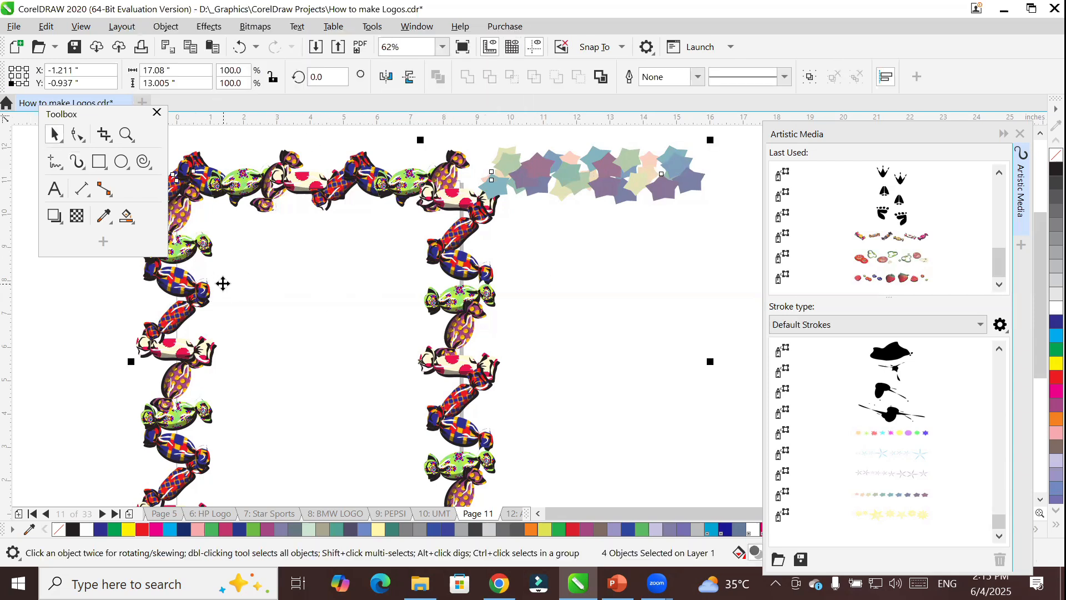
pyautogui.press('Delete')
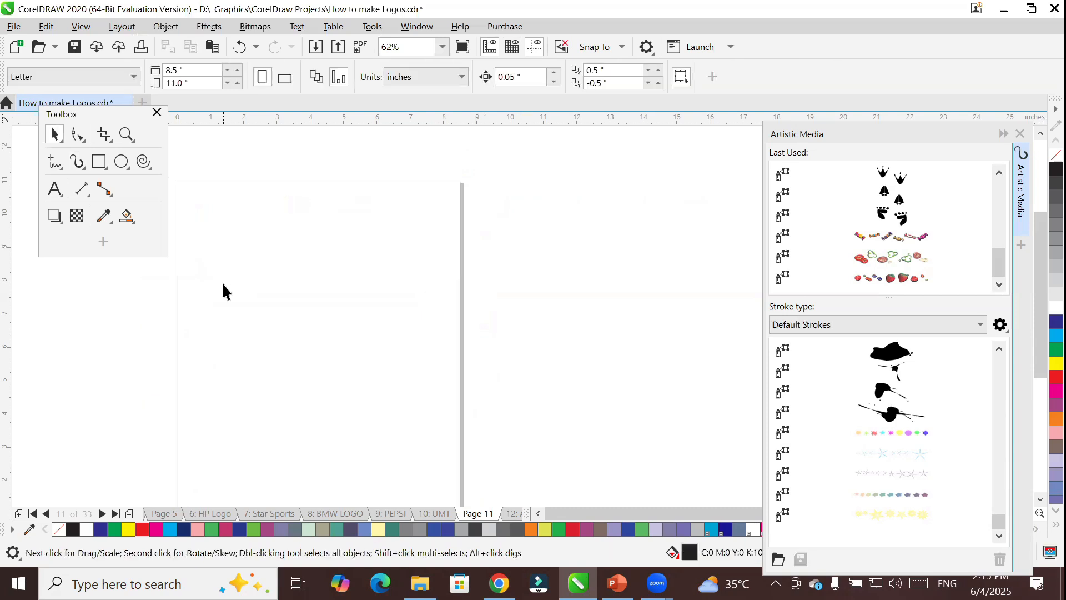
pyautogui.click(55, 190)
pyautogui.click(234, 236)
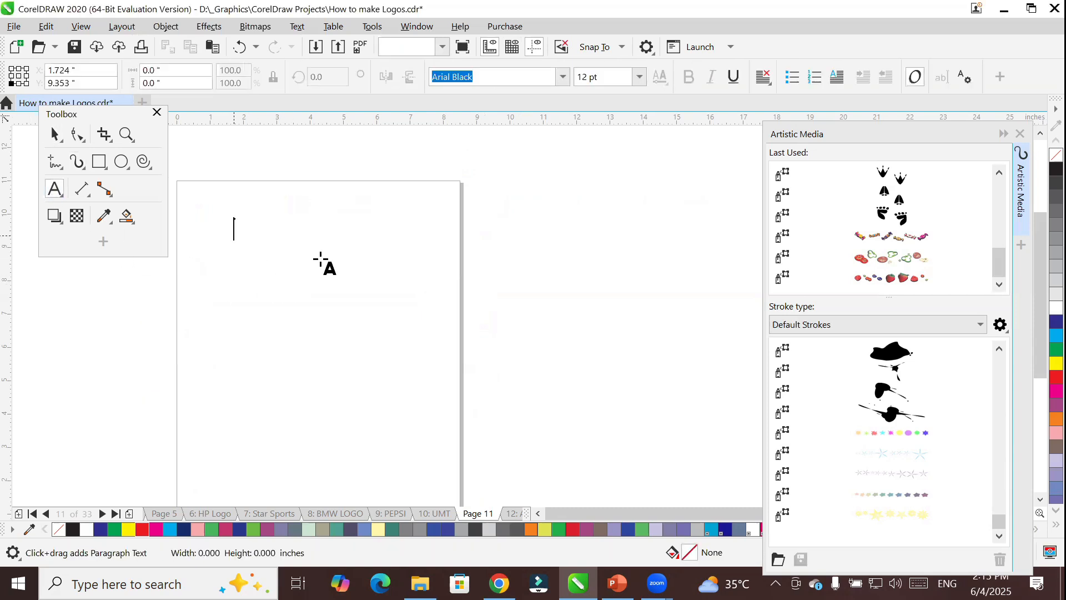
pyautogui.write('TEXT')
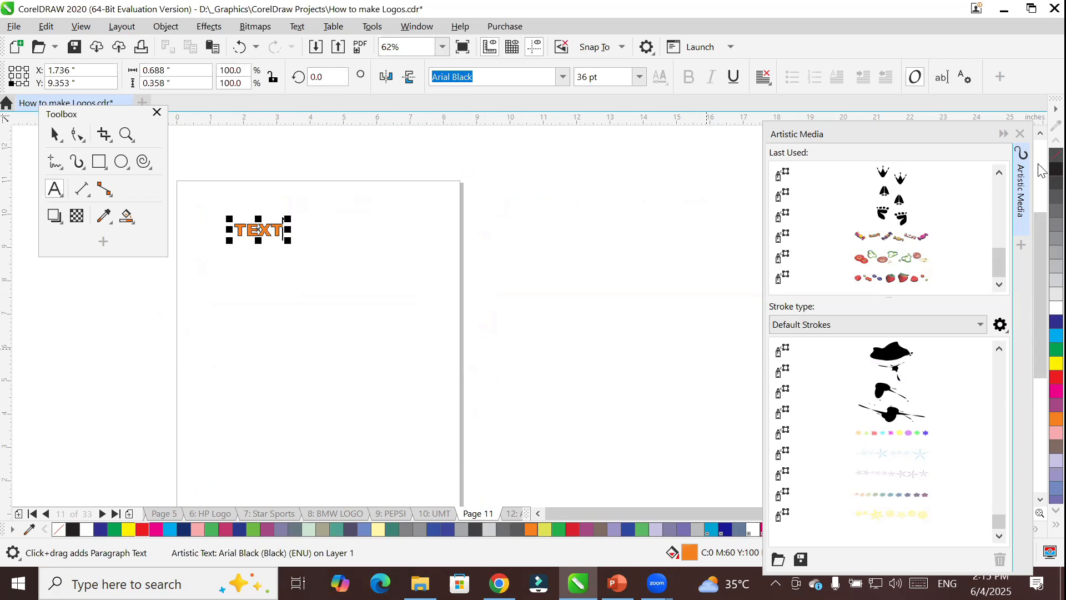
pyautogui.click(1055, 169)
# Enlarge the word TEXT to about 8.3 inches wide and position it across the top of the page.
pyautogui.click(55, 135)
pyautogui.moveTo(289, 236); pyautogui.dragTo(474, 333)
pyautogui.moveTo(414, 272); pyautogui.dragTo(365, 242)
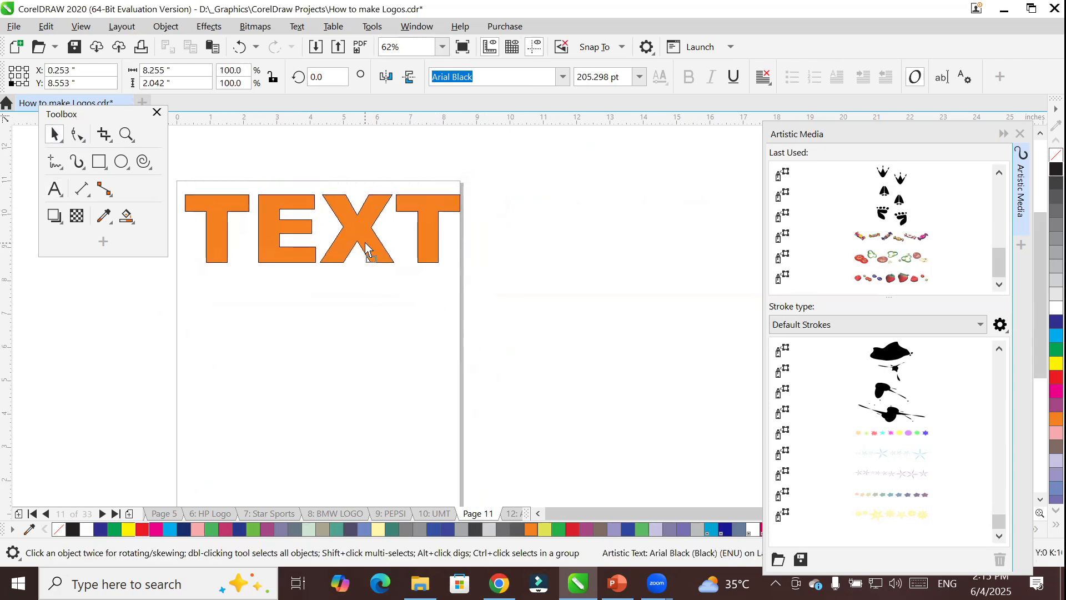
# Draw a five-pointed star about 5.2 by 4.7 inches below the text and apply the strawberries-and-berries spray to it.
pyautogui.click(122, 165)
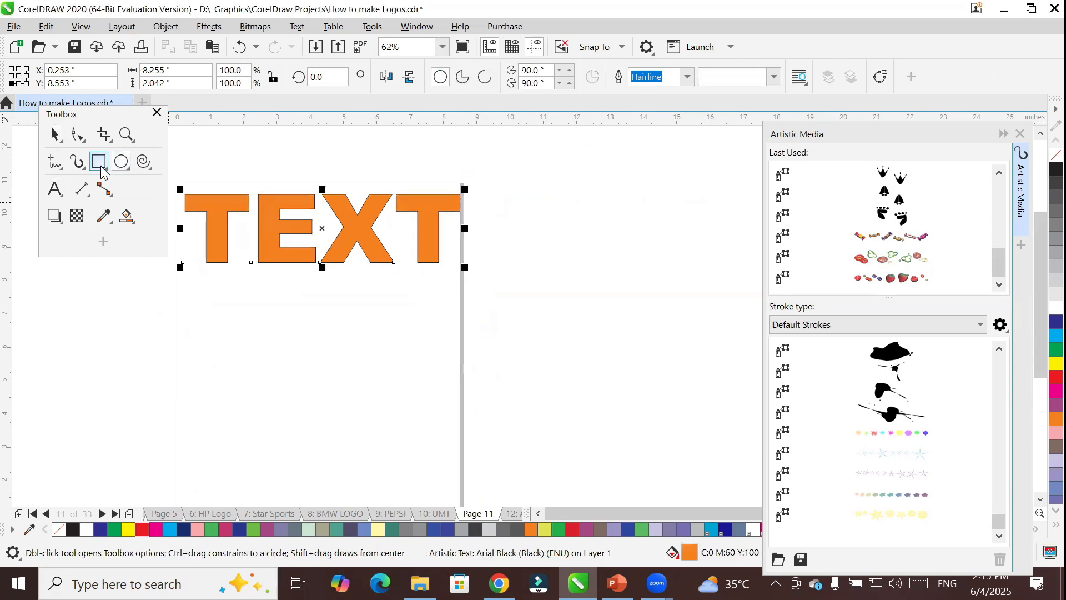
pyautogui.click(143, 162)
pyautogui.click(166, 206)
pyautogui.moveTo(241, 311); pyautogui.dragTo(416, 472)
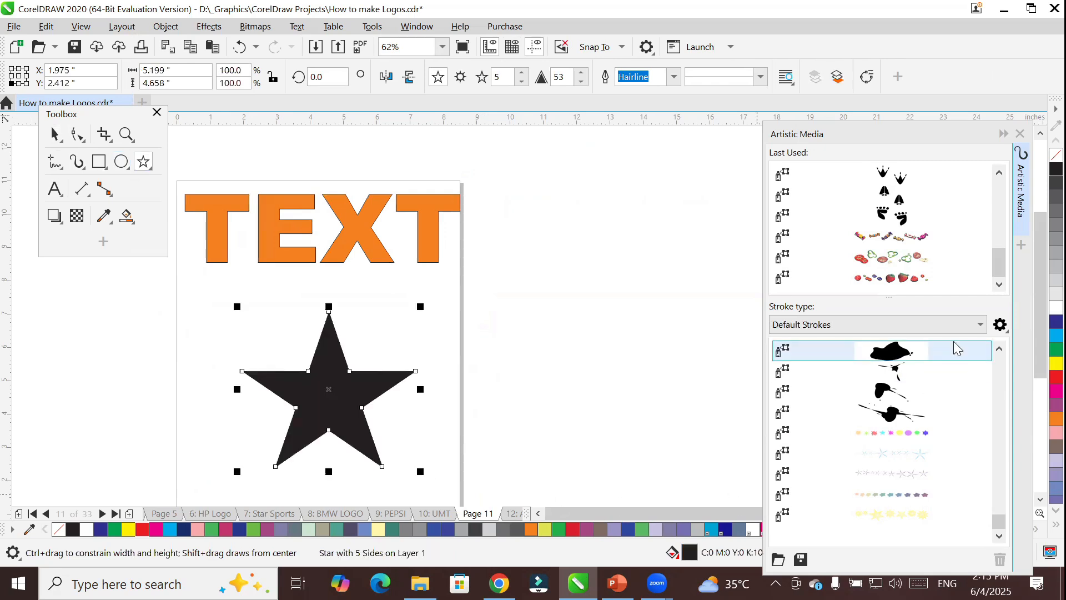
pyautogui.click(886, 277)
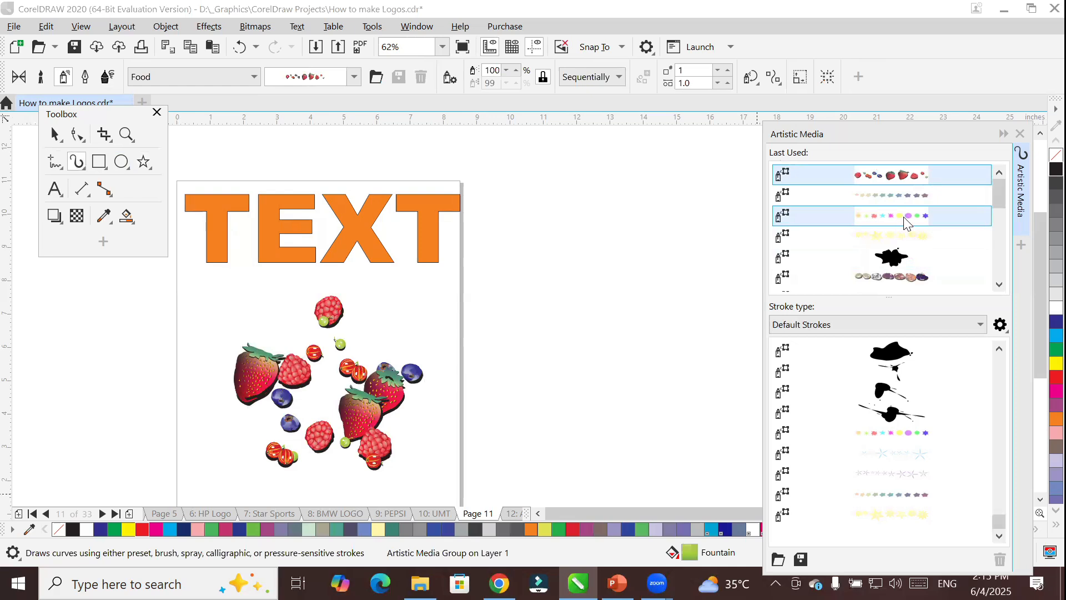
# Try several star and berry sprays on the star shape, finishing with the pale yellow stars spray.
pyautogui.click(906, 217)
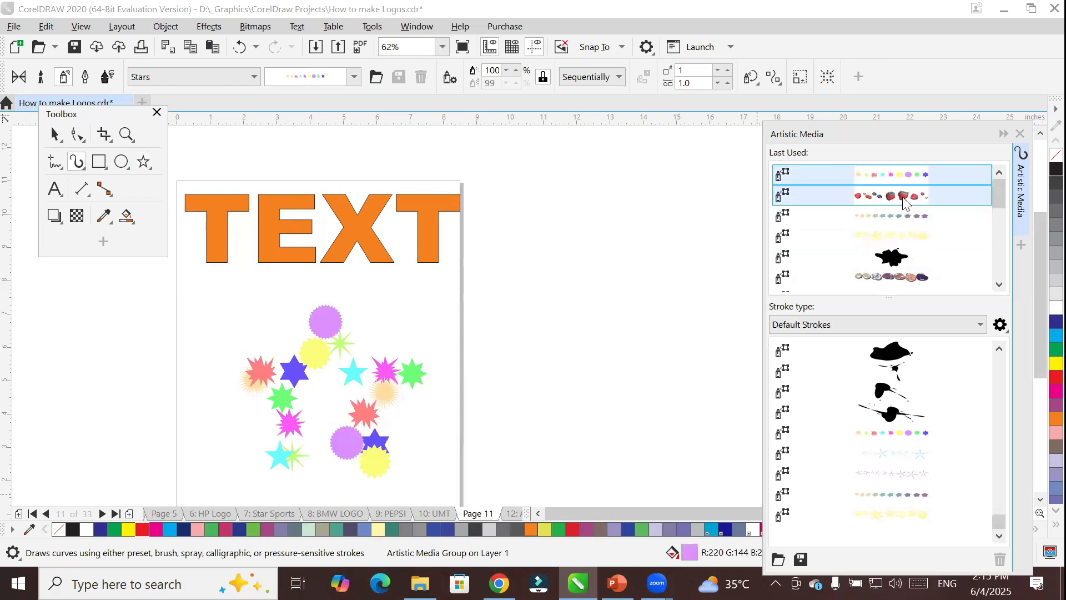
pyautogui.click(906, 197)
pyautogui.click(893, 472)
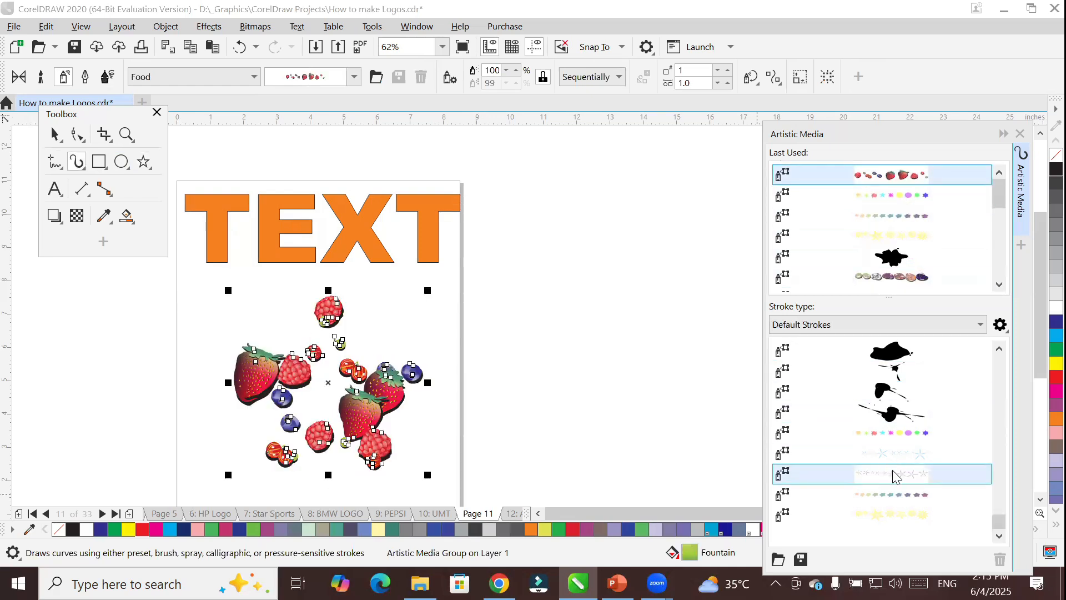
pyautogui.click(892, 514)
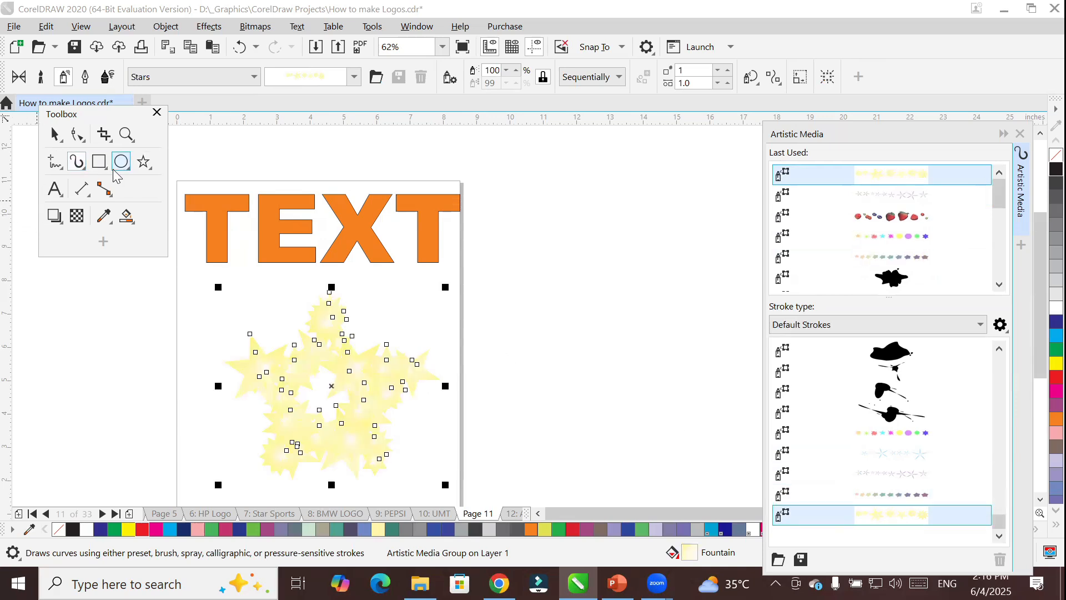
# Draw a circle about 7.1 inches across beside the page and apply the purple starfish-like stars spray to it.
pyautogui.moveTo(512, 185); pyautogui.dragTo(714, 419)
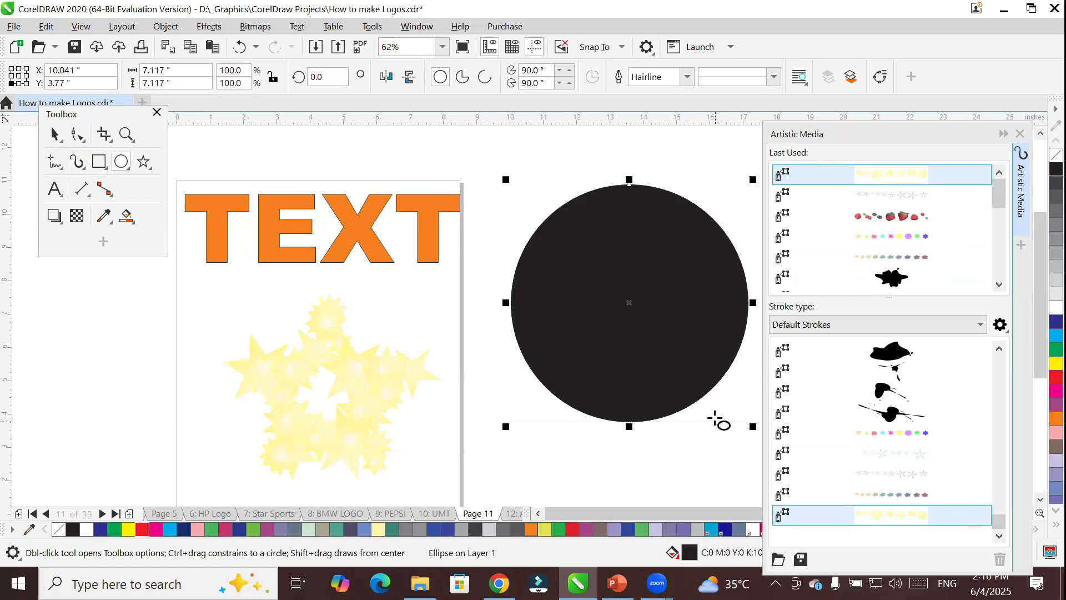
pyautogui.click(887, 474)
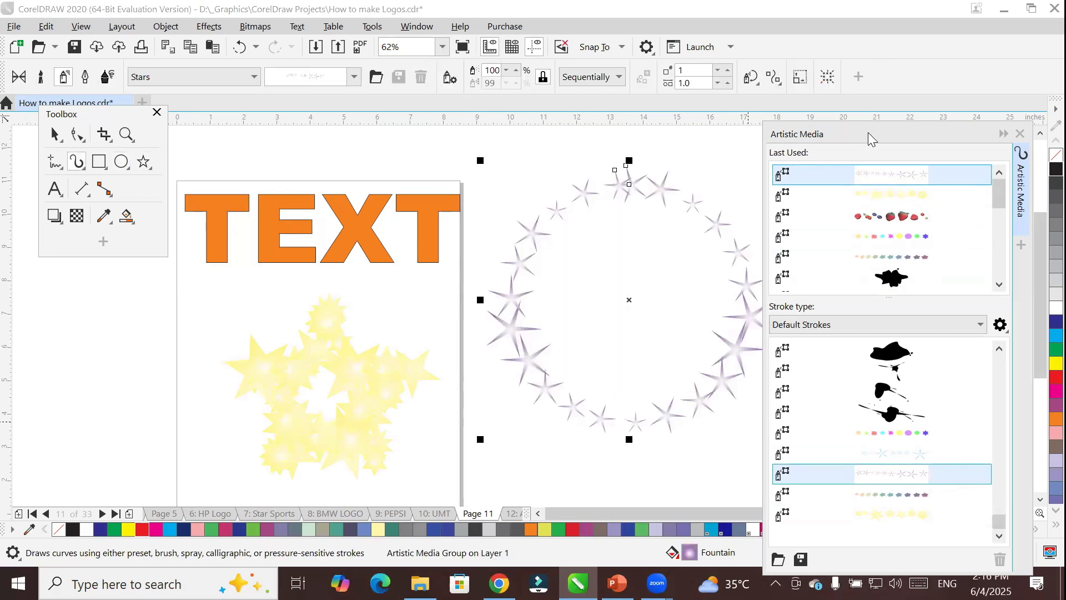
pyautogui.moveTo(868, 132); pyautogui.dragTo(901, 134)
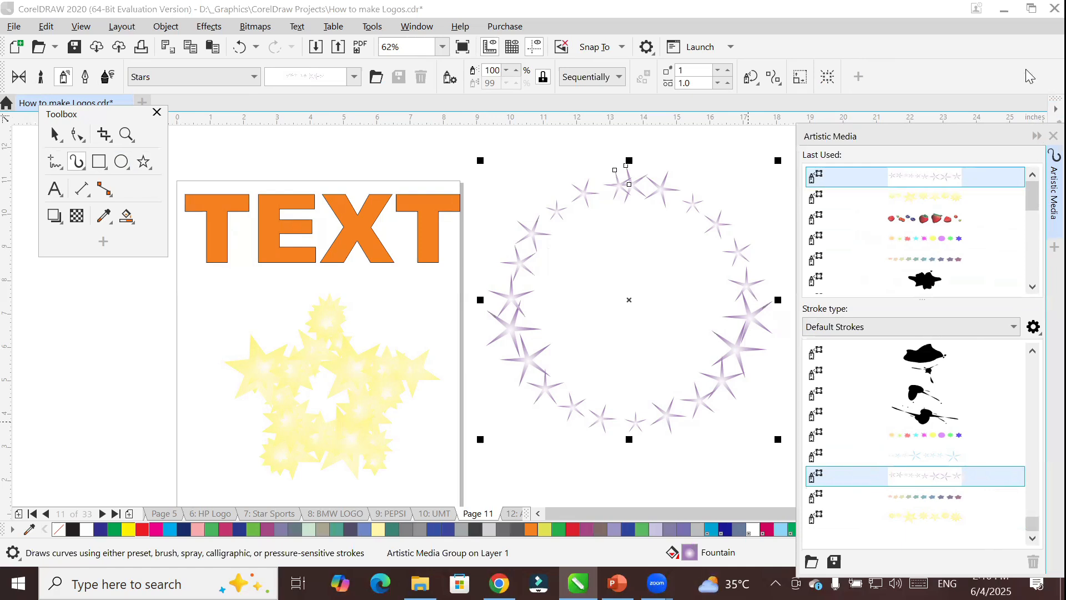
# Try the other star sprays on the circle, finishing with the muted multicoloured five-pointed stars.
pyautogui.click(906, 497)
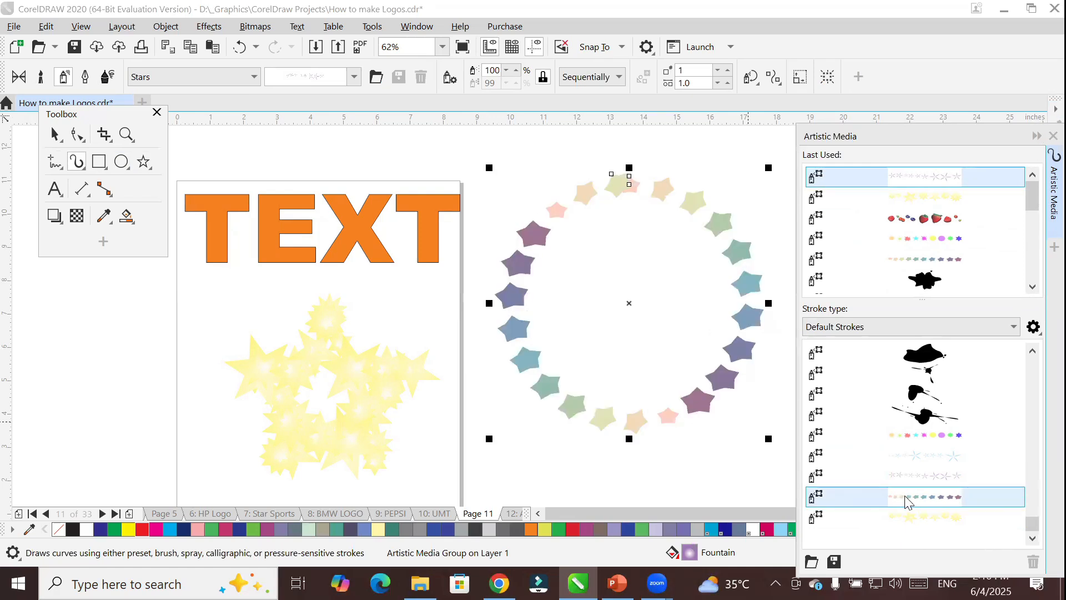
pyautogui.click(913, 463)
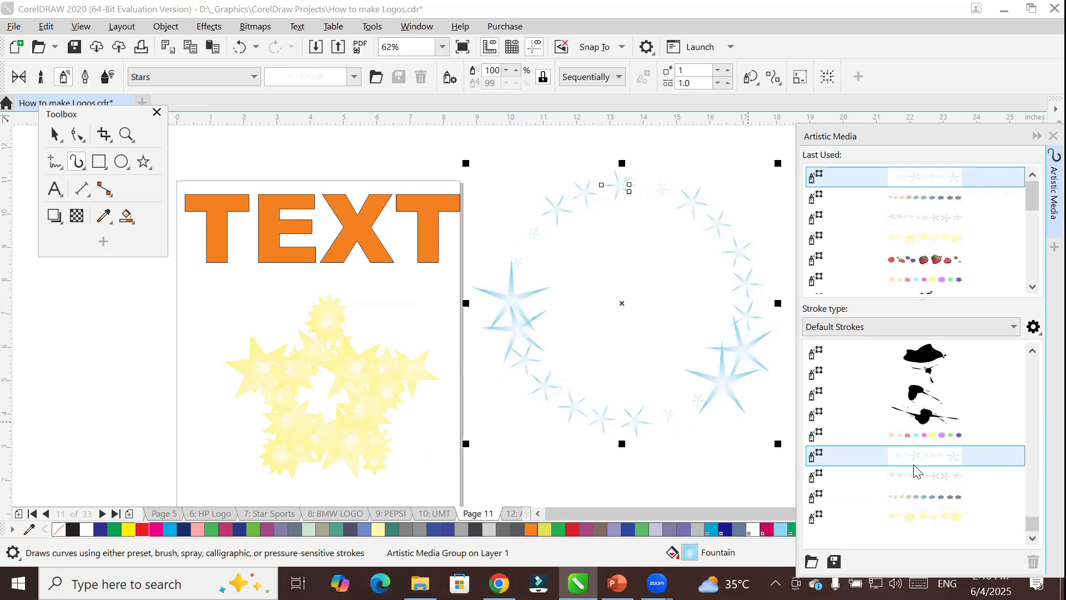
pyautogui.click(923, 436)
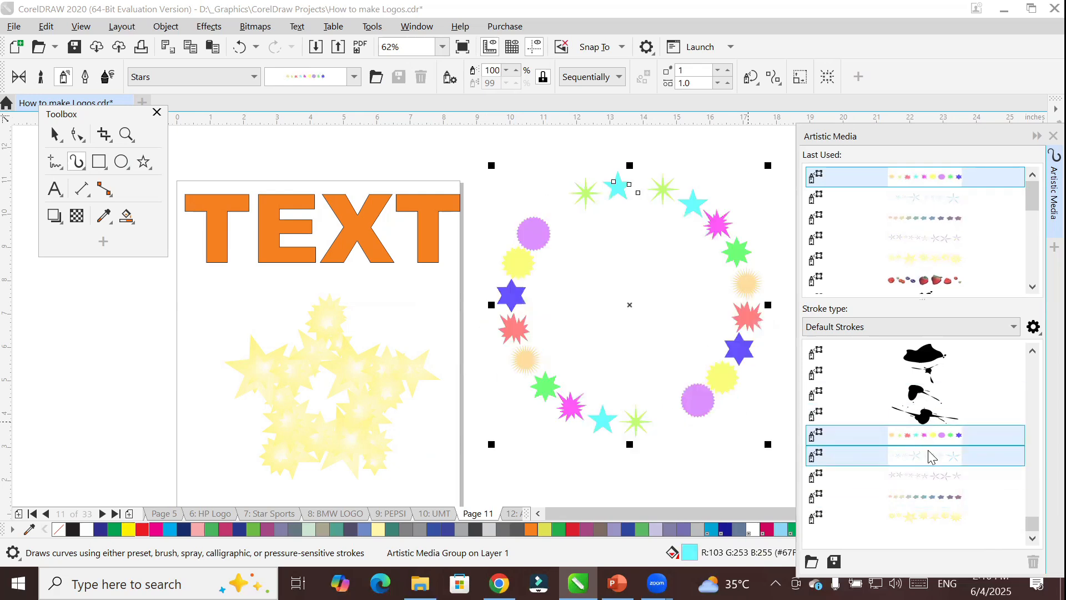
pyautogui.click(938, 514)
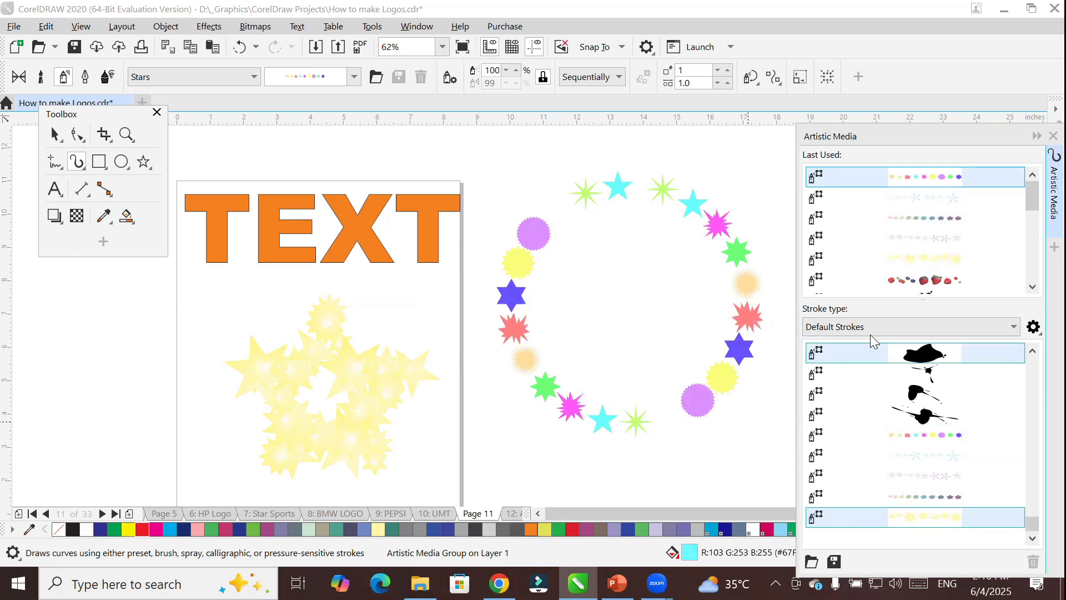
pyautogui.click(906, 239)
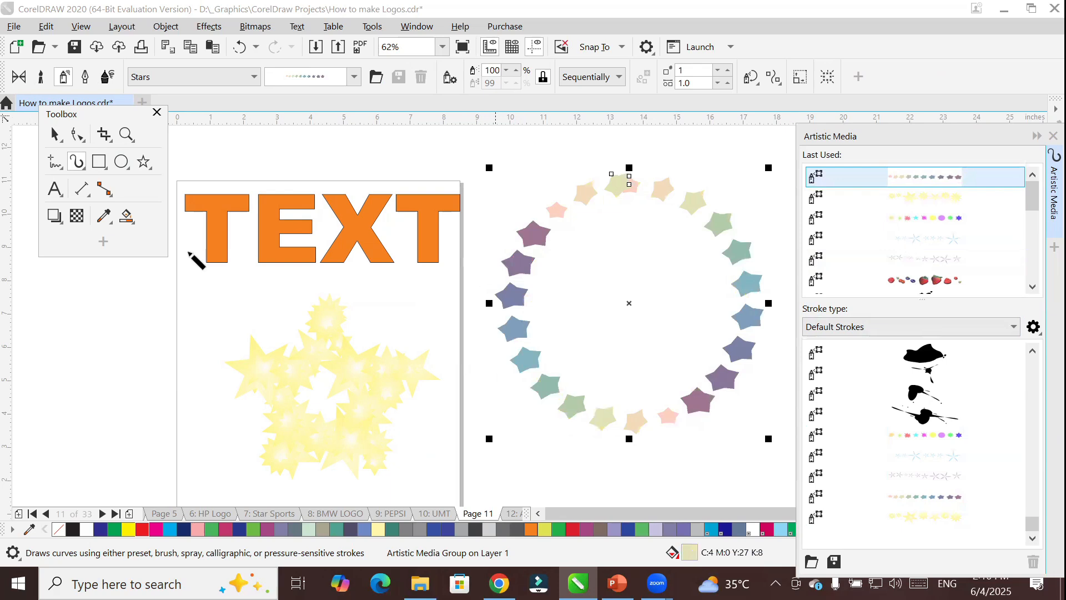
# Select the word TEXT, move the floating toolbox clear of the page and activate the Artistic Media tool in preset mode.
pyautogui.click(143, 161)
pyautogui.press('space')
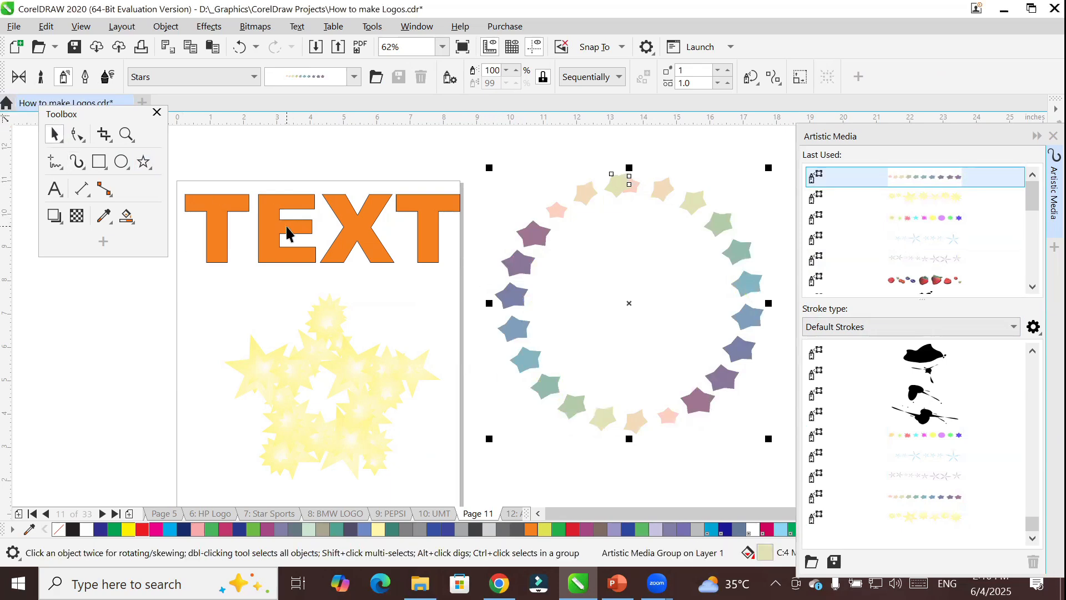
pyautogui.click(268, 228)
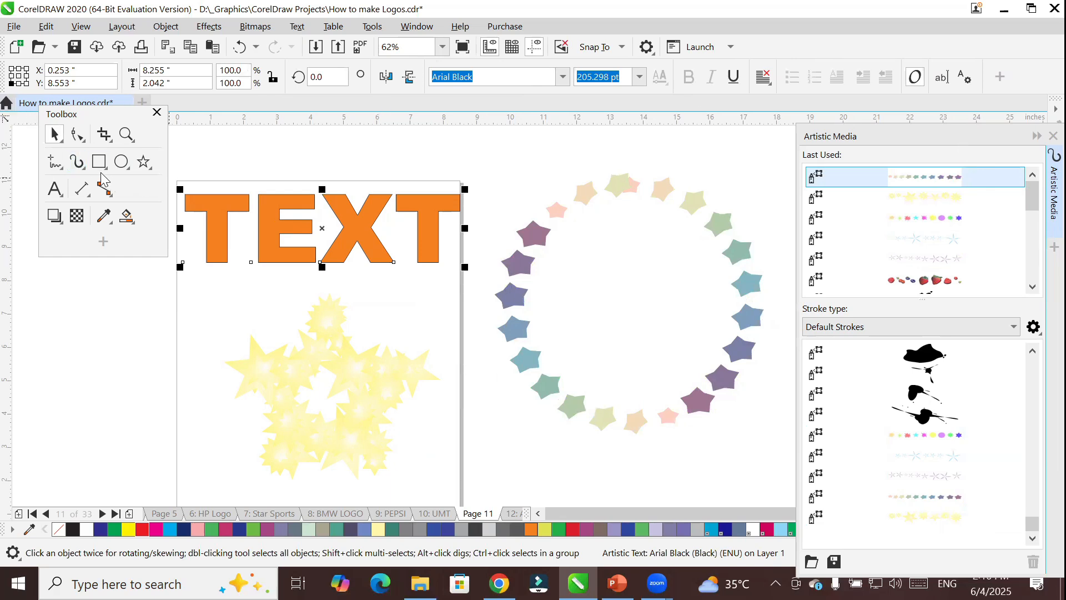
pyautogui.click(88, 114)
pyautogui.moveTo(87, 115); pyautogui.dragTo(41, 180)
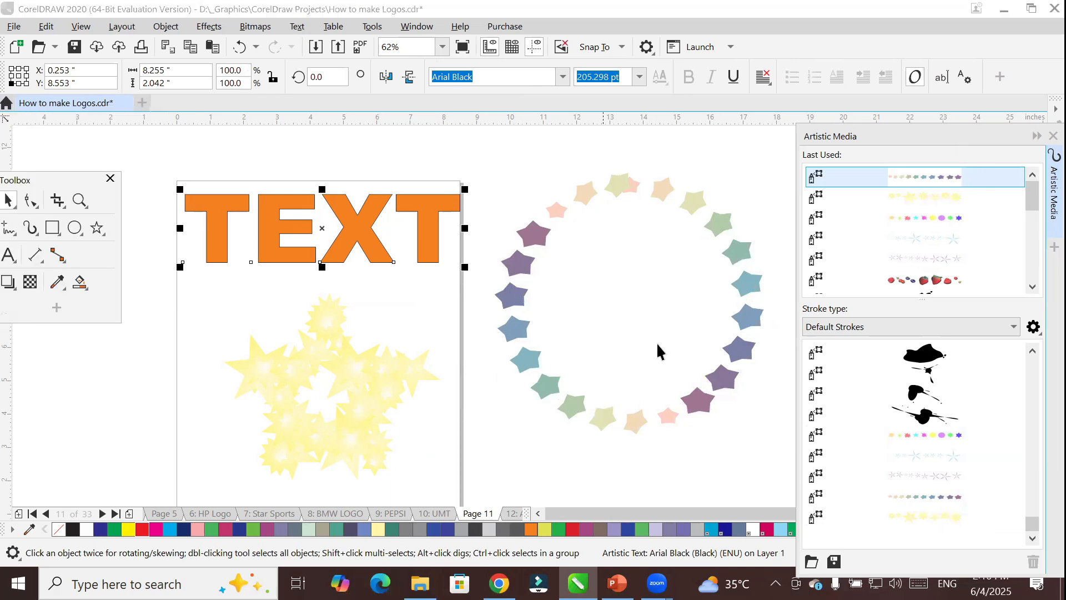
pyautogui.moveTo(1032, 197); pyautogui.dragTo(1041, 310)
pyautogui.click(31, 230)
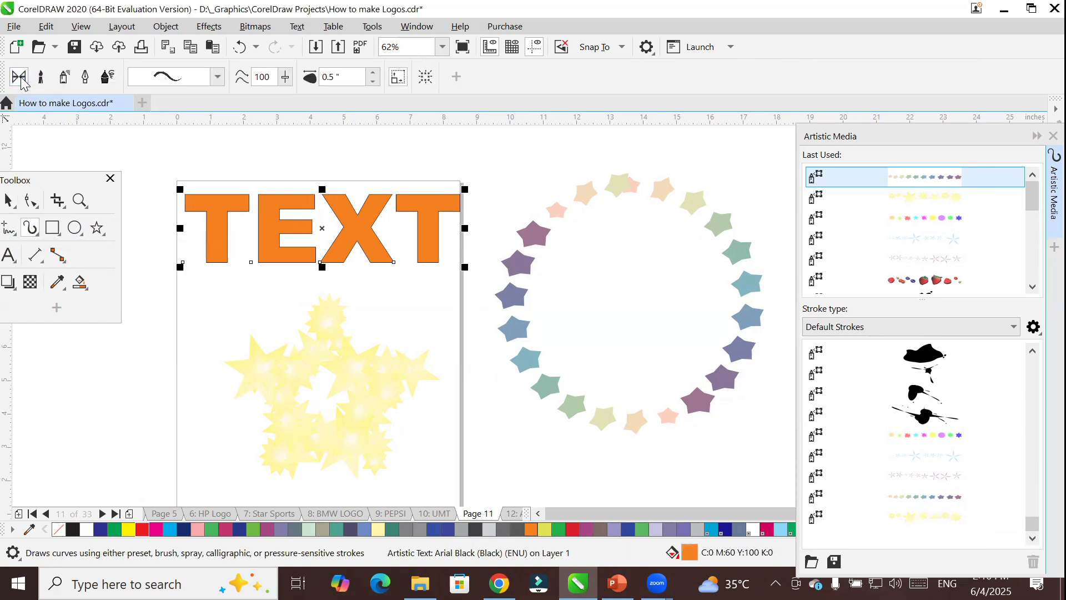
# Close and reopen the Artistic Media docker and place it beside the page, clear of the text.
pyautogui.moveTo(986, 134); pyautogui.dragTo(920, 178)
pyautogui.click(911, 183)
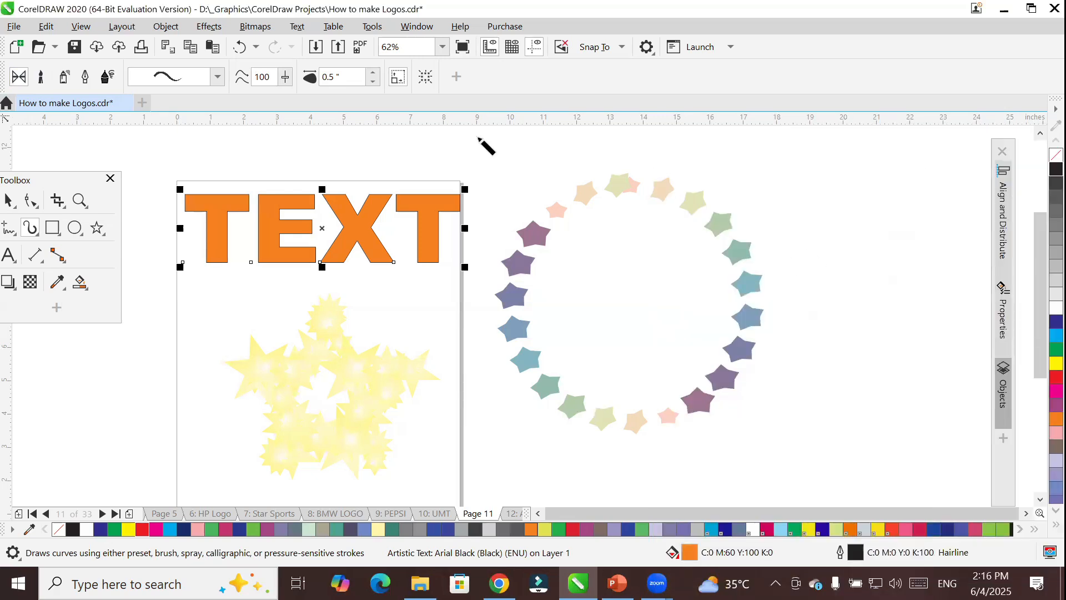
pyautogui.click(426, 28)
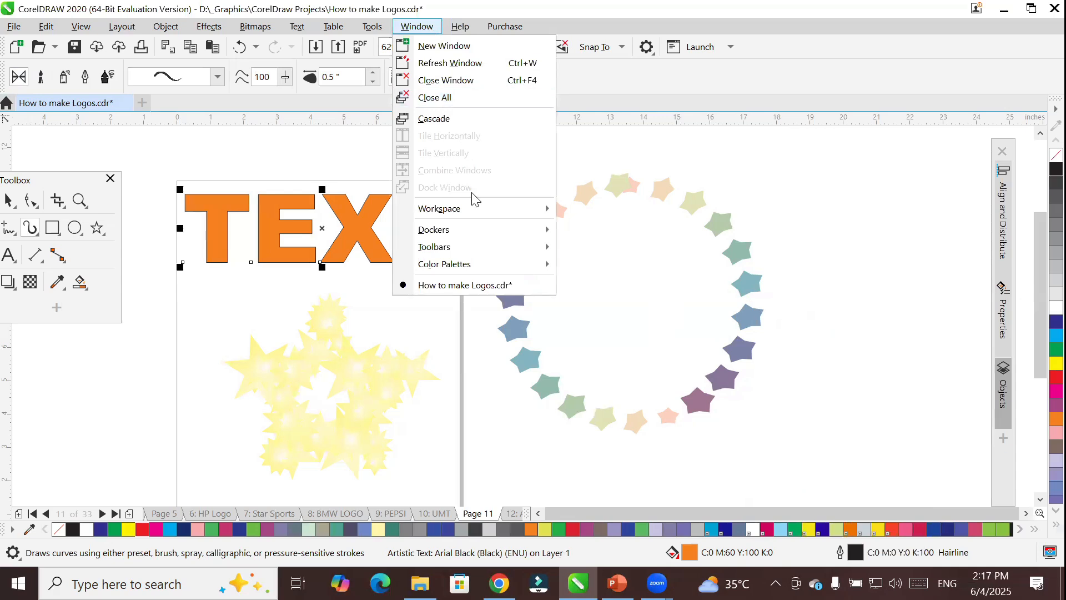
pyautogui.moveTo(474, 240)
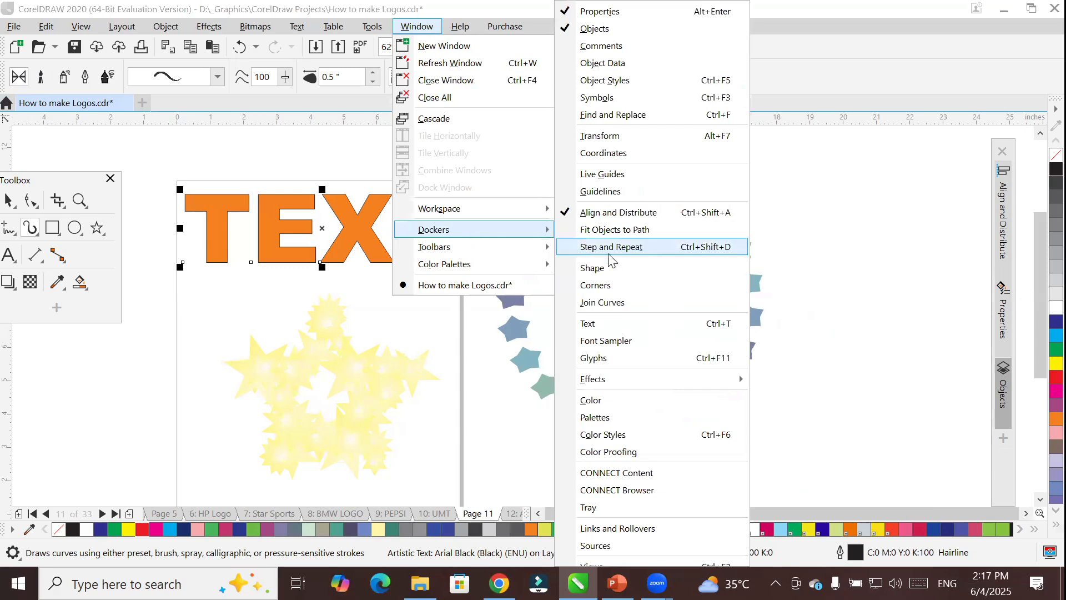
pyautogui.moveTo(668, 376)
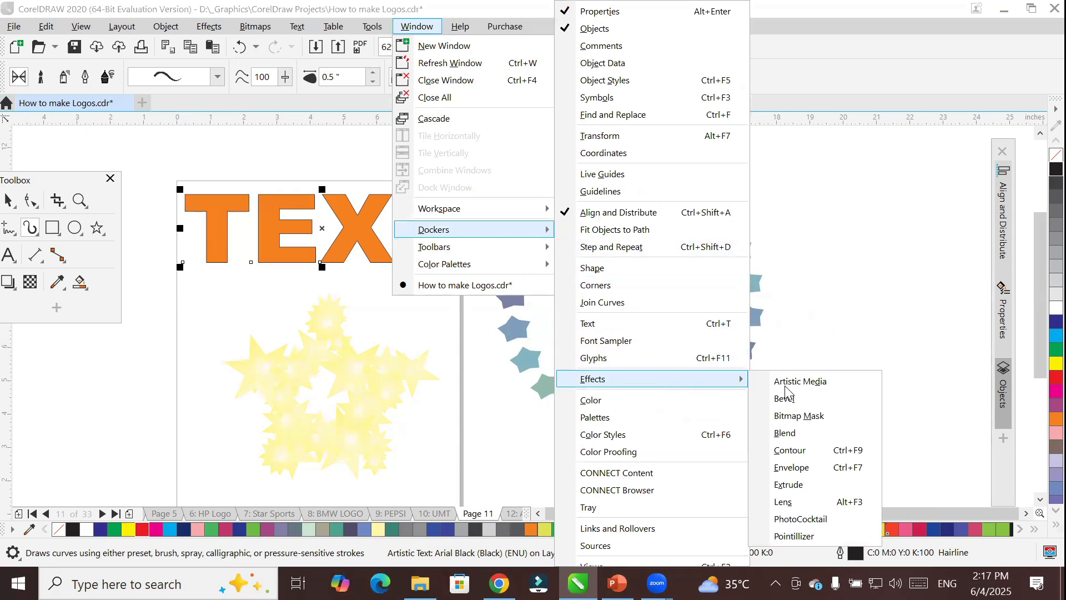
pyautogui.click(822, 389)
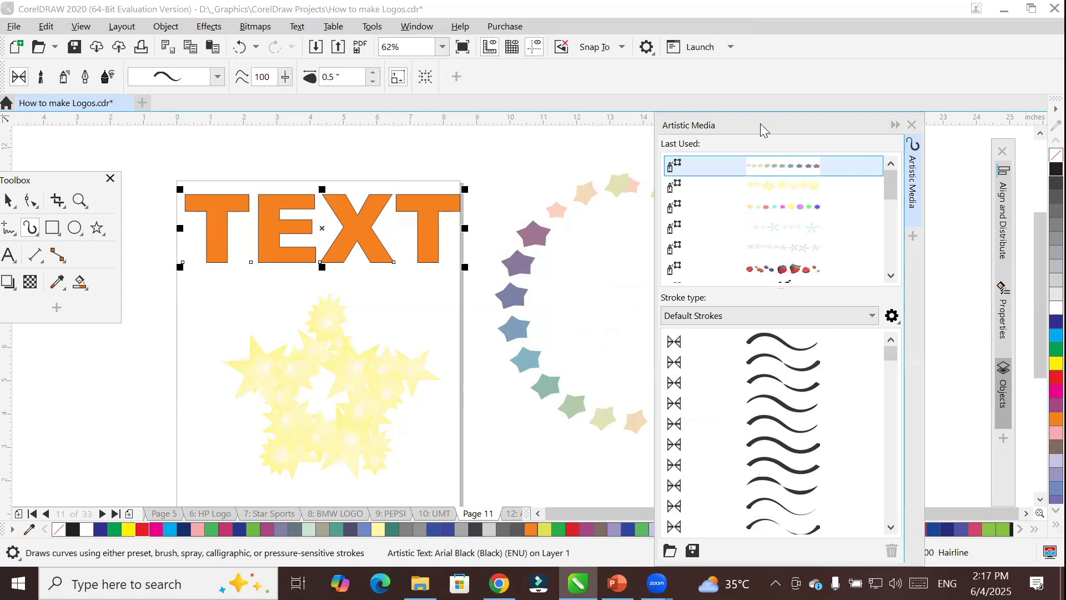
pyautogui.moveTo(761, 123); pyautogui.dragTo(848, 118)
# Try to apply the first preset of the Default Strokes to the word TEXT.
pyautogui.click(782, 311)
pyautogui.click(794, 328)
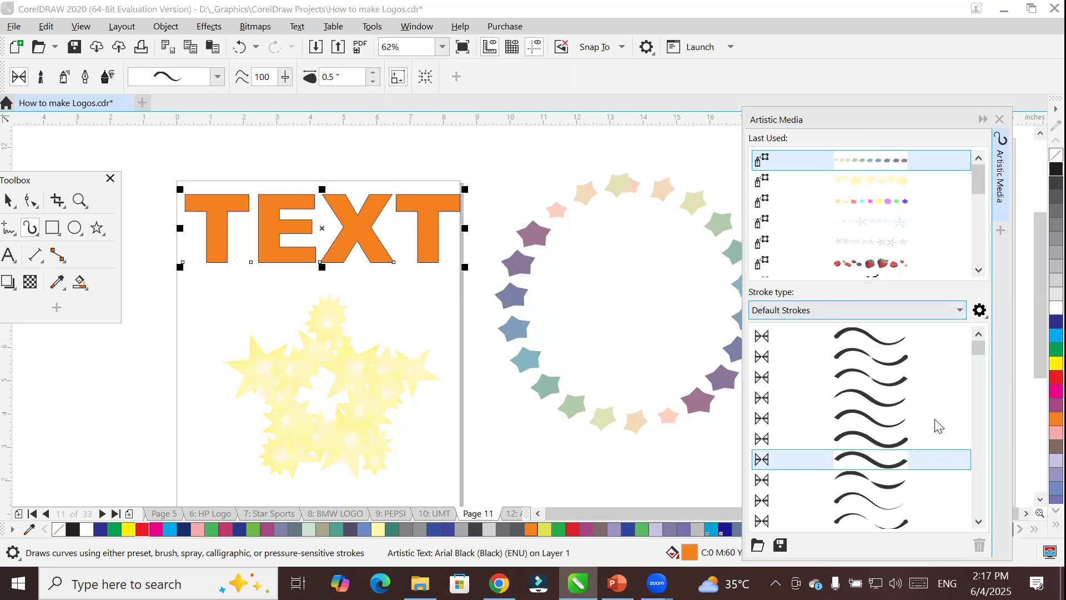
pyautogui.click(885, 340)
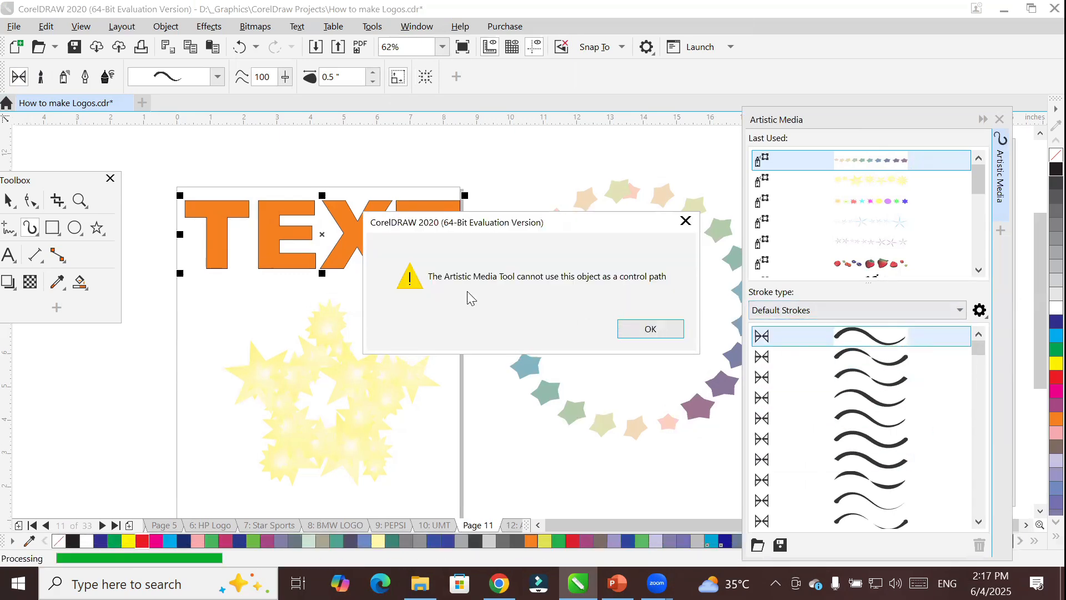
pyautogui.click(644, 331)
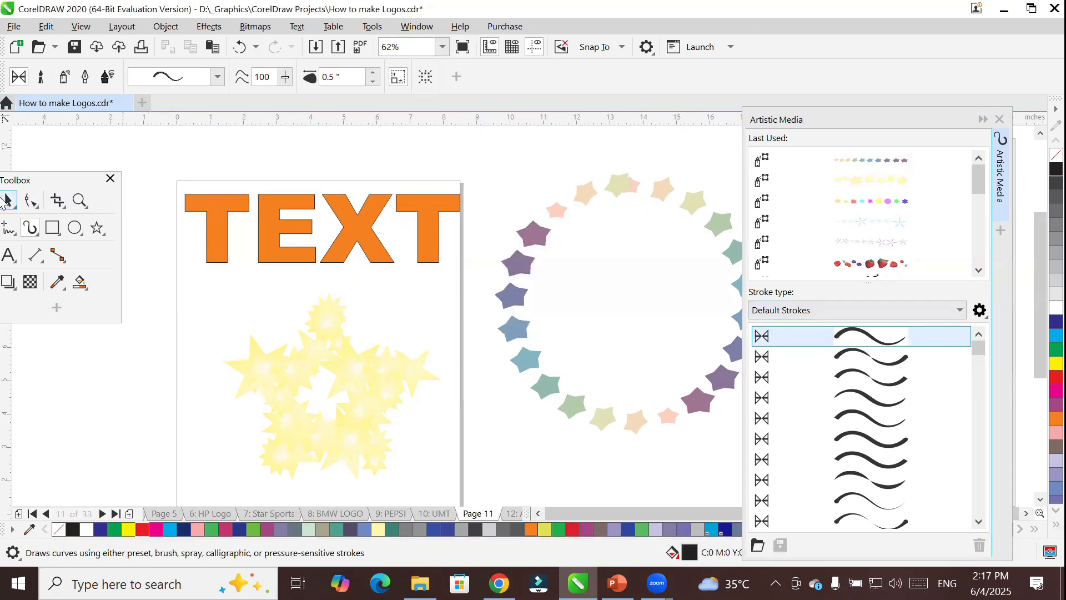
# Convert the artistic text TEXT to curves.
pyautogui.click(10, 202)
pyautogui.click(265, 212)
pyautogui.rightClick(264, 210)
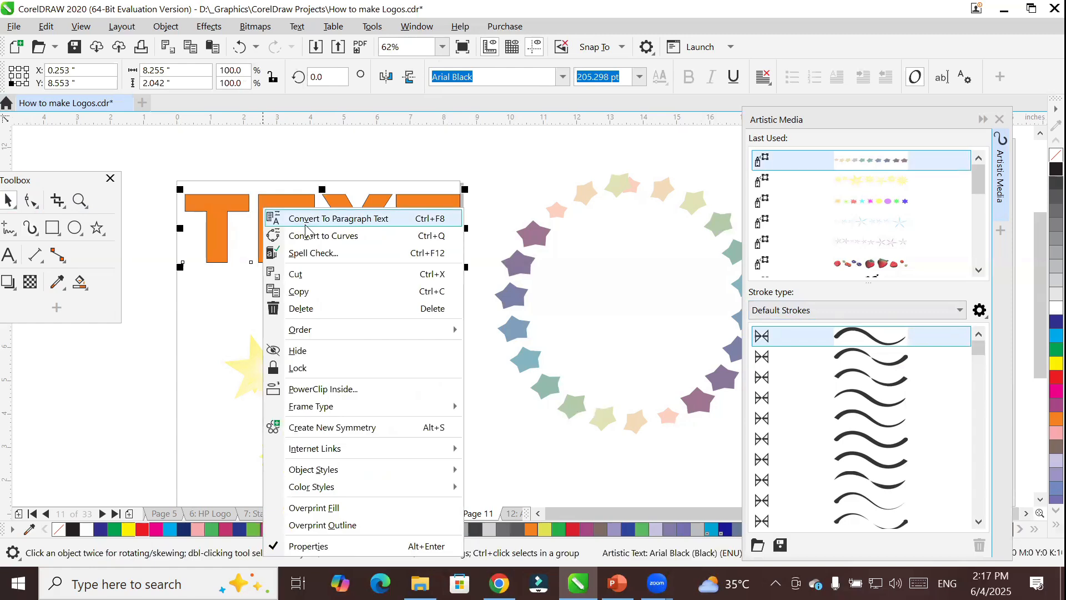
pyautogui.click(327, 238)
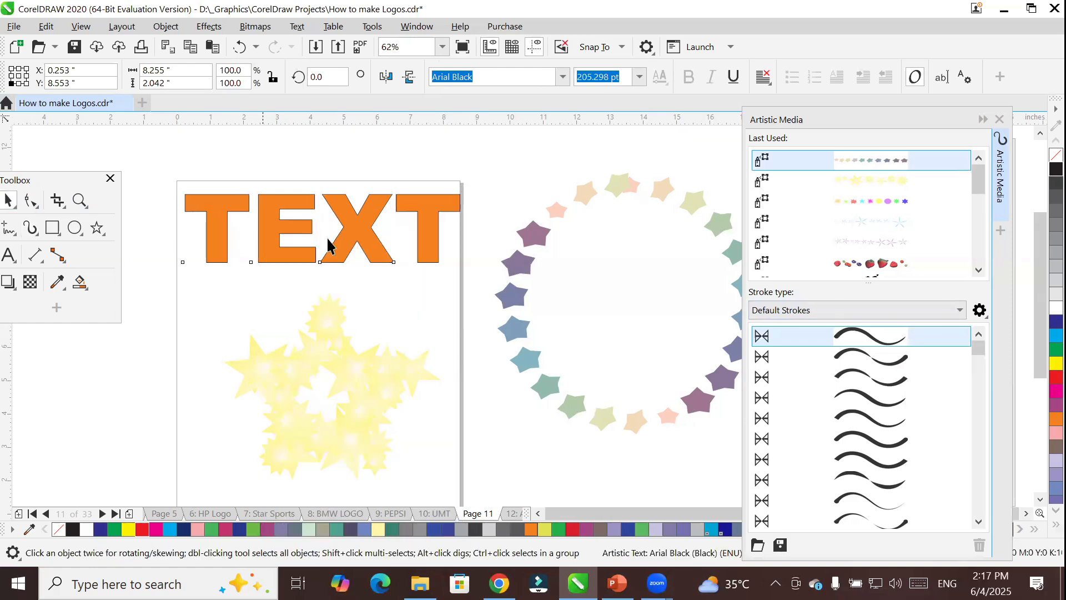
# Apply several default preset strokes in turn to the converted word TEXT, finishing with the evenly thick, round-ended one.
pyautogui.click(836, 335)
pyautogui.click(851, 353)
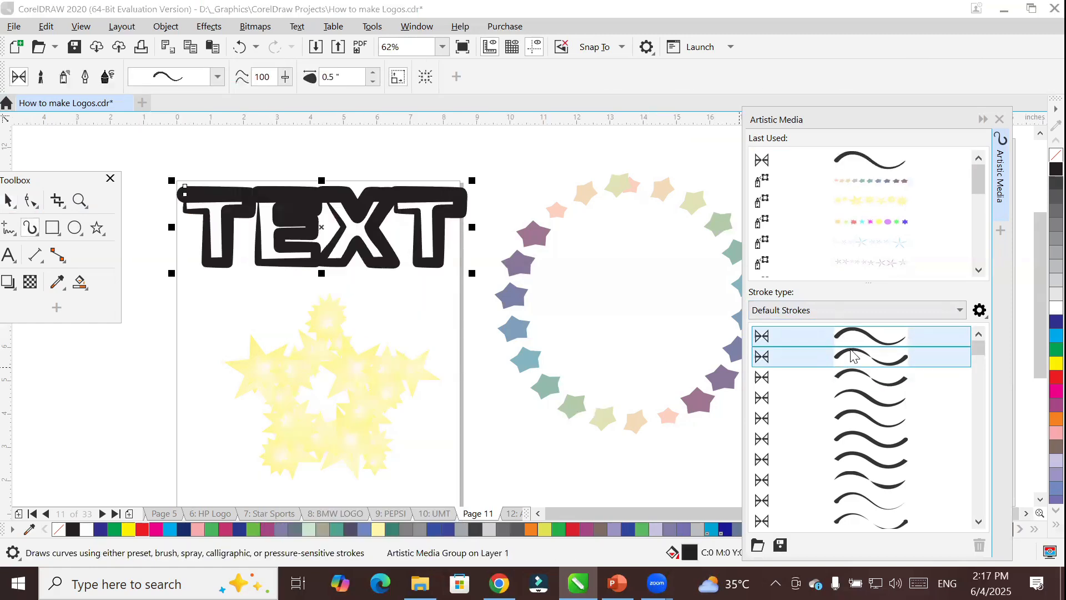
pyautogui.click(872, 376)
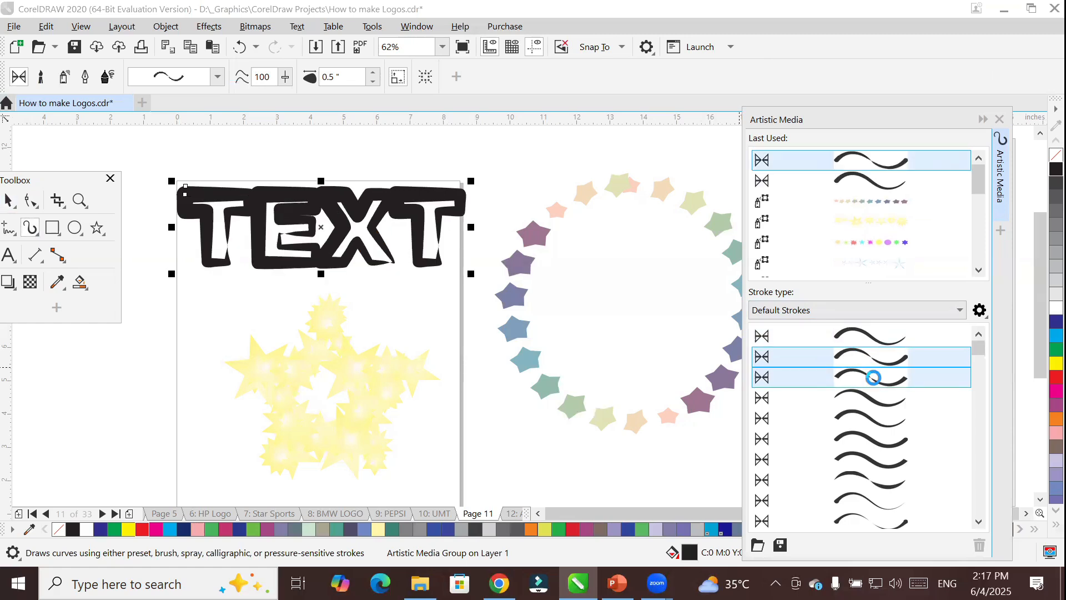
pyautogui.click(879, 397)
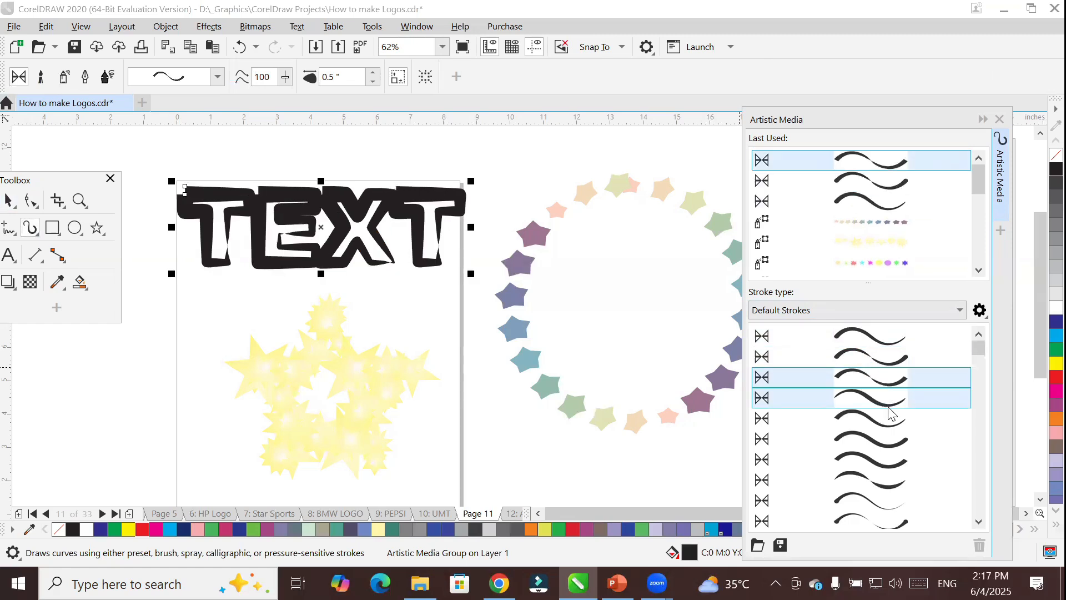
pyautogui.click(892, 436)
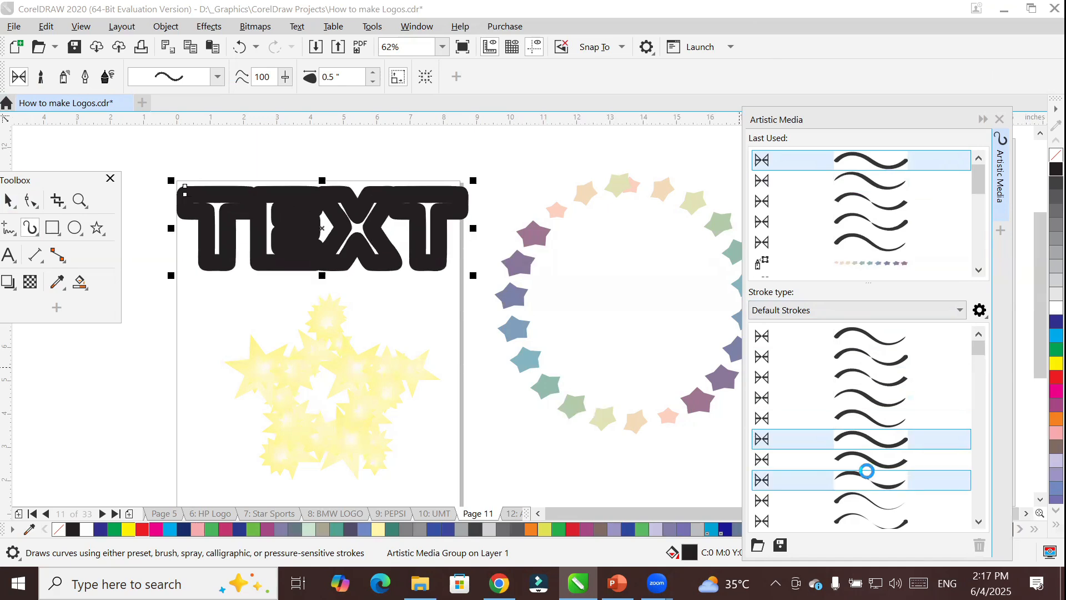
pyautogui.click(876, 460)
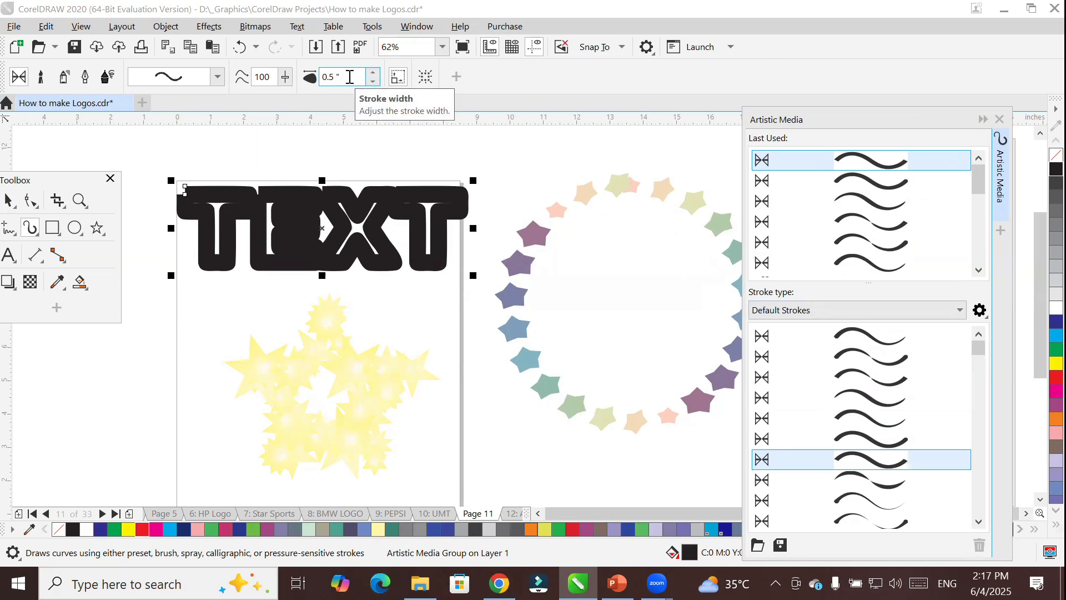
# Reduce the stroke width of the word TEXT to 0.2 inches.
pyautogui.click(372, 85)
pyautogui.click(372, 85)
pyautogui.click(372, 84)
pyautogui.click(372, 84)
pyautogui.click(372, 82)
pyautogui.click(371, 82)
pyautogui.click(372, 82)
pyautogui.click(371, 82)
pyautogui.click(371, 82)
pyautogui.click(372, 82)
pyautogui.click(372, 82)
pyautogui.click(371, 82)
pyautogui.click(372, 83)
pyautogui.click(372, 83)
pyautogui.click(372, 83)
pyautogui.click(372, 83)
pyautogui.click(372, 83)
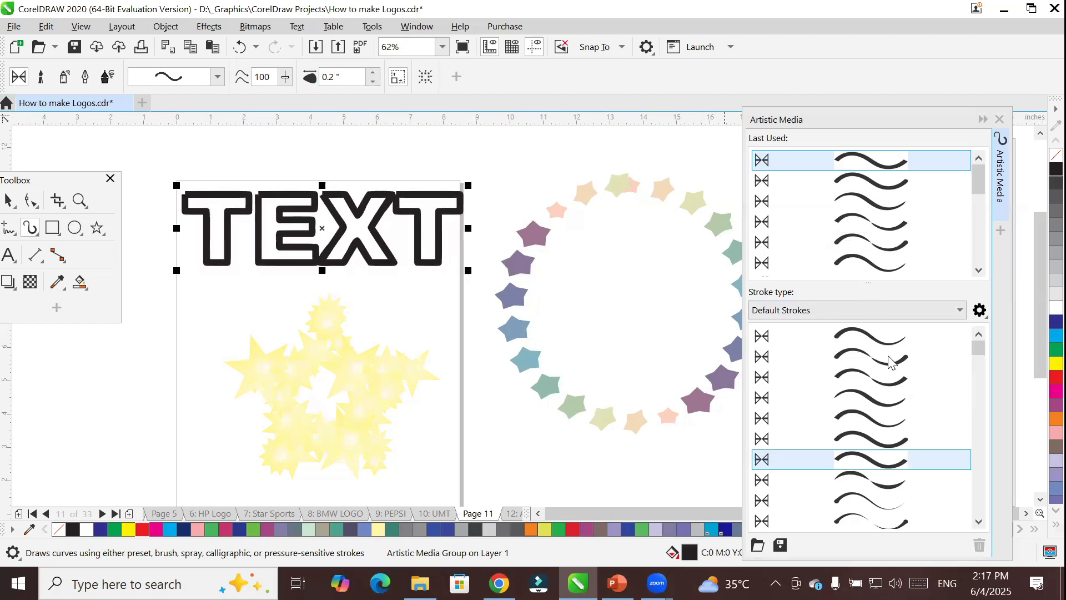
# Try thinner tapered preset strokes on the word TEXT, finishing with the dashed Artistic brush stroke.
pyautogui.click(876, 398)
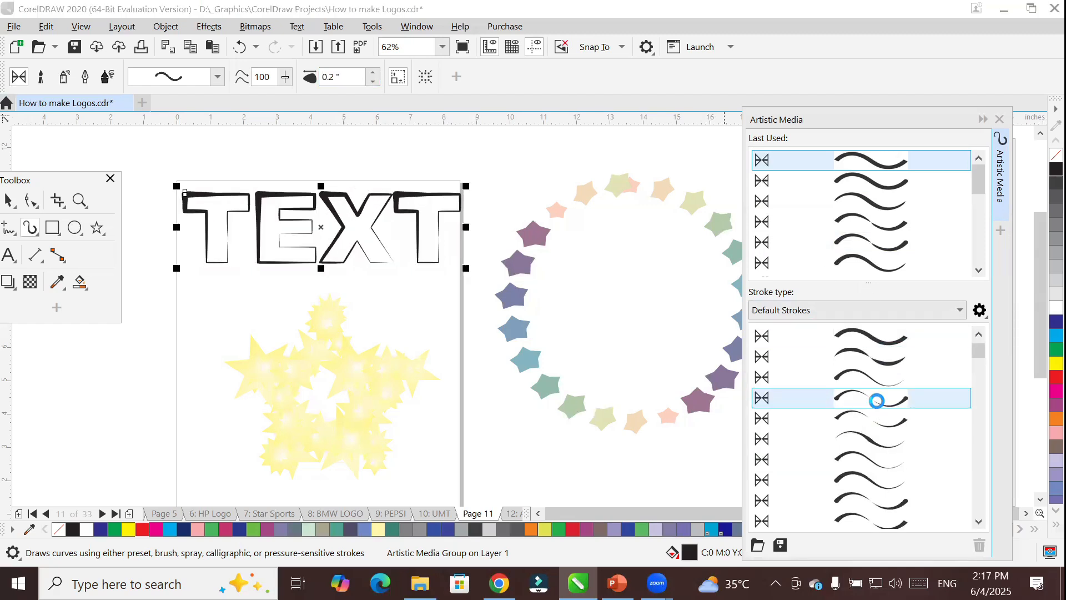
pyautogui.click(882, 441)
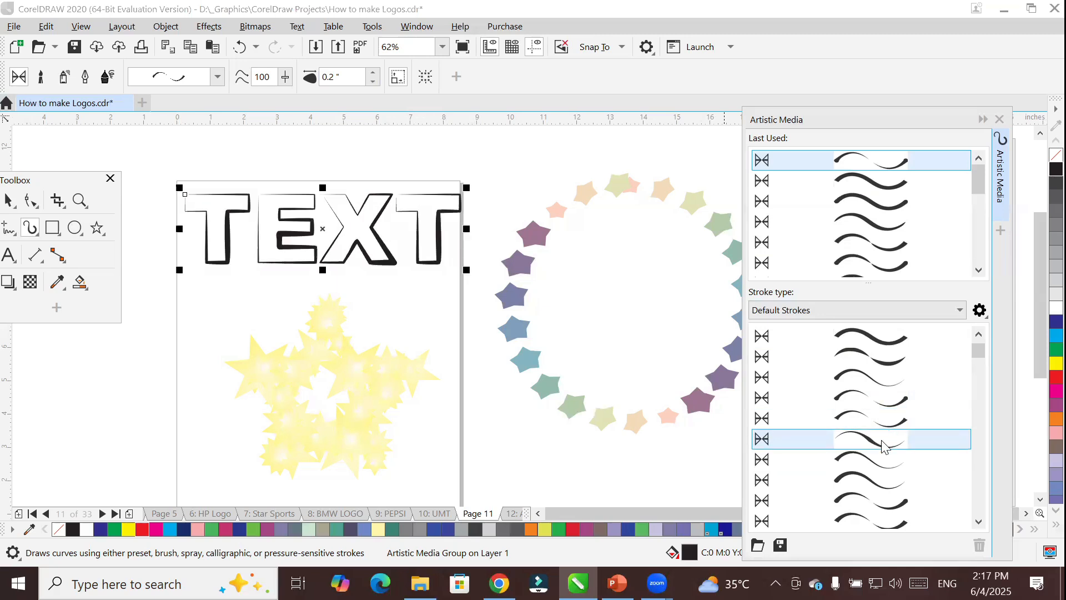
pyautogui.scroll(-2, 882, 442)
pyautogui.click(883, 442)
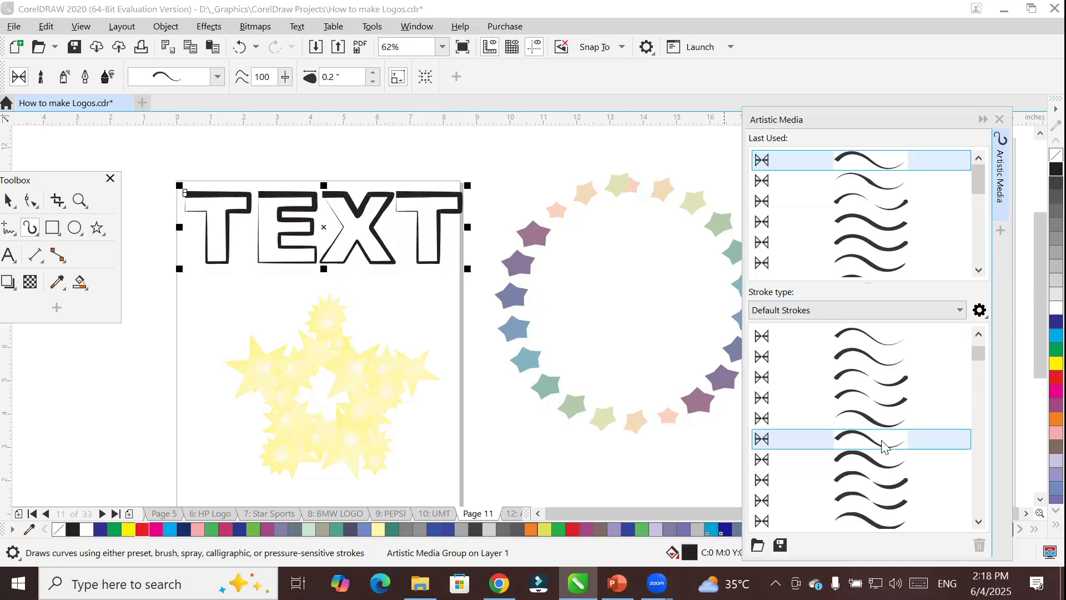
pyautogui.scroll(-3, 882, 445)
pyautogui.click(867, 377)
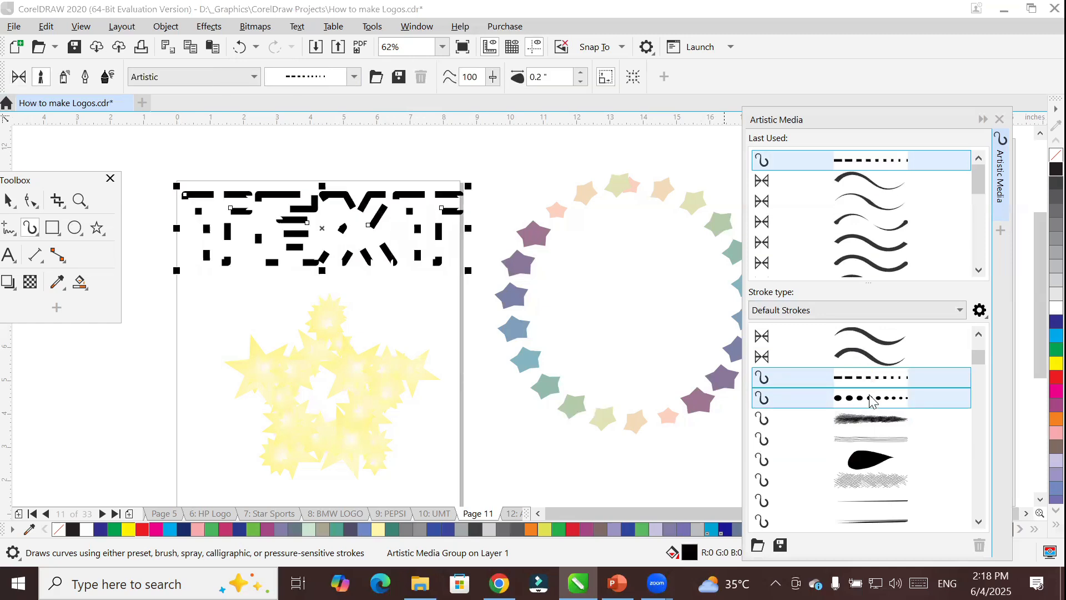
# Try the first five default preset strokes in turn on the word TEXT.
pyautogui.scroll(2, 871, 366)
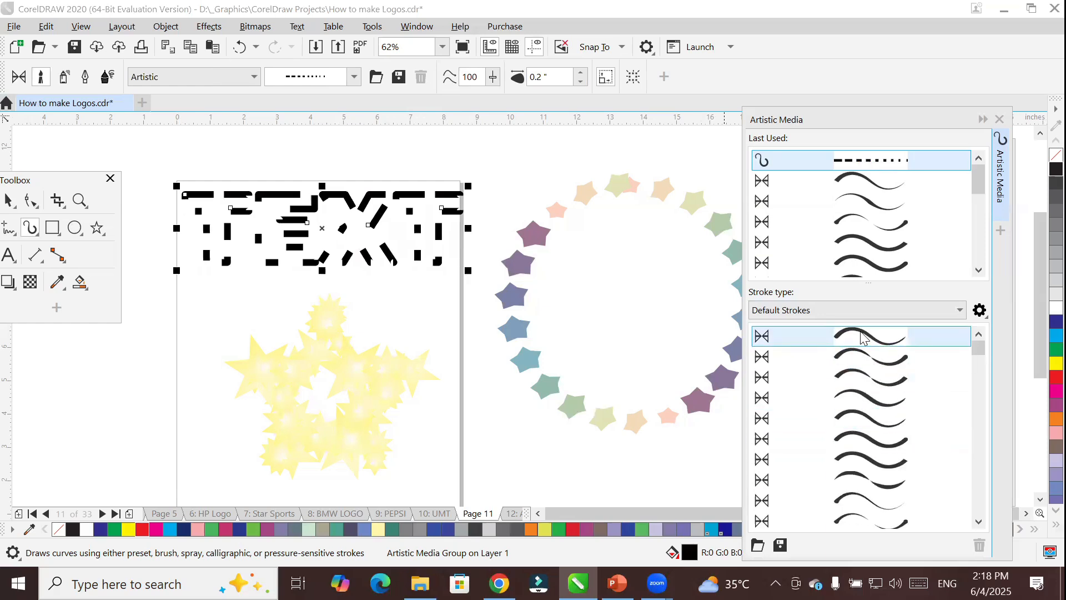
pyautogui.click(864, 337)
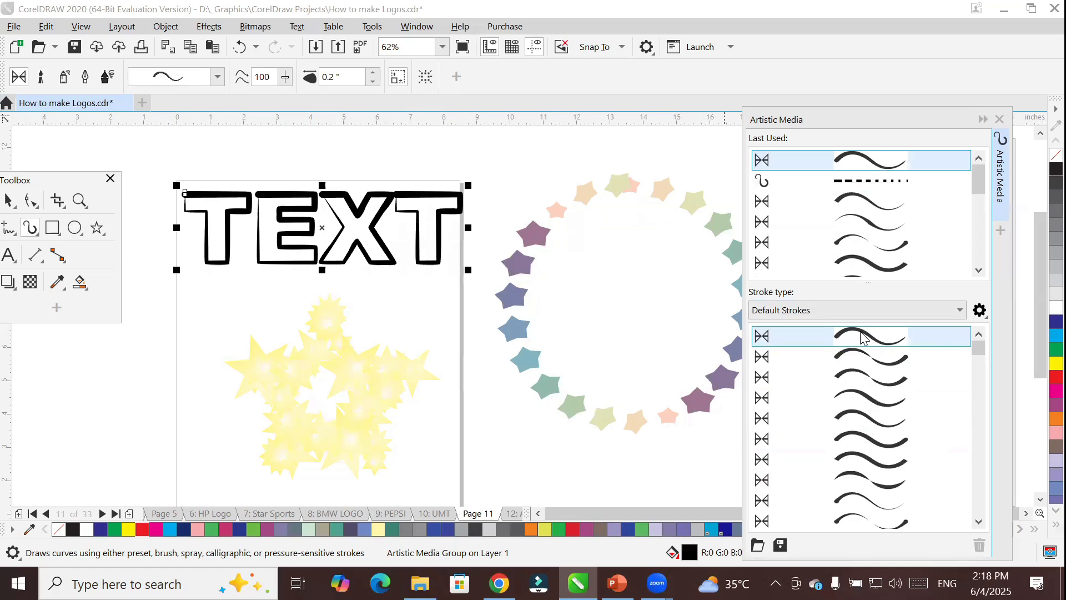
pyautogui.click(863, 358)
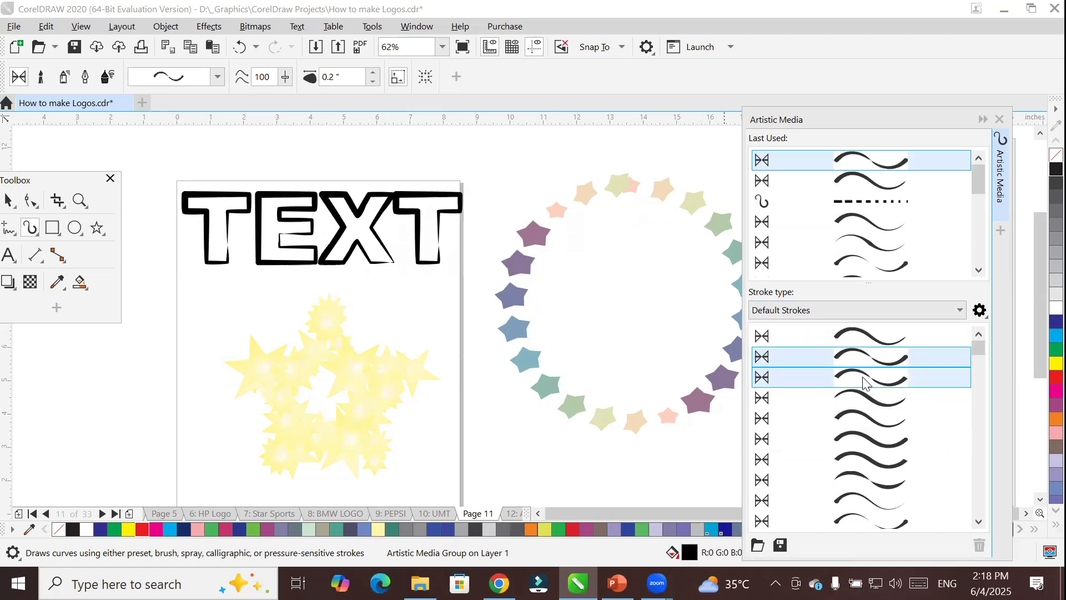
pyautogui.click(864, 381)
pyautogui.click(857, 398)
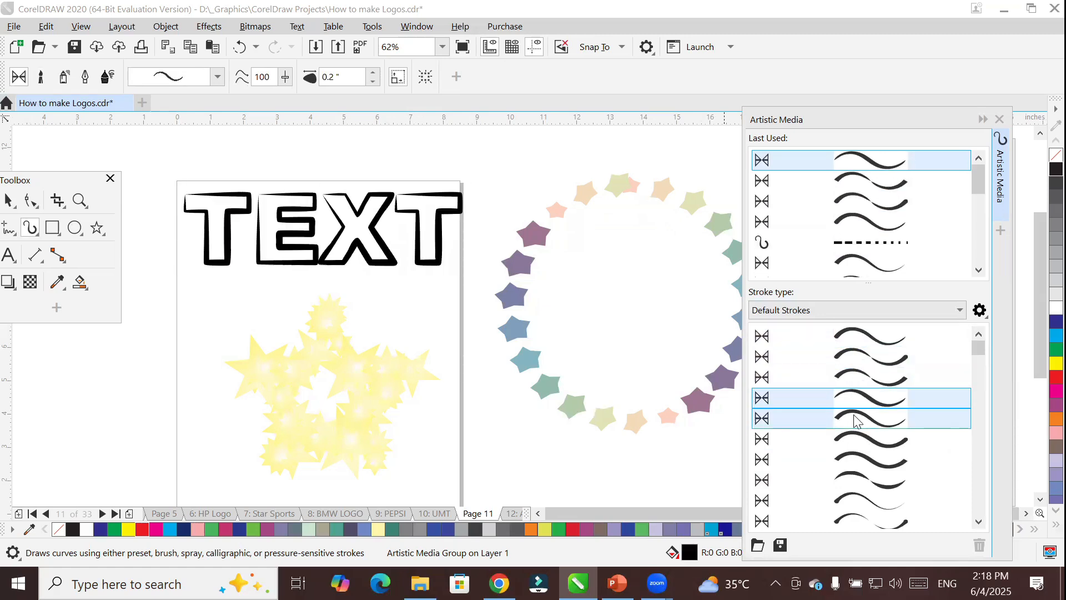
pyautogui.click(858, 420)
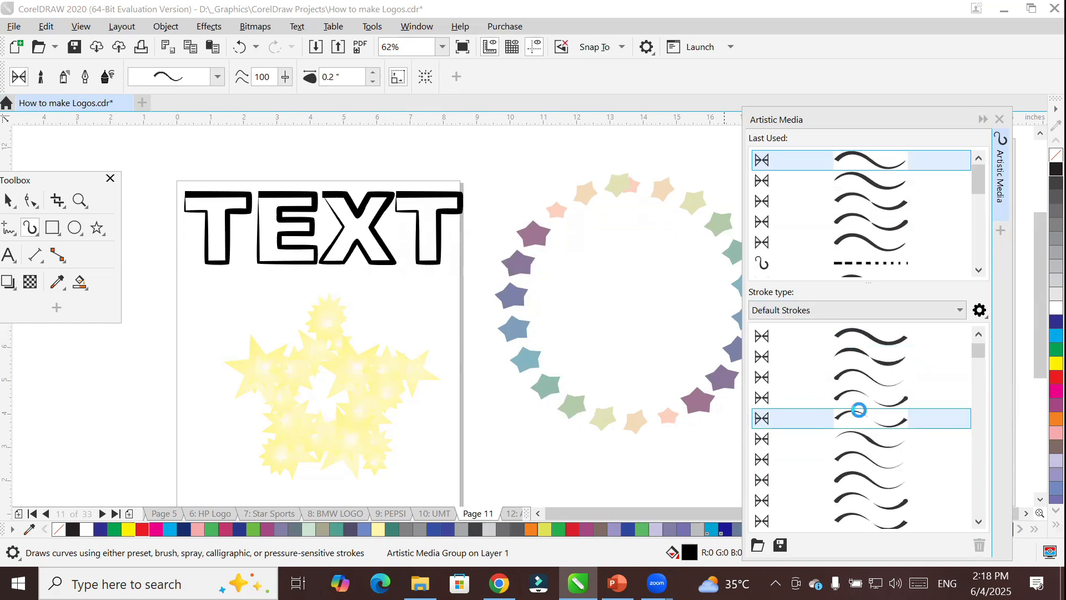
# Alternate between tapered preset strokes and the dashed Artistic brush stroke on TEXT, finishing with a tapered preset.
pyautogui.scroll(-1, 860, 416)
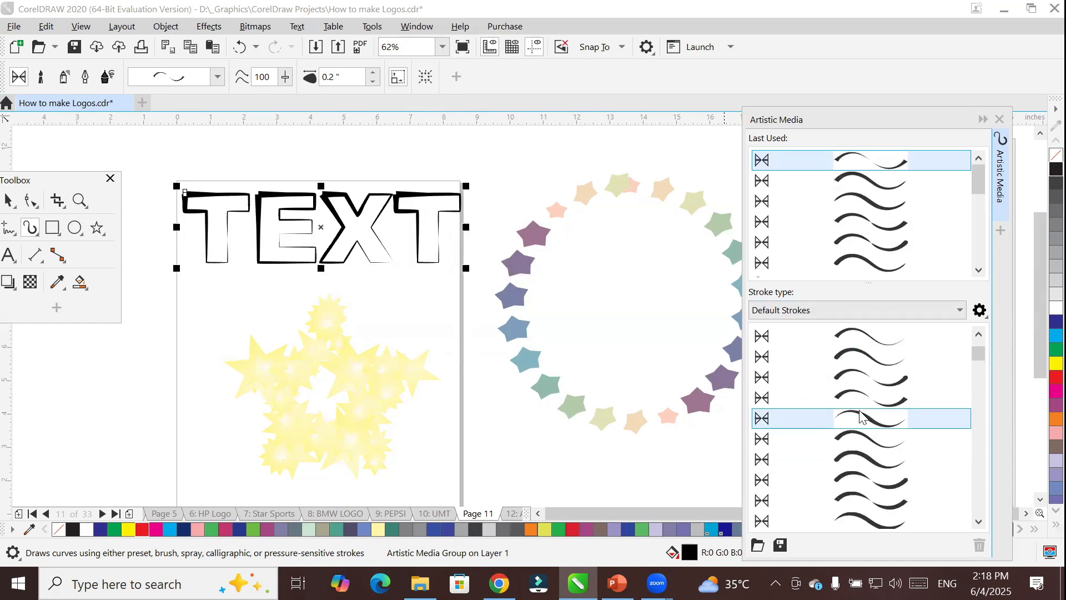
pyautogui.click(860, 418)
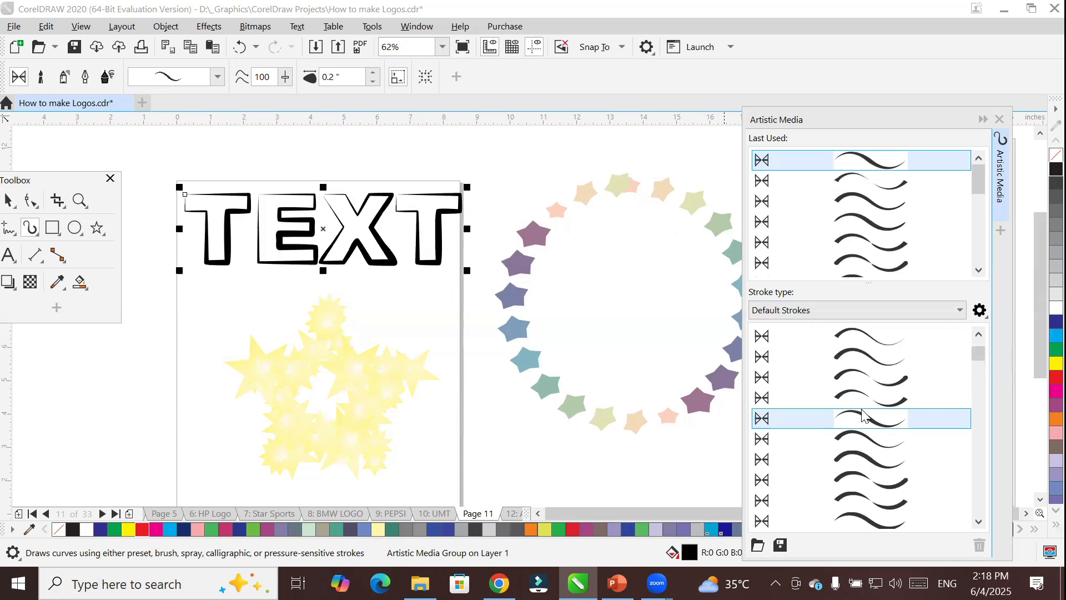
pyautogui.scroll(-3, 862, 417)
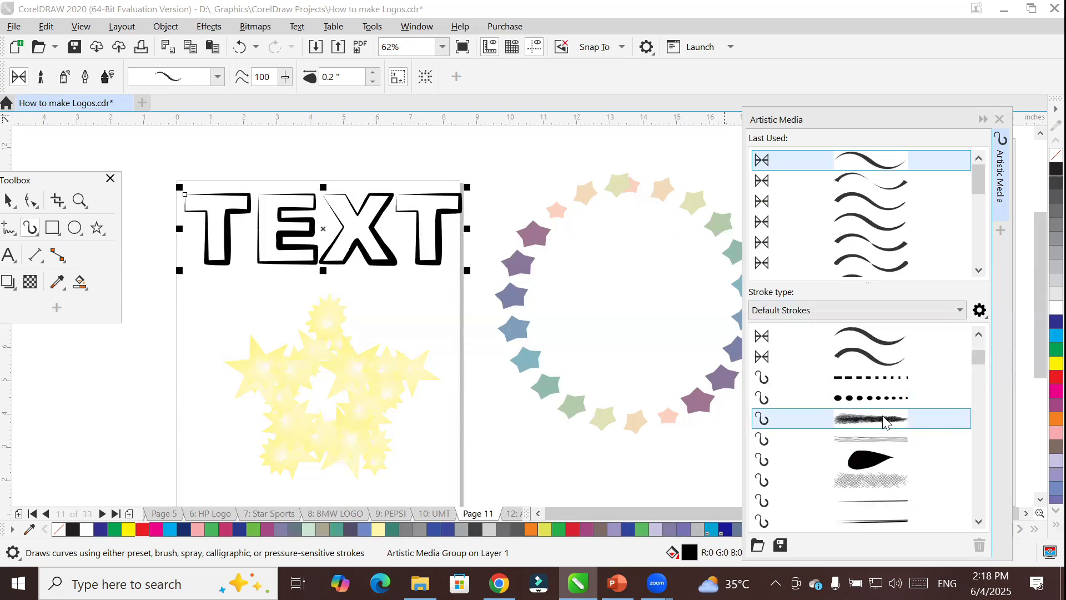
pyautogui.click(870, 379)
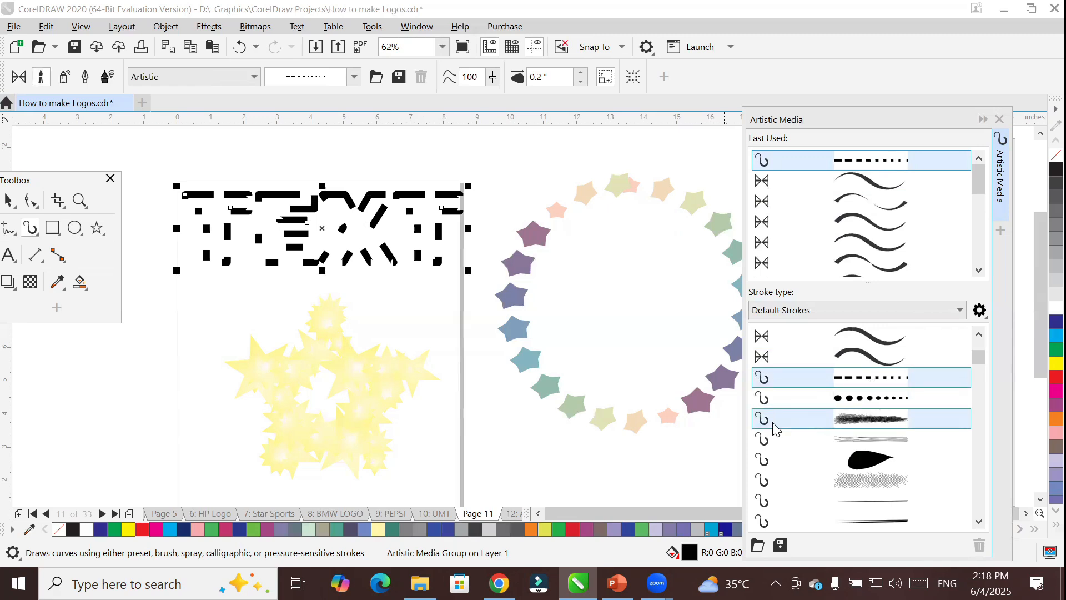
pyautogui.scroll(2, 774, 391)
pyautogui.click(836, 357)
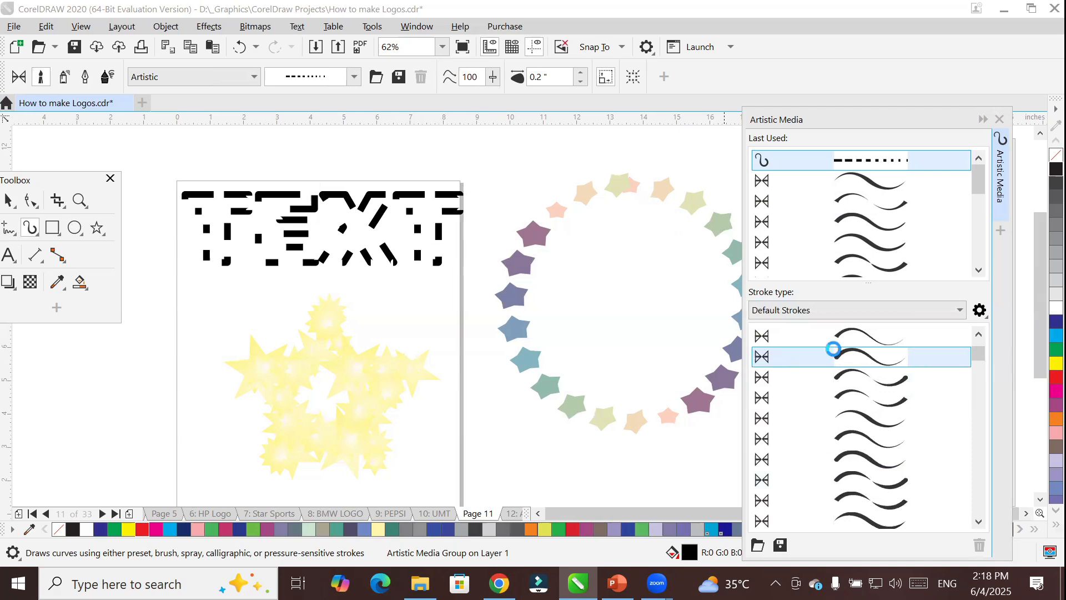
pyautogui.click(870, 408)
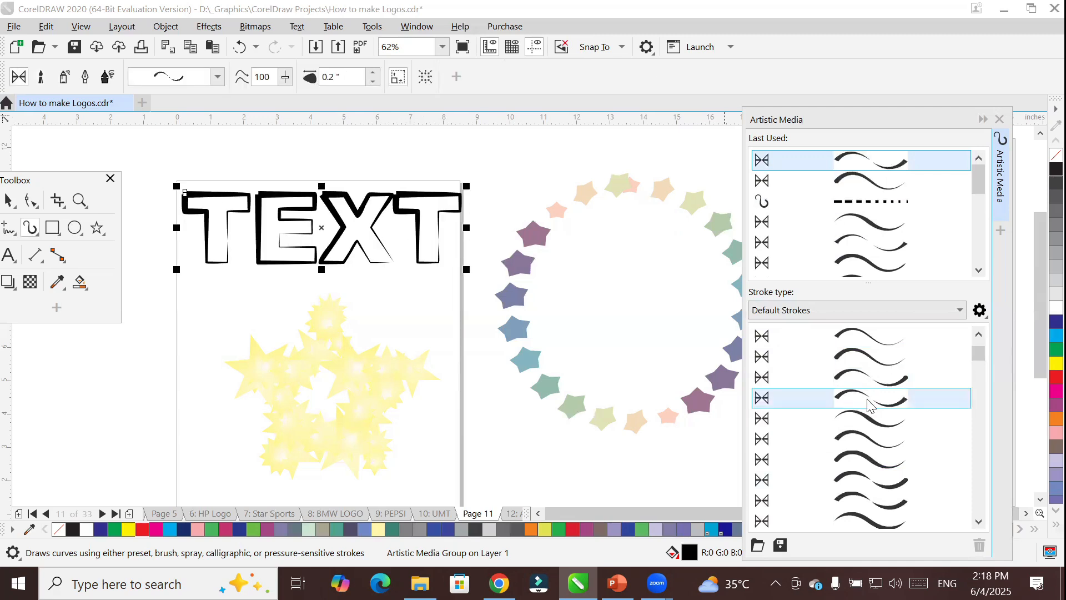
# Try the thin parallel-line, crosshatched scribble and bold rough-ended Artistic brush strokes on TEXT.
pyautogui.scroll(-3, 871, 407)
pyautogui.scroll(-1, 870, 405)
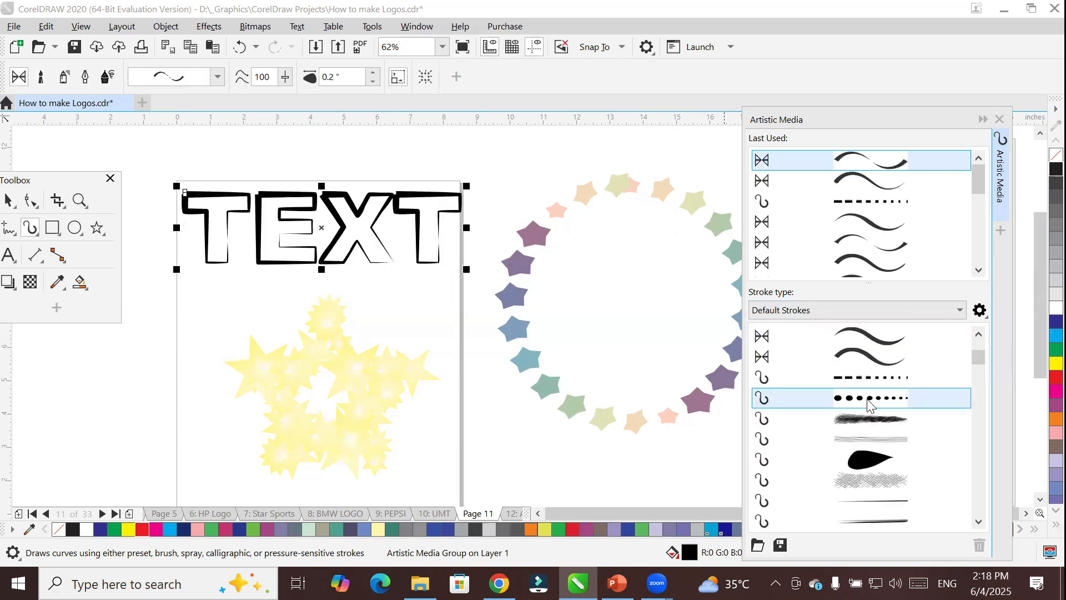
pyautogui.click(871, 440)
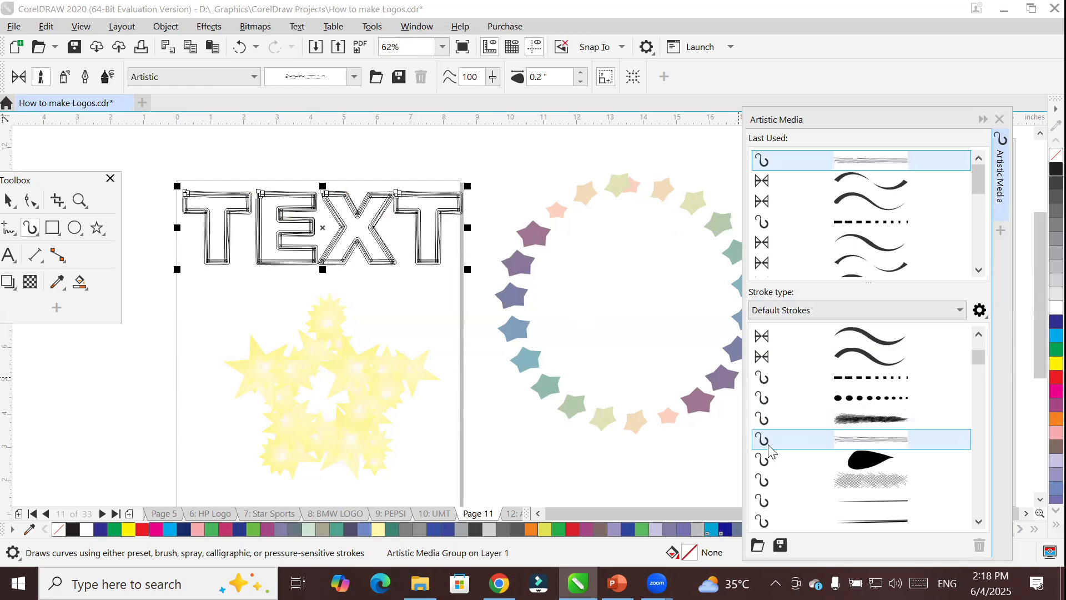
pyautogui.click(836, 481)
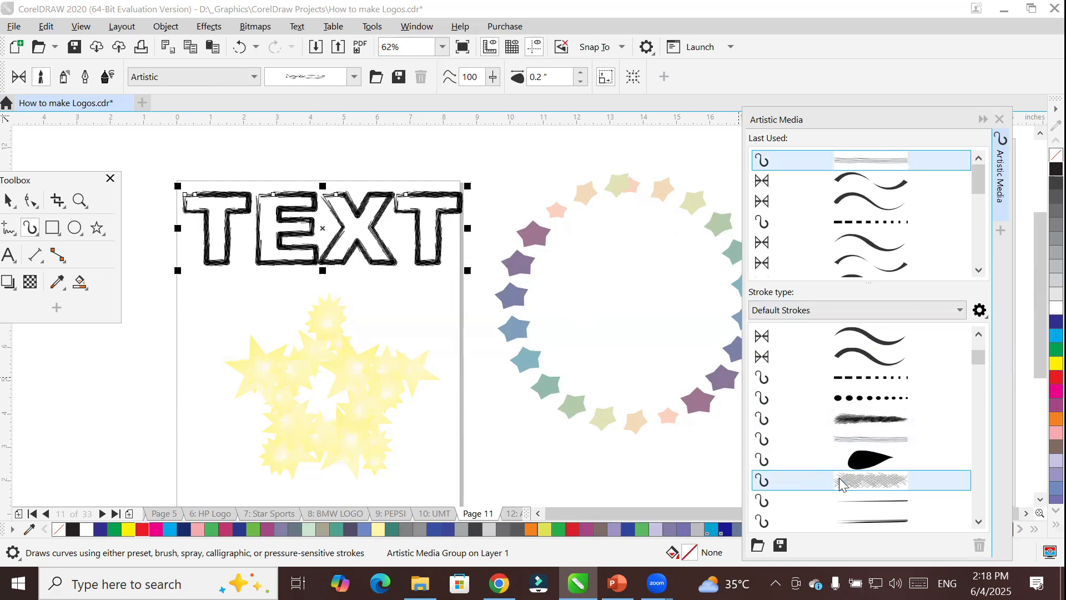
pyautogui.scroll(-2, 841, 481)
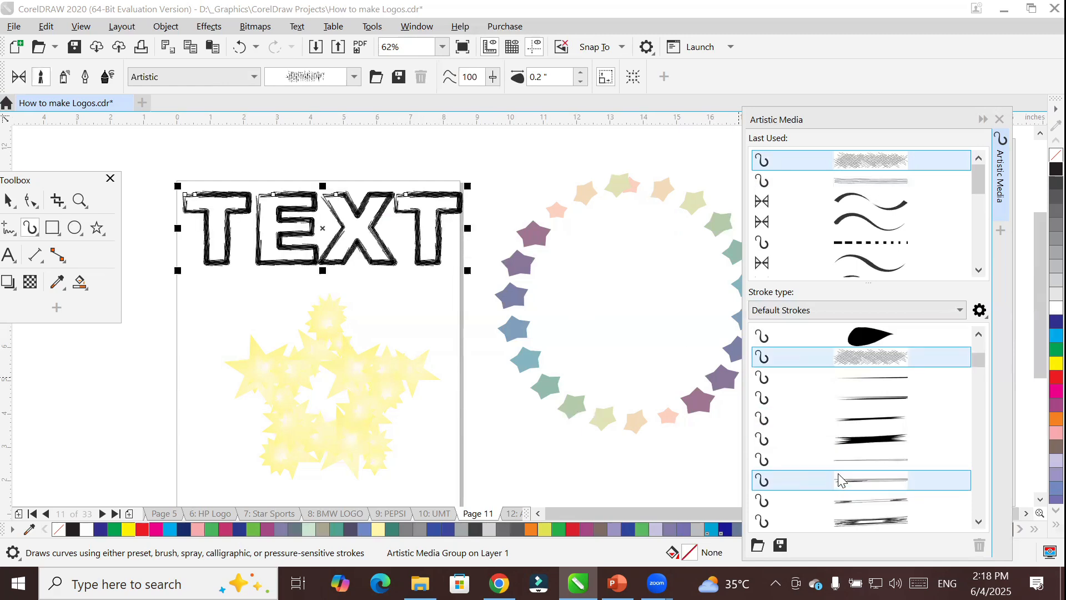
pyautogui.click(845, 438)
# Try the thin sketched-line, crossed pencil-line and tapering dotted Artistic brush strokes on TEXT.
pyautogui.scroll(-1, 845, 438)
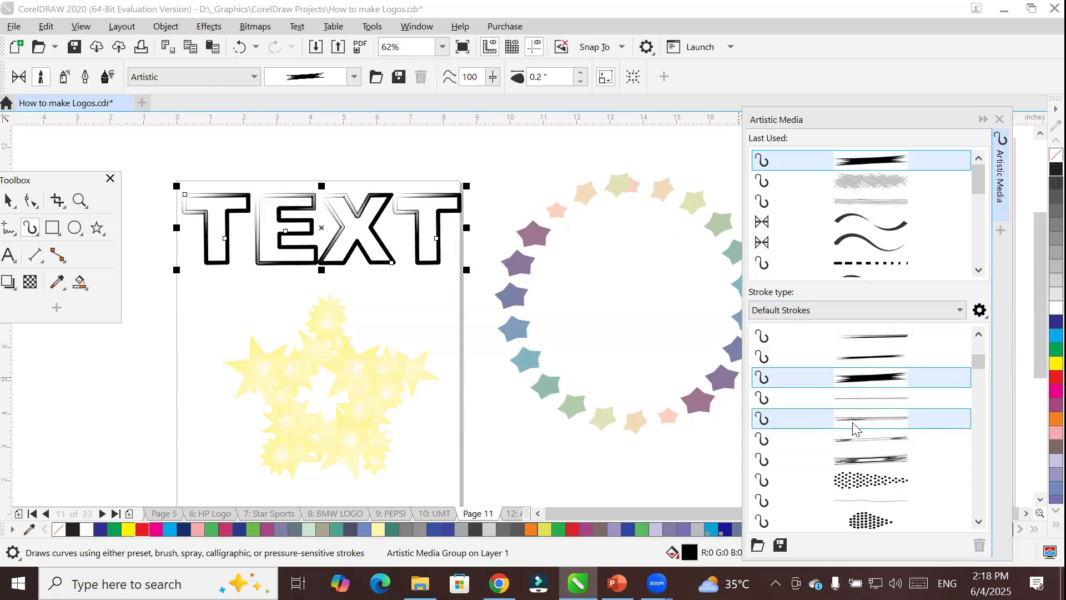
pyautogui.click(856, 427)
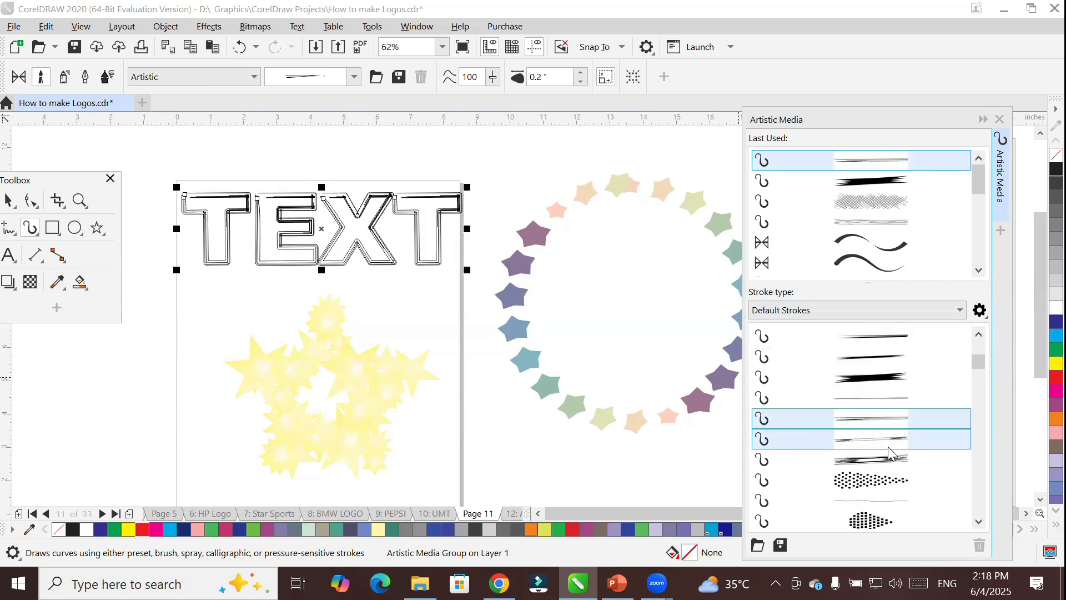
pyautogui.click(872, 457)
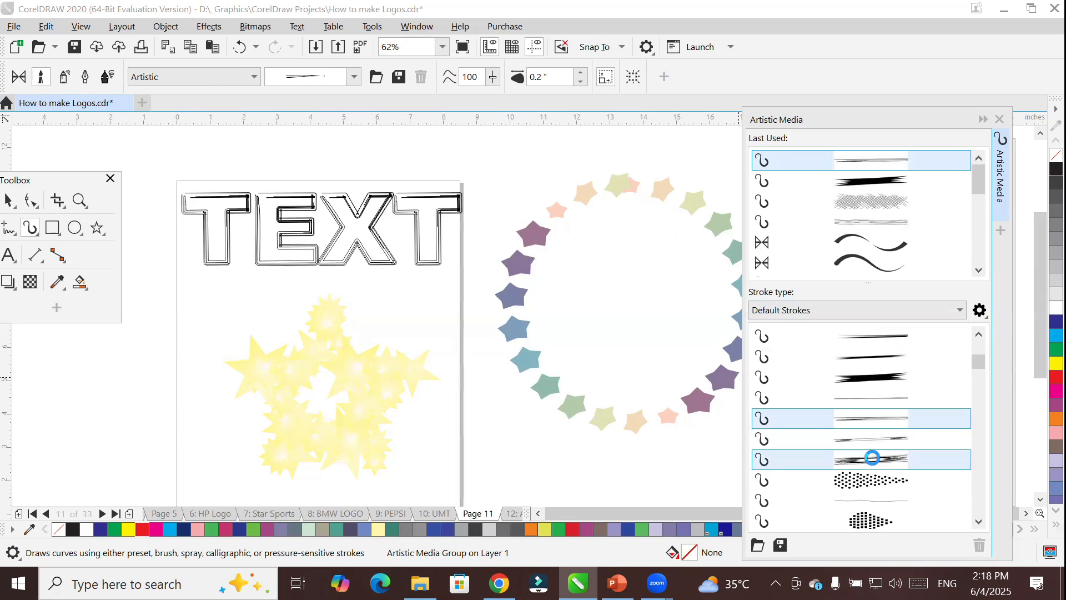
pyautogui.click(877, 487)
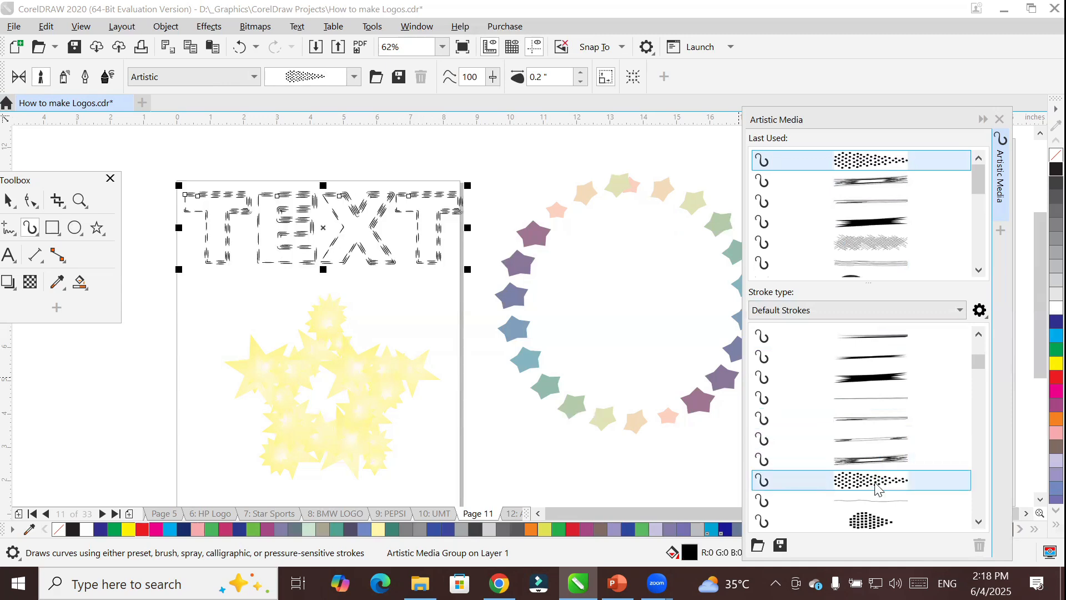
# Try the thick and thin teardrop, evenly dashed and scattered-dash Artistic brush strokes on TEXT.
pyautogui.scroll(-2, 868, 466)
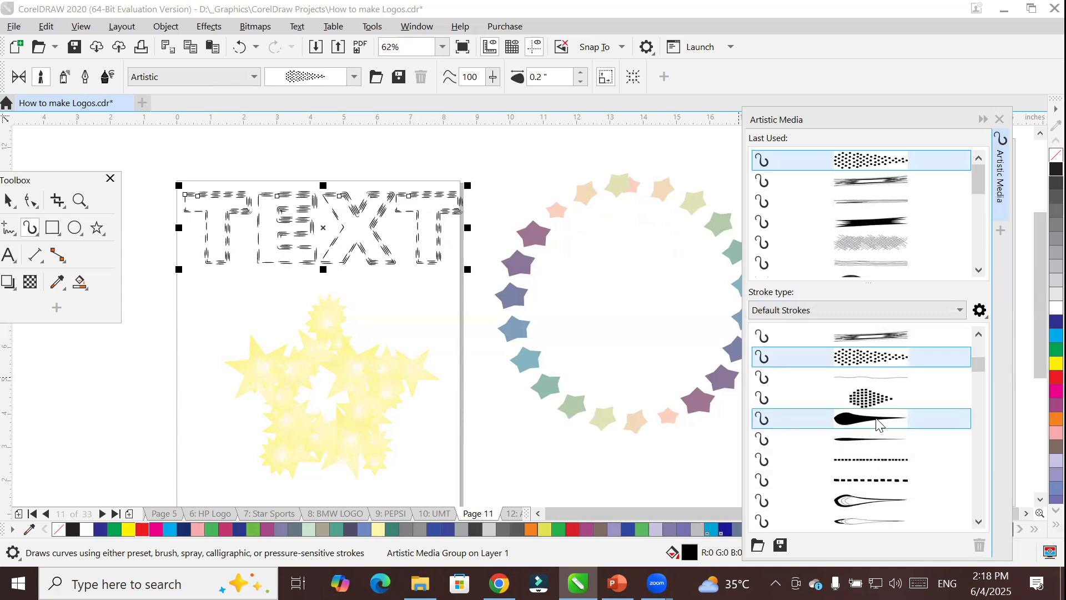
pyautogui.click(876, 419)
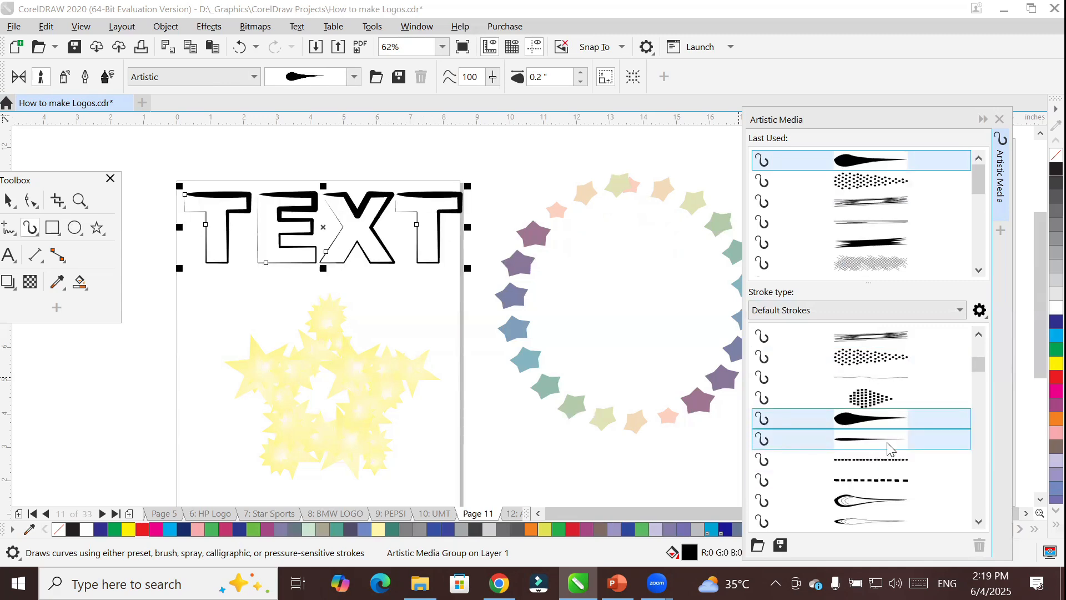
pyautogui.click(888, 442)
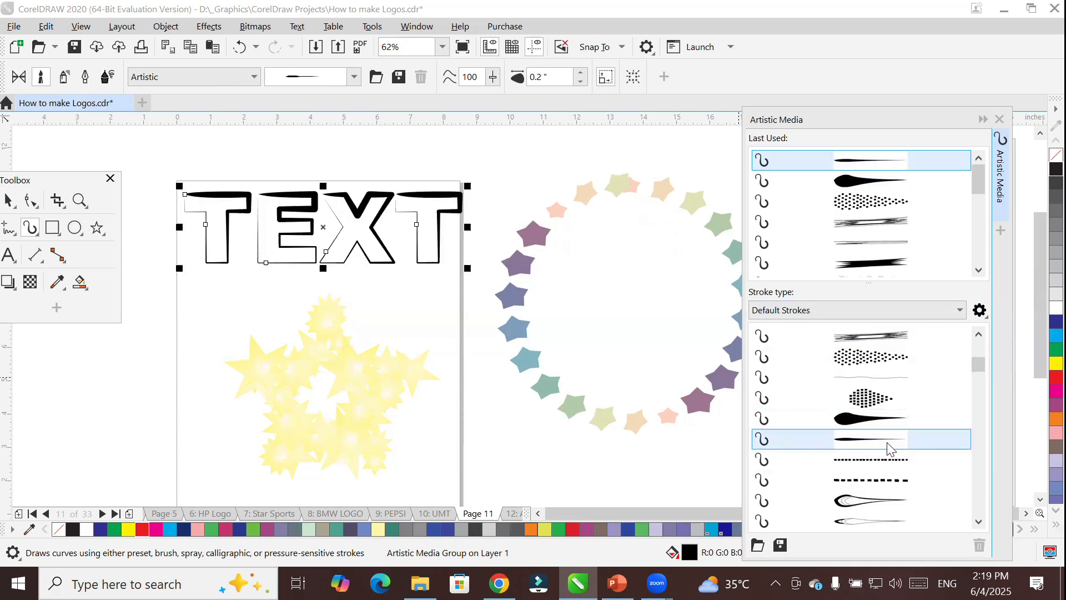
pyautogui.click(873, 479)
pyautogui.scroll(-3, 872, 483)
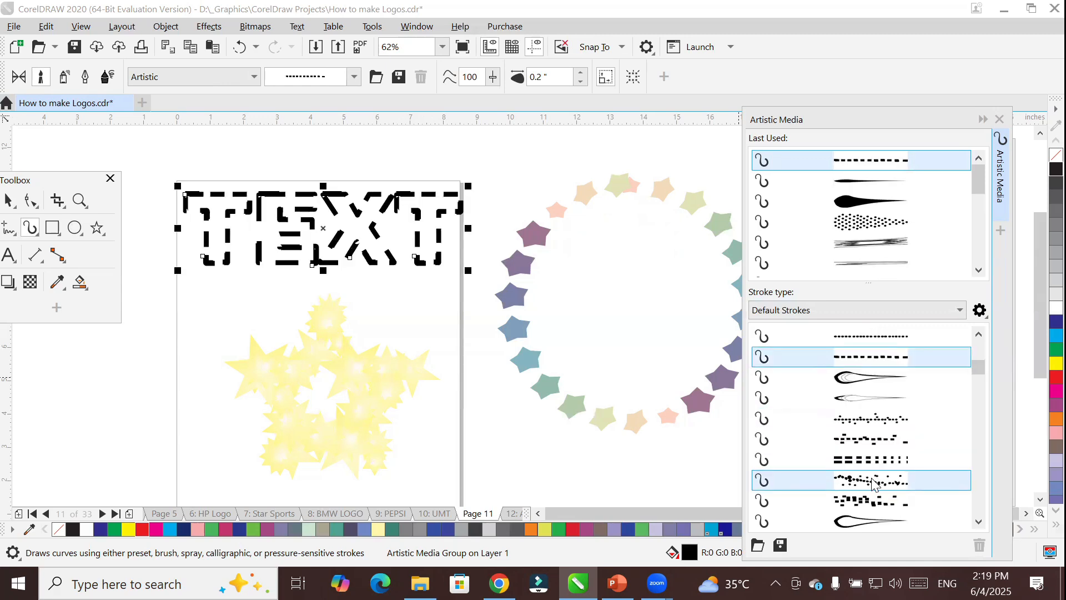
pyautogui.click(878, 440)
# Try several fine multi-line Artistic brush strokes on TEXT, finishing with the striped arrow-shaped one.
pyautogui.scroll(-4, 878, 443)
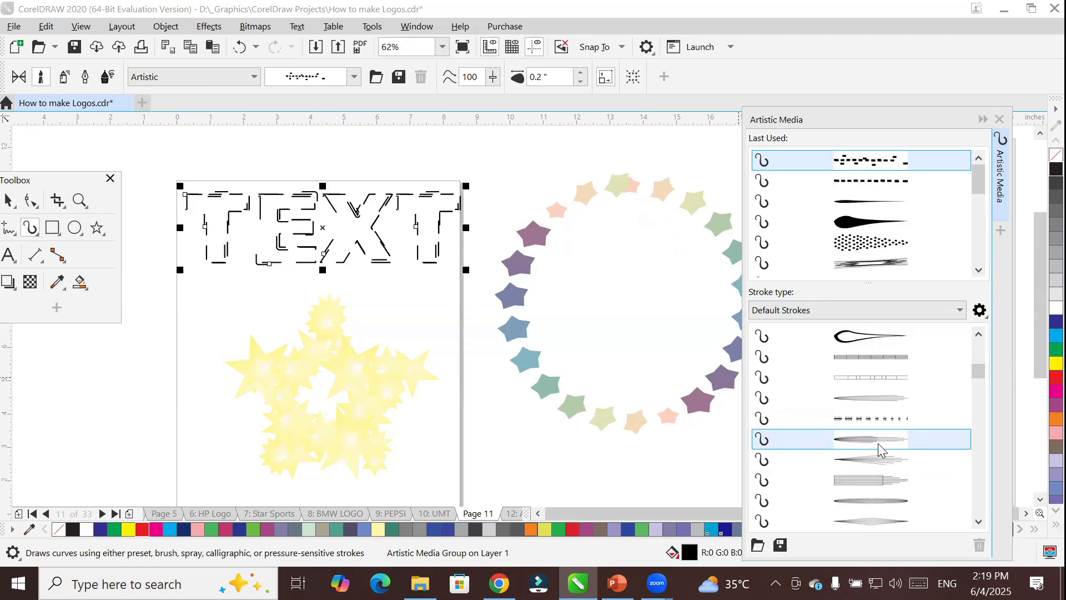
pyautogui.click(878, 443)
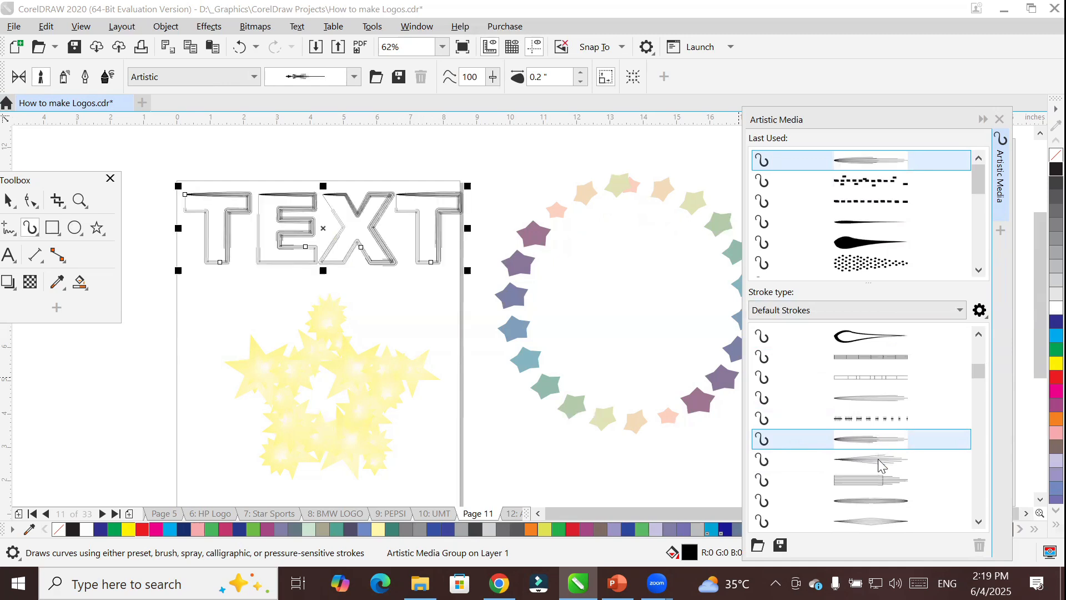
pyautogui.click(878, 459)
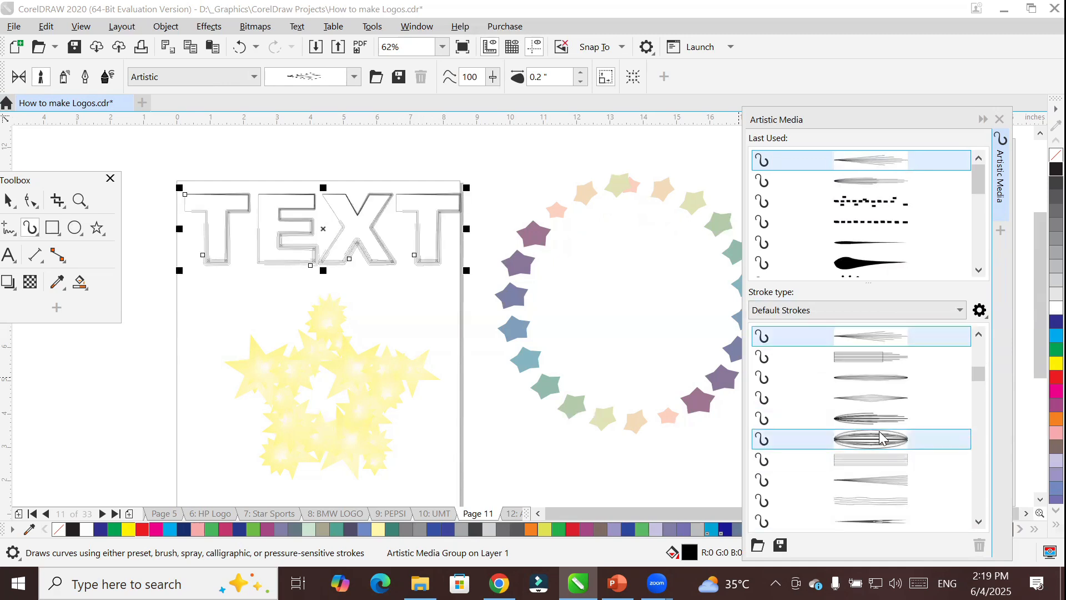
pyautogui.click(880, 418)
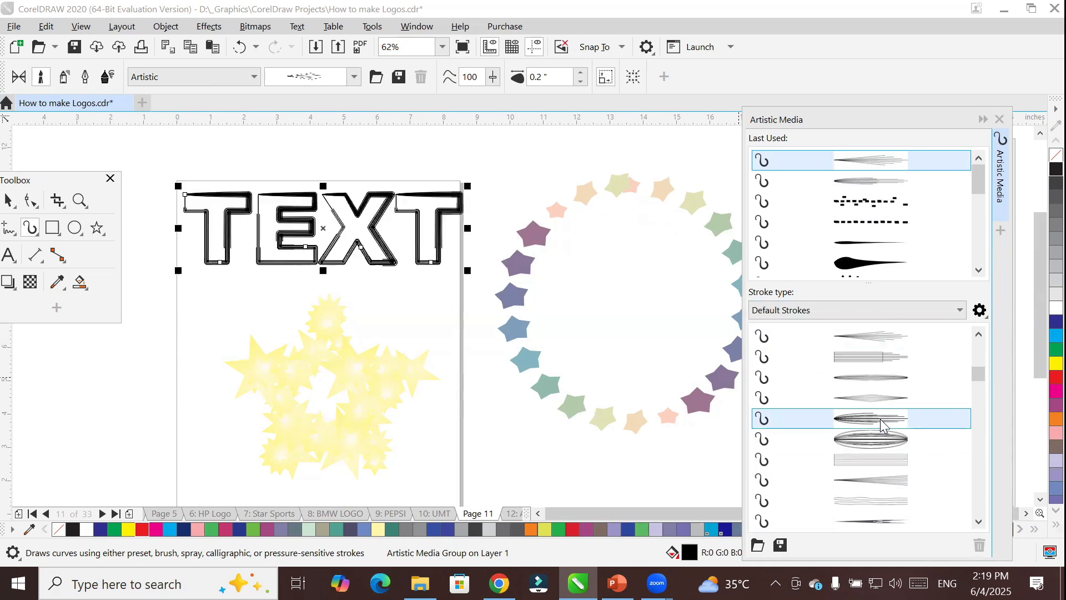
pyautogui.click(890, 458)
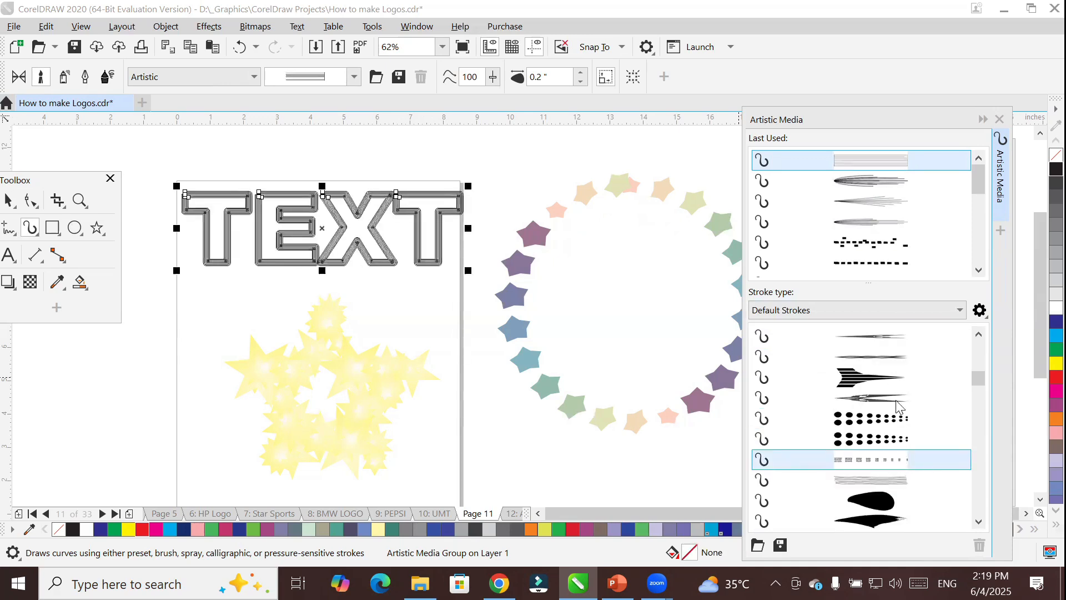
pyautogui.click(892, 378)
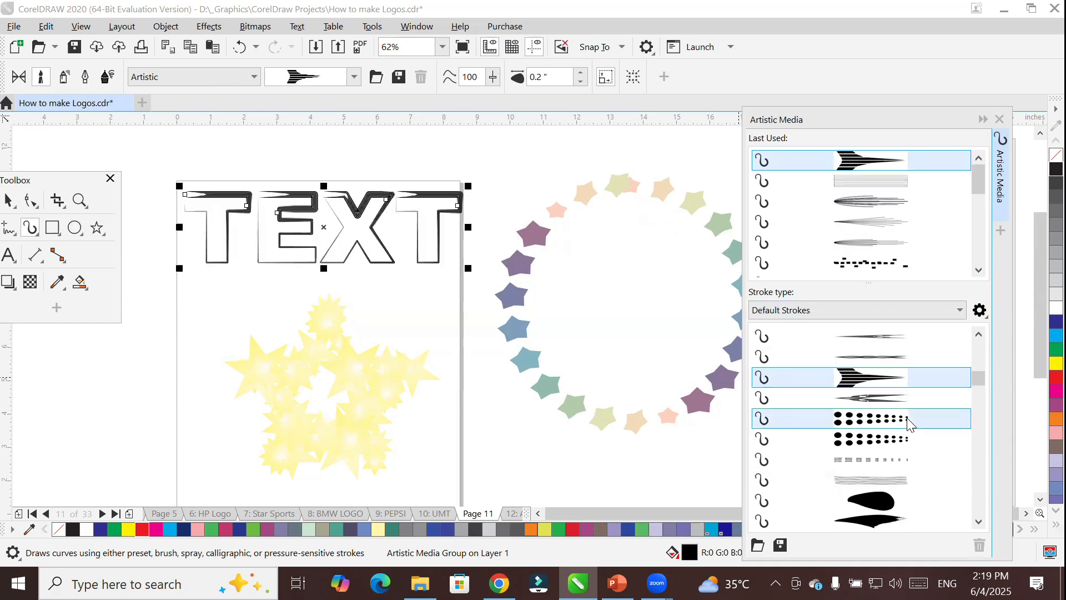
# Outline TEXT with the thin flourished Calligraphy brush stroke, and replace it with the multi-line Scroll brush stroke.
pyautogui.scroll(-3, 905, 416)
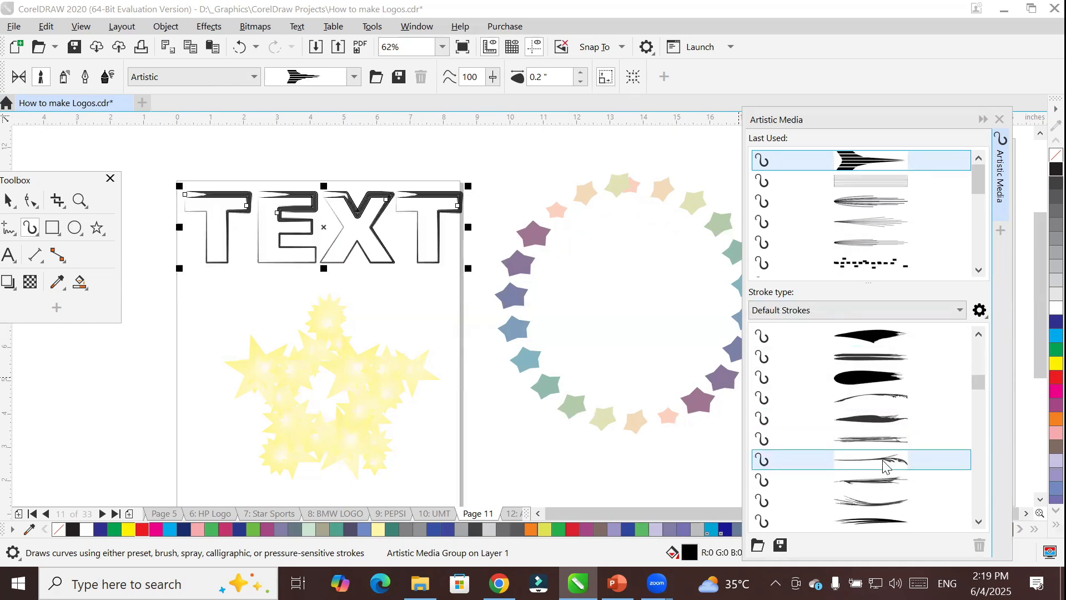
pyautogui.scroll(-3, 884, 466)
pyautogui.click(867, 400)
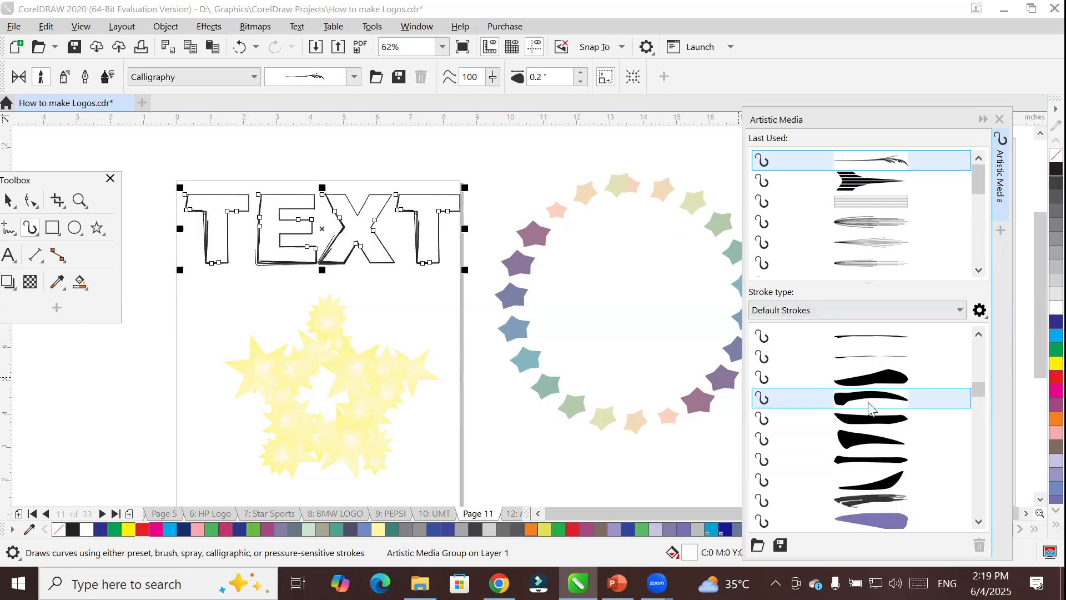
pyautogui.scroll(-6, 869, 407)
pyautogui.scroll(-5, 868, 402)
pyautogui.click(872, 399)
# Apply the thick tapered Sensual brush stroke to TEXT, and replace it with the thin, sweeping multi-line Sensual stroke.
pyautogui.scroll(-2, 882, 444)
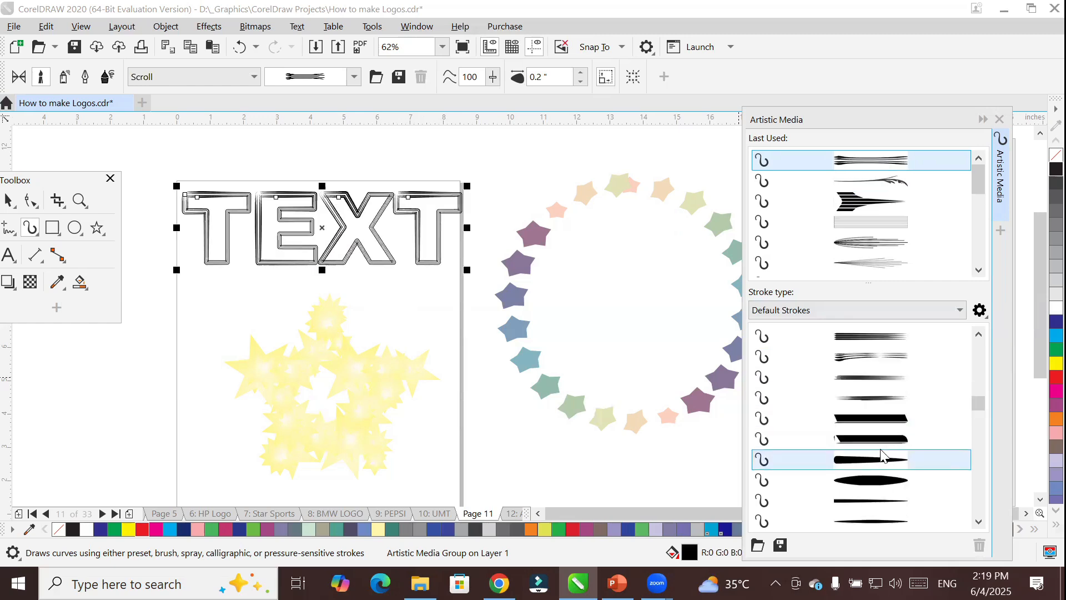
pyautogui.click(878, 460)
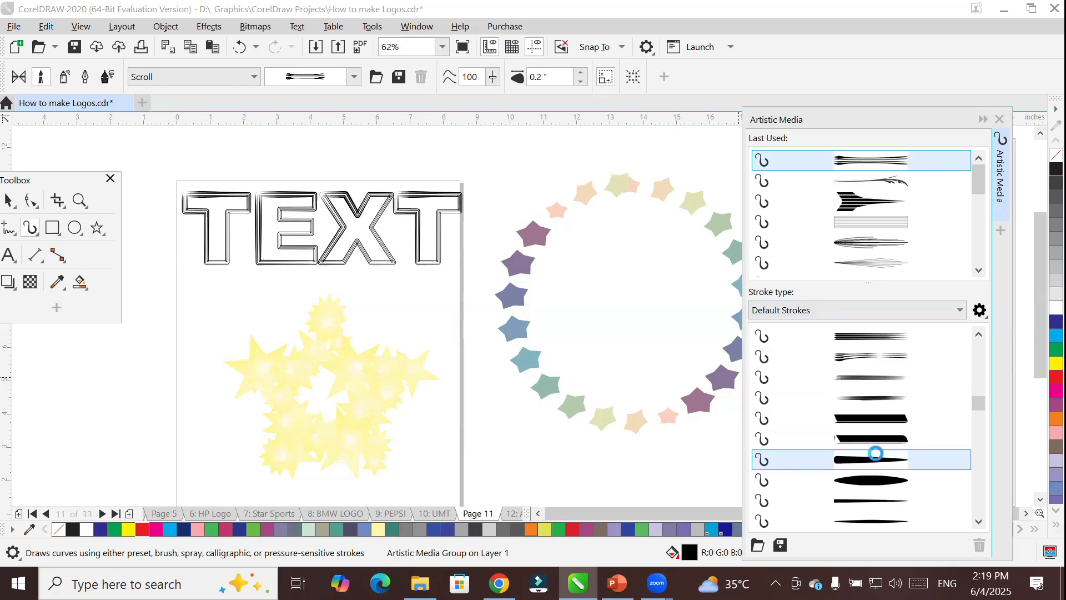
pyautogui.scroll(-1, 878, 455)
pyautogui.click(885, 441)
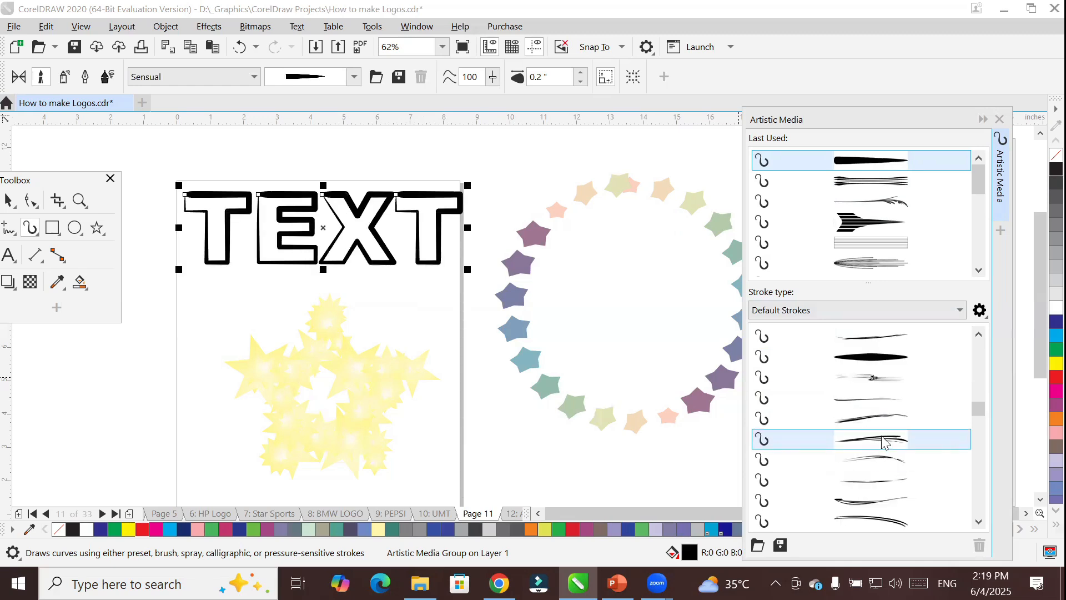
pyautogui.scroll(-1, 884, 441)
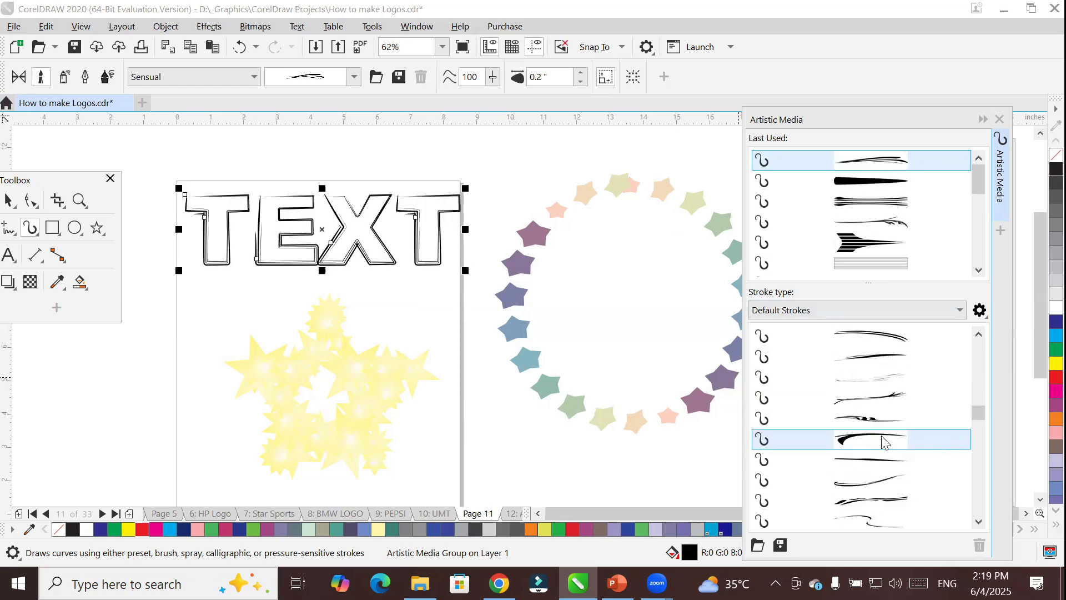
# Try the thin forked, broken multi-line and open looping Sensual brush strokes on TEXT.
pyautogui.click(882, 398)
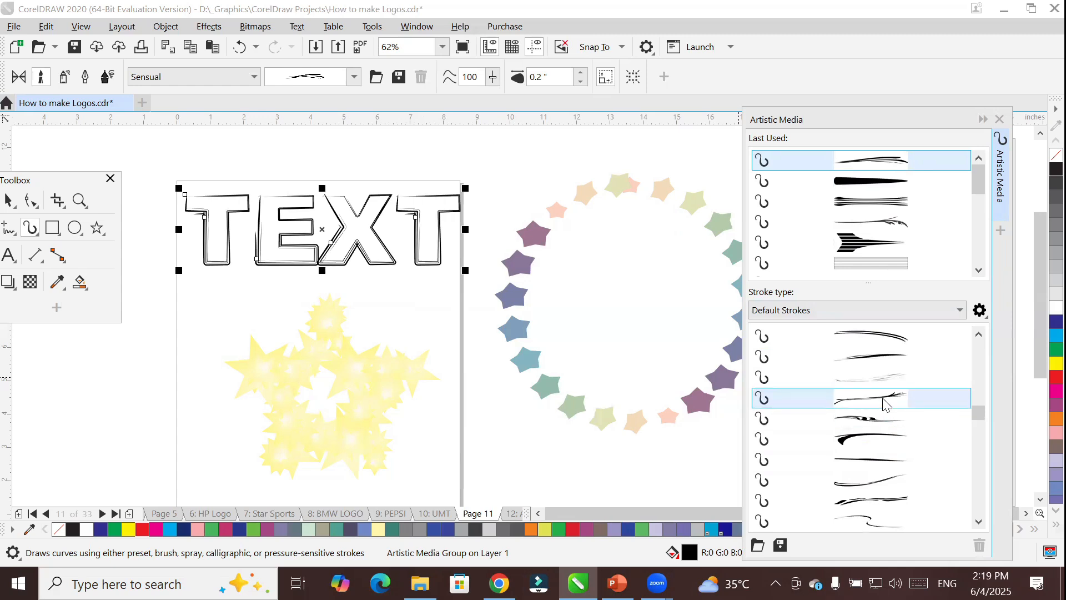
pyautogui.scroll(-1, 892, 451)
pyautogui.click(885, 441)
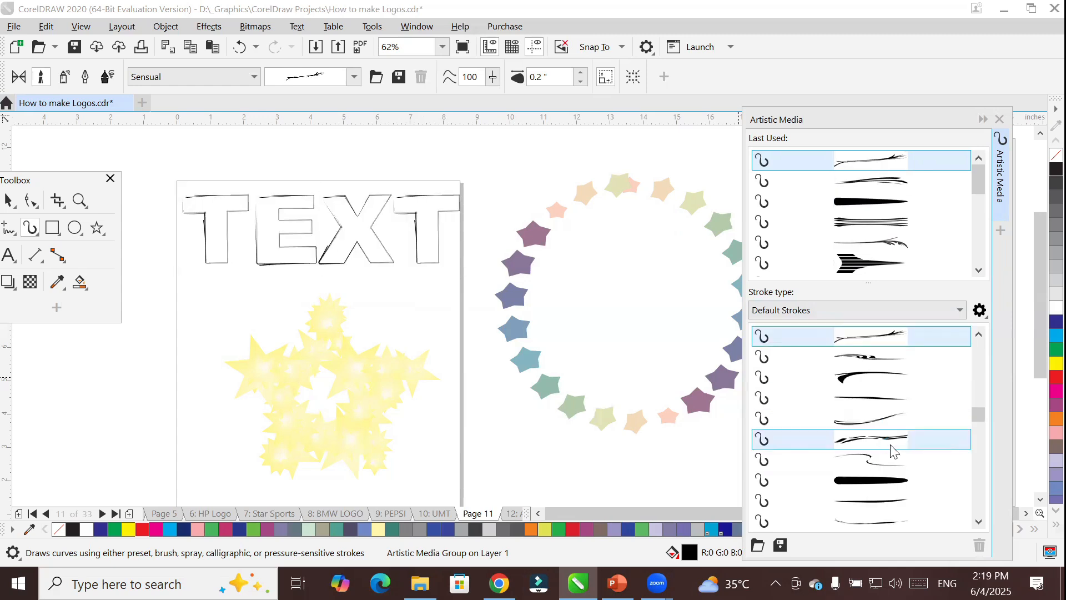
pyautogui.scroll(-1, 894, 462)
pyautogui.click(893, 445)
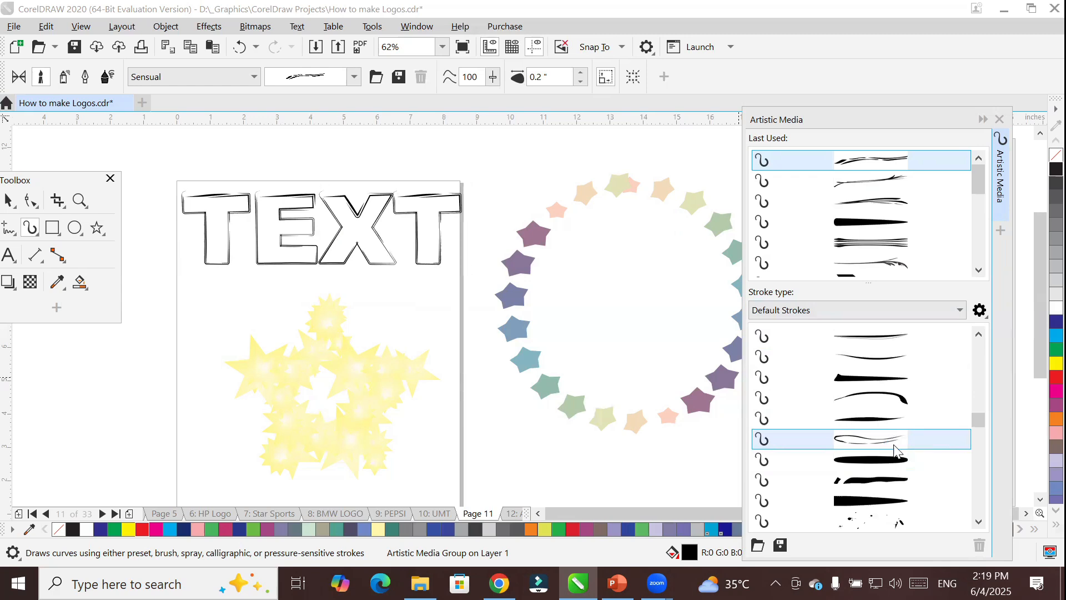
# Apply the scattered ink-blot brush stroke to TEXT, and replace it with the gnarled branch Symbol stroke.
pyautogui.scroll(-2, 895, 450)
pyautogui.click(897, 400)
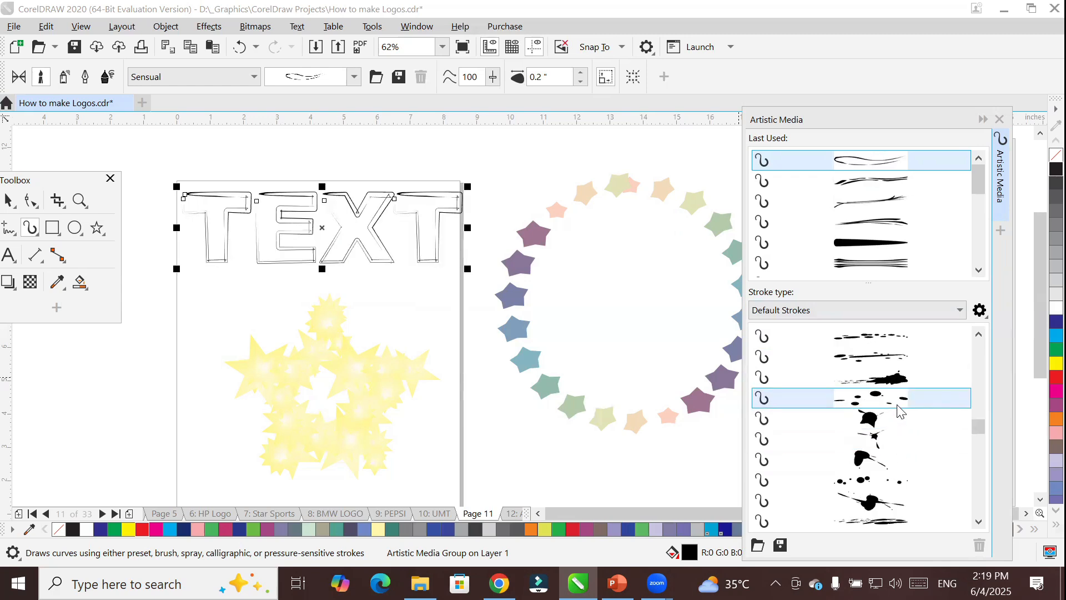
pyautogui.scroll(-2, 898, 414)
pyautogui.click(900, 421)
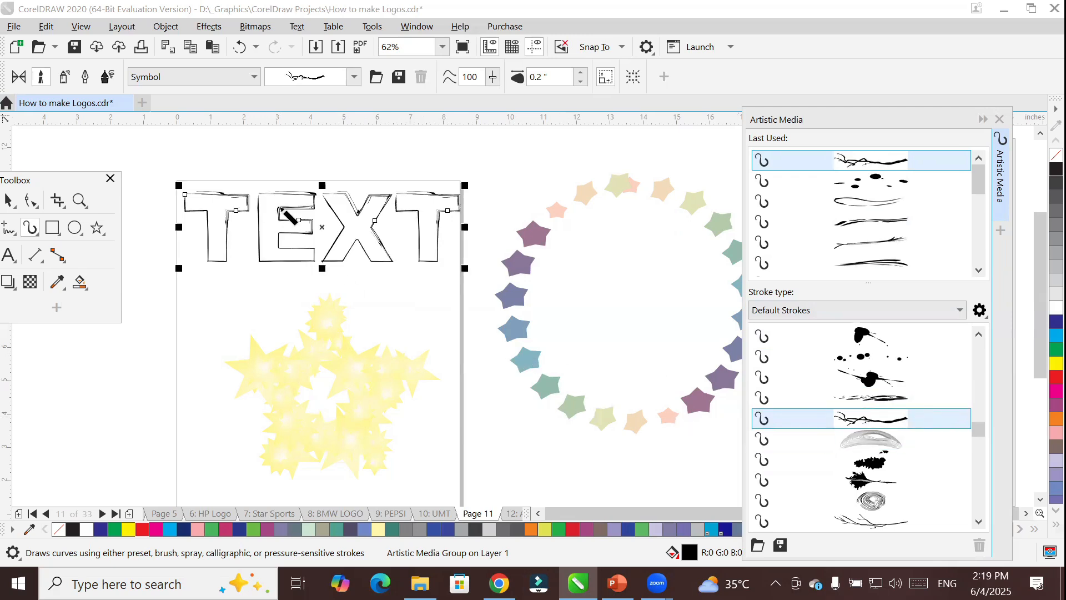
pyautogui.scroll(4, 281, 209)
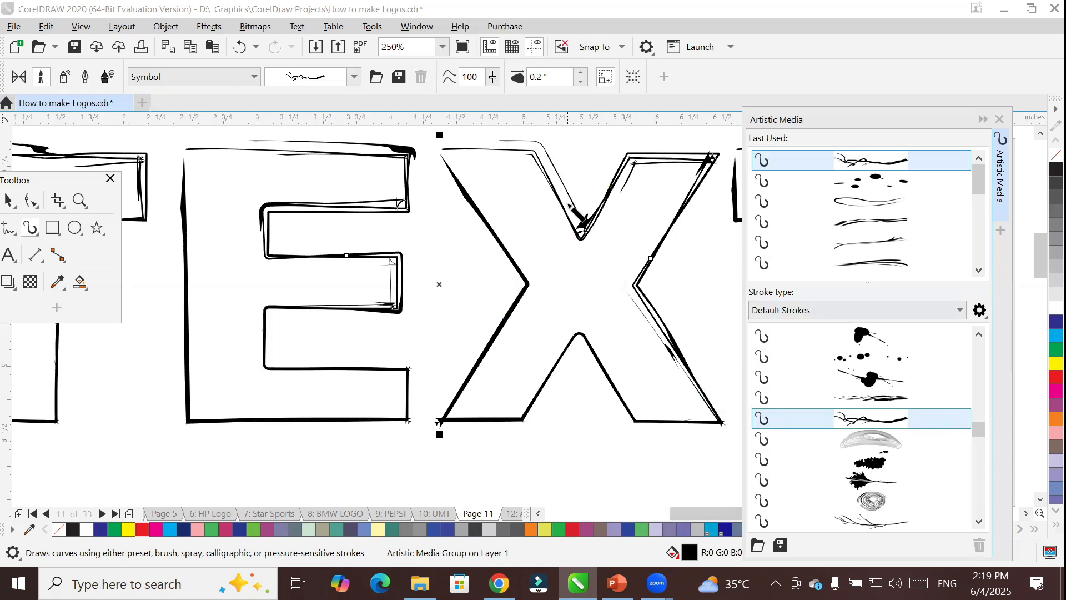
pyautogui.scroll(-5, 572, 211)
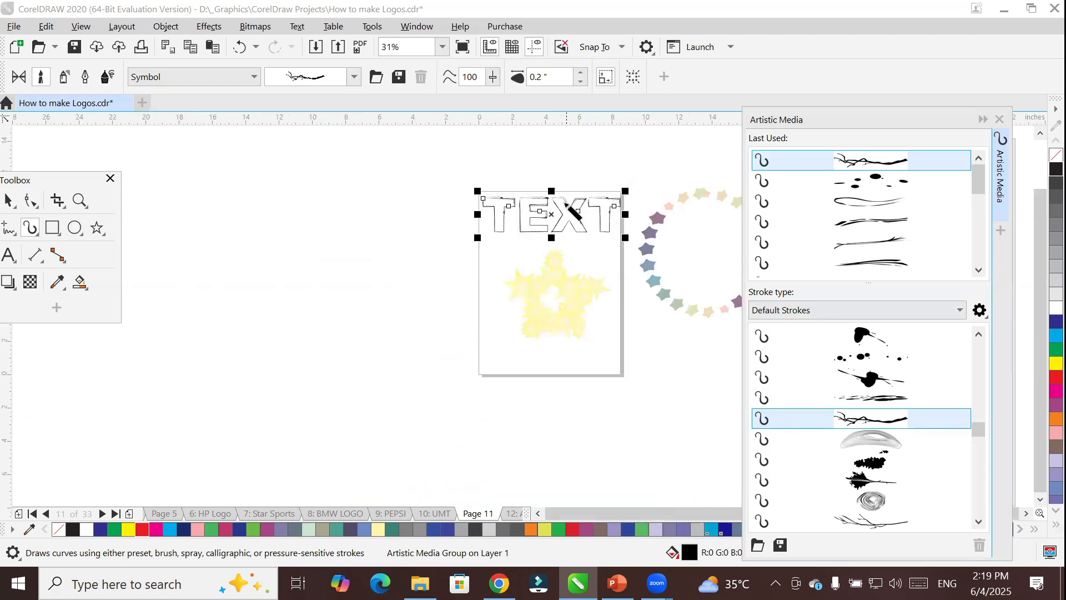
# Draw a rectangle about 9.3 by 11.45 inches beside the page and remove its fill.
pyautogui.click(52, 227)
pyautogui.moveTo(234, 195); pyautogui.dragTo(389, 387)
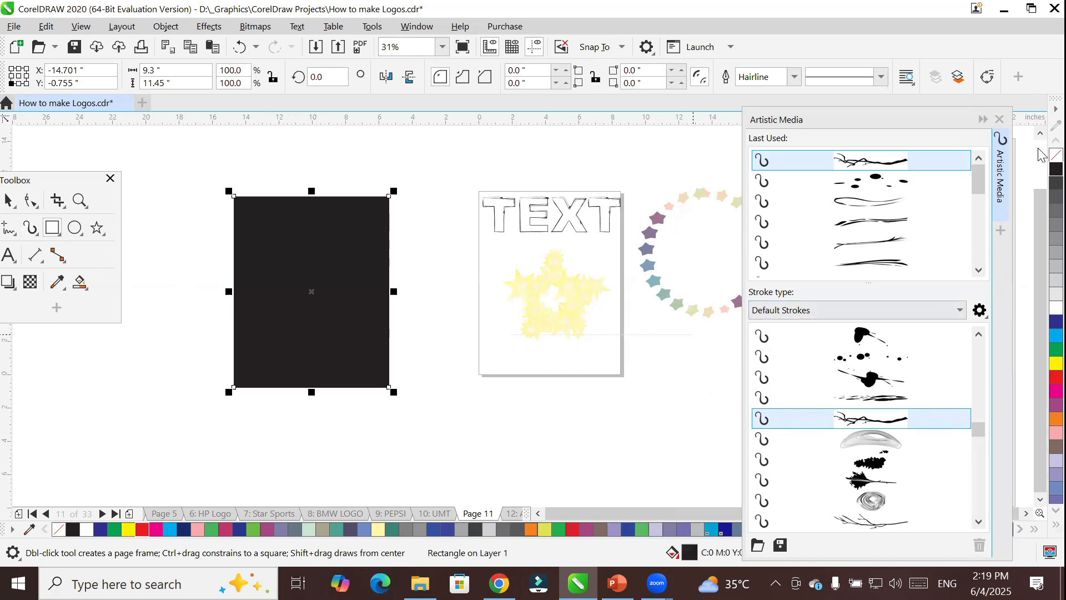
pyautogui.click(1055, 156)
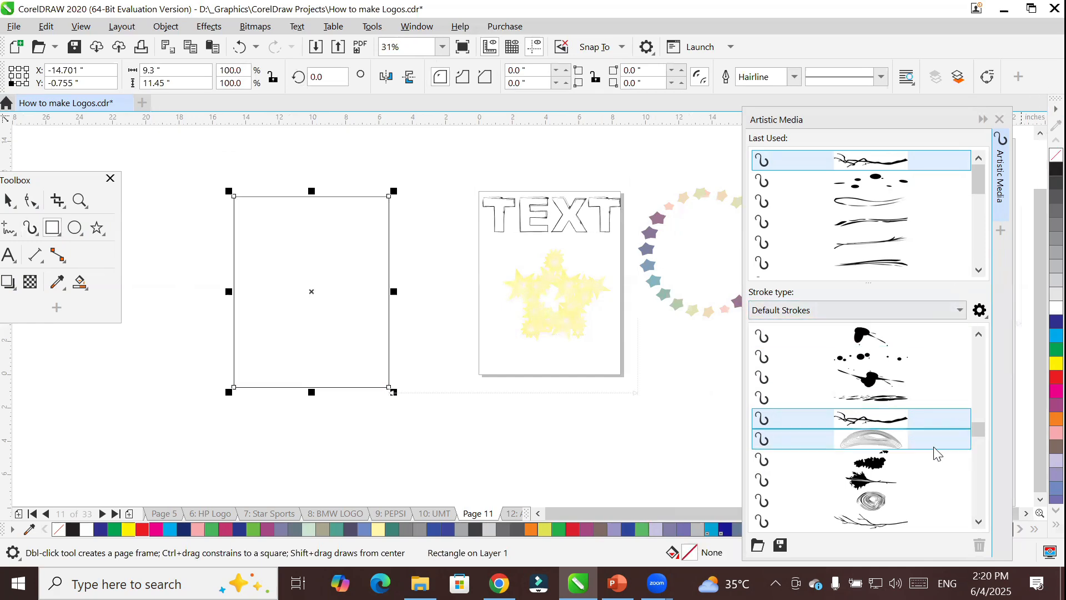
# Try the gnarled branch and bare twig Symbol strokes on the rectangle, finishing with the feathery leaf stroke.
pyautogui.click(909, 422)
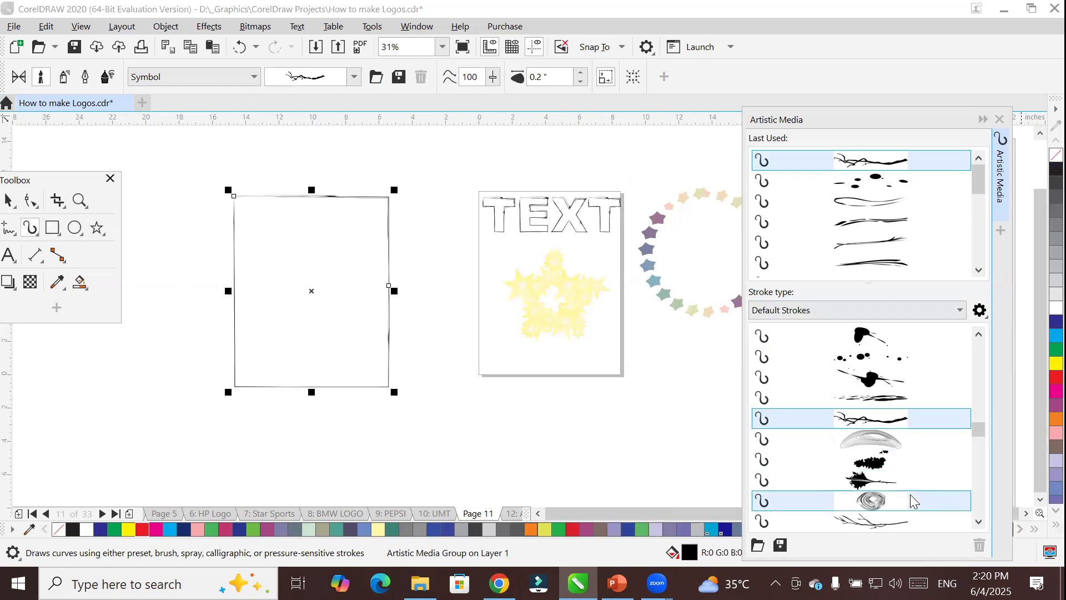
pyautogui.click(872, 521)
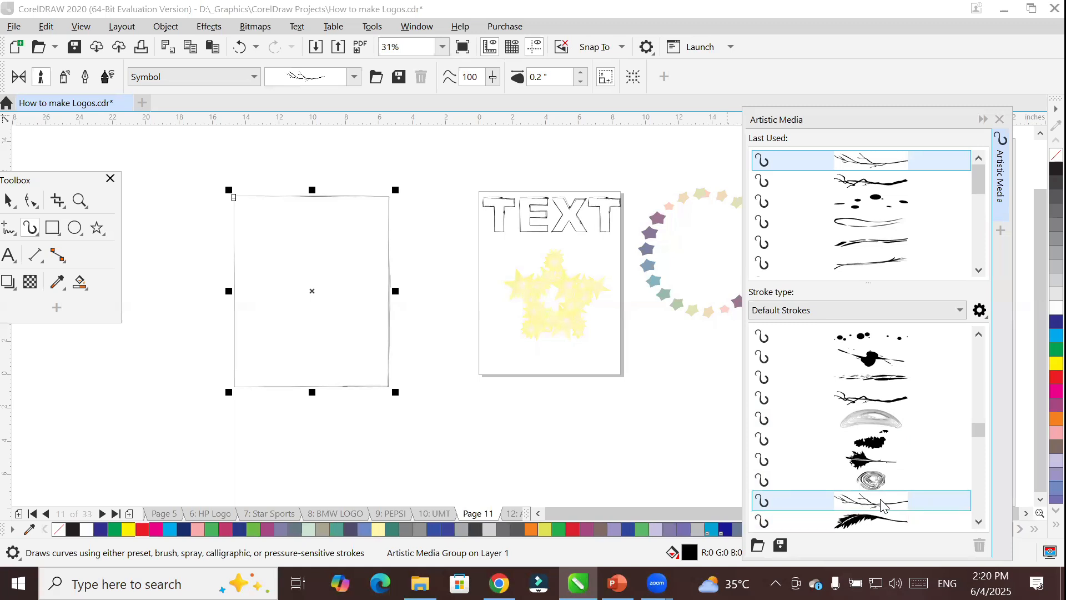
pyautogui.click(979, 521)
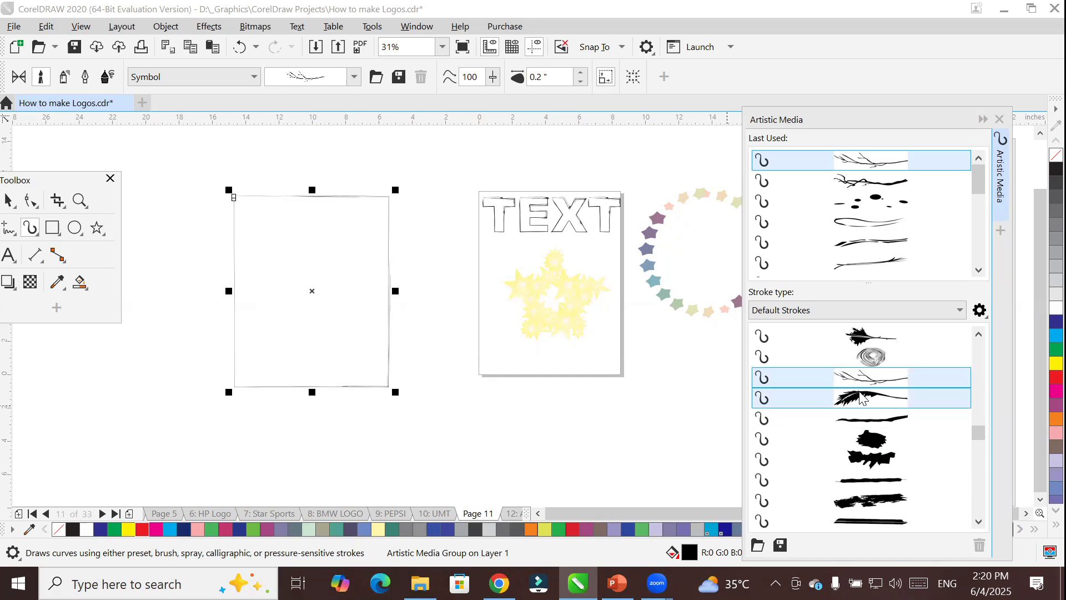
pyautogui.click(859, 394)
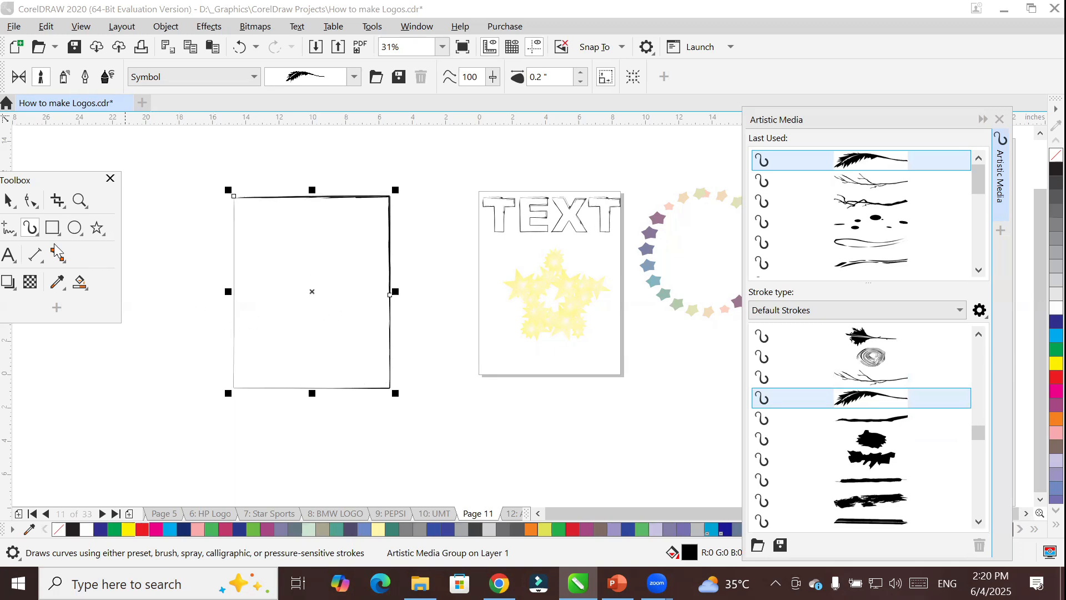
# Draw several separate freehand curves of varying length inside the rectangle with the feathery leaf Symbol brush.
pyautogui.moveTo(315, 385)
pyautogui.mouseDown()
pyautogui.moveTo(333, 328)
pyautogui.moveTo(355, 303)
pyautogui.mouseUp()
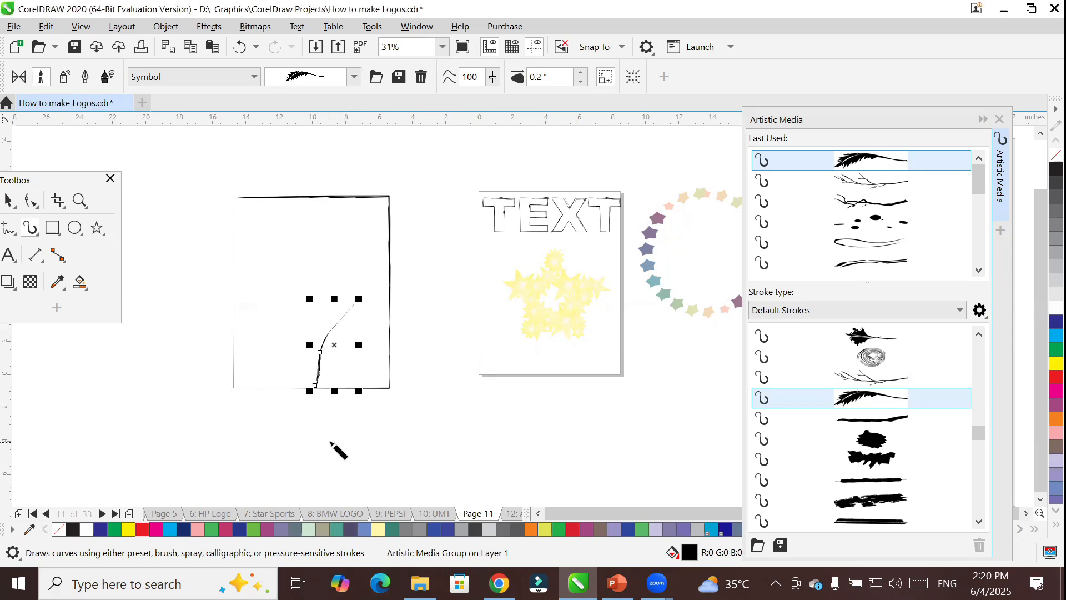
pyautogui.scroll(3, 315, 397)
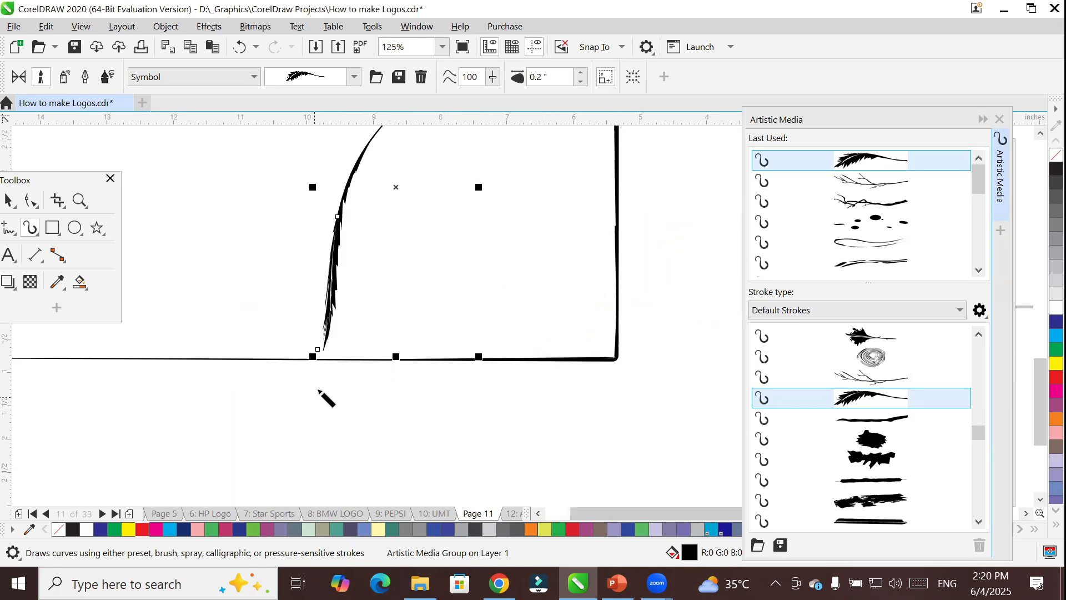
pyautogui.scroll(-2, 356, 269)
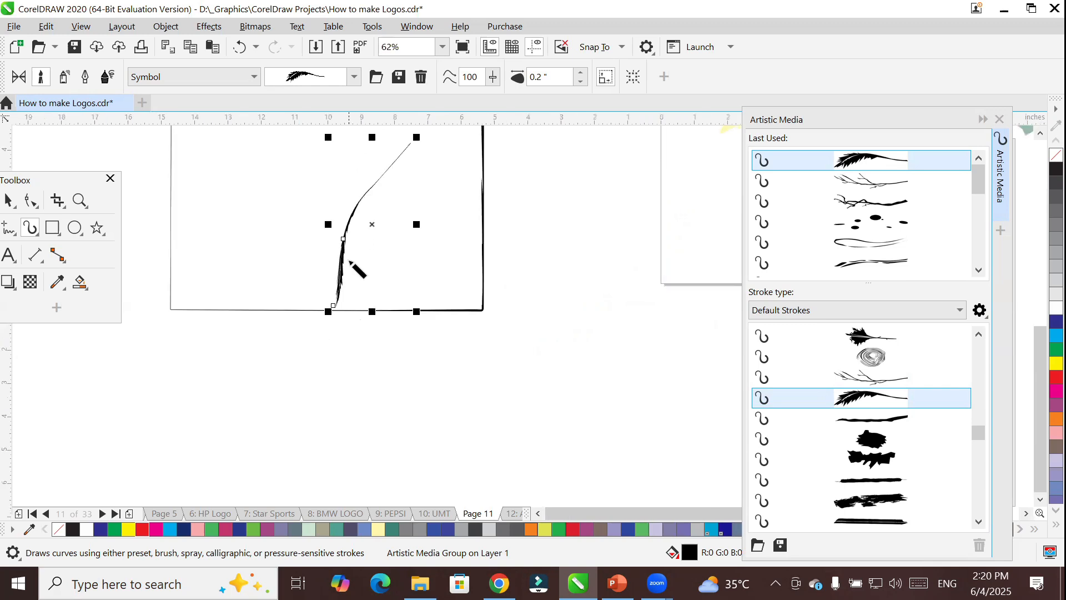
pyautogui.moveTo(297, 153)
pyautogui.mouseDown()
pyautogui.moveTo(256, 214)
pyautogui.moveTo(240, 290)
pyautogui.mouseUp()
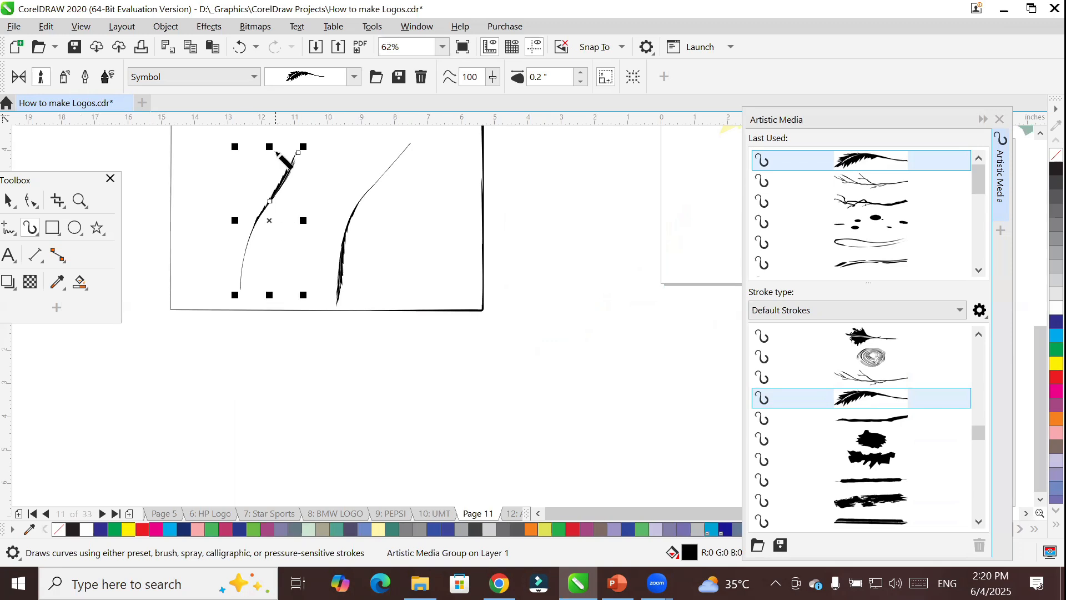
pyautogui.moveTo(324, 177); pyautogui.dragTo(314, 220)
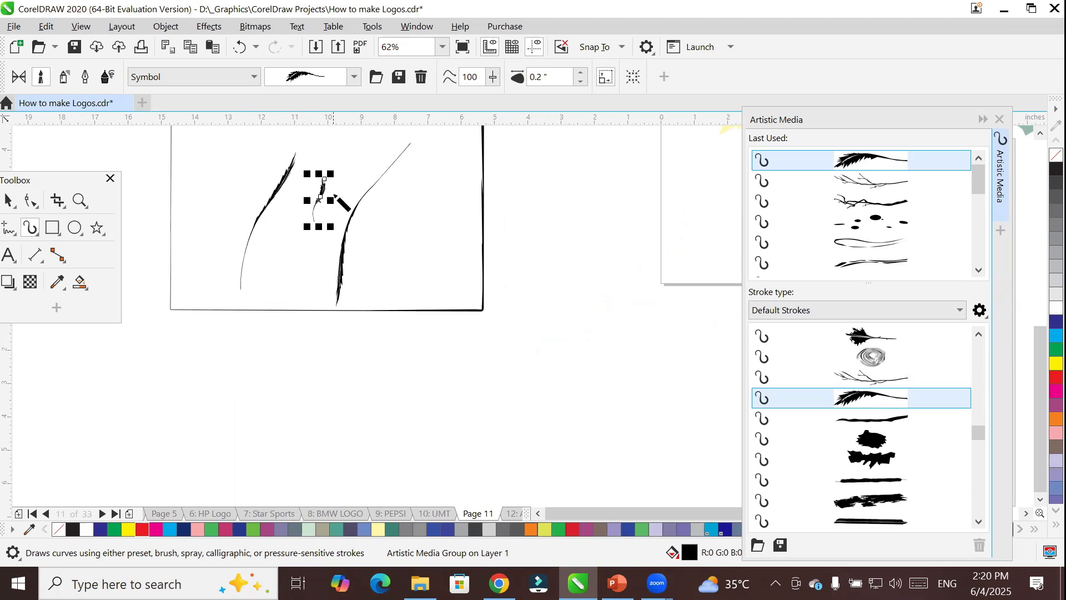
pyautogui.scroll(4, 336, 184)
pyautogui.moveTo(336, 183)
pyautogui.mouseDown()
pyautogui.moveTo(327, 235)
pyautogui.moveTo(367, 229)
pyautogui.moveTo(326, 231)
pyautogui.moveTo(369, 173)
pyautogui.moveTo(373, 182)
pyautogui.mouseUp()
# Draw short feathery leaf strokes radiating from a shared centre to form a plant-like cluster beside the long curved leaf.
pyautogui.moveTo(580, 179); pyautogui.dragTo(560, 260)
pyautogui.moveTo(540, 178); pyautogui.dragTo(557, 240)
pyautogui.moveTo(526, 197); pyautogui.dragTo(560, 240)
pyautogui.moveTo(598, 198)
pyautogui.mouseDown()
pyautogui.moveTo(551, 243)
pyautogui.moveTo(549, 230)
pyautogui.moveTo(611, 228)
pyautogui.mouseUp()
pyautogui.moveTo(517, 244)
pyautogui.mouseDown()
pyautogui.moveTo(562, 233)
pyautogui.moveTo(593, 272)
pyautogui.mouseUp()
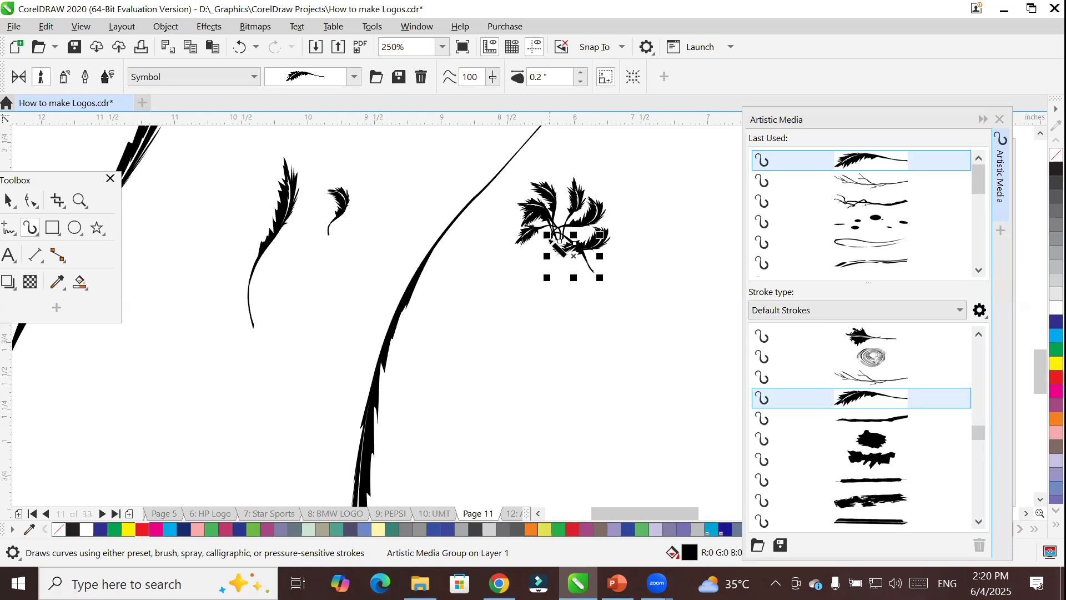
pyautogui.moveTo(508, 286); pyautogui.dragTo(501, 294)
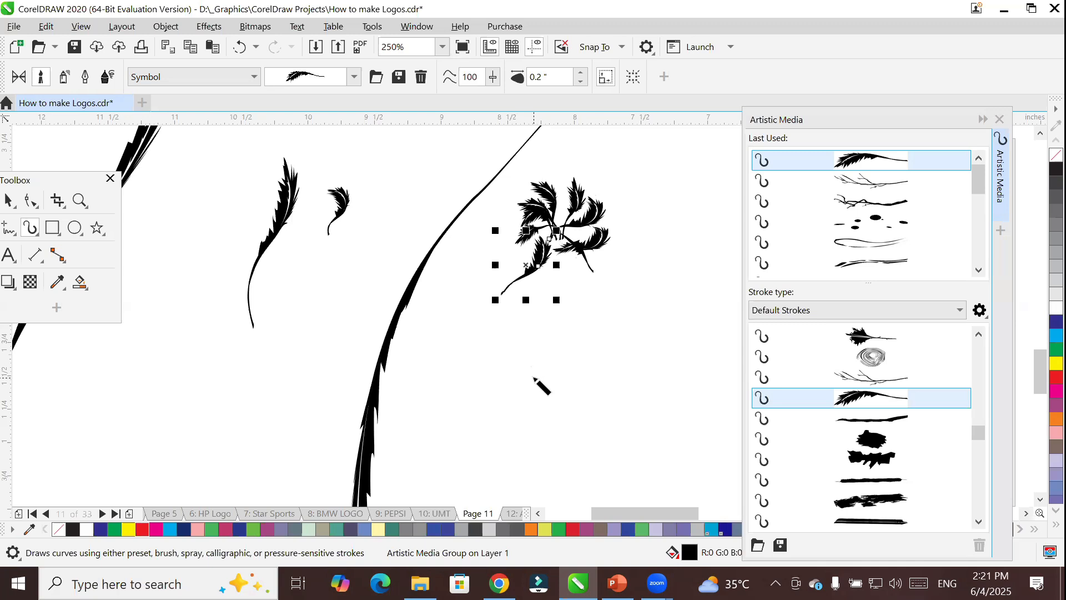
# Draw six drooping feathery leaf strokes that meet at a common point below the first leaf cluster.
pyautogui.moveTo(533, 378); pyautogui.dragTo(579, 300)
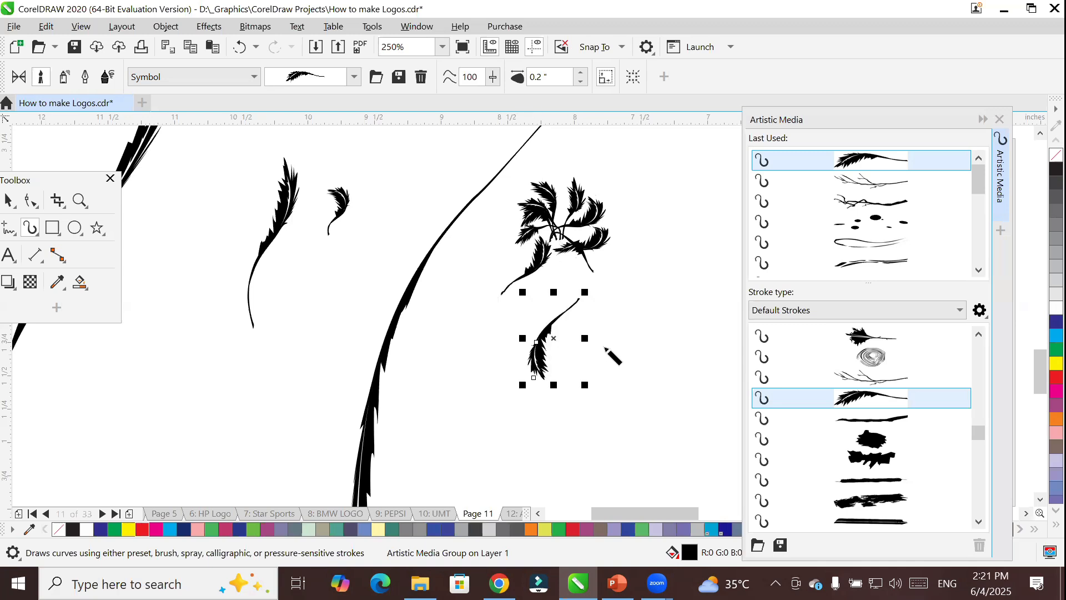
pyautogui.moveTo(609, 380); pyautogui.dragTo(579, 300)
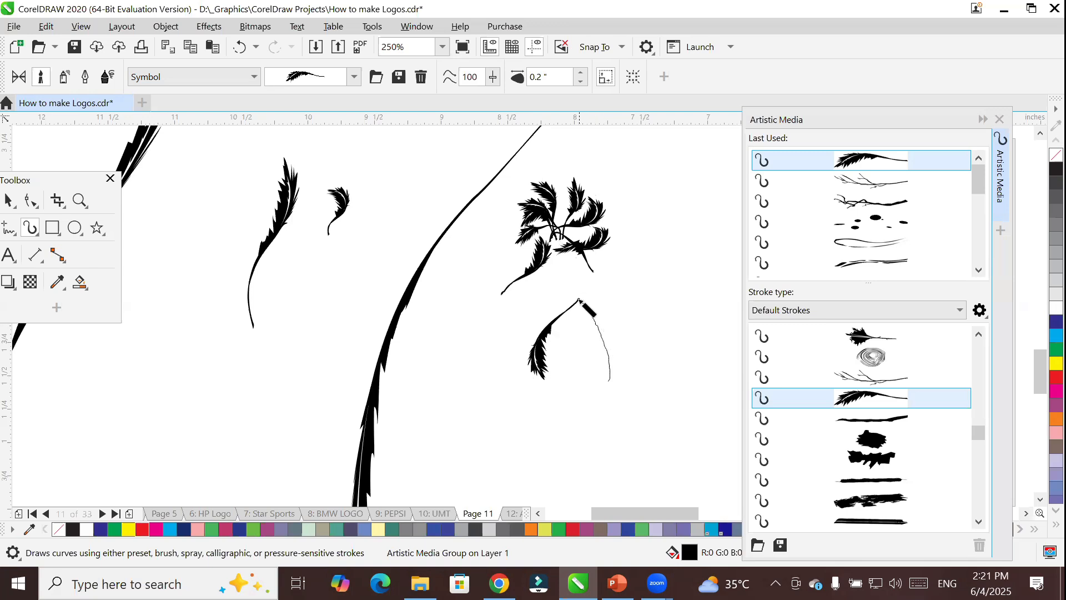
pyautogui.moveTo(649, 358); pyautogui.dragTo(579, 300)
pyautogui.moveTo(663, 332); pyautogui.dragTo(579, 301)
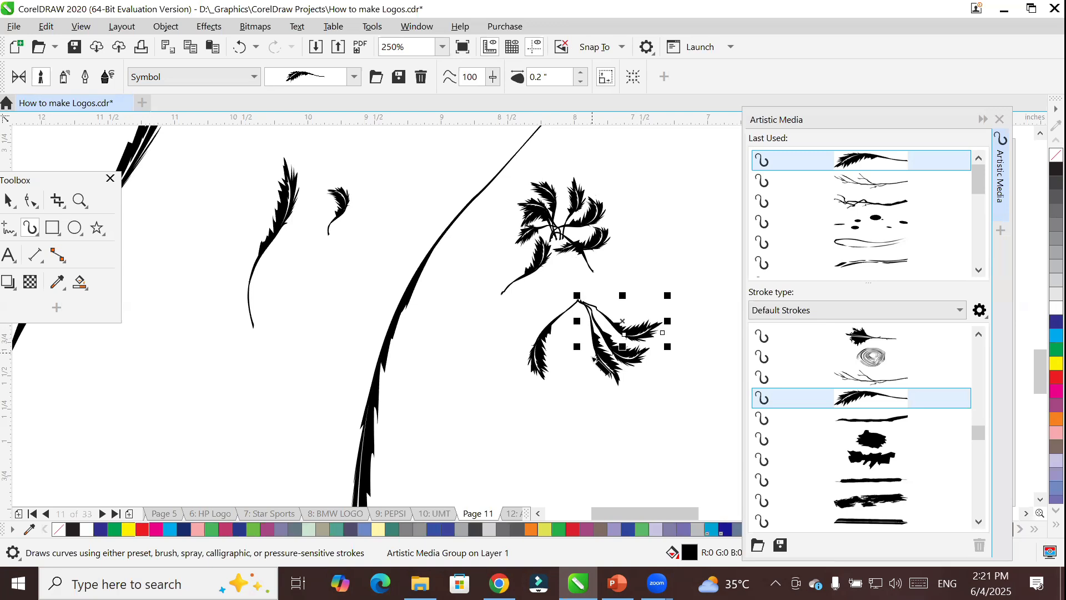
pyautogui.moveTo(577, 390); pyautogui.dragTo(579, 300)
pyautogui.moveTo(495, 369)
pyautogui.mouseDown()
pyautogui.moveTo(519, 324)
pyautogui.moveTo(572, 295)
pyautogui.moveTo(587, 312)
pyautogui.mouseUp()
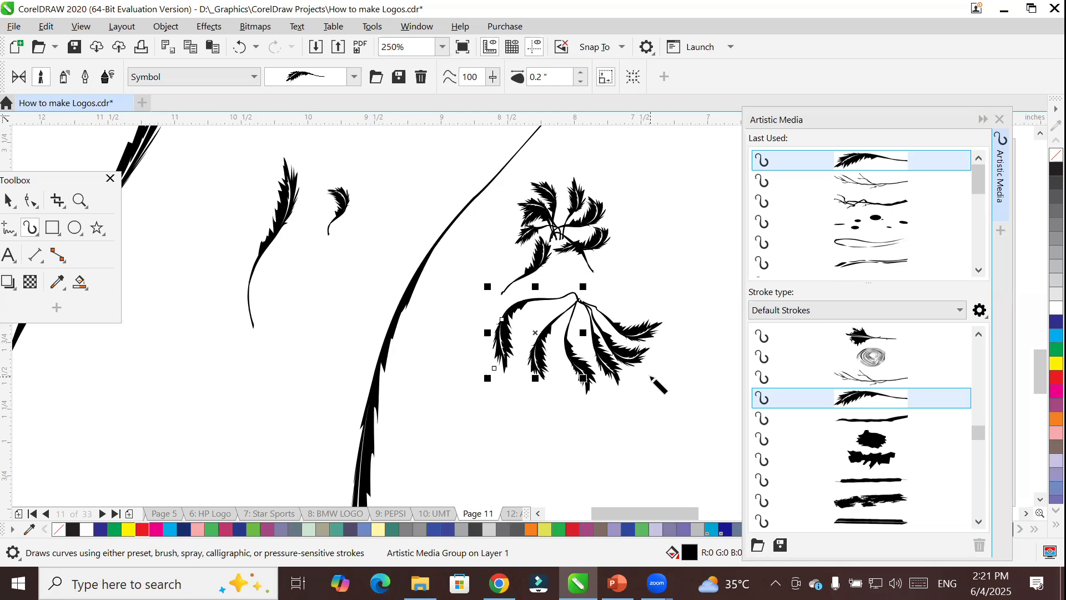
# Draw an ellipse about 0.94 by 0.88 inches and outline it with the feathery leaf stroke, replaced by the bare twig stroke.
pyautogui.click(74, 228)
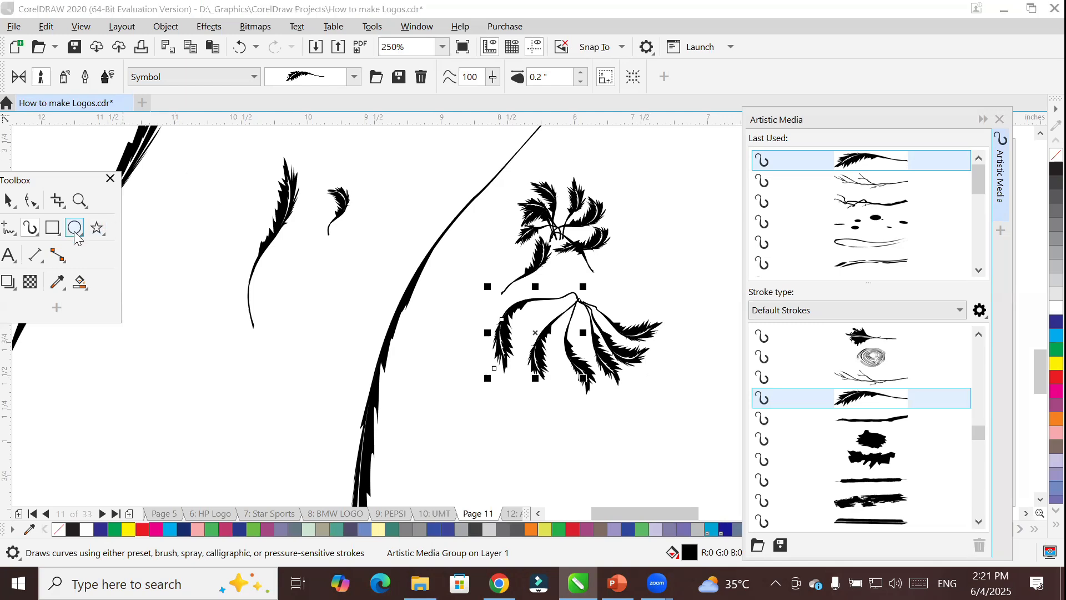
pyautogui.moveTo(160, 337); pyautogui.dragTo(285, 453)
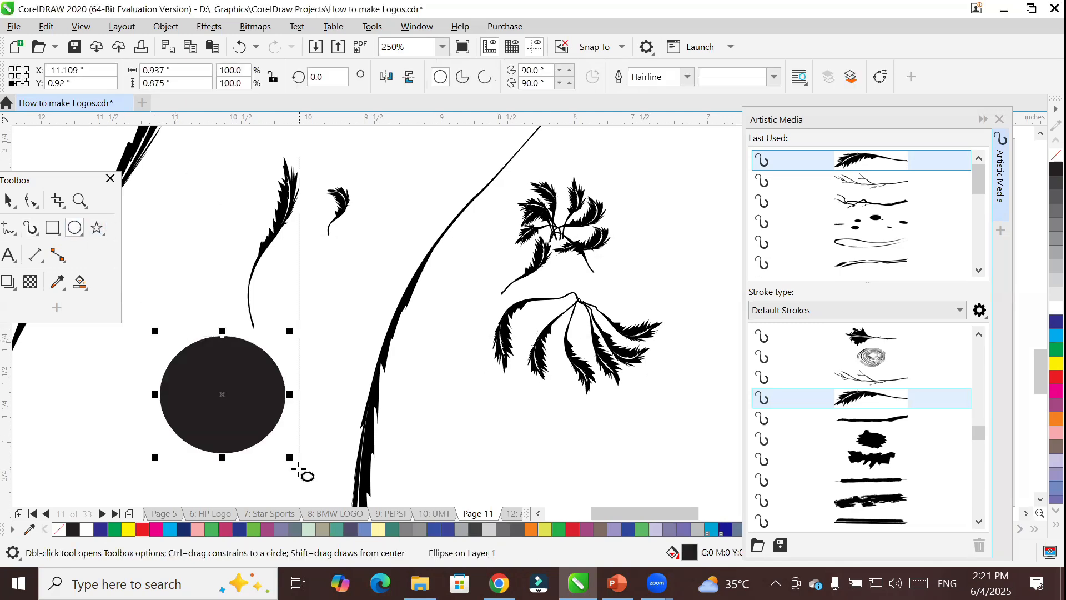
pyautogui.click(873, 397)
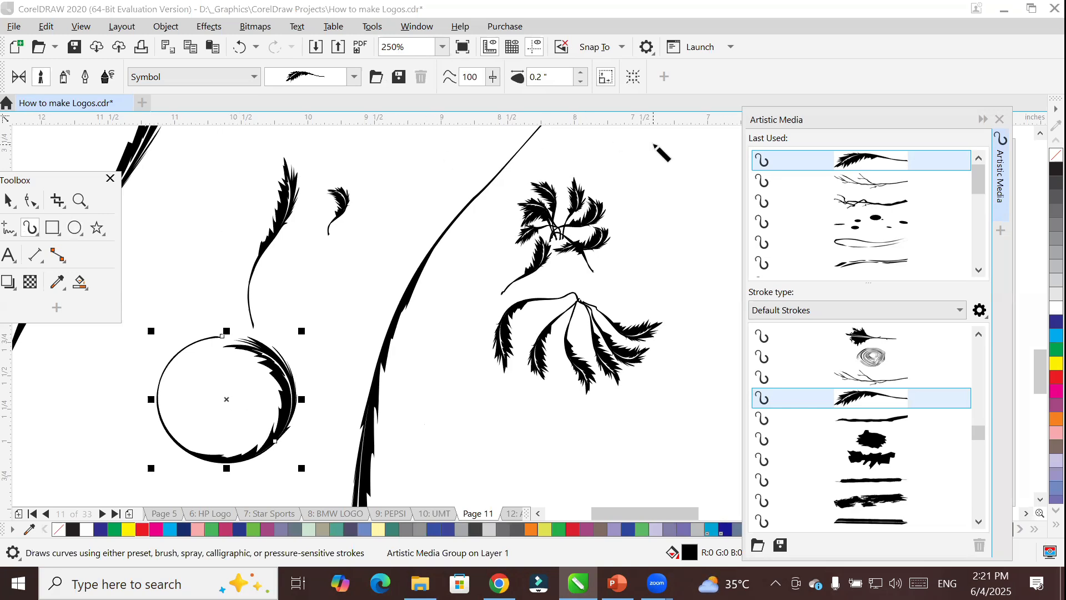
pyautogui.click(867, 383)
# Draw a single bare twig below the drooping leaves and a bush of twigs sharing one base beside the upper leaf cluster.
pyautogui.moveTo(583, 482); pyautogui.dragTo(626, 398)
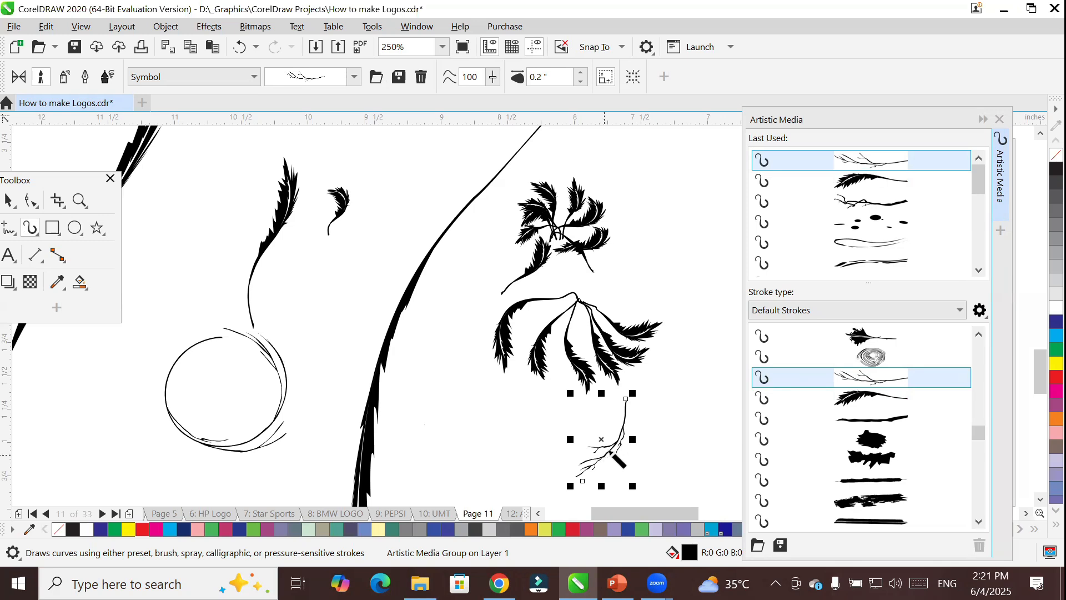
pyautogui.moveTo(708, 149)
pyautogui.mouseDown()
pyautogui.moveTo(673, 192)
pyautogui.moveTo(656, 248)
pyautogui.mouseUp()
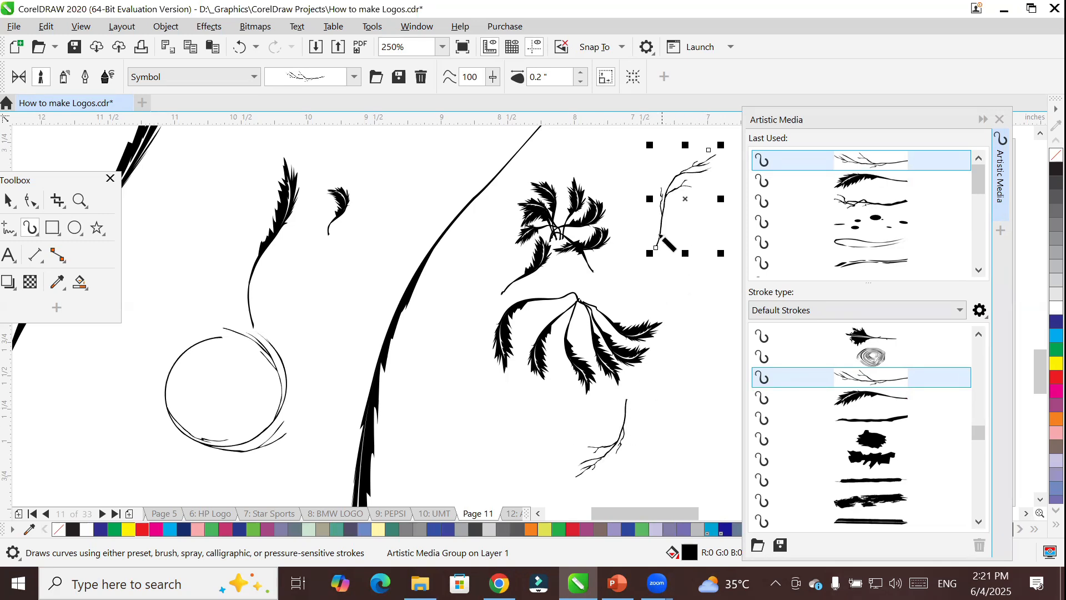
pyautogui.moveTo(633, 141); pyautogui.dragTo(661, 245)
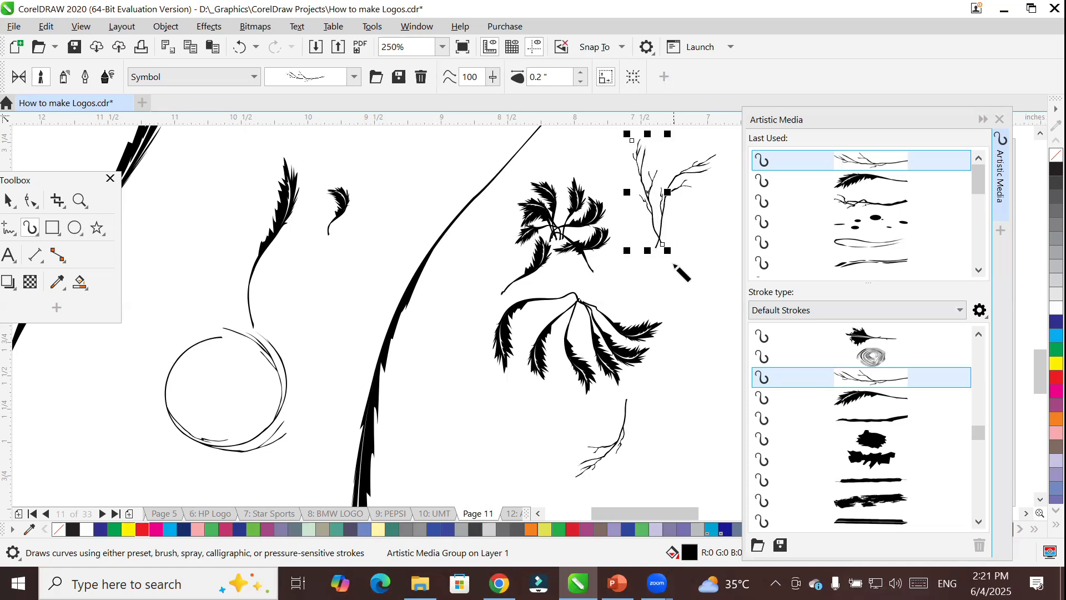
pyautogui.moveTo(681, 136); pyautogui.dragTo(655, 256)
pyautogui.moveTo(611, 150); pyautogui.dragTo(659, 253)
pyautogui.moveTo(732, 165); pyautogui.dragTo(661, 247)
pyautogui.moveTo(601, 182)
pyautogui.mouseDown()
pyautogui.moveTo(647, 220)
pyautogui.moveTo(658, 242)
pyautogui.mouseUp()
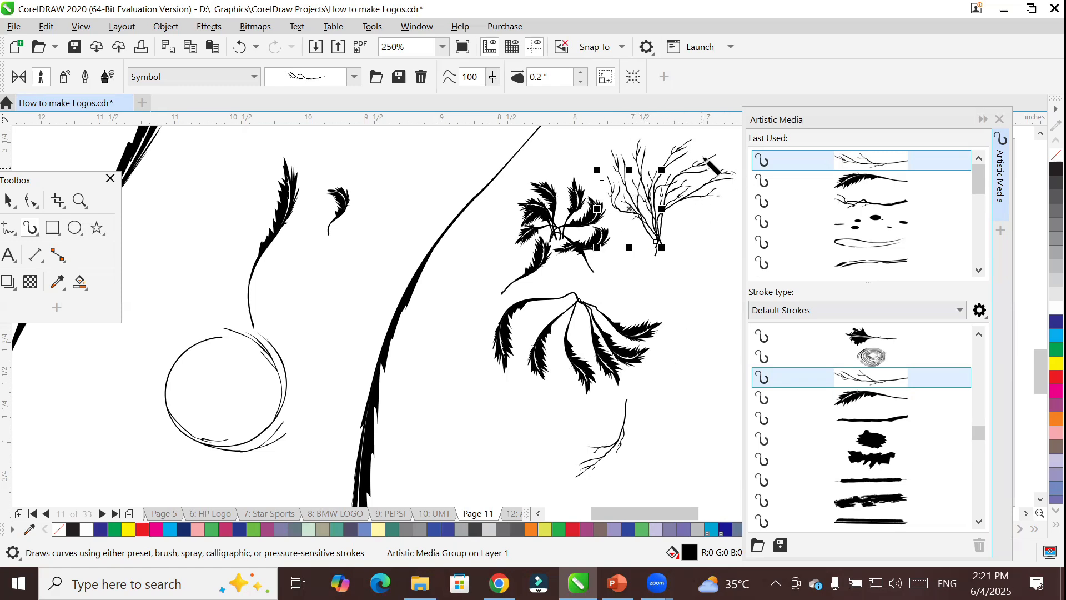
pyautogui.scroll(2, 702, 138)
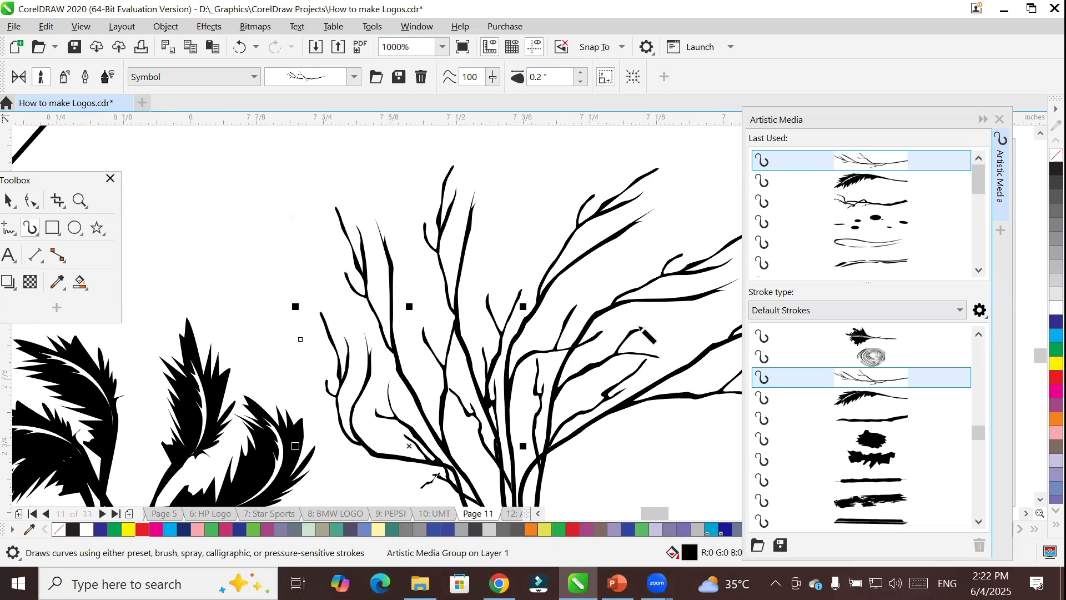
# Apply the ragged dry-brush Texture stroke to the last drawn twig, and paint another short curve with it above the leaf cluster.
pyautogui.scroll(-2, 848, 395)
pyautogui.scroll(-1, 848, 395)
pyautogui.scroll(-1, 848, 395)
pyautogui.scroll(-1, 848, 395)
pyautogui.scroll(-1, 848, 395)
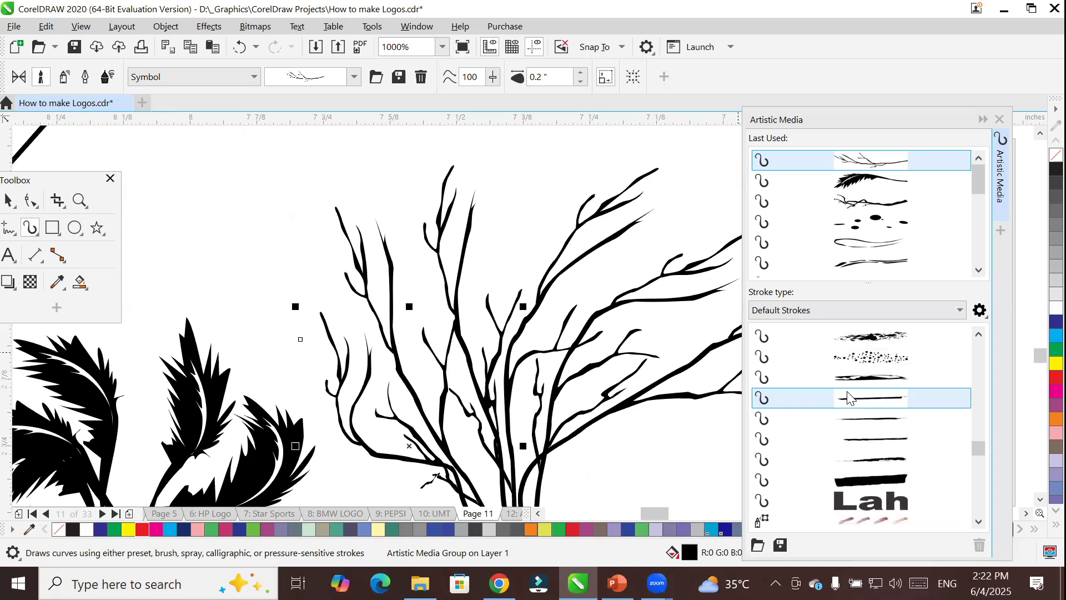
pyautogui.scroll(1, 848, 395)
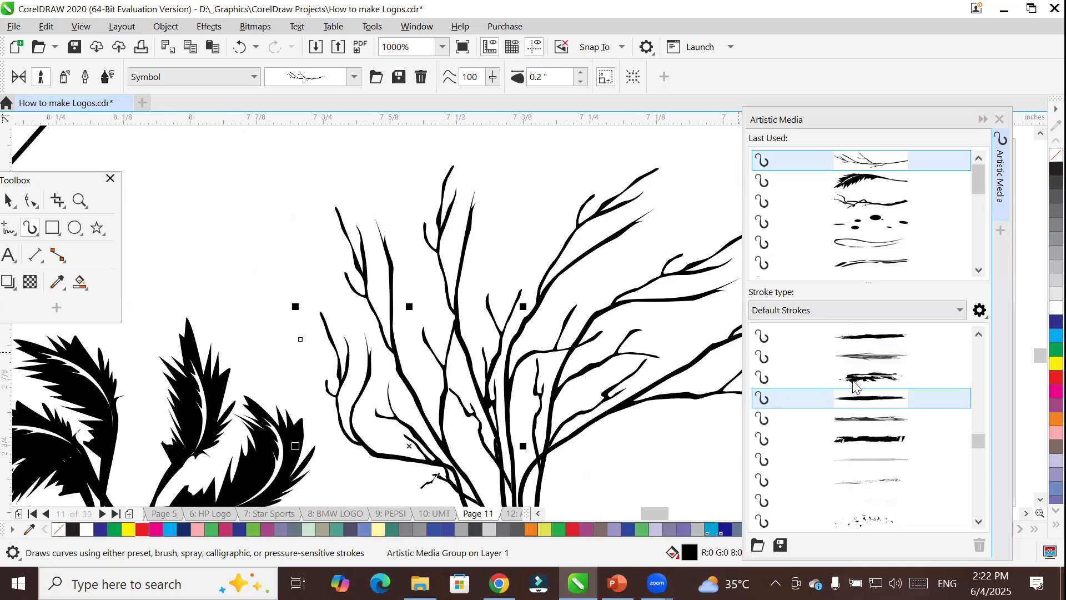
pyautogui.click(854, 381)
pyautogui.moveTo(215, 164); pyautogui.dragTo(291, 311)
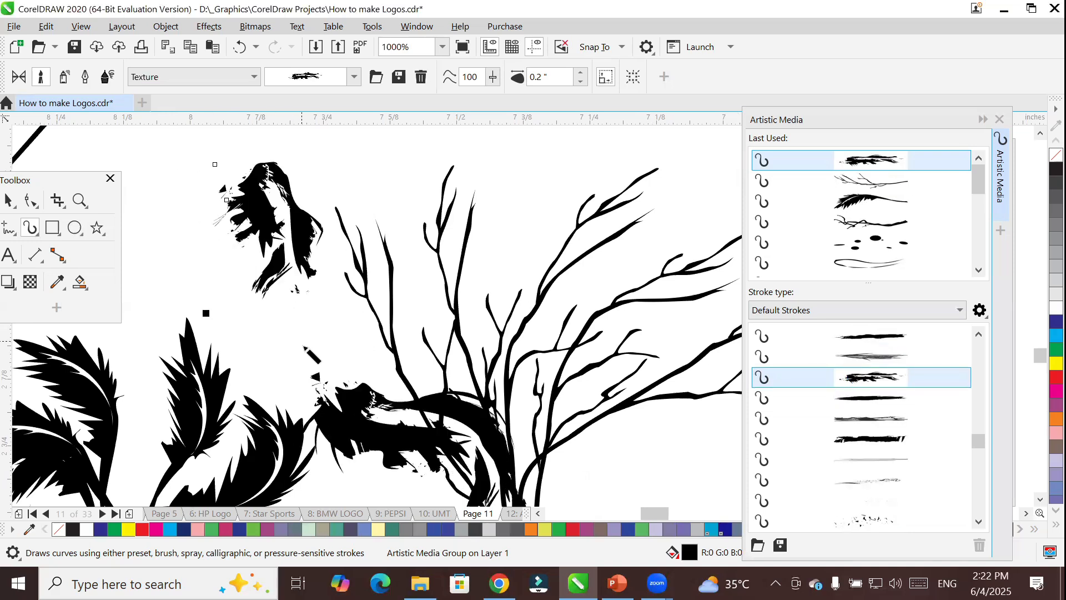
# Draw a wavy freehand curve about 22.5 by 9.3 inches below the pages and apply the thin sketchy Texture stroke to it.
pyautogui.scroll(-5, 342, 242)
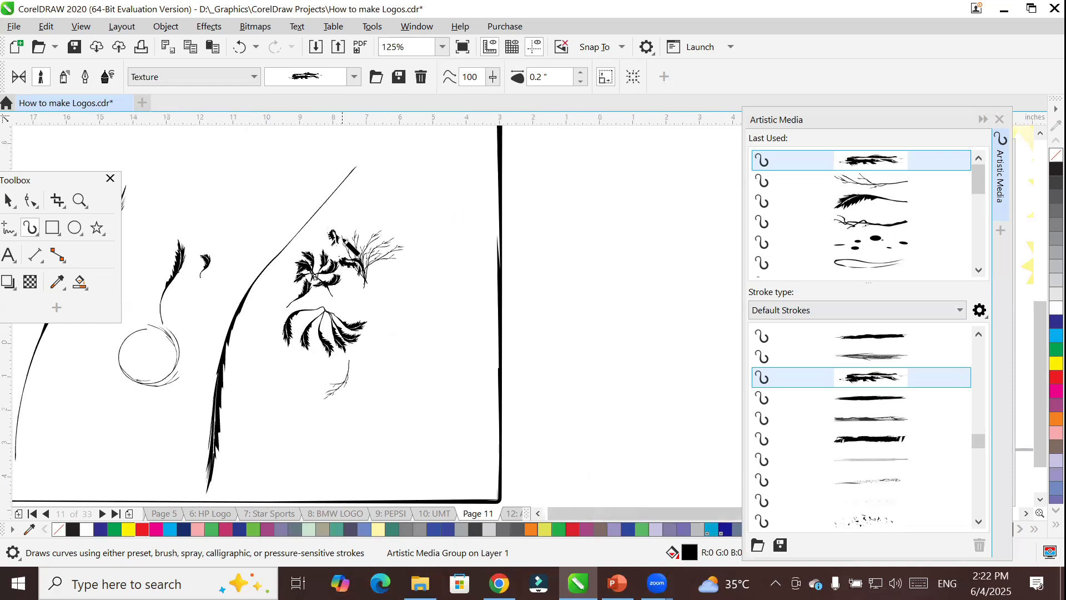
pyautogui.scroll(-3, 340, 239)
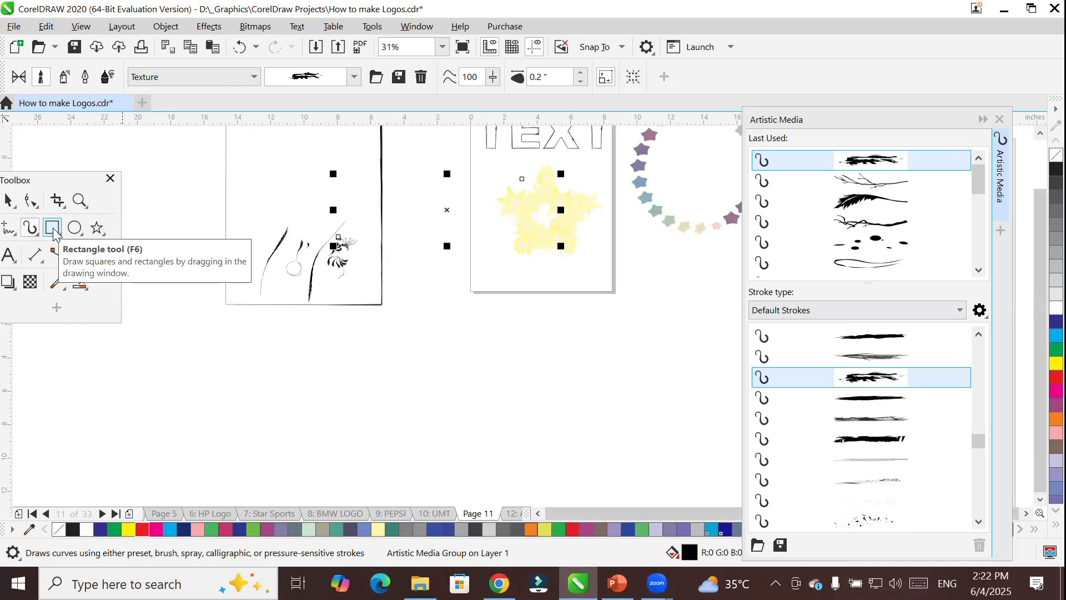
pyautogui.click(8, 230)
pyautogui.moveTo(200, 426)
pyautogui.mouseDown()
pyautogui.moveTo(242, 396)
pyautogui.moveTo(322, 390)
pyautogui.moveTo(404, 343)
pyautogui.moveTo(502, 317)
pyautogui.moveTo(575, 271)
pyautogui.mouseUp()
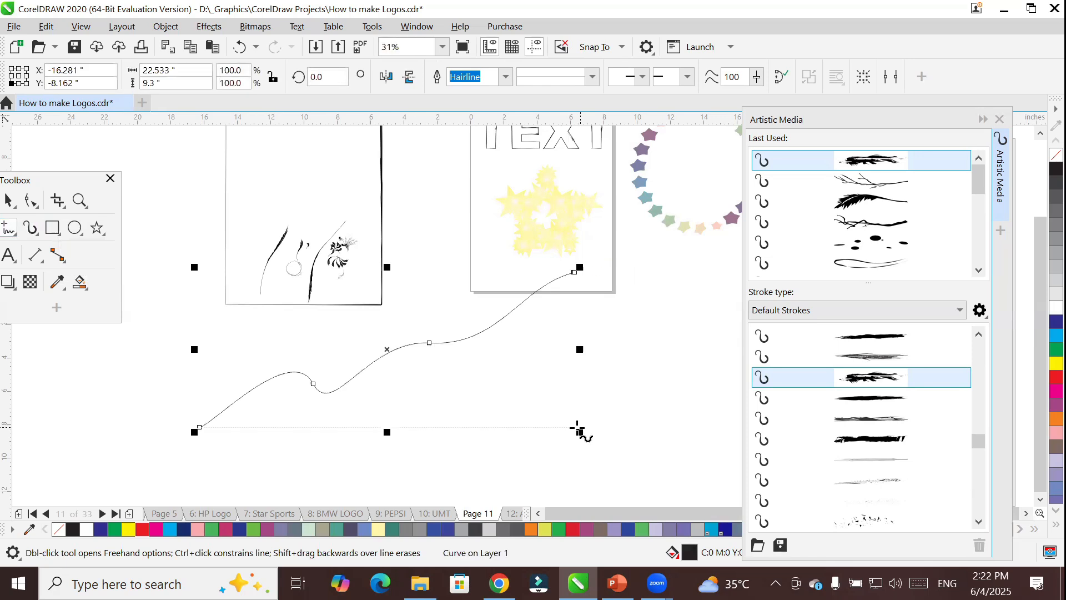
pyautogui.click(916, 355)
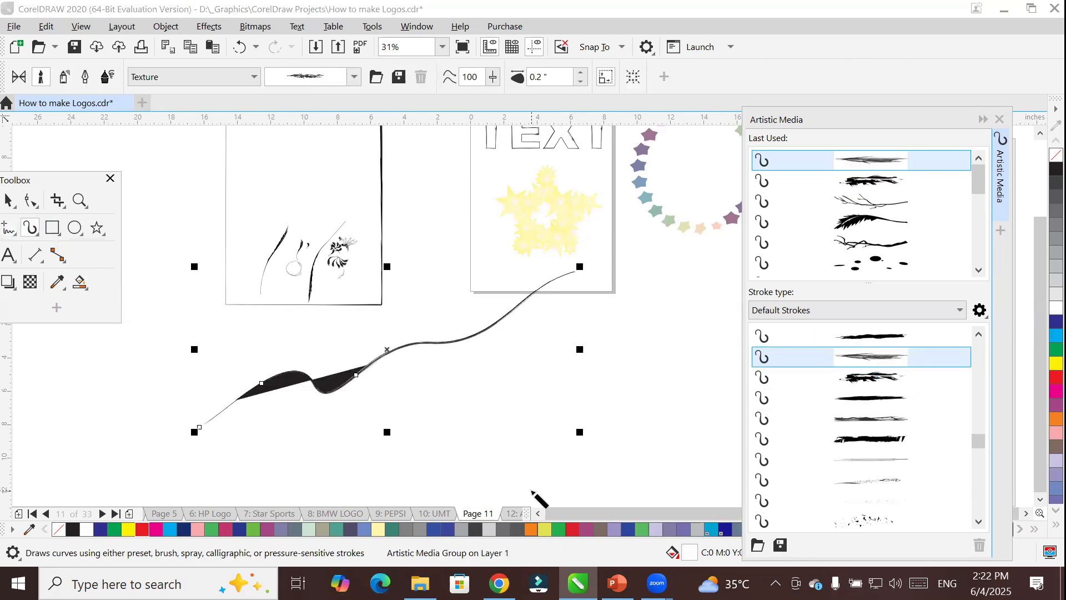
# Paint a second long curve below the wavy one, try other Texture strokes on it, and apply the feathery leaf Symbol stroke.
pyautogui.moveTo(659, 297)
pyautogui.mouseDown()
pyautogui.moveTo(620, 339)
pyautogui.moveTo(429, 421)
pyautogui.moveTo(385, 472)
pyautogui.mouseUp()
pyautogui.click(861, 379)
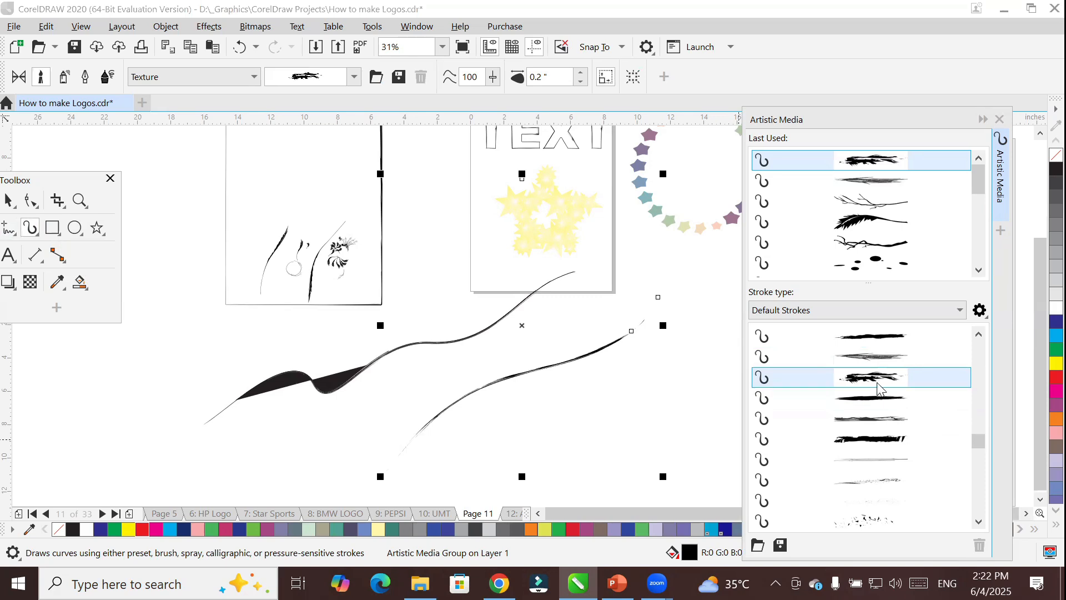
pyautogui.click(887, 357)
pyautogui.scroll(3, 855, 399)
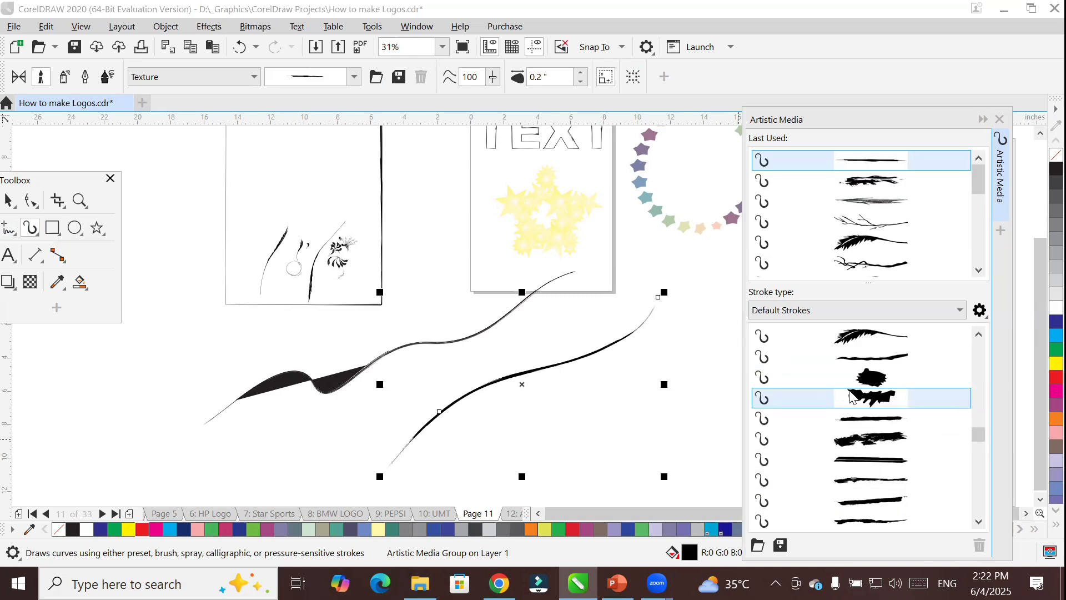
pyautogui.click(875, 339)
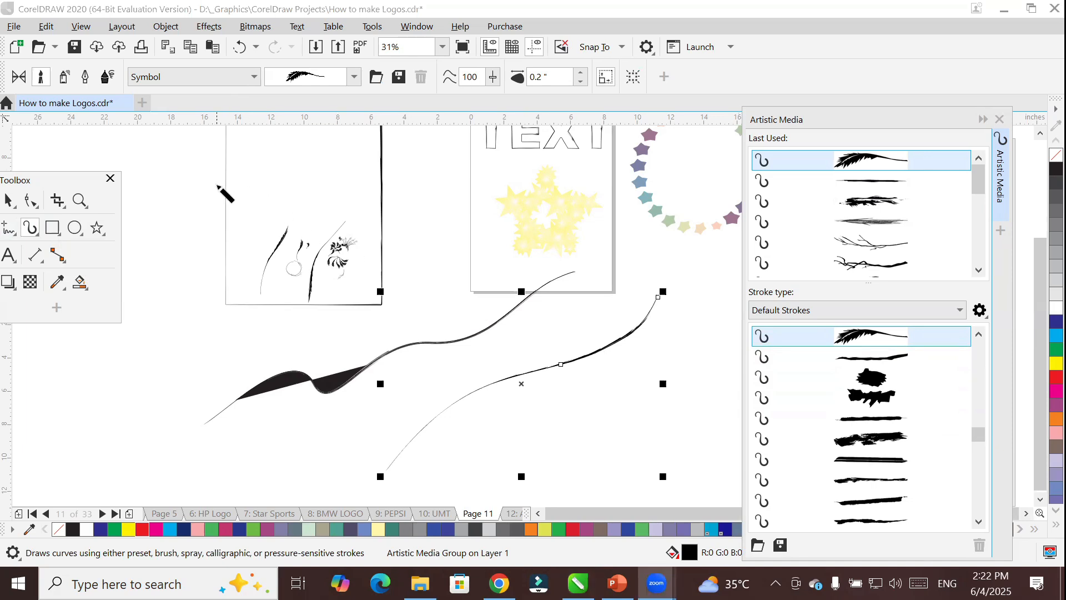
# Paint a slanted stroke outside the page beside its left edge and turn it into a row of Easter eggs with the Objects spray.
pyautogui.moveTo(214, 163); pyautogui.dragTo(156, 315)
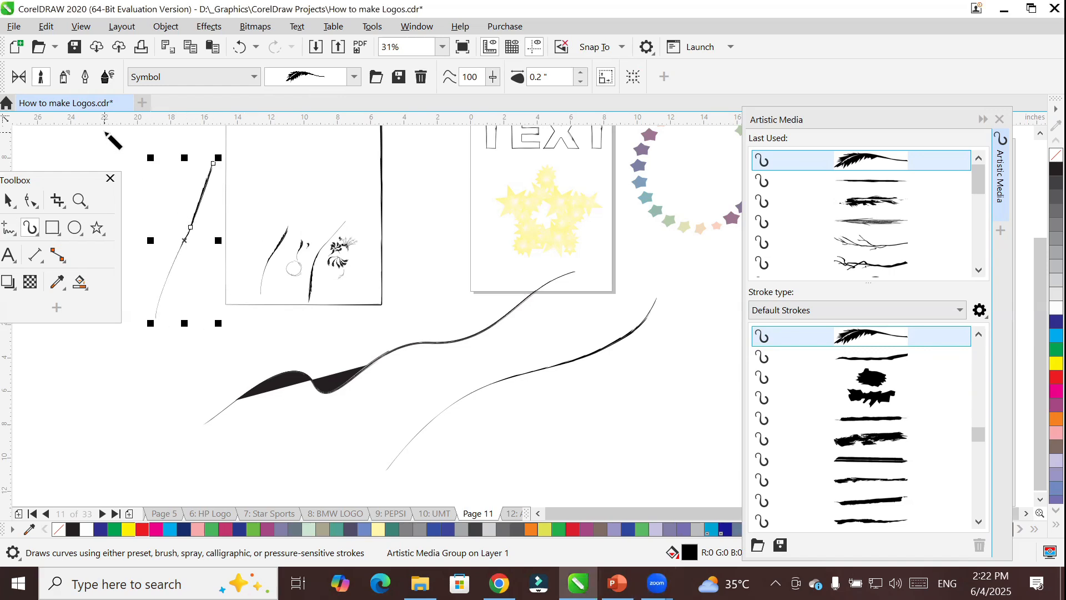
pyautogui.scroll(-1, 893, 377)
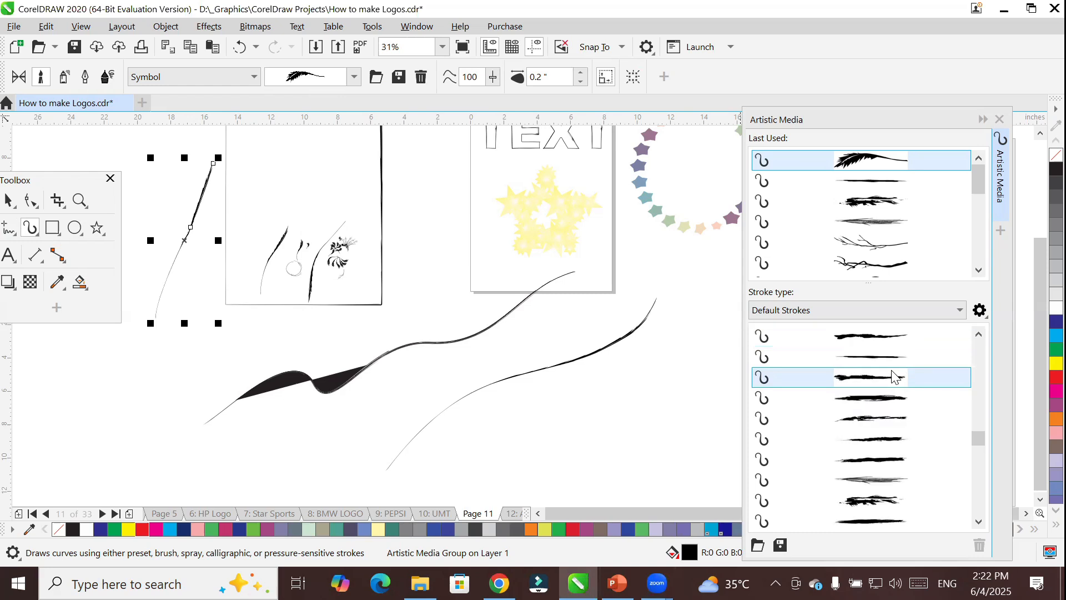
pyautogui.scroll(-2, 890, 377)
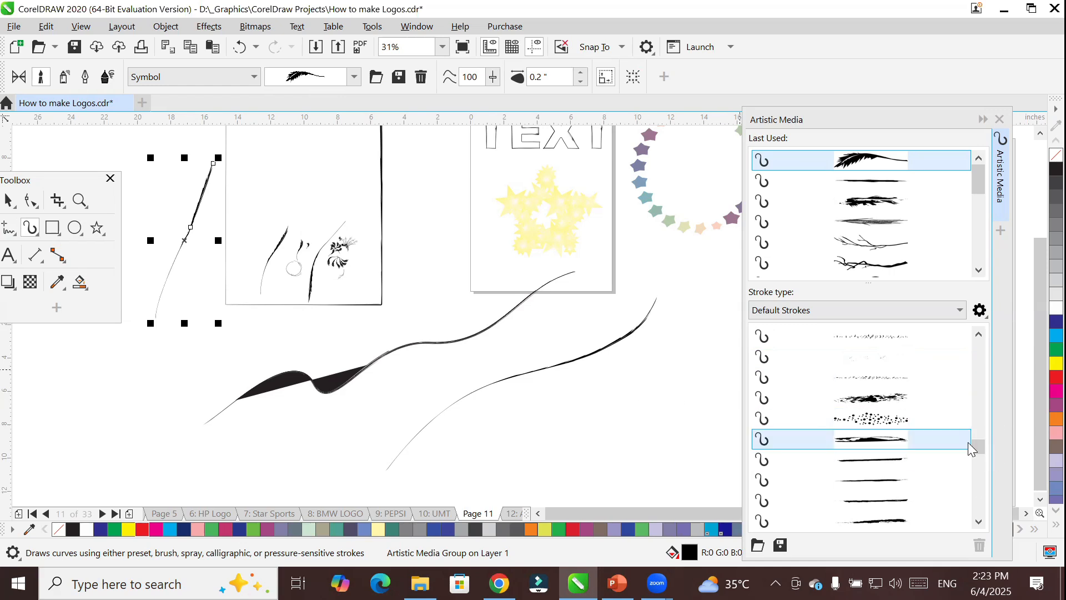
pyautogui.moveTo(977, 445); pyautogui.dragTo(981, 486)
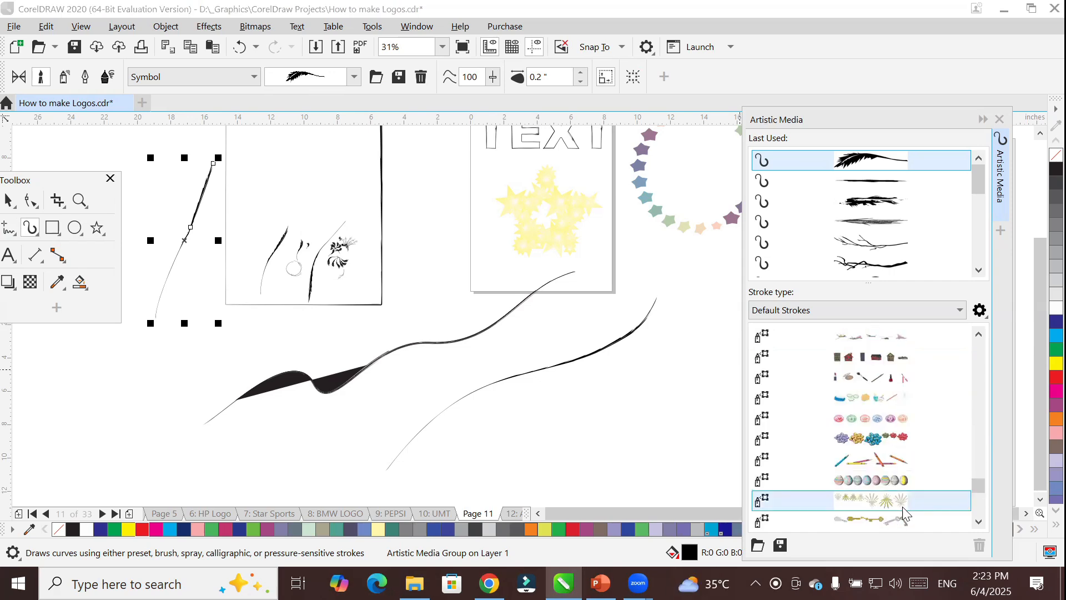
pyautogui.click(873, 481)
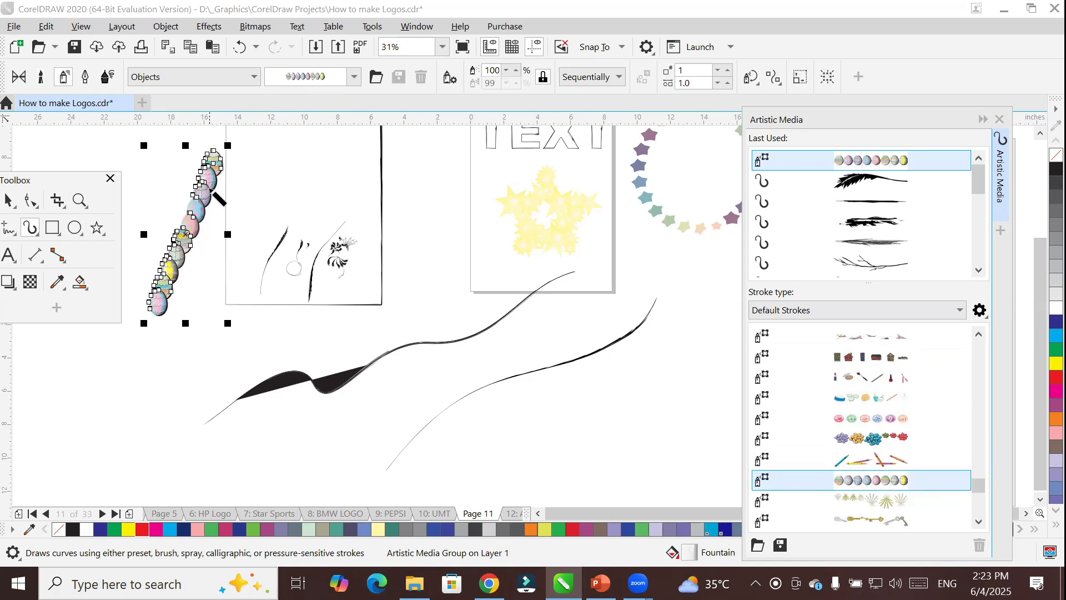
# Paint two short feathery leaf curves beside the long ones, and try gift bow and round icon sprays before applying spa items to the second.
pyautogui.moveTo(678, 345)
pyautogui.mouseDown()
pyautogui.moveTo(535, 426)
pyautogui.moveTo(703, 377)
pyautogui.mouseUp()
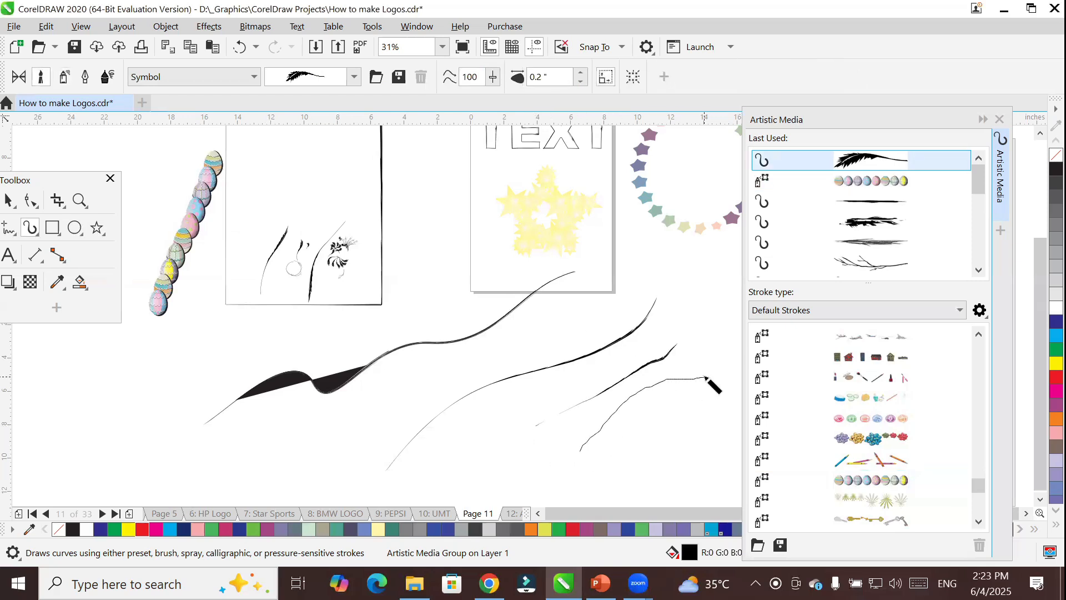
pyautogui.click(874, 439)
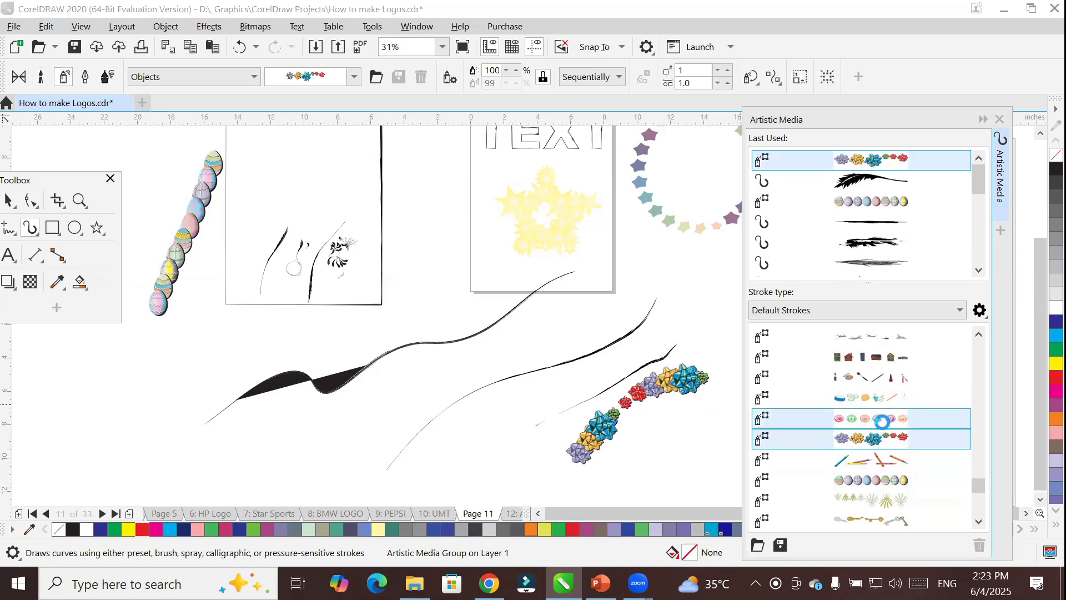
pyautogui.click(883, 426)
pyautogui.click(888, 404)
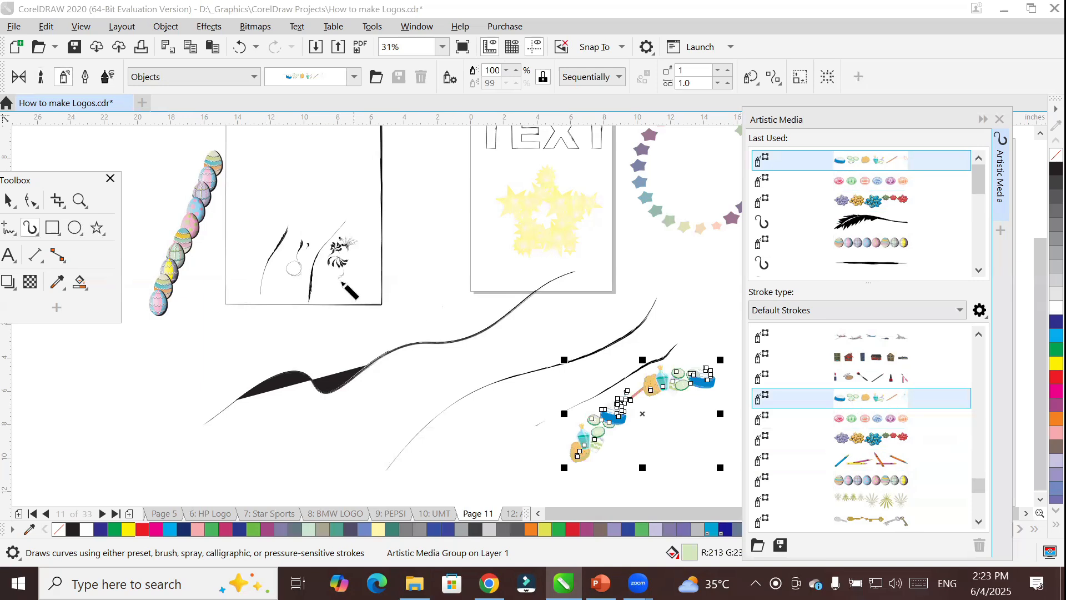
# Draw an ellipse about 9.43 by 9.32 inches over the leaf drawings, apply the round icon spray, and replace it with the colored pencils spray.
pyautogui.press('F7')
pyautogui.moveTo(261, 163)
pyautogui.mouseDown()
pyautogui.moveTo(333, 257)
pyautogui.moveTo(419, 321)
pyautogui.mouseUp()
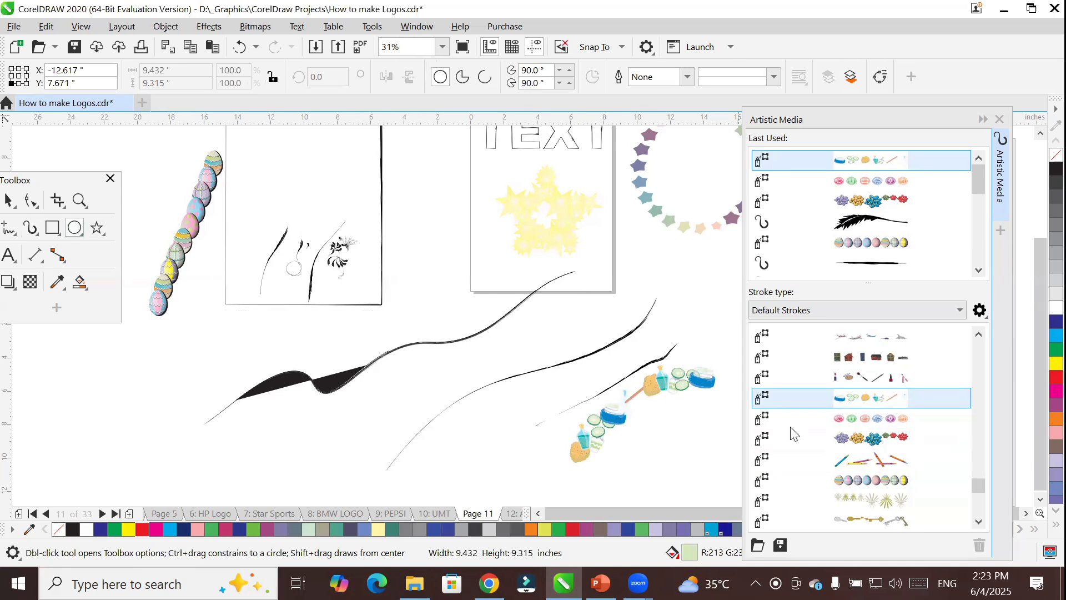
pyautogui.click(876, 427)
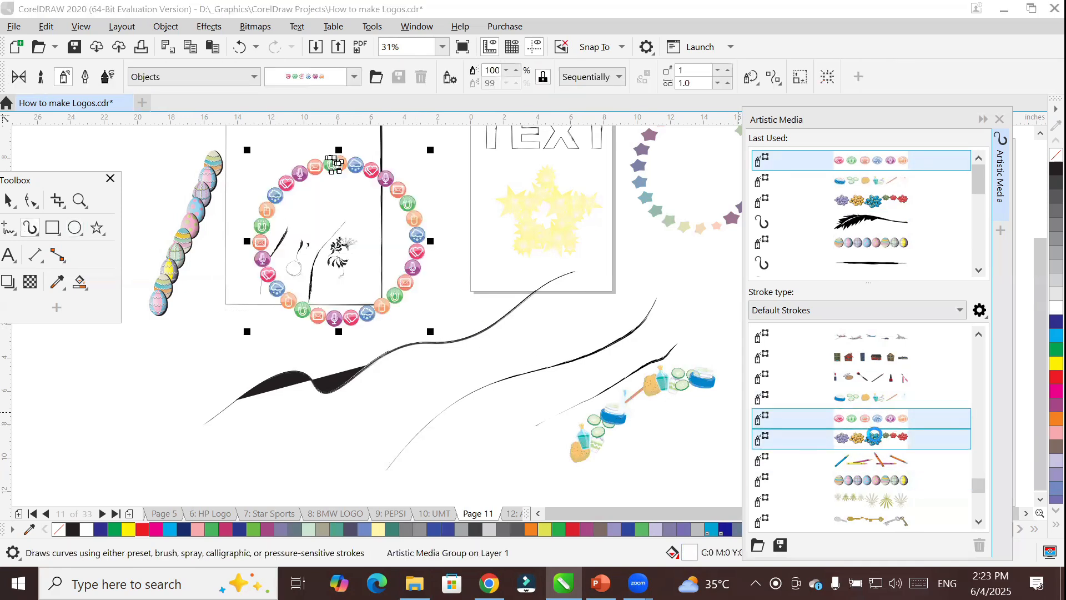
pyautogui.click(870, 459)
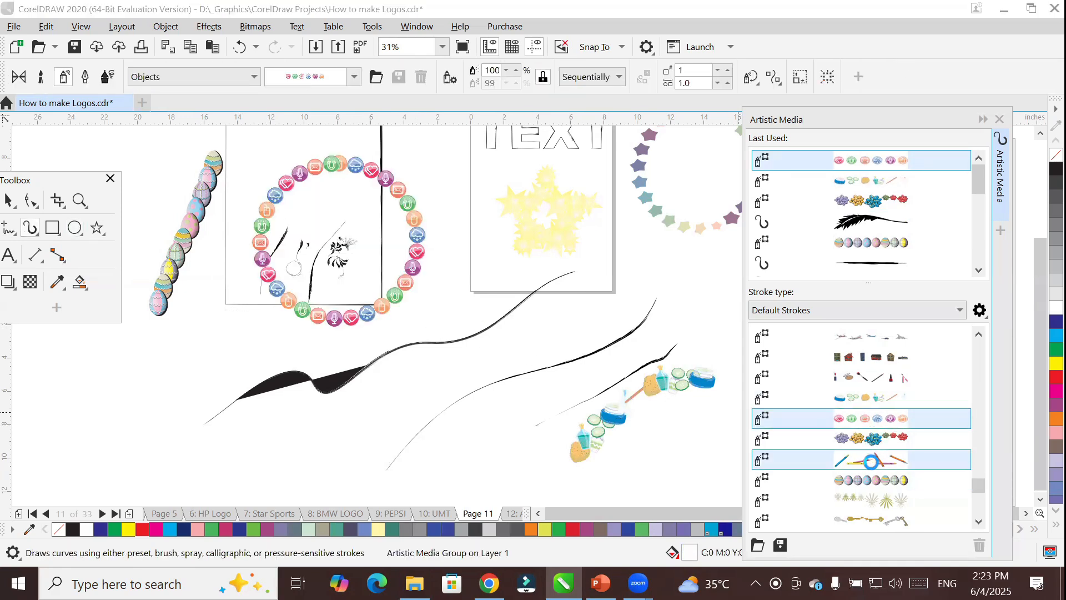
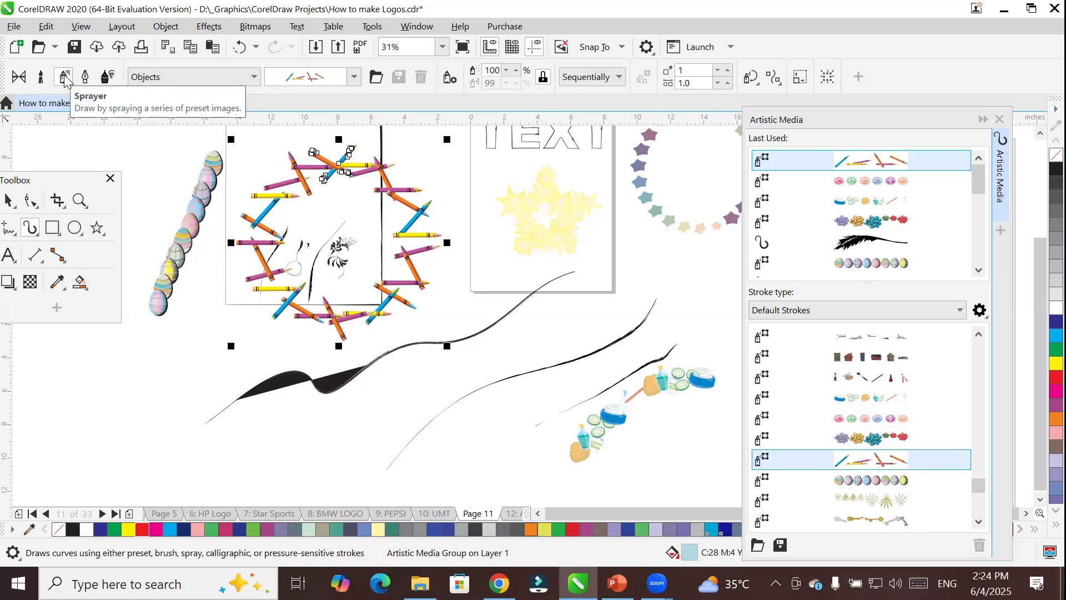
# Paint two long strokes in the empty area below the Easter eggs with the thin bare branch brush from the Symbol category.
pyautogui.click(41, 77)
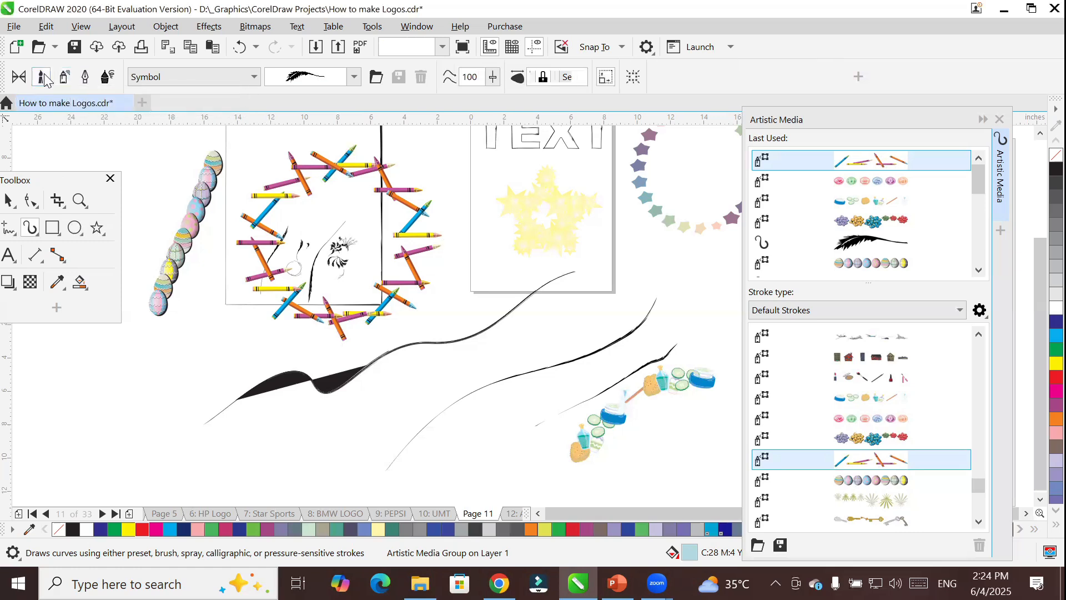
pyautogui.click(354, 77)
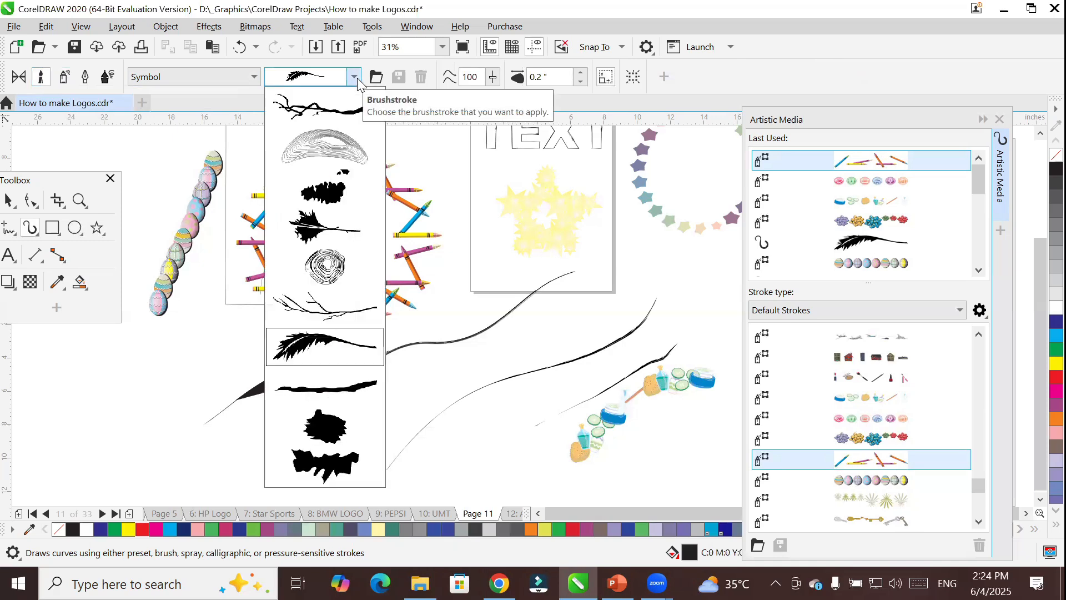
pyautogui.click(307, 307)
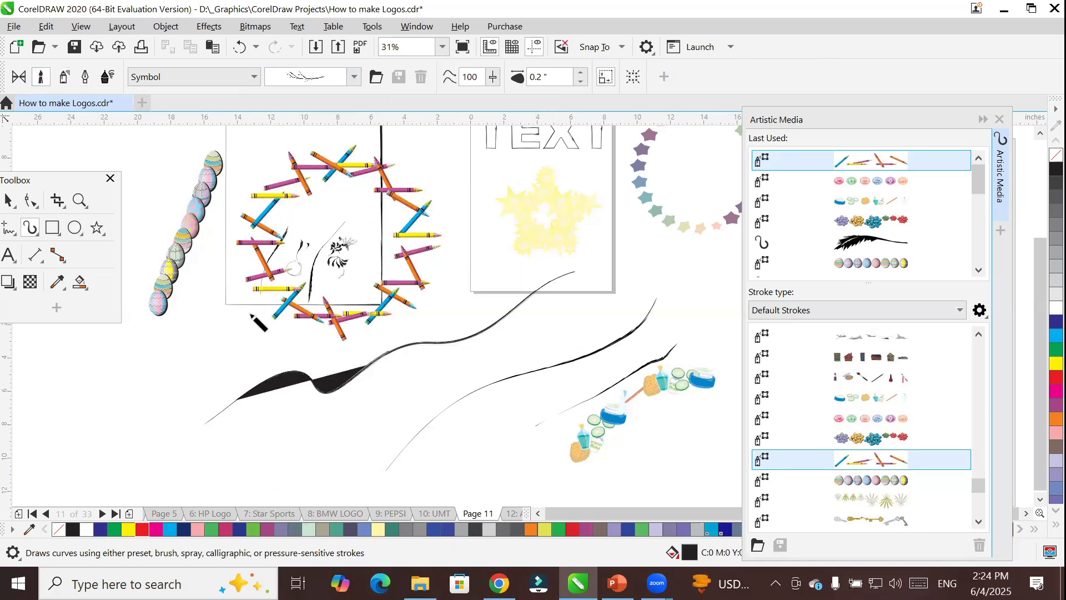
pyautogui.moveTo(211, 321); pyautogui.dragTo(123, 442)
pyautogui.moveTo(178, 325); pyautogui.dragTo(194, 416)
# Paint three short bare branch strokes side by side in the blank area beside the long ones.
pyautogui.scroll(8, 222, 347)
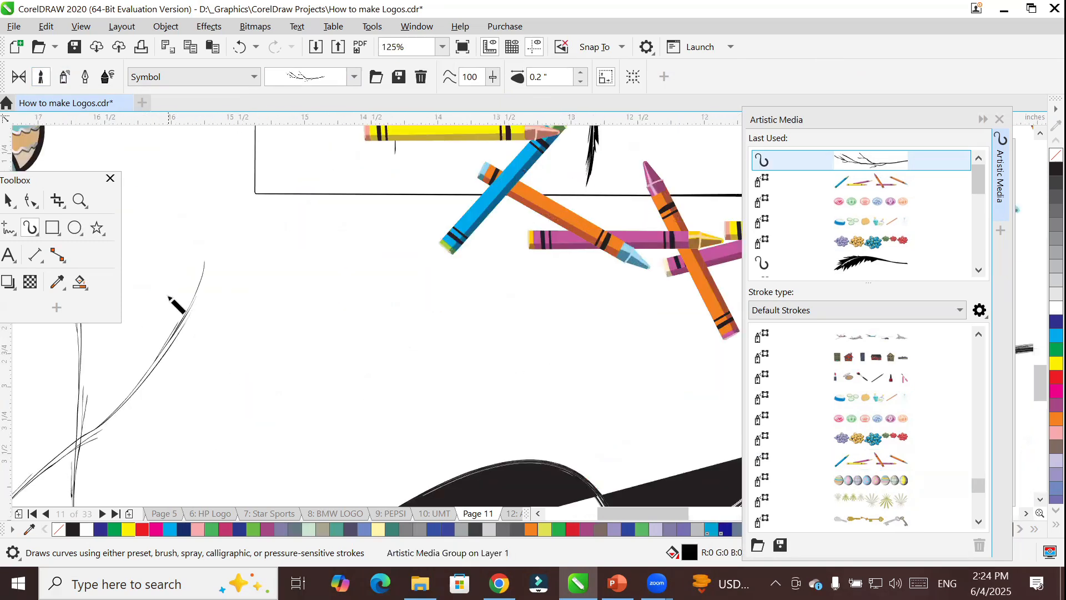
pyautogui.moveTo(363, 306); pyautogui.dragTo(312, 383)
pyautogui.moveTo(427, 310)
pyautogui.mouseDown()
pyautogui.moveTo(423, 345)
pyautogui.moveTo(397, 364)
pyautogui.mouseUp()
pyautogui.moveTo(475, 317); pyautogui.dragTo(448, 379)
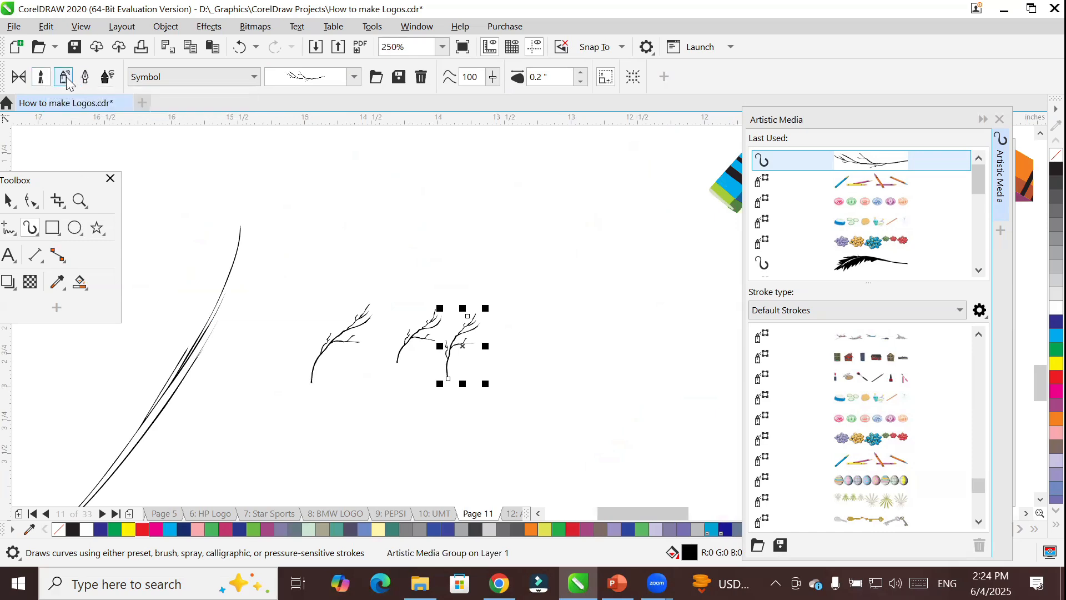
# Examine the brushstrokes offered in the Symbol, Artistic and Calligraphy brush categories.
pyautogui.click(359, 79)
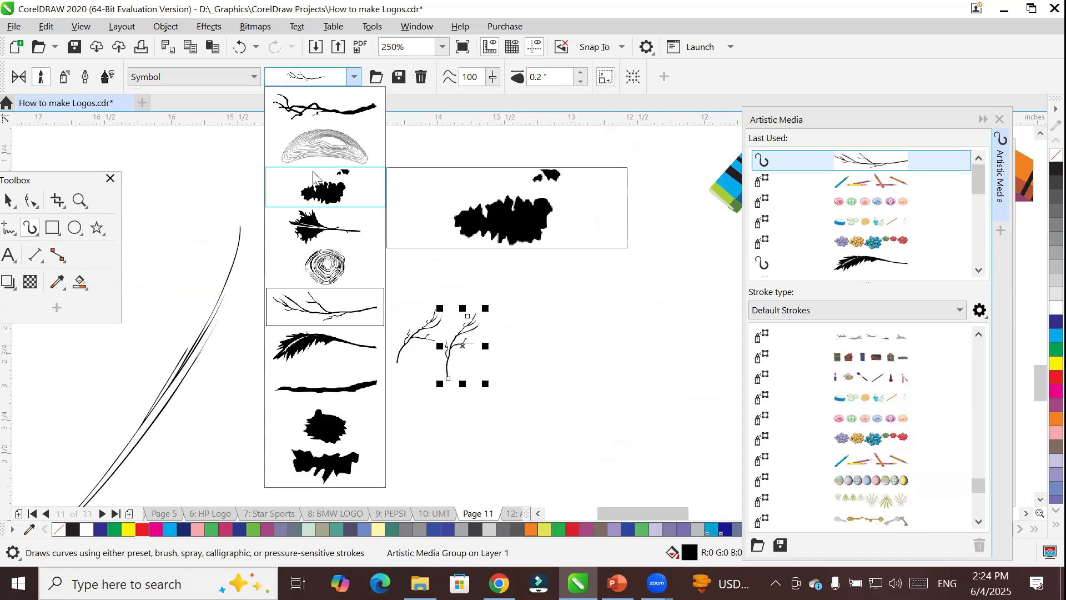
pyautogui.click(351, 81)
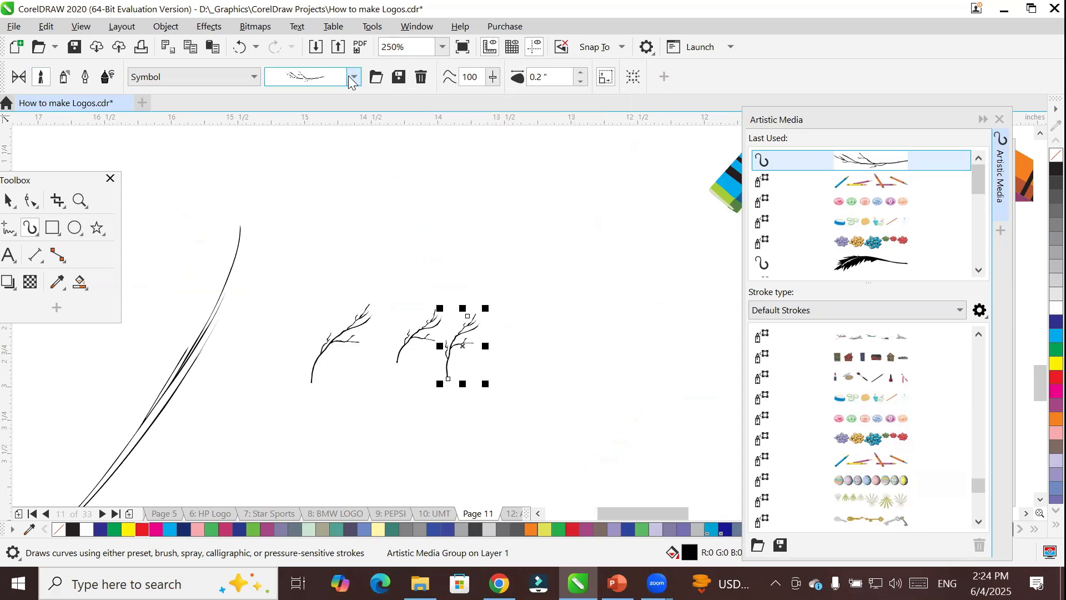
pyautogui.click(234, 77)
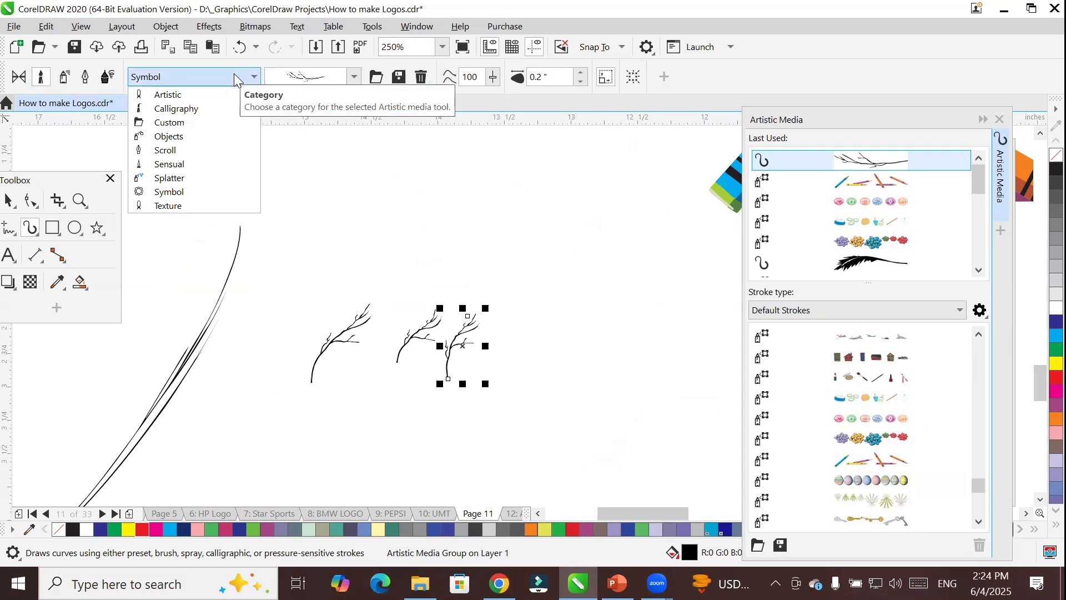
pyautogui.click(191, 94)
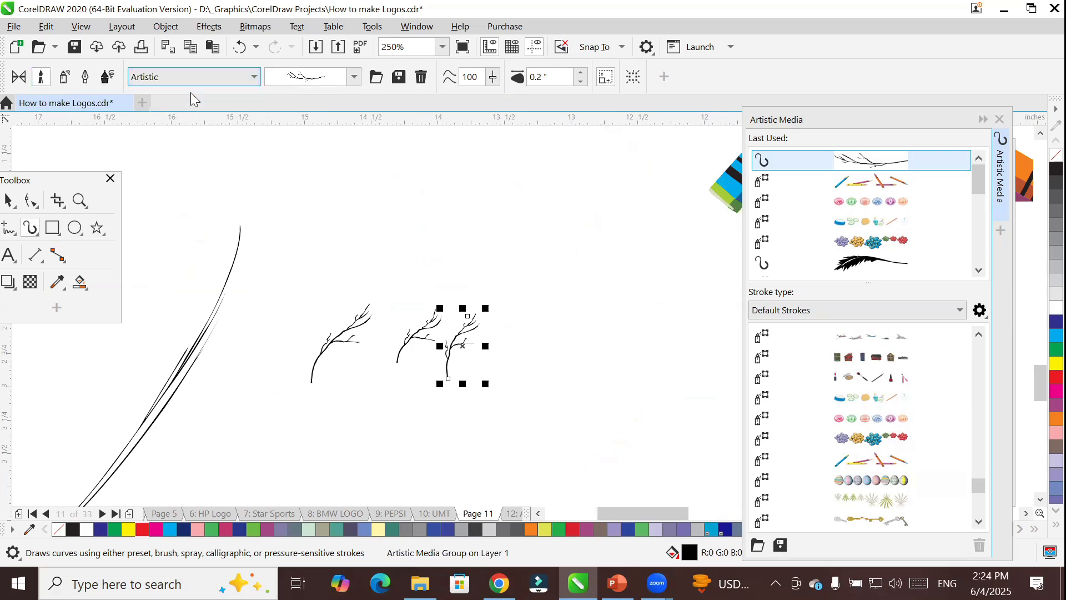
pyautogui.click(354, 77)
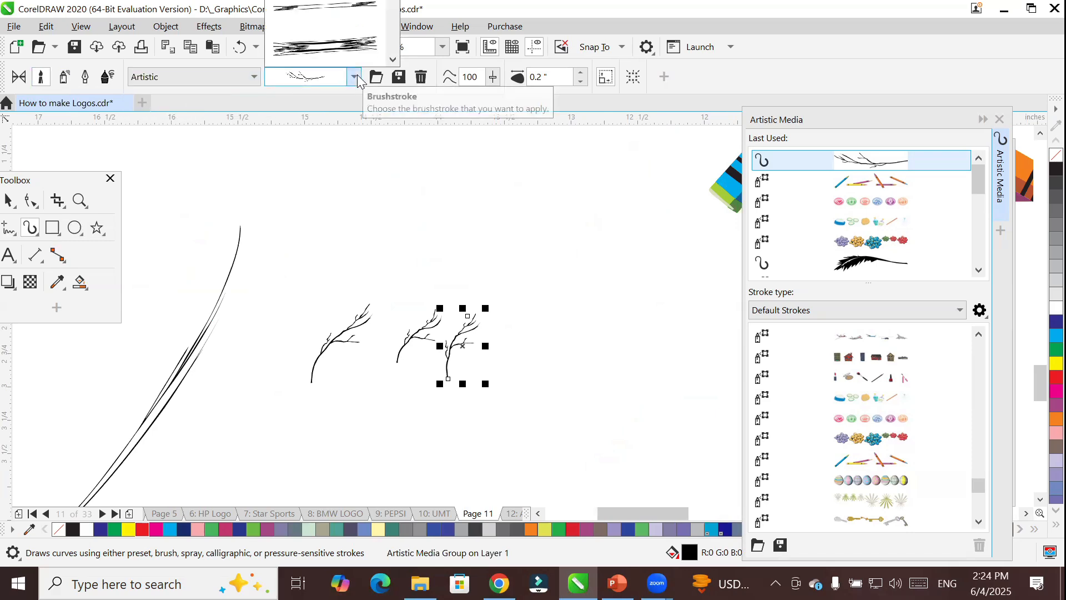
pyautogui.click(355, 79)
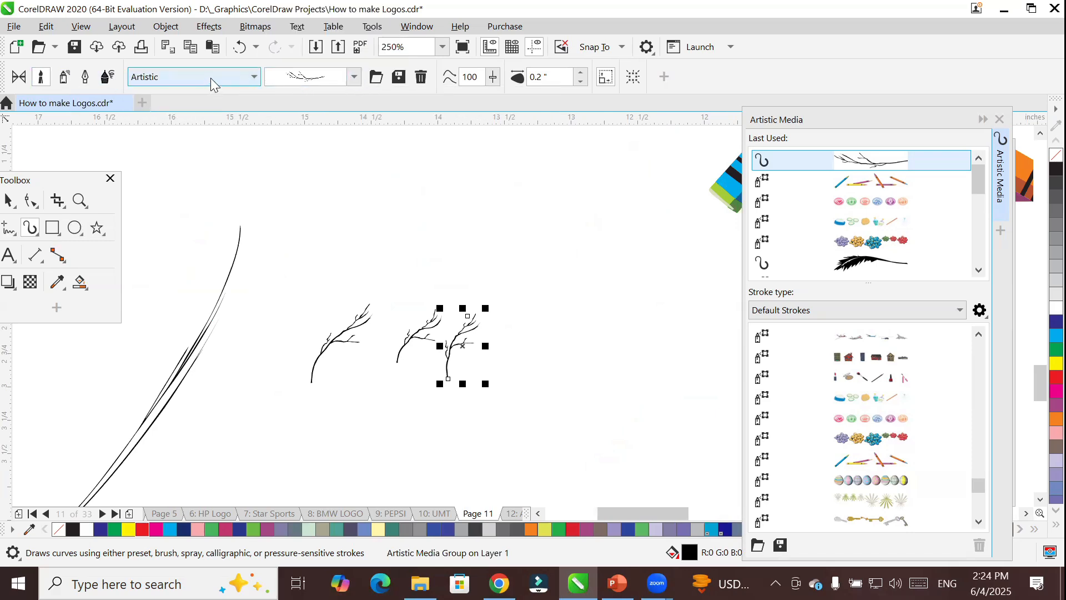
pyautogui.click(211, 77)
pyautogui.click(216, 109)
pyautogui.click(353, 78)
pyautogui.click(351, 79)
pyautogui.click(208, 75)
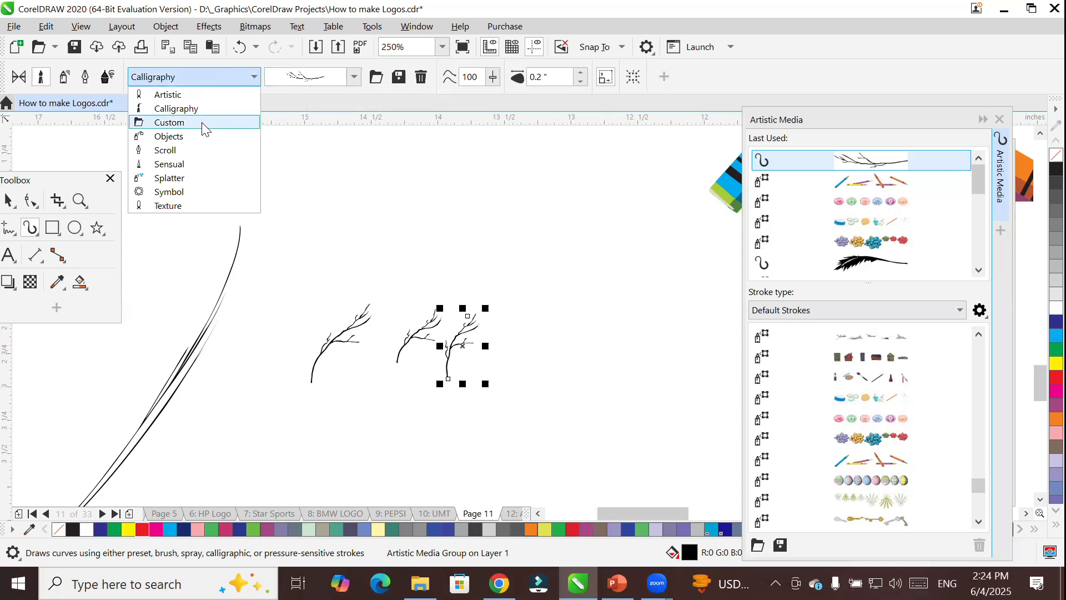
# Apply the glass marbles brush from the Objects category to the last short branch and paint two more slanted strokes above it.
pyautogui.click(183, 136)
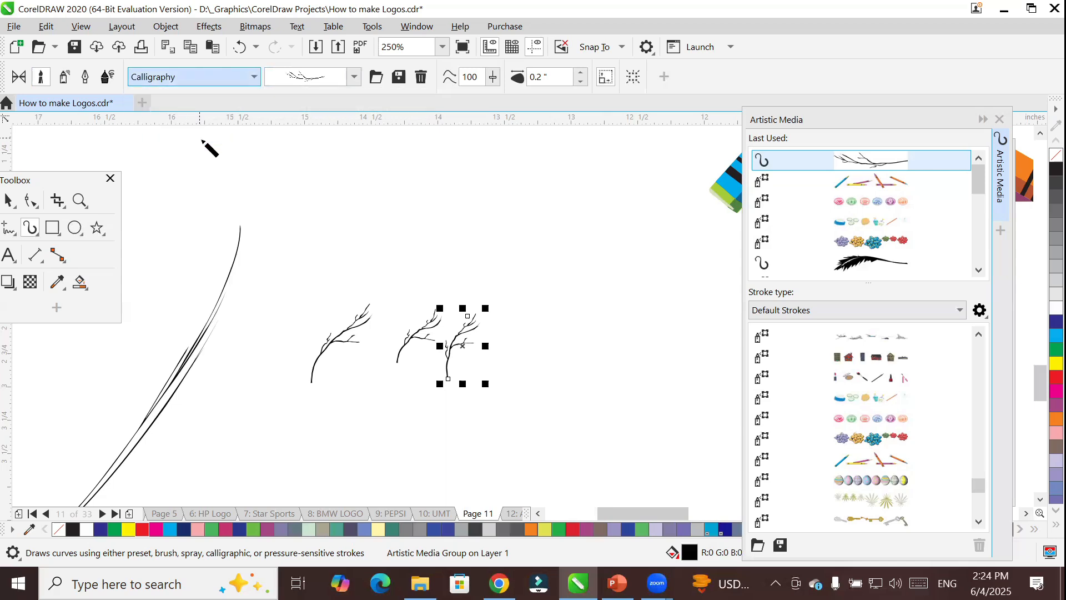
pyautogui.click(355, 78)
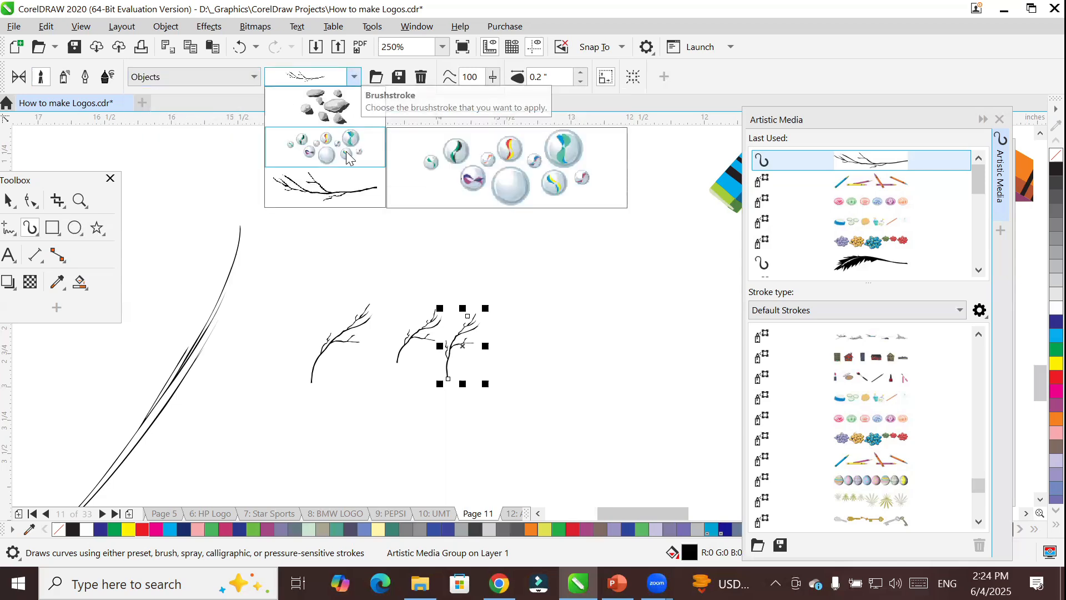
pyautogui.click(321, 144)
pyautogui.moveTo(550, 162)
pyautogui.mouseDown()
pyautogui.moveTo(410, 248)
pyautogui.moveTo(401, 242)
pyautogui.mouseUp()
pyautogui.moveTo(599, 232); pyautogui.dragTo(489, 291)
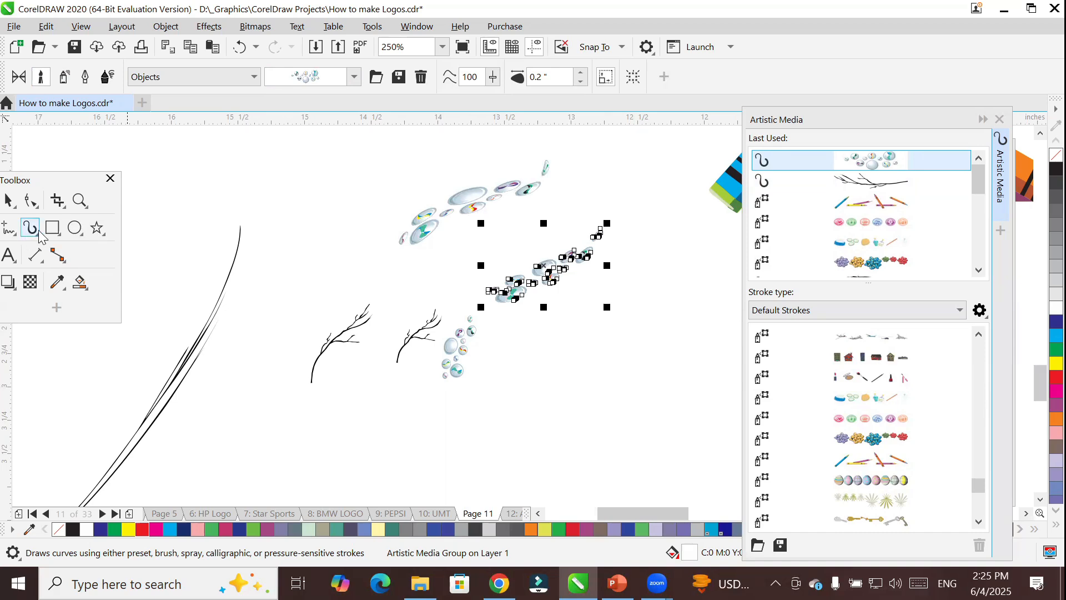
# Draw an ellipse about 1.13 by 1.23 inches over the branches, apply the round icon spray, and replace it with the gift bow spray.
pyautogui.moveTo(227, 178); pyautogui.dragTo(387, 353)
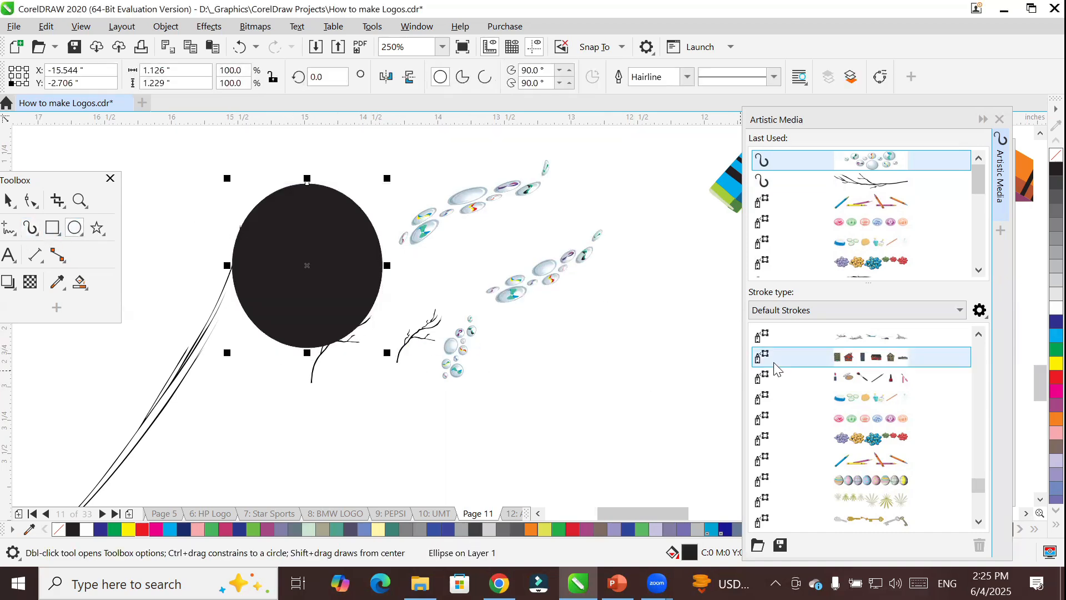
pyautogui.click(840, 423)
pyautogui.click(840, 437)
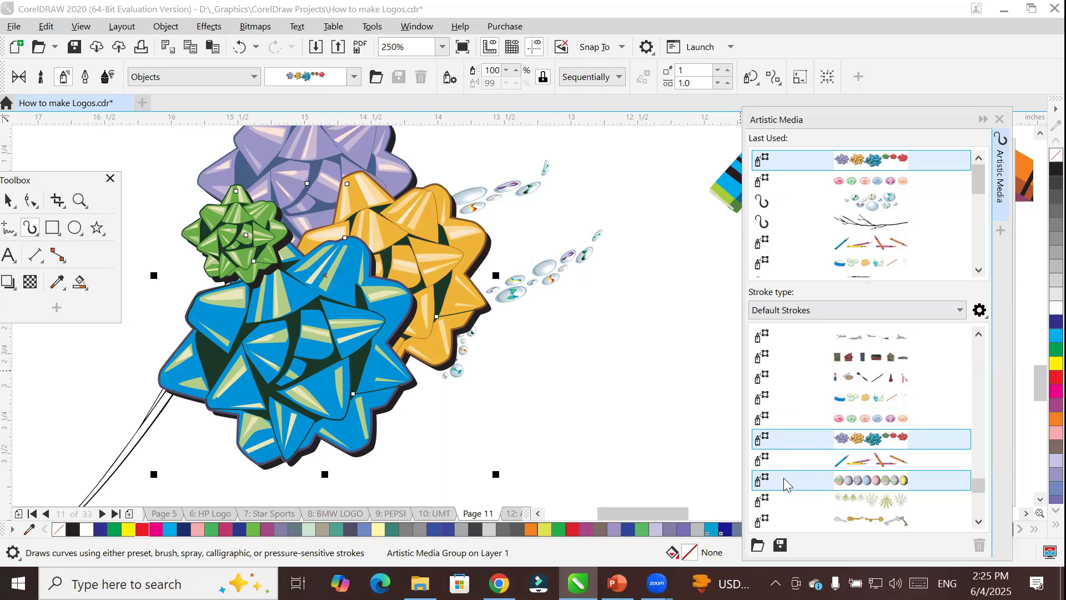
# Delete all the objects on and around Page 11.
pyautogui.click(6, 203)
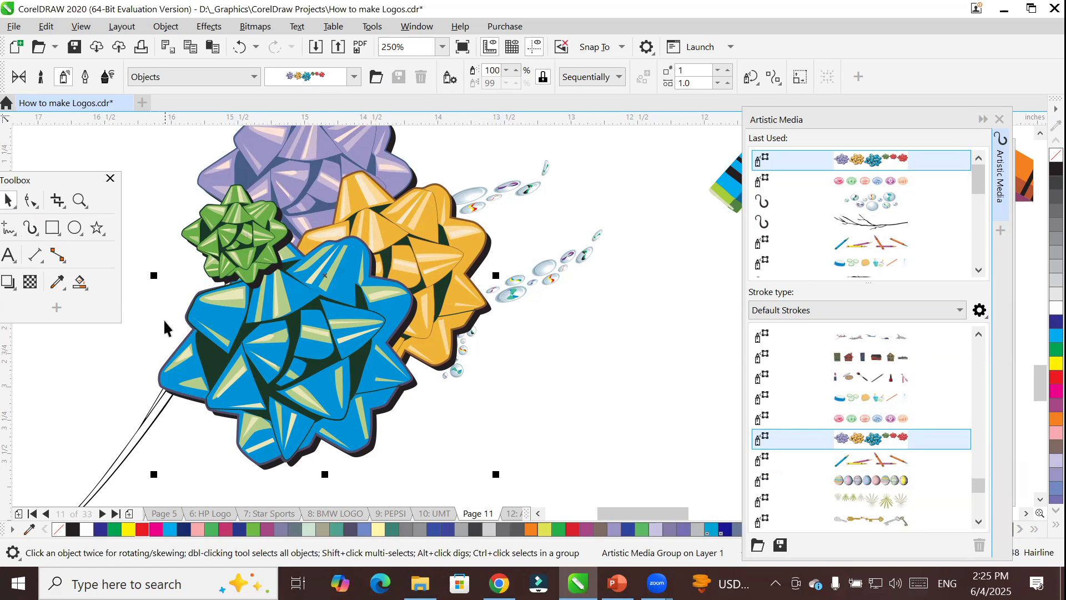
pyautogui.hotkey('ctrl', 'u')
pyautogui.press('Delete')
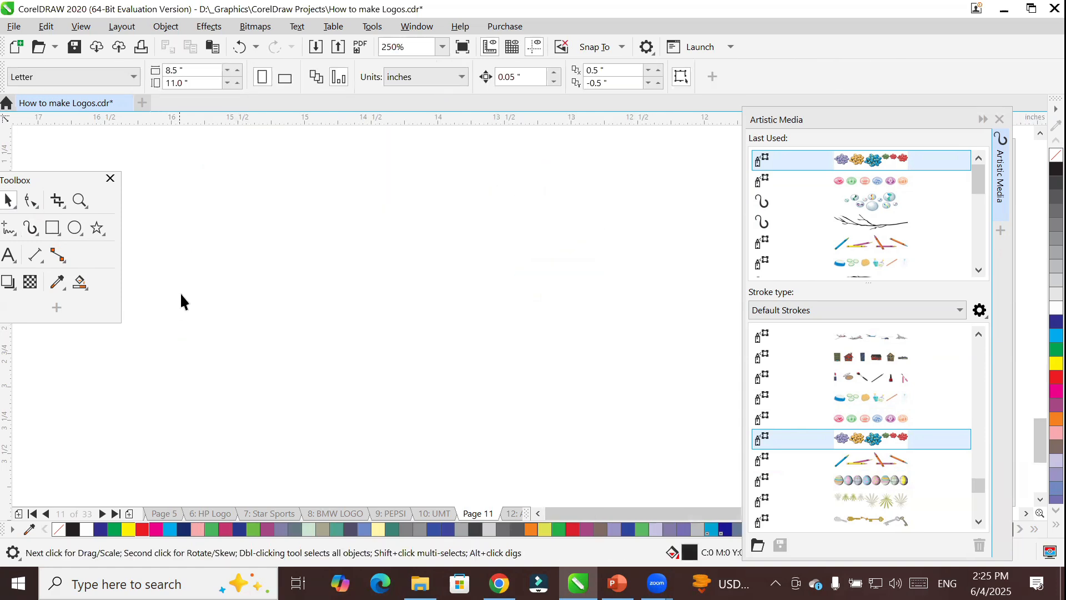
pyautogui.scroll(-3, 382, 316)
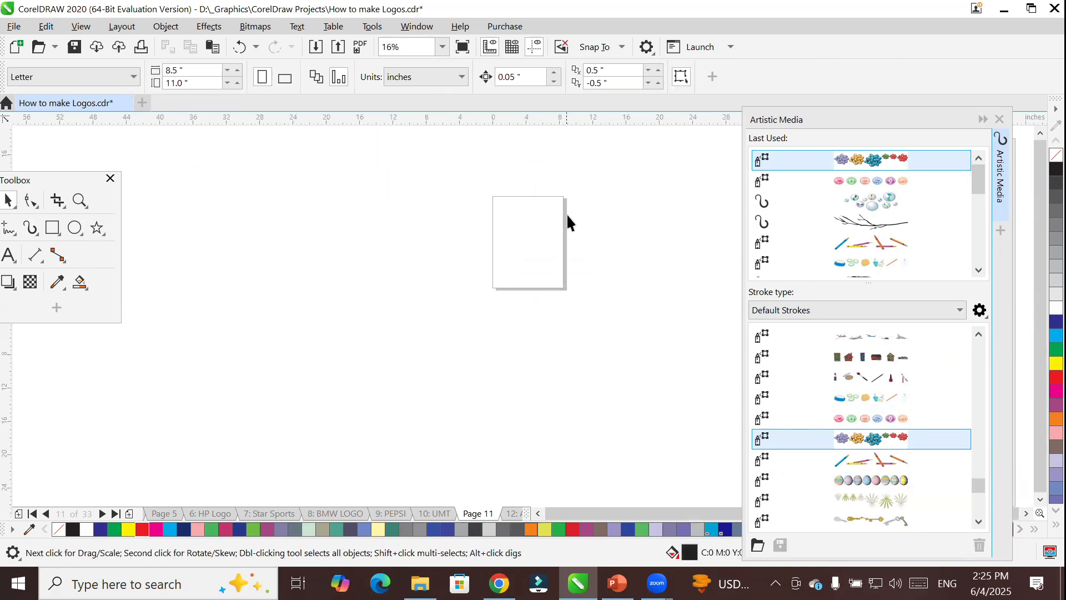
pyautogui.scroll(2, 568, 222)
pyautogui.scroll(2, 490, 144)
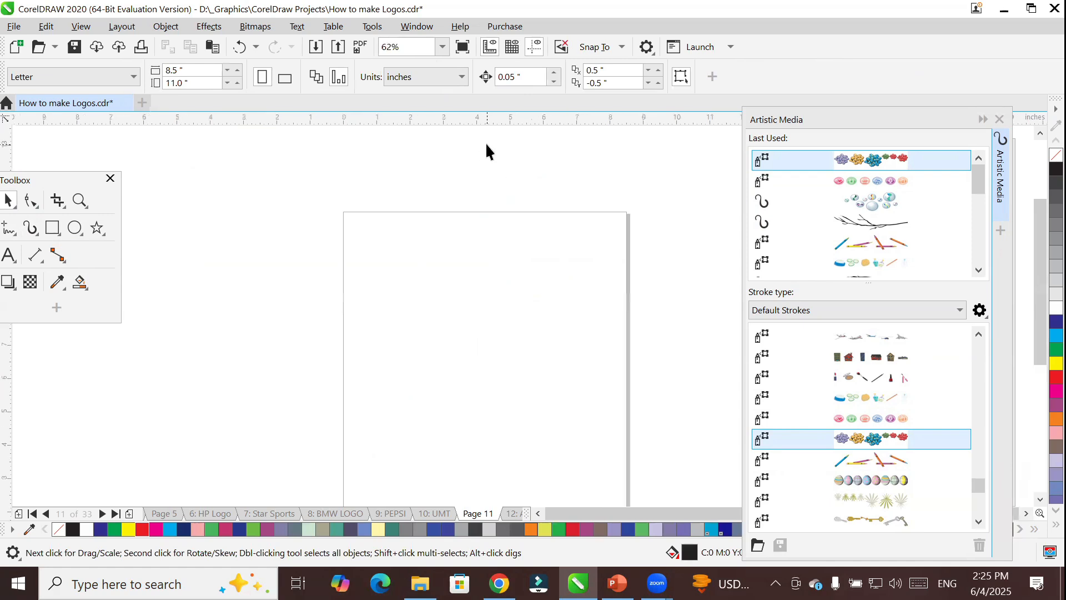
pyautogui.scroll(-1, 453, 192)
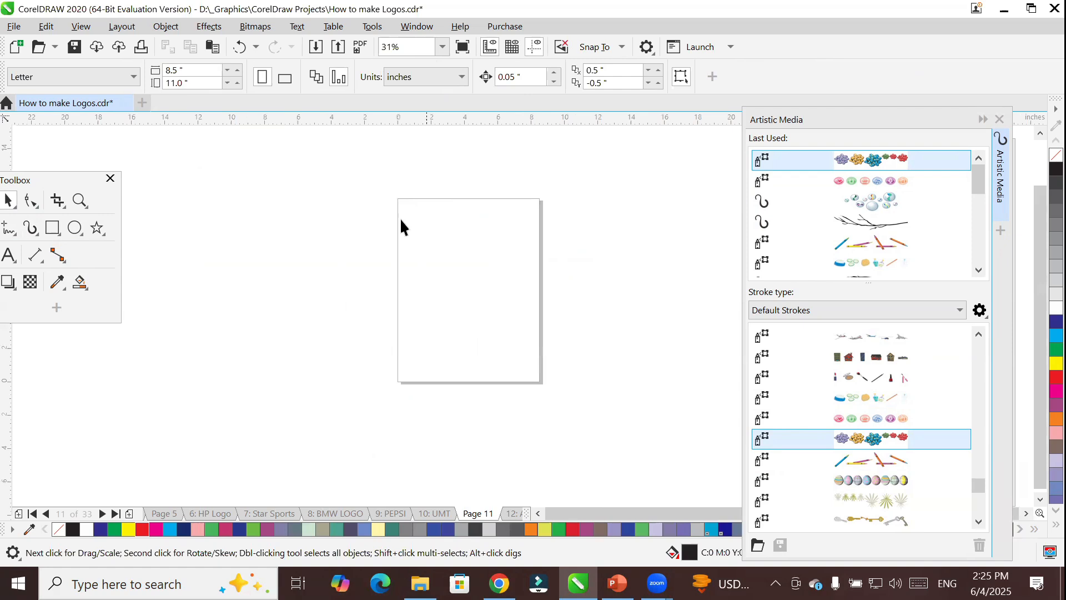
# Paint three rows of party hats across the page with the Sprayer, using the party hat pattern from the Objects category.
pyautogui.click(30, 228)
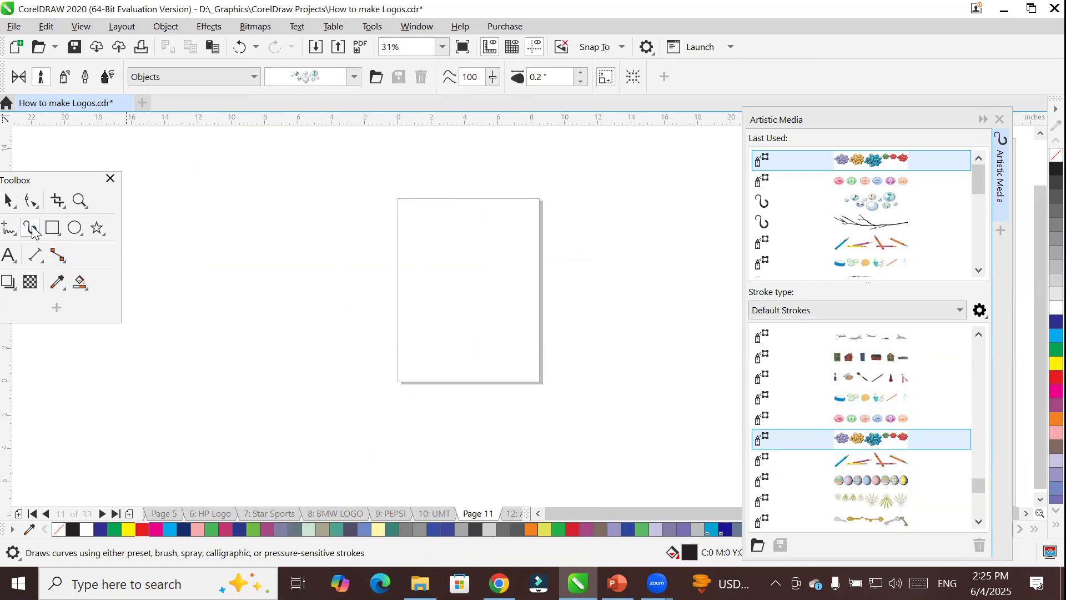
pyautogui.click(63, 82)
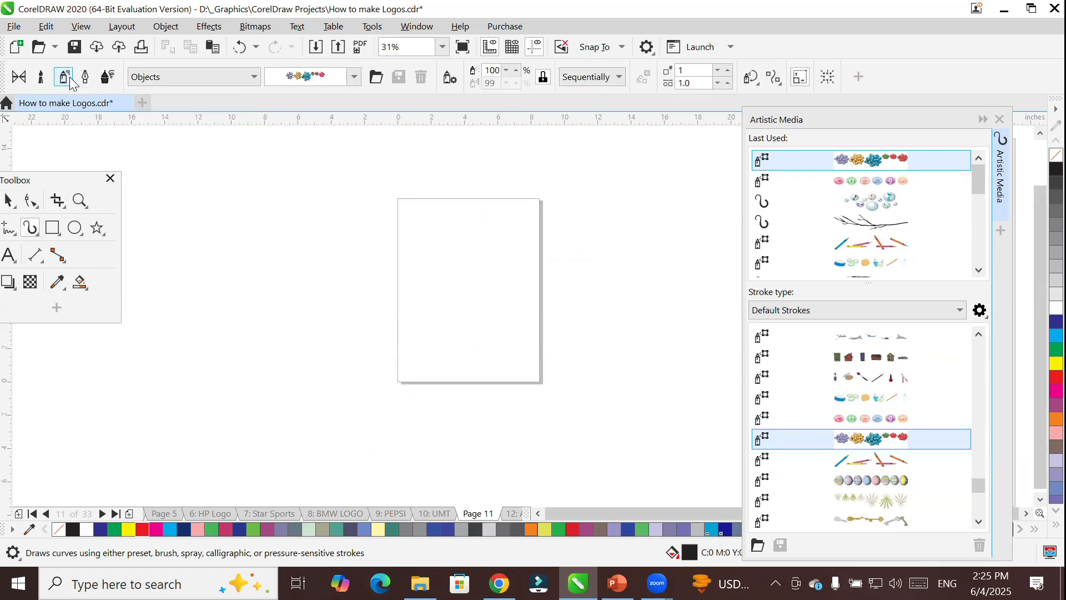
pyautogui.click(354, 78)
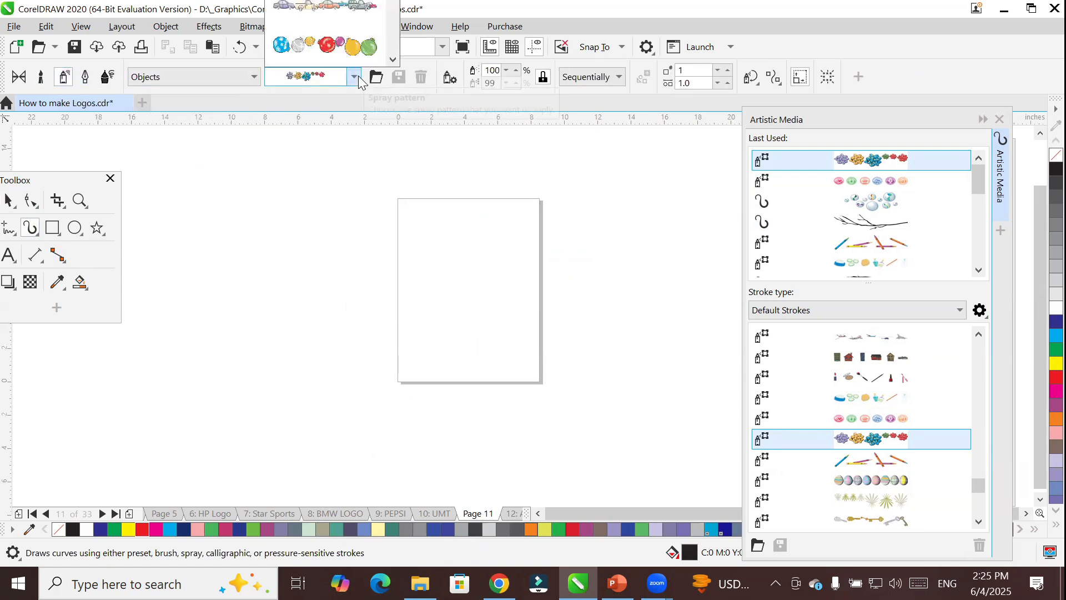
pyautogui.click(393, 60)
pyautogui.click(393, 60)
pyautogui.click(393, 59)
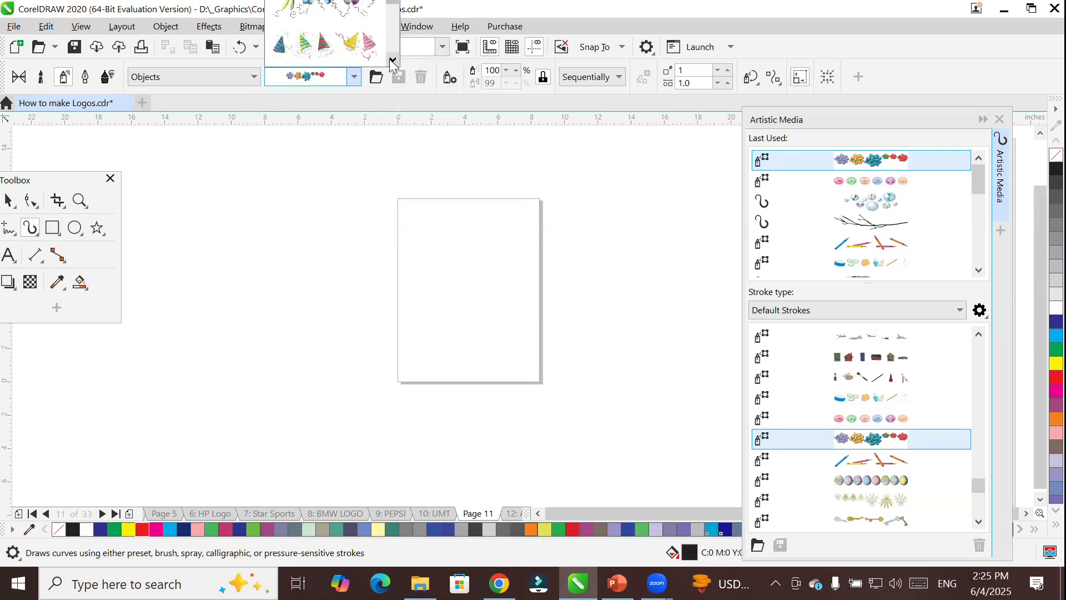
pyautogui.moveTo(311, 49)
pyautogui.click(312, 48)
pyautogui.moveTo(516, 216); pyautogui.dragTo(420, 220)
pyautogui.moveTo(527, 244); pyautogui.dragTo(420, 271)
pyautogui.click(399, 342)
pyautogui.moveTo(398, 342); pyautogui.dragTo(521, 286)
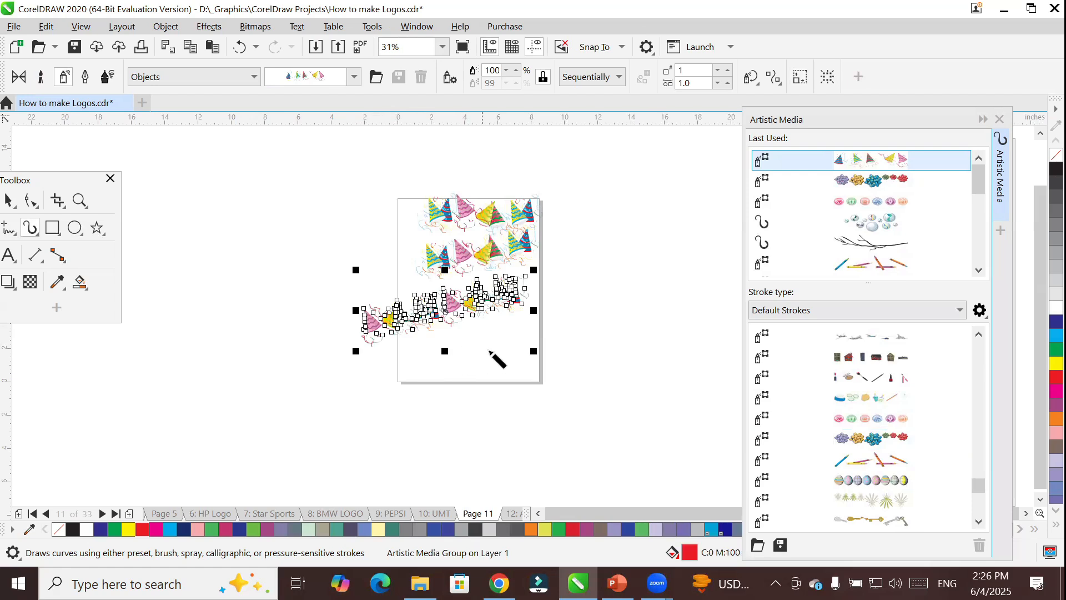
# Spray a large party hat spiral outside the page's left edge and a long diagonal stroke across its lower right corner, and deselect.
pyautogui.moveTo(221, 293)
pyautogui.mouseDown()
pyautogui.moveTo(297, 321)
pyautogui.moveTo(272, 450)
pyautogui.moveTo(102, 445)
pyautogui.moveTo(255, 383)
pyautogui.mouseUp()
pyautogui.moveTo(619, 261)
pyautogui.mouseDown()
pyautogui.moveTo(614, 322)
pyautogui.moveTo(408, 451)
pyautogui.mouseUp()
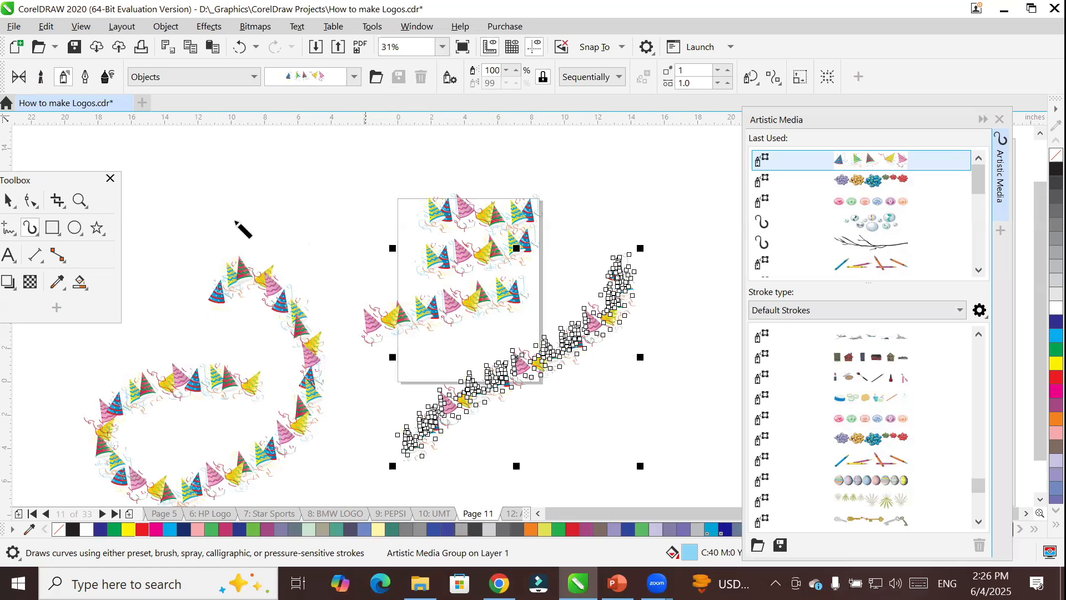
pyautogui.click(8, 200)
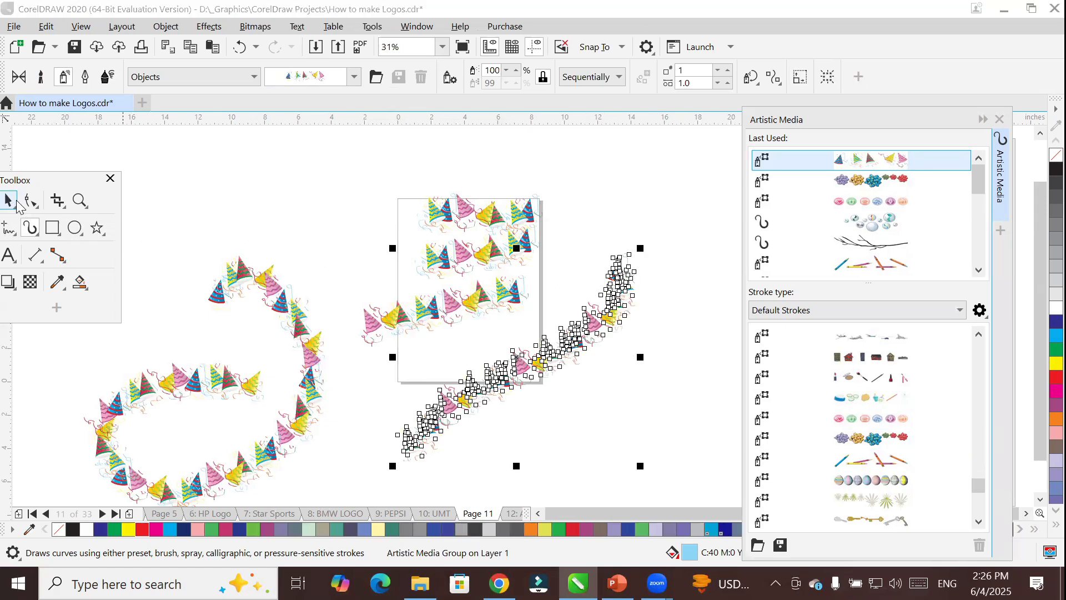
pyautogui.click(602, 413)
# Delete all the party hat strokes from Page 11.
pyautogui.scroll(5, 597, 417)
pyautogui.scroll(-3, 527, 383)
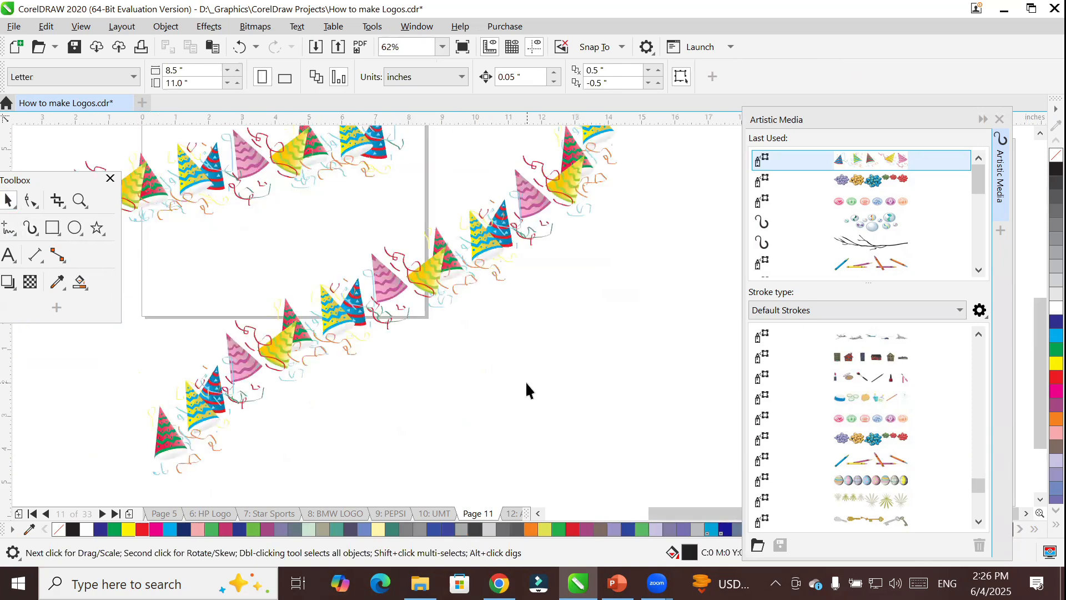
pyautogui.scroll(-3, 251, 211)
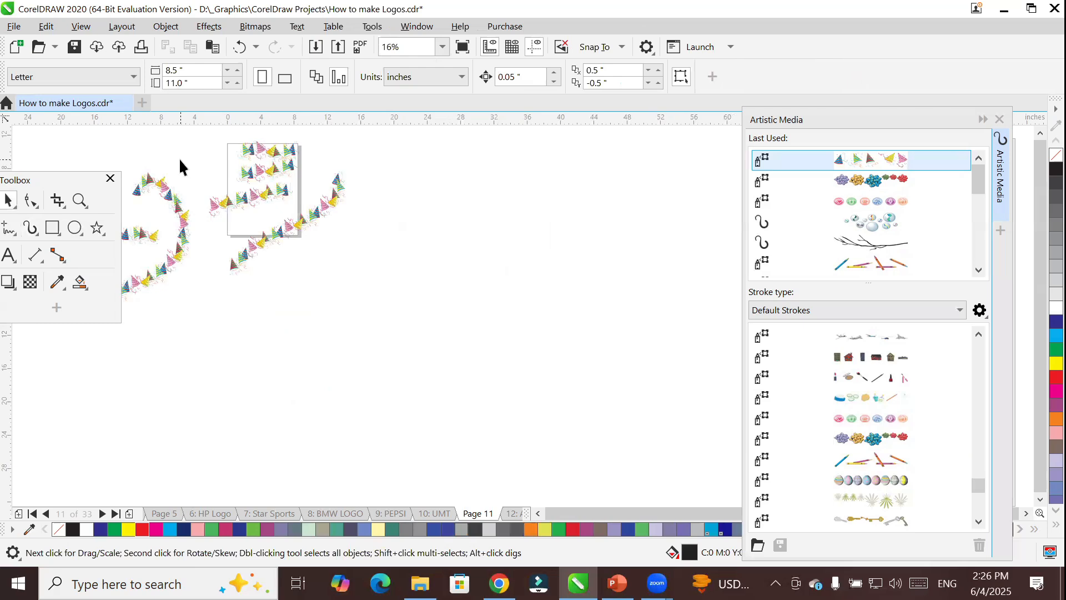
pyautogui.hotkey('ctrl', 'a')
pyautogui.press('Delete')
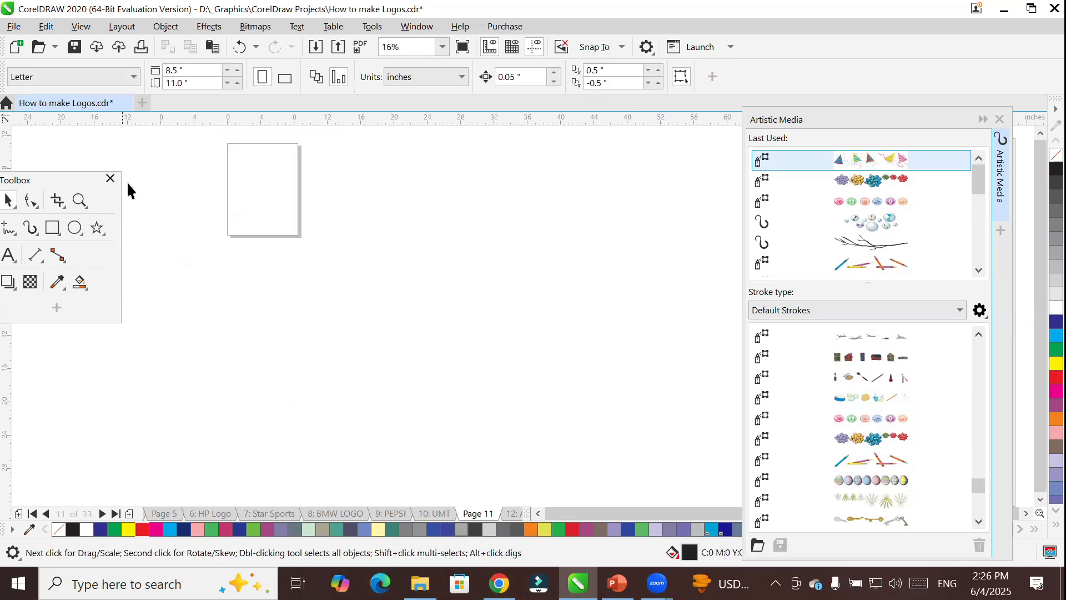
# Create a page frame rectangle of 8.5 by 11 inches that covers the whole page.
pyautogui.scroll(1, 242, 134)
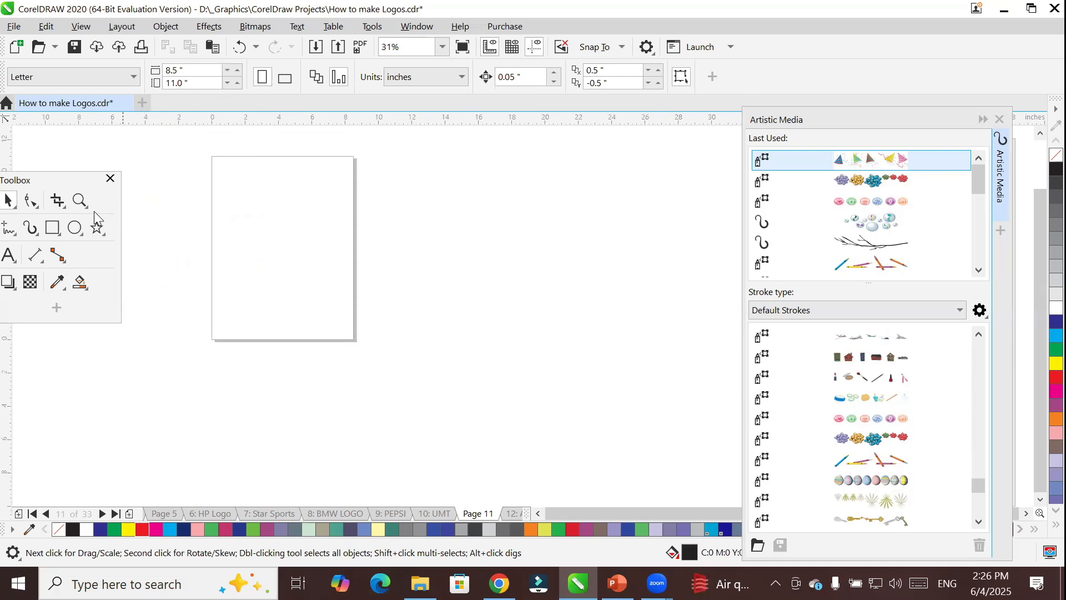
pyautogui.click(52, 227)
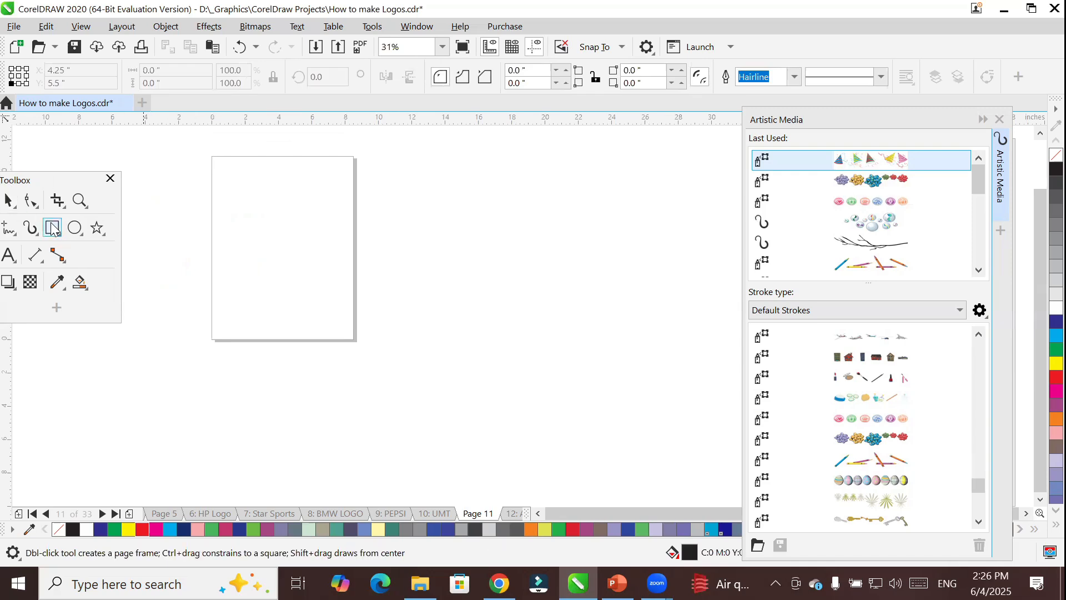
pyautogui.doubleClick(53, 228)
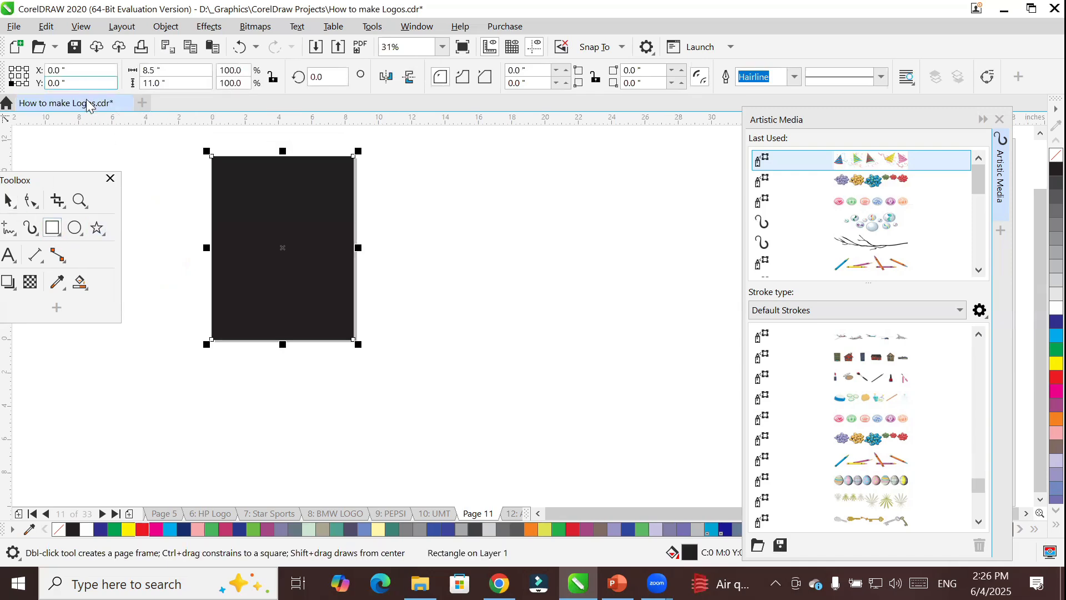
# Spray the page frame with Artistic Media patterns from the Objects category in turn: party streamers, makeup items, spa items and round icons.
pyautogui.click(27, 229)
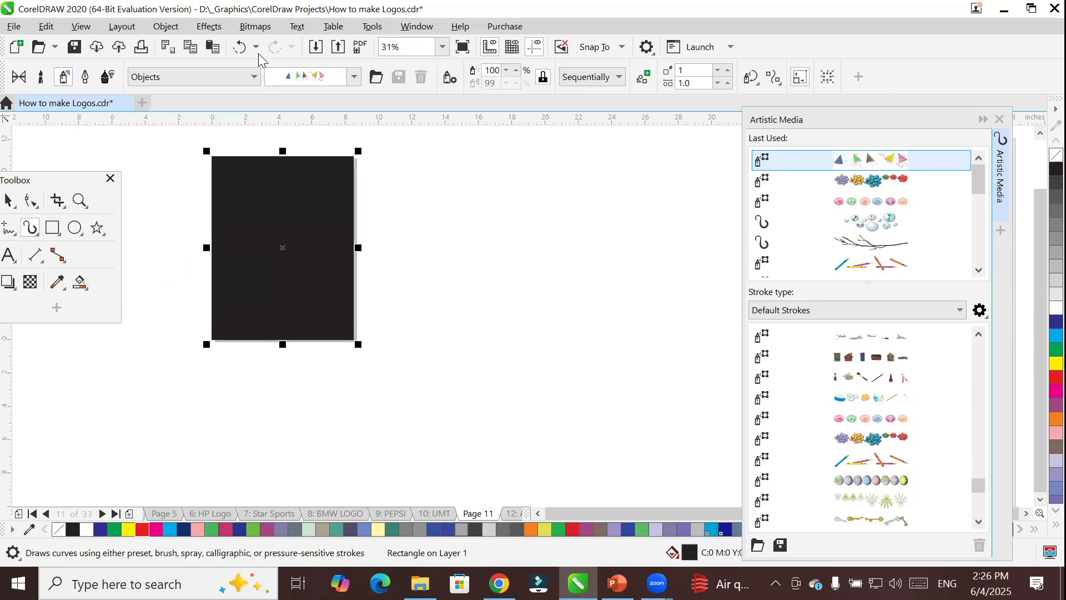
pyautogui.click(322, 77)
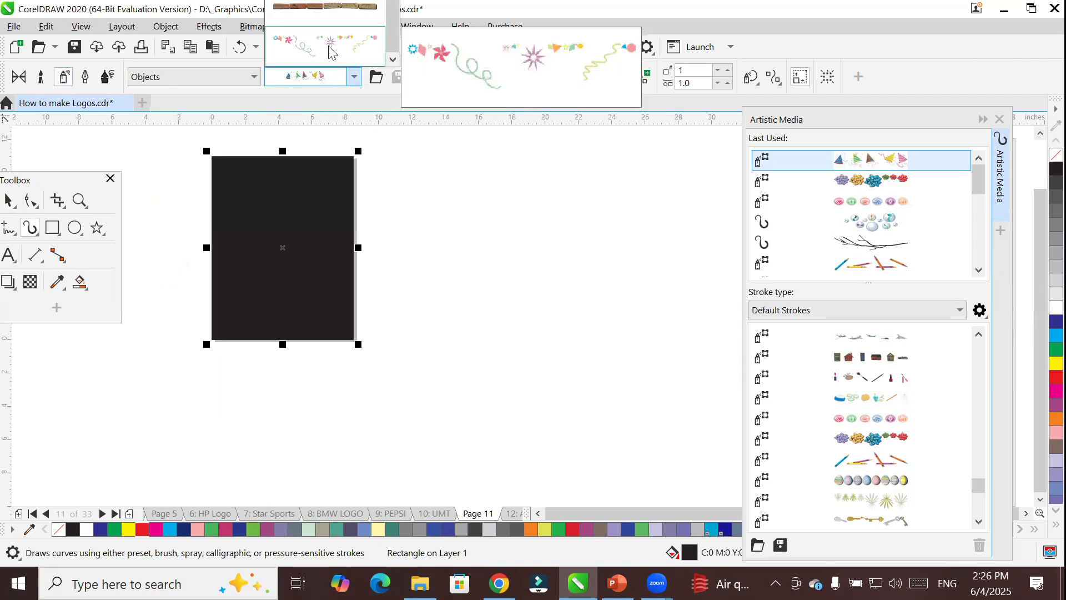
pyautogui.click(331, 52)
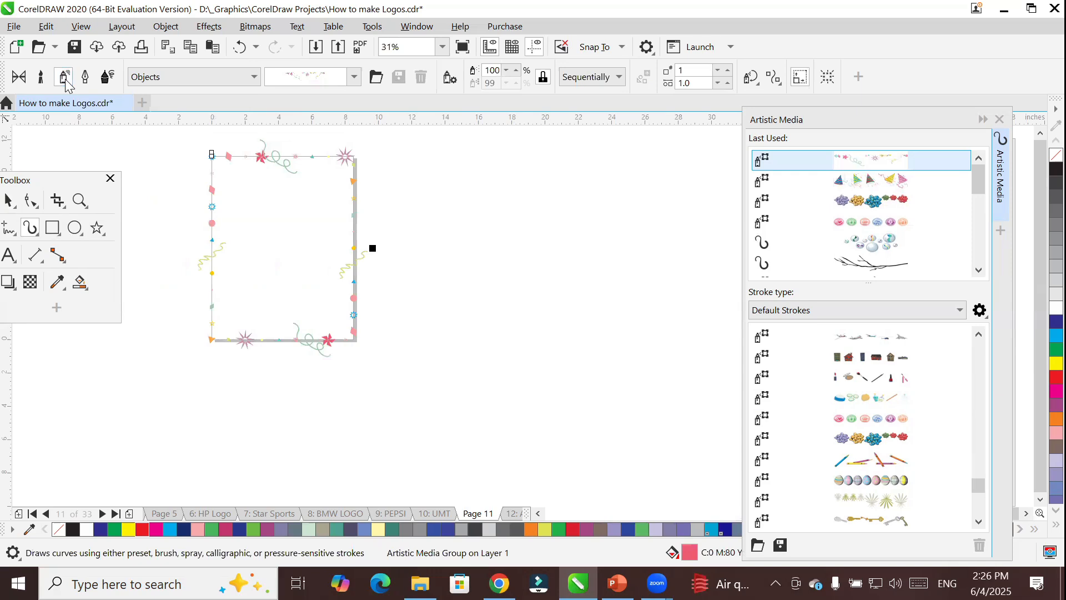
pyautogui.click(890, 389)
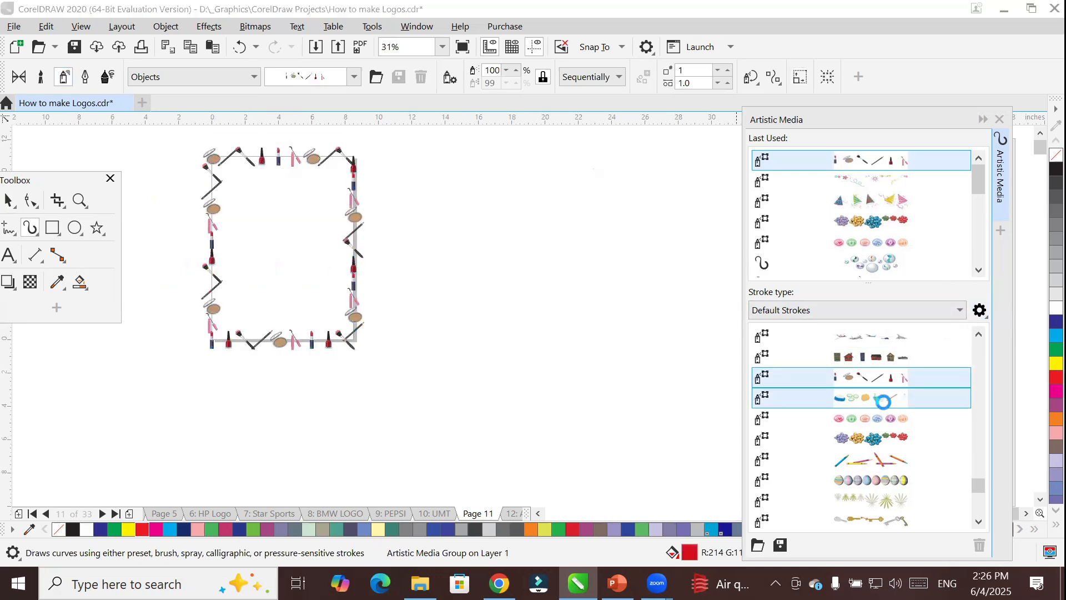
pyautogui.click(883, 398)
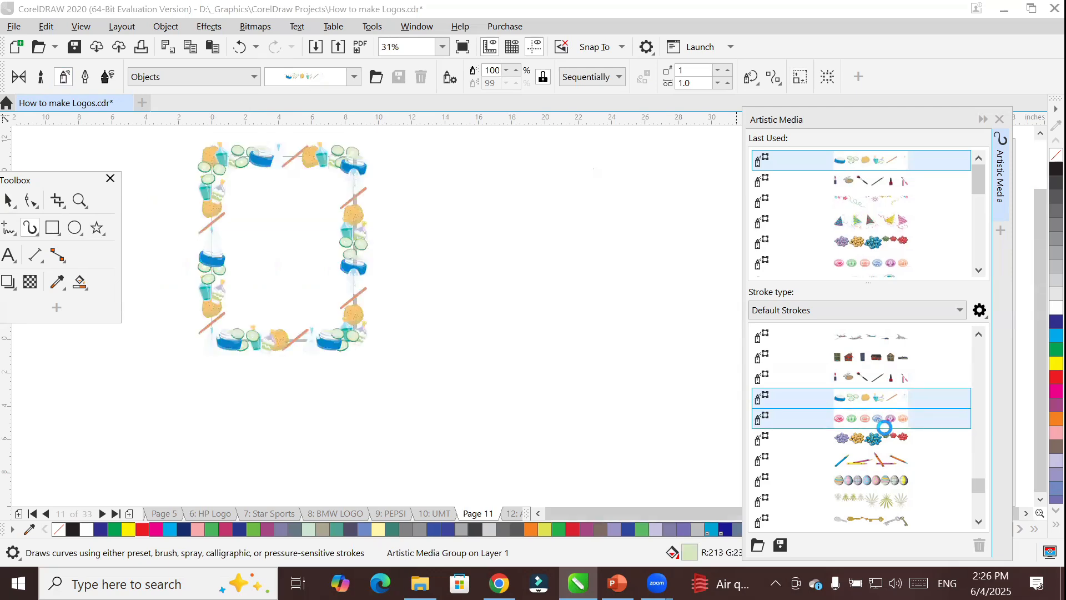
pyautogui.click(888, 428)
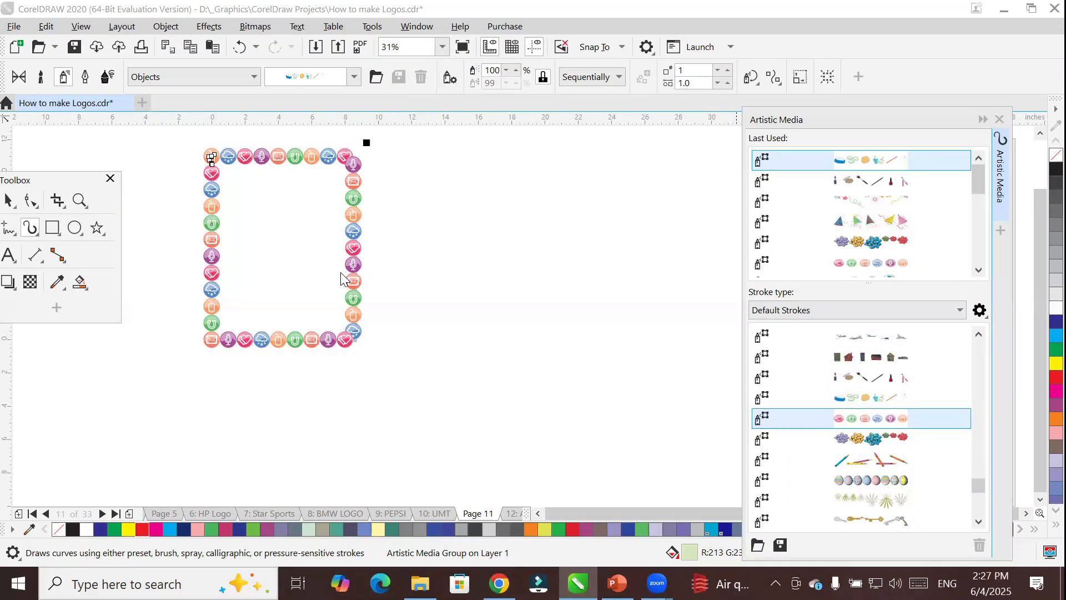
# Switch to Task Manager, end the How to make Logos.cdr task under CorelDRAW 2020, and close Task Manager.
pyautogui.hotkey('ctrl', 'shift', 'Escape')
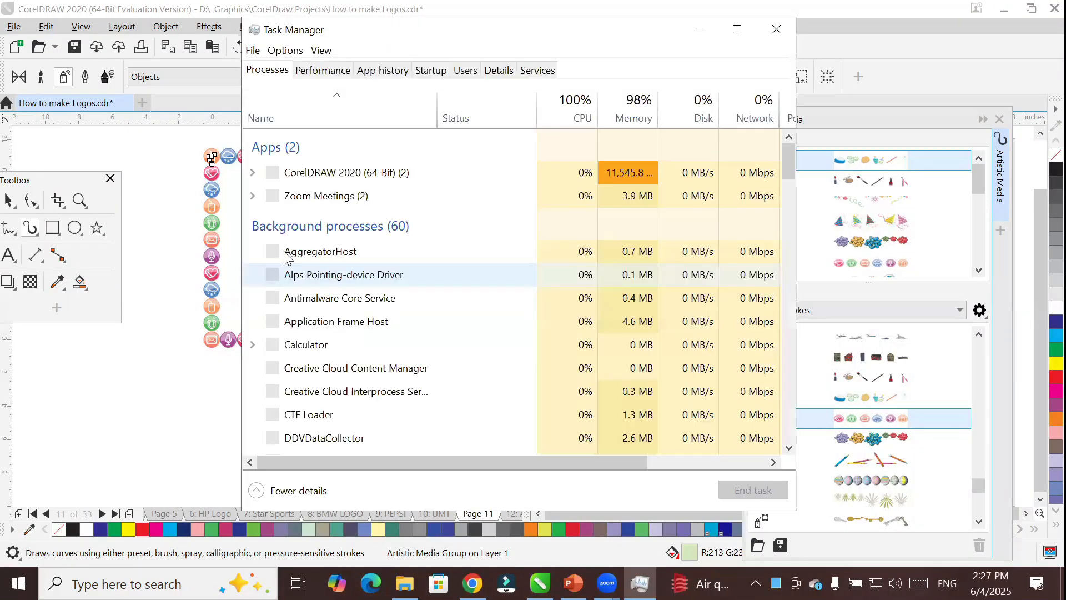
pyautogui.click(252, 173)
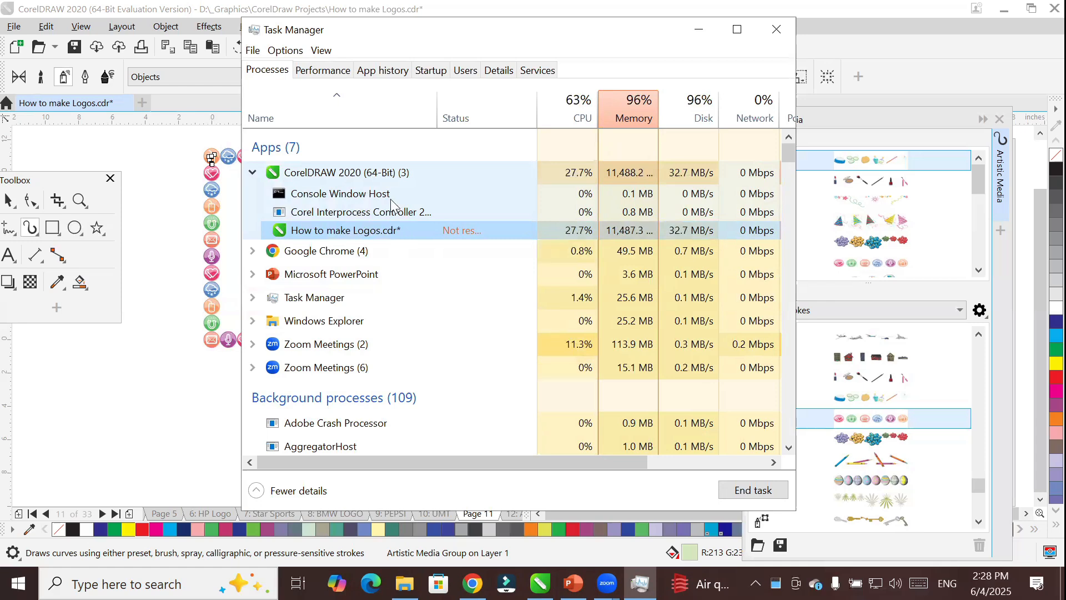
pyautogui.rightClick(441, 233)
pyautogui.click(504, 246)
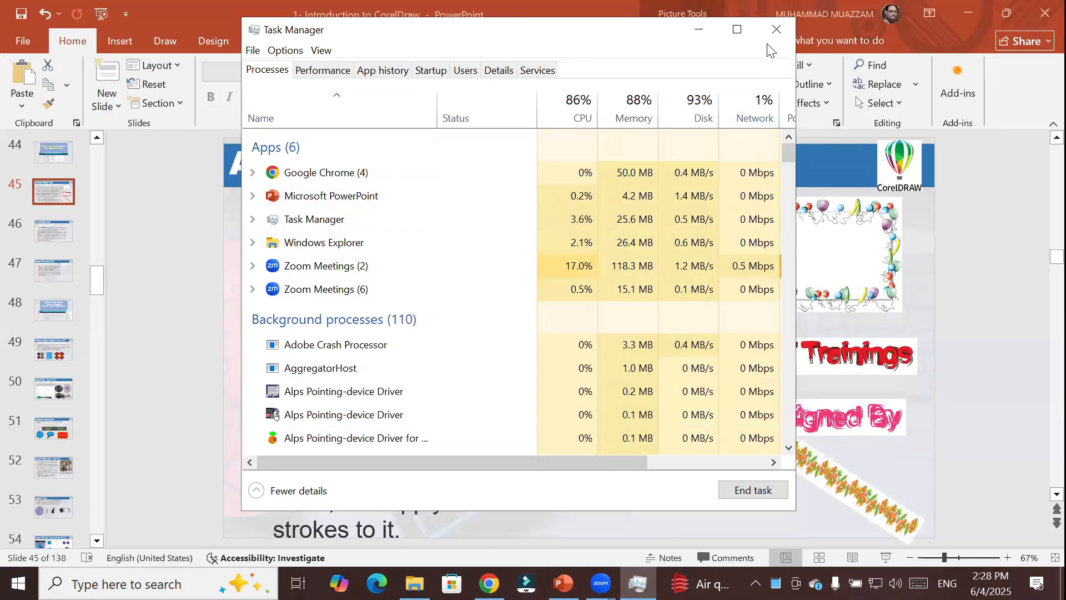
pyautogui.click(776, 29)
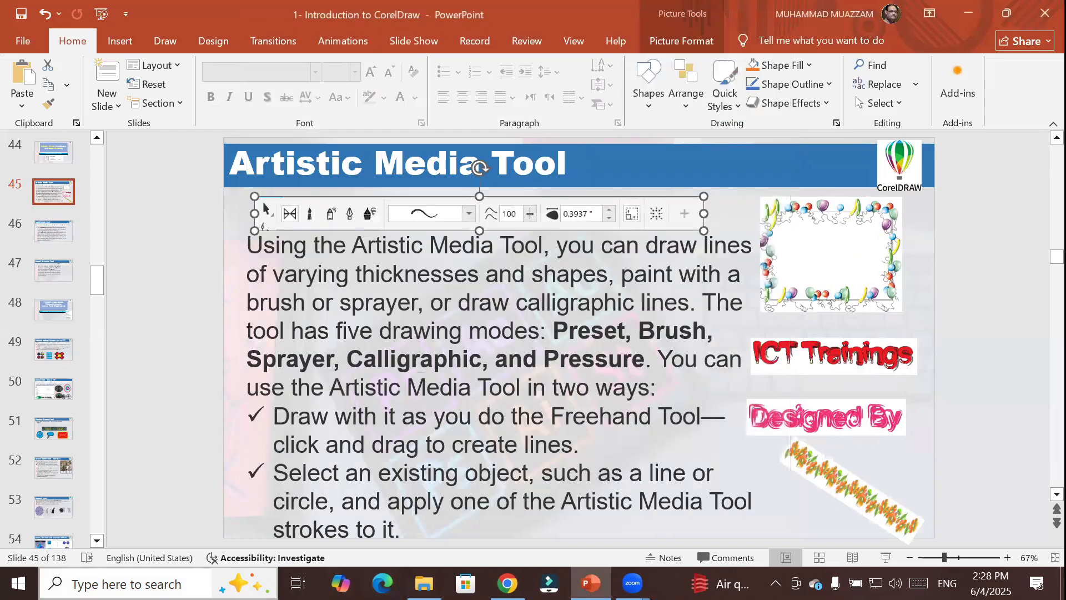
# Search Windows for "corel", reopen the recent How to make Logos document and switch to the CorelDRAW window.
pyautogui.click(128, 583)
pyautogui.write('c')
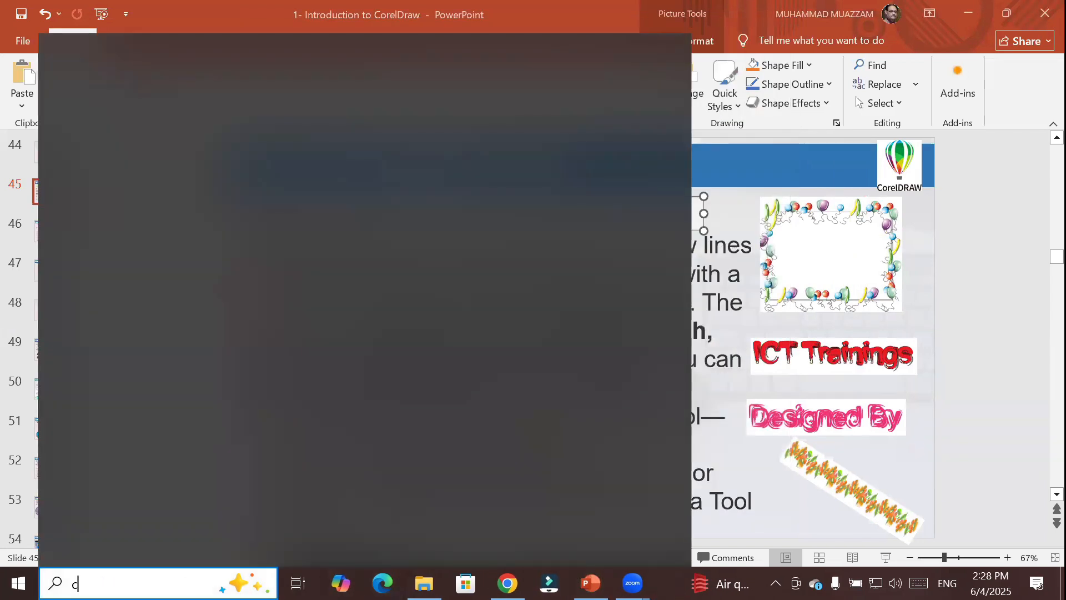
pyautogui.write('orl')
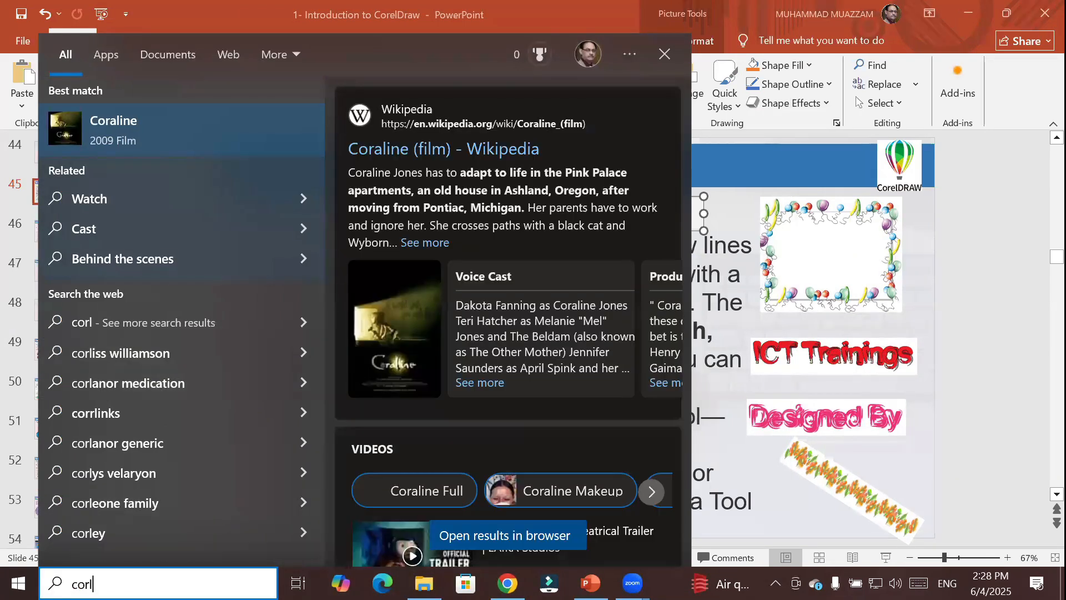
pyautogui.press('BackSpace')
pyautogui.write('el')
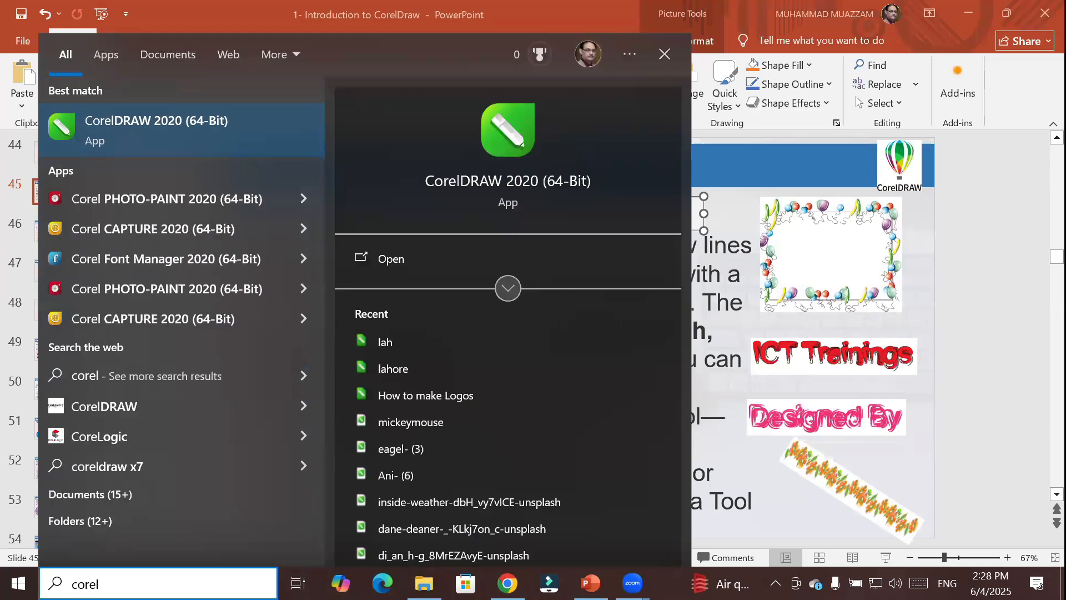
pyautogui.click(465, 398)
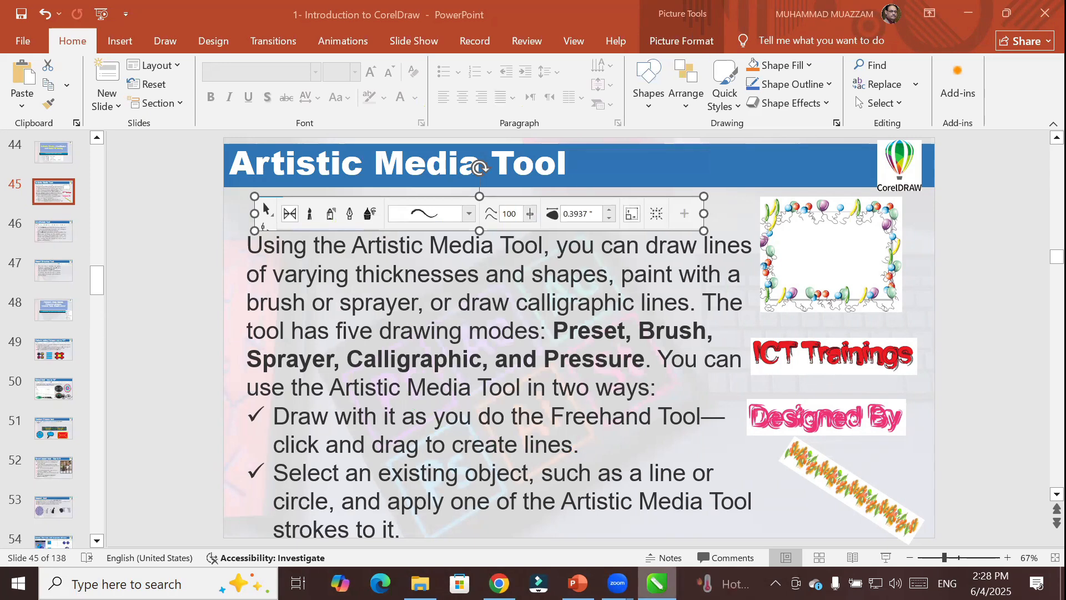
pyautogui.moveTo(656, 583)
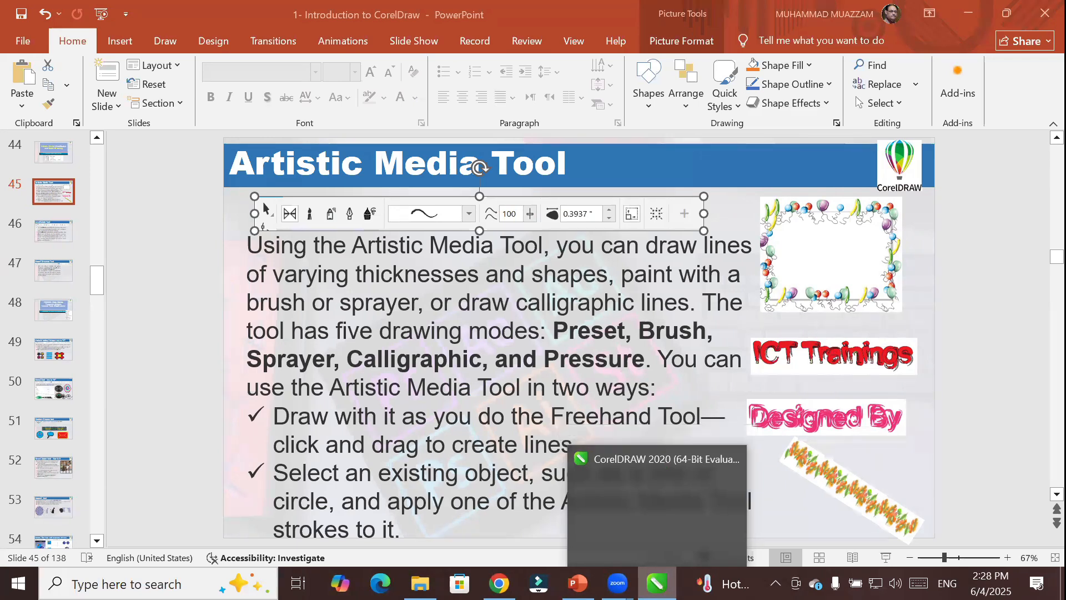
pyautogui.click(657, 515)
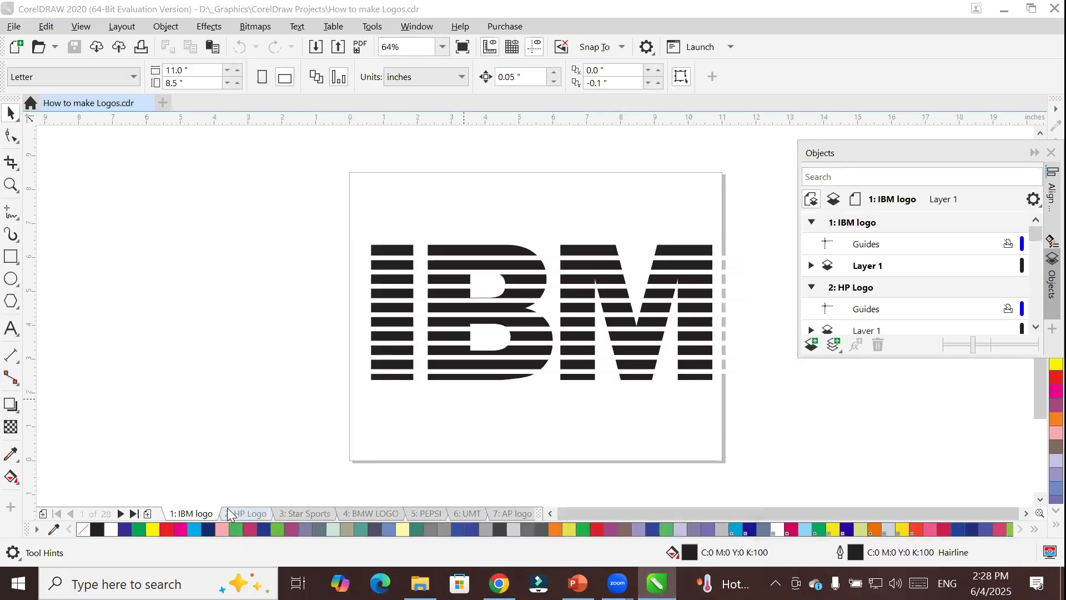
# Add a new page after the IBM logo page and create an 8.5 by 11 inch page frame rectangle on it.
pyautogui.click(148, 513)
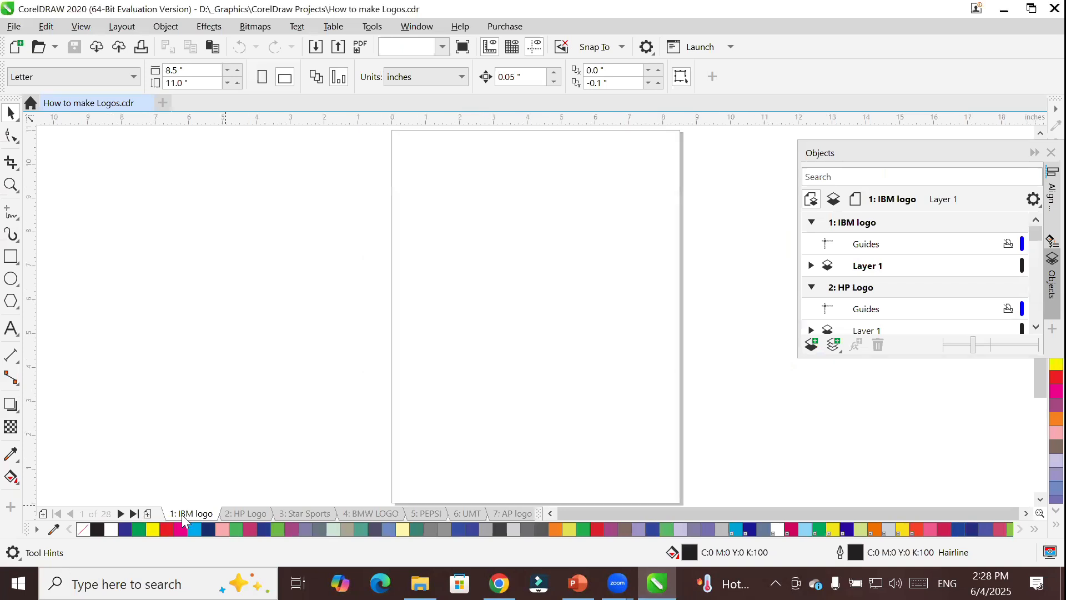
pyautogui.doubleClick(12, 257)
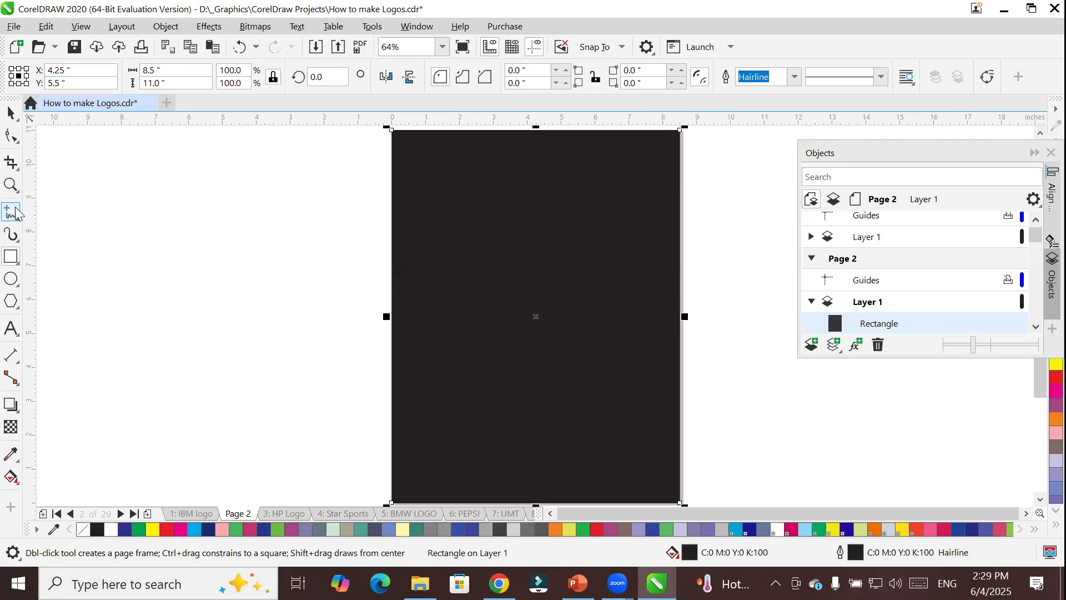
# Try to apply the green leaf spray pattern from the Brush Strokes category to the page frame with the Sprayer.
pyautogui.click(11, 234)
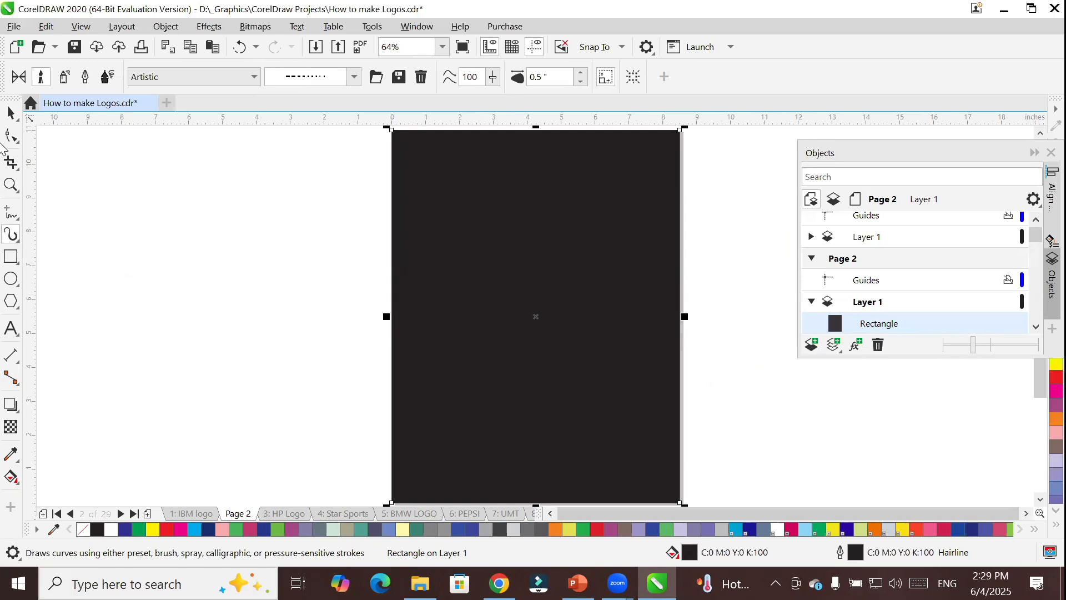
pyautogui.click(64, 77)
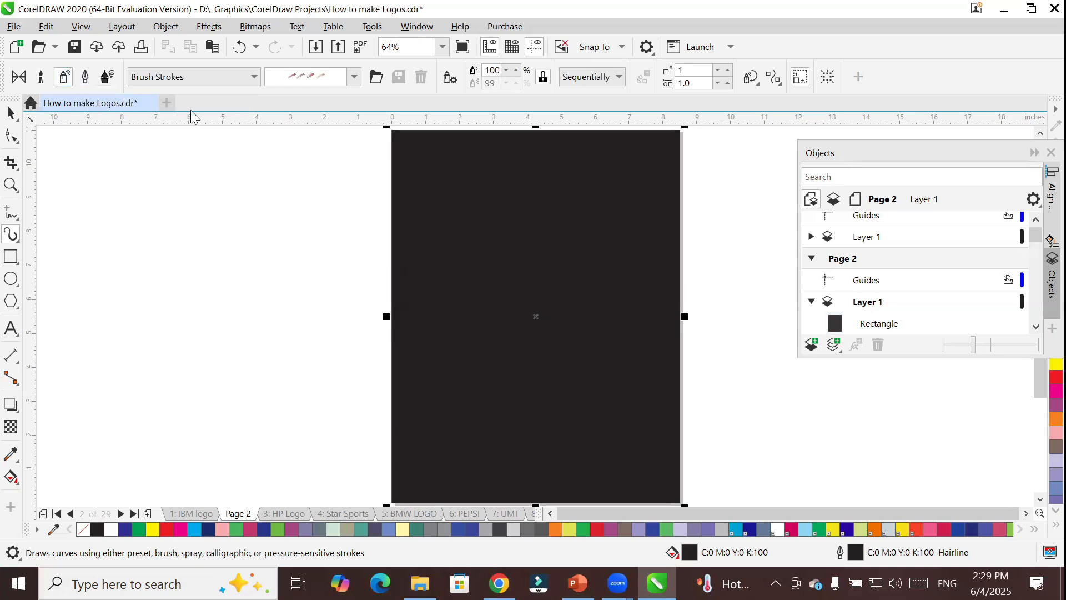
pyautogui.click(353, 77)
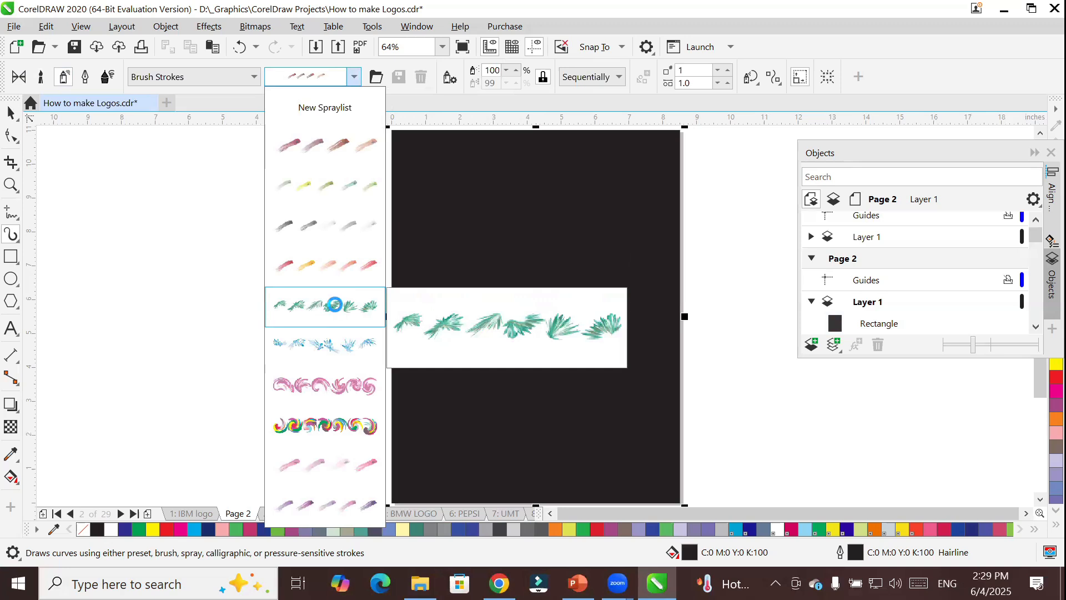
pyautogui.click(334, 304)
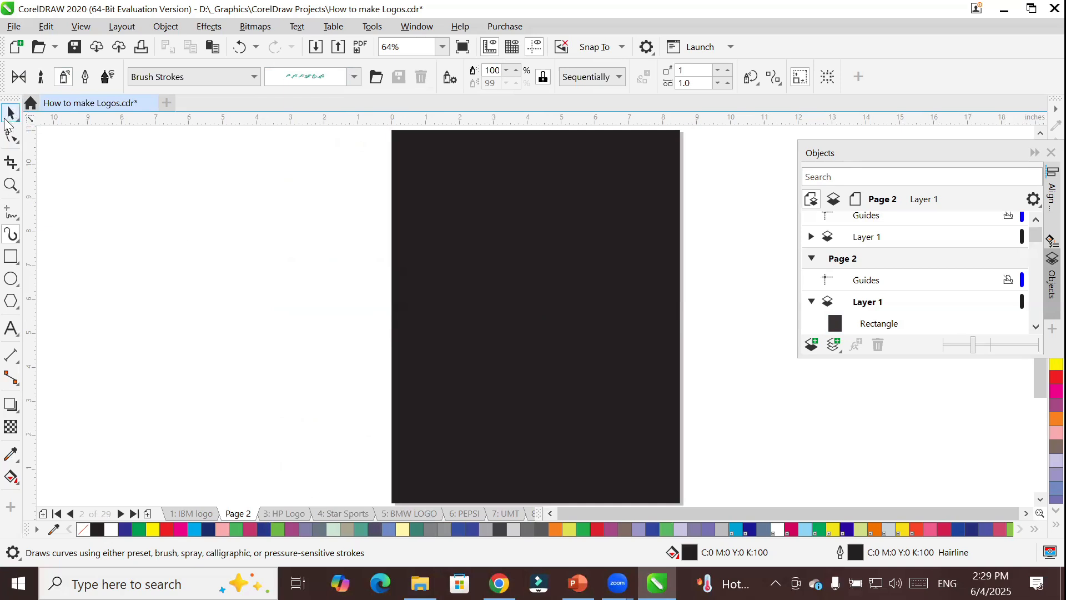
# Reselect the page frame rectangle and apply the first Brush Strokes spray pattern, the red and brown paint dabs.
pyautogui.click(10, 113)
pyautogui.click(524, 250)
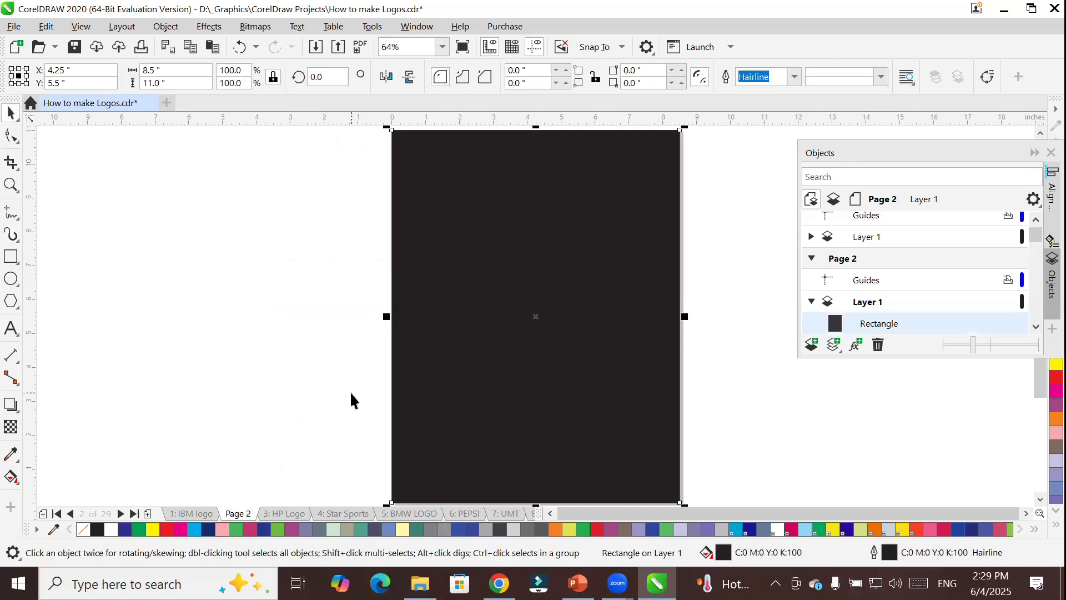
pyautogui.click(11, 235)
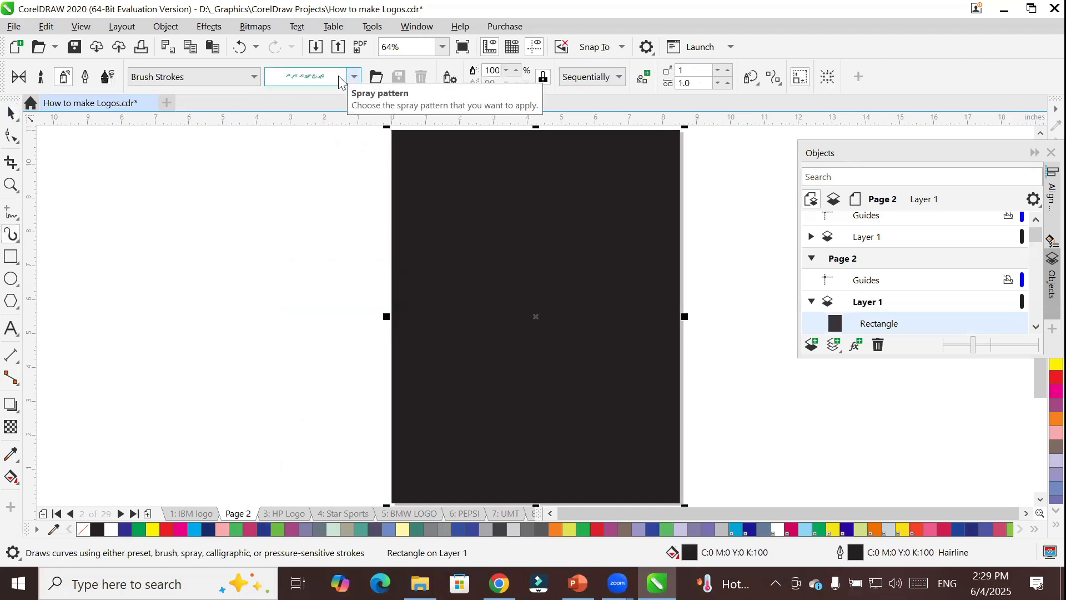
pyautogui.click(340, 79)
pyautogui.click(327, 150)
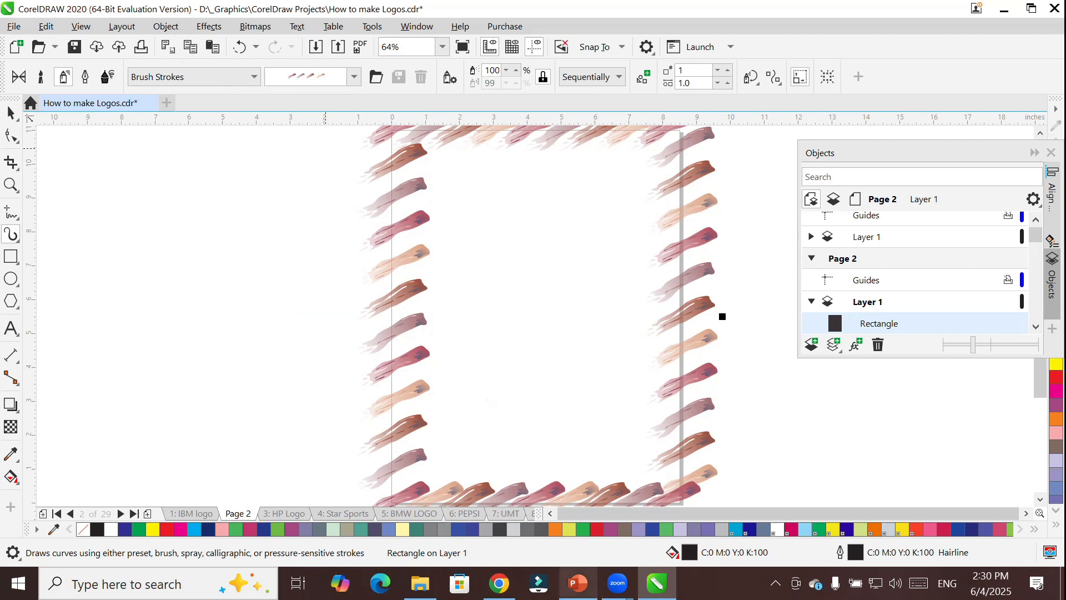
pyautogui.moveTo(577, 583)
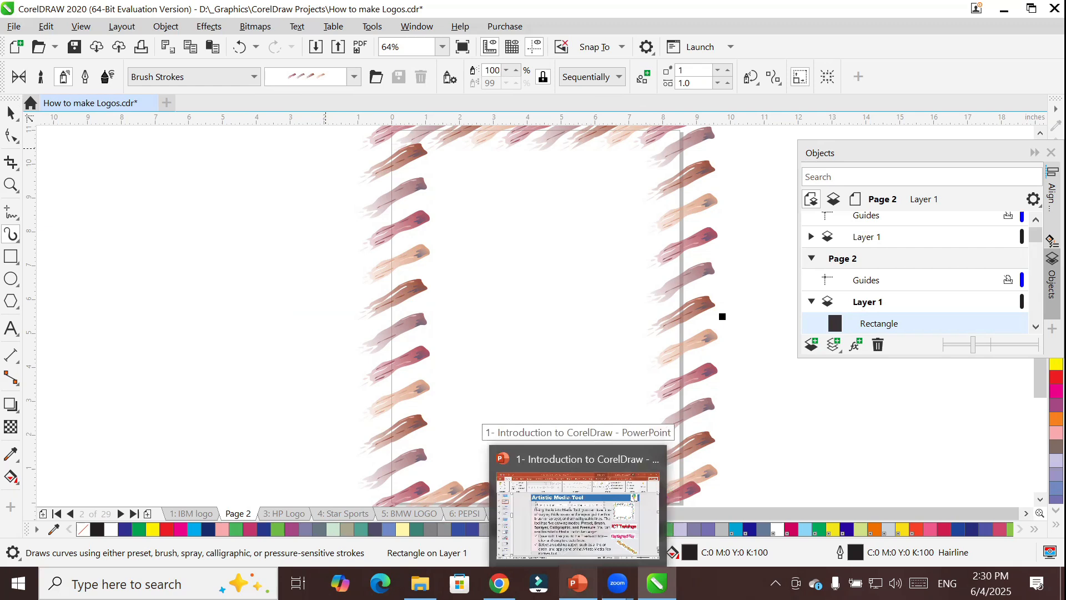
pyautogui.moveTo(657, 583)
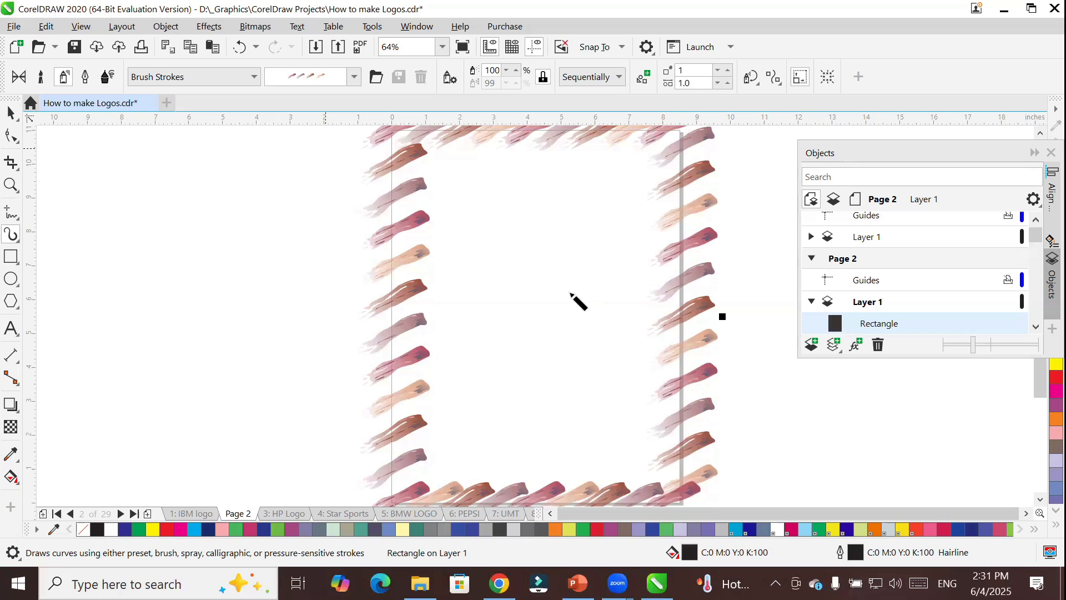
# Bring up Task Manager again and end the unresponsive How to make Logos.cdr task.
pyautogui.hotkey('ctrl', 'shift', 'Escape')
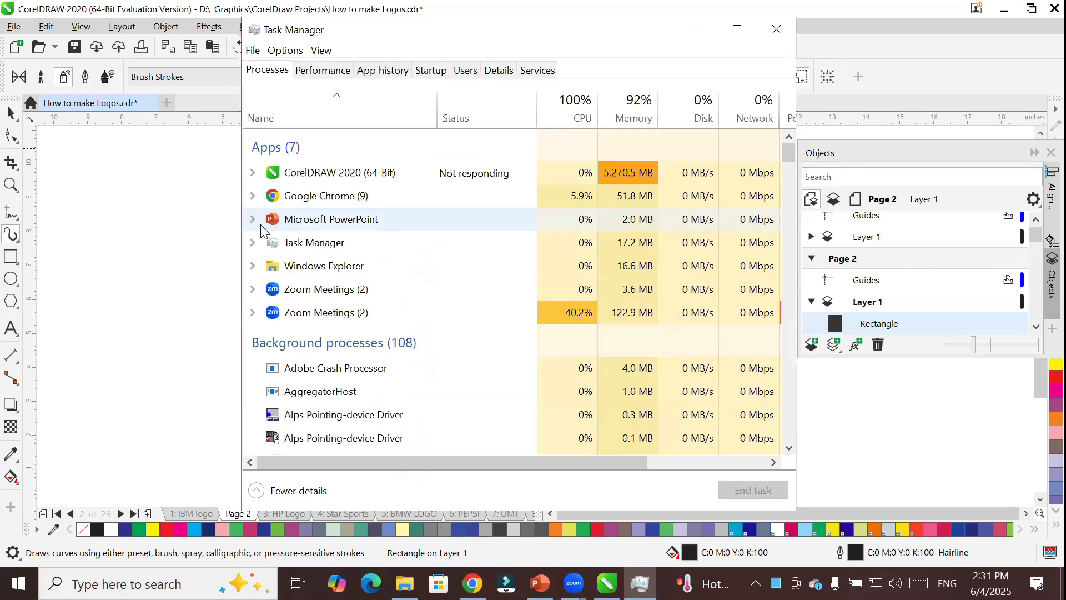
pyautogui.click(255, 172)
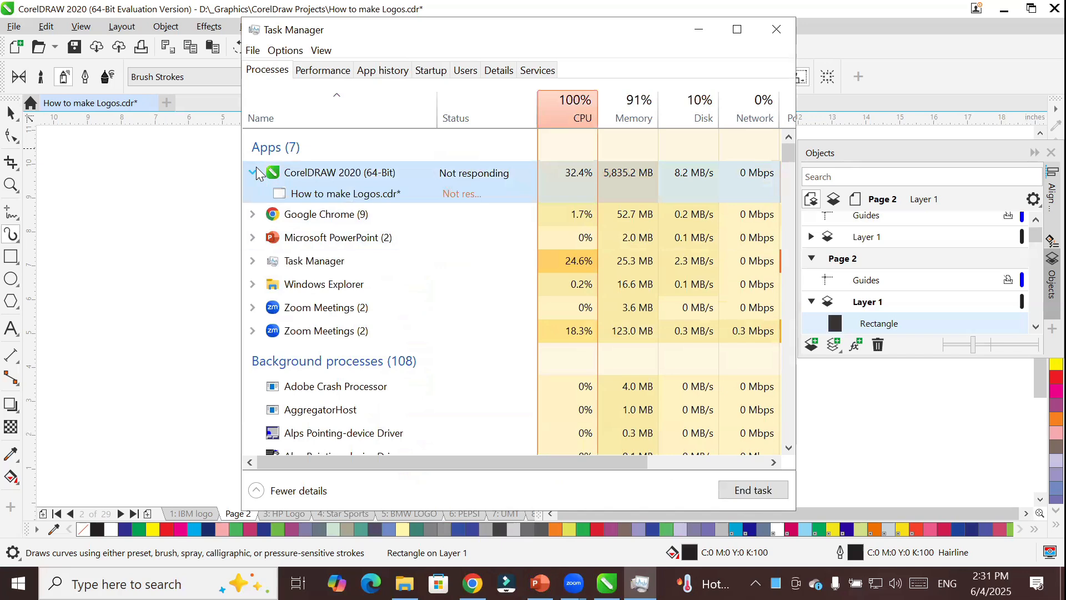
pyautogui.rightClick(346, 195)
pyautogui.click(388, 218)
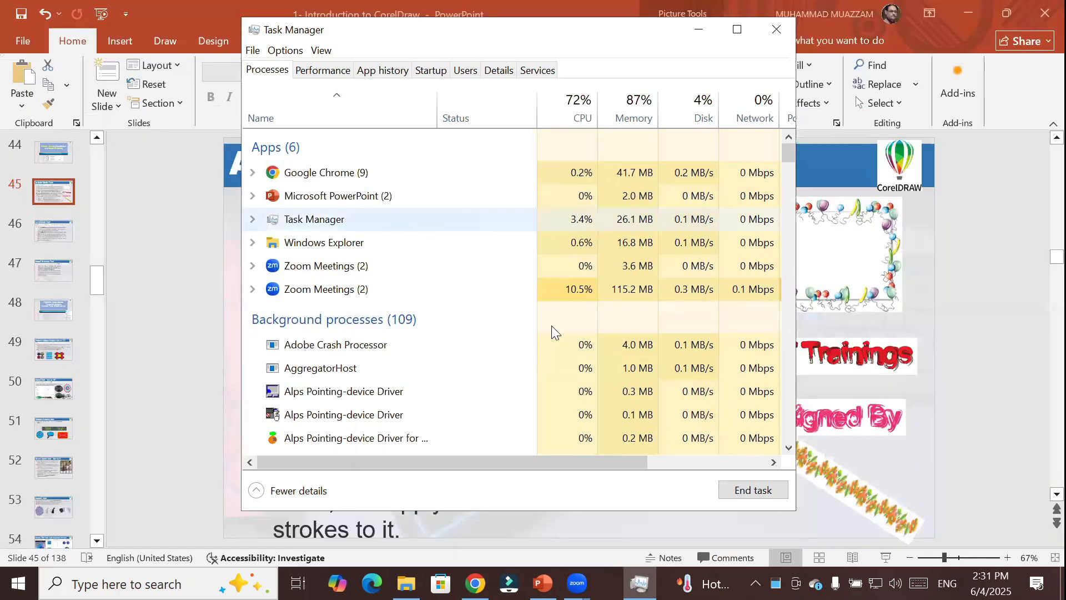
# Switch to File Explorer and open the CorelDRAW file "first" from the CorelDraw folder in _Graphics.
pyautogui.click(414, 583)
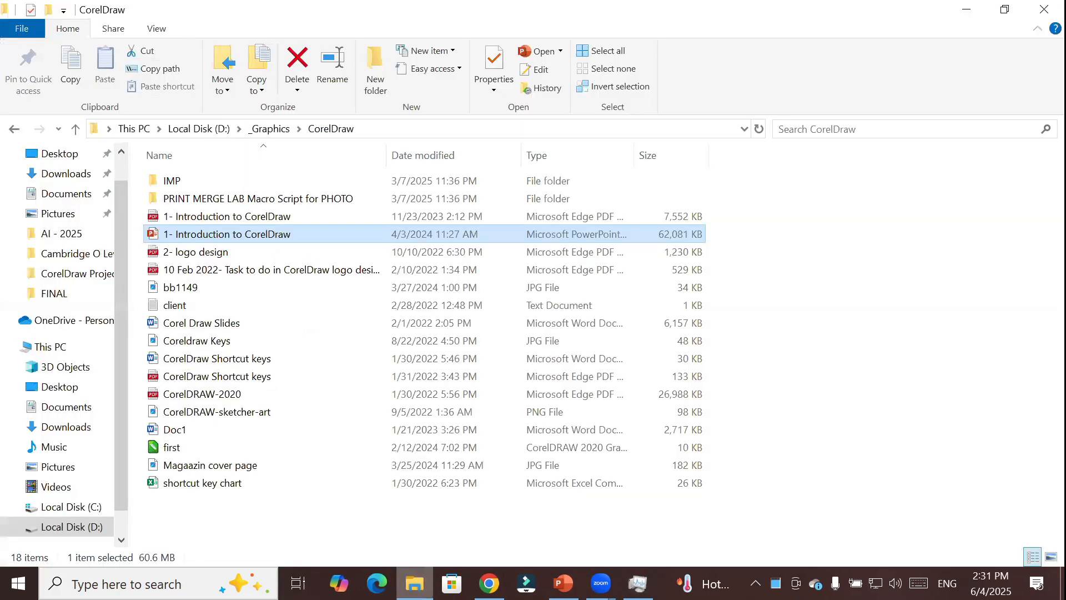
pyautogui.doubleClick(195, 449)
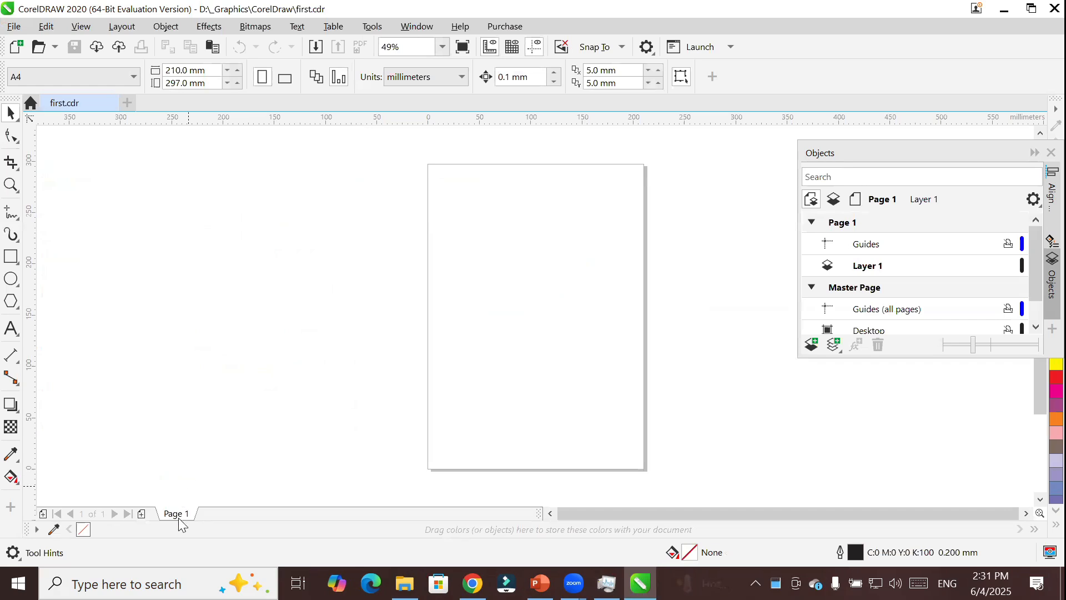
# Create a page-sized rectangle frame and choose the green trees spray pattern from the Sprayer's Plants category.
pyautogui.doubleClick(10, 257)
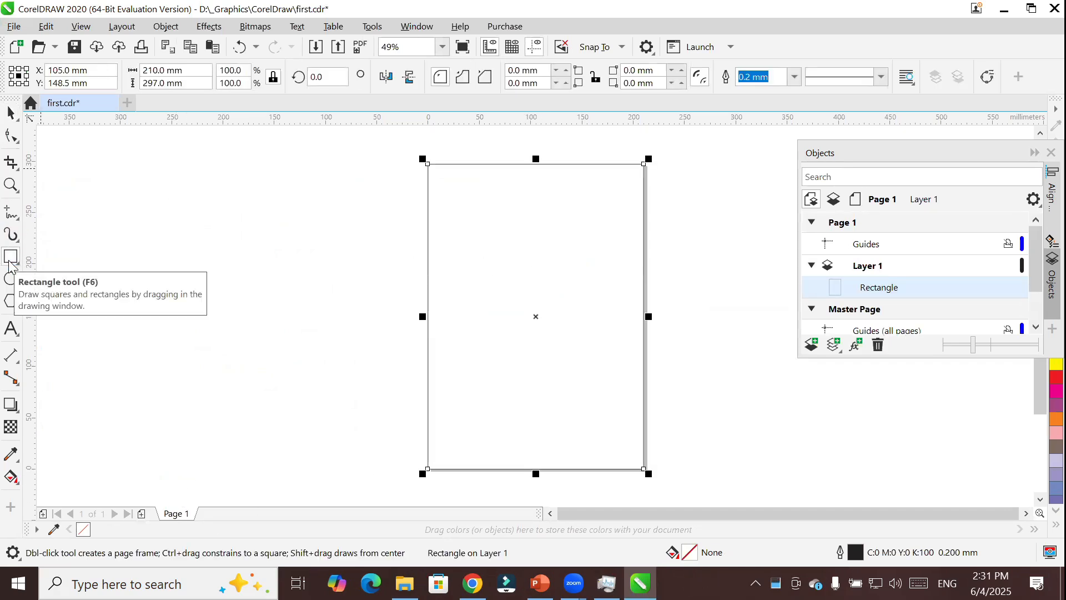
pyautogui.click(10, 236)
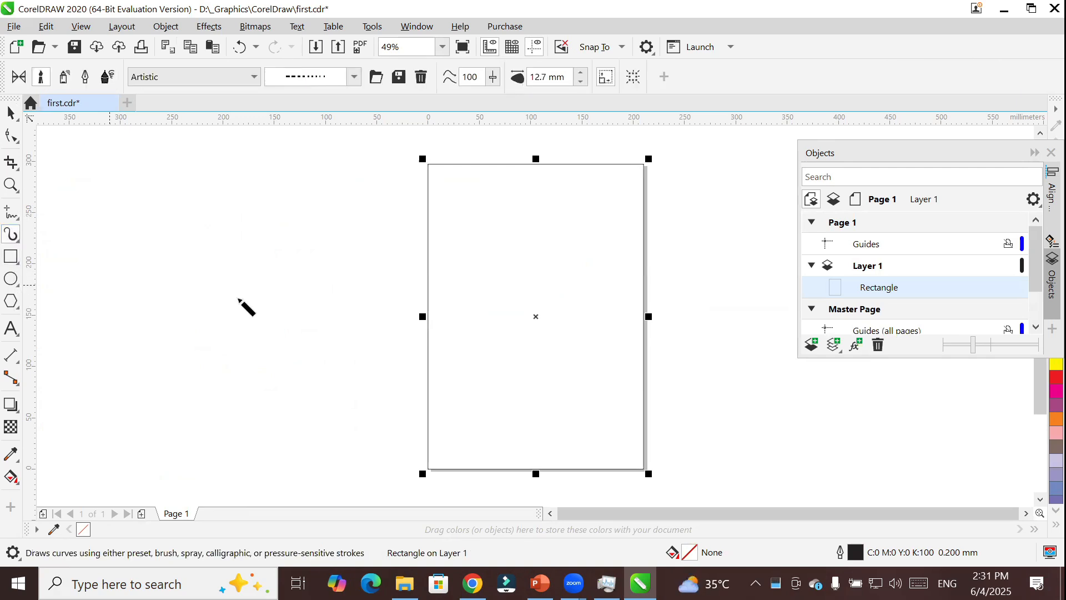
pyautogui.click(60, 79)
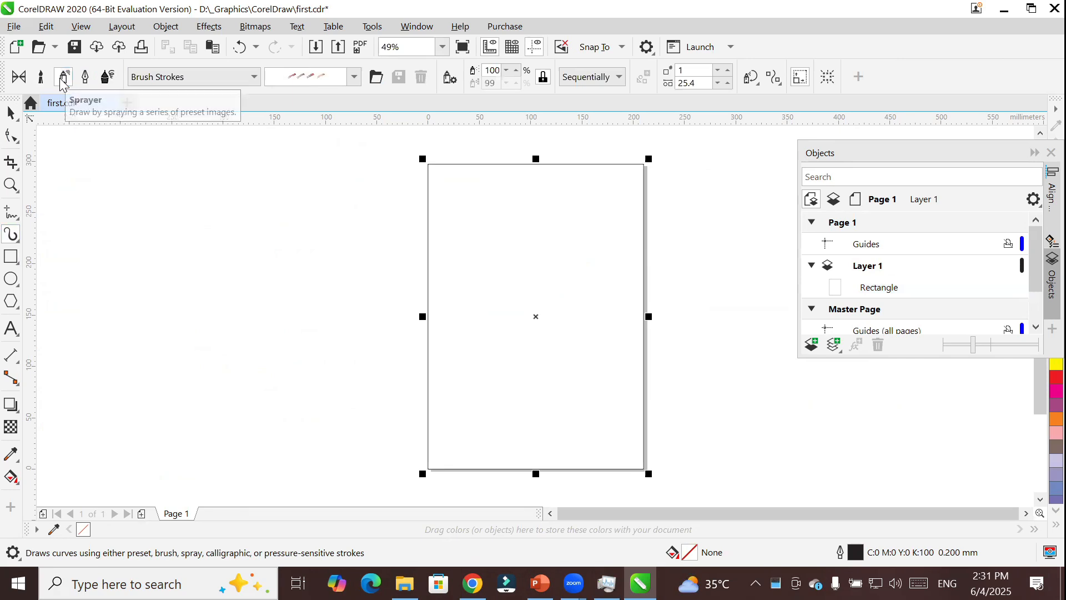
pyautogui.click(255, 77)
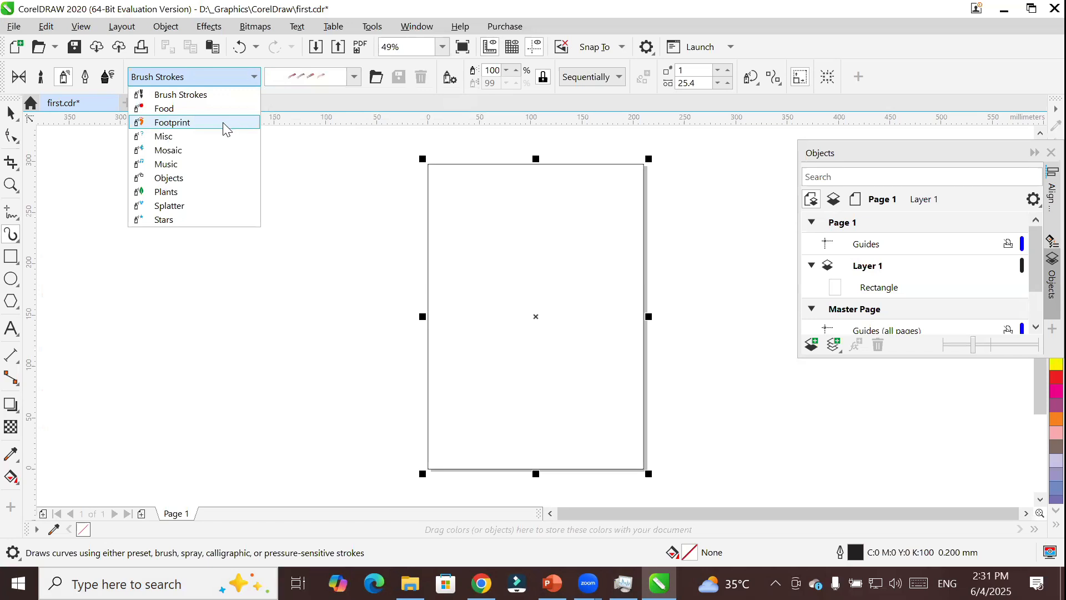
pyautogui.click(202, 192)
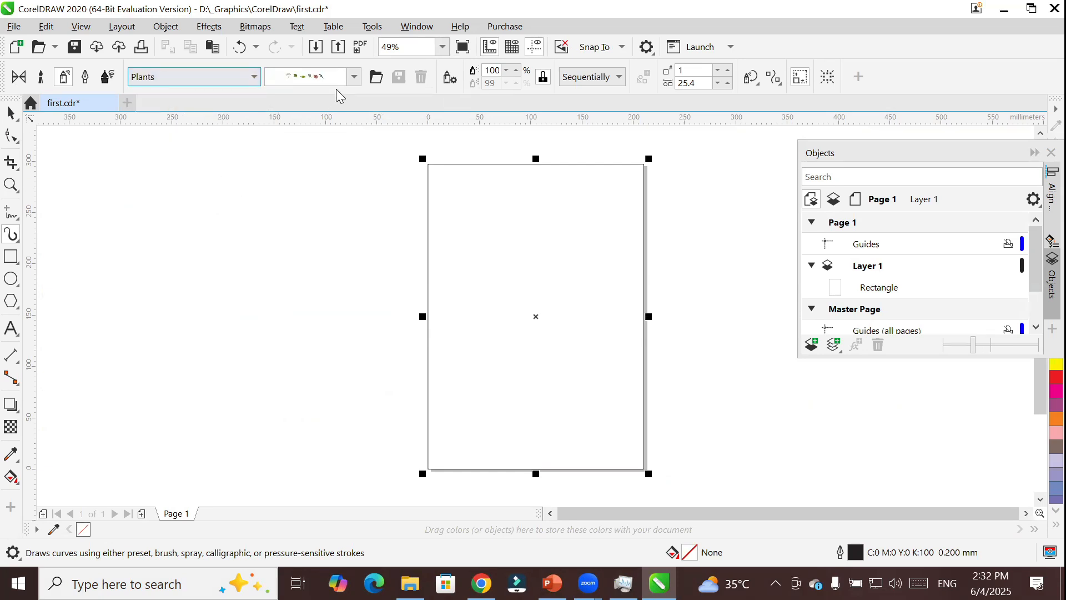
pyautogui.click(353, 78)
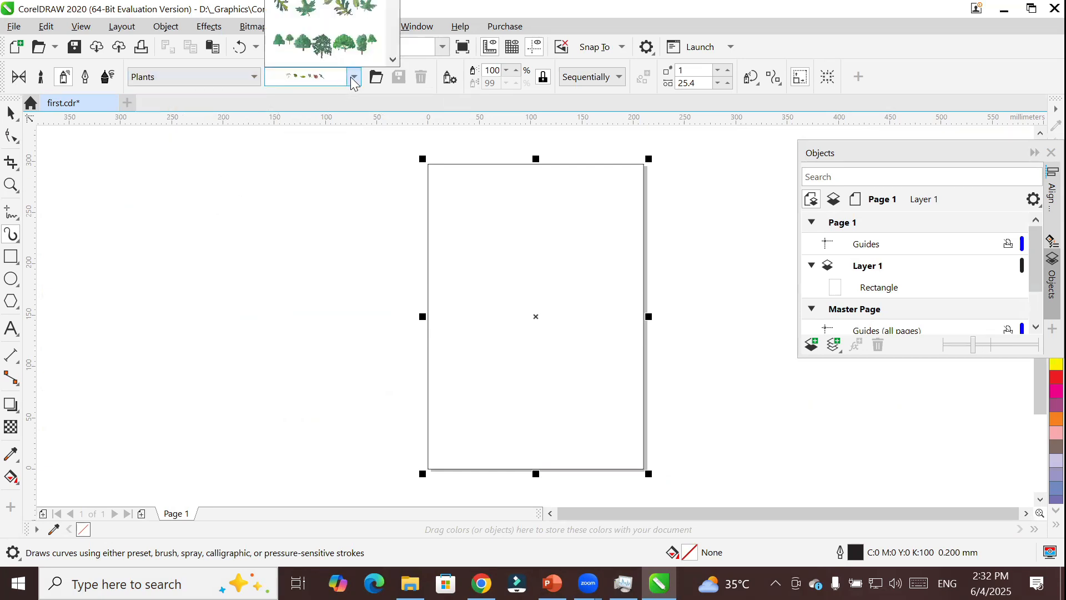
pyautogui.click(365, 49)
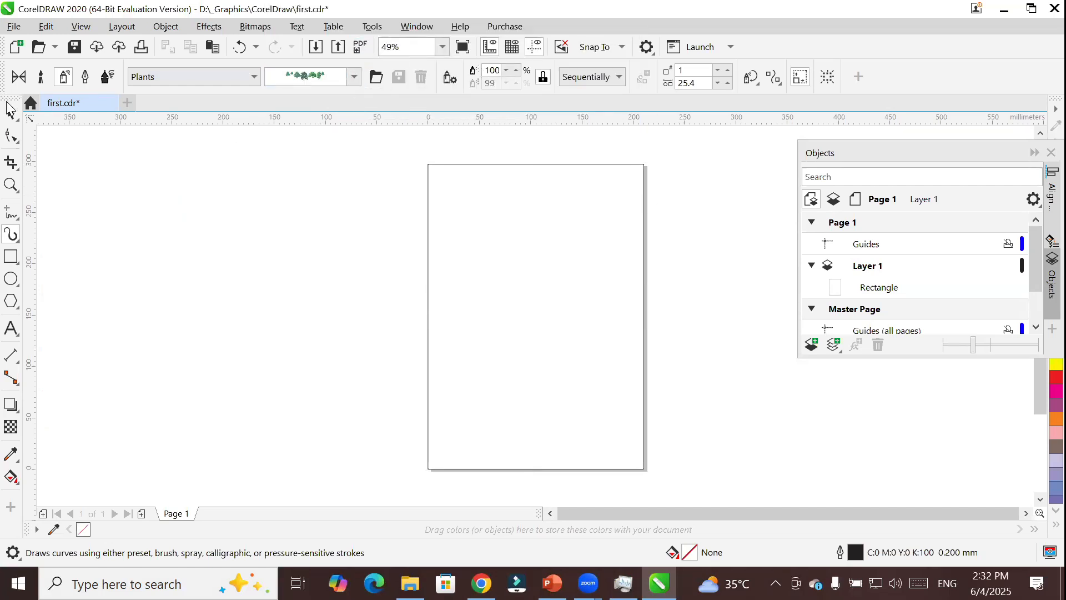
# Reselect the page frame rectangle and apply the green leaves spray pattern from the Plants category with the Sprayer.
pyautogui.click(10, 118)
pyautogui.click(483, 165)
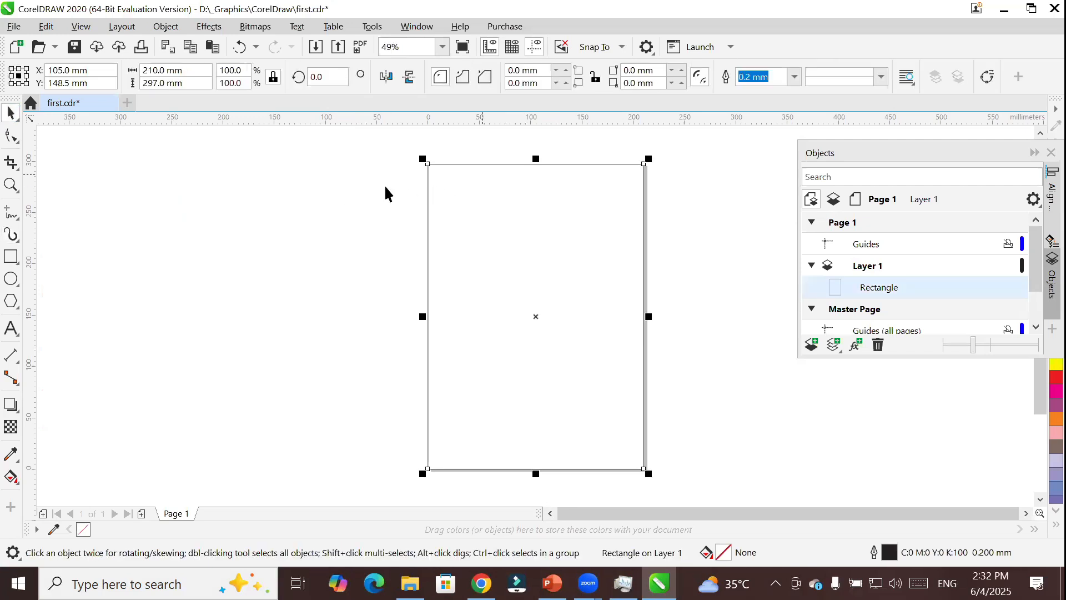
pyautogui.click(11, 234)
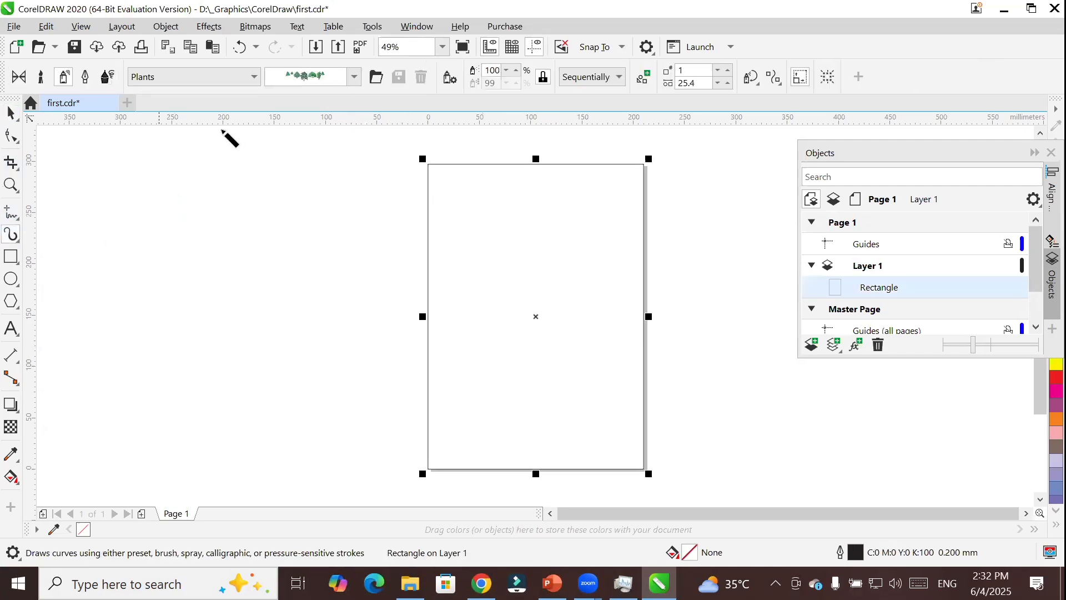
pyautogui.click(353, 78)
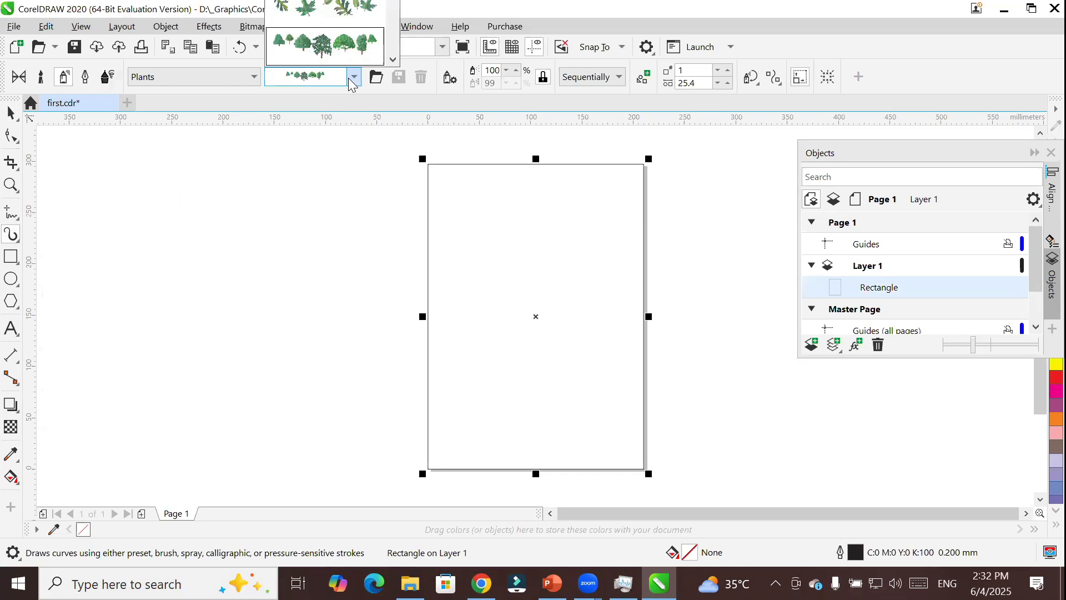
pyautogui.click(349, 25)
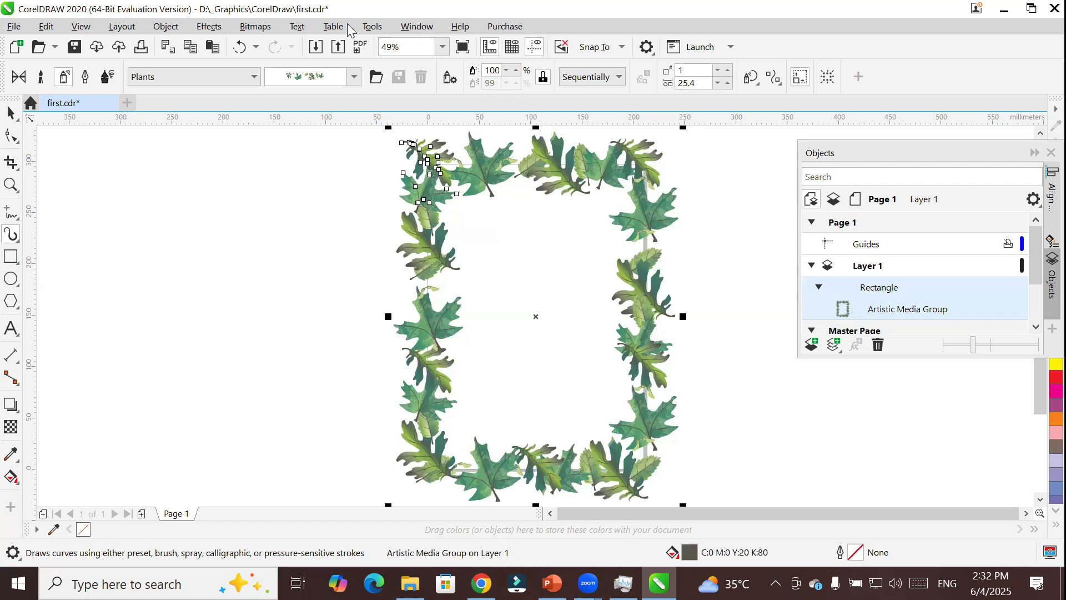
# Replace the frame's leaf spray with the wrapped candies pattern from the Food category.
pyautogui.click(234, 75)
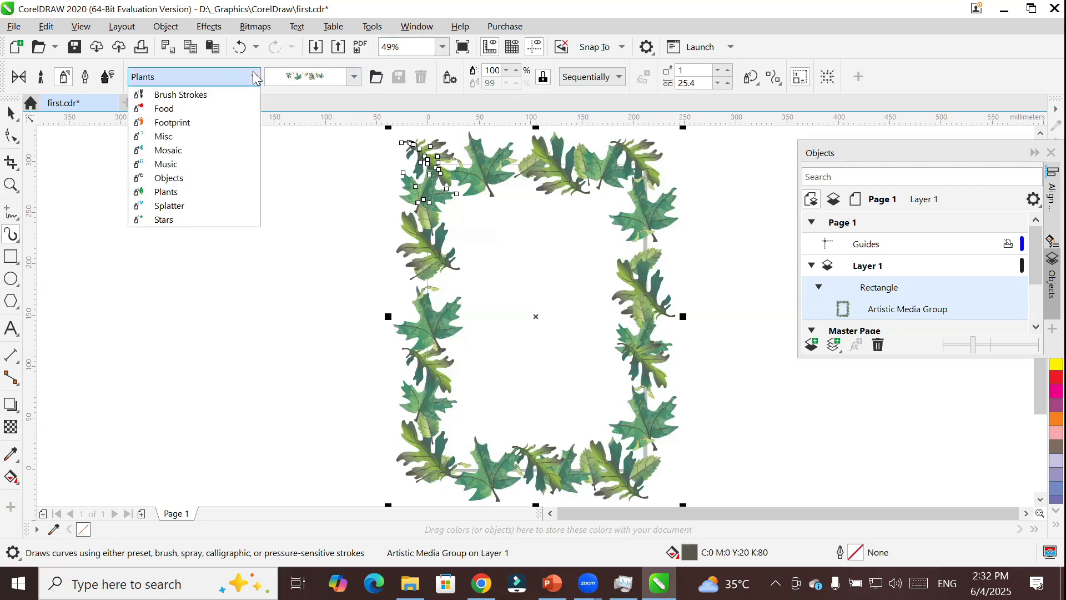
pyautogui.click(237, 109)
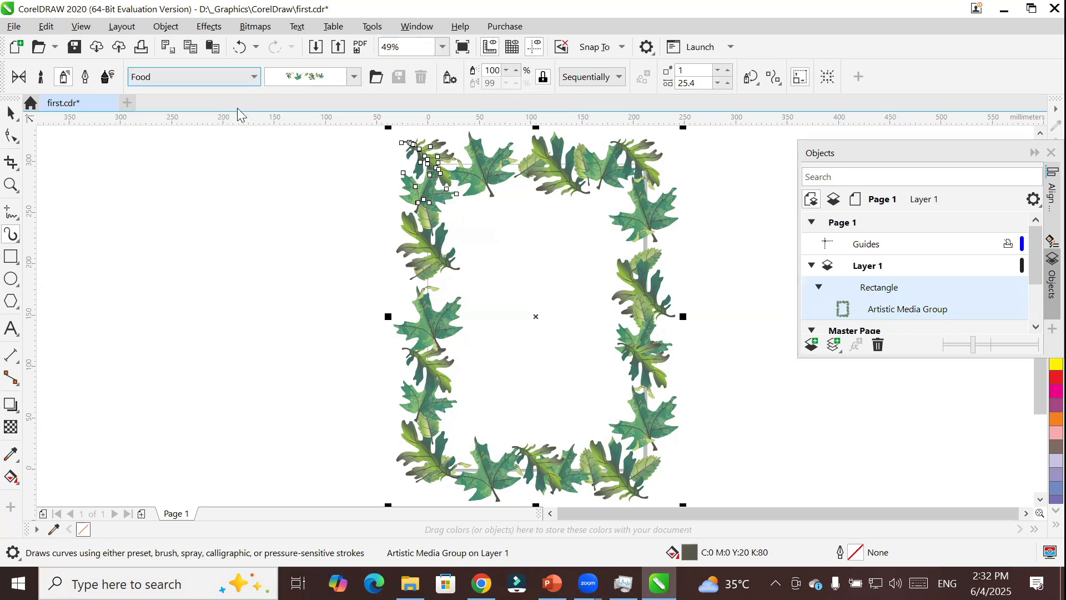
pyautogui.click(354, 77)
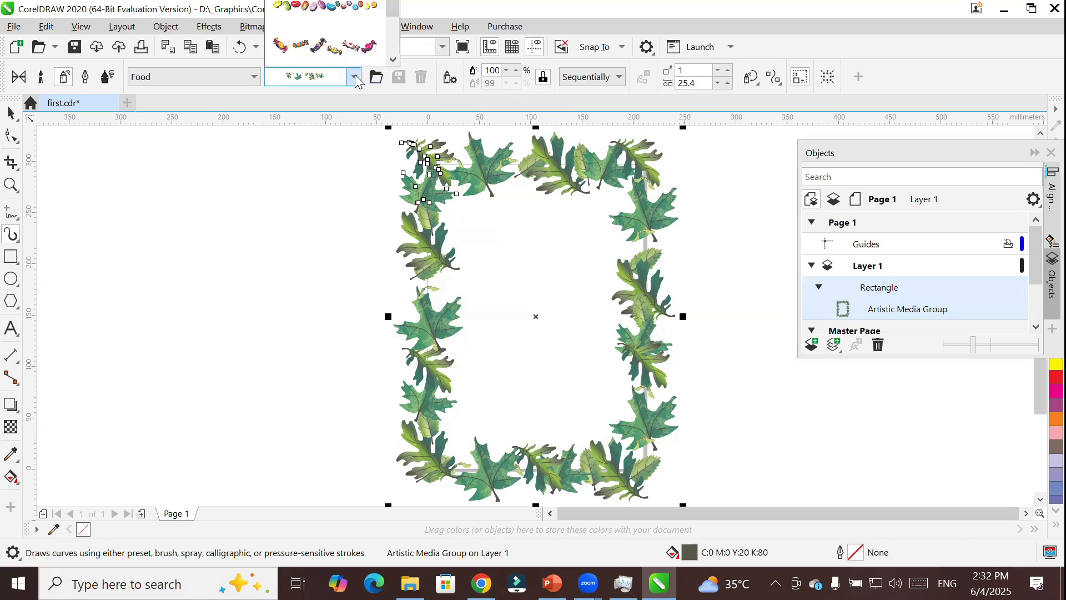
pyautogui.click(353, 46)
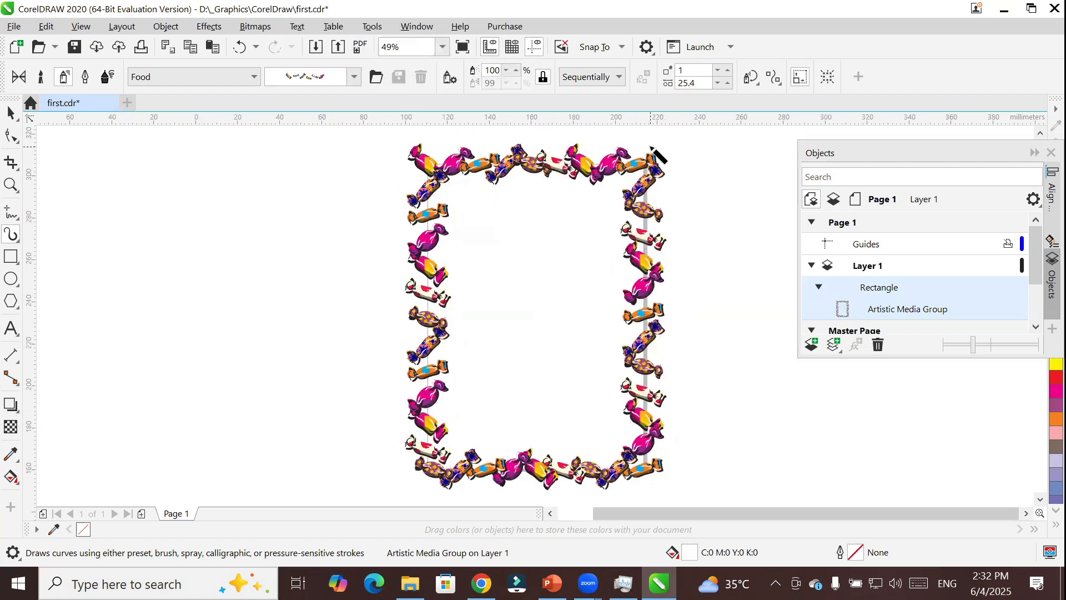
# Set the candy border's spray order to Randomly, and return it to Sequentially.
pyautogui.scroll(2, 658, 155)
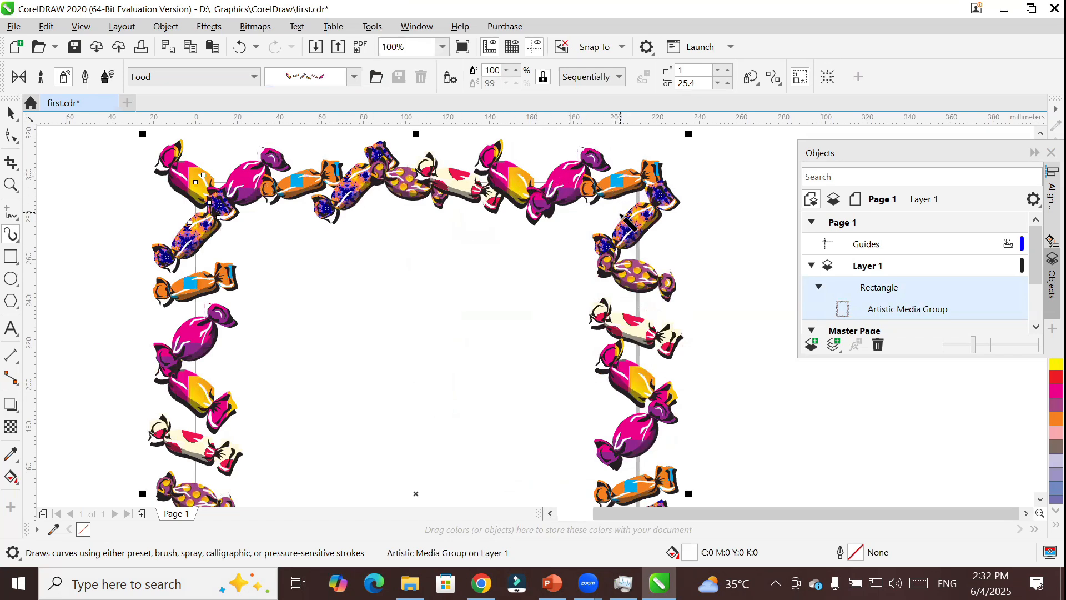
pyautogui.click(620, 76)
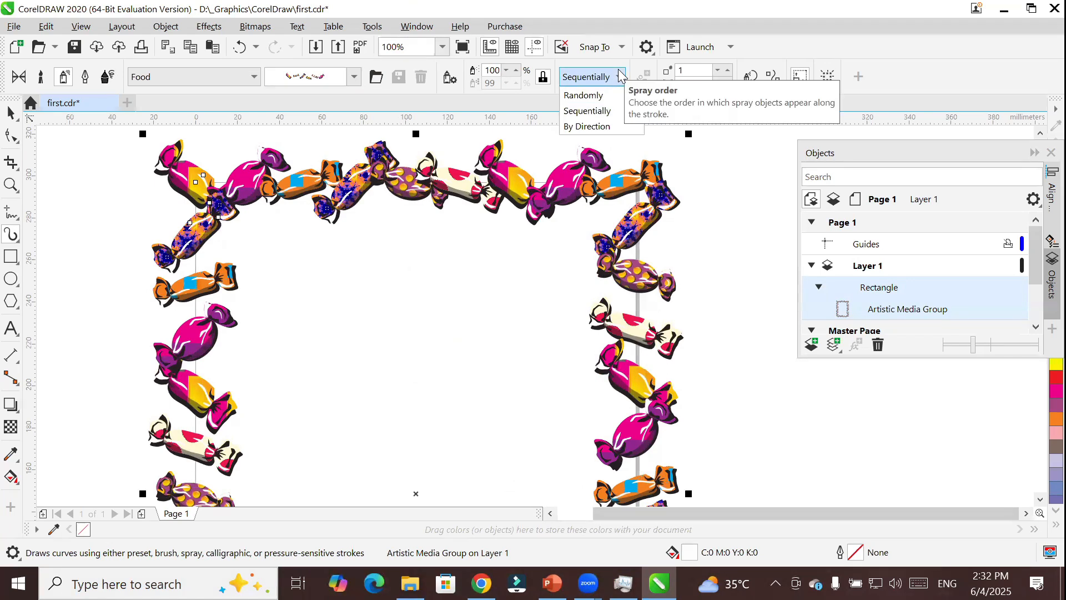
pyautogui.click(586, 97)
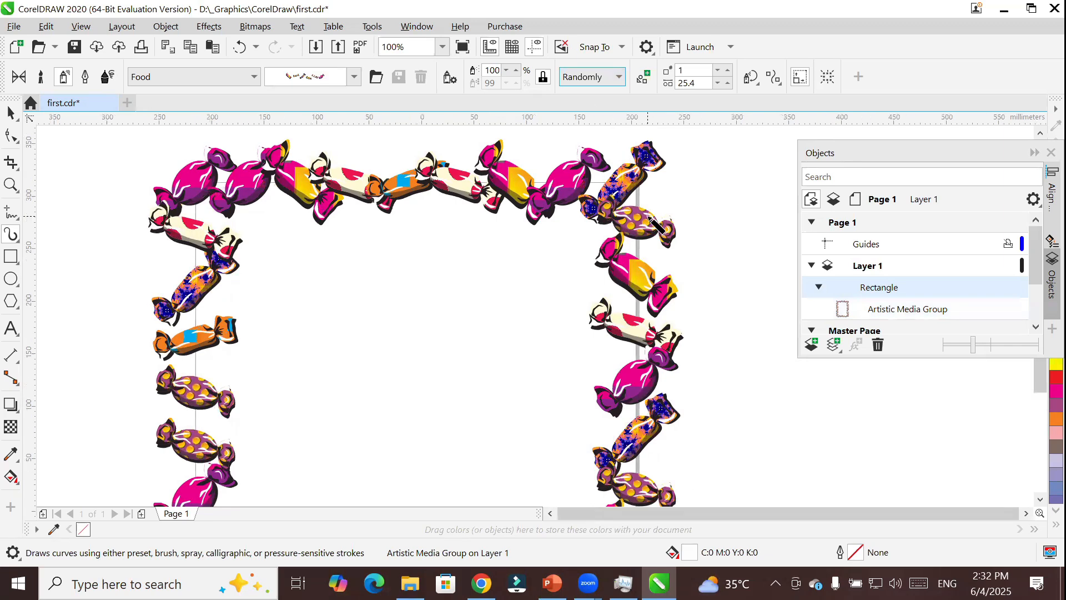
pyautogui.scroll(-2, 655, 223)
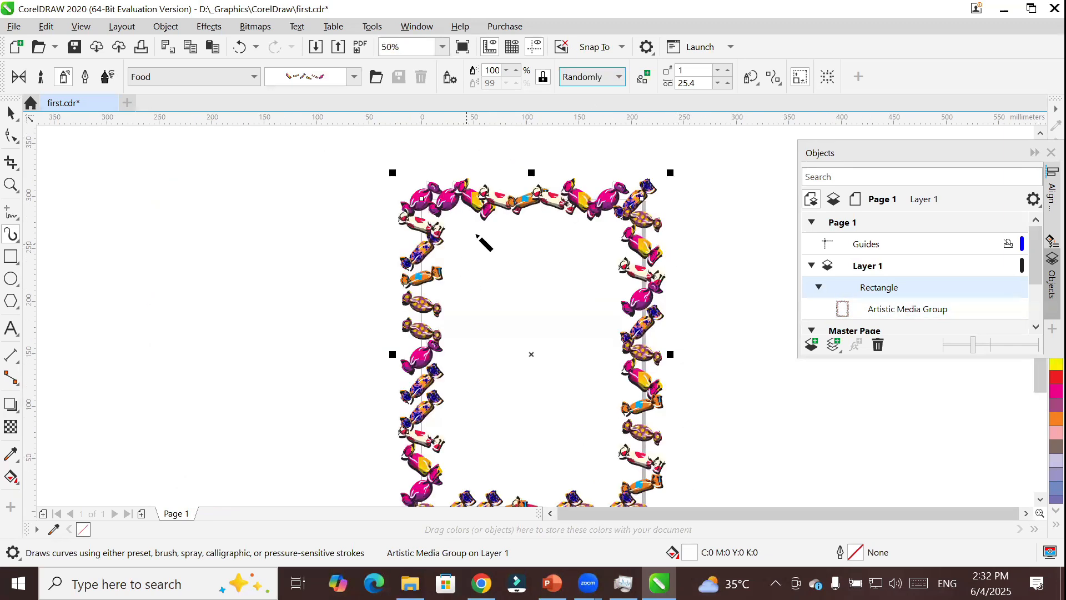
pyautogui.click(618, 78)
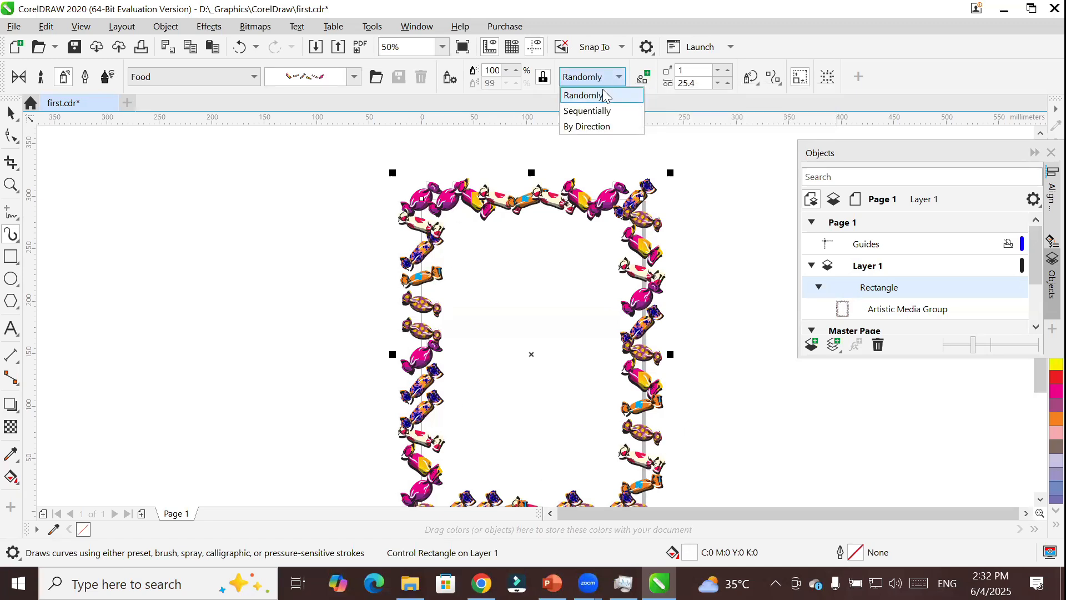
pyautogui.click(597, 112)
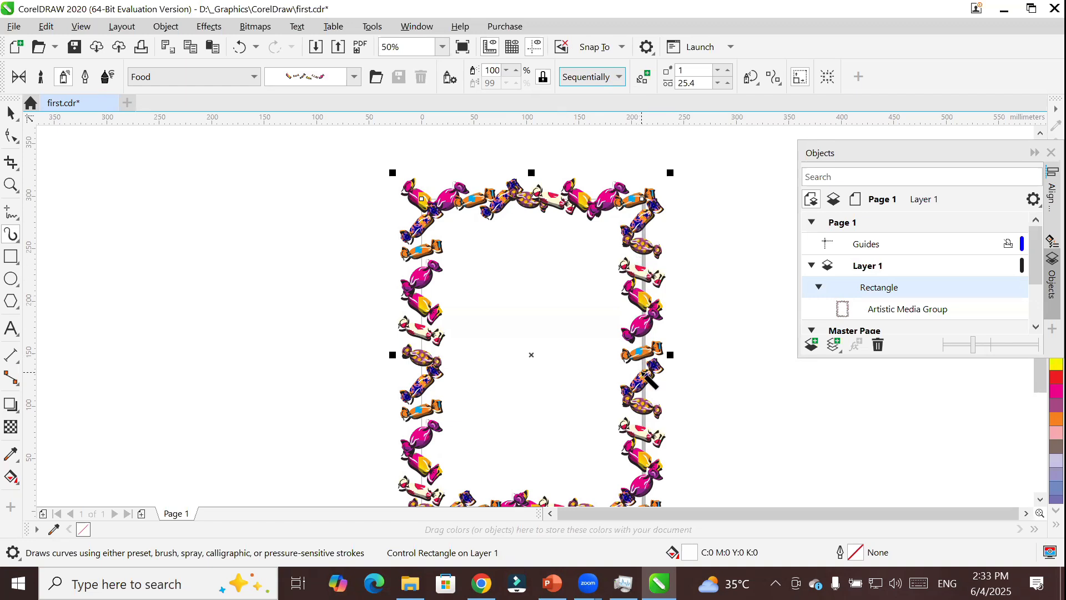
# Compare the spray orders again by switching the candy border to Randomly and restoring Sequentially.
pyautogui.click(596, 73)
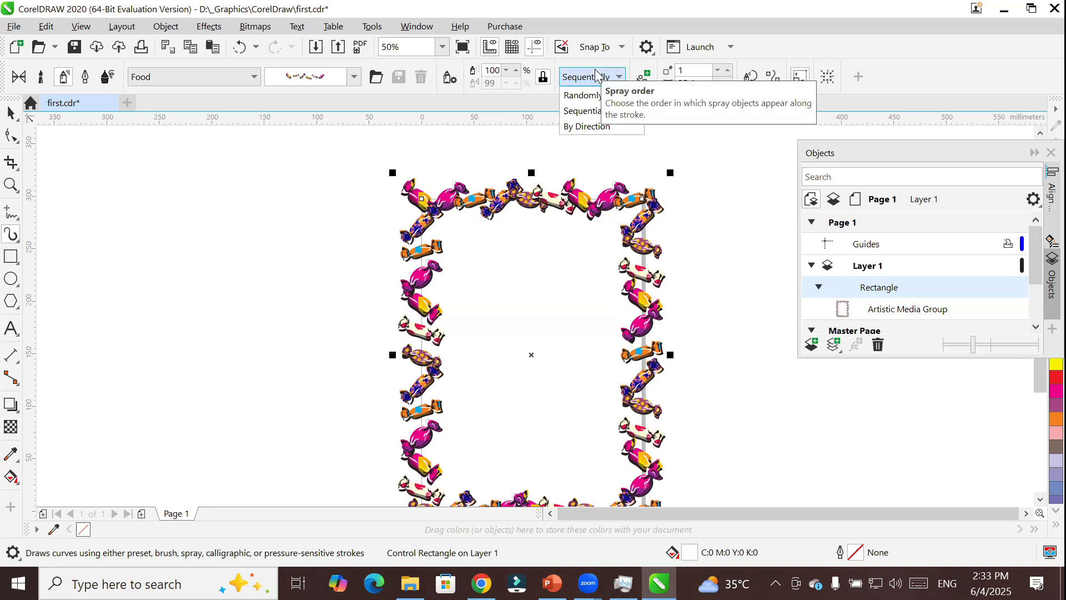
pyautogui.click(583, 95)
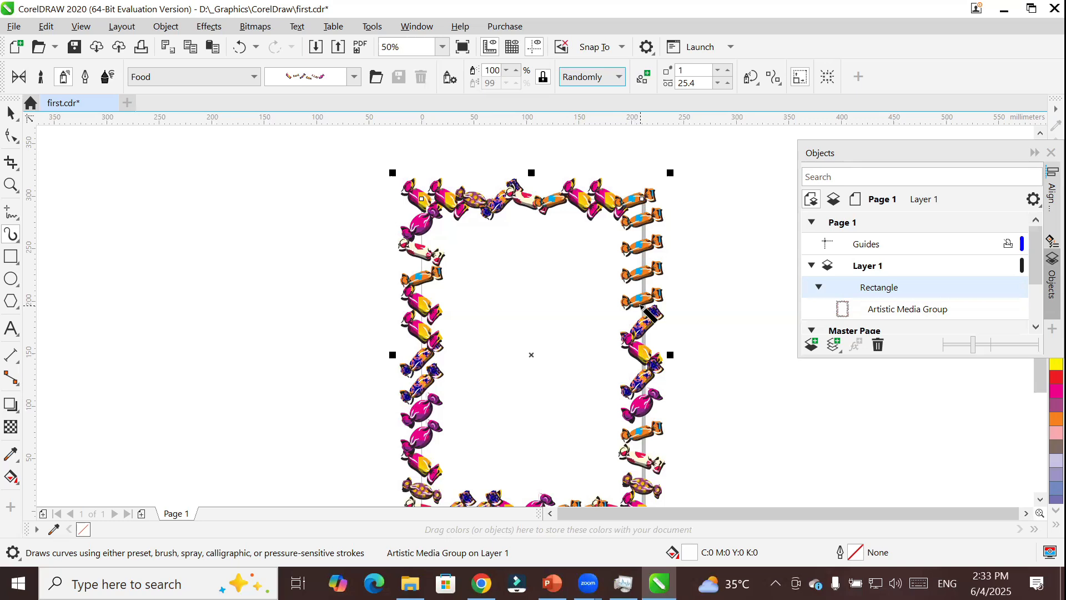
pyautogui.click(616, 78)
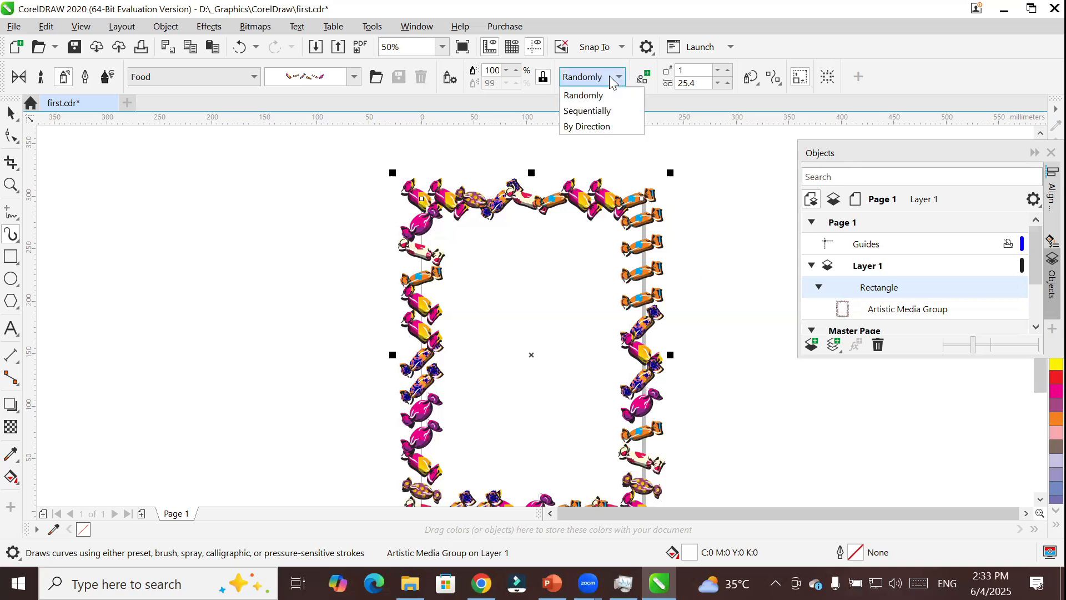
pyautogui.click(602, 112)
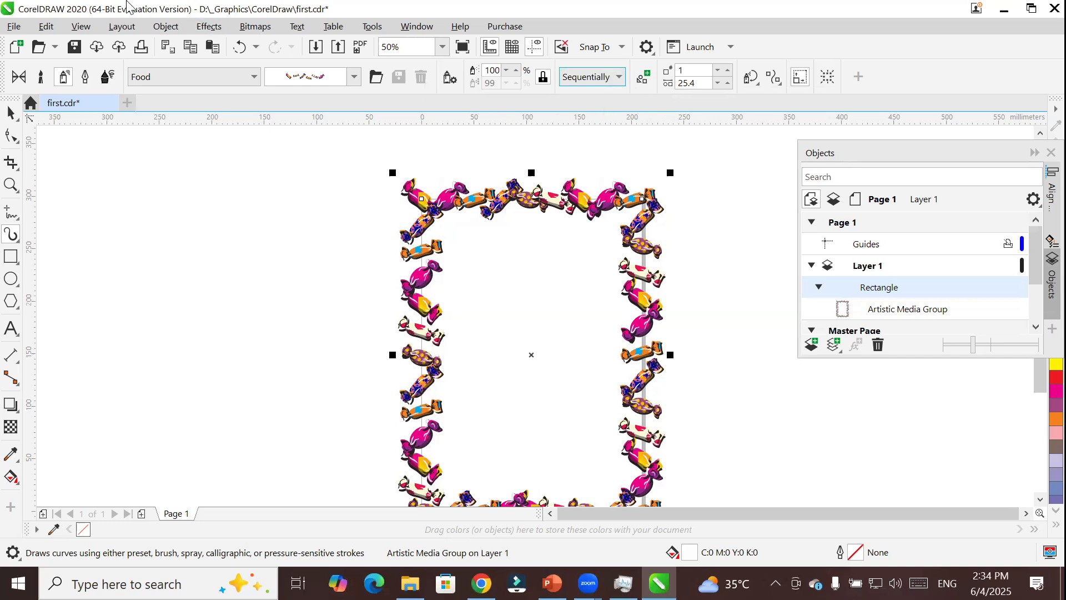
# Add the artistic text "ICT Trainings" in the empty area left of the page frame.
pyautogui.click(11, 328)
pyautogui.click(146, 221)
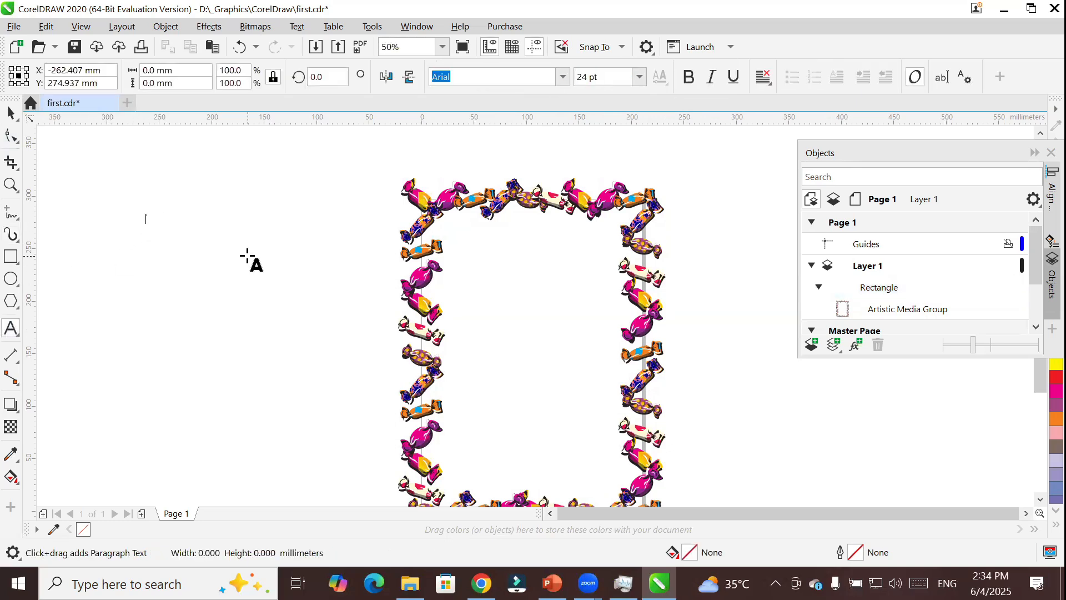
pyautogui.write('ICT')
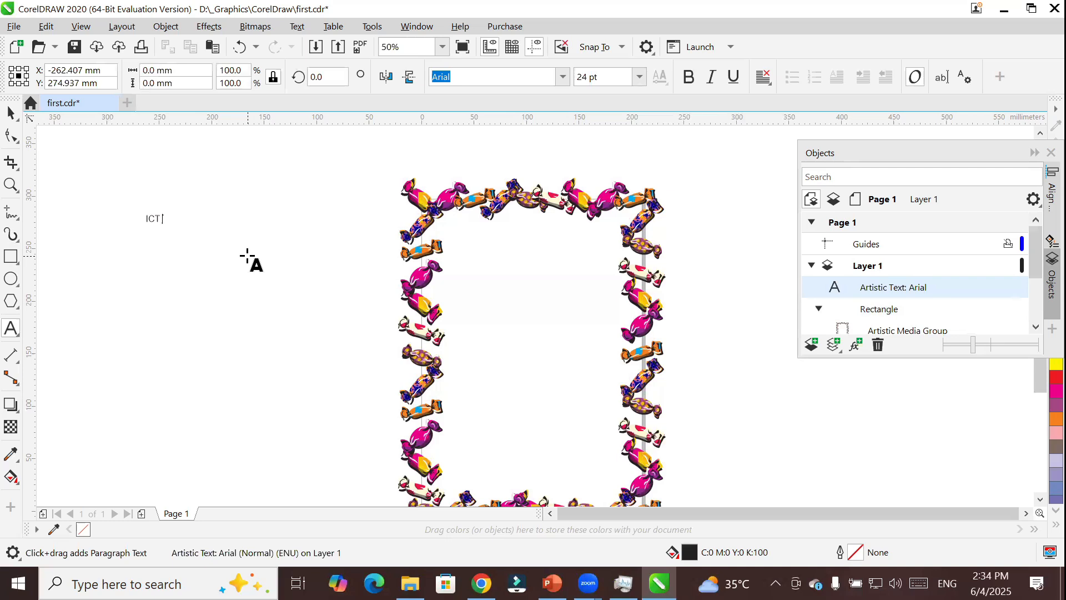
pyautogui.write(' Trainings')
pyautogui.click(9, 114)
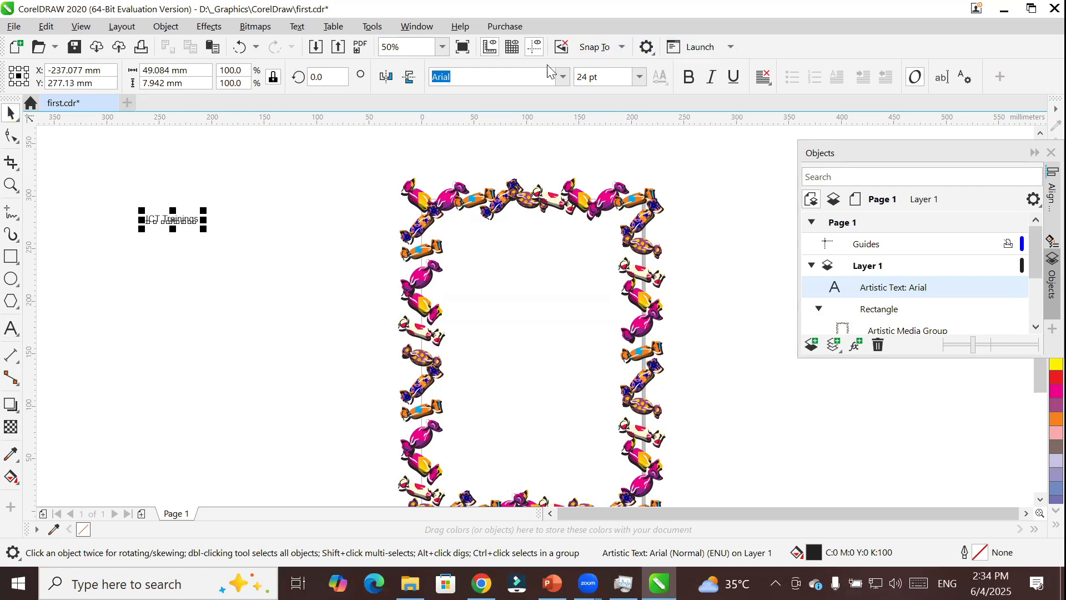
# Open the Artistic Media docker, undock it, and move the "ICT Trainings" text to the right of the candy frame.
pyautogui.click(209, 29)
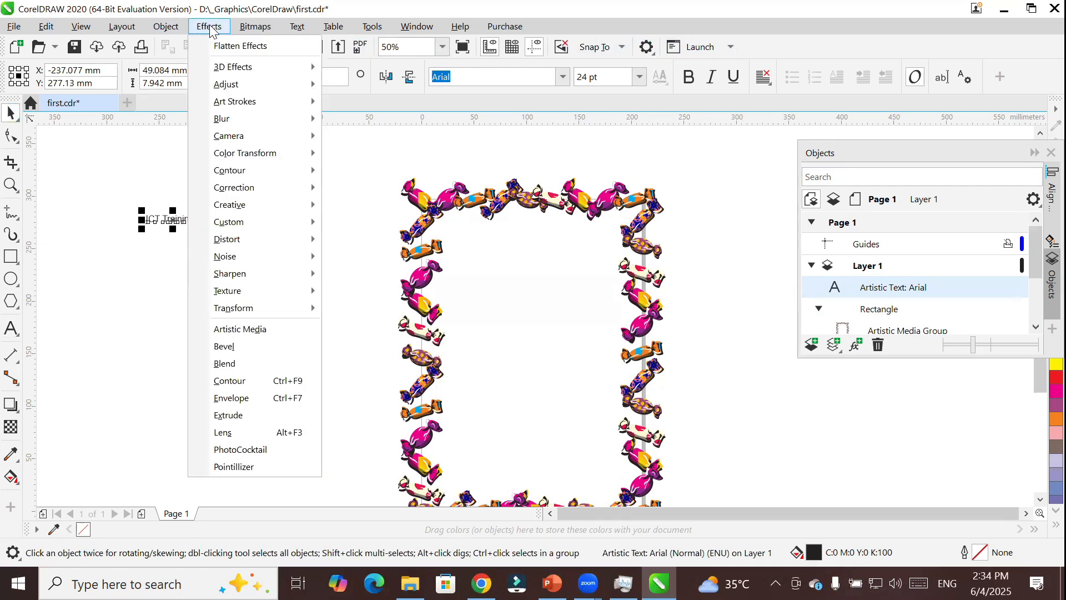
pyautogui.click(272, 330)
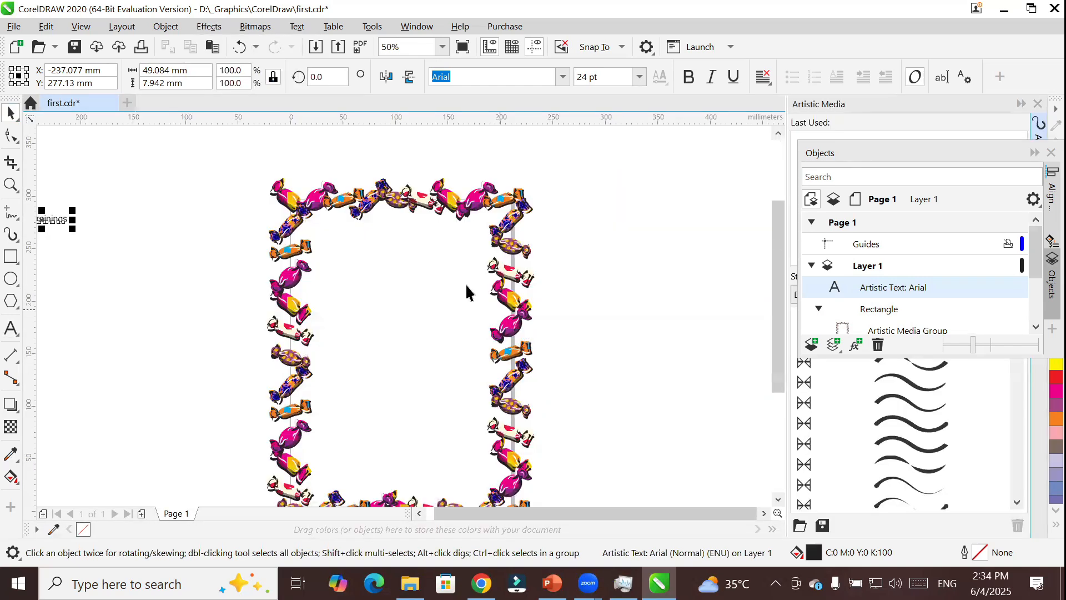
pyautogui.moveTo(52, 220); pyautogui.dragTo(621, 214)
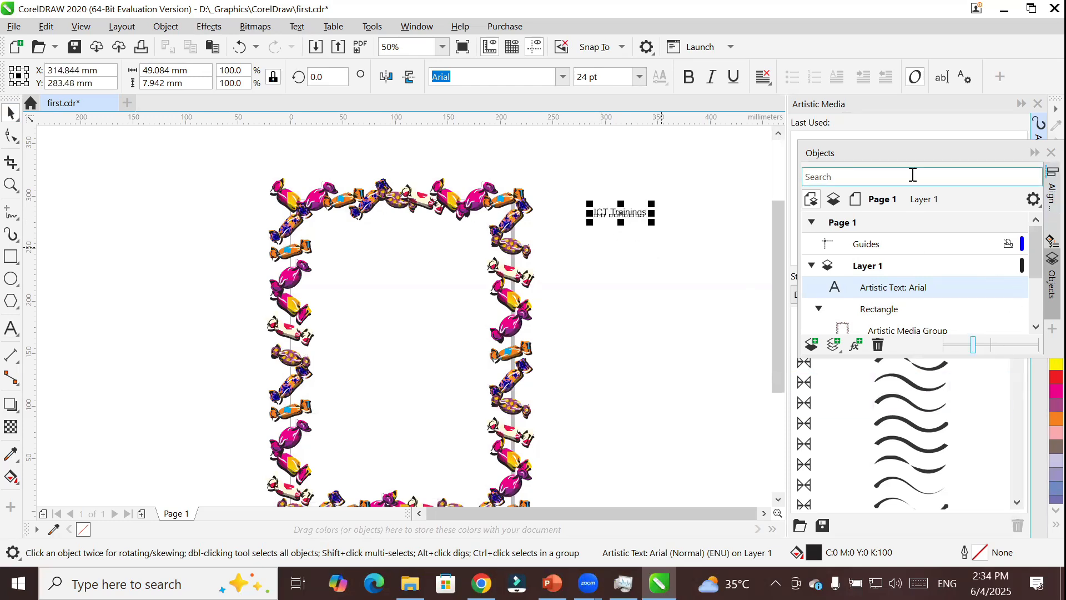
pyautogui.moveTo(860, 105); pyautogui.dragTo(806, 101)
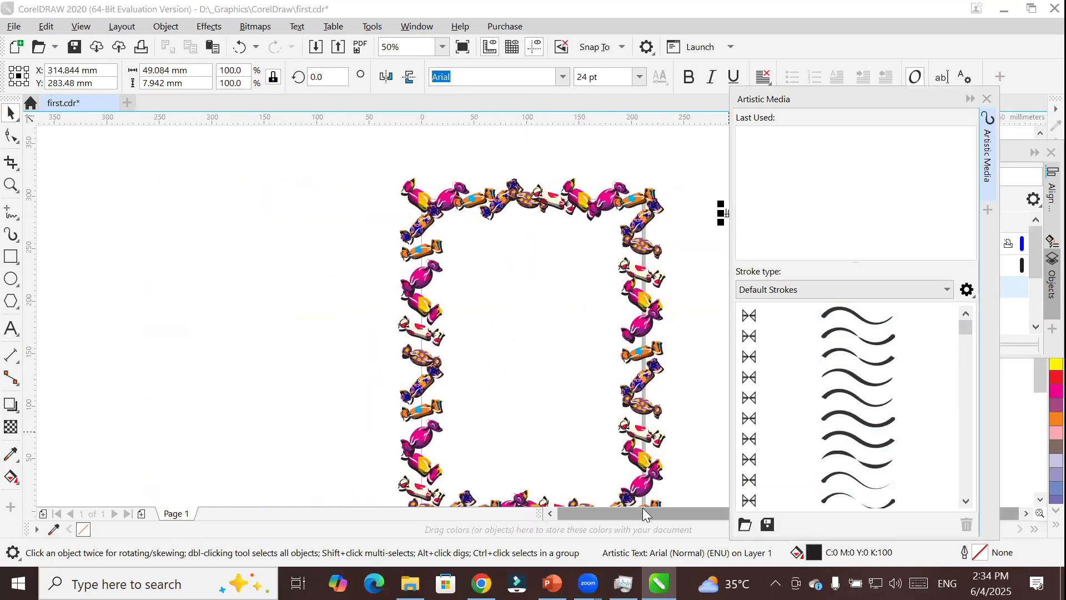
pyautogui.moveTo(642, 508); pyautogui.dragTo(1001, 507)
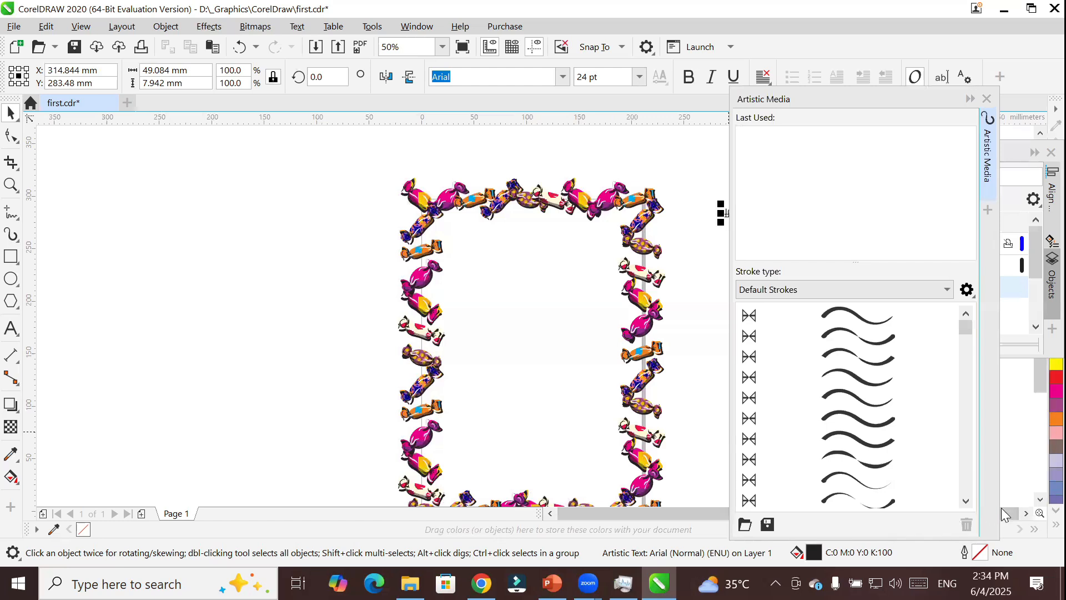
pyautogui.click(1026, 513)
pyautogui.click(1026, 513)
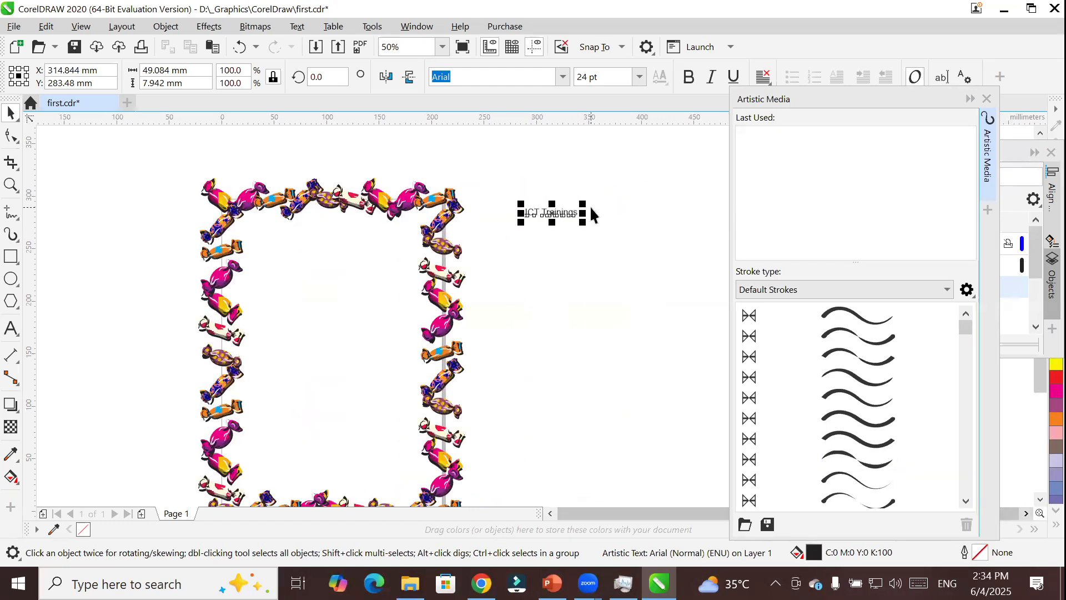
pyautogui.scroll(2, 582, 217)
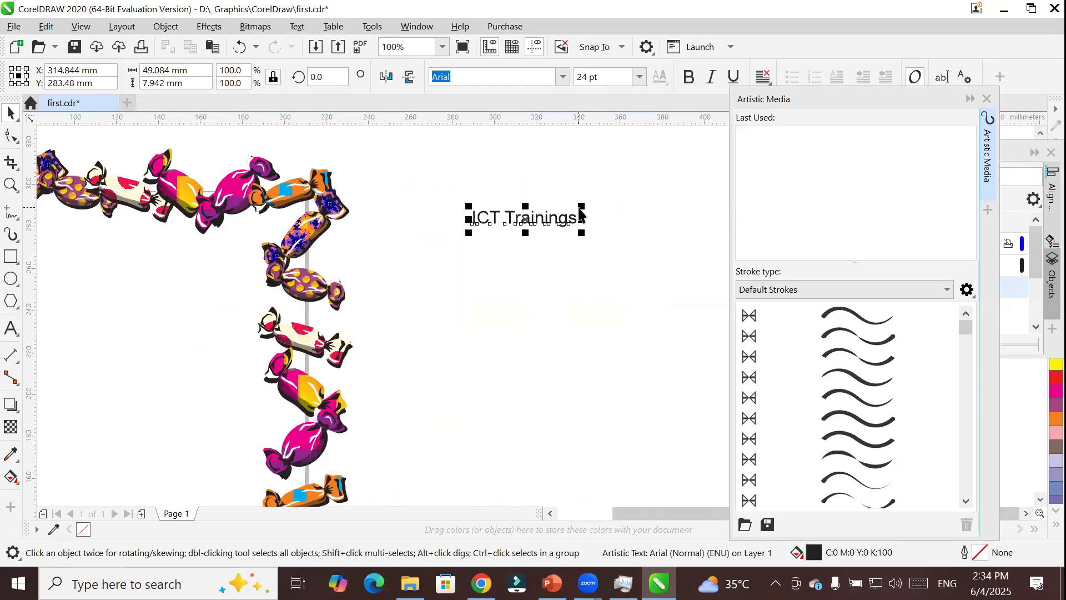
# Convert the "ICT Trainings" text to curves and save it as an Artistic Media brush named "ICT trainings brush".
pyautogui.rightClick(525, 222)
pyautogui.click(580, 246)
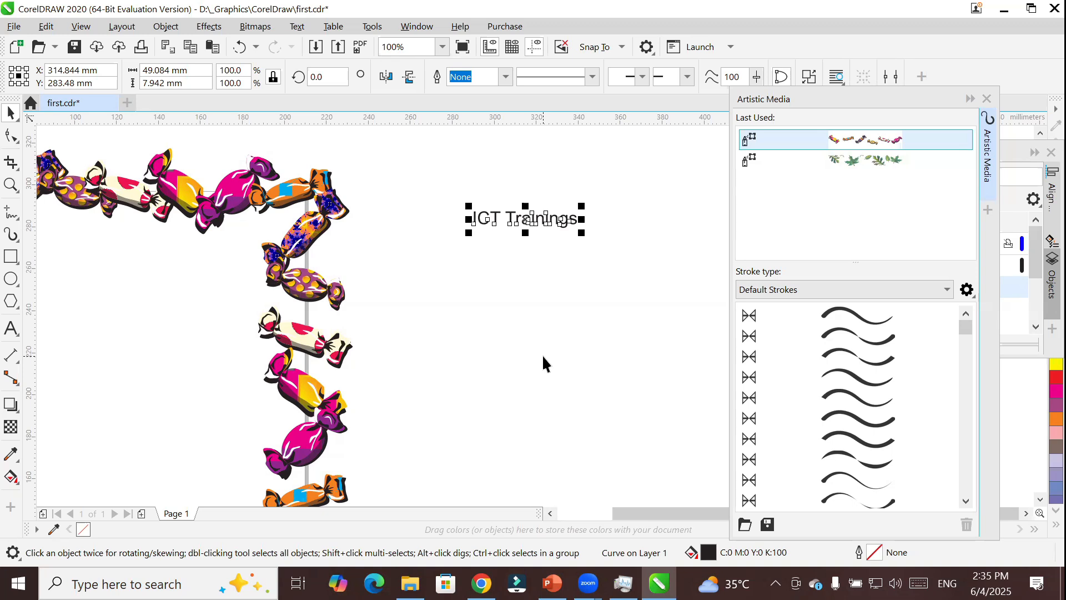
pyautogui.moveTo(558, 228)
pyautogui.mouseDown()
pyautogui.moveTo(832, 340)
pyautogui.moveTo(845, 375)
pyautogui.moveTo(794, 288)
pyautogui.moveTo(838, 360)
pyautogui.mouseUp()
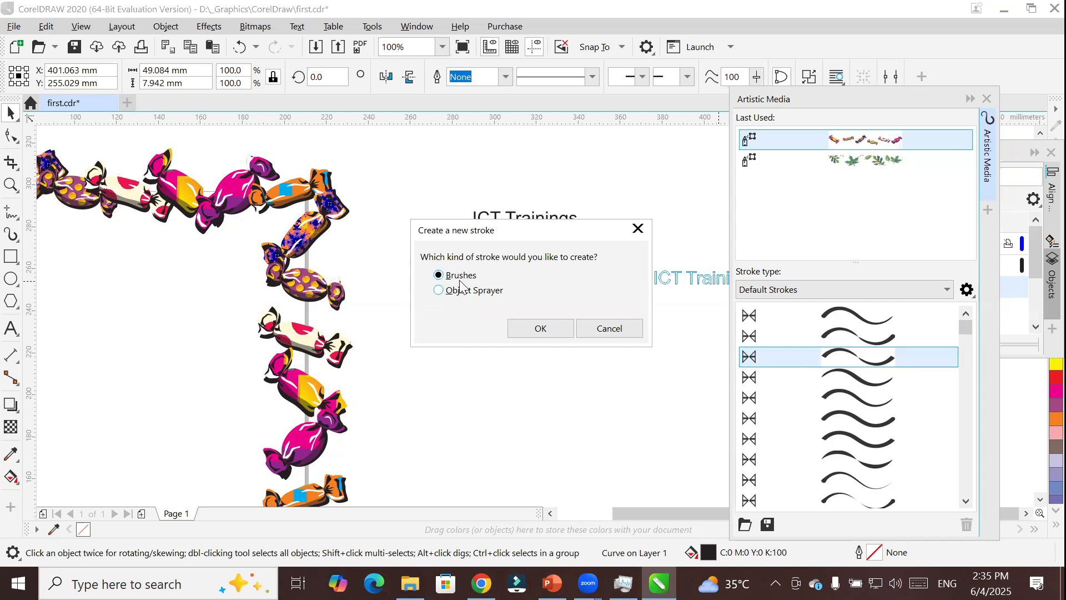
pyautogui.click(543, 329)
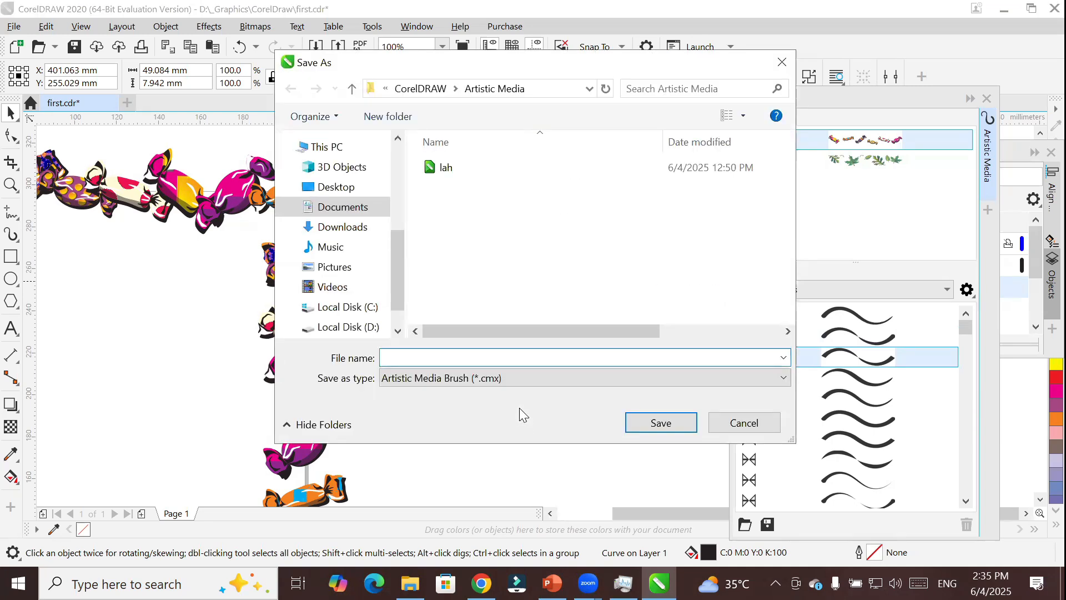
pyautogui.write('ICT trainings brush')
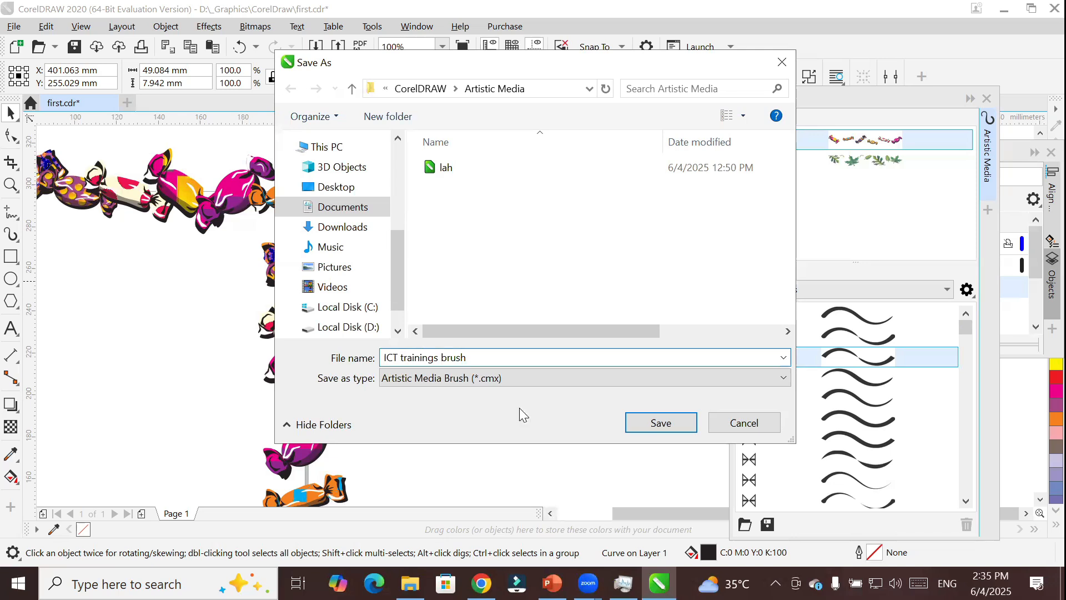
pyautogui.press('Return')
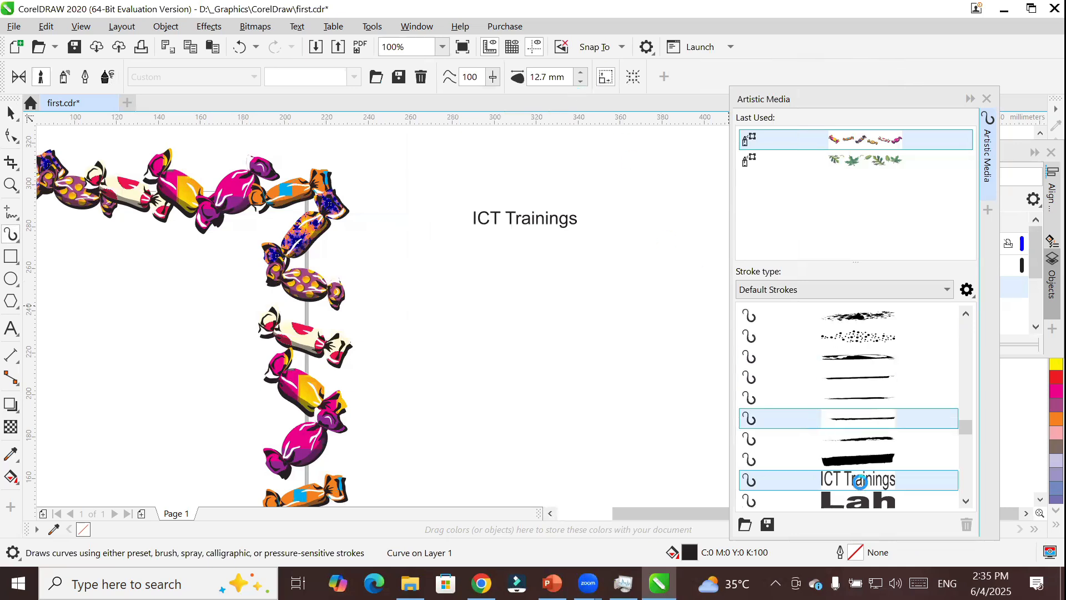
# Apply the ICT Trainings brush to the original text curves, and delete that object.
pyautogui.click(837, 475)
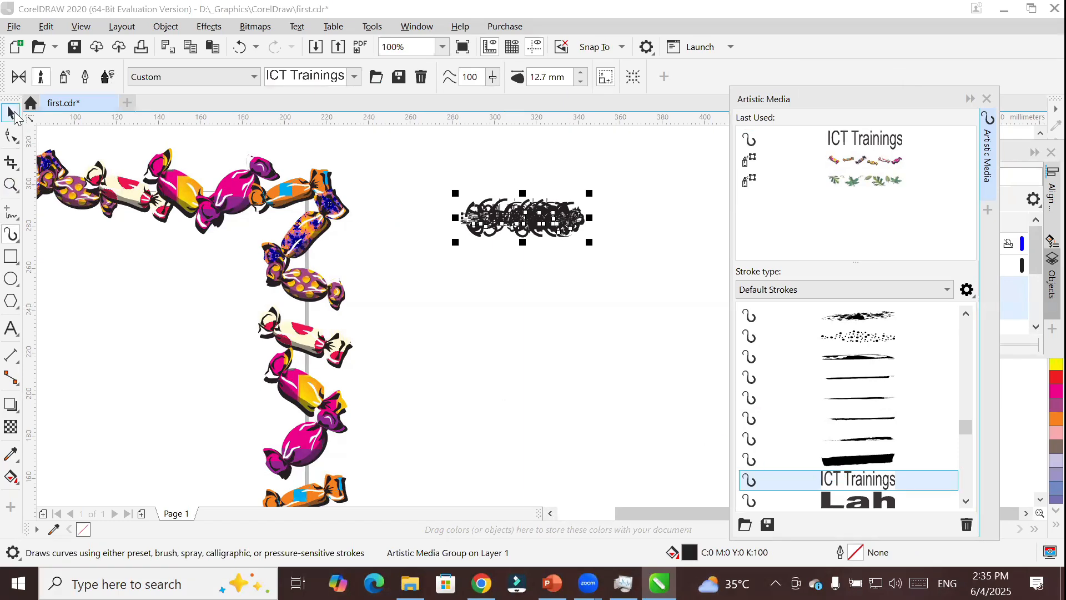
pyautogui.press('space')
pyautogui.press('Delete')
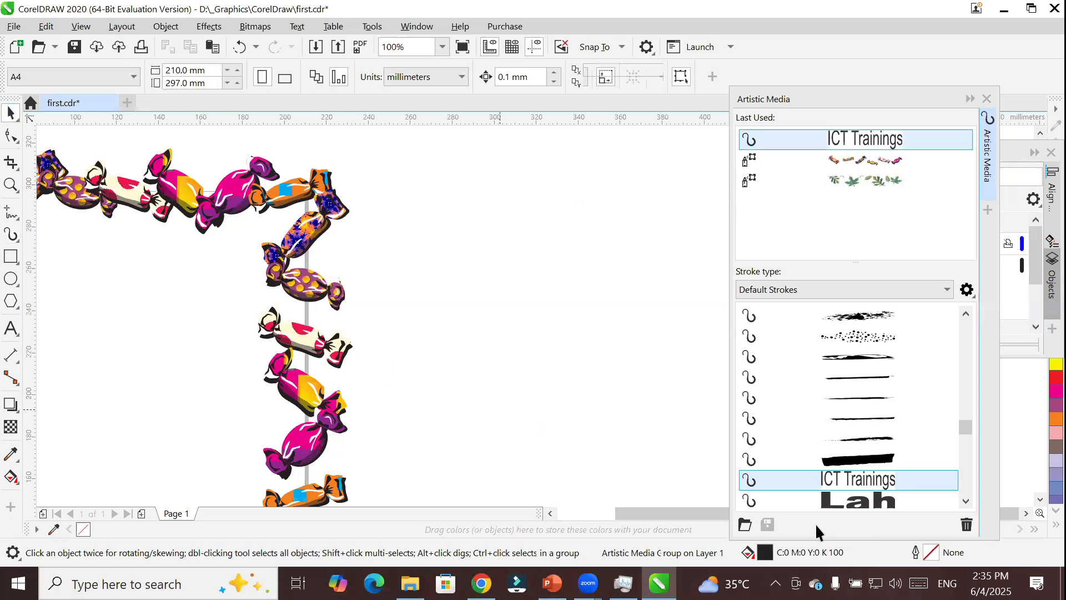
# Draw several straight and curved freehand strokes with the ICT Trainings brush in the empty area beside the candy frame.
pyautogui.click(833, 478)
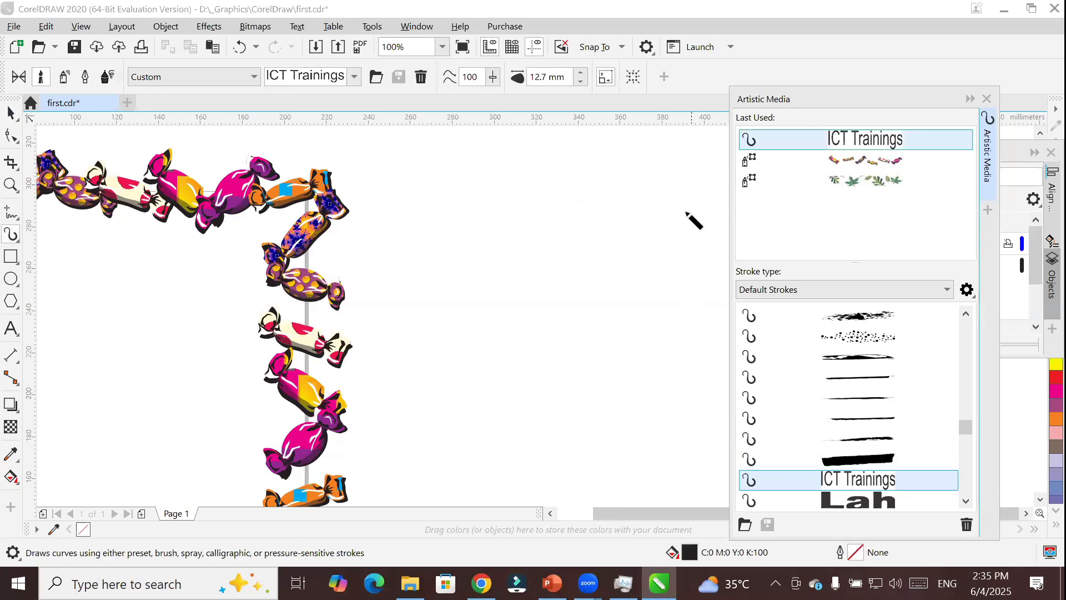
pyautogui.moveTo(673, 194); pyautogui.dragTo(540, 237)
pyautogui.moveTo(464, 326)
pyautogui.mouseDown()
pyautogui.moveTo(531, 304)
pyautogui.moveTo(670, 385)
pyautogui.mouseUp()
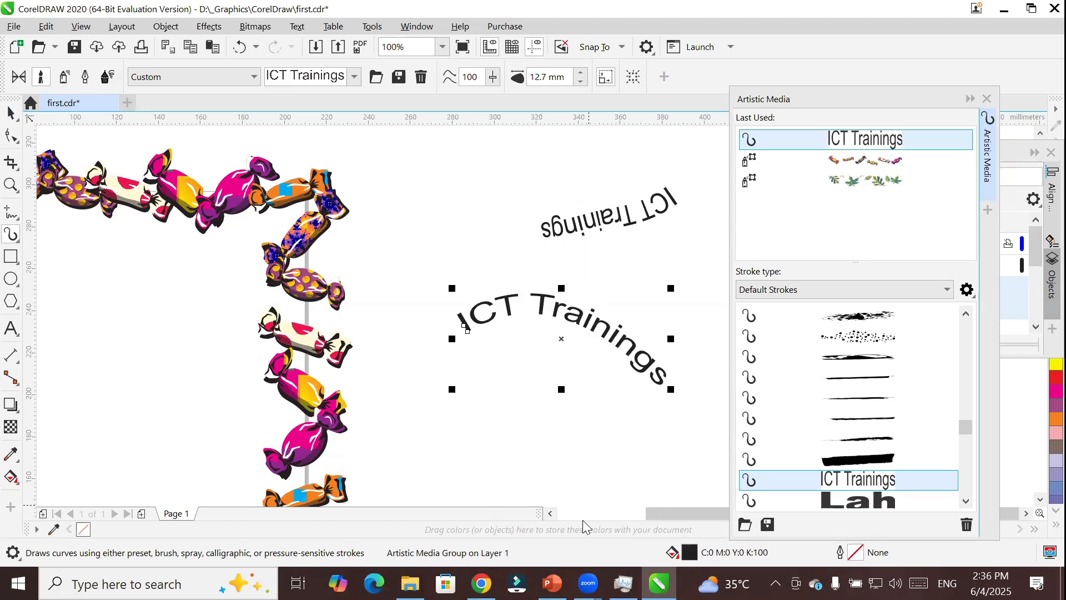
pyautogui.moveTo(455, 382)
pyautogui.mouseDown()
pyautogui.moveTo(518, 372)
pyautogui.moveTo(619, 426)
pyautogui.mouseUp()
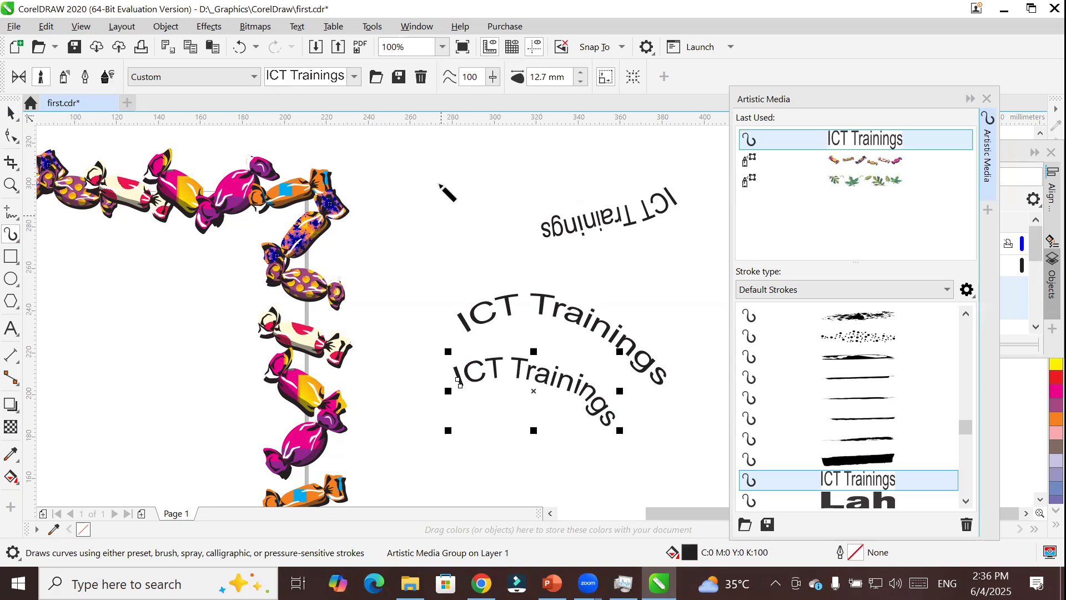
pyautogui.moveTo(364, 181); pyautogui.dragTo(423, 179)
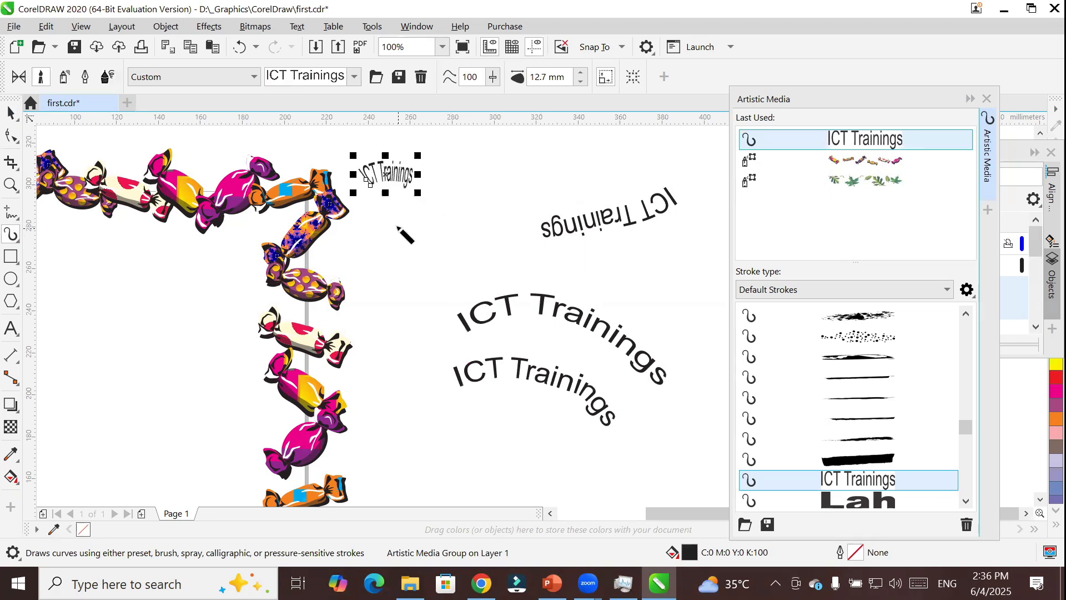
pyautogui.moveTo(365, 211)
pyautogui.mouseDown()
pyautogui.moveTo(455, 203)
pyautogui.moveTo(502, 225)
pyautogui.mouseUp()
pyautogui.moveTo(374, 247); pyautogui.dragTo(635, 248)
pyautogui.moveTo(391, 455); pyautogui.dragTo(645, 452)
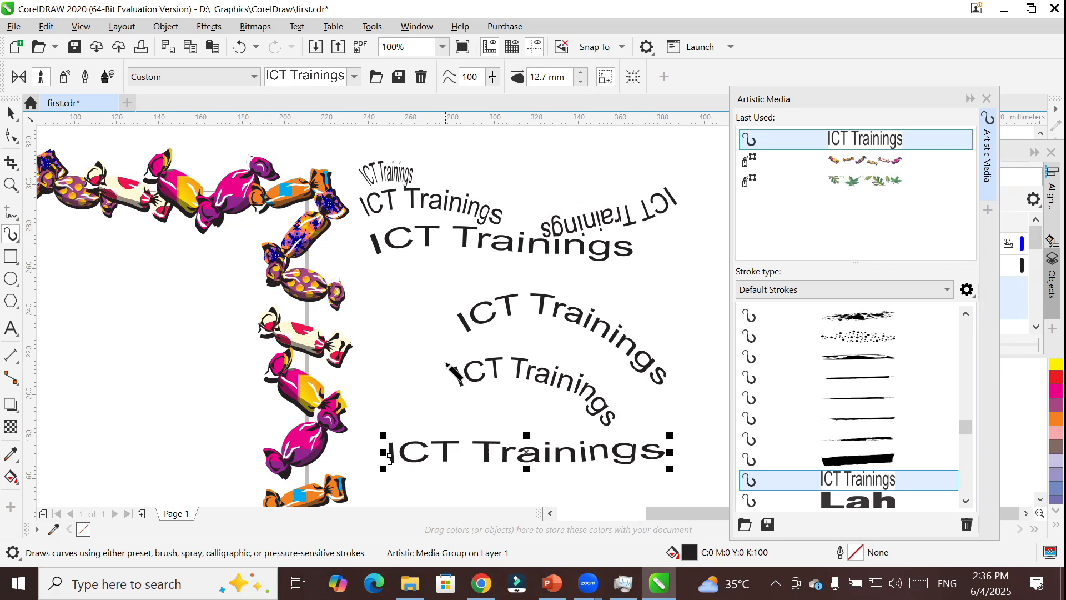
# Replace the page frame's candy border with the ICT Trainings brush stroke.
pyautogui.scroll(-2, 446, 363)
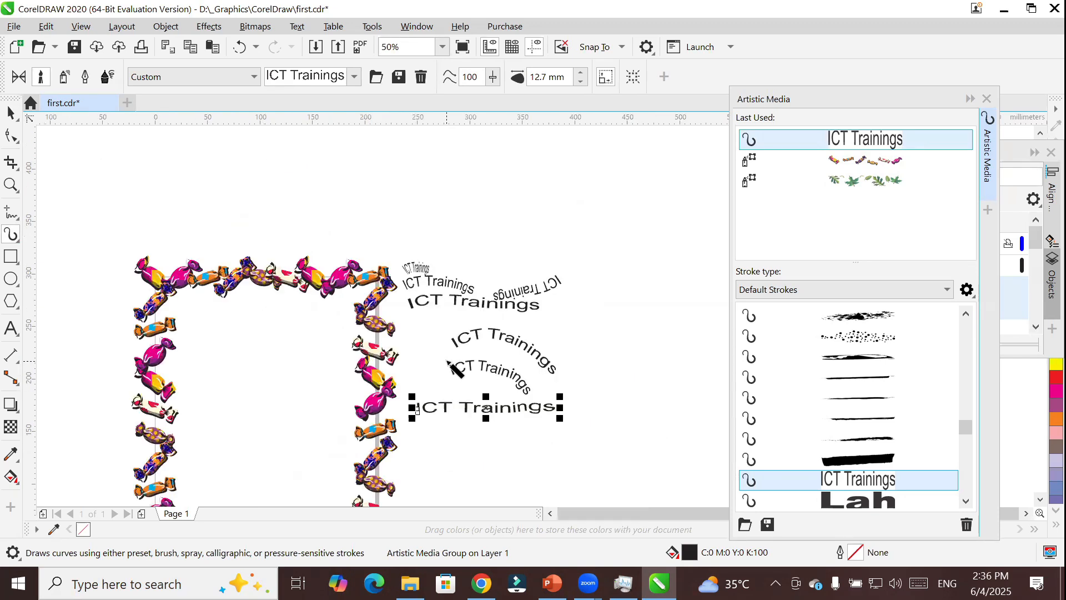
pyautogui.press('space')
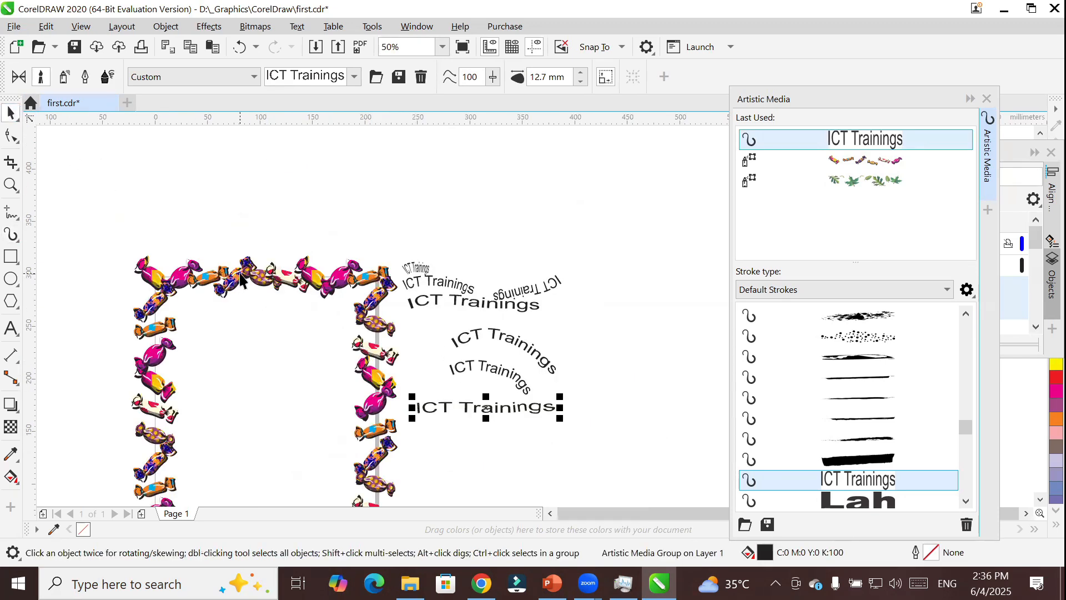
pyautogui.click(240, 280)
pyautogui.click(879, 486)
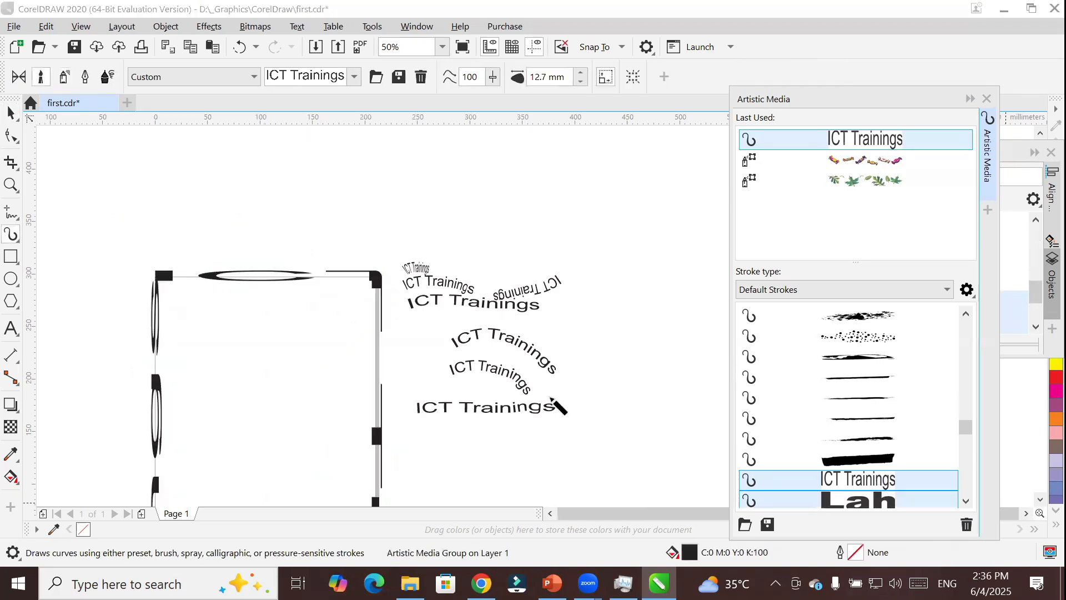
# Draw an ellipse about 145 by 133 mm below the text strokes and apply the ICT Trainings brush to it.
pyautogui.click(1039, 500)
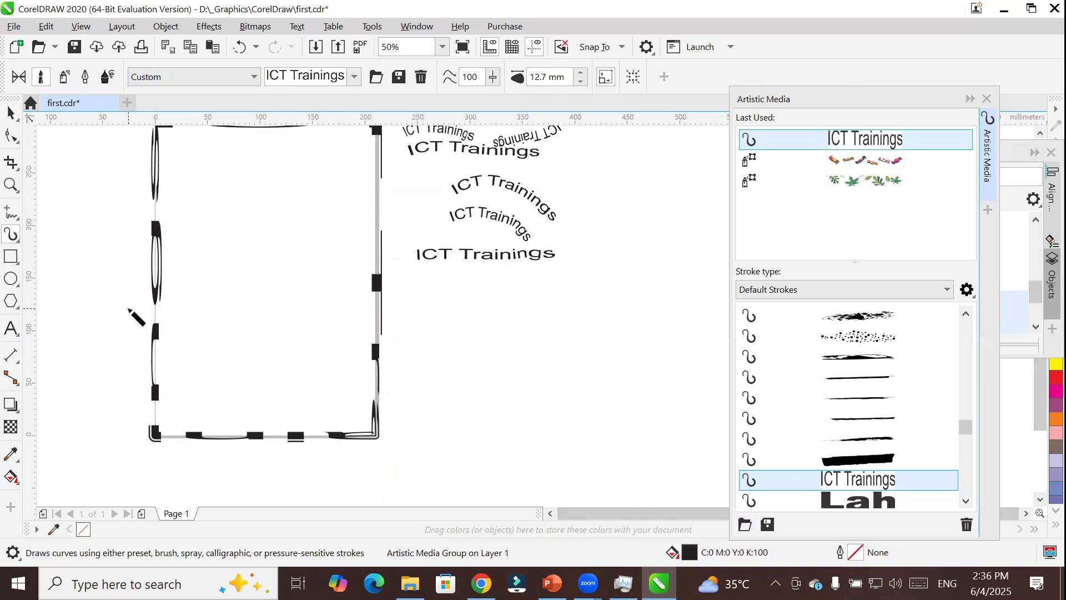
pyautogui.click(11, 279)
pyautogui.moveTo(438, 302); pyautogui.dragTo(591, 445)
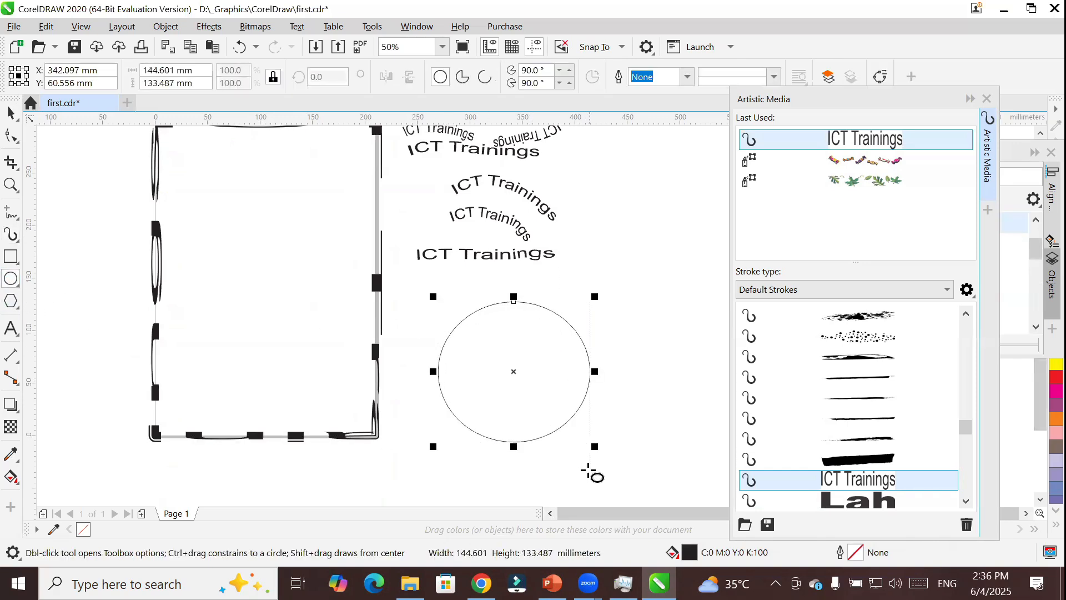
pyautogui.click(865, 483)
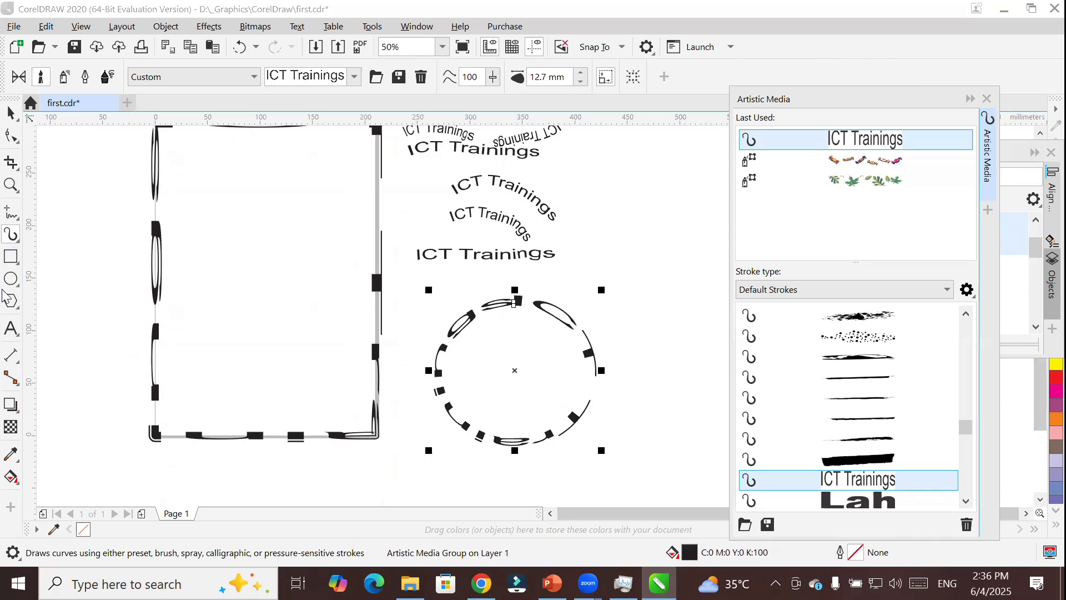
# Add the artistic text "Nokia" beside the ICT Trainings strokes and convert it to curves.
pyautogui.click(11, 328)
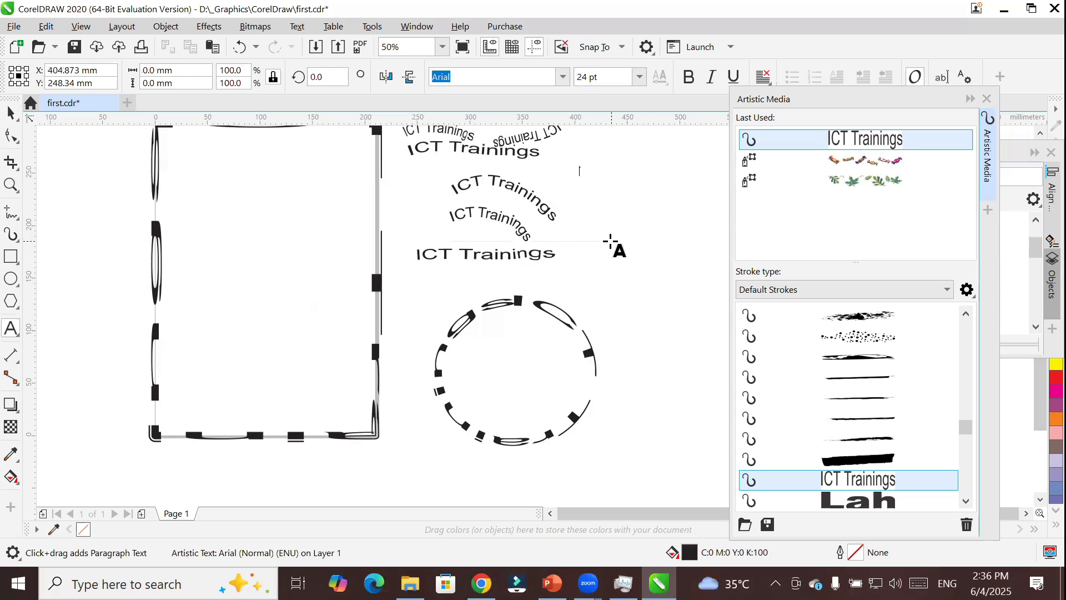
pyautogui.click(597, 225)
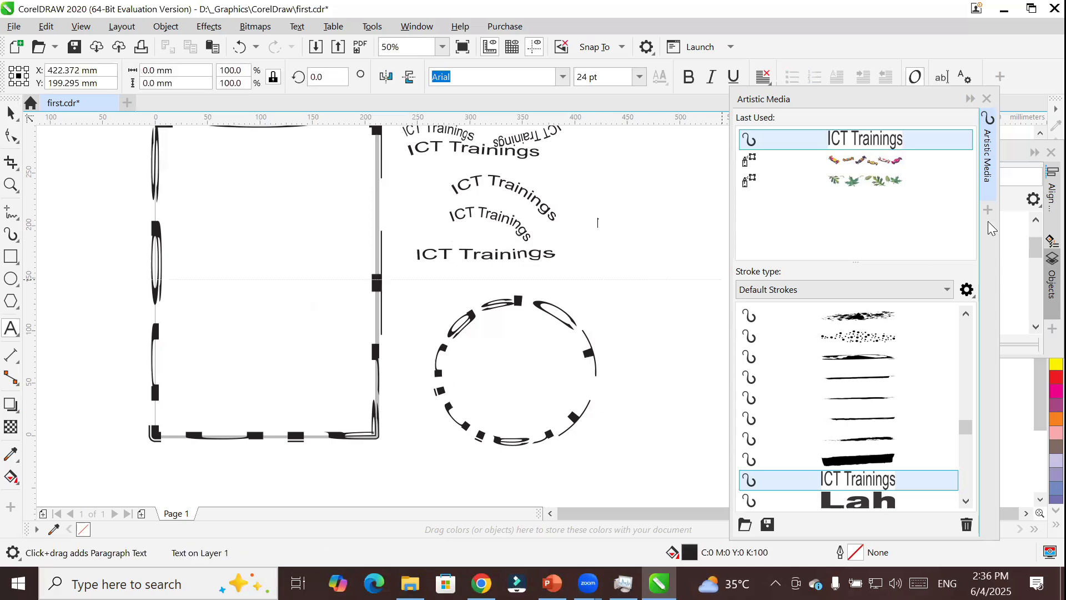
pyautogui.write('Nokia')
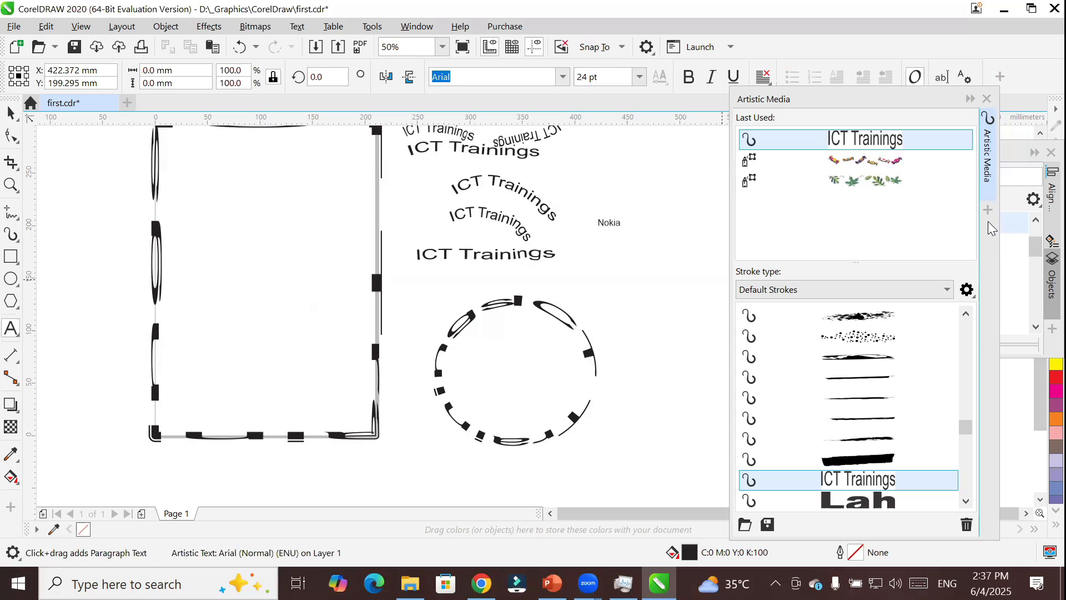
pyautogui.click(11, 112)
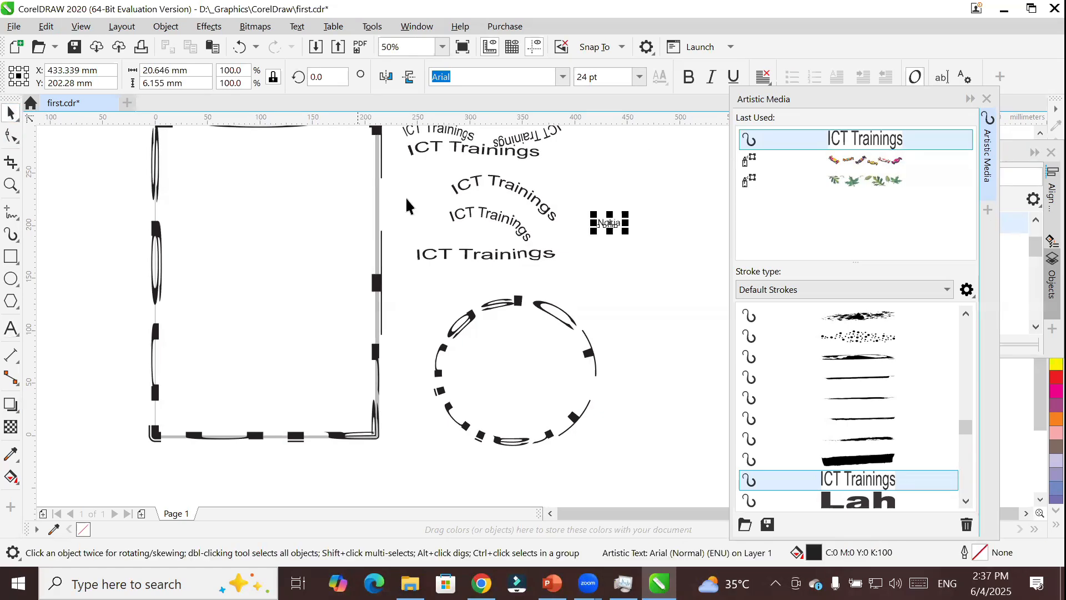
pyautogui.rightClick(606, 219)
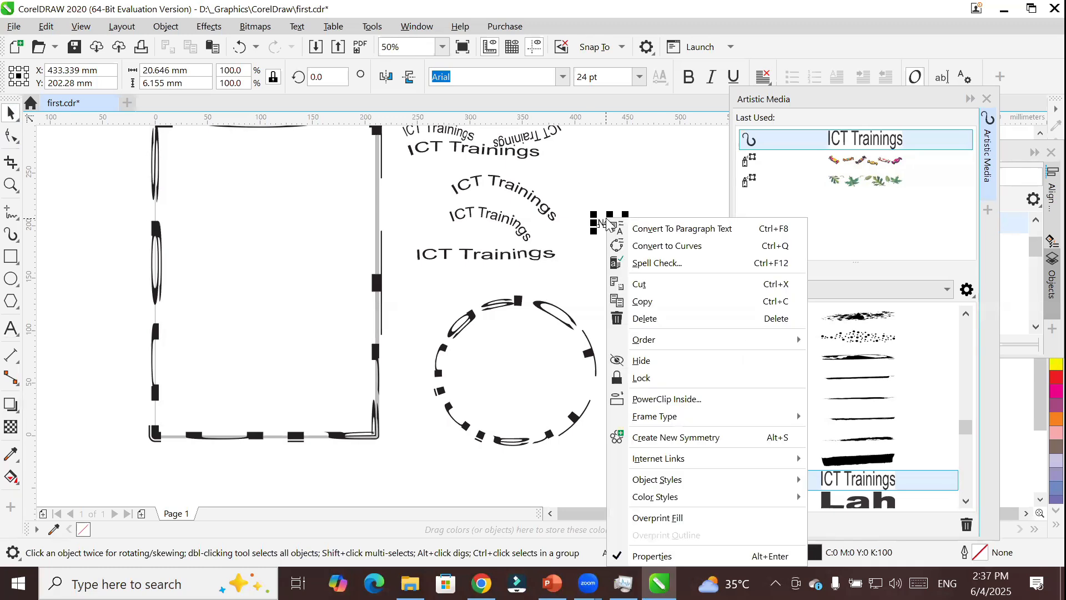
pyautogui.click(688, 246)
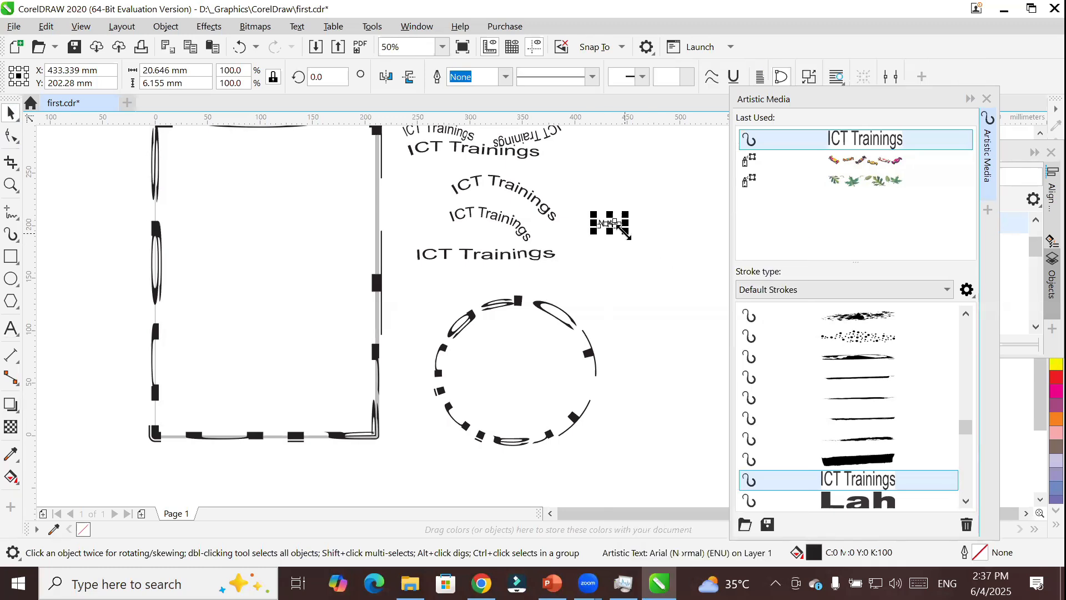
# Save the Nokia curves as an Artistic Media Object Sprayer named "nokia".
pyautogui.moveTo(609, 222)
pyautogui.mouseDown()
pyautogui.moveTo(837, 367)
pyautogui.moveTo(852, 395)
pyautogui.mouseUp()
pyautogui.click(446, 291)
pyautogui.click(548, 334)
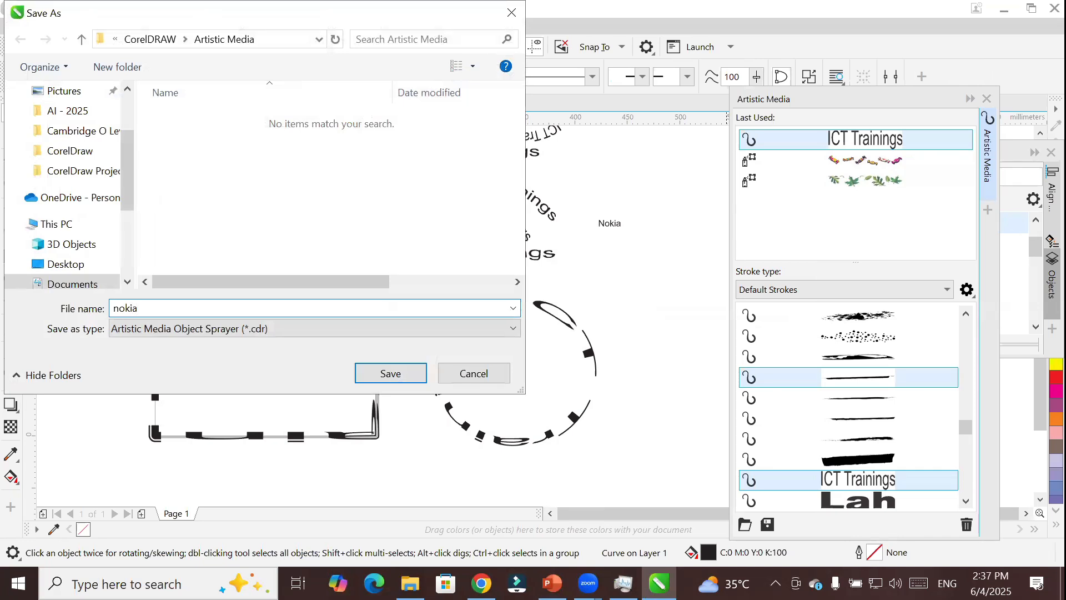
pyautogui.press('Return')
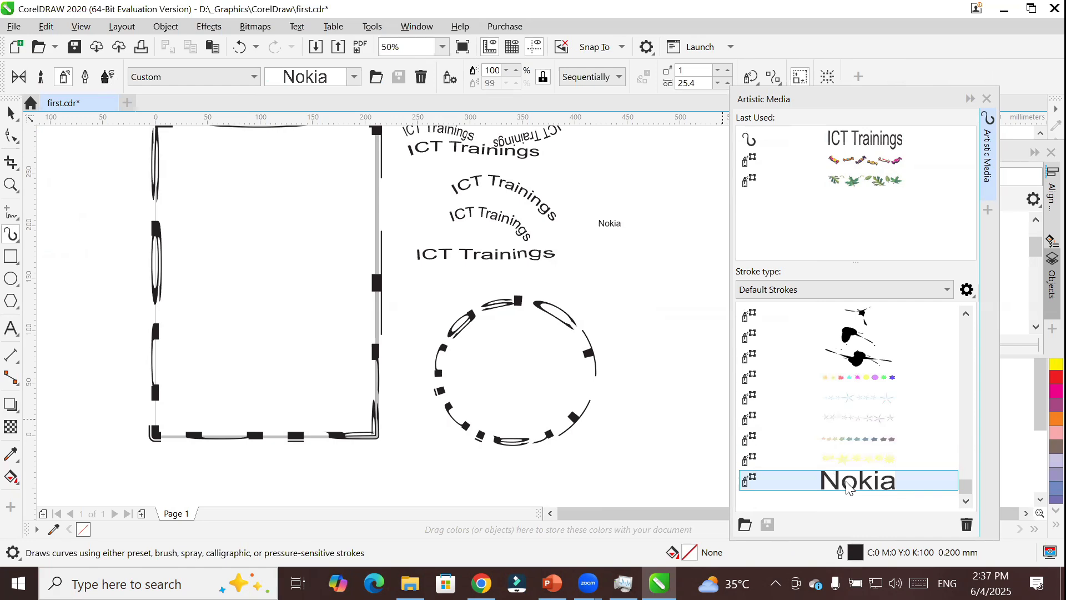
# Spray several freehand strokes of the Nokia pattern in the empty area around the original Nokia text.
pyautogui.moveTo(701, 252); pyautogui.dragTo(514, 292)
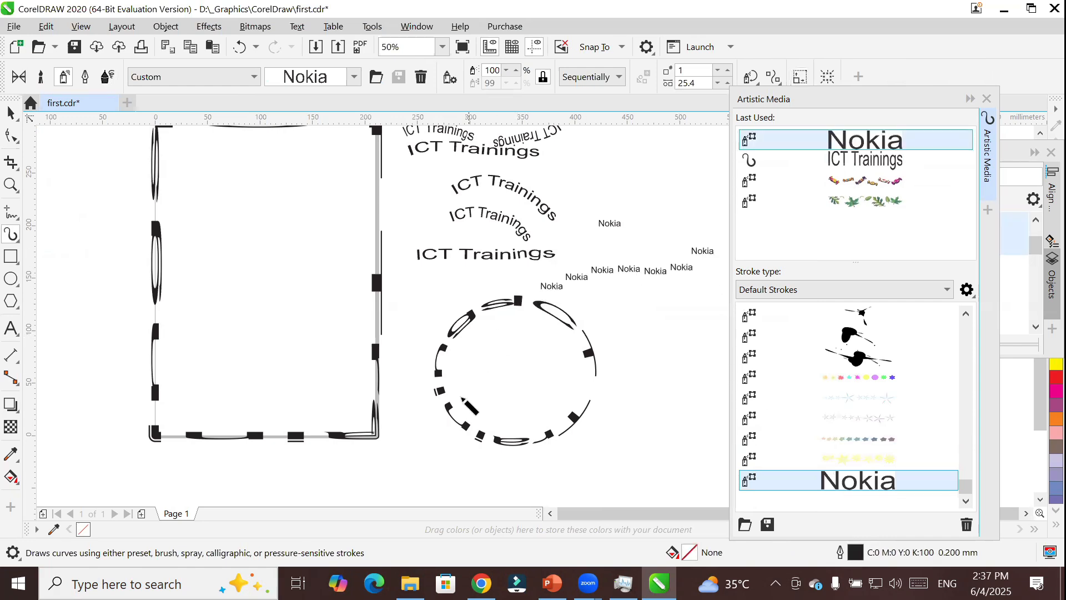
pyautogui.scroll(2, 723, 236)
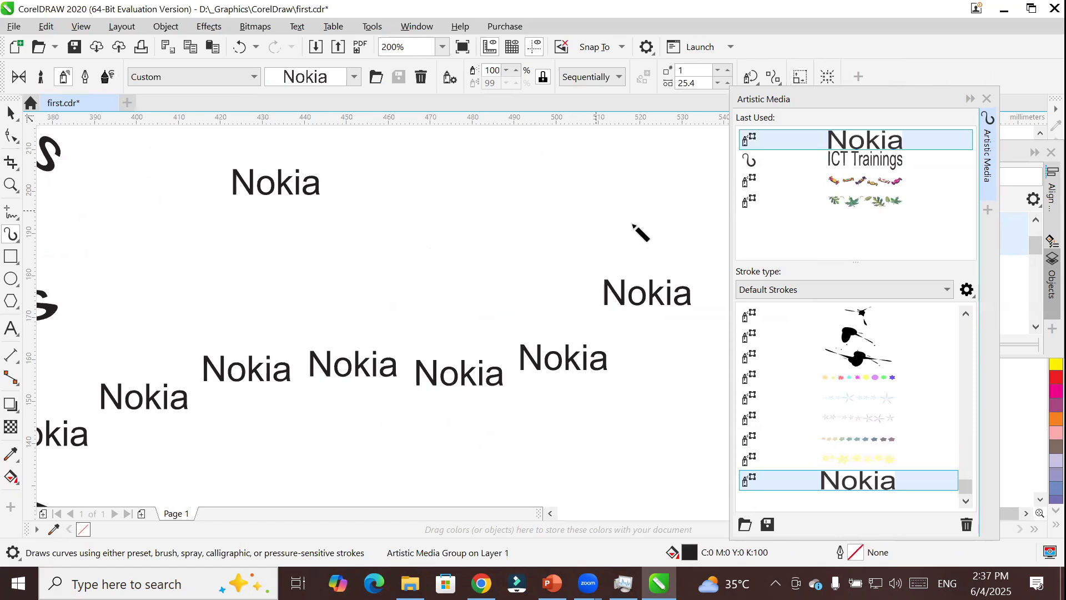
pyautogui.moveTo(633, 225); pyautogui.dragTo(677, 200)
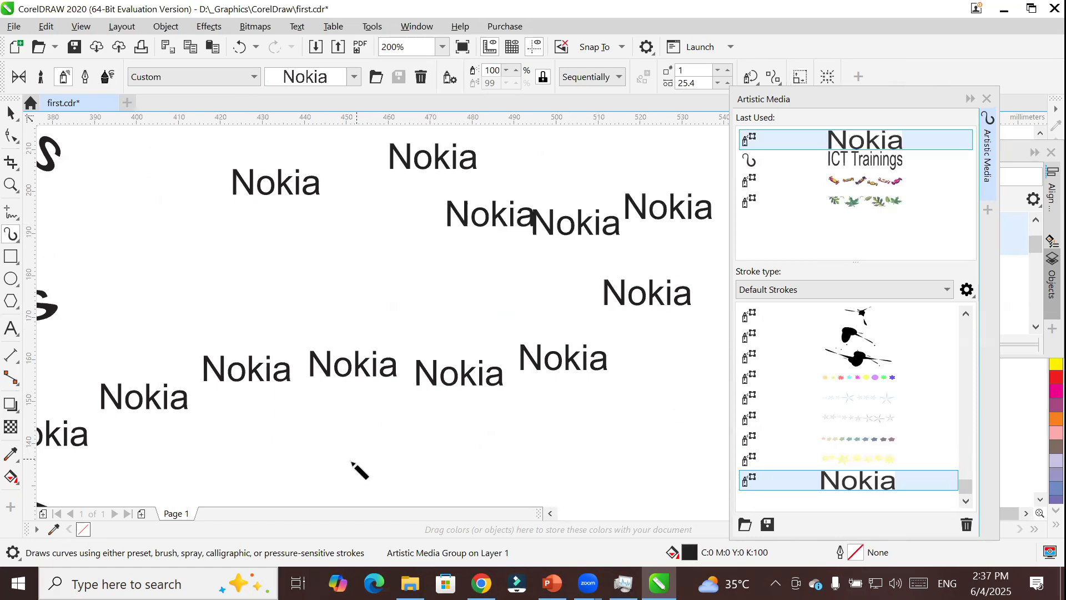
pyautogui.moveTo(352, 462); pyautogui.dragTo(349, 465)
pyautogui.moveTo(139, 264)
pyautogui.mouseDown()
pyautogui.moveTo(199, 237)
pyautogui.moveTo(471, 282)
pyautogui.mouseUp()
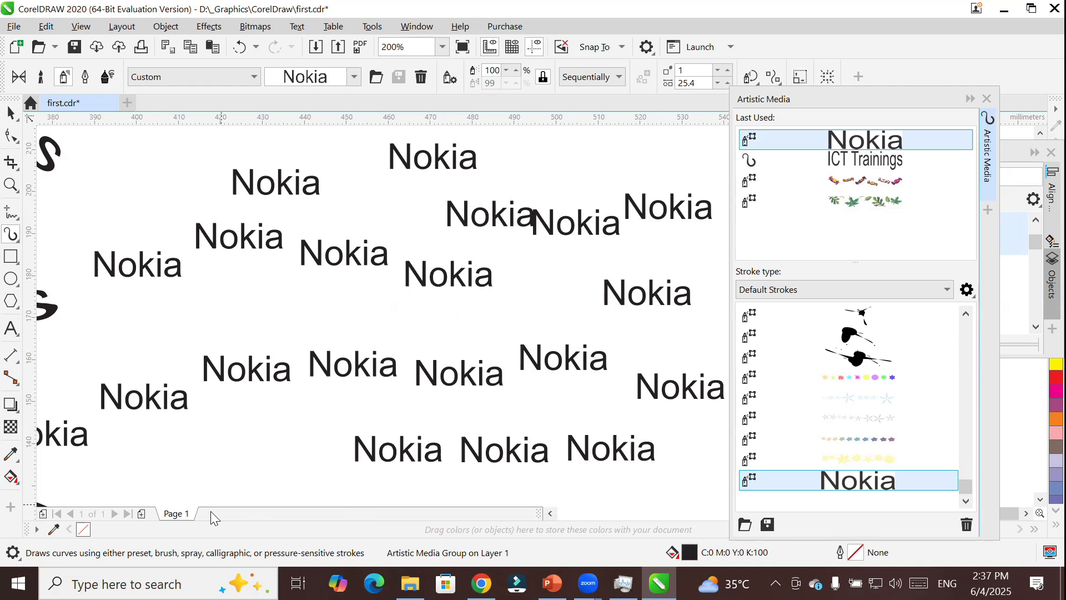
# Add a new page after Page 1 and fill it with freehand strokes of the Nokia spray pattern.
pyautogui.click(142, 513)
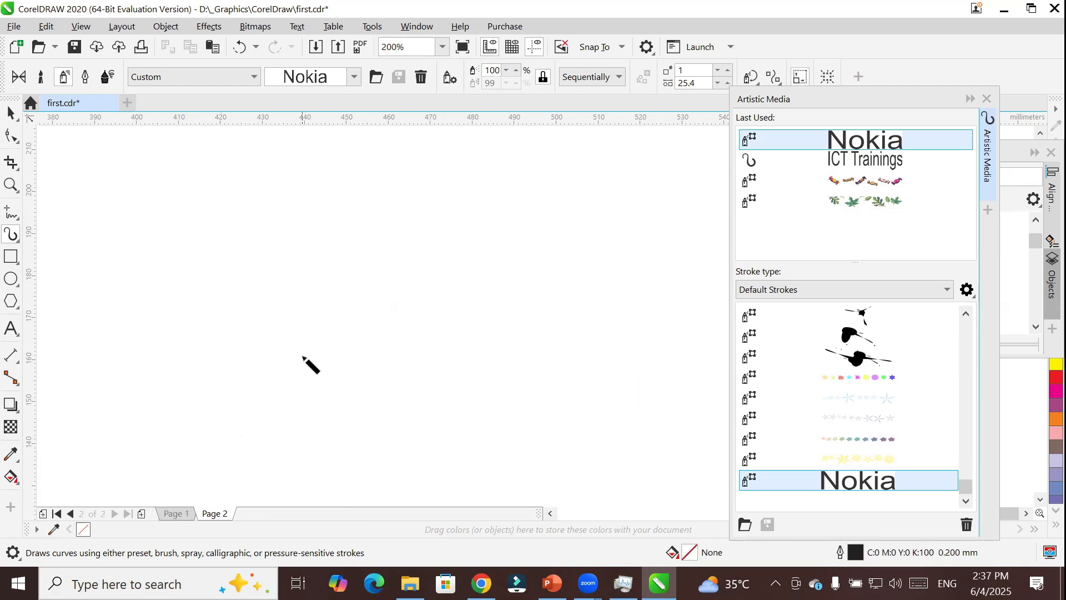
pyautogui.scroll(-3, 393, 242)
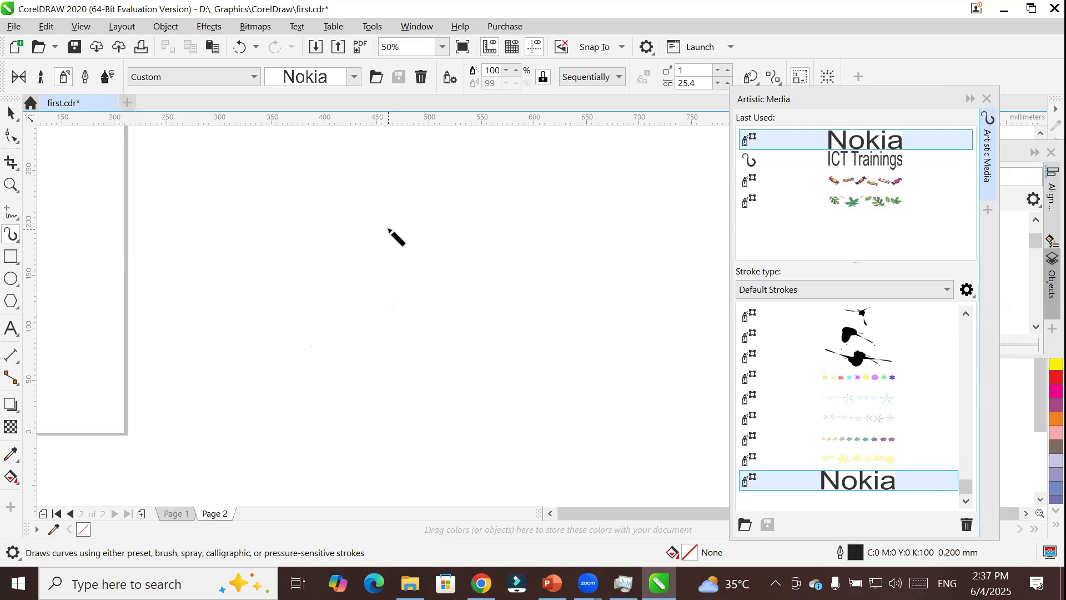
pyautogui.click(548, 513)
pyautogui.click(549, 513)
pyautogui.click(549, 513)
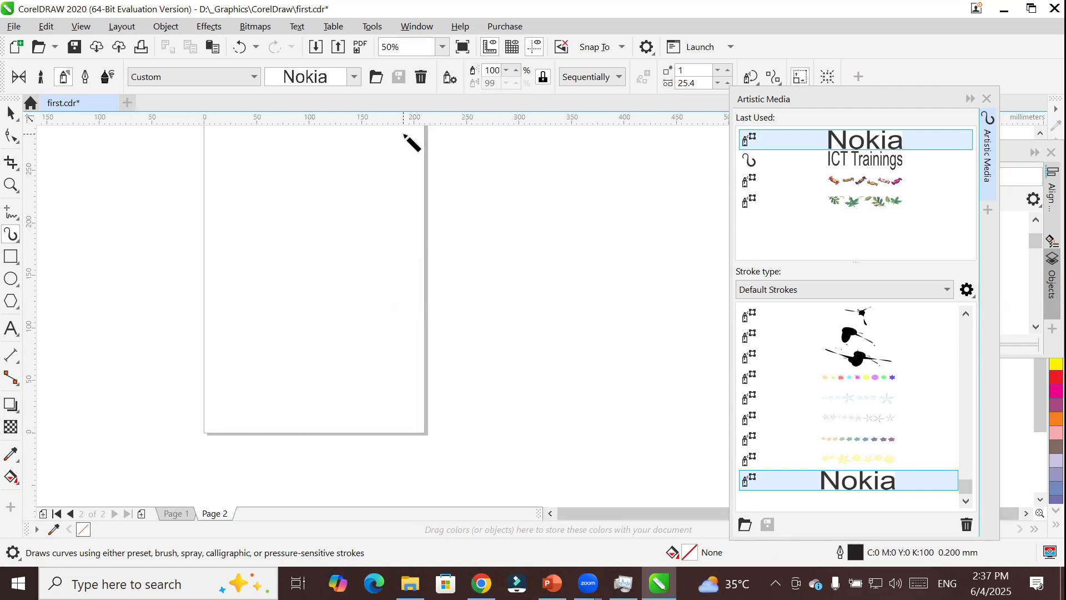
pyautogui.moveTo(233, 157); pyautogui.dragTo(408, 134)
pyautogui.moveTo(228, 199)
pyautogui.mouseDown()
pyautogui.moveTo(393, 185)
pyautogui.moveTo(402, 218)
pyautogui.moveTo(234, 229)
pyautogui.moveTo(226, 256)
pyautogui.moveTo(312, 267)
pyautogui.moveTo(373, 294)
pyautogui.mouseUp()
pyautogui.moveTo(243, 345); pyautogui.dragTo(381, 344)
pyautogui.moveTo(257, 376)
pyautogui.mouseDown()
pyautogui.moveTo(319, 377)
pyautogui.moveTo(403, 411)
pyautogui.moveTo(269, 417)
pyautogui.mouseUp()
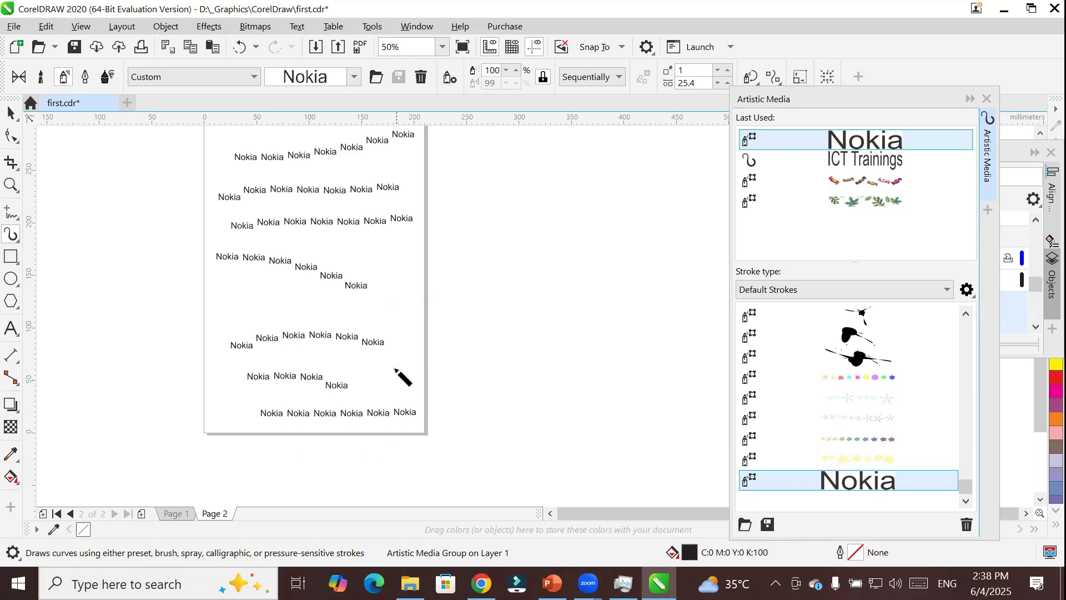
pyautogui.moveTo(398, 251); pyautogui.dragTo(397, 325)
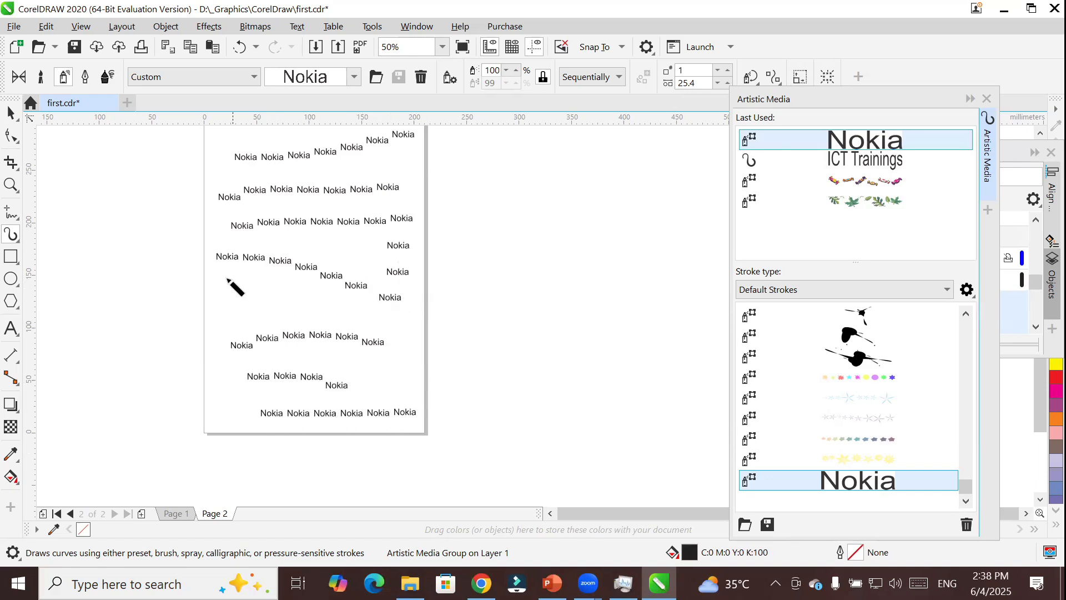
# Fill the remaining gaps on Page 2 with more freehand strokes of the Nokia spray pattern.
pyautogui.moveTo(219, 316); pyautogui.dragTo(234, 405)
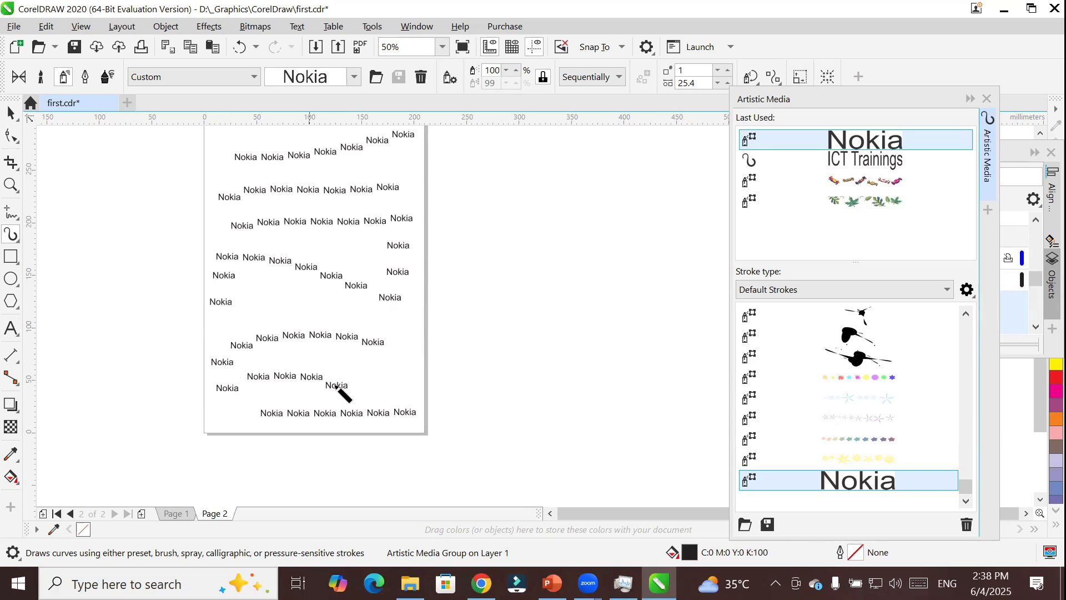
pyautogui.moveTo(394, 326); pyautogui.dragTo(409, 373)
pyautogui.moveTo(261, 302); pyautogui.dragTo(368, 302)
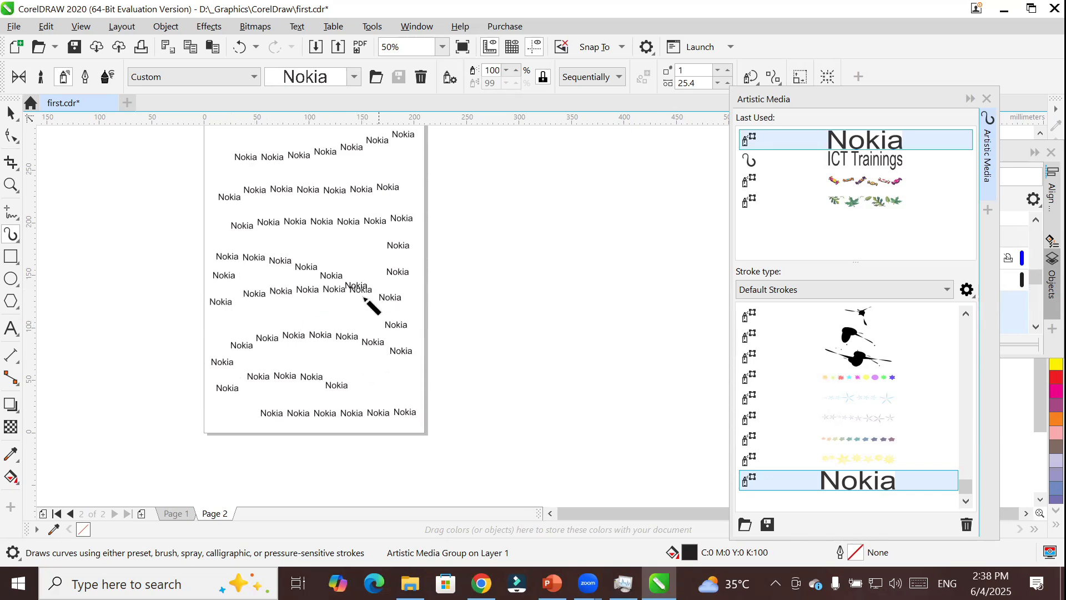
pyautogui.moveTo(409, 162); pyautogui.dragTo(312, 181)
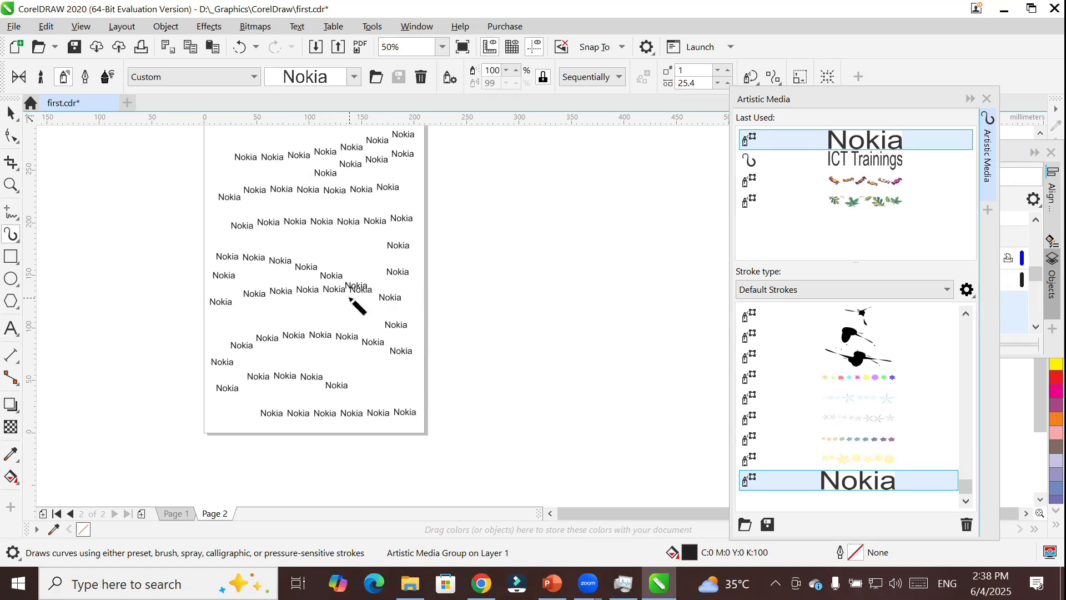
# Create a page frame sprayed with the Nokia pattern on Page 2, and another one on a new page after it.
pyautogui.doubleClick(11, 258)
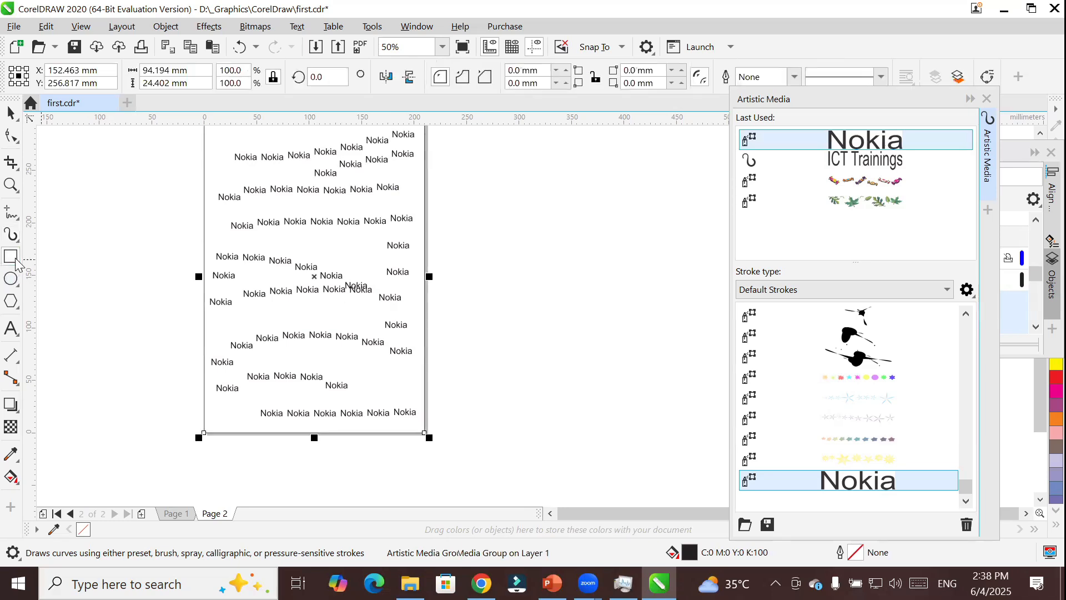
pyautogui.click(854, 487)
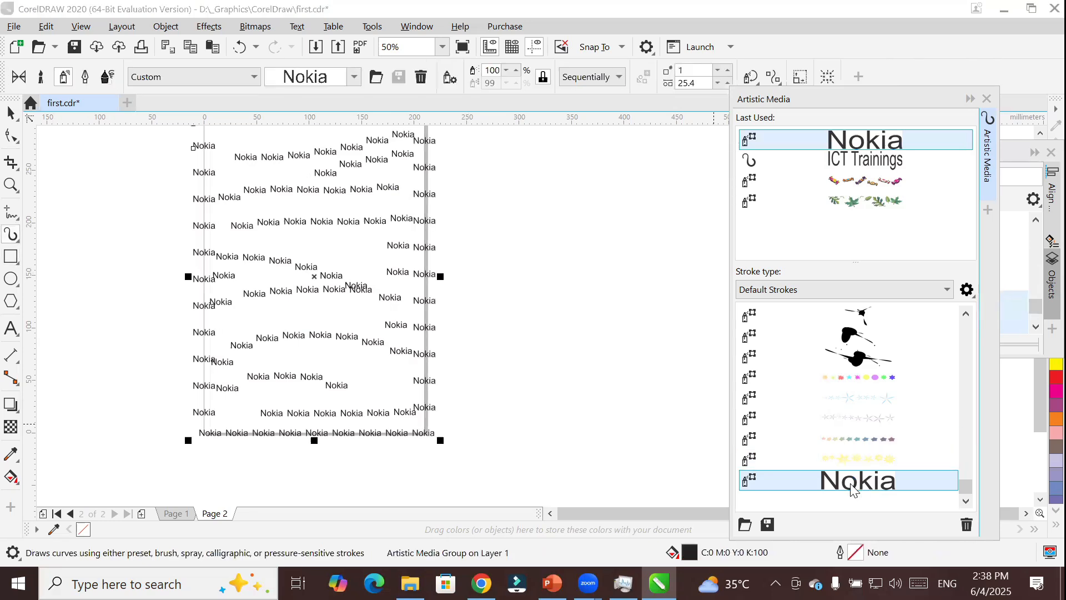
pyautogui.click(144, 514)
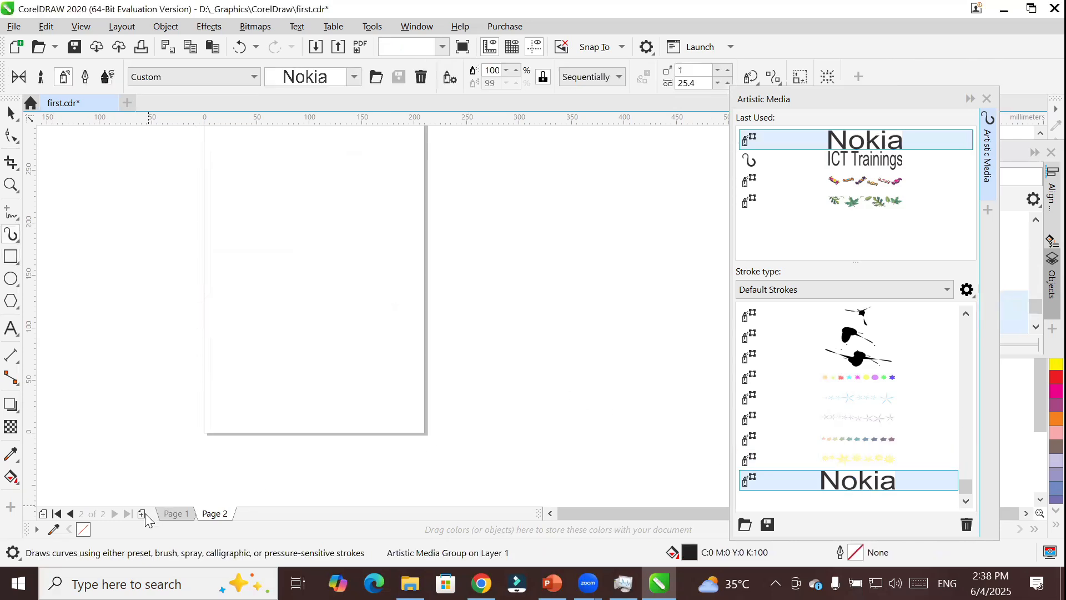
pyautogui.doubleClick(10, 257)
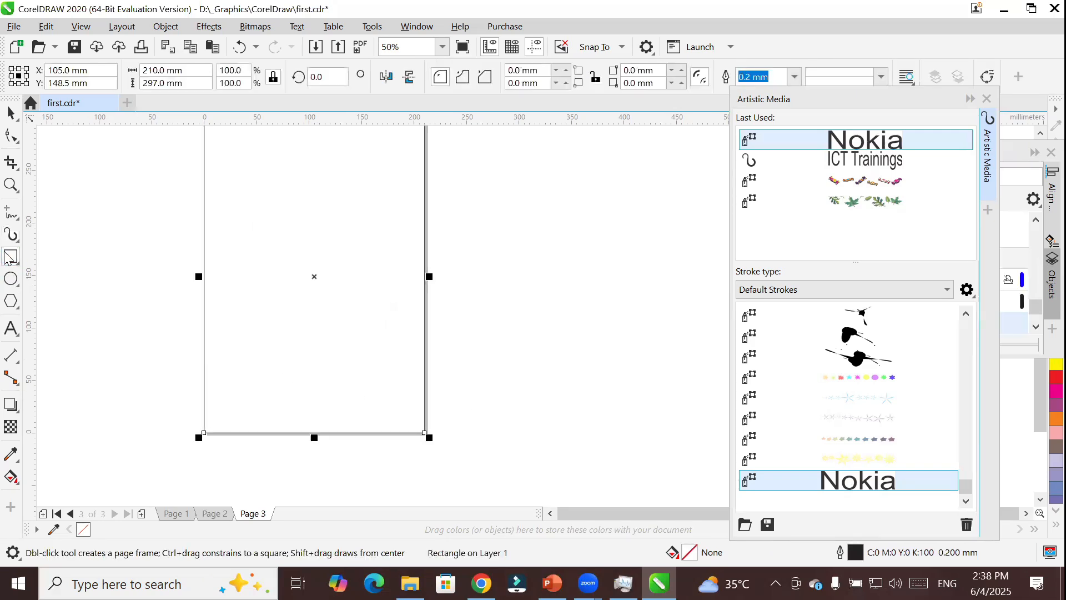
pyautogui.click(854, 486)
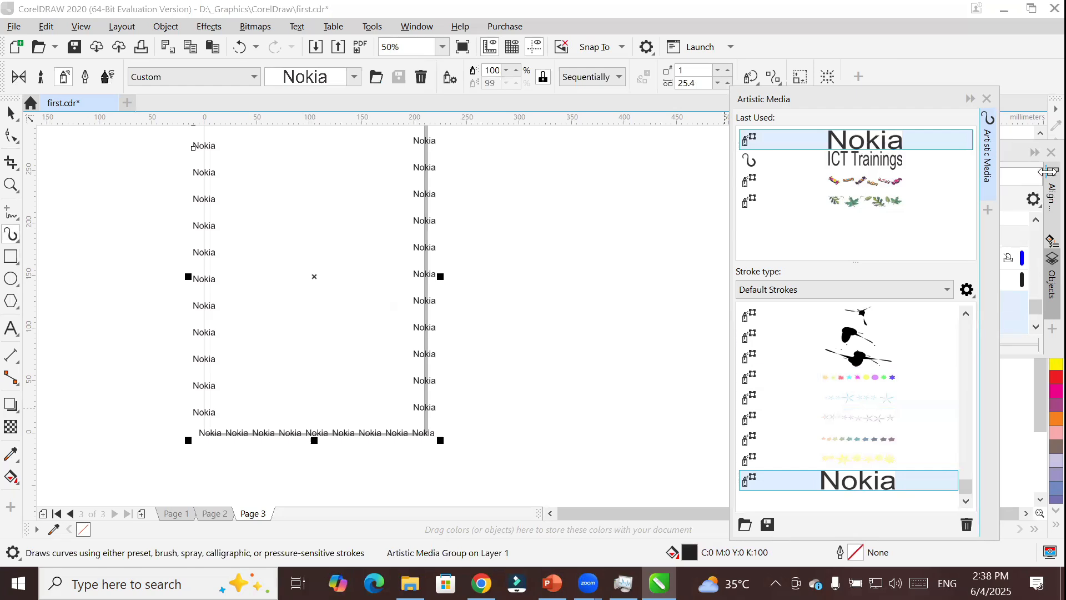
# Draw an ellipse about 246 mm wide and 255 mm high and centre it on Page 3.
pyautogui.click(550, 514)
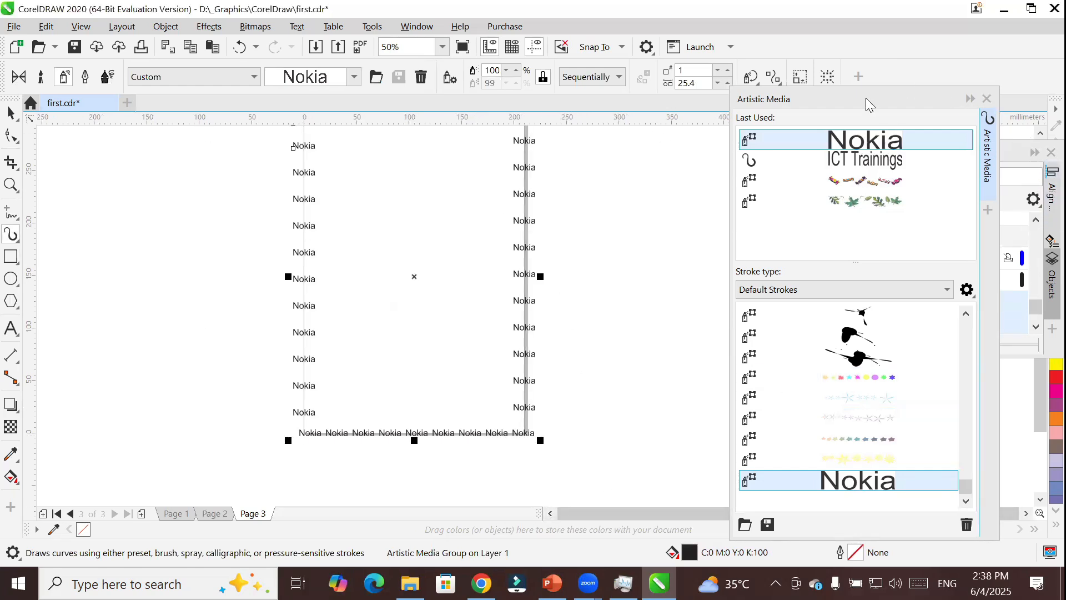
pyautogui.moveTo(864, 102); pyautogui.dragTo(1039, 152)
pyautogui.click(1039, 134)
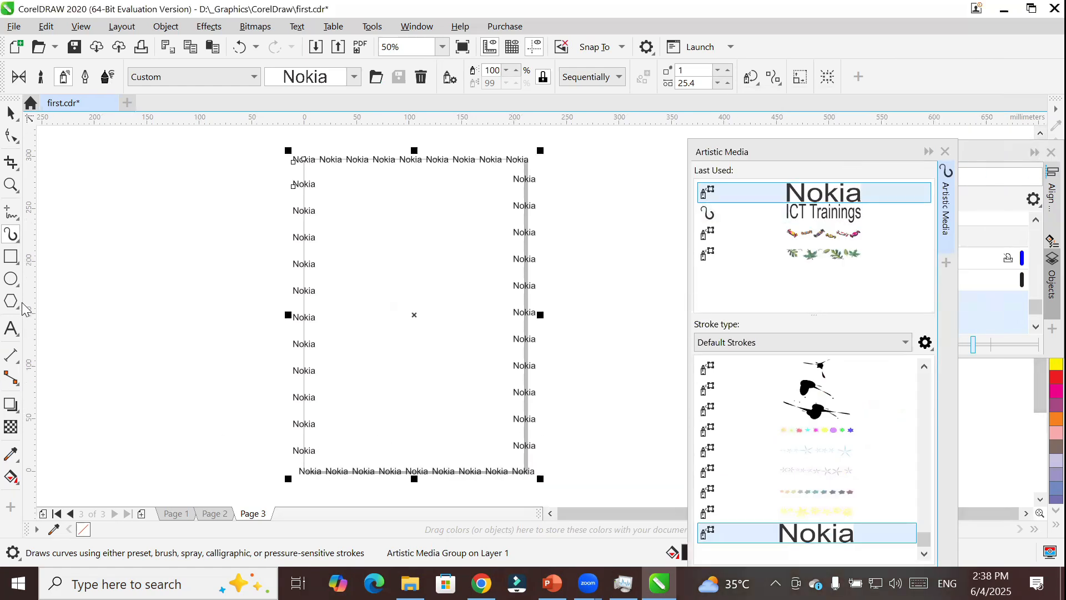
pyautogui.click(12, 280)
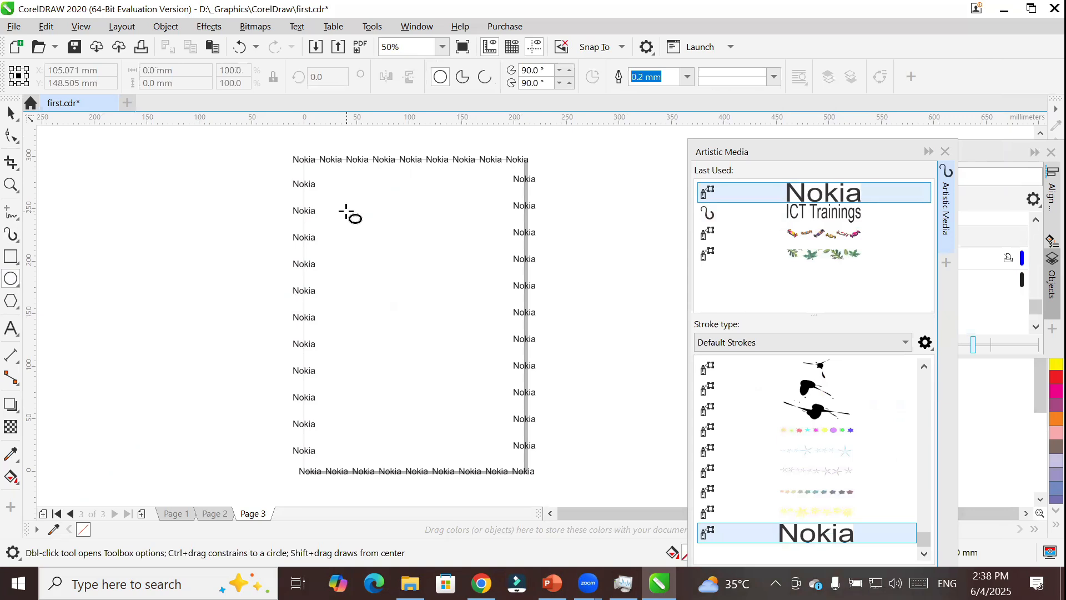
pyautogui.moveTo(346, 212); pyautogui.dragTo(480, 350)
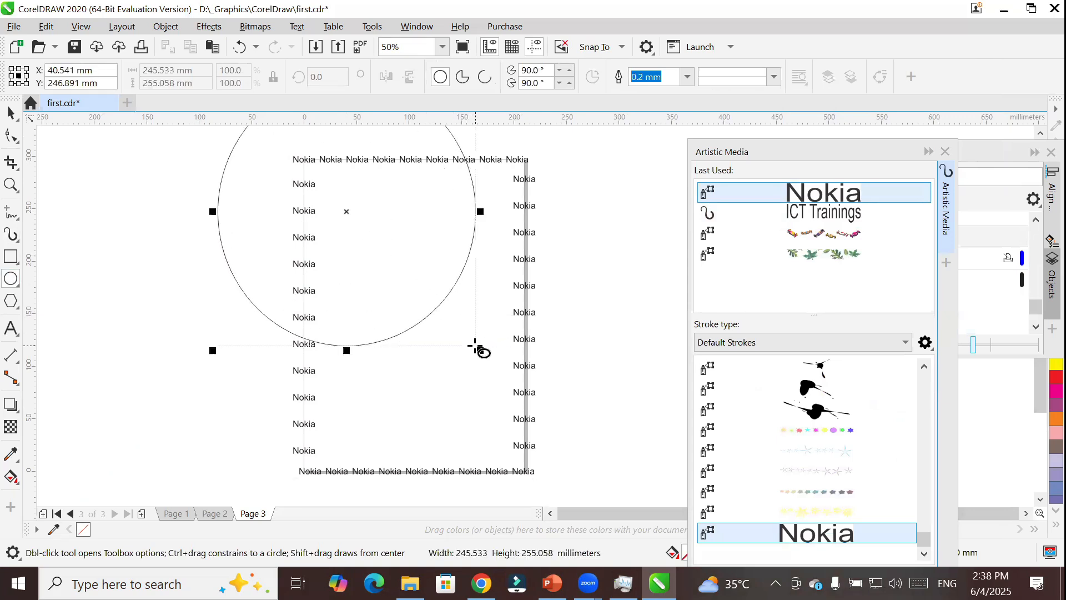
pyautogui.click(8, 115)
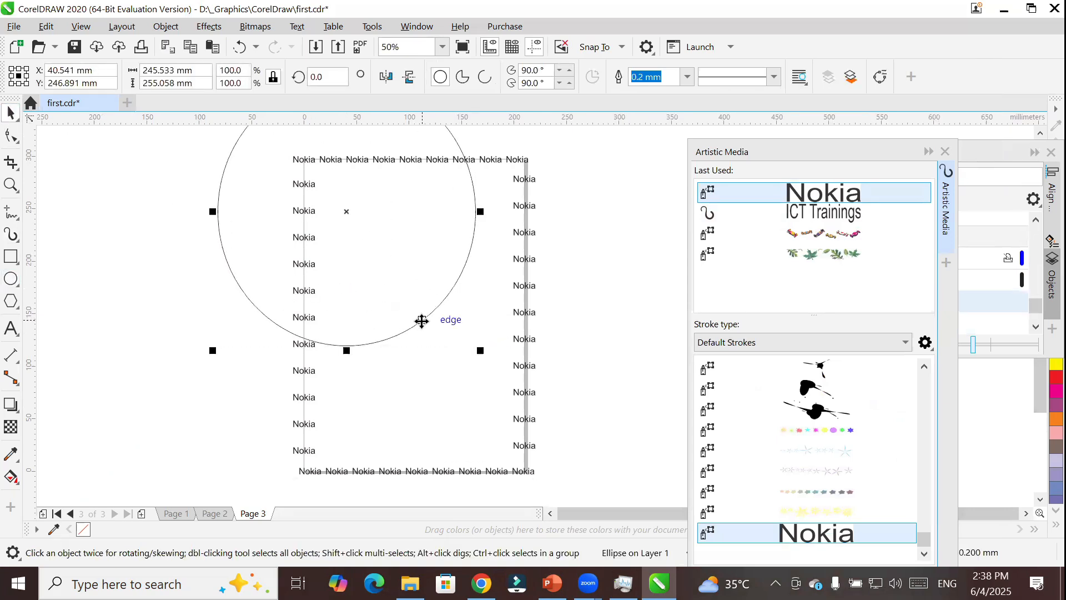
pyautogui.click(403, 328)
pyautogui.moveTo(406, 323)
pyautogui.mouseDown()
pyautogui.moveTo(483, 388)
pyautogui.moveTo(491, 435)
pyautogui.moveTo(473, 434)
pyautogui.mouseUp()
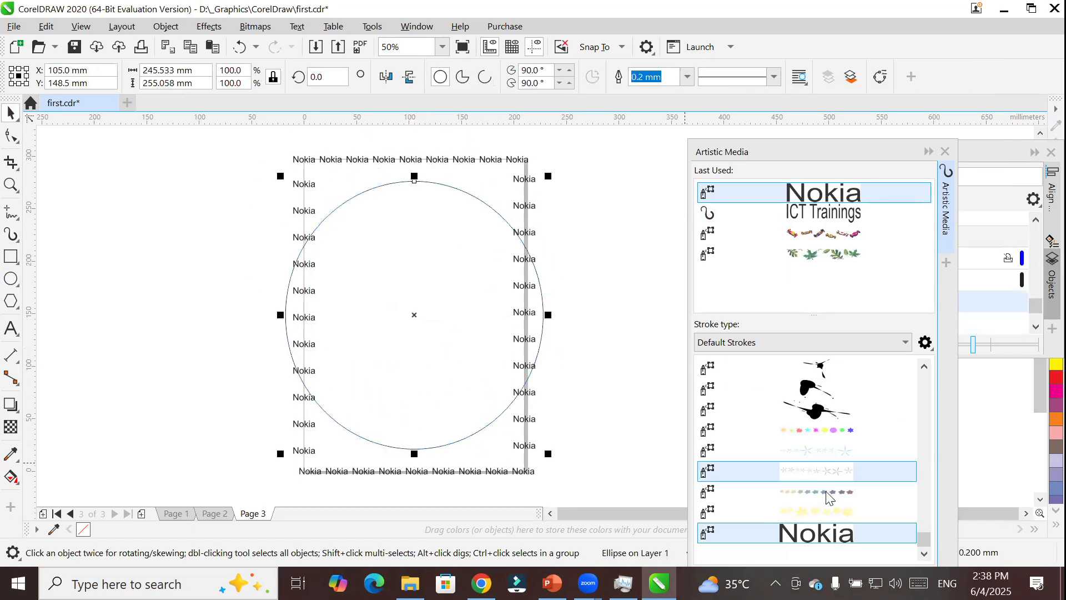
# Apply the Nokia spray pattern to the centred ellipse and check the sprayed outline up close.
pyautogui.click(808, 536)
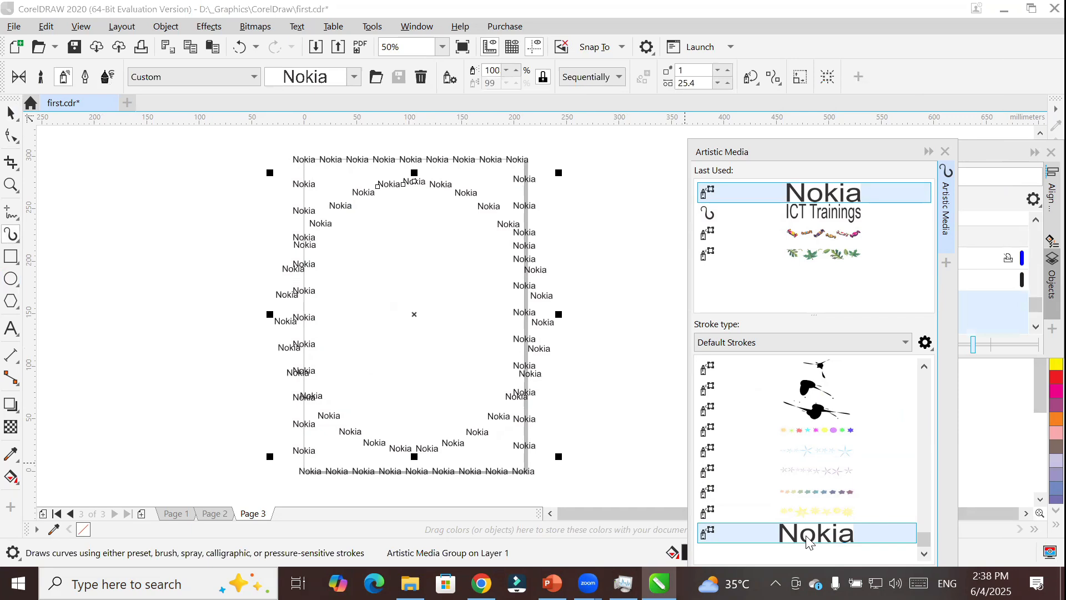
pyautogui.scroll(2, 488, 451)
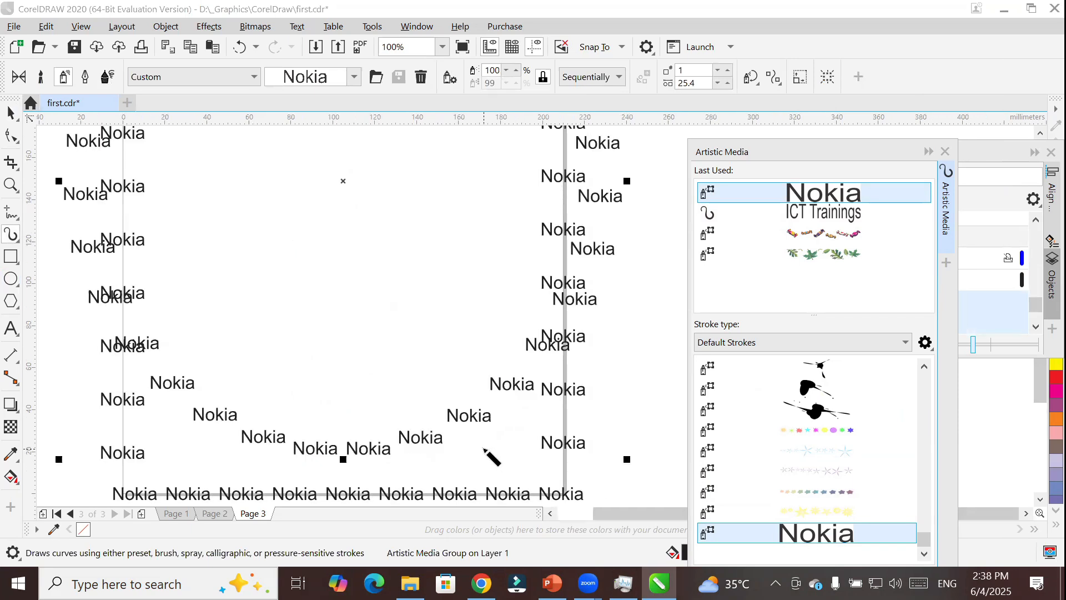
pyautogui.scroll(-2, 488, 456)
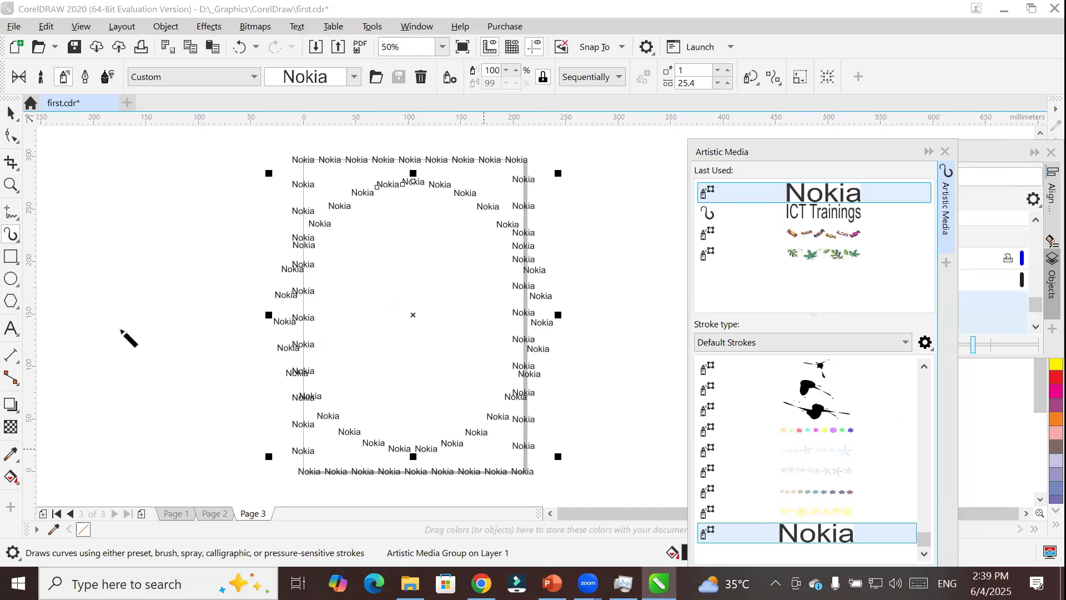
# Draw a three-revolution spiral in the empty area left of Page 3 and apply the Nokia spray pattern to it.
pyautogui.click(13, 303)
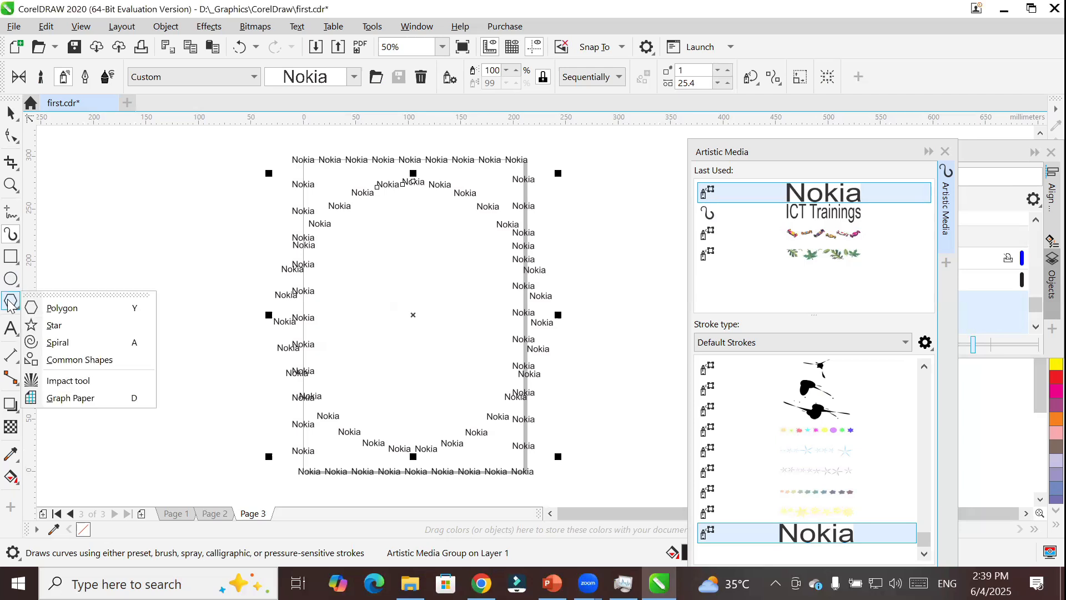
pyautogui.click(63, 342)
pyautogui.moveTo(222, 168); pyautogui.dragTo(46, 344)
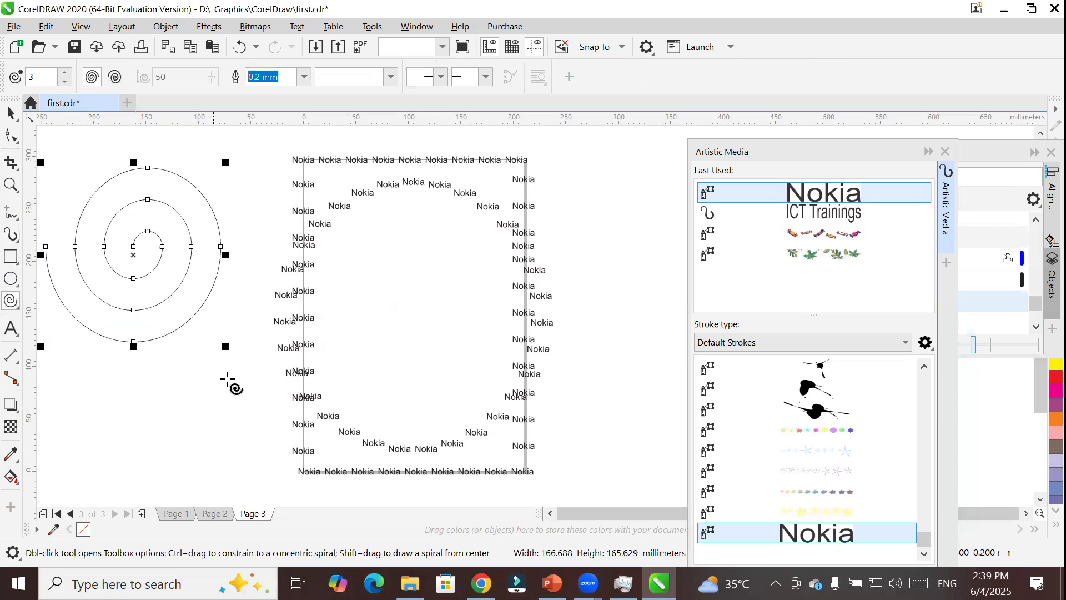
pyautogui.click(827, 536)
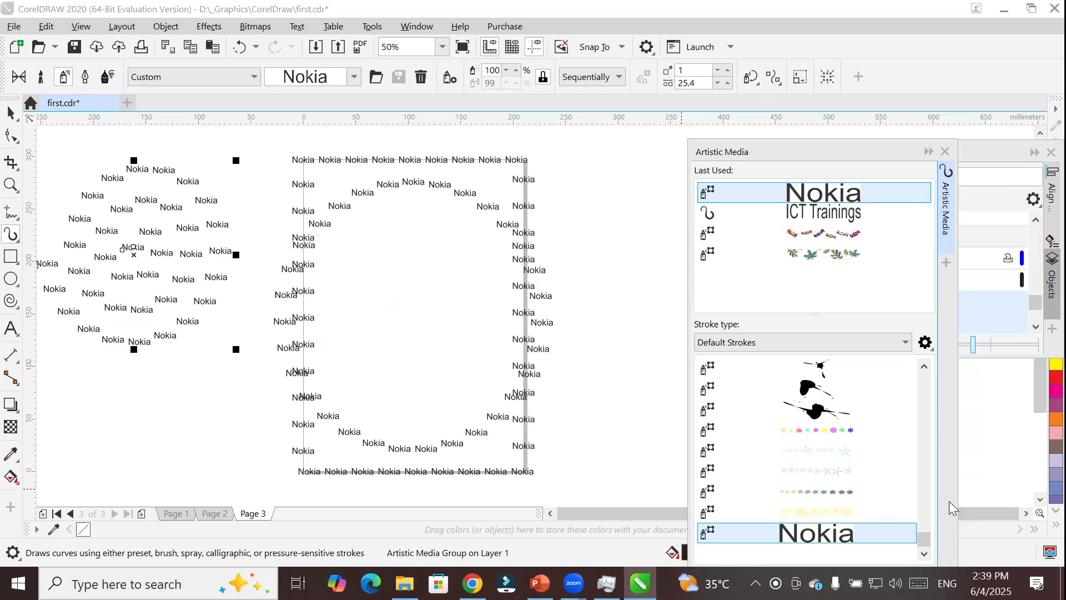
# Draw a small ellipse about 26 mm across in the empty area to the right of Page 3.
pyautogui.click(1026, 514)
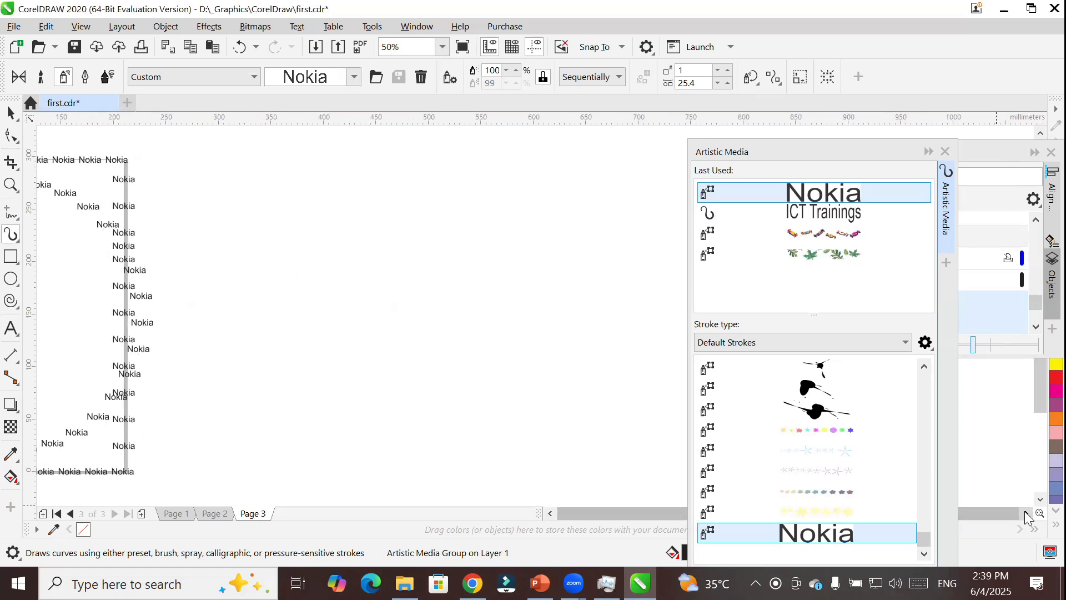
pyautogui.click(11, 278)
pyautogui.moveTo(261, 209); pyautogui.dragTo(289, 236)
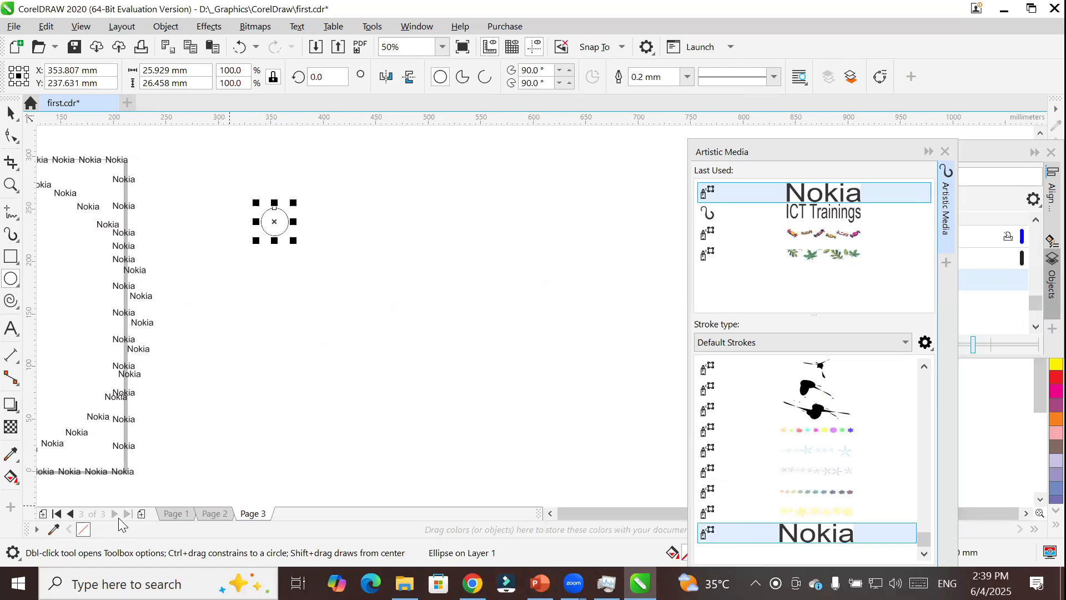
# Add a new page after Page 3 and bring the whole page into view.
pyautogui.click(141, 513)
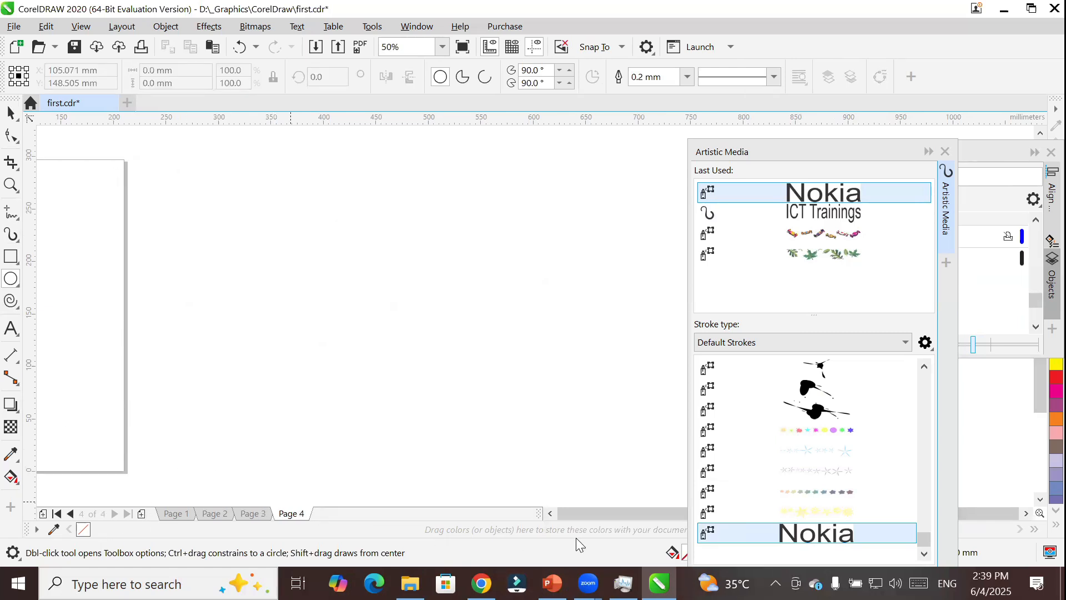
pyautogui.click(549, 513)
pyautogui.click(550, 513)
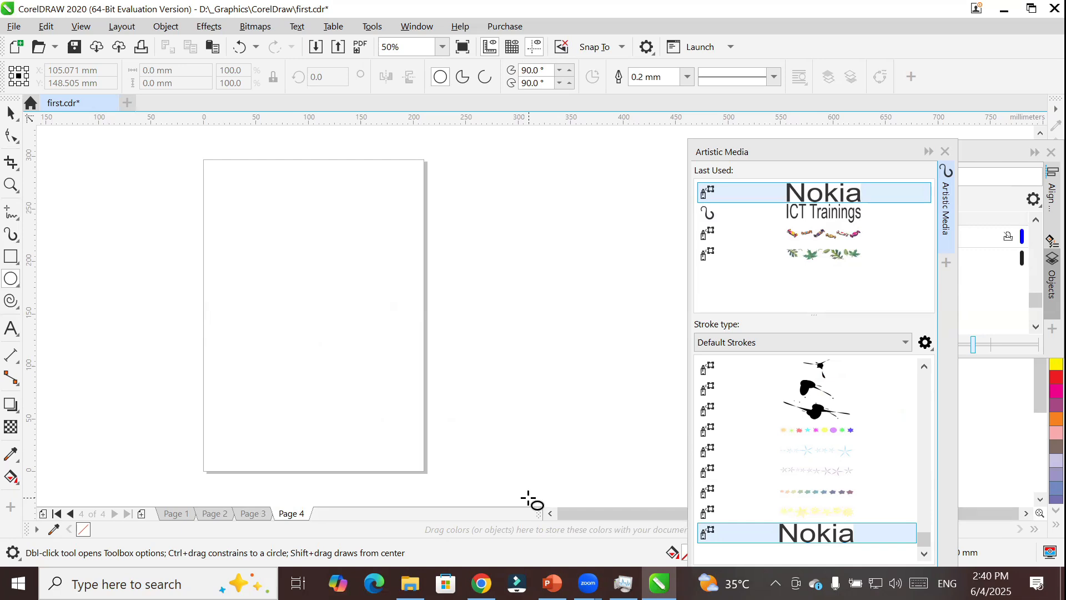
# Add a person's first name as artistic text to the right of Page 4 and convert it to curves.
pyautogui.click(12, 327)
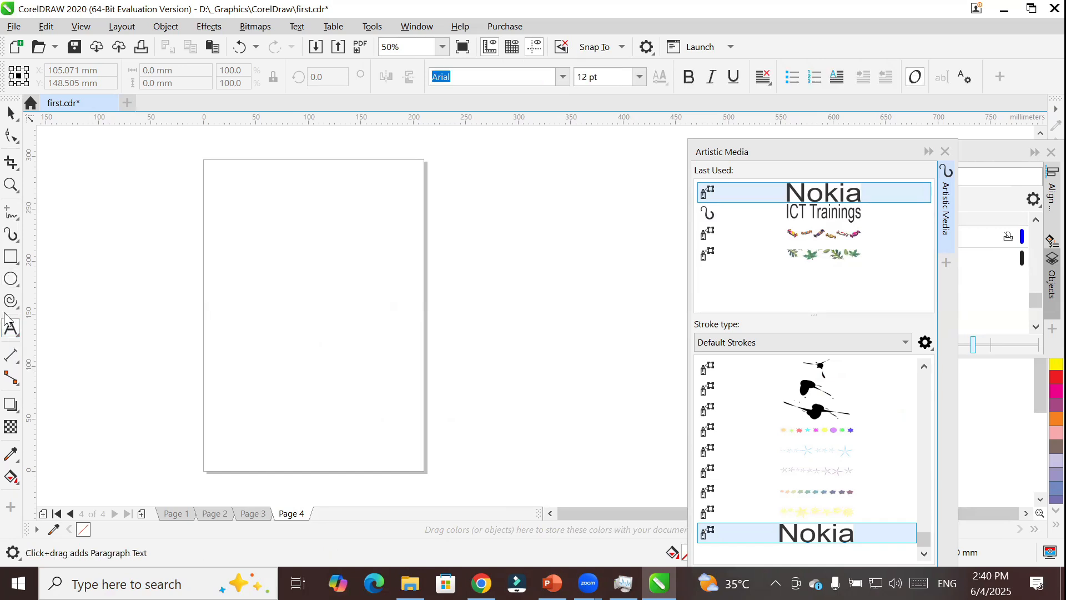
pyautogui.click(468, 215)
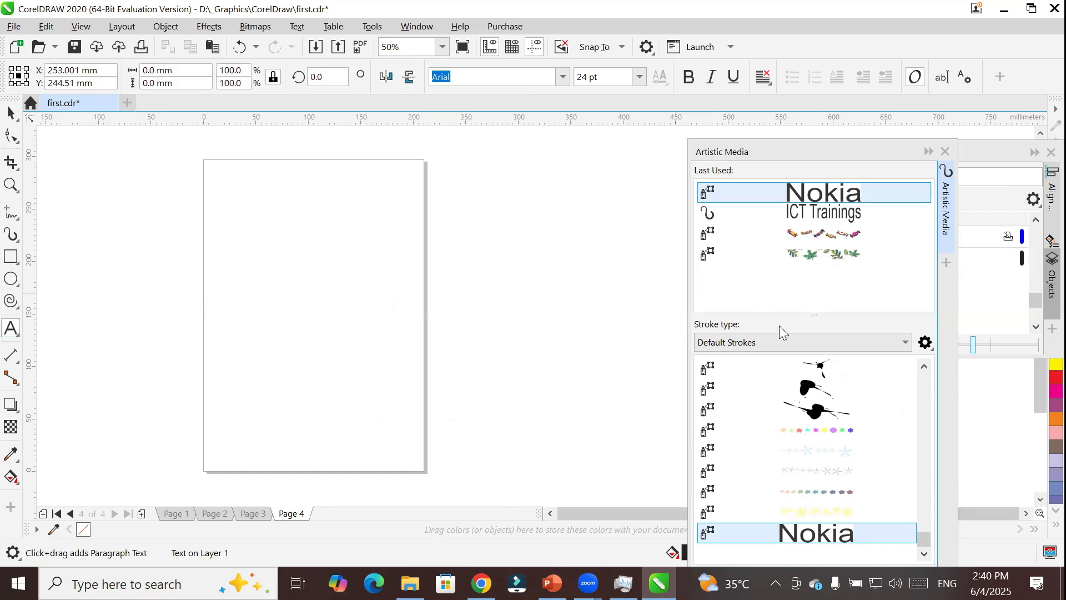
pyautogui.write('kamran')
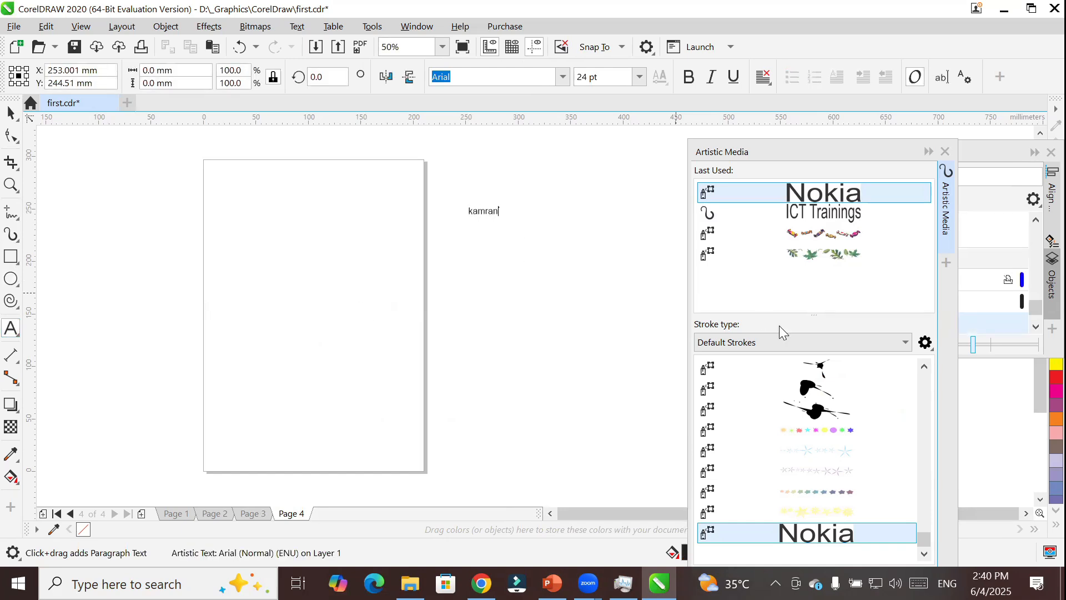
pyautogui.click(10, 113)
pyautogui.rightClick(493, 211)
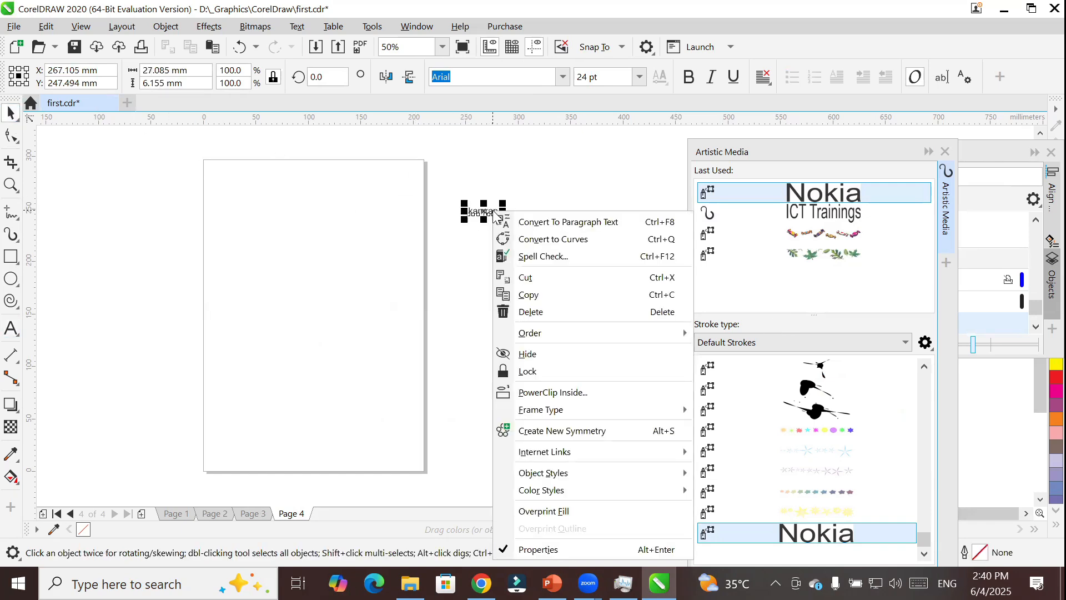
pyautogui.click(563, 241)
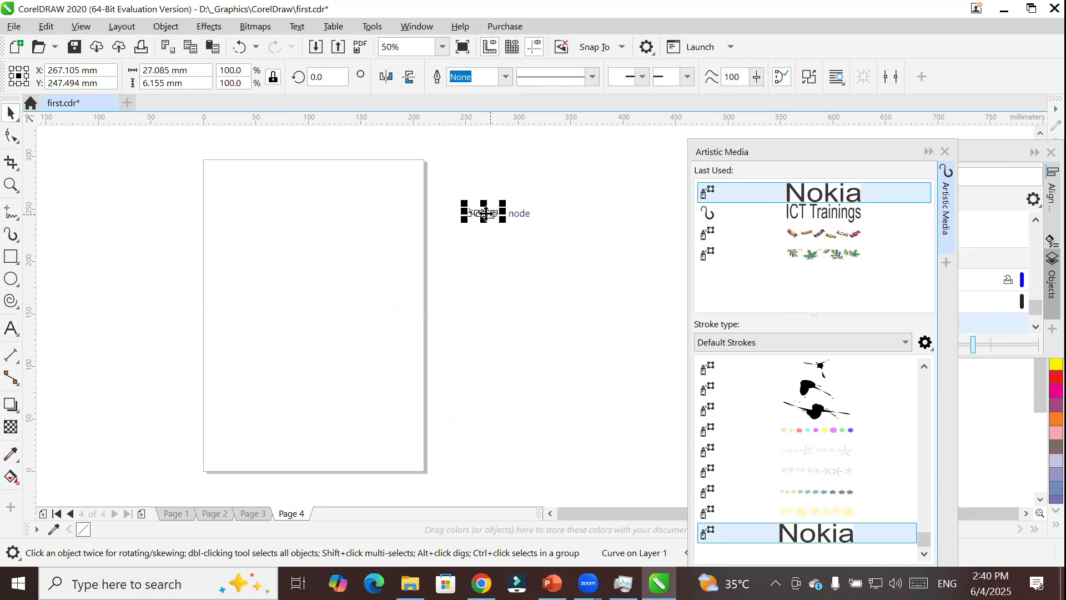
# Try to add the name curves to the Artistic Media default strokes and look through the stroke list.
pyautogui.moveTo(486, 213); pyautogui.dragTo(780, 443)
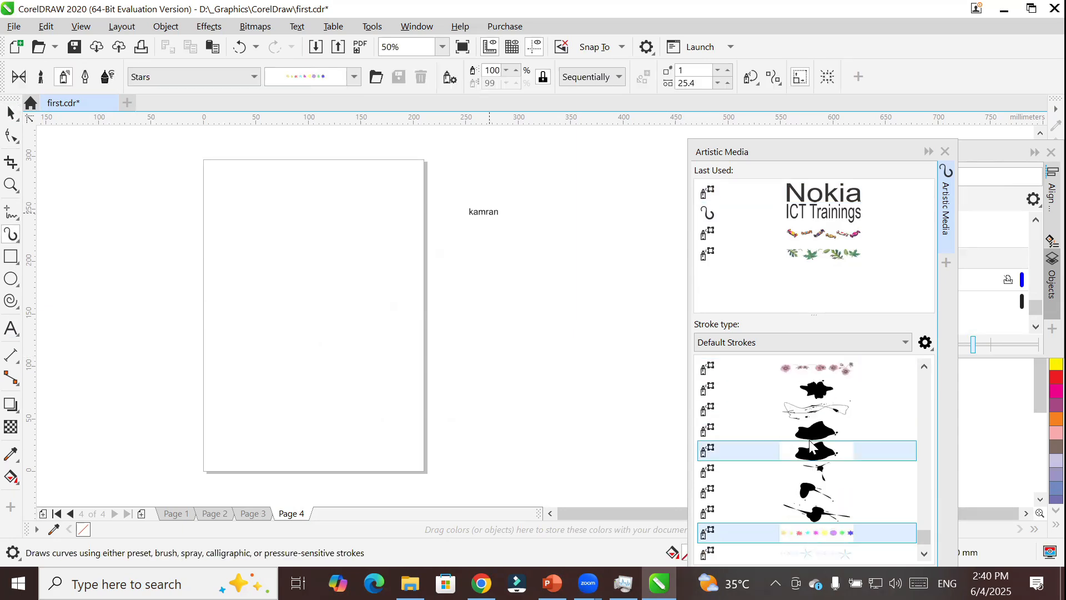
pyautogui.scroll(-3, 780, 444)
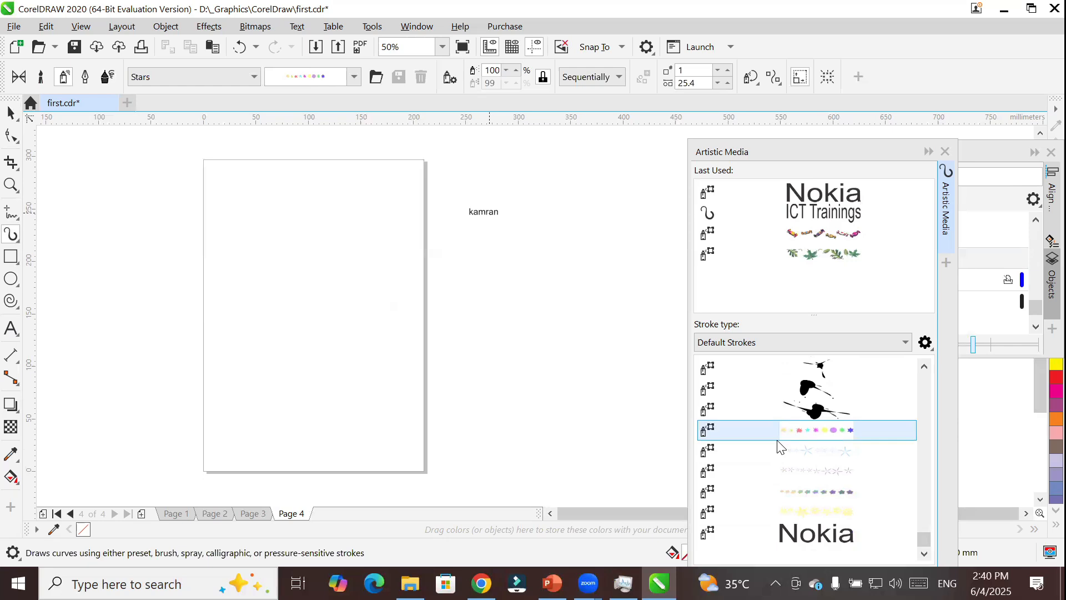
pyautogui.scroll(5, 779, 445)
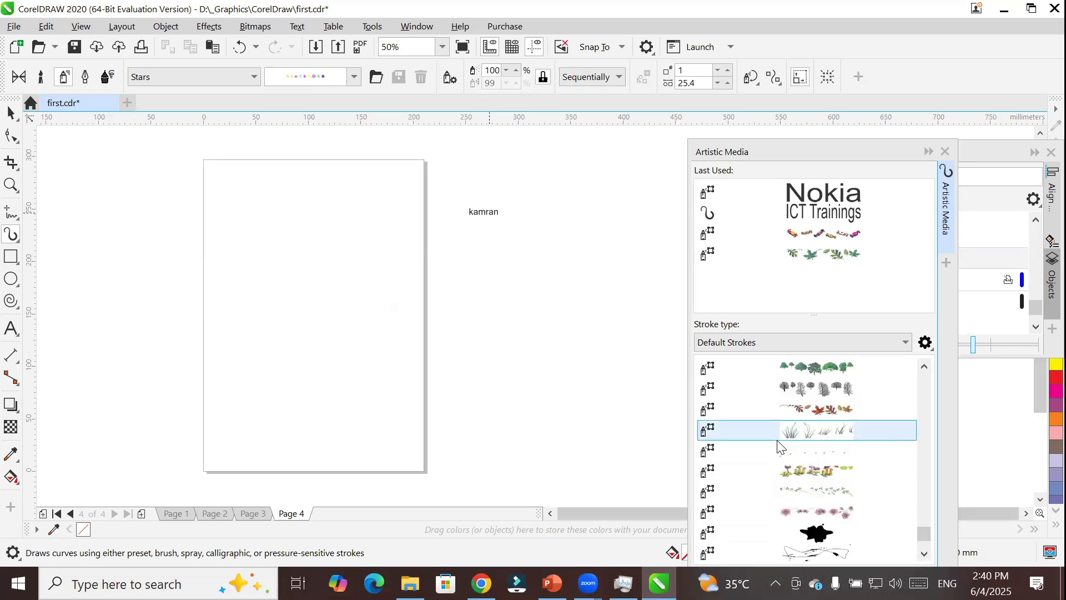
pyautogui.scroll(5, 779, 444)
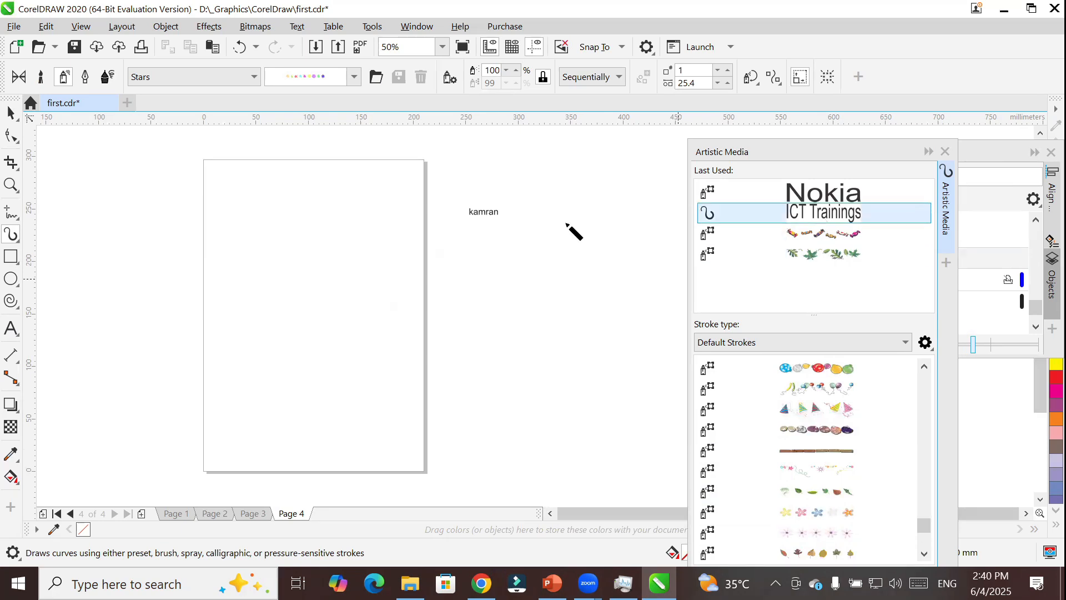
pyautogui.click(11, 113)
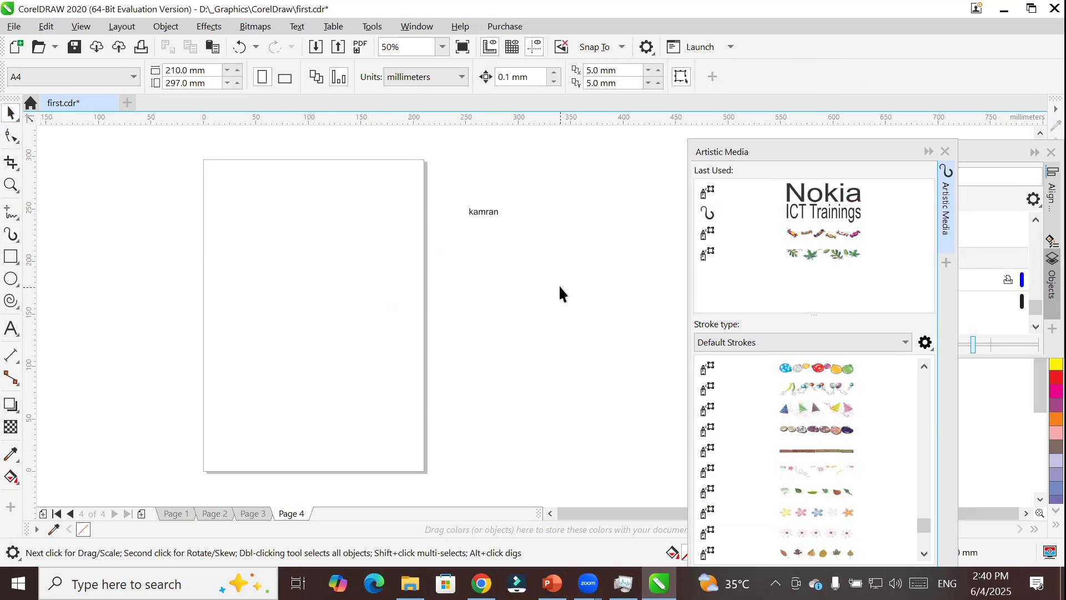
# Try once more to add the name curves beside Page 4 to the default strokes and check the stroke list.
pyautogui.click(461, 212)
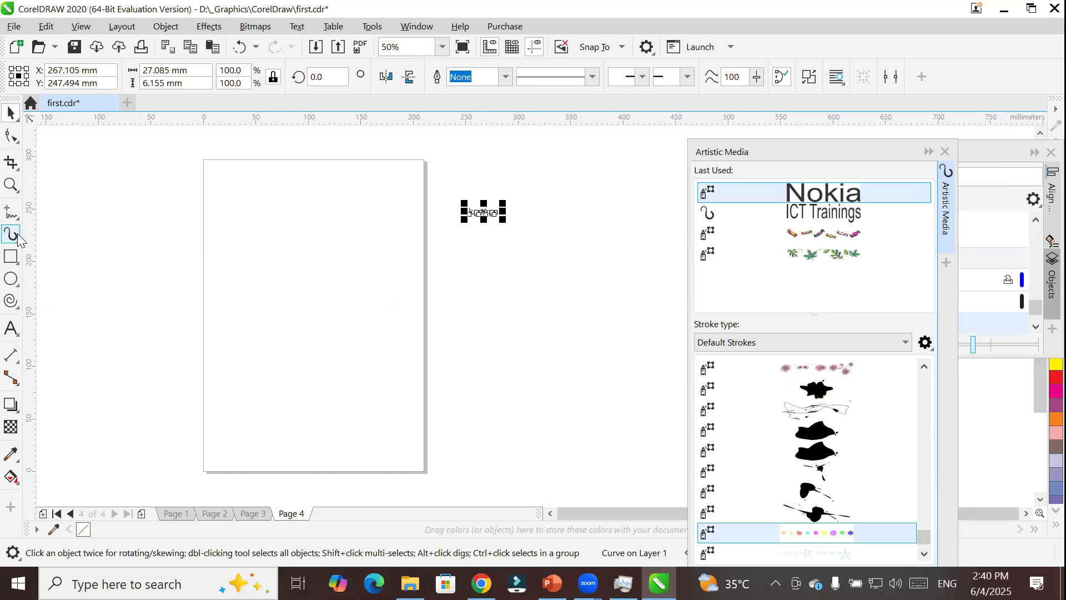
pyautogui.click(11, 235)
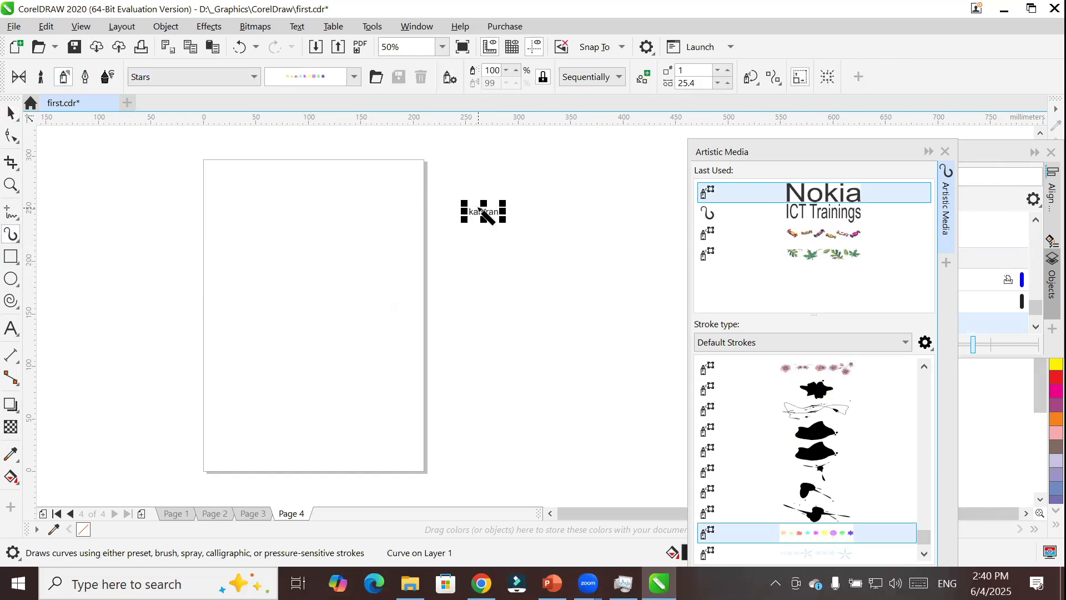
pyautogui.click(11, 113)
pyautogui.press('space')
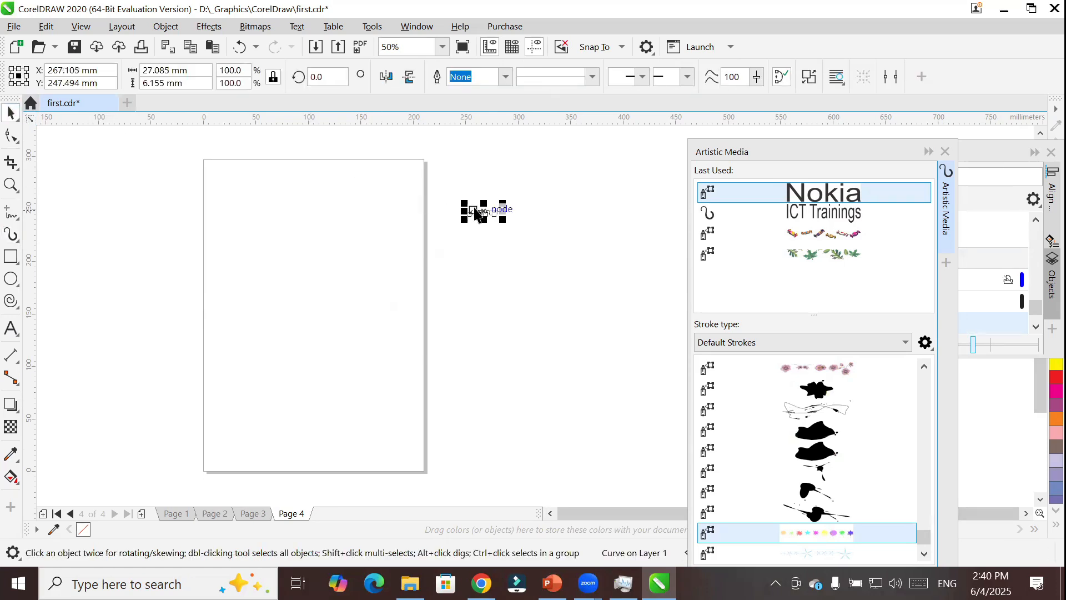
pyautogui.moveTo(488, 217)
pyautogui.mouseDown()
pyautogui.moveTo(722, 331)
pyautogui.moveTo(797, 273)
pyautogui.moveTo(794, 409)
pyautogui.moveTo(775, 451)
pyautogui.mouseUp()
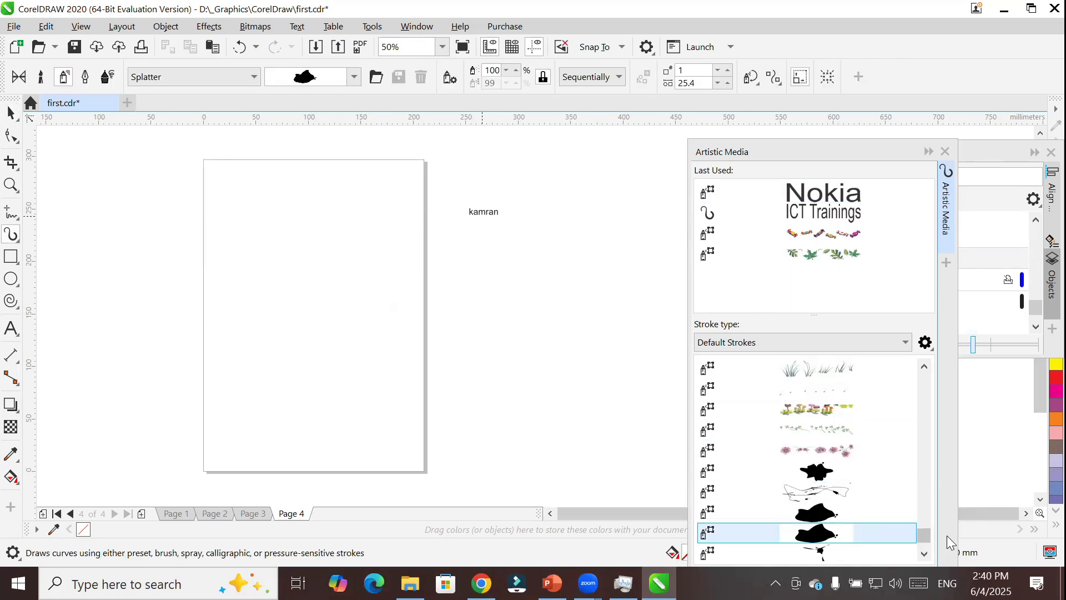
pyautogui.click(923, 554)
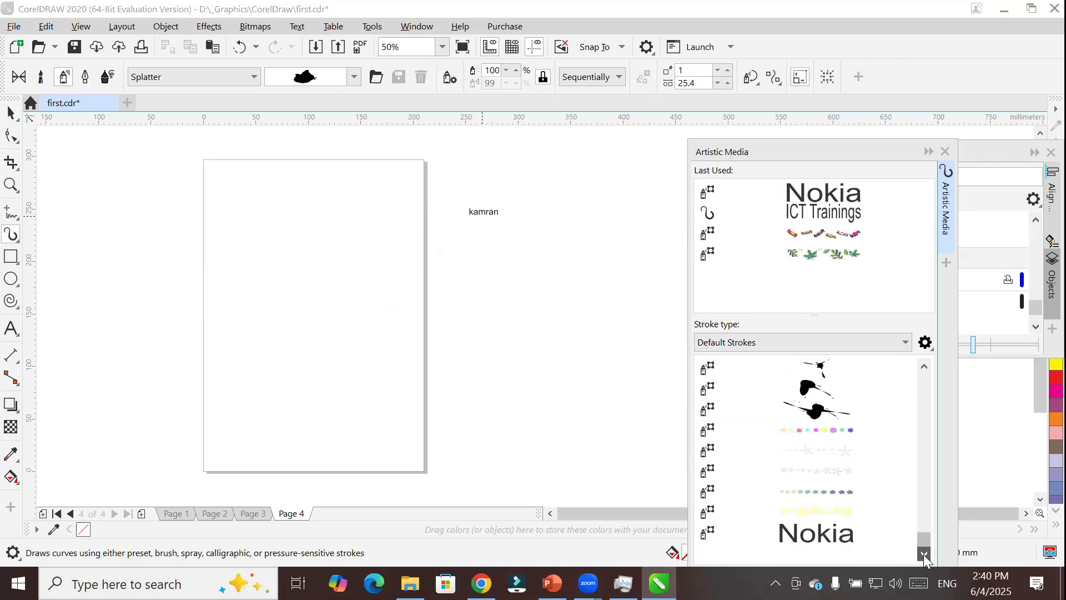
pyautogui.moveTo(924, 540)
pyautogui.mouseDown()
pyautogui.moveTo(918, 463)
pyautogui.moveTo(934, 431)
pyautogui.moveTo(938, 366)
pyautogui.mouseUp()
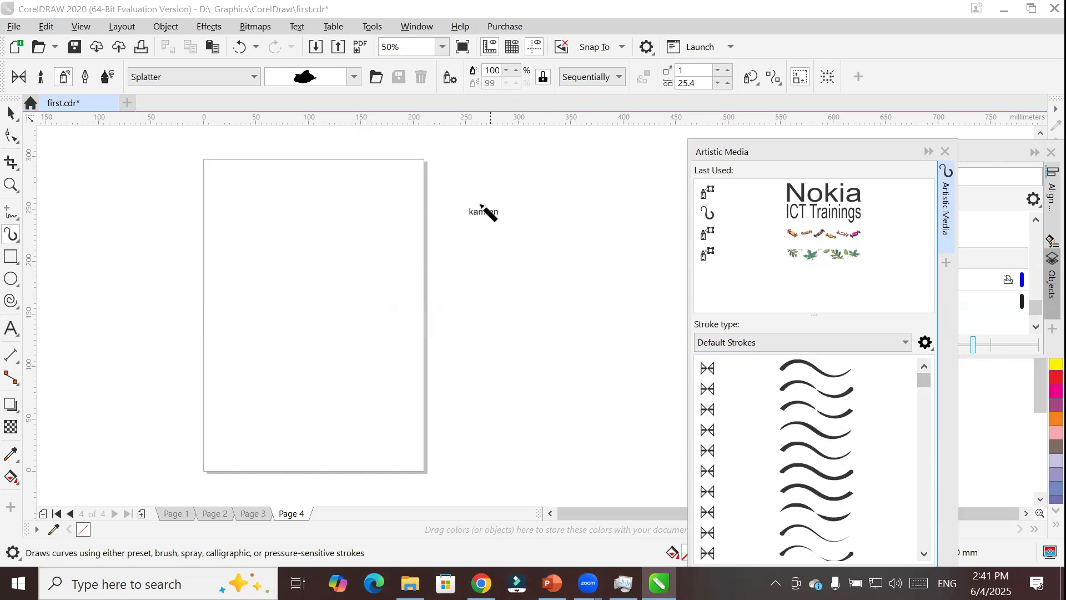
# Delete the name curves beside Page 4.
pyautogui.click(11, 113)
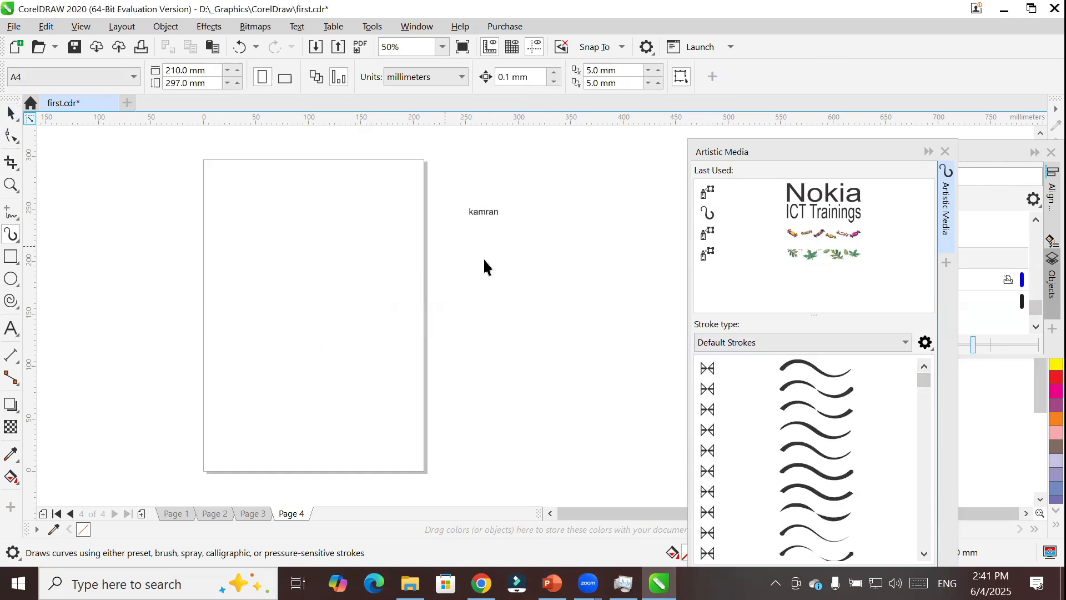
pyautogui.click(488, 214)
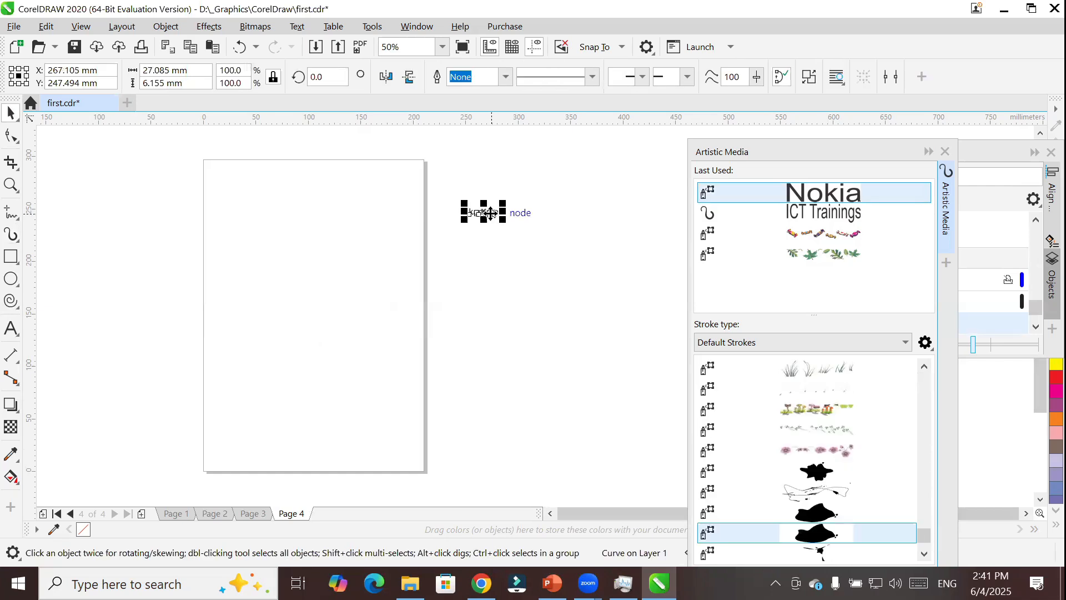
pyautogui.click(489, 213)
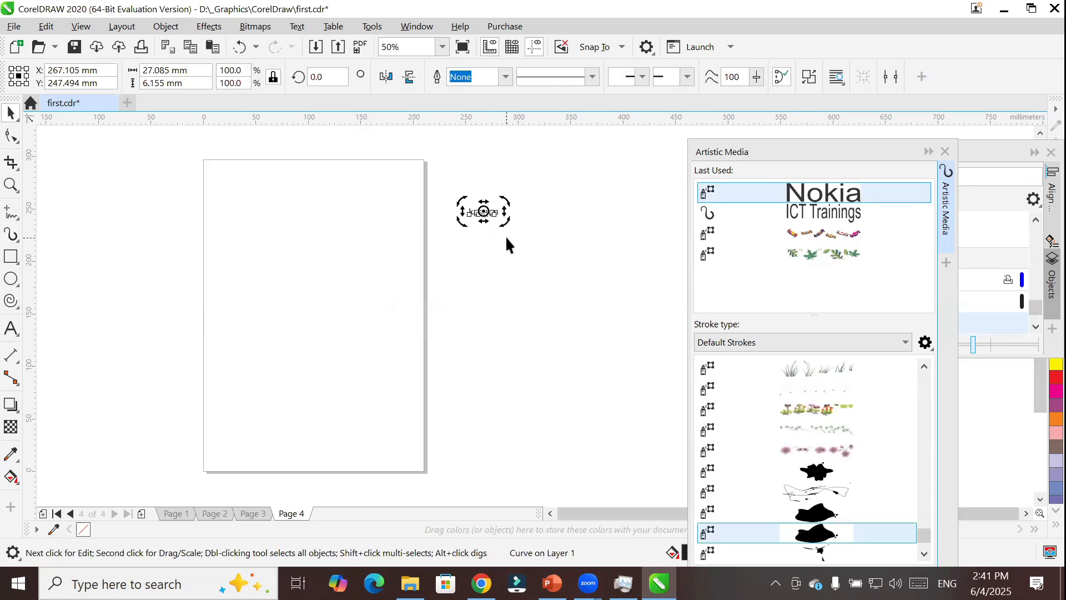
pyautogui.click(460, 239)
# Add the artistic text "Pakistan" in Arial 24 pt beside Page 4 and convert it to curves.
pyautogui.click(11, 327)
pyautogui.click(478, 251)
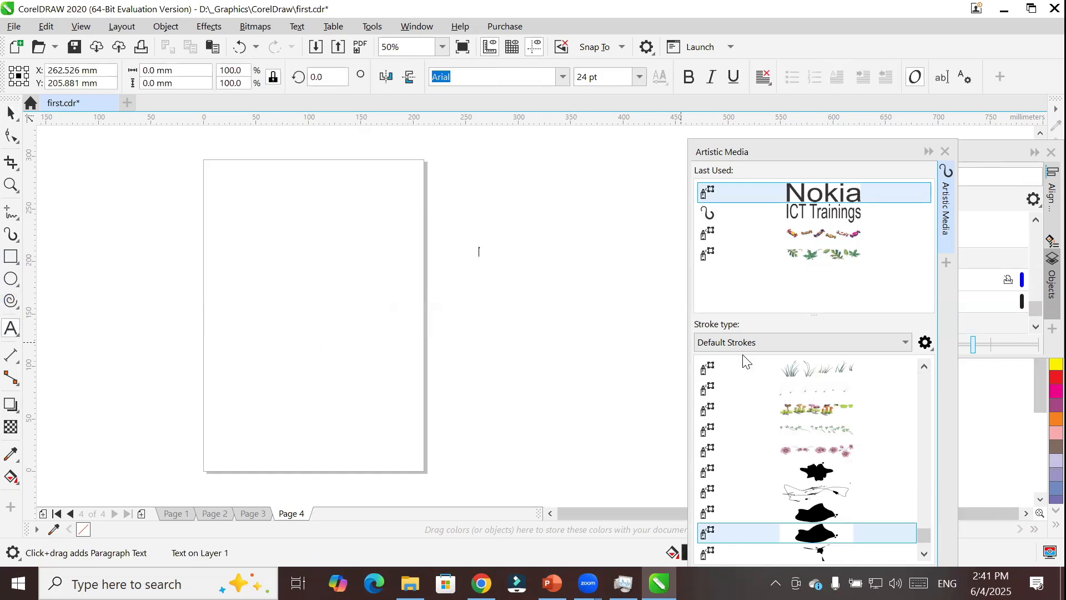
pyautogui.write('Pakistan')
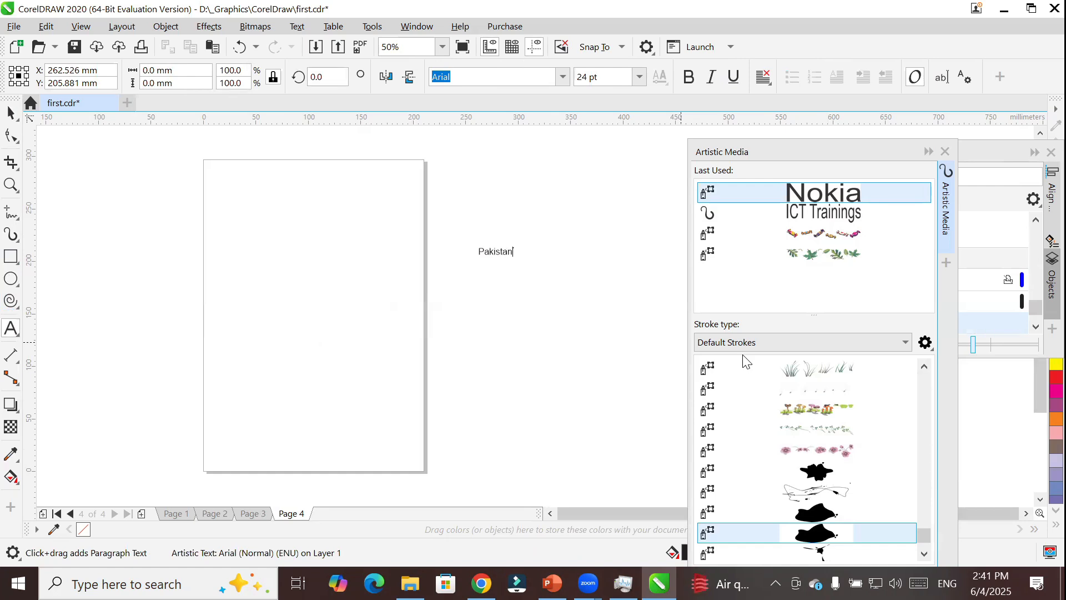
pyautogui.press('Escape')
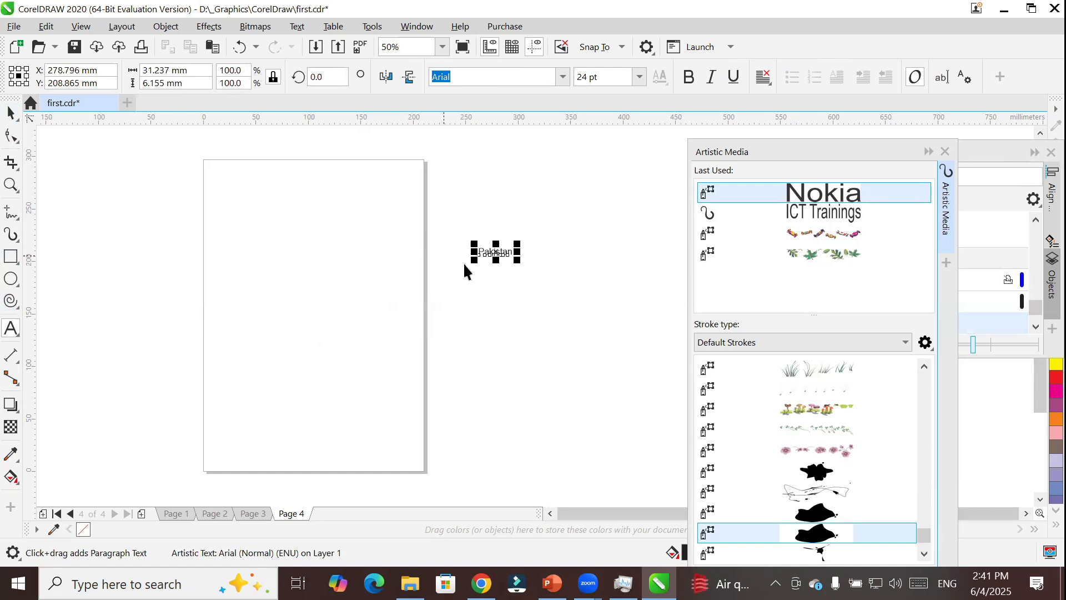
pyautogui.press('space')
pyautogui.scroll(3, 508, 254)
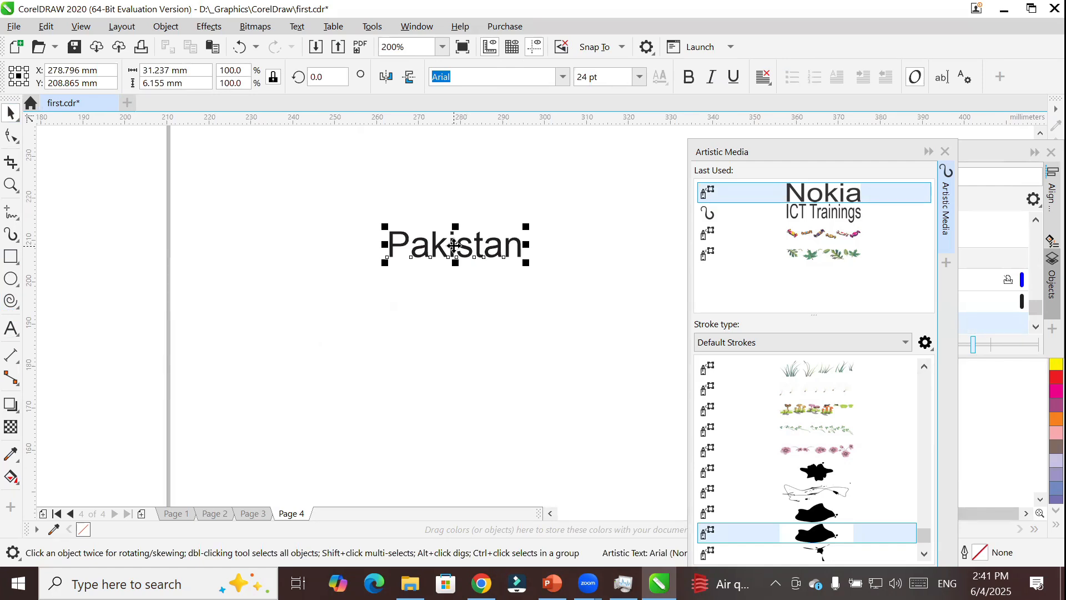
pyautogui.rightClick(455, 247)
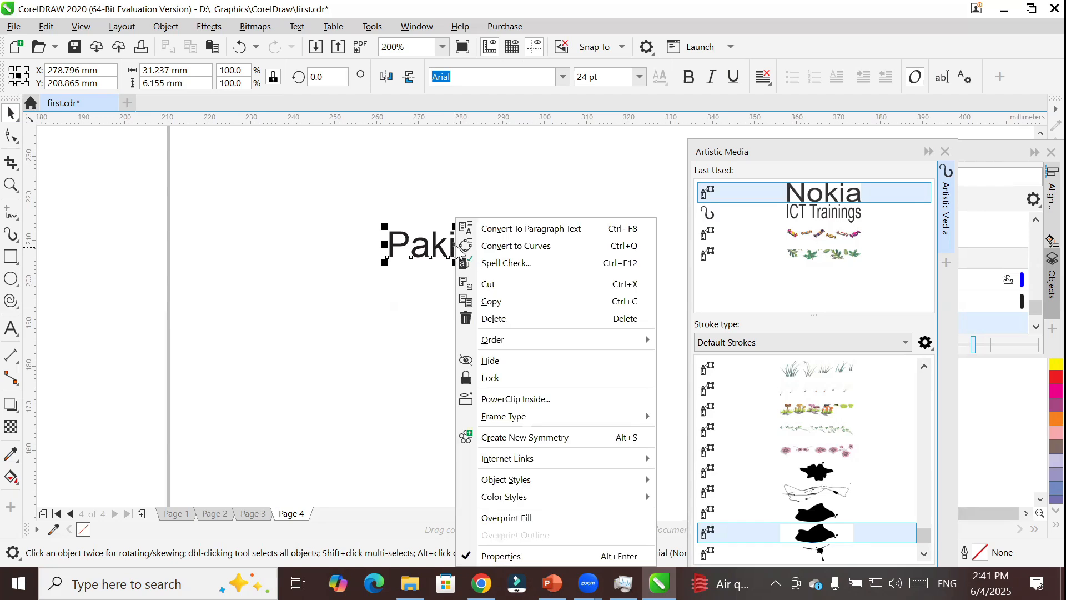
pyautogui.click(574, 245)
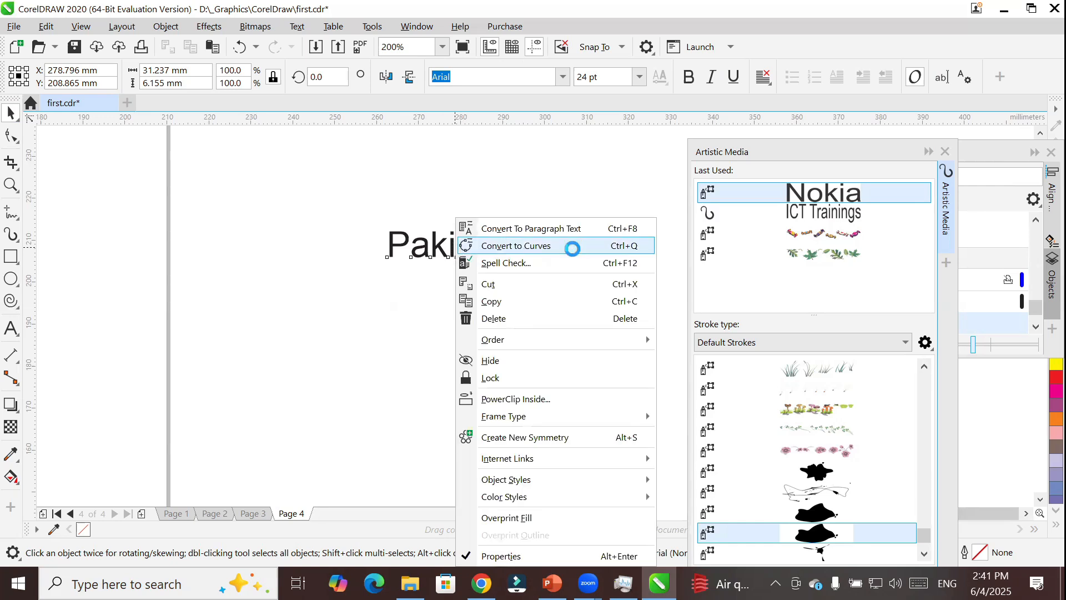
# Try to add the Pakistan curves to the default strokes, then reposition the Artistic Media docker and check the end of the stroke list.
pyautogui.moveTo(462, 250); pyautogui.dragTo(777, 394)
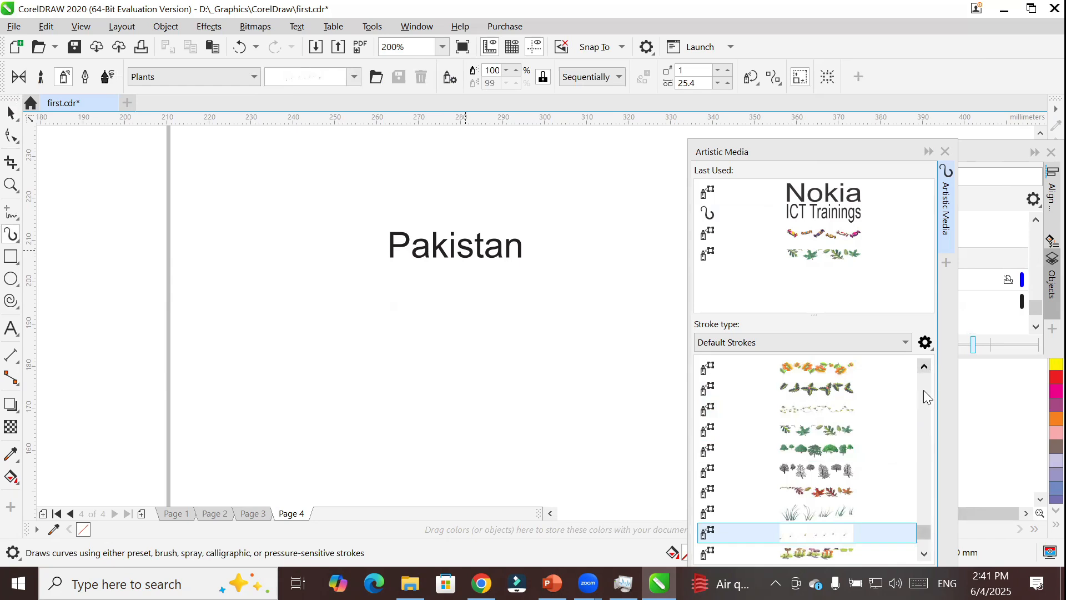
pyautogui.click(861, 144)
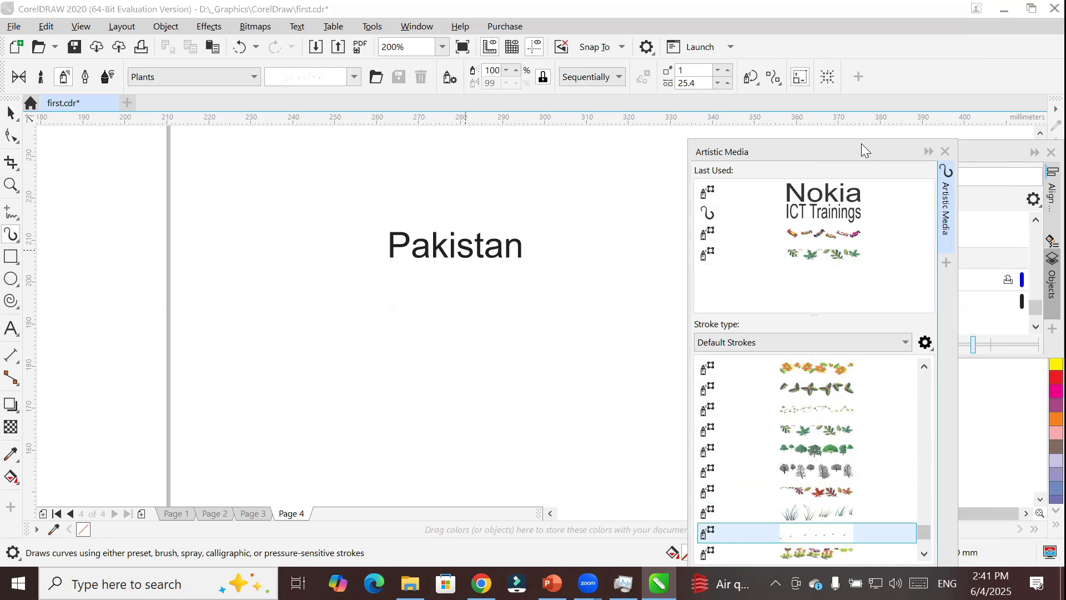
pyautogui.moveTo(861, 143); pyautogui.dragTo(799, 51)
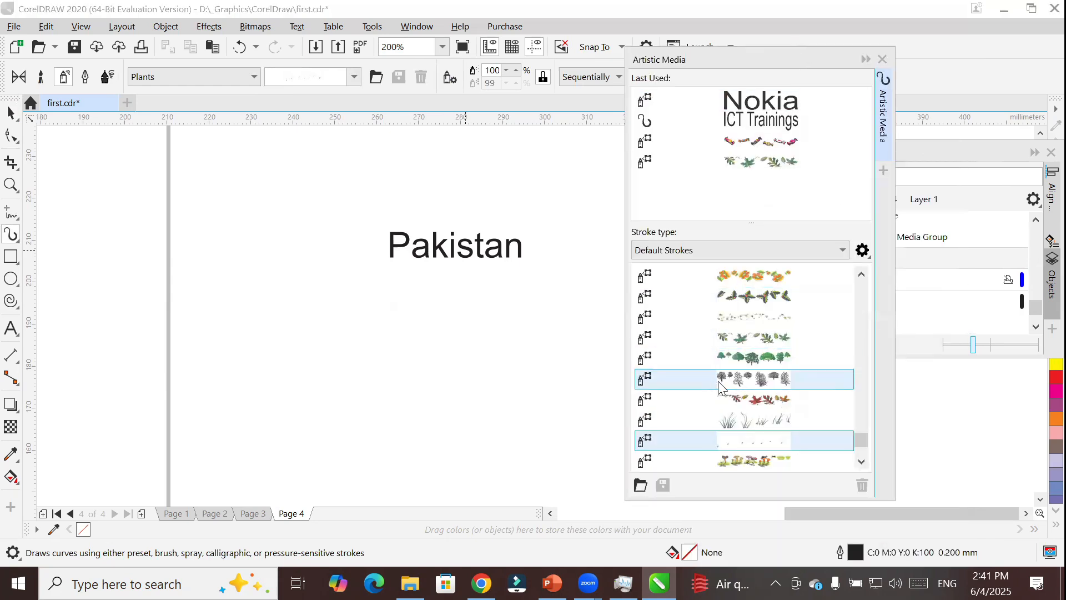
pyautogui.moveTo(864, 439); pyautogui.dragTo(864, 447)
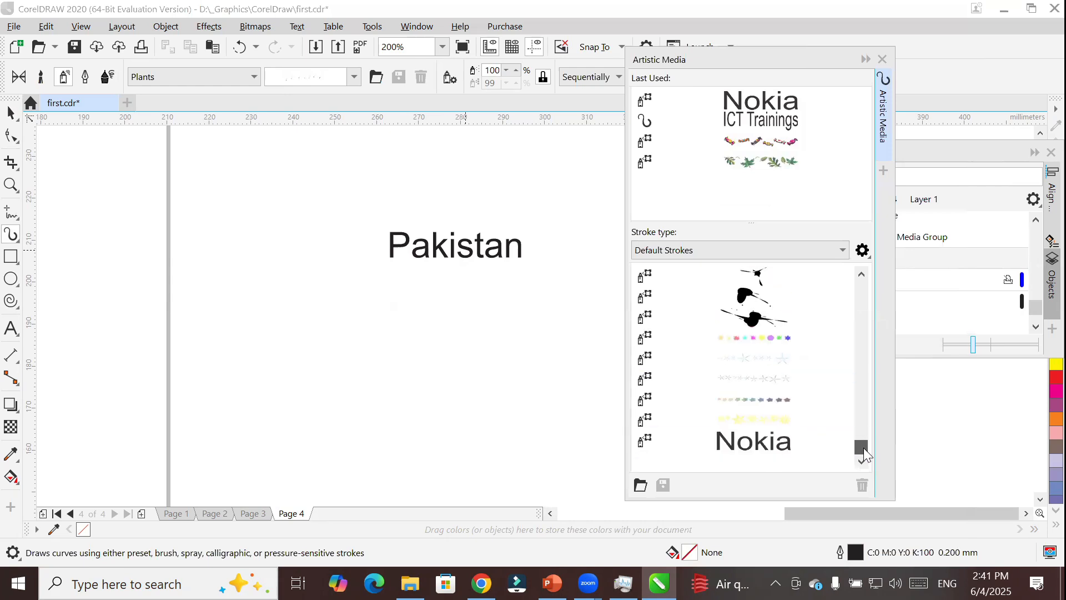
# Choose the custom Nokia stroke and examine the available custom spray patterns.
pyautogui.click(763, 441)
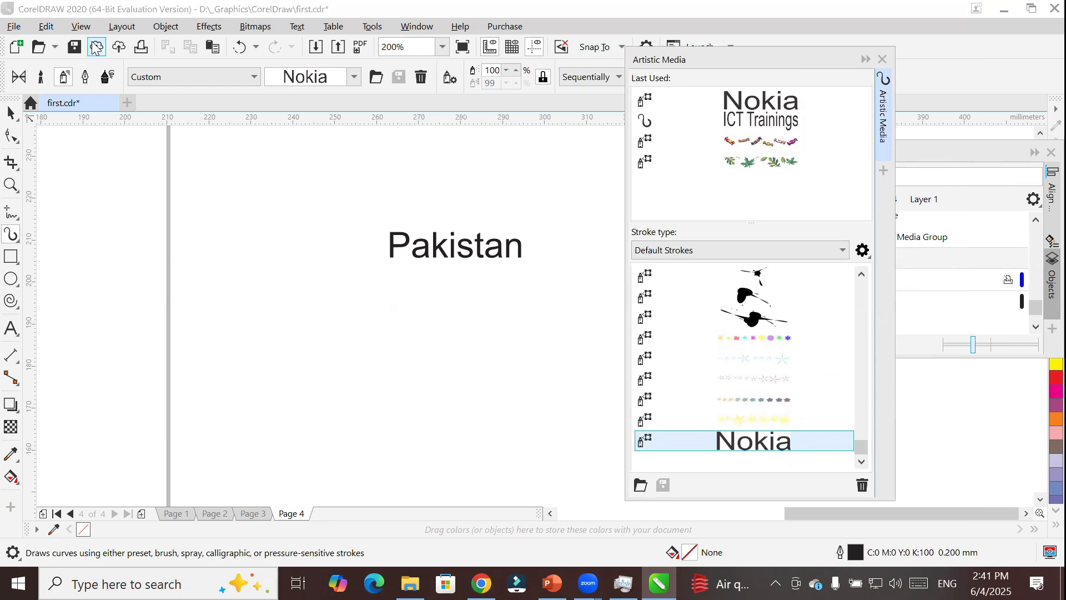
pyautogui.click(347, 77)
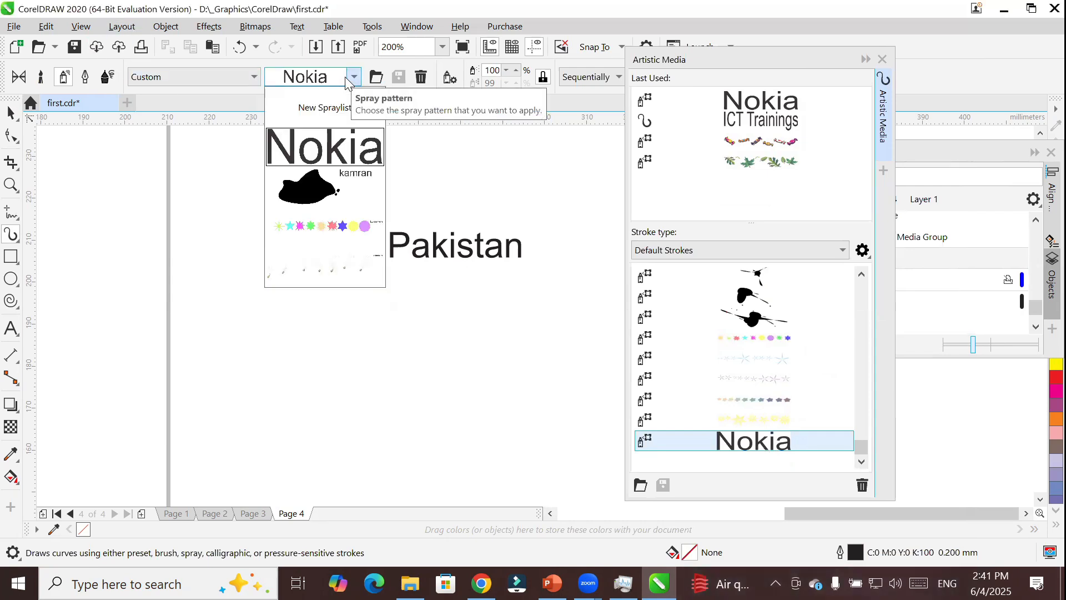
pyautogui.moveTo(341, 182)
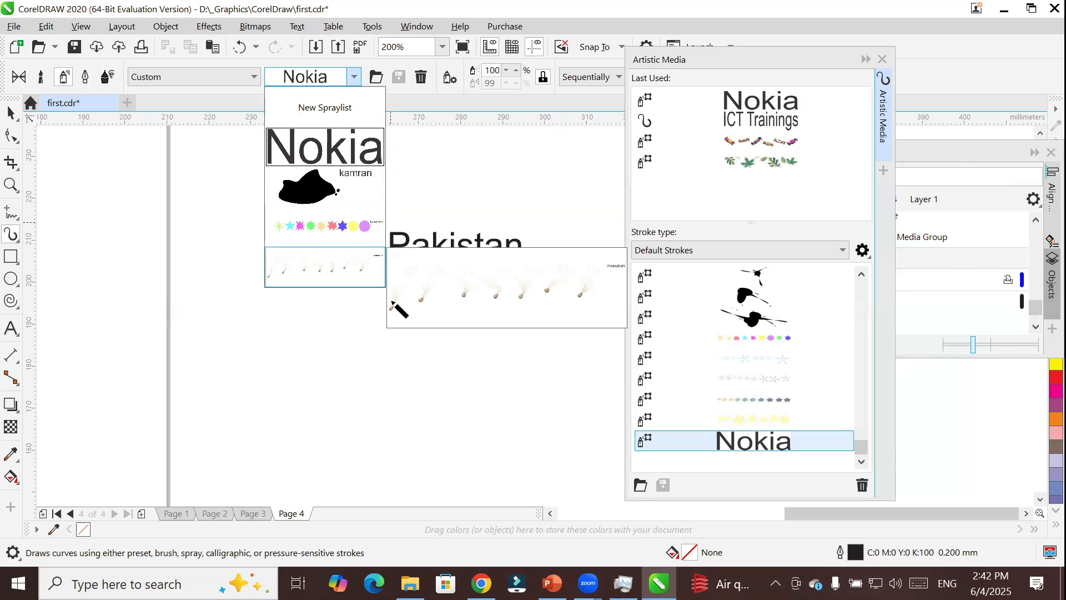
pyautogui.click(10, 114)
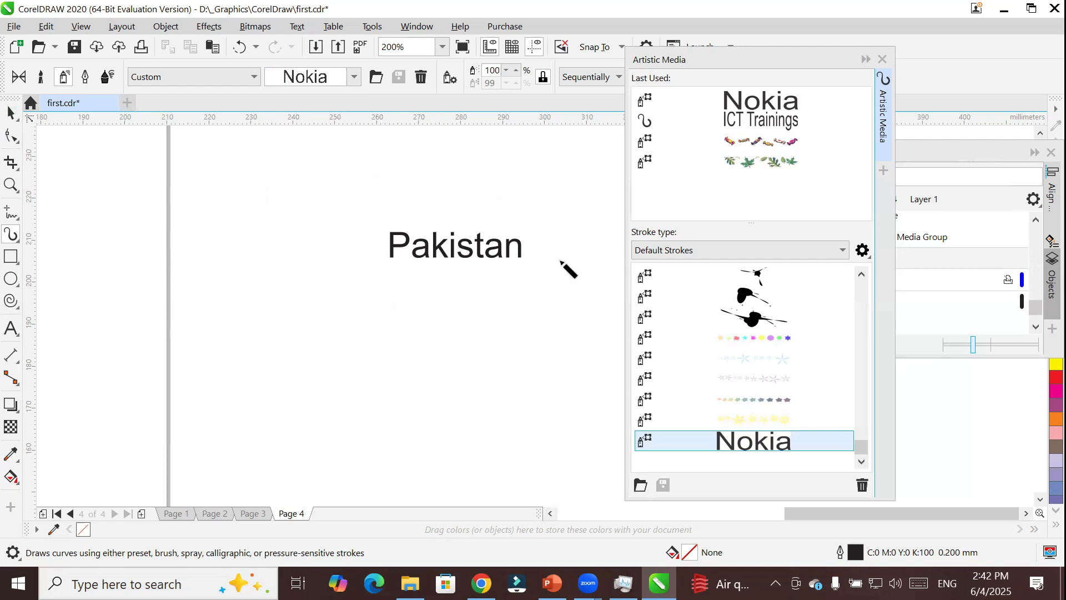
# Draw an ellipse about 48 by 47 mm just below and beside the Pakistan curves.
pyautogui.click(11, 114)
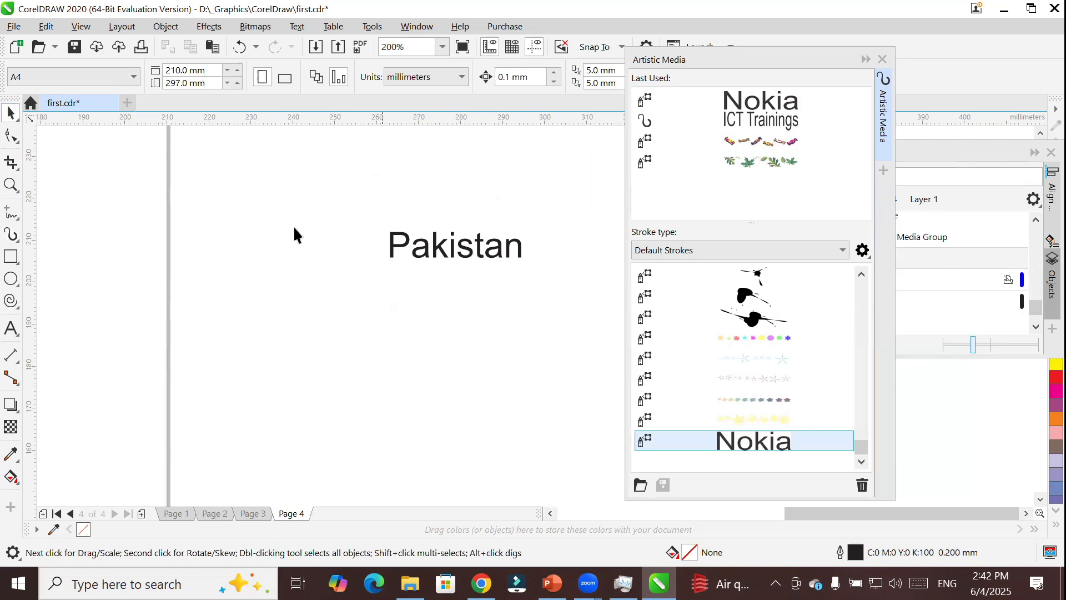
pyautogui.click(10, 257)
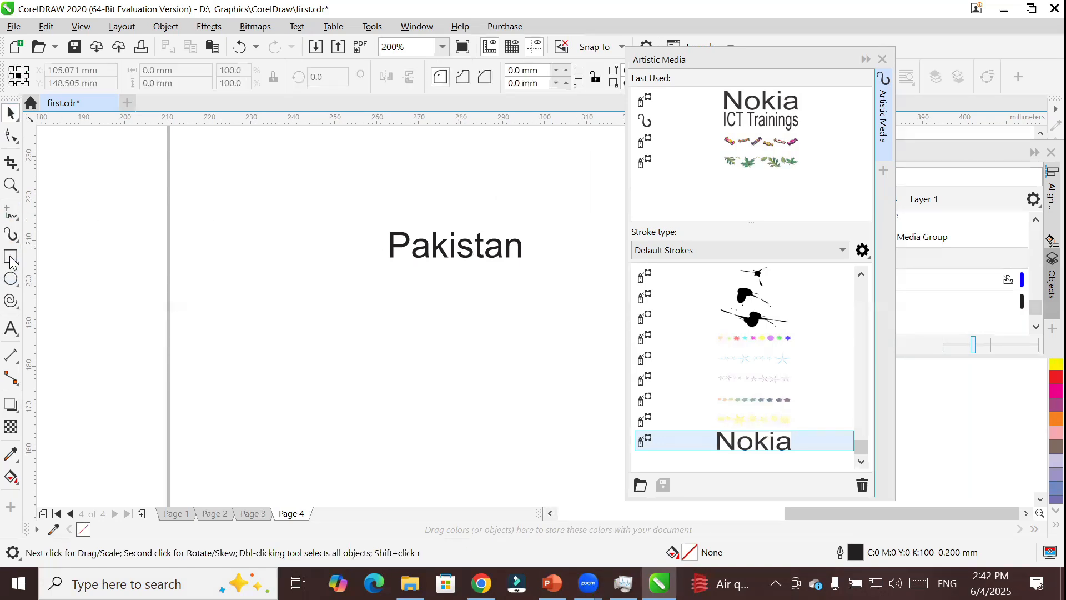
pyautogui.click(10, 279)
pyautogui.moveTo(197, 231); pyautogui.dragTo(399, 428)
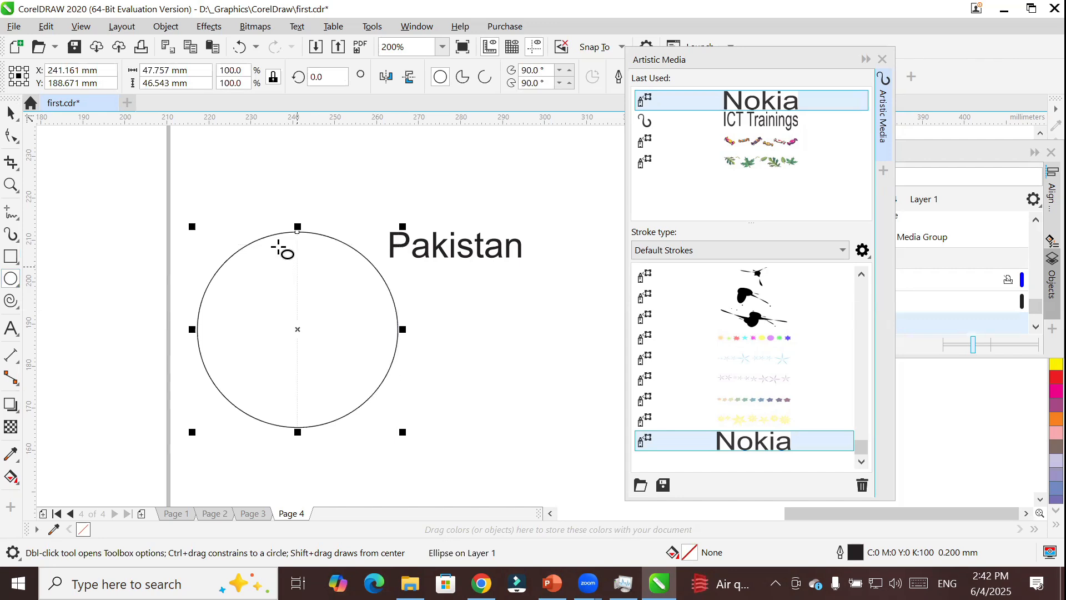
# Apply the custom Nokia spray stroke to the ellipse after moving the Artistic Media docker.
pyautogui.click(10, 234)
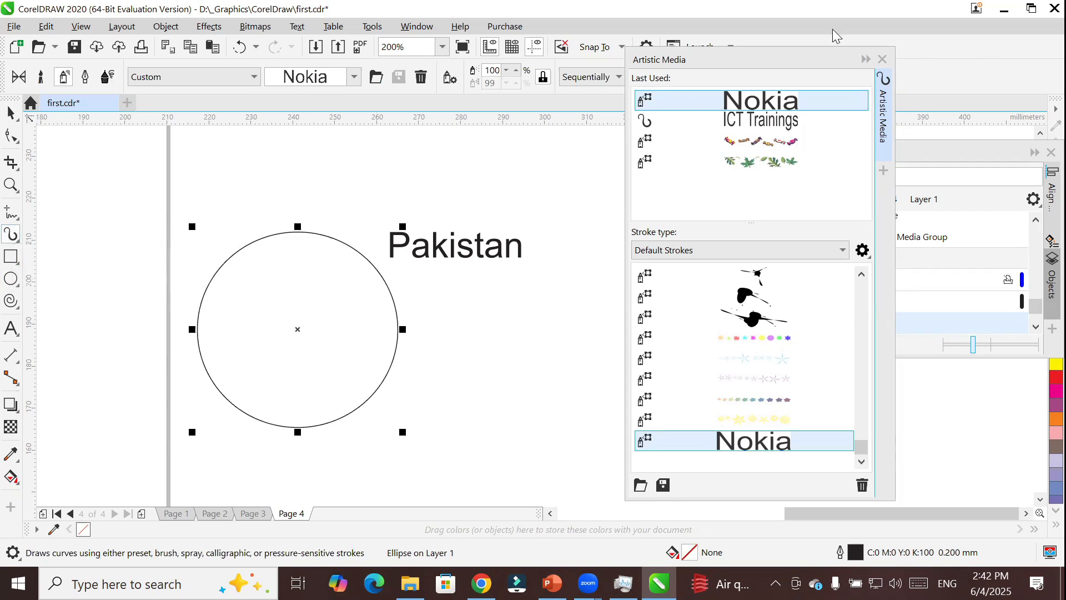
pyautogui.click(694, 61)
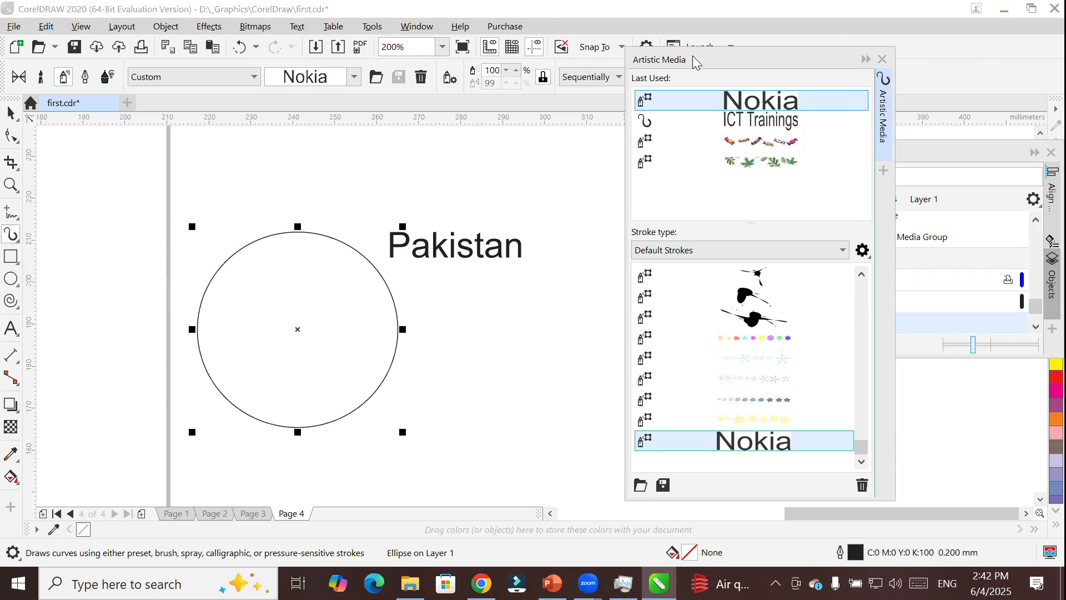
pyautogui.moveTo(692, 55); pyautogui.dragTo(649, 52)
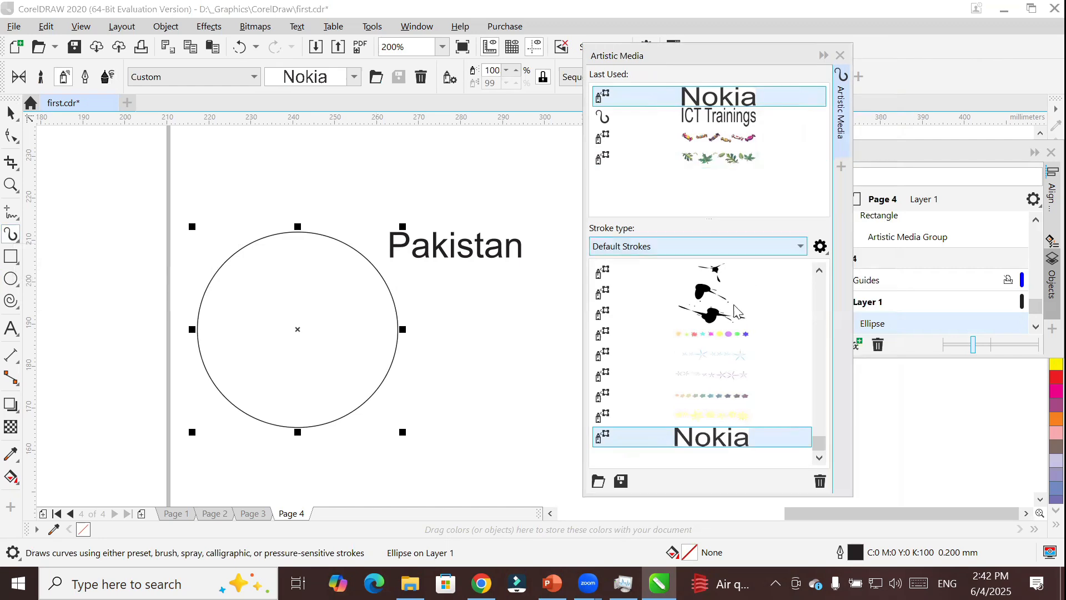
pyautogui.click(702, 444)
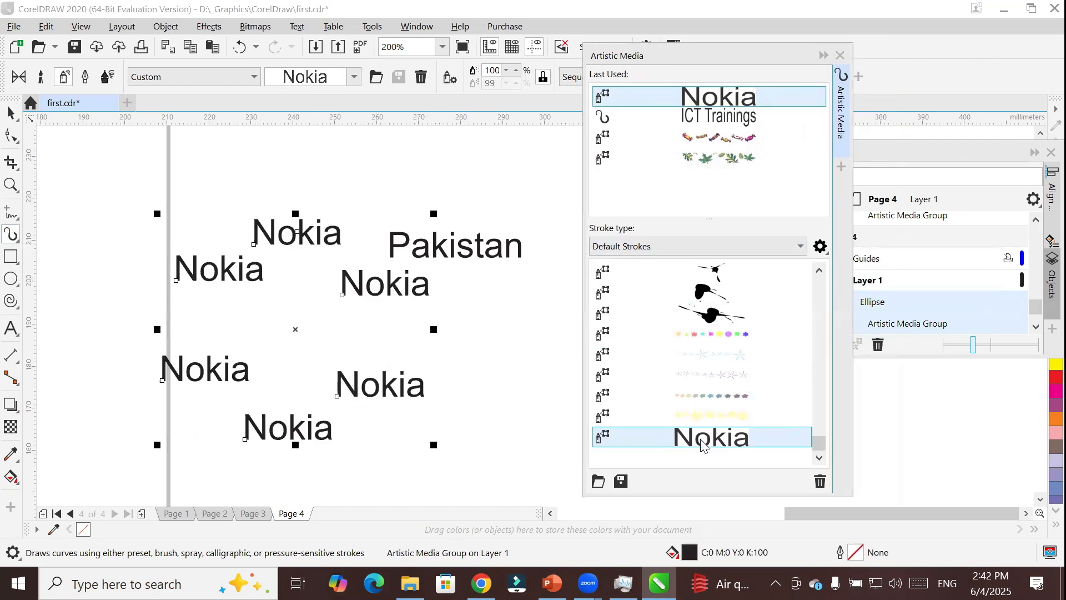
# Draw a large three-revolution spiral on Page 4 and apply the custom Nokia spray stroke to it.
pyautogui.scroll(-2, 573, 378)
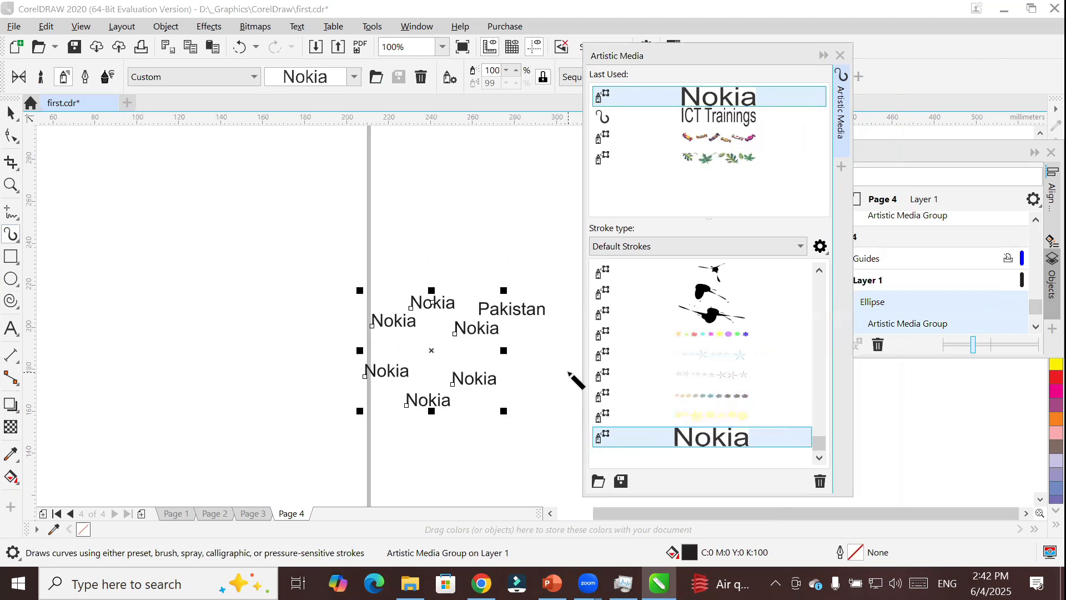
pyautogui.click(11, 300)
pyautogui.moveTo(62, 152); pyautogui.dragTo(318, 430)
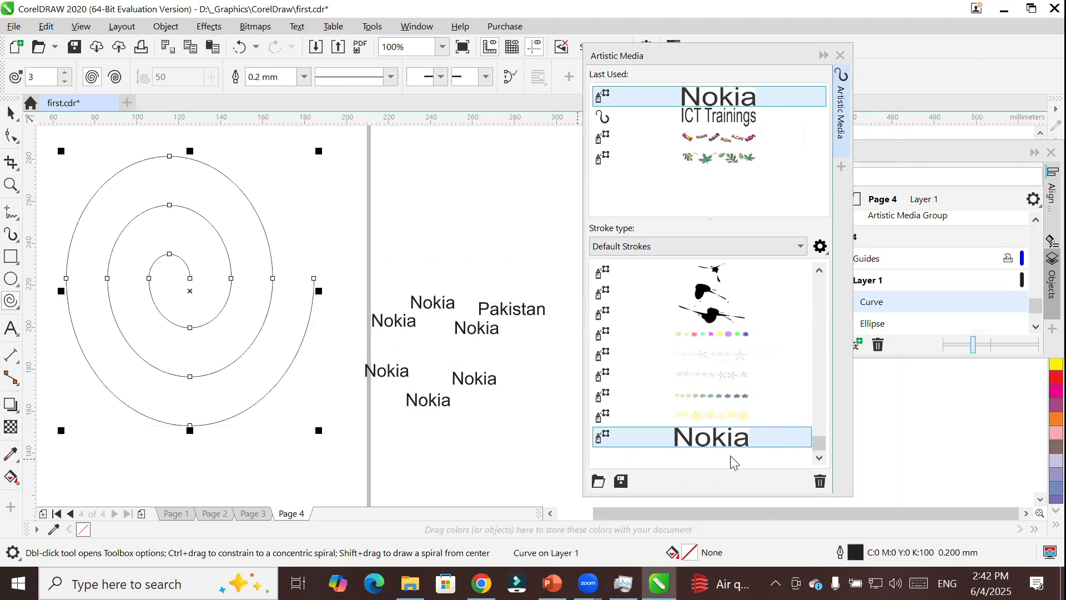
pyautogui.click(734, 438)
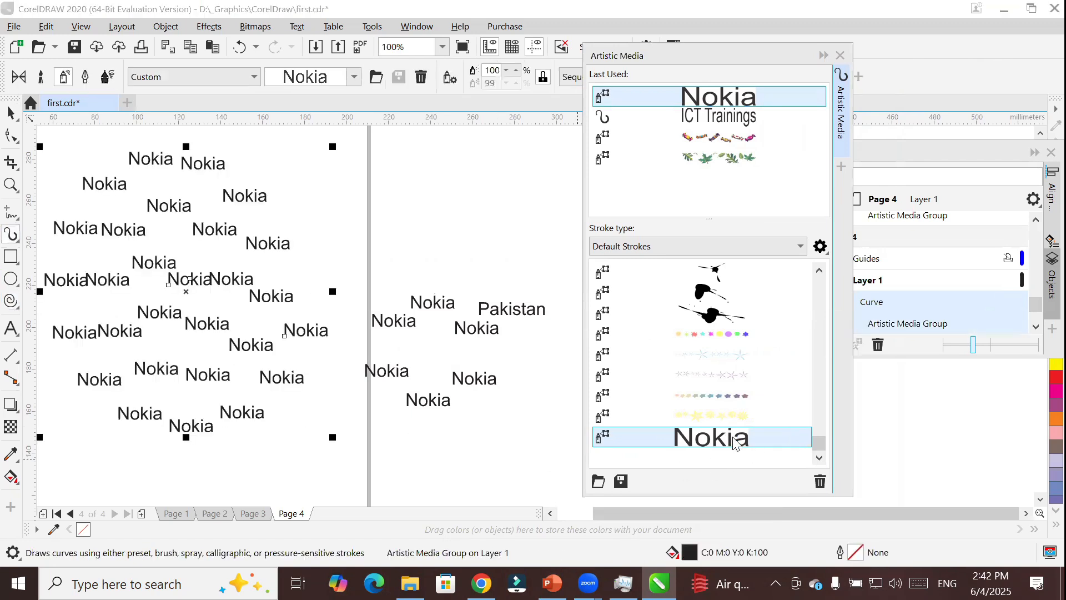
pyautogui.scroll(-2, 505, 339)
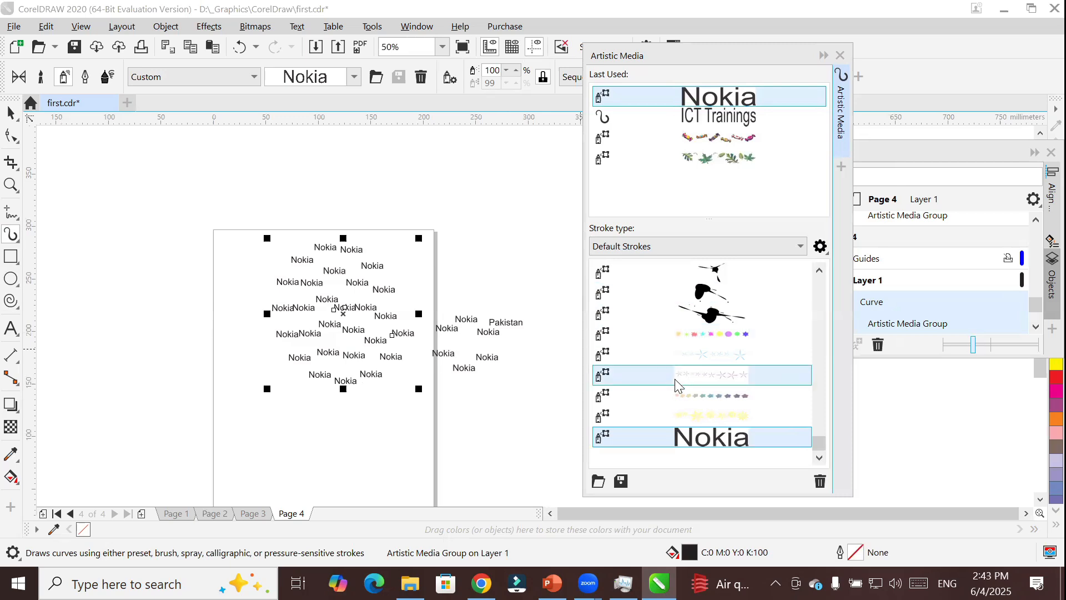
pyautogui.scroll(5, 677, 381)
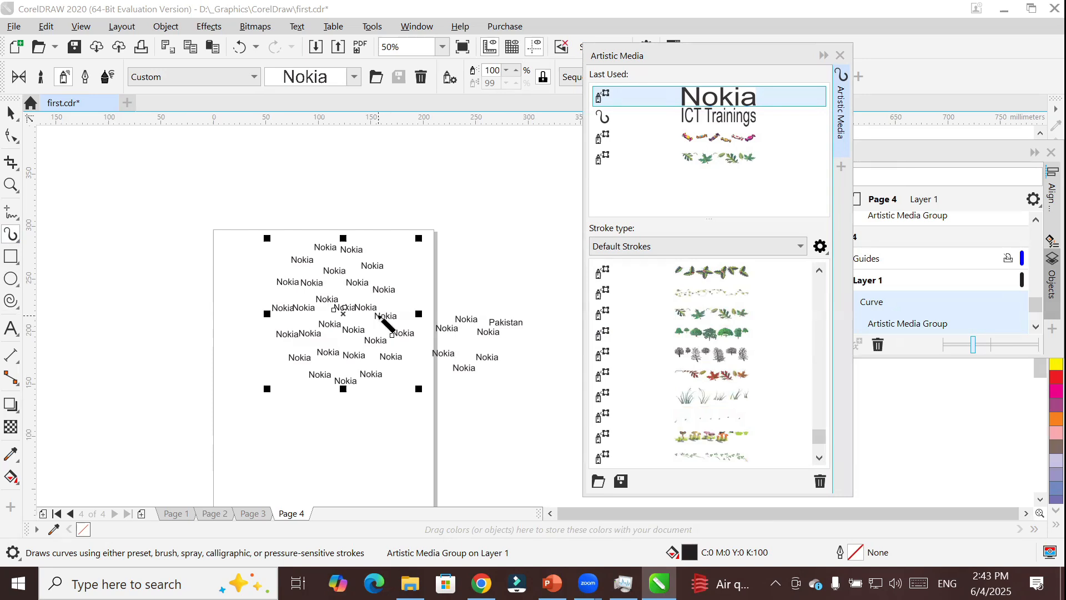
# Delete all the Nokia and Pakistan artwork from Page 4.
pyautogui.click(11, 114)
pyautogui.hotkey('ctrl', 'a')
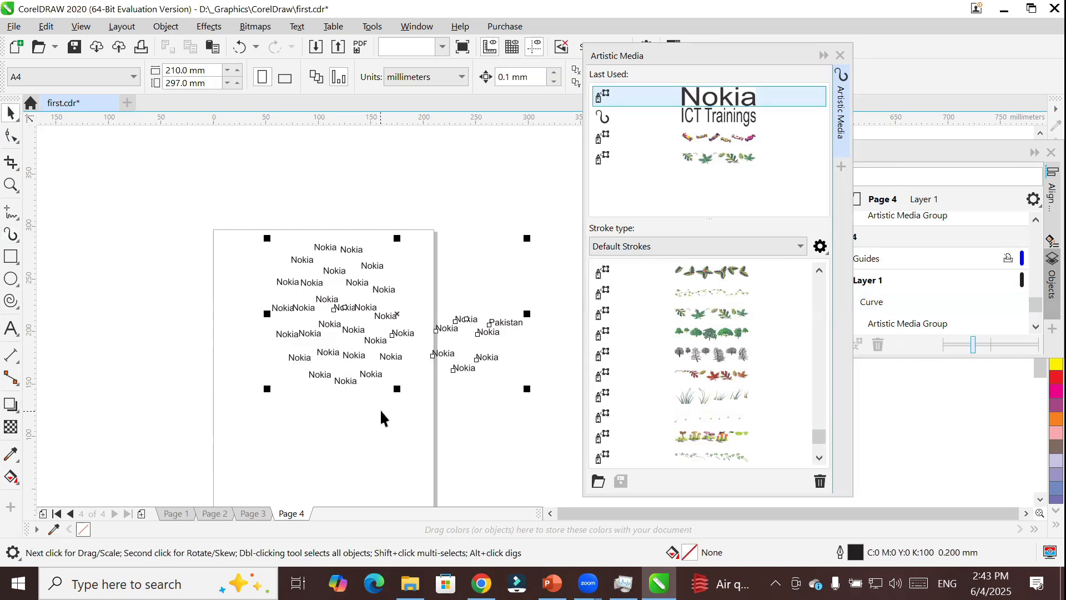
pyautogui.press('Delete')
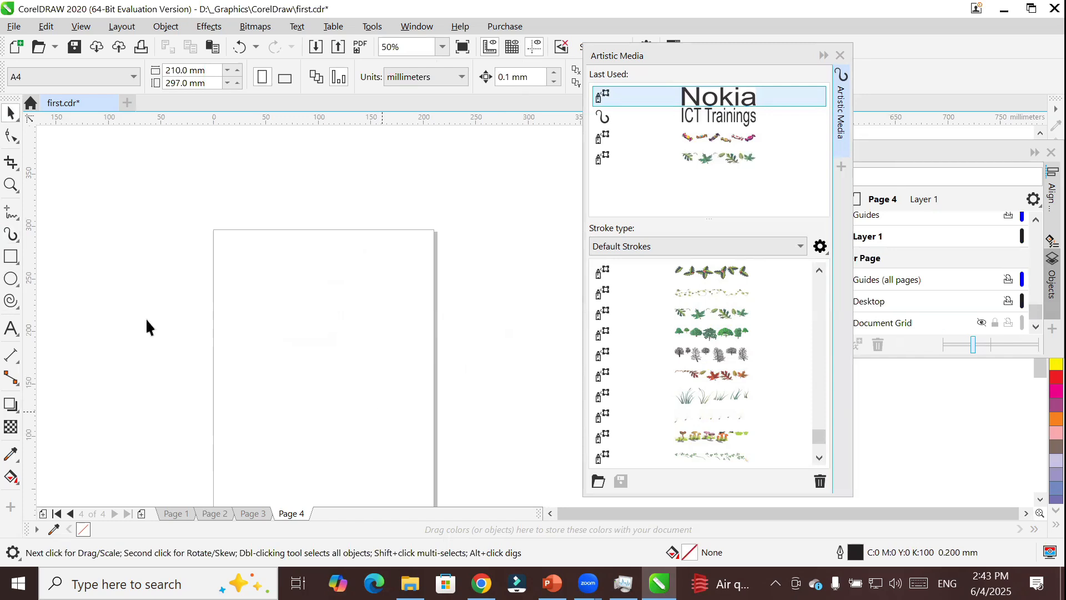
# Draw a circle about 32 mm in diameter near the page's upper-left corner and fill it red (C0 M100 Y100 K0).
pyautogui.click(11, 278)
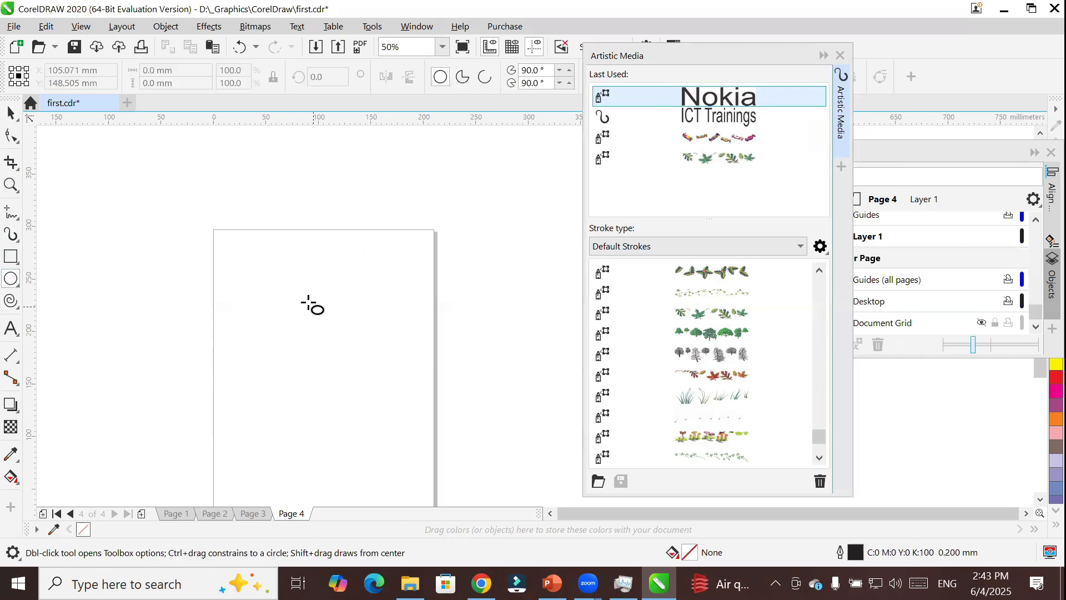
pyautogui.moveTo(226, 258); pyautogui.dragTo(261, 294)
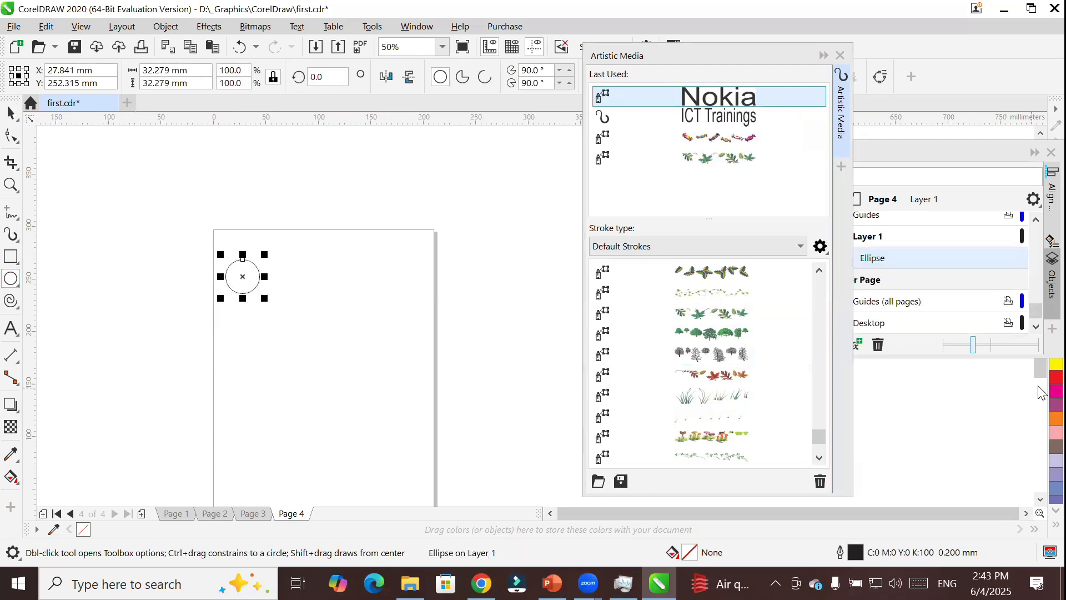
pyautogui.click(1056, 377)
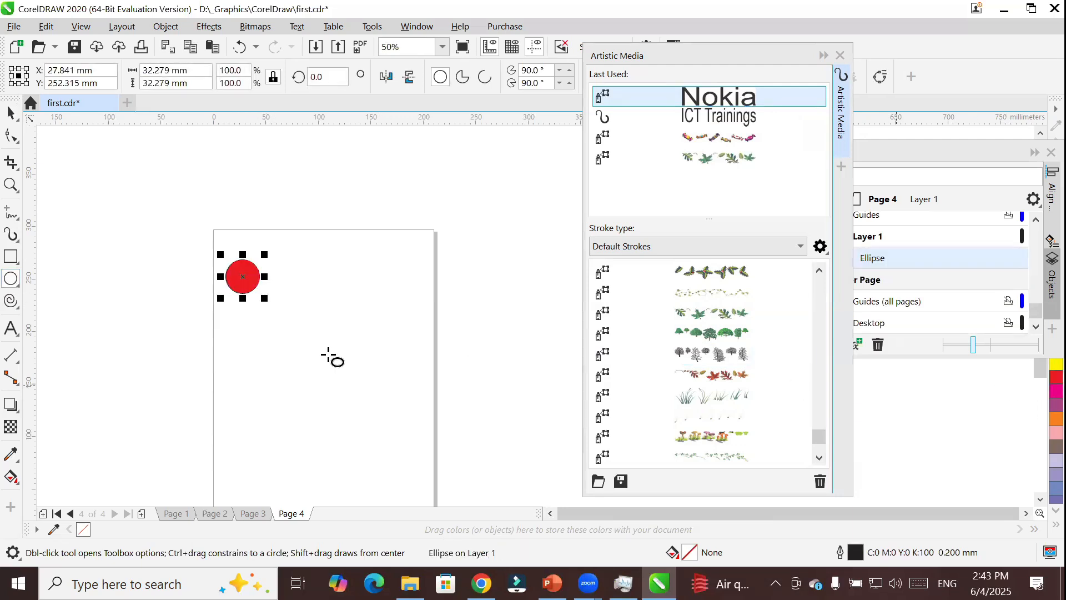
pyautogui.click(12, 110)
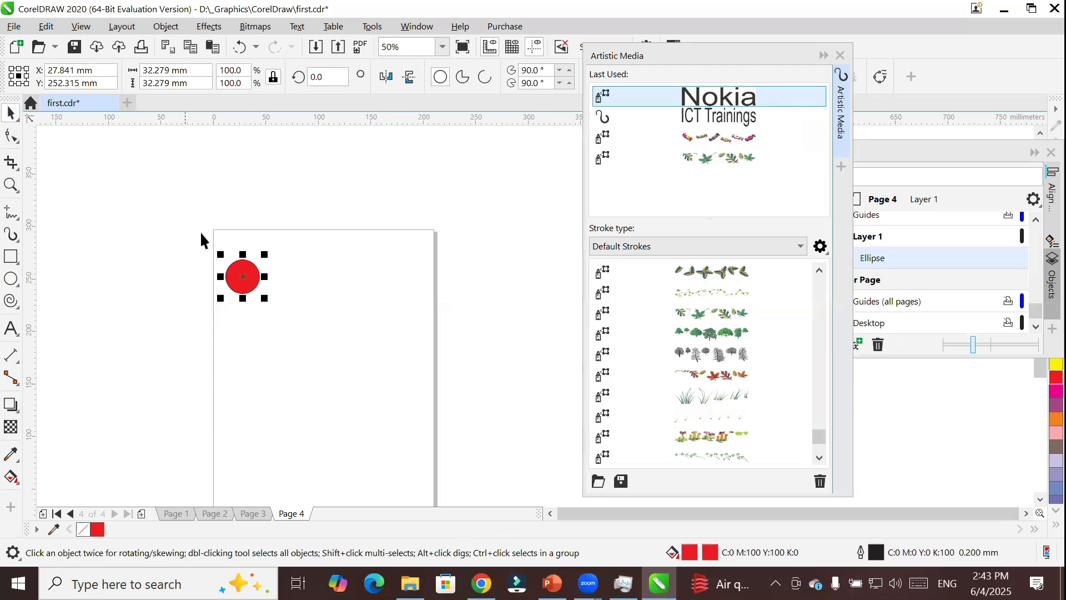
# Draw a square about 32 mm wide beside the red circle and fill it light pink (C0 M40 Y20 K0).
pyautogui.click(17, 262)
pyautogui.click(65, 268)
pyautogui.moveTo(276, 260); pyautogui.dragTo(310, 293)
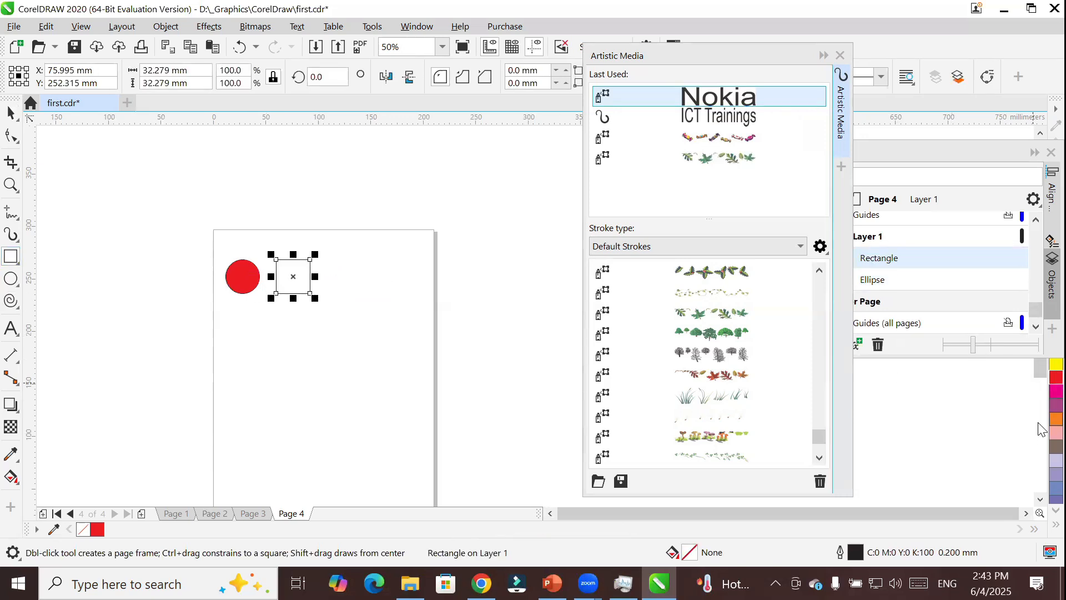
pyautogui.click(1056, 433)
# Draw a five-pointed star about 39 by 36 mm beside the pink square and fill it brown (C0 M20 Y20 K60).
pyautogui.click(11, 277)
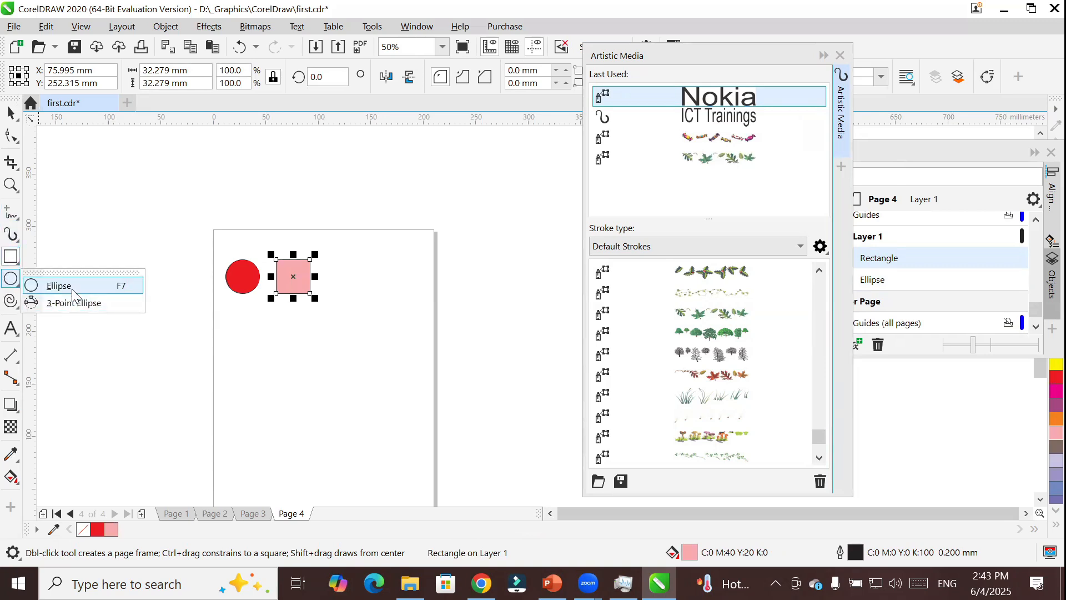
pyautogui.click(11, 303)
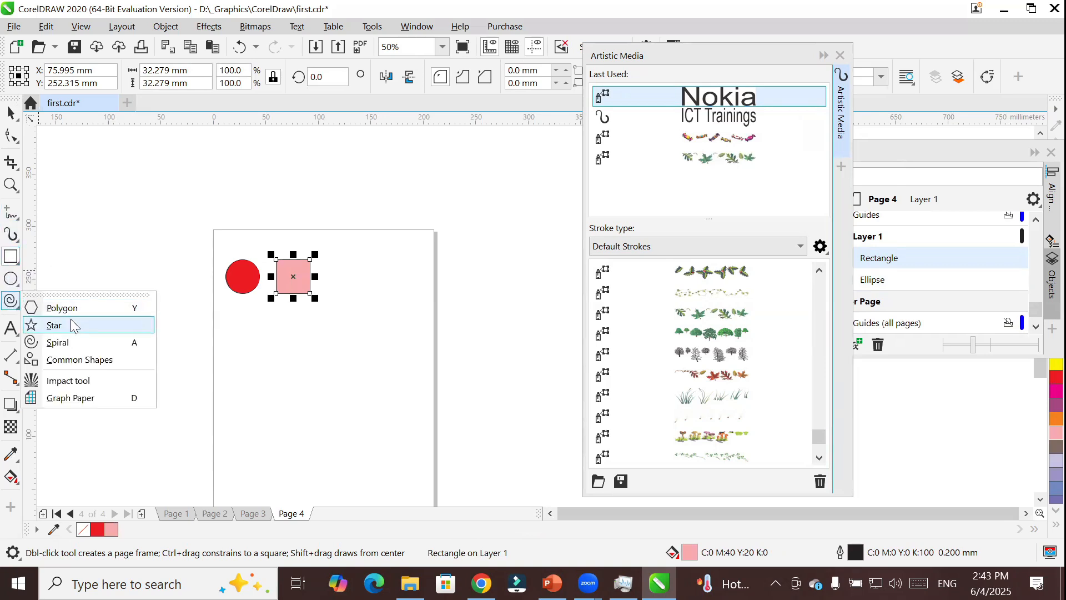
pyautogui.click(54, 325)
pyautogui.moveTo(327, 259); pyautogui.dragTo(369, 303)
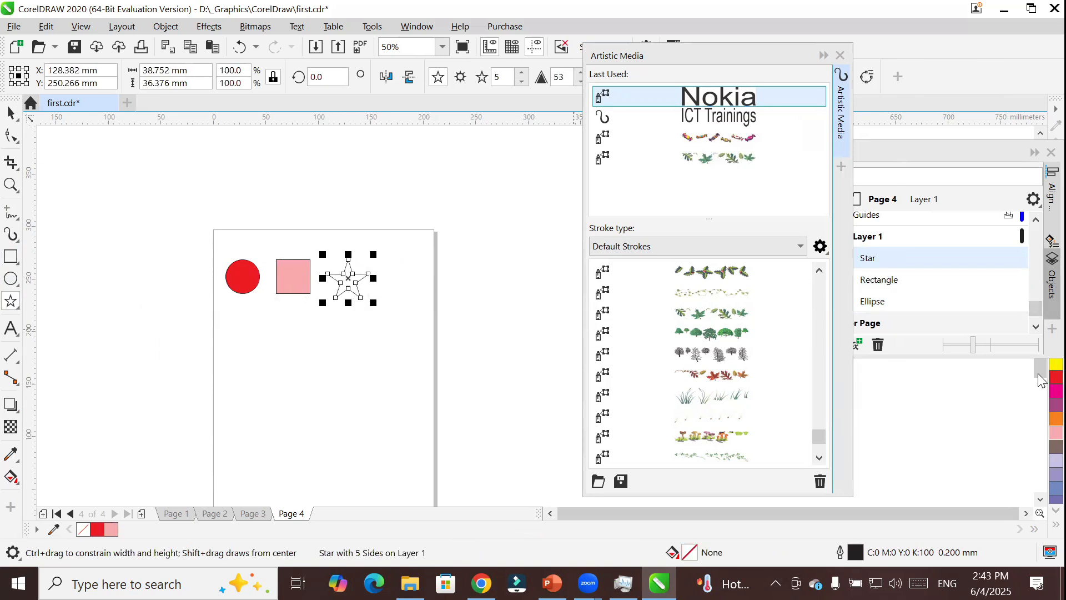
pyautogui.click(1055, 447)
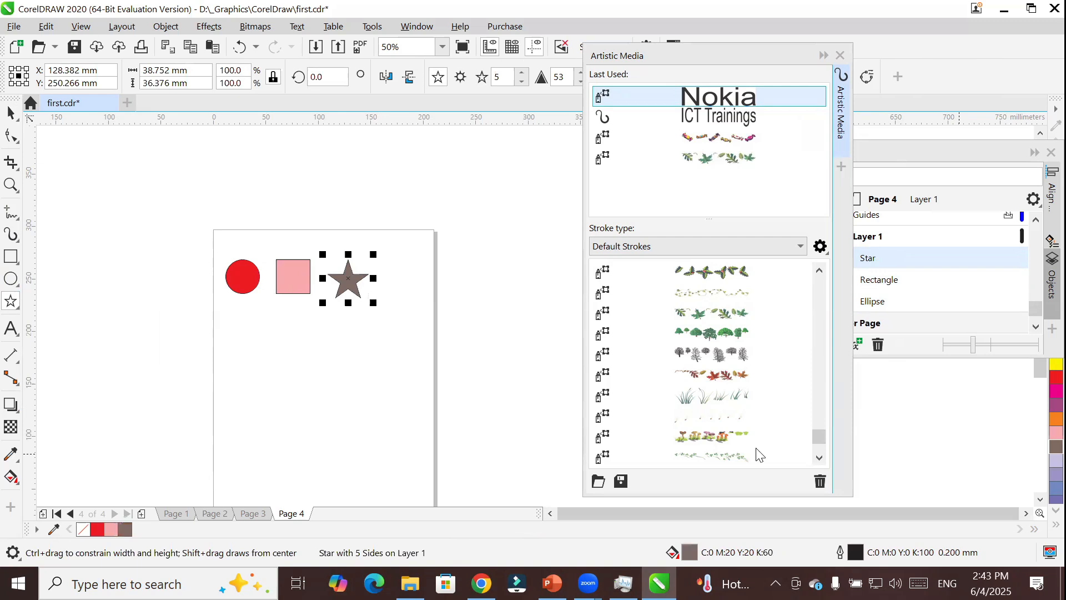
# Draw a six-sided polygon about 34 by 36 mm beside the star, fill it magenta, and deselect it.
pyautogui.click(12, 305)
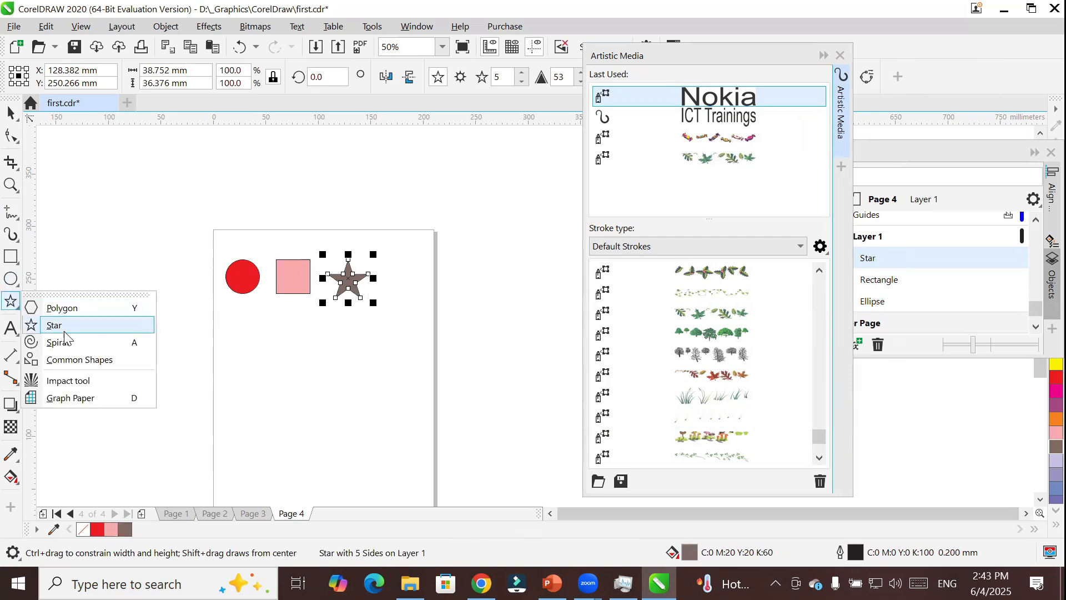
pyautogui.click(58, 305)
pyautogui.moveTo(389, 259); pyautogui.dragTo(429, 302)
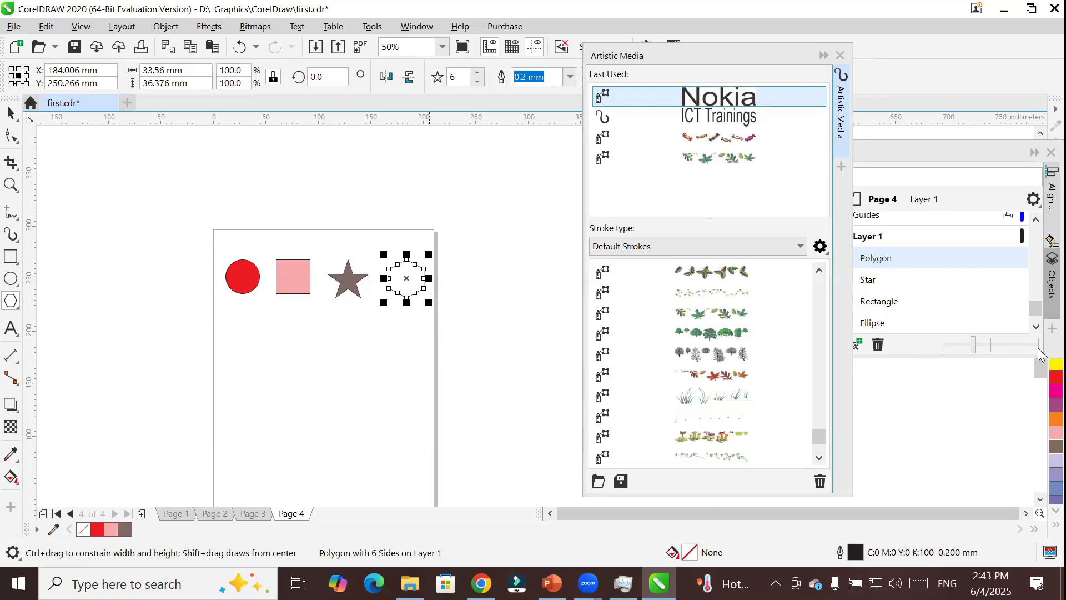
pyautogui.click(1056, 391)
pyautogui.click(11, 113)
pyautogui.click(174, 337)
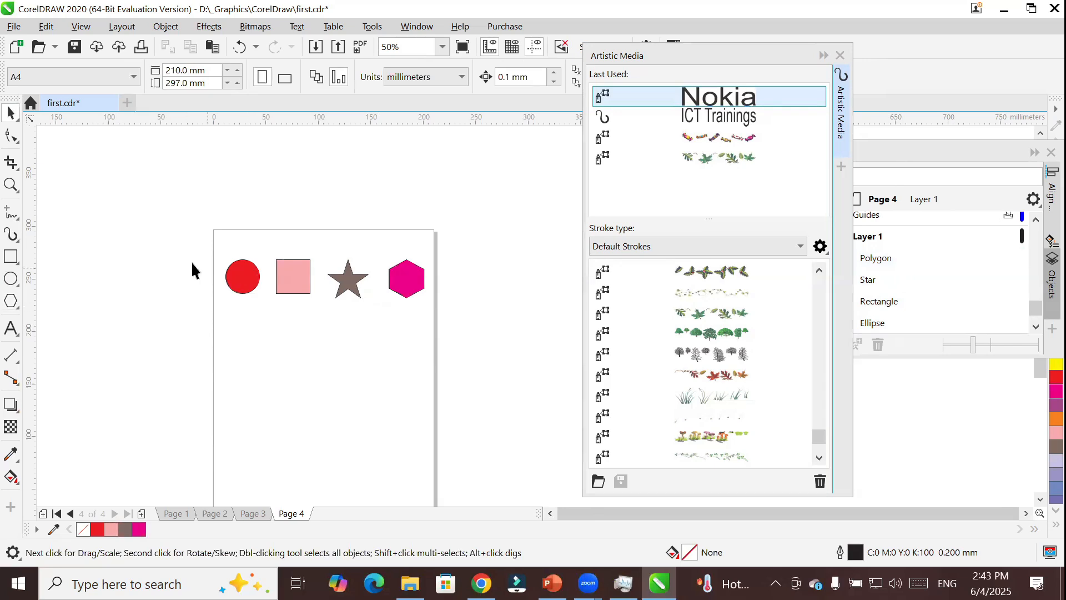
# Select all four shapes and activate the Artistic Media tool, moving the Artistic Media docker clear of the property bar.
pyautogui.moveTo(432, 315); pyautogui.dragTo(450, 316)
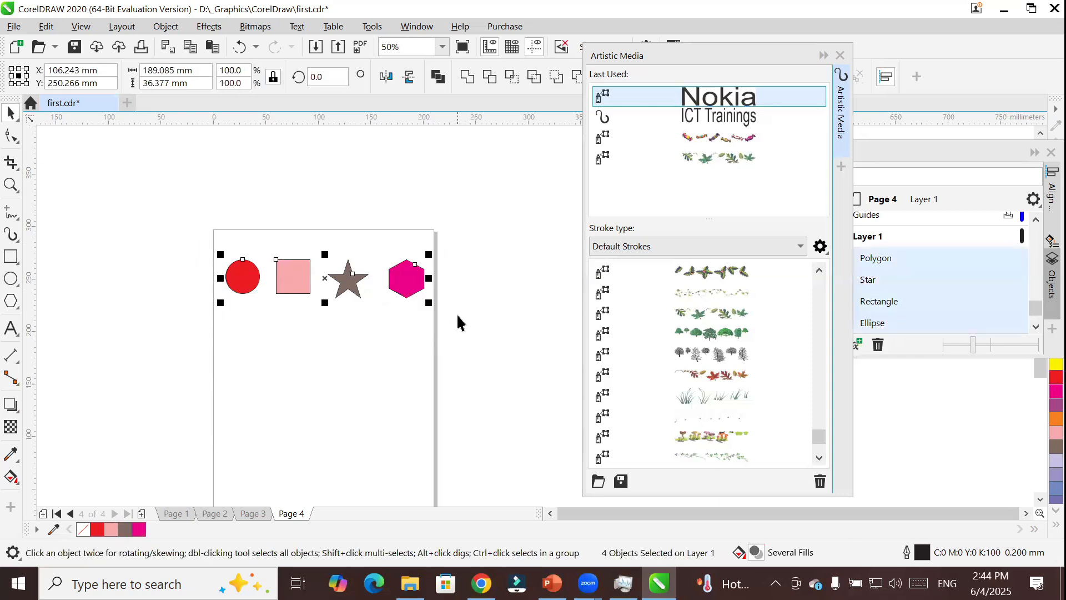
pyautogui.click(646, 59)
pyautogui.moveTo(647, 62); pyautogui.dragTo(642, 158)
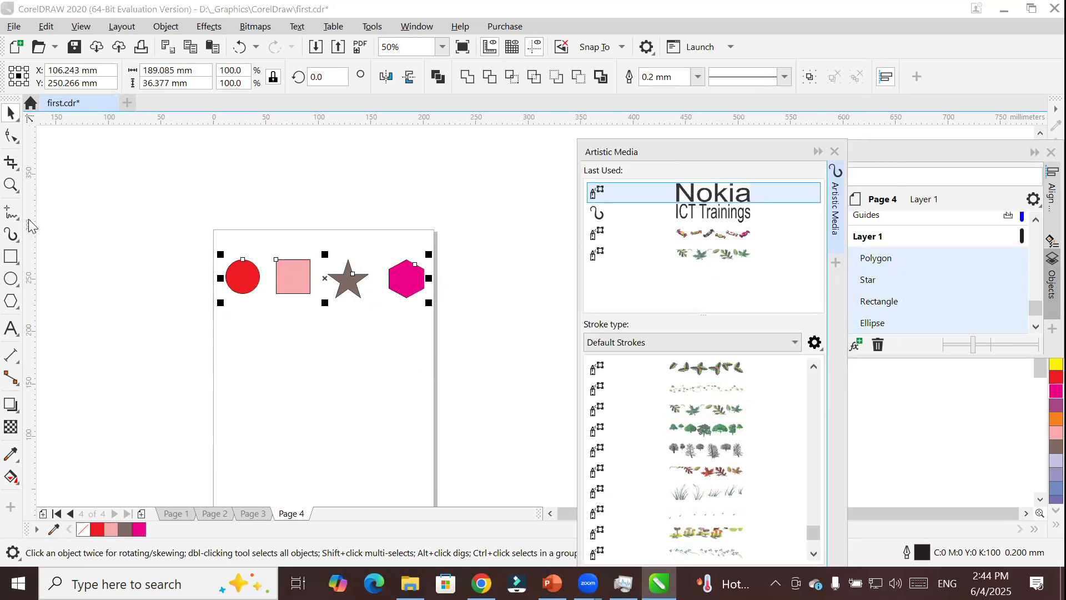
pyautogui.click(8, 237)
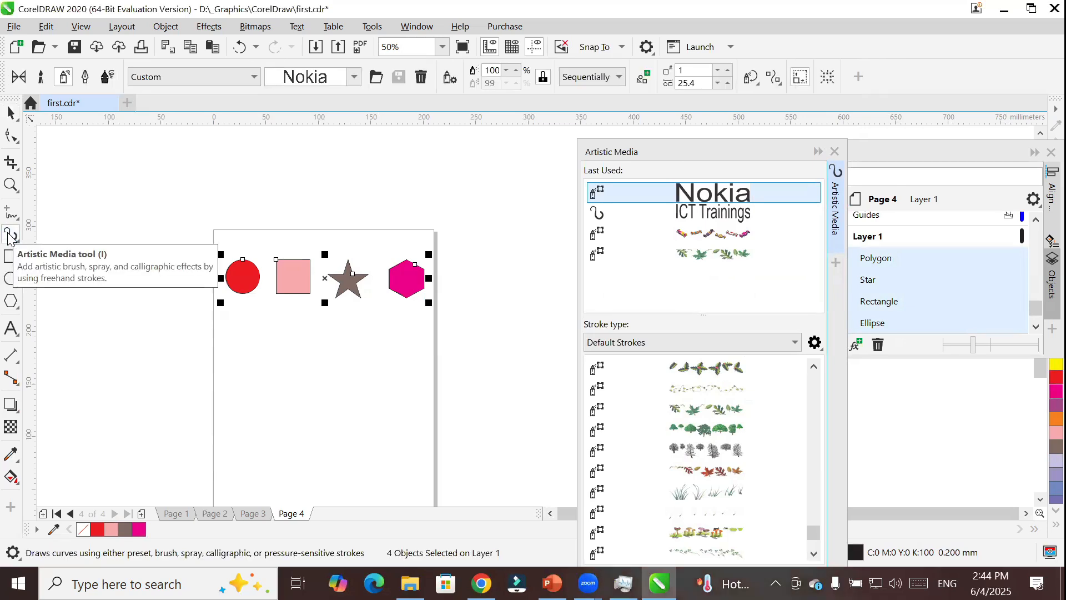
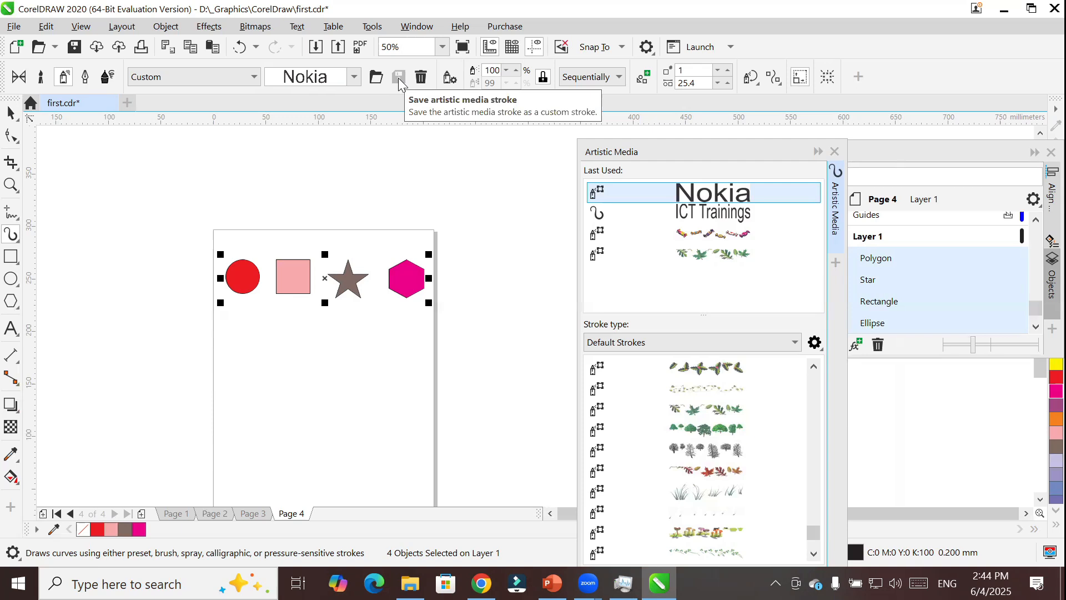
pyautogui.click(750, 77)
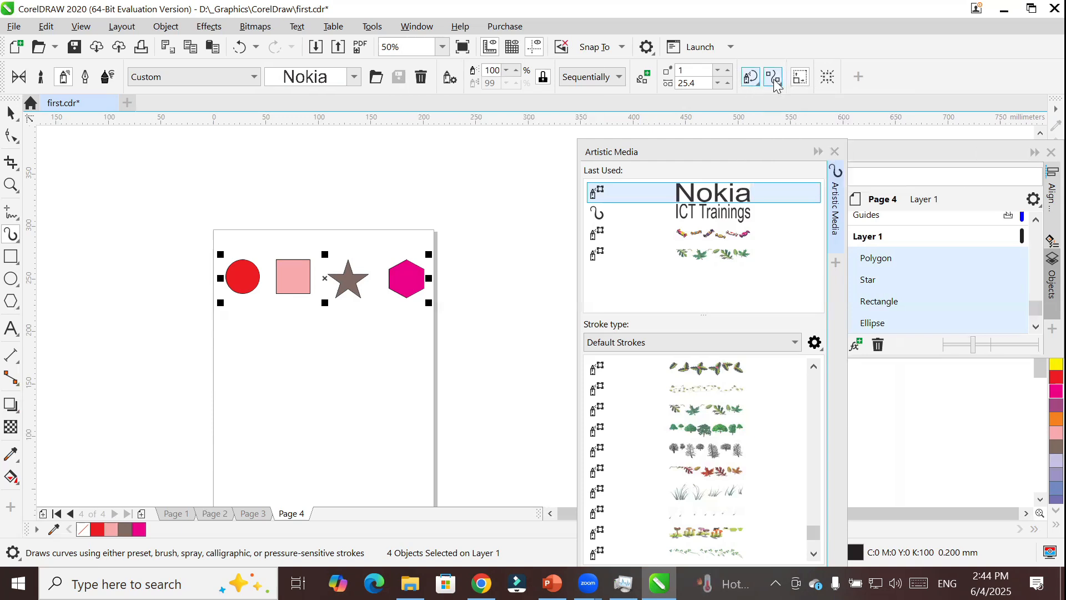
pyautogui.click(773, 78)
pyautogui.click(774, 80)
# Convert the four selected shapes to curves, then deselect them with the Artistic Media tool active.
pyautogui.click(12, 114)
pyautogui.rightClick(239, 277)
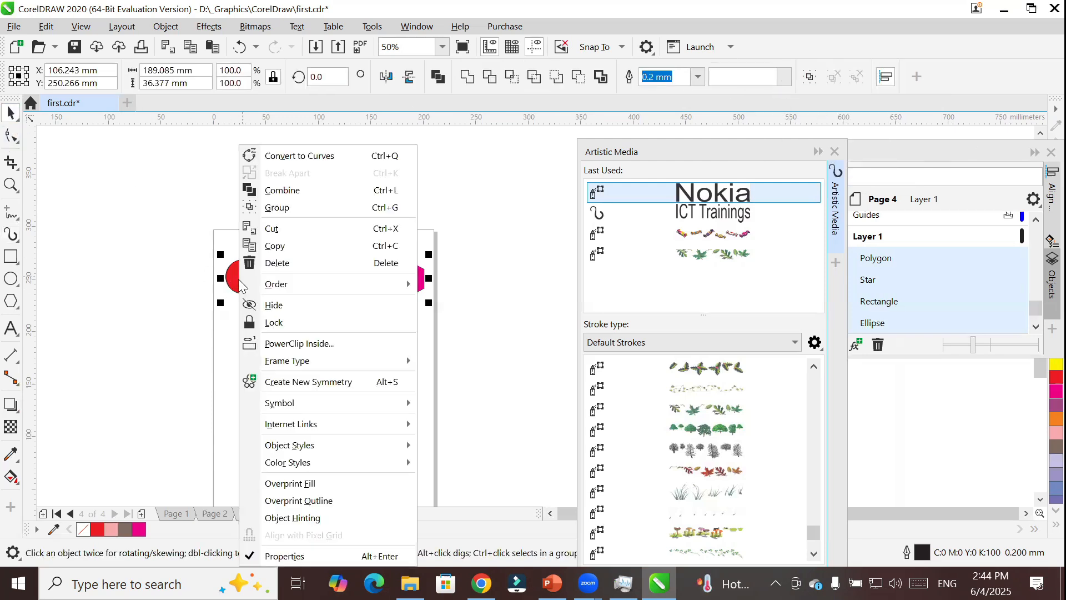
pyautogui.click(289, 157)
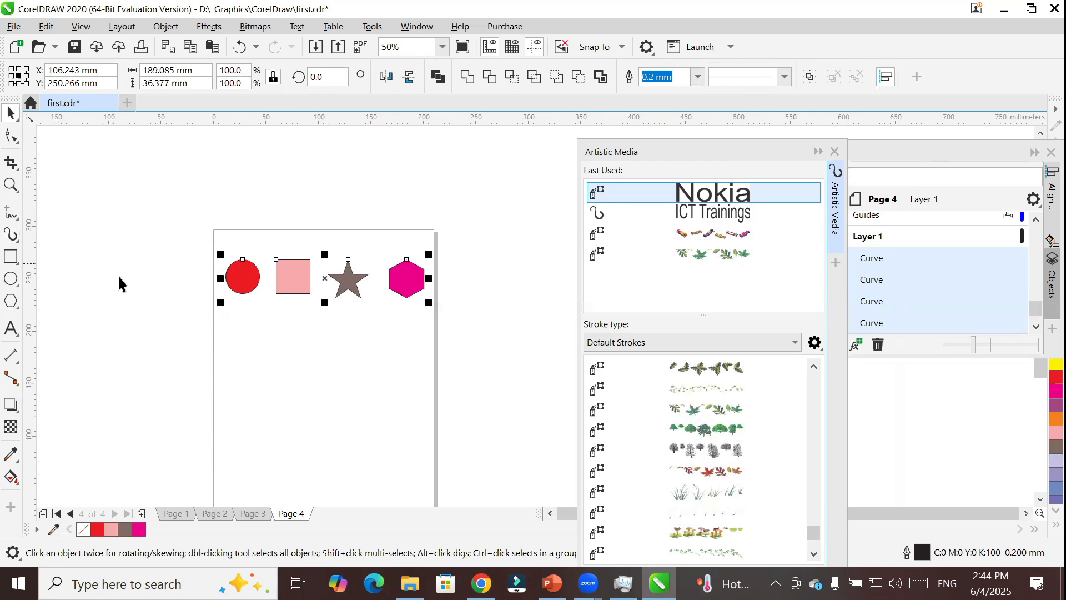
pyautogui.click(11, 234)
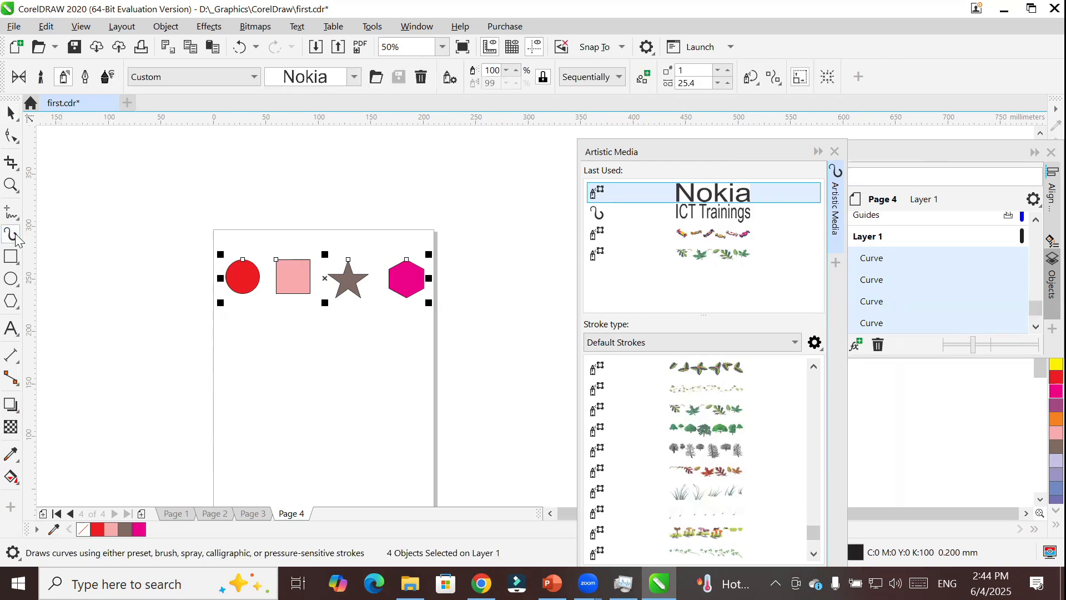
pyautogui.click(153, 247)
# Select the red circle and inspect the spraylist options of the Artistic Media tool, leaving them without changes.
pyautogui.click(10, 113)
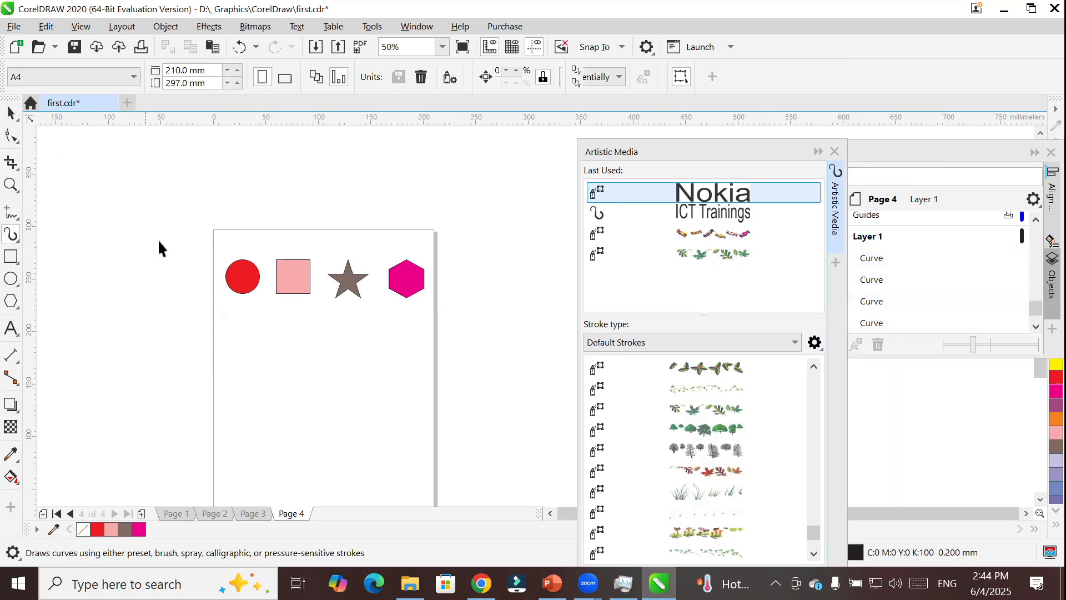
pyautogui.click(240, 281)
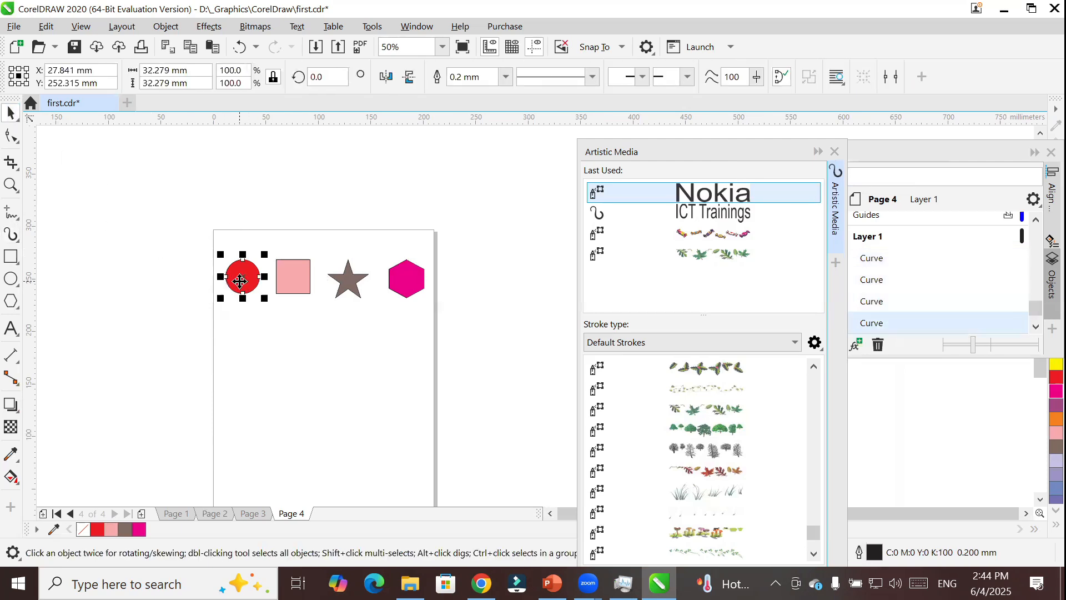
pyautogui.click(13, 235)
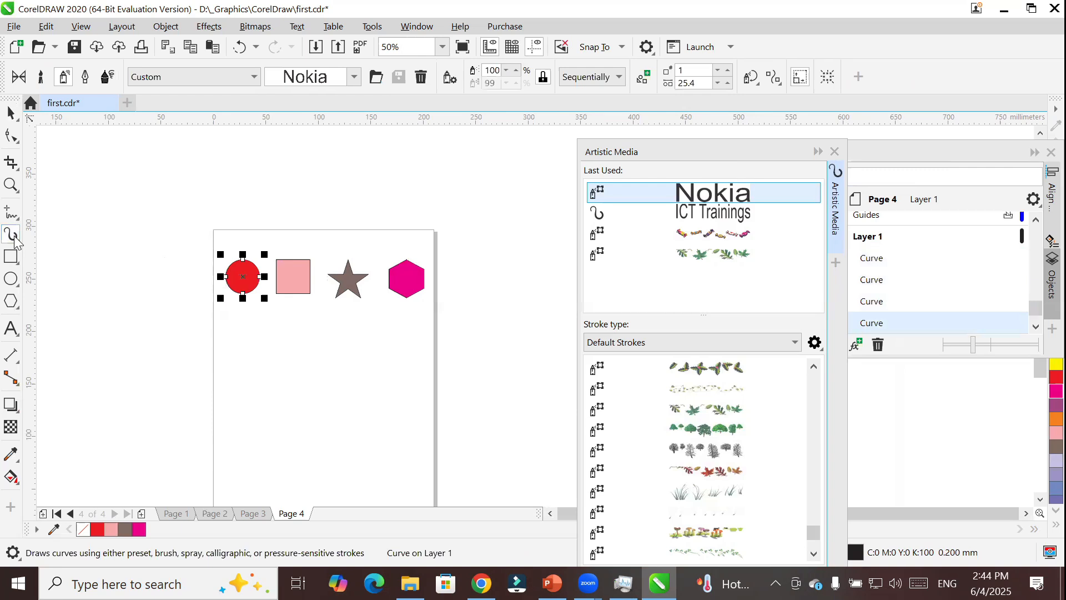
pyautogui.click(449, 78)
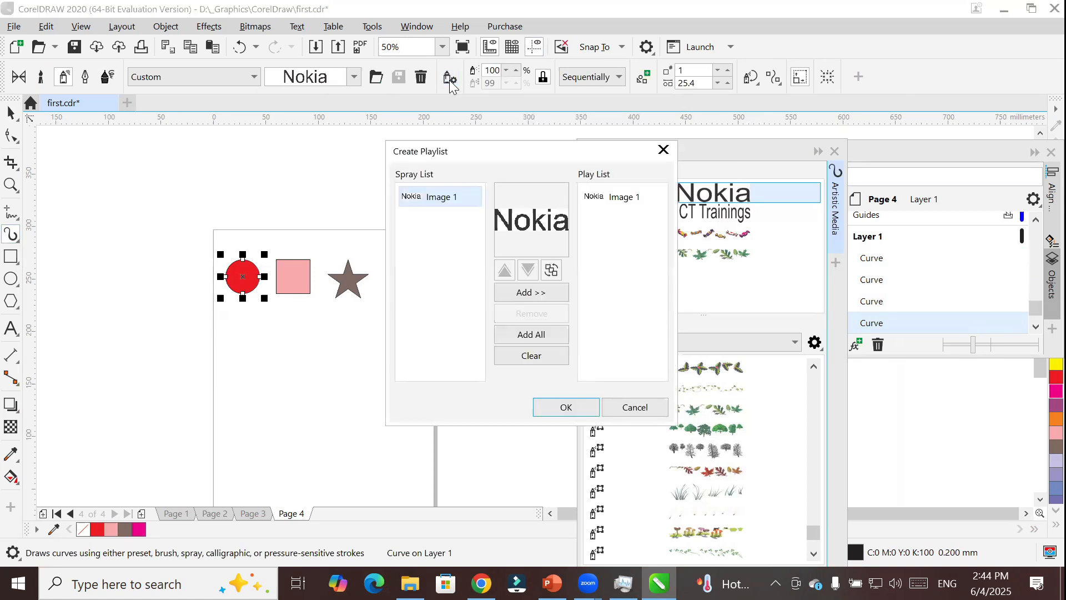
pyautogui.click(663, 150)
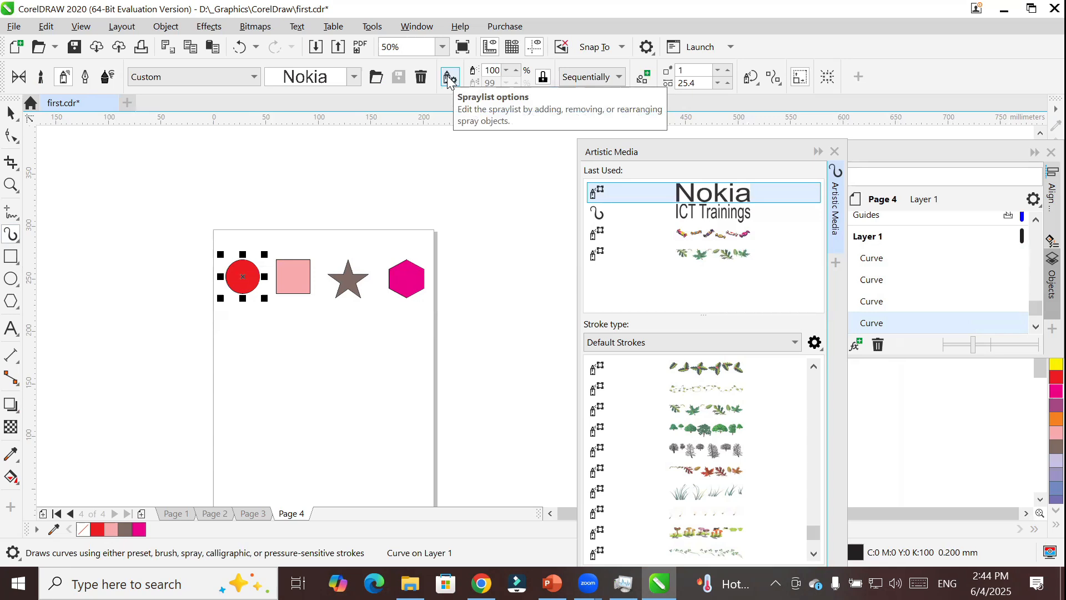
pyautogui.click(449, 78)
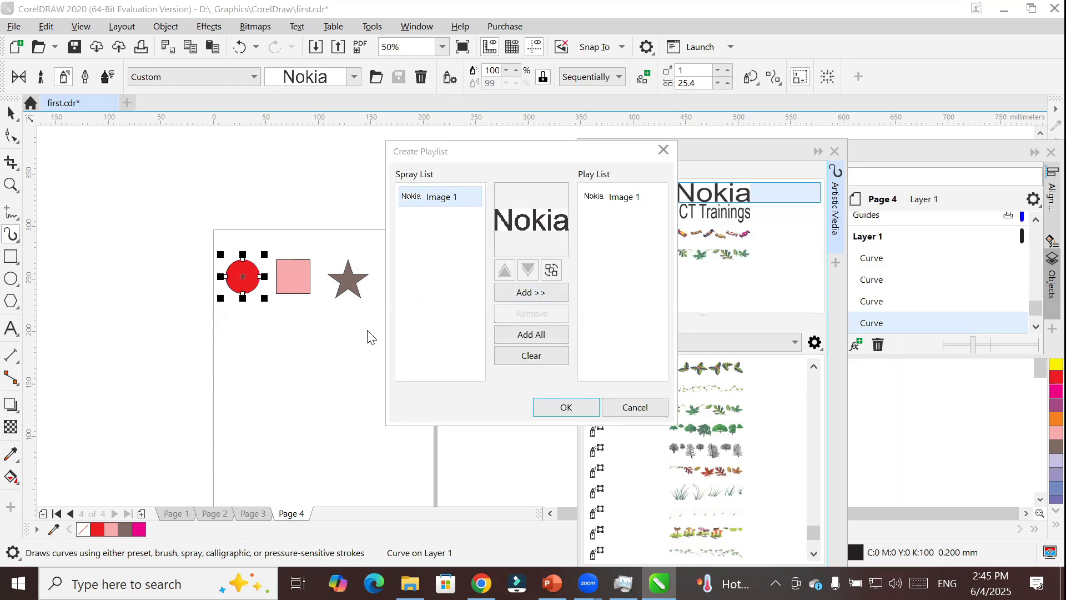
pyautogui.click(637, 410)
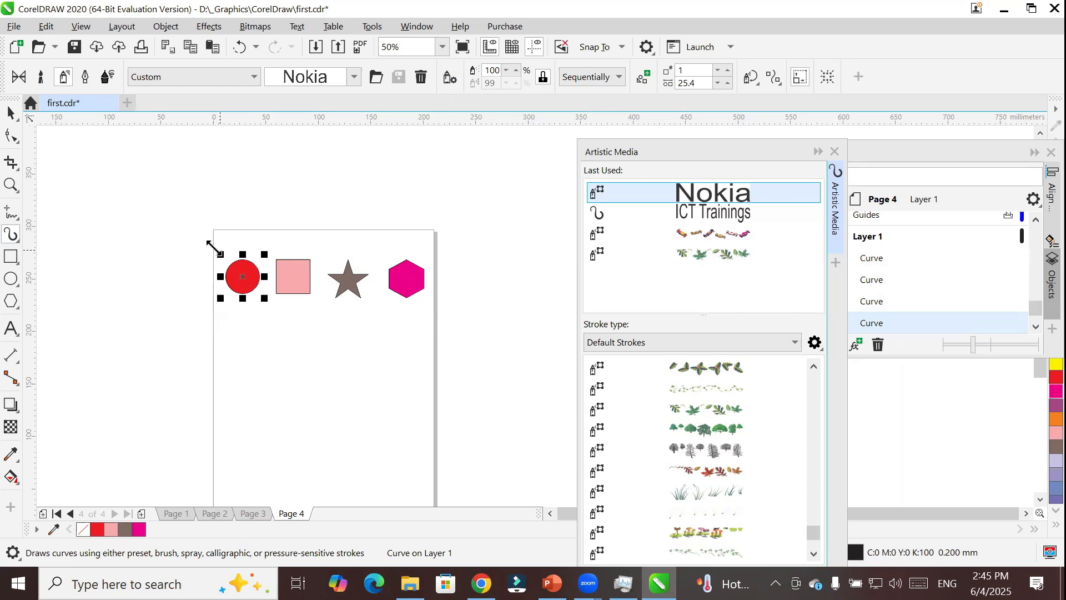
# Select all four colored shapes, then clear the spraylist's play list and add the Nokia image back to it.
pyautogui.click(11, 113)
pyautogui.moveTo(188, 244); pyautogui.dragTo(482, 342)
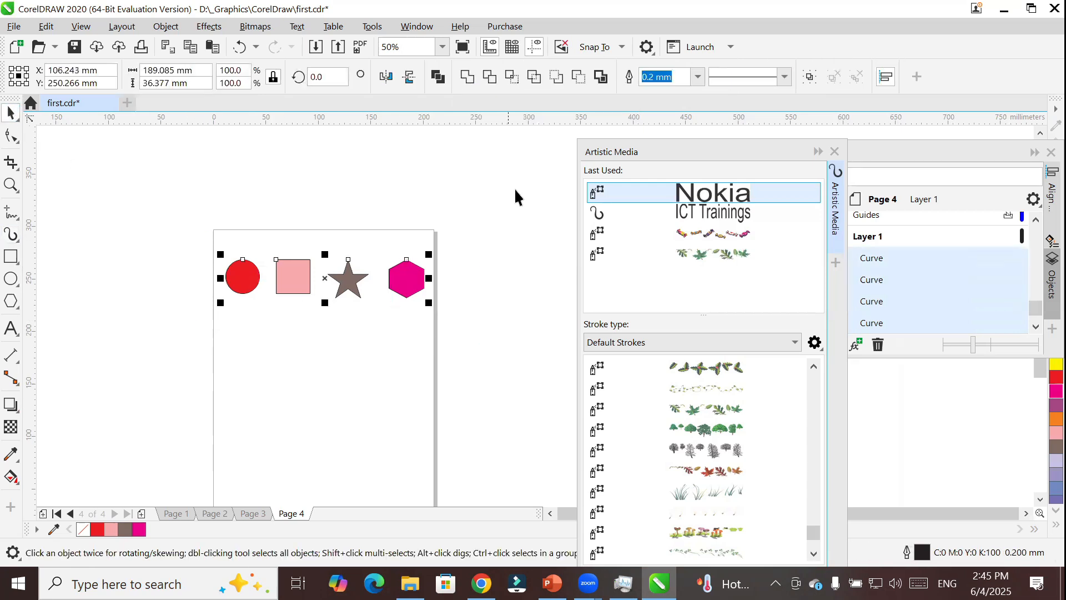
pyautogui.click(11, 235)
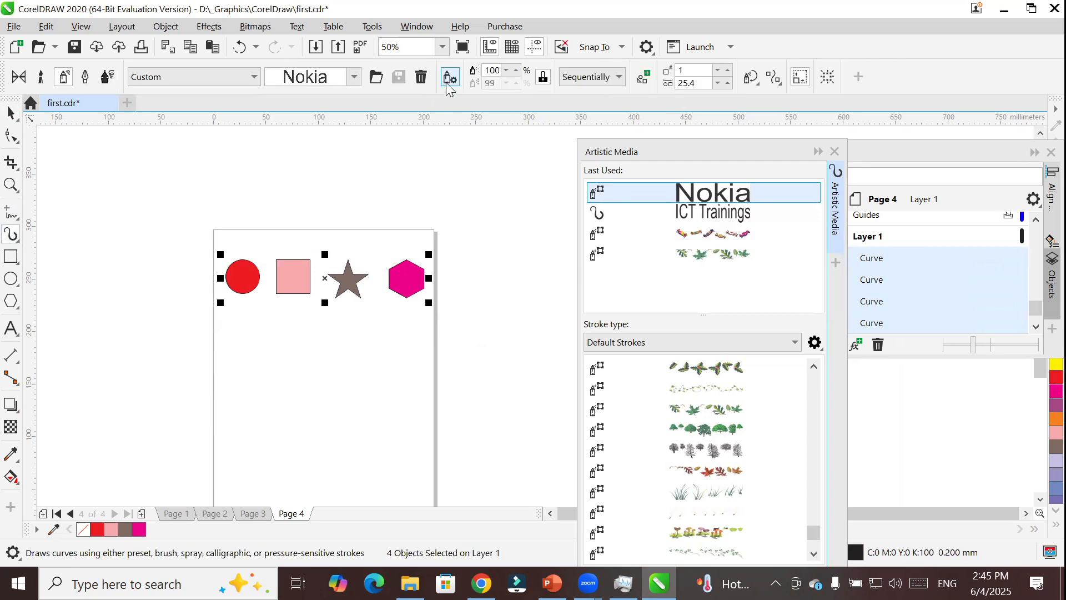
pyautogui.click(447, 81)
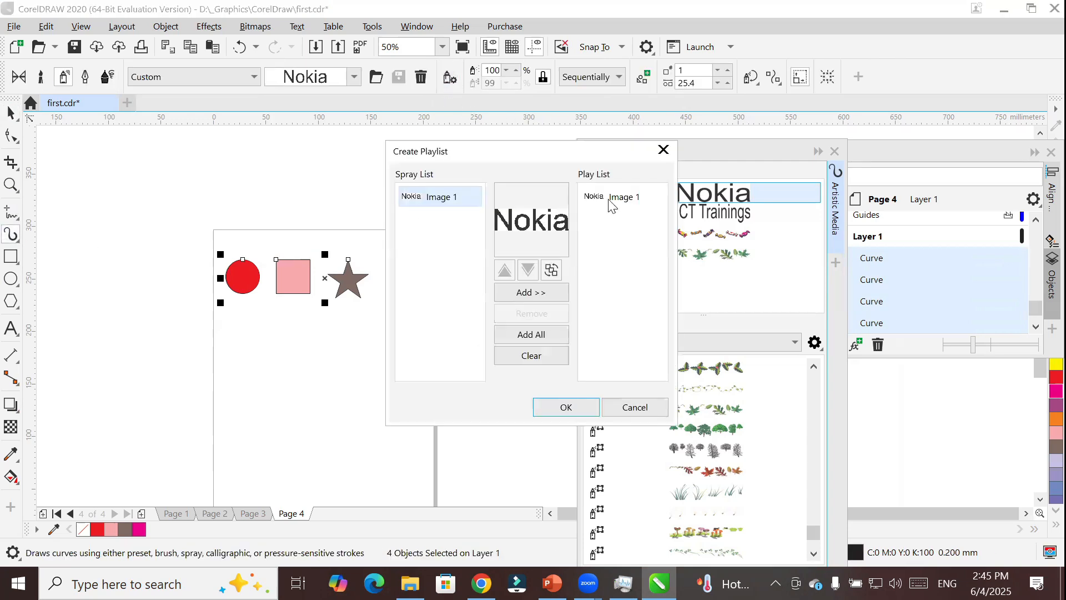
pyautogui.click(528, 296)
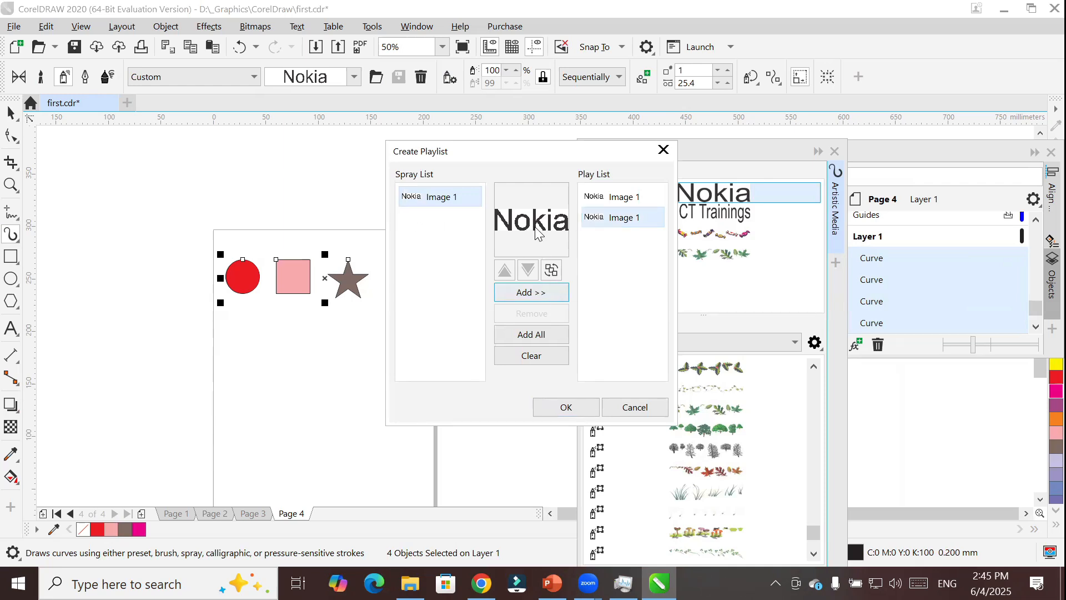
pyautogui.click(533, 354)
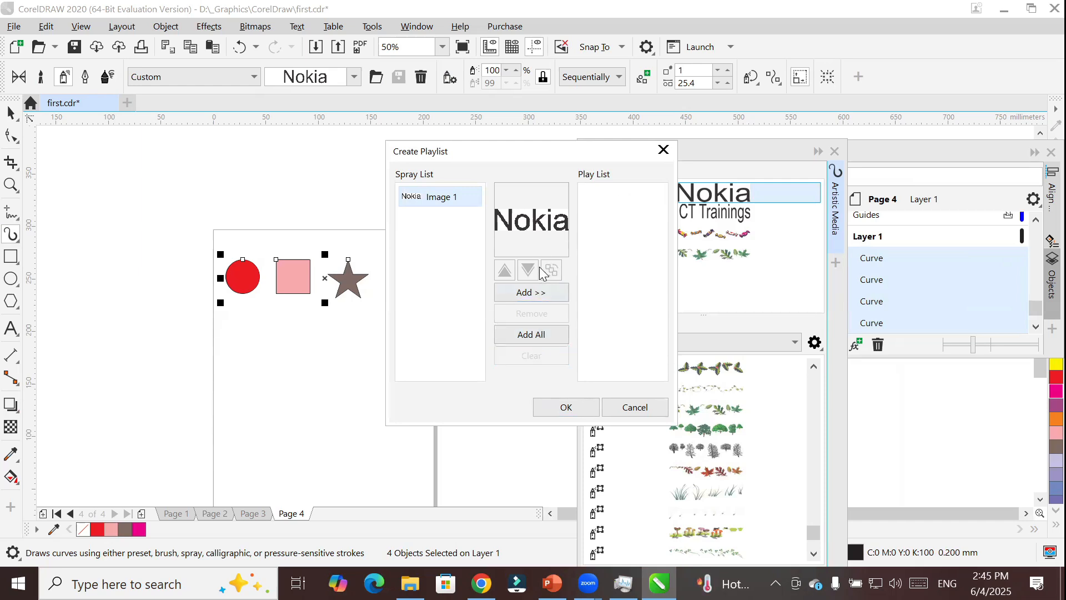
pyautogui.click(532, 294)
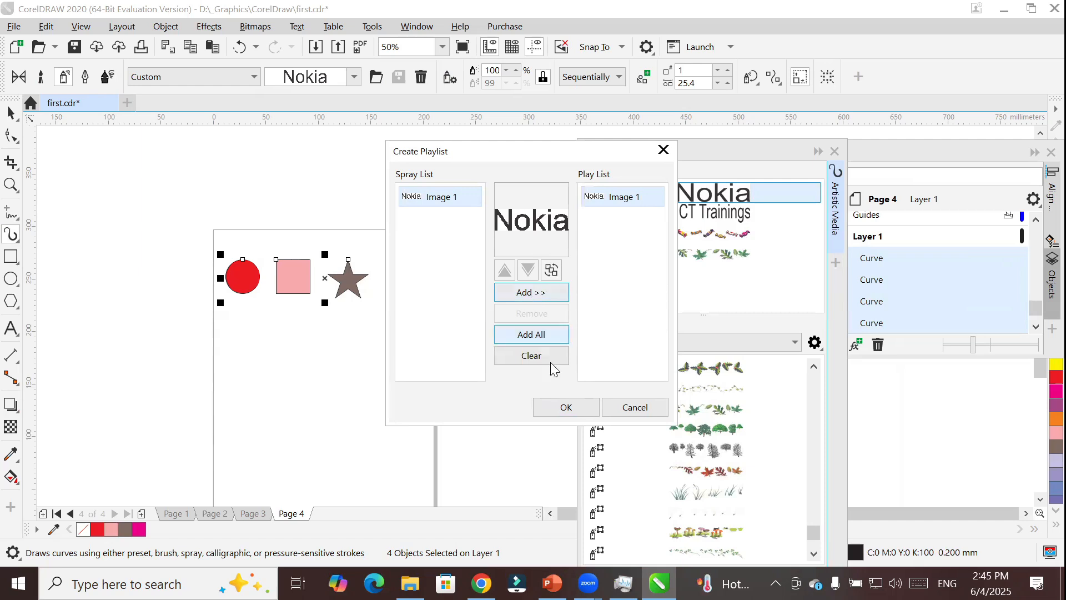
pyautogui.click(558, 411)
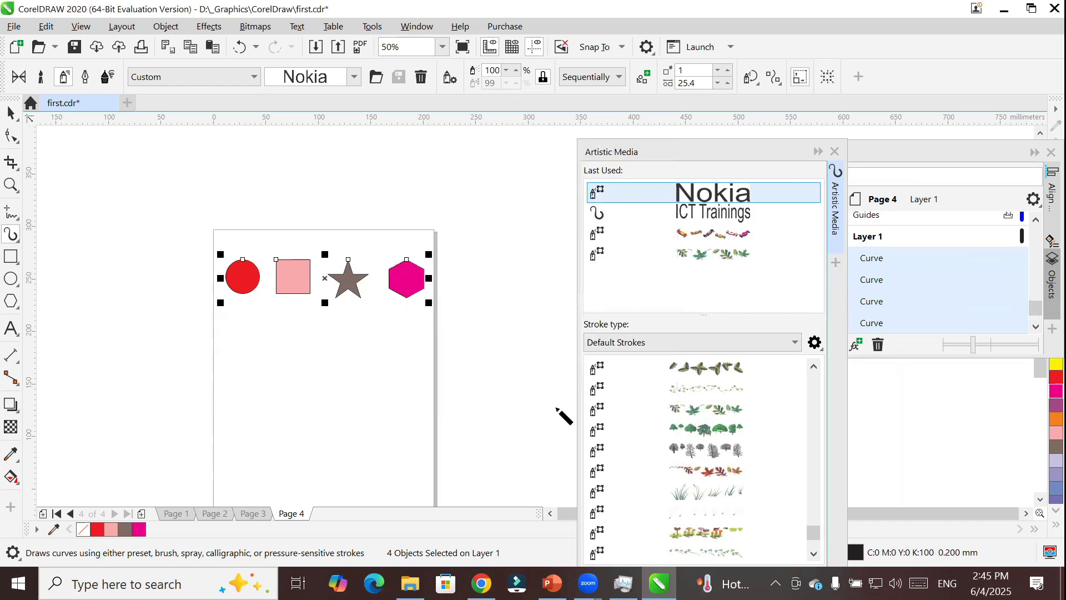
# Draw an ellipse about 170 by 135 mm below the colored shapes and apply the custom Nokia spray stroke along it.
pyautogui.click(11, 278)
pyautogui.moveTo(191, 329); pyautogui.dragTo(372, 475)
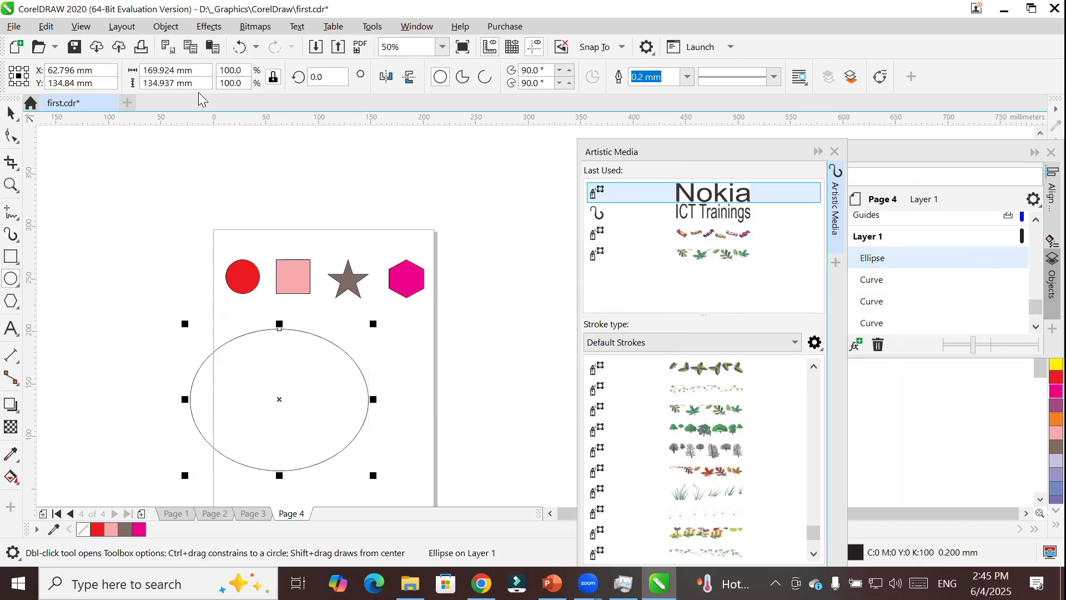
pyautogui.click(12, 234)
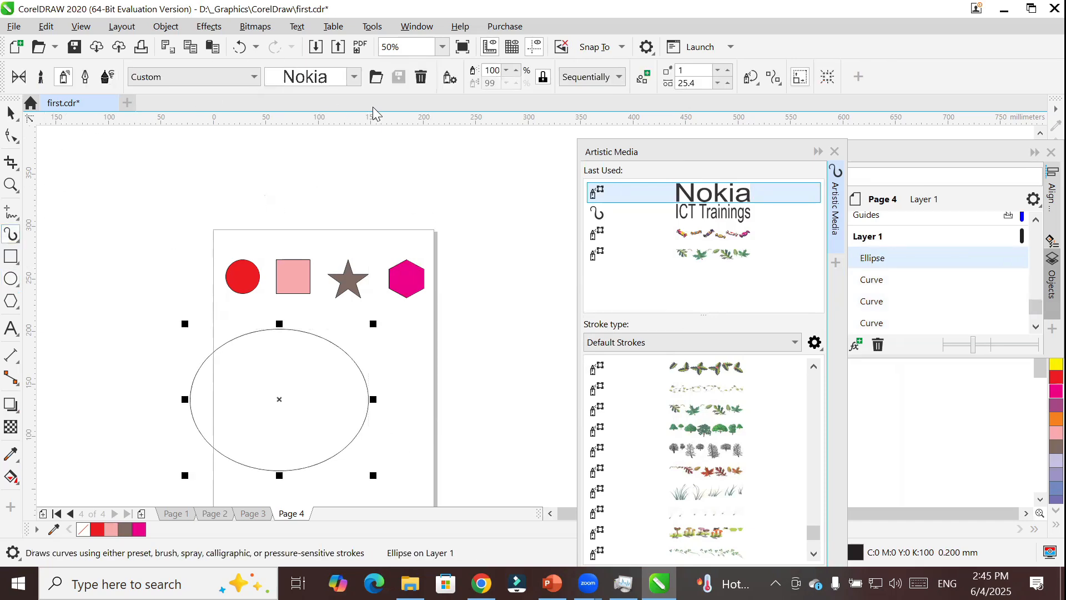
pyautogui.click(340, 79)
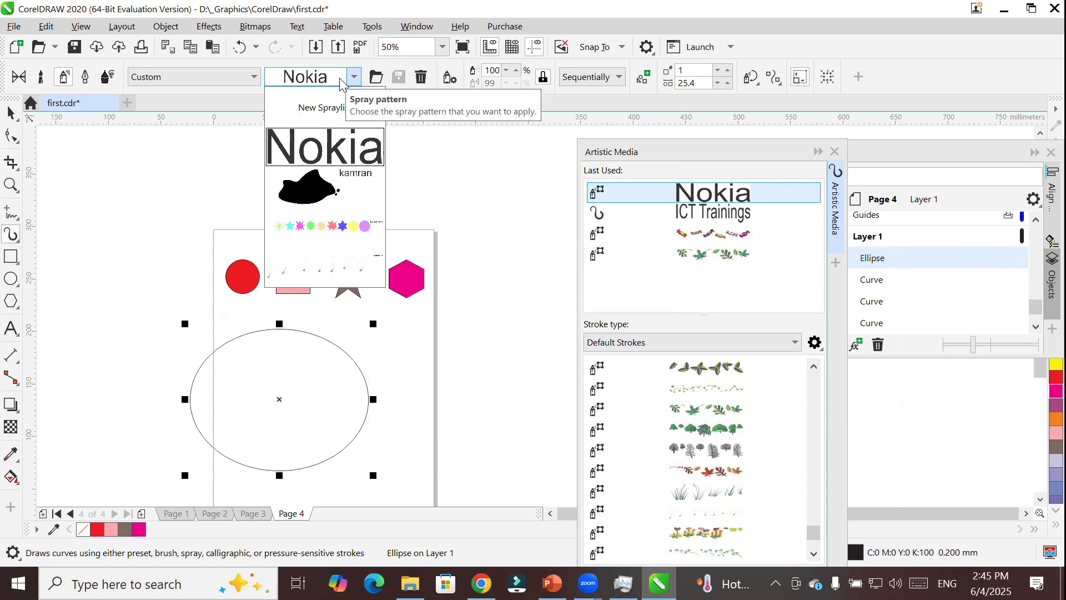
pyautogui.click(335, 149)
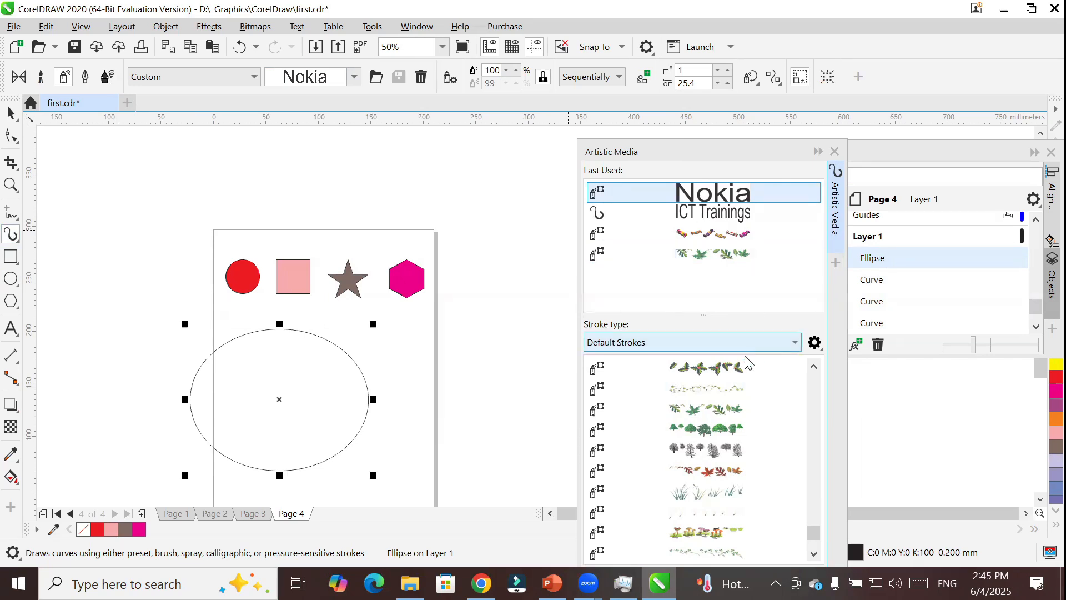
pyautogui.scroll(-3, 742, 423)
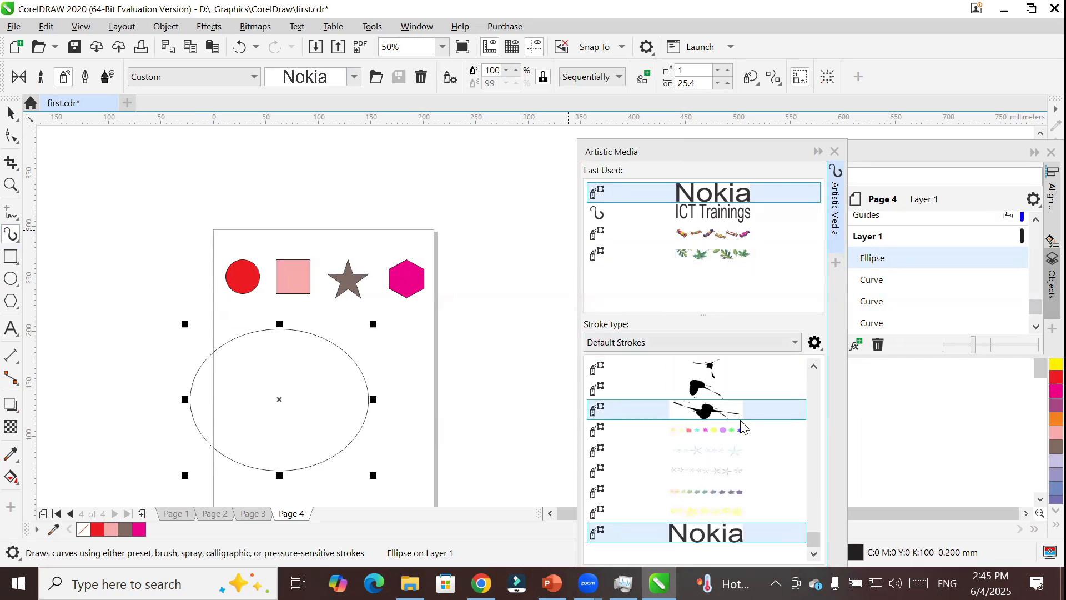
pyautogui.click(714, 541)
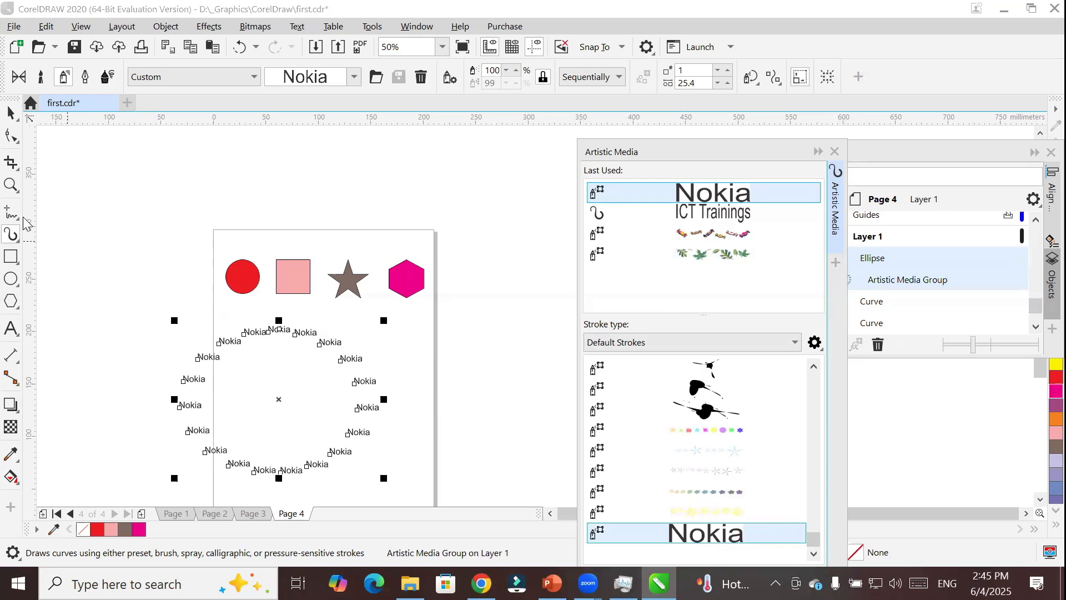
pyautogui.click(18, 114)
pyautogui.click(242, 278)
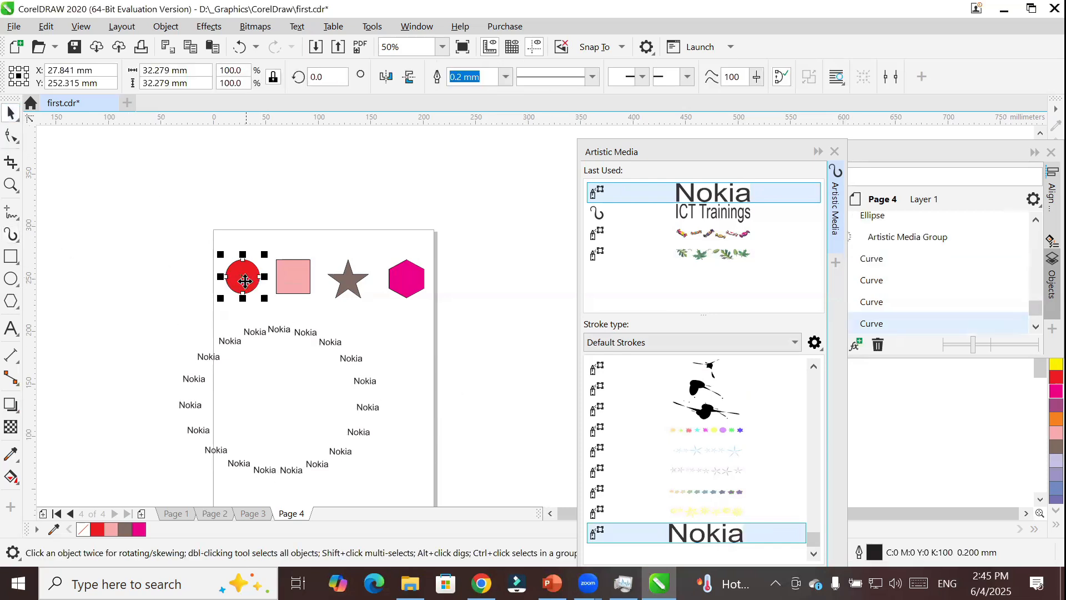
pyautogui.rightClick(243, 278)
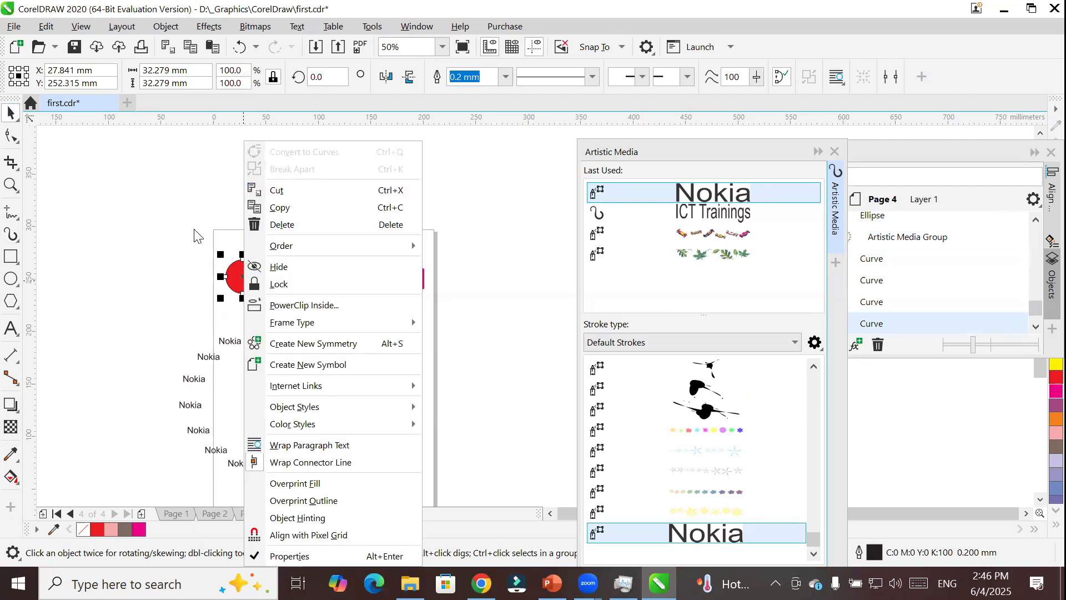
pyautogui.press('Escape')
# Move the four colored shapes together to just above the page and activate the Artistic Media tool.
pyautogui.moveTo(176, 225); pyautogui.dragTo(476, 322)
pyautogui.moveTo(419, 288); pyautogui.dragTo(370, 191)
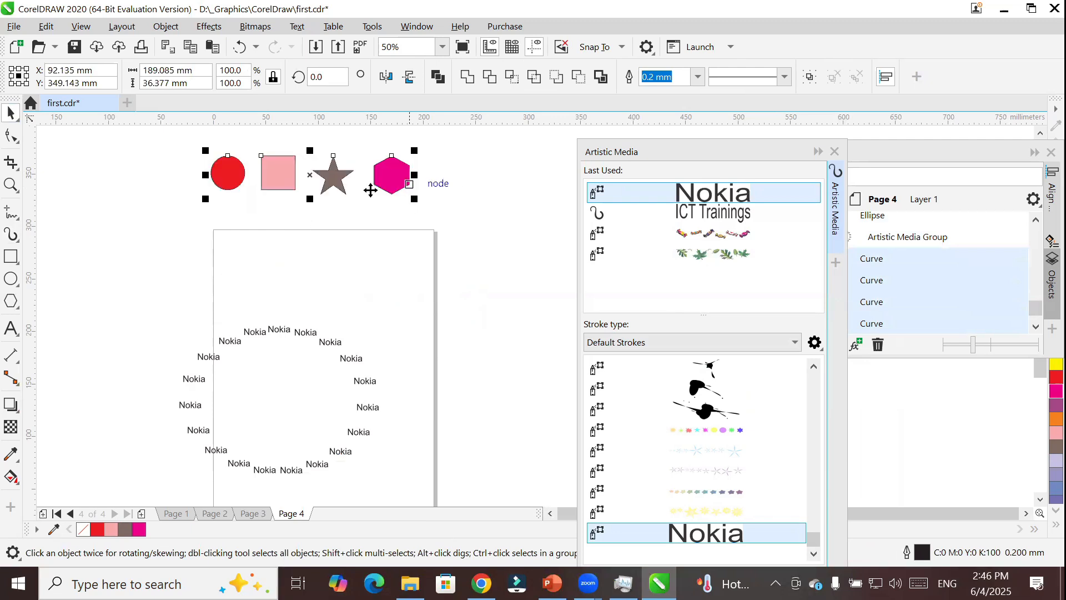
pyautogui.click(11, 234)
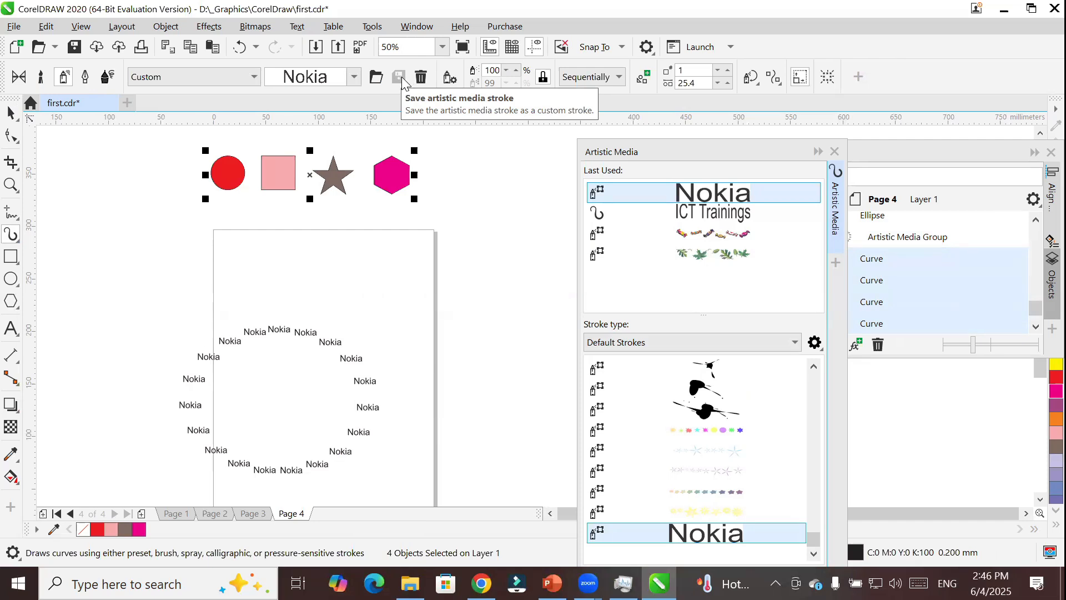
# Look through the options of each Artistic Media mode, including Brush and Calligraphic, and return to Spray mode.
pyautogui.click(19, 79)
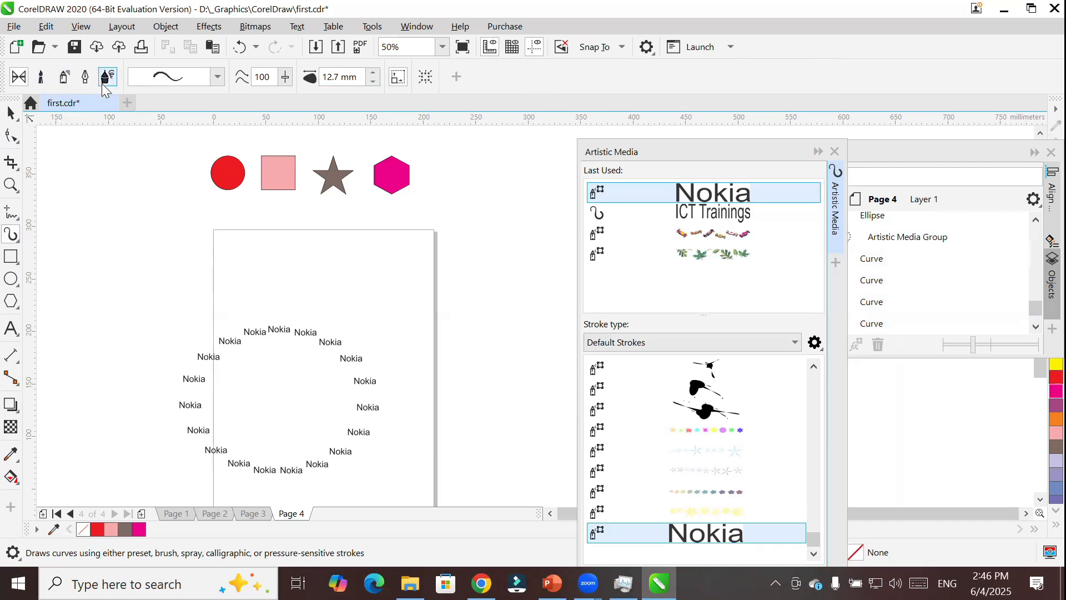
pyautogui.click(40, 78)
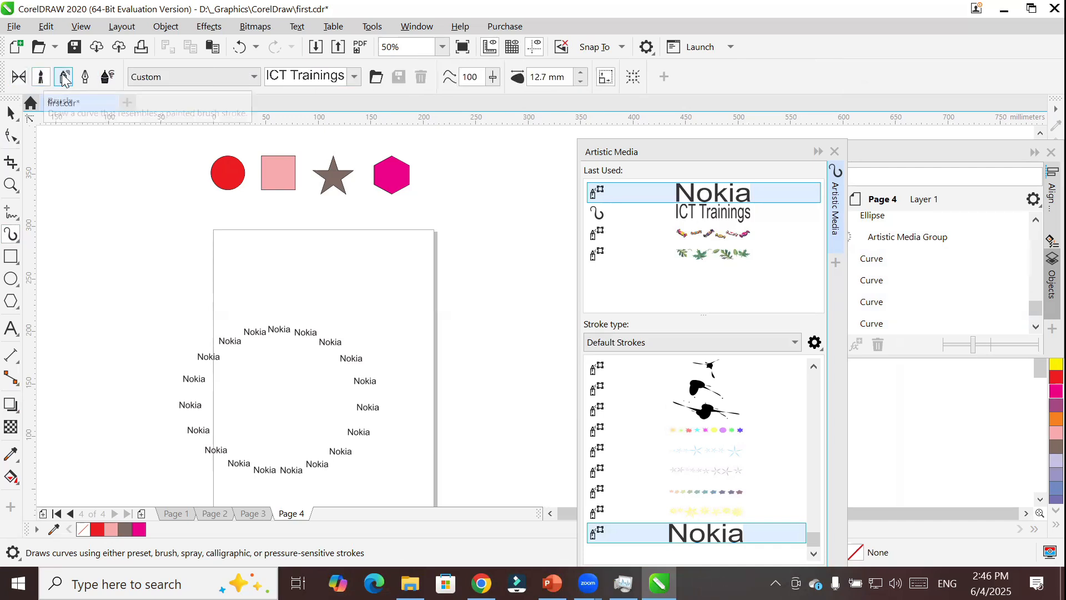
pyautogui.click(64, 77)
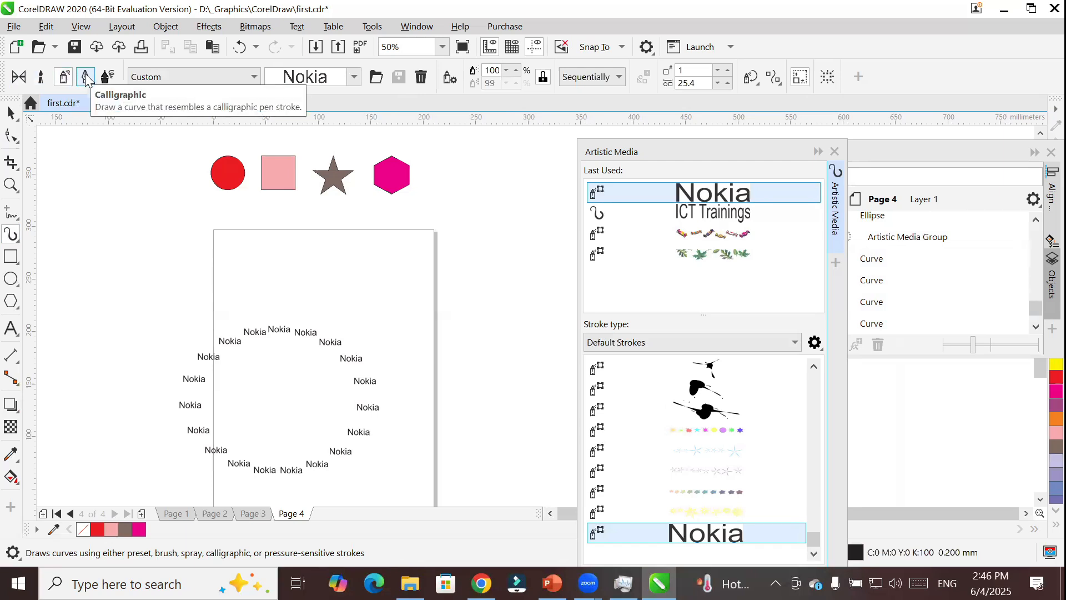
pyautogui.click(86, 77)
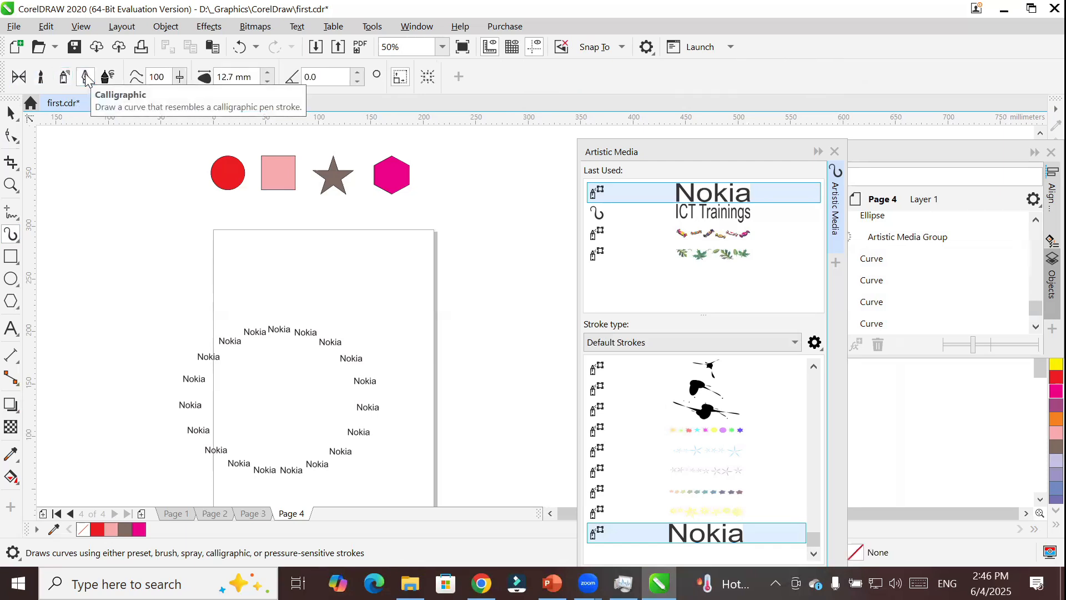
pyautogui.click(107, 78)
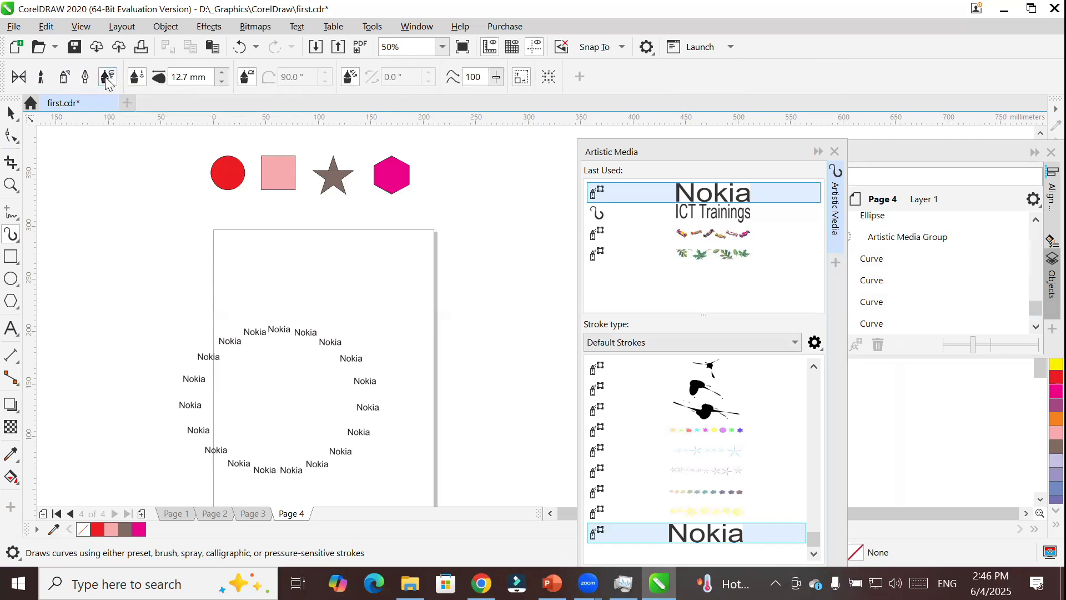
pyautogui.click(63, 78)
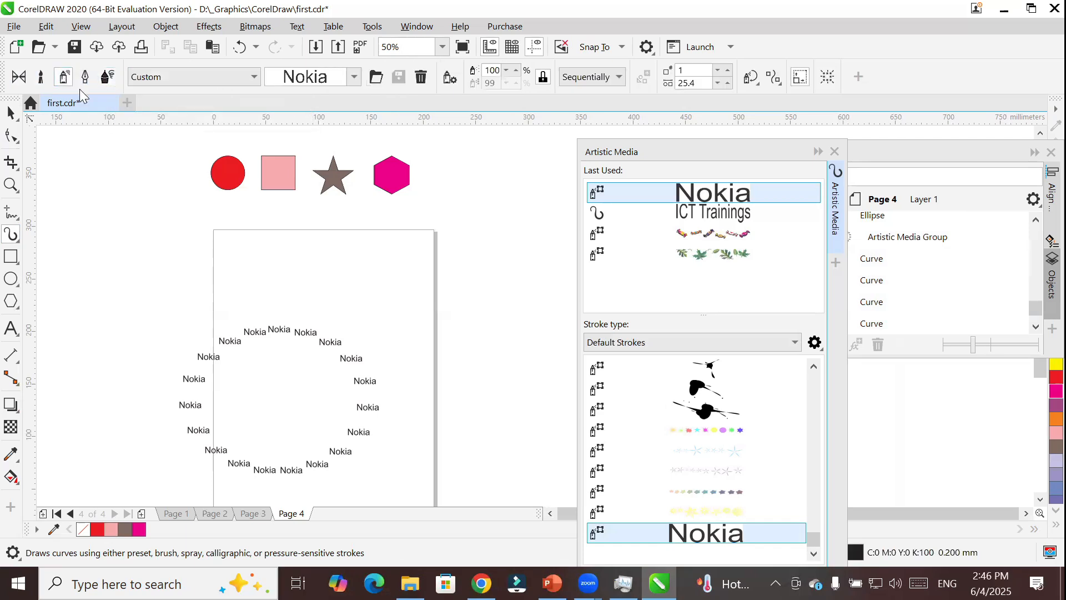
# Delete the saved custom Nokia spray stroke and confirm its removal.
pyautogui.click(422, 79)
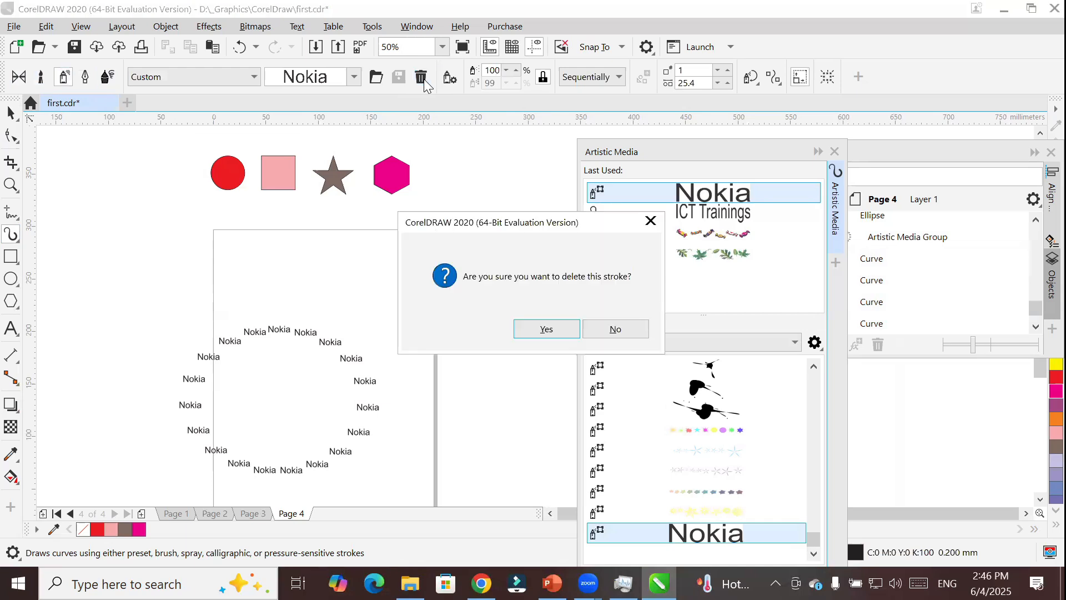
pyautogui.click(534, 331)
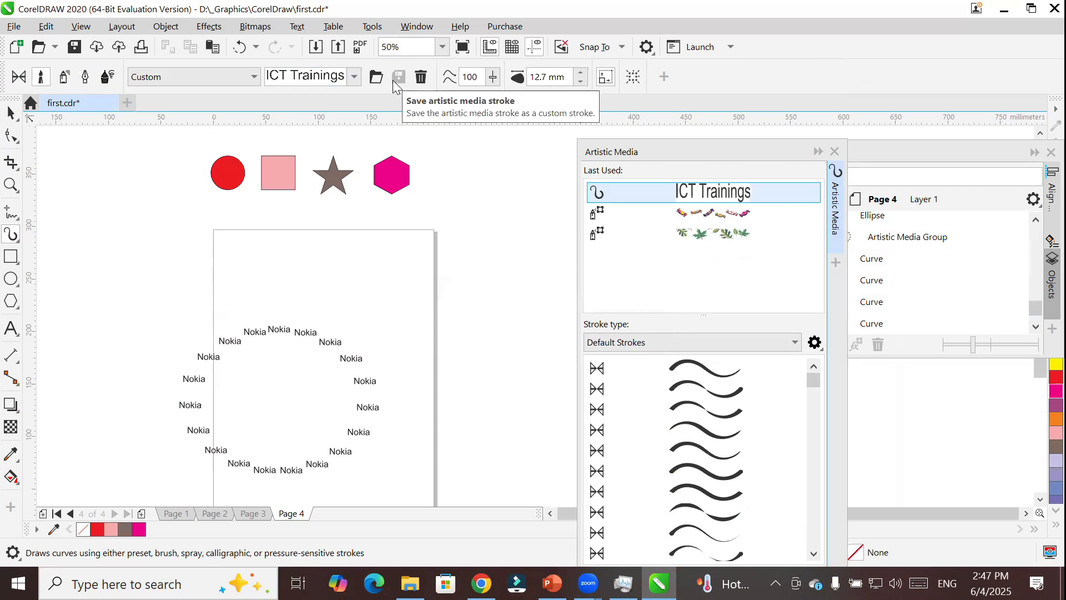
# Select the four colored shapes above the page and save them as a custom Artistic Media brush named "four symb".
pyautogui.click(11, 113)
pyautogui.moveTo(193, 143); pyautogui.dragTo(467, 239)
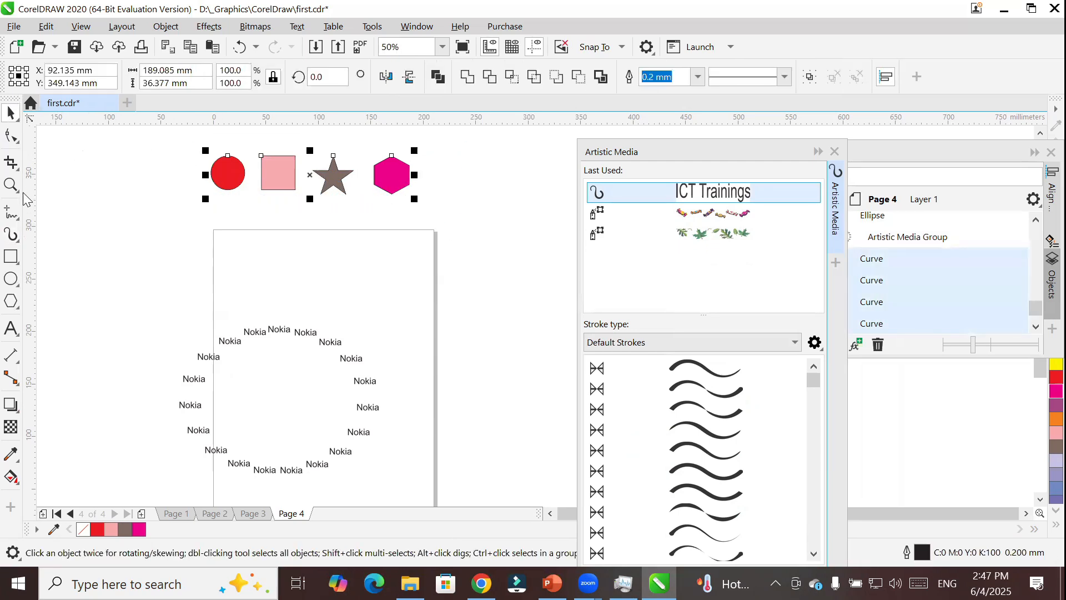
pyautogui.click(11, 234)
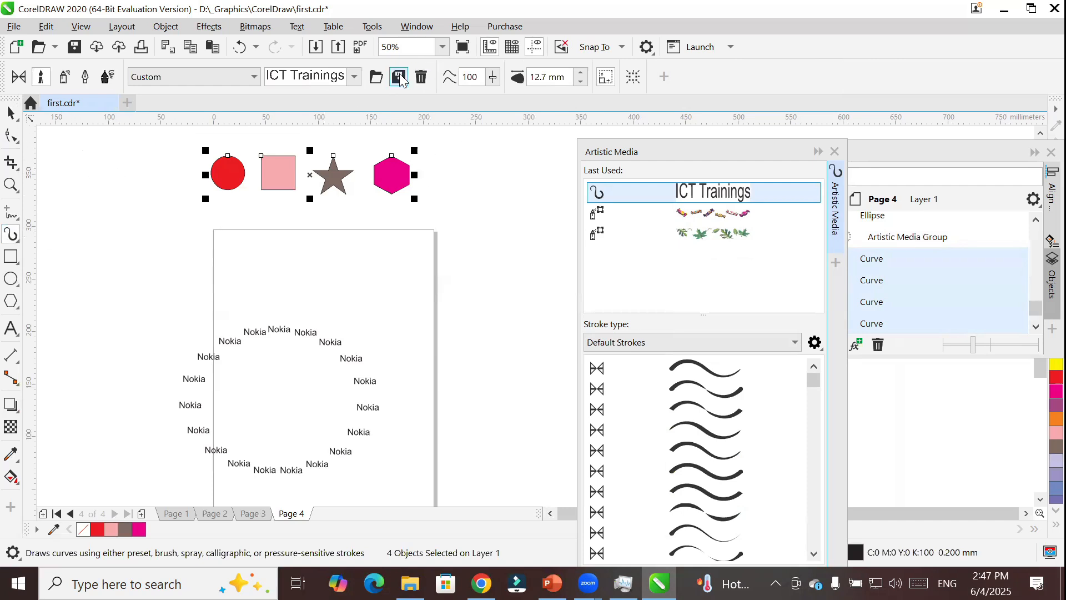
pyautogui.click(11, 112)
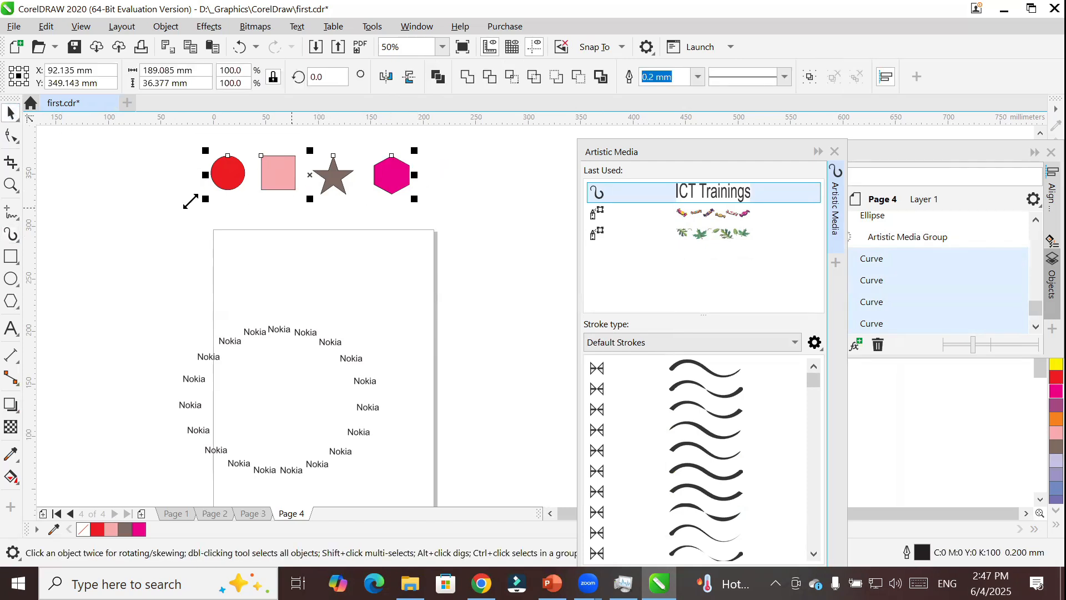
pyautogui.click(11, 235)
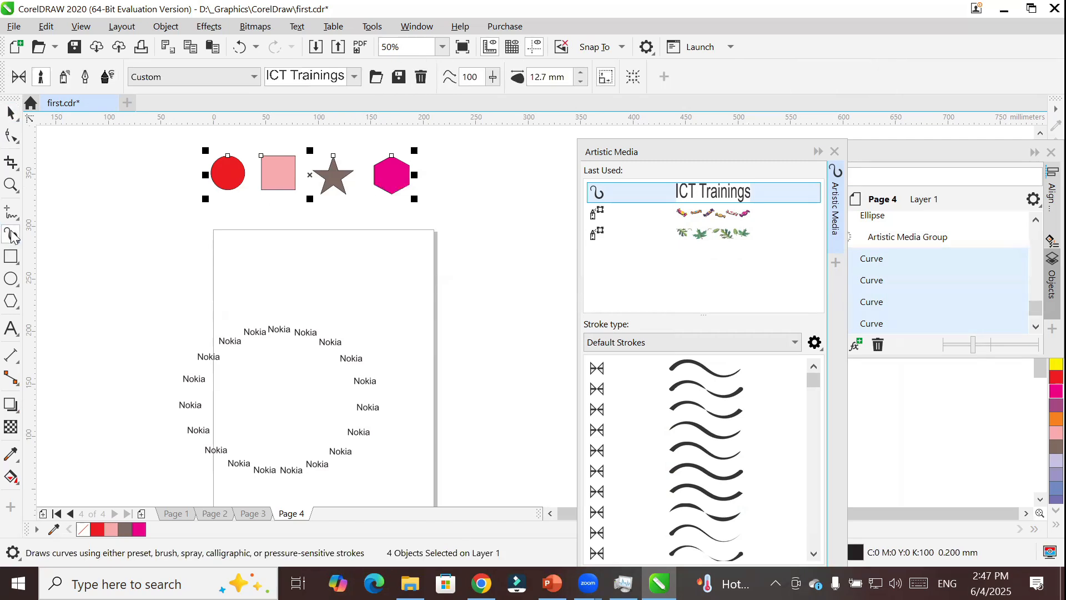
pyautogui.click(397, 78)
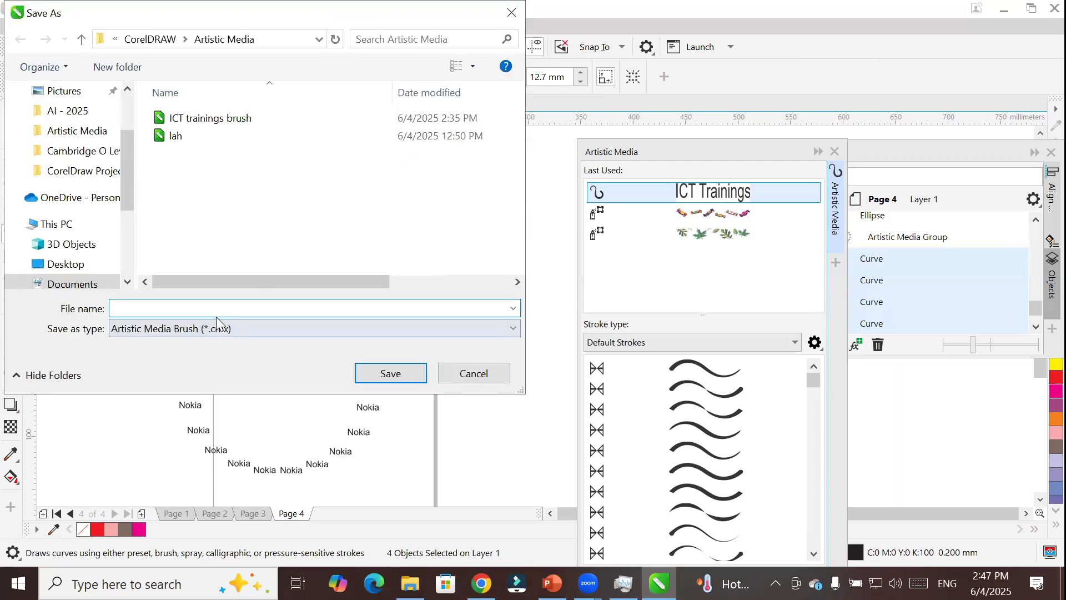
pyautogui.write('four sy')
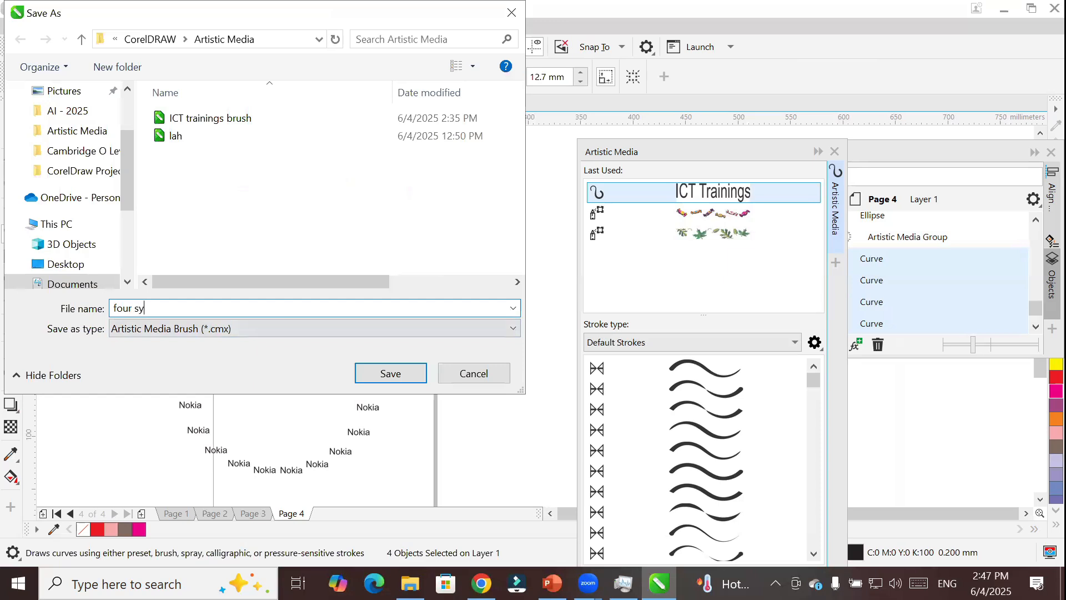
pyautogui.write('mbp')
pyautogui.press('BackSpace')
pyautogui.press('Return')
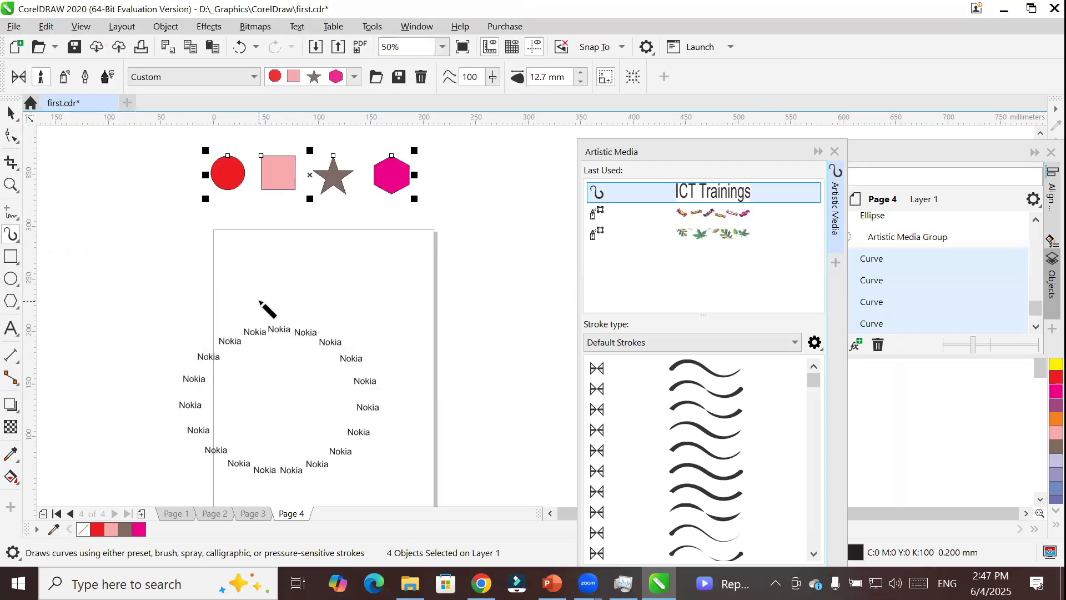
pyautogui.click(356, 77)
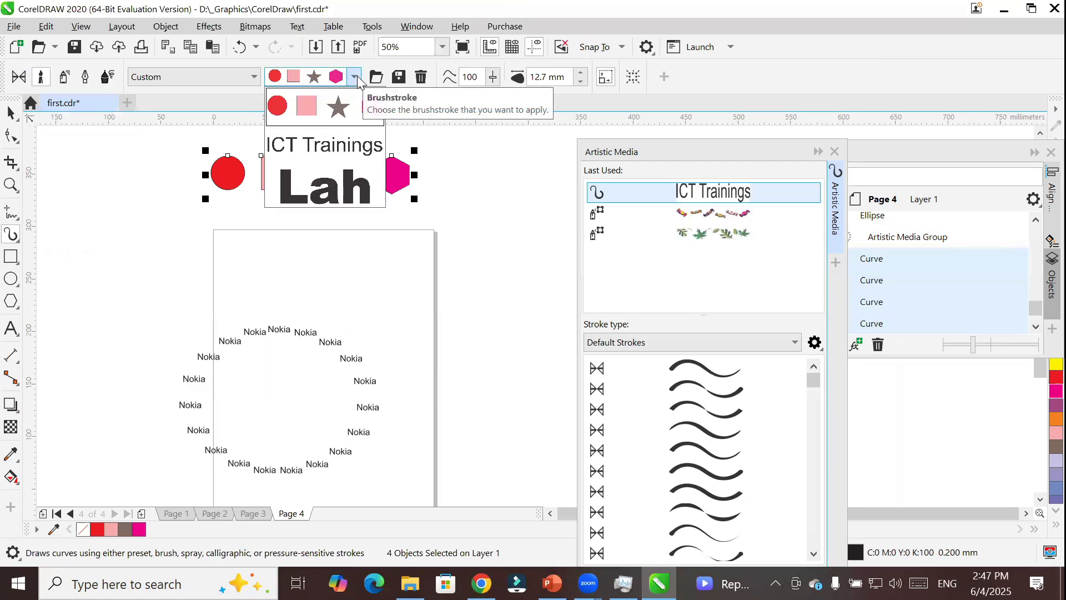
pyautogui.click(358, 81)
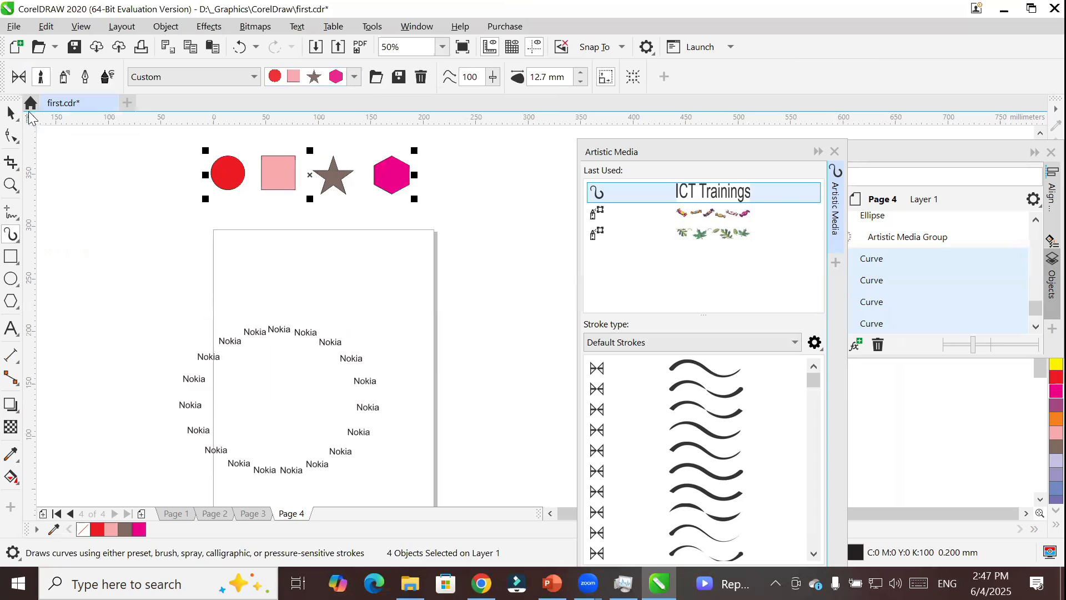
# Delete the ellipse of Nokia text and create a rectangle frame matching the 210 by 297 mm page.
pyautogui.click(11, 112)
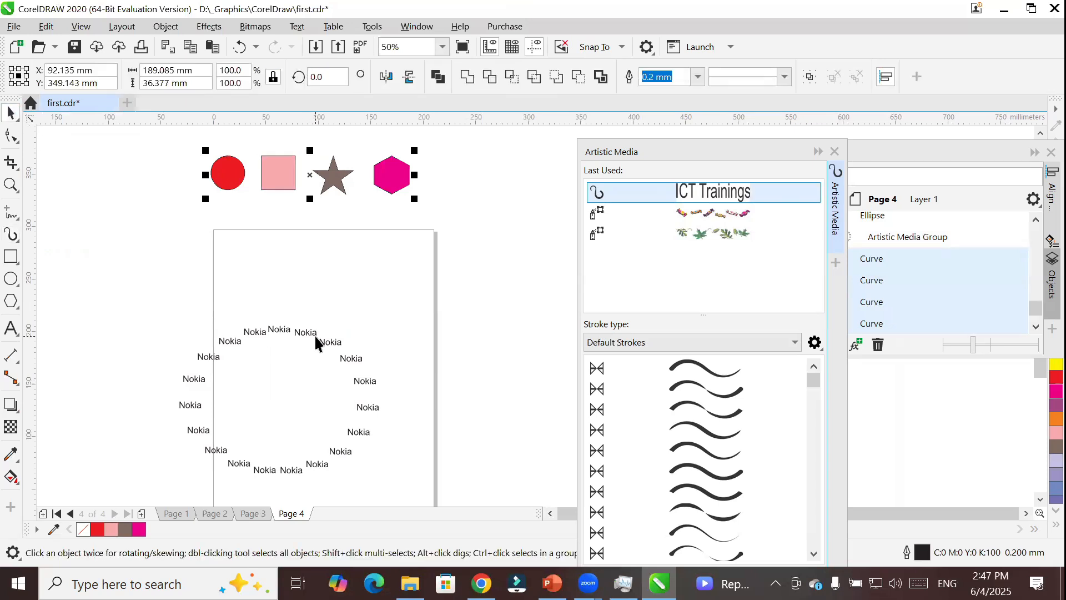
pyautogui.click(316, 335)
pyautogui.press('Delete')
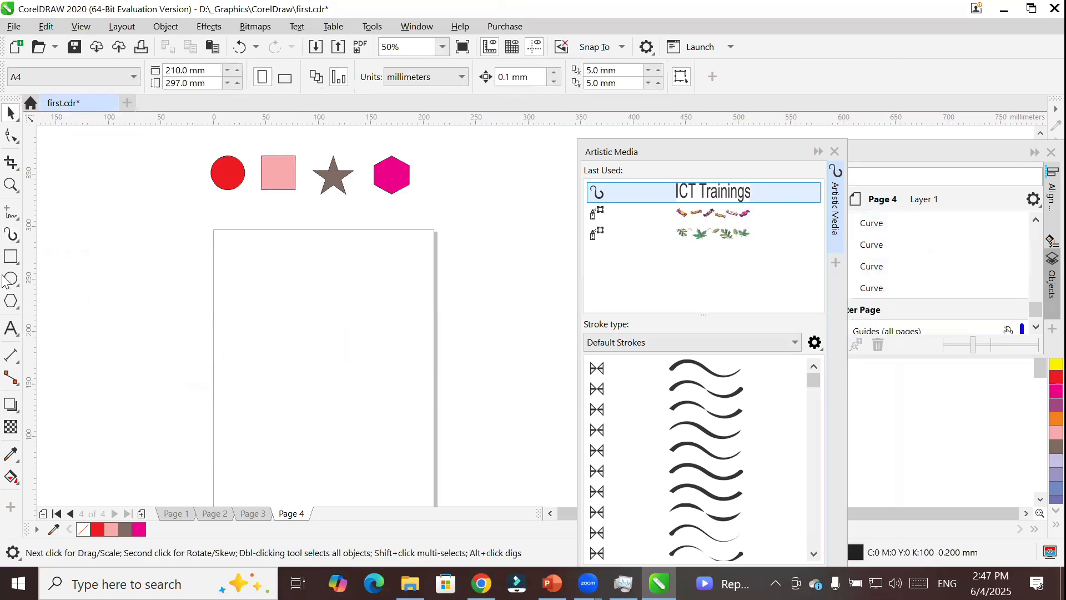
pyautogui.click(11, 257)
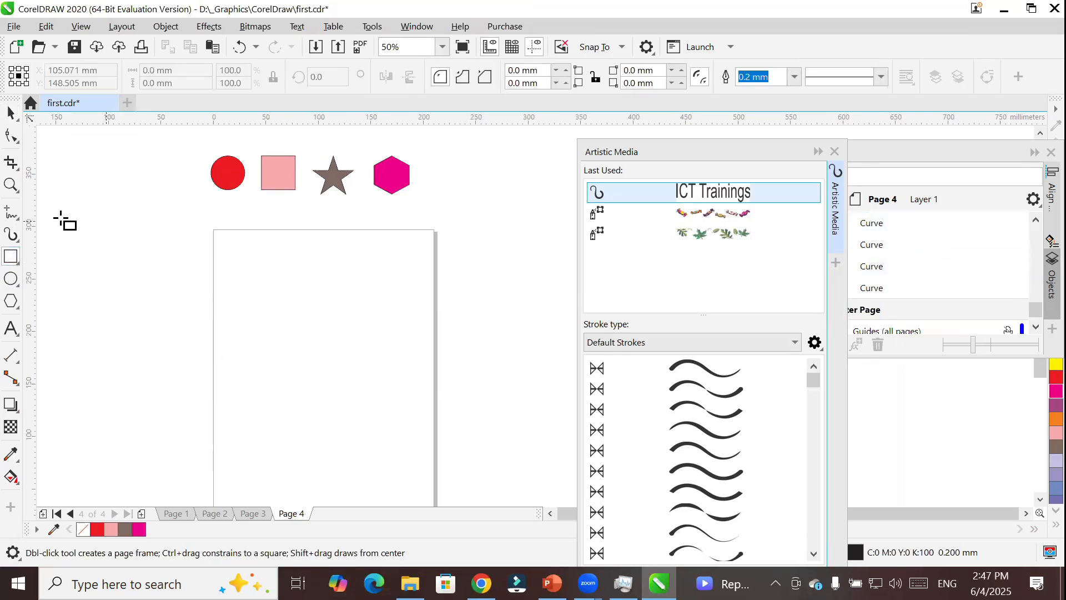
pyautogui.doubleClick(11, 257)
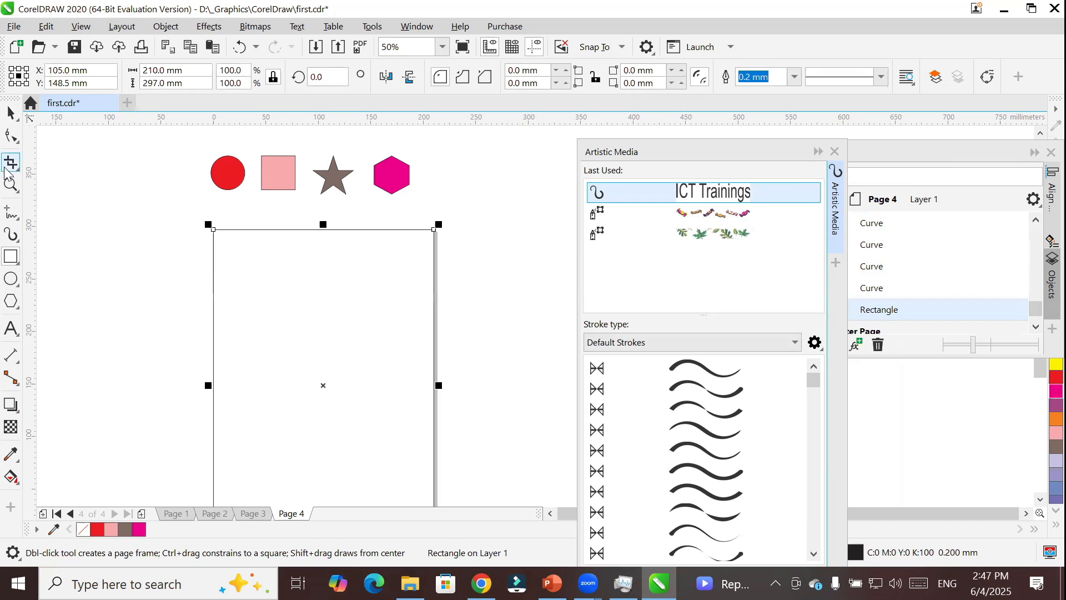
# Paint eight freehand strokes on and around the page with the custom four-shape brushstroke.
pyautogui.click(12, 236)
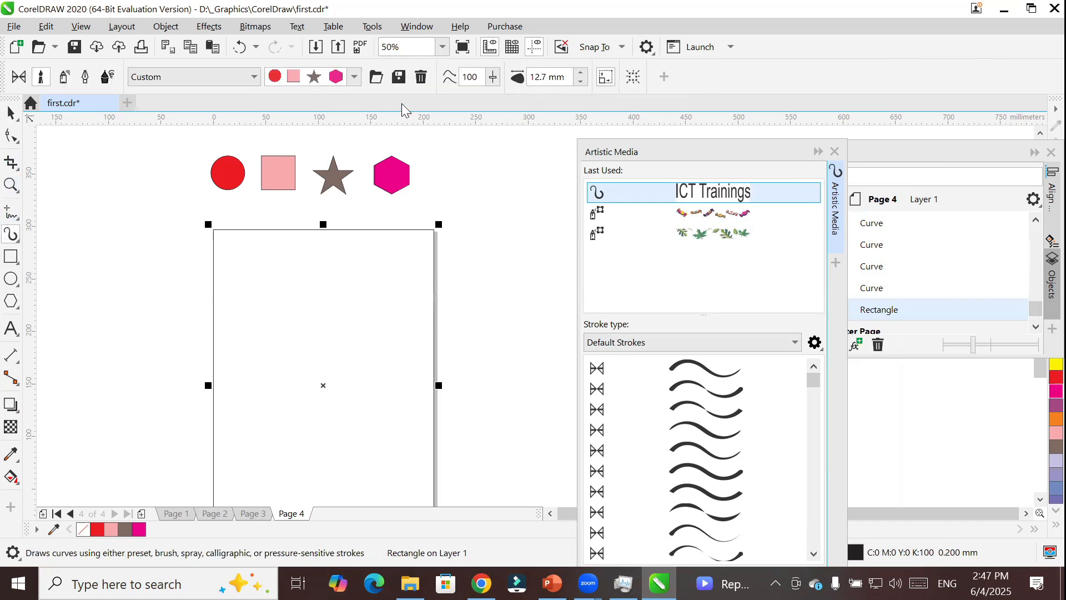
pyautogui.click(341, 81)
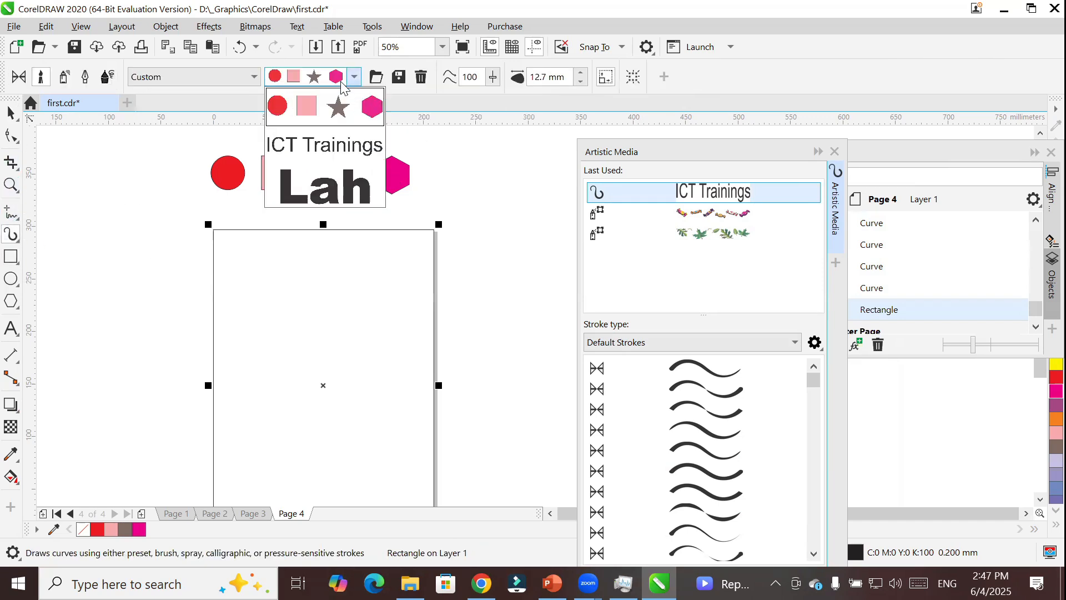
pyautogui.click(341, 107)
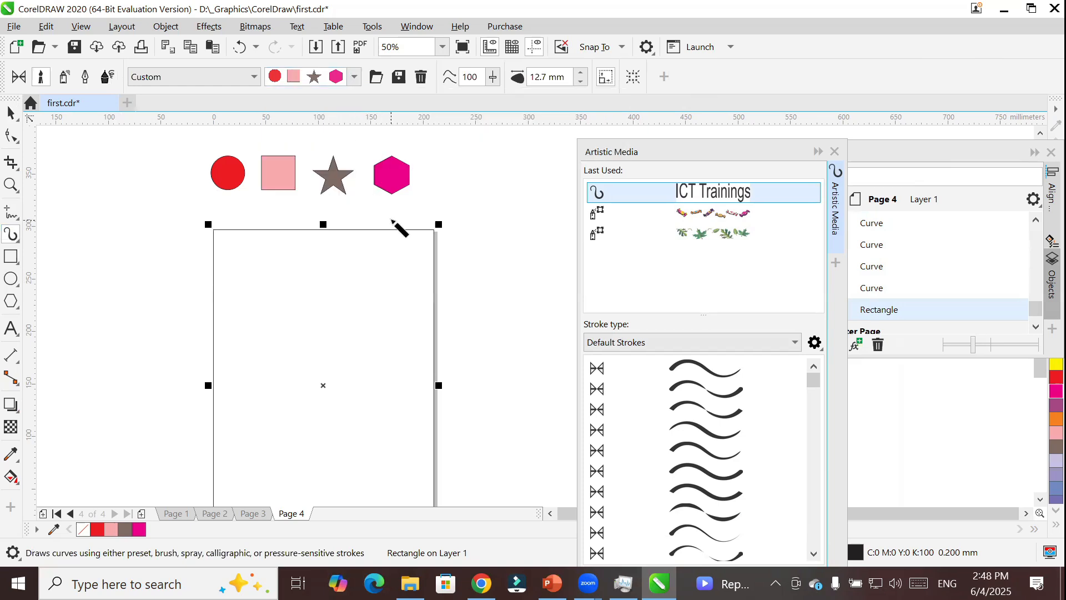
pyautogui.scroll(-2, 395, 226)
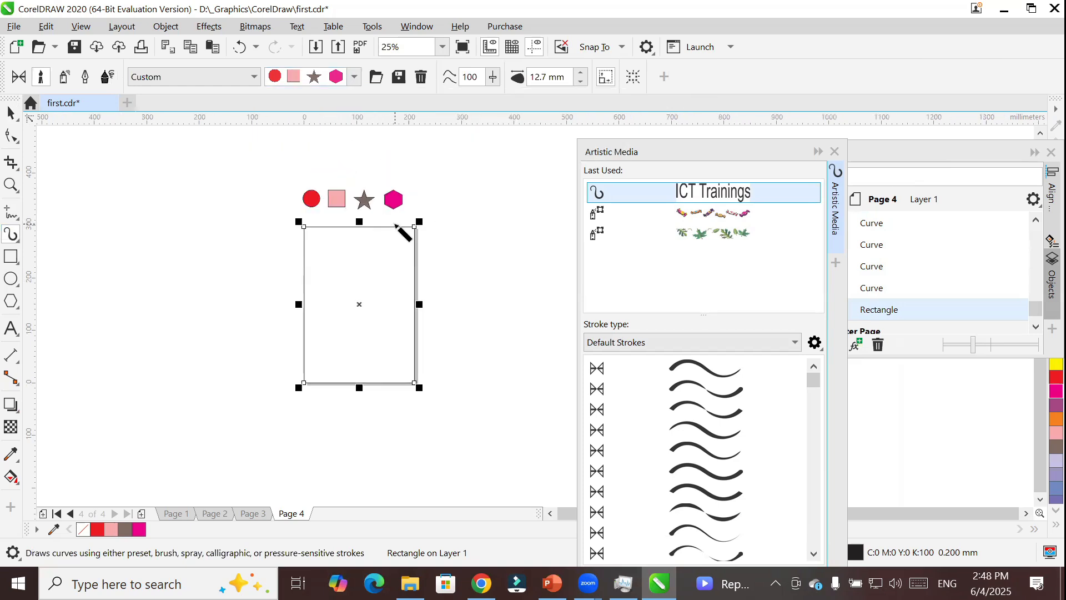
pyautogui.moveTo(234, 193); pyautogui.dragTo(109, 324)
pyautogui.moveTo(128, 387); pyautogui.dragTo(252, 389)
pyautogui.moveTo(438, 425); pyautogui.dragTo(337, 411)
pyautogui.moveTo(285, 447); pyautogui.dragTo(334, 449)
pyautogui.scroll(2, 387, 460)
pyautogui.scroll(-1, 402, 458)
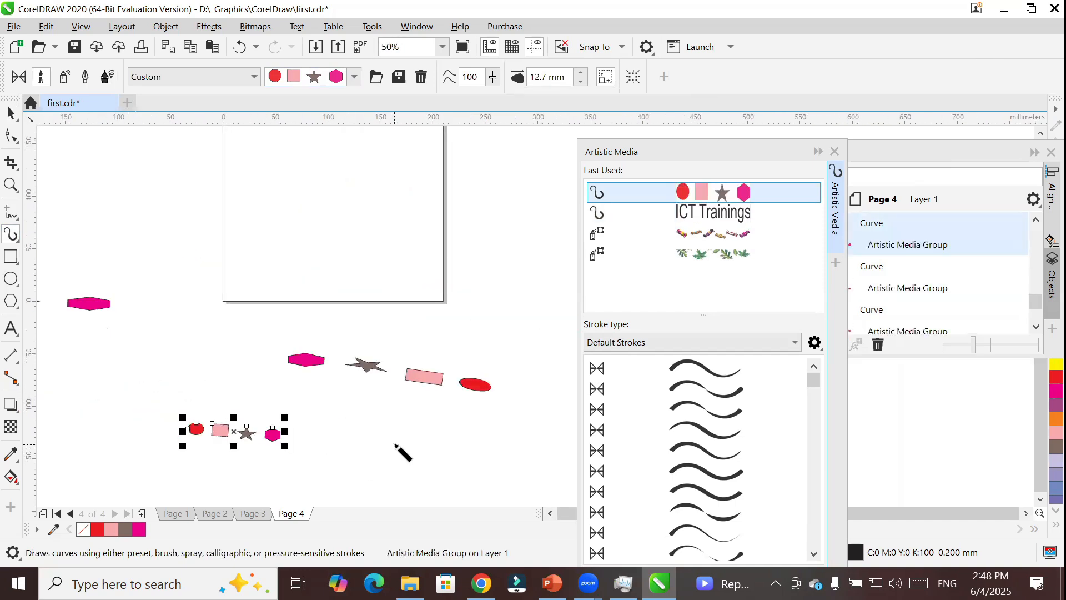
pyautogui.moveTo(503, 169); pyautogui.dragTo(452, 252)
pyautogui.moveTo(522, 248); pyautogui.dragTo(404, 313)
pyautogui.moveTo(208, 263); pyautogui.dragTo(400, 201)
pyautogui.moveTo(236, 291); pyautogui.dragTo(355, 282)
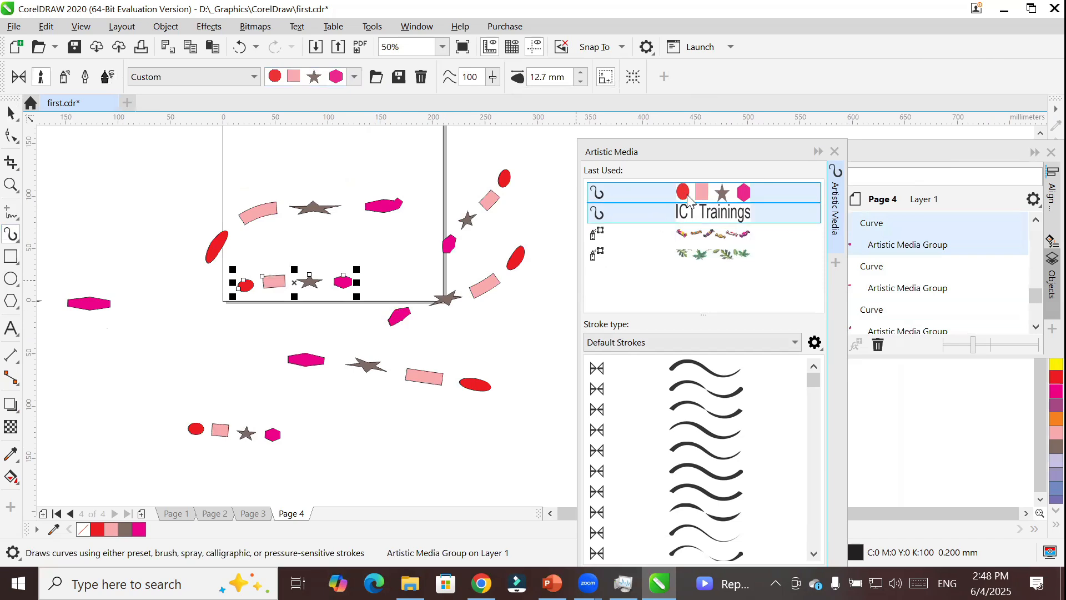
# Apply the custom four-shape brushstroke to the page-sized rectangle.
pyautogui.click(694, 191)
pyautogui.click(10, 113)
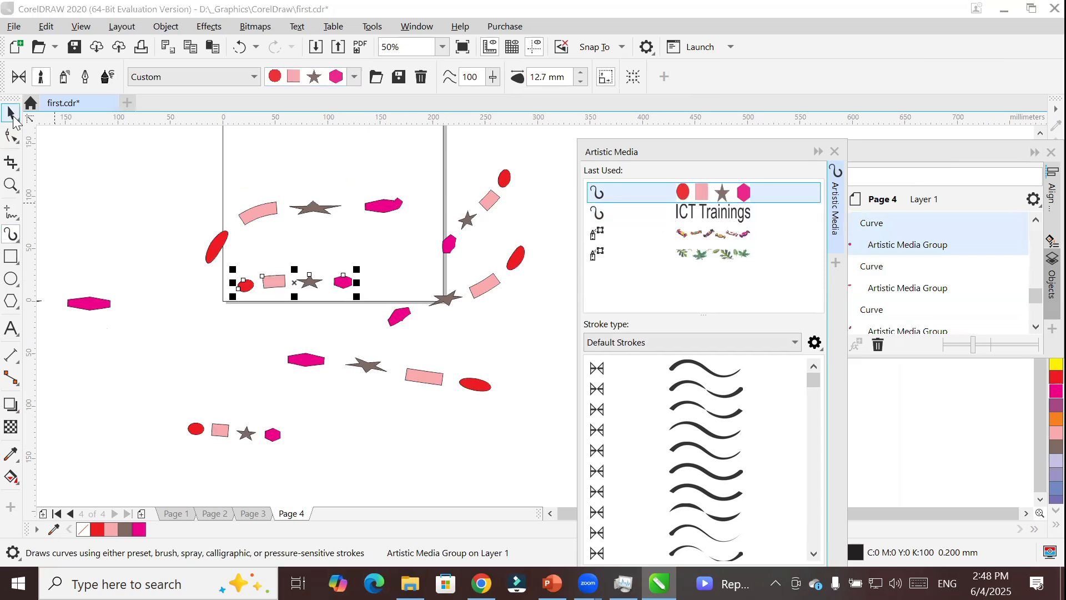
pyautogui.click(445, 201)
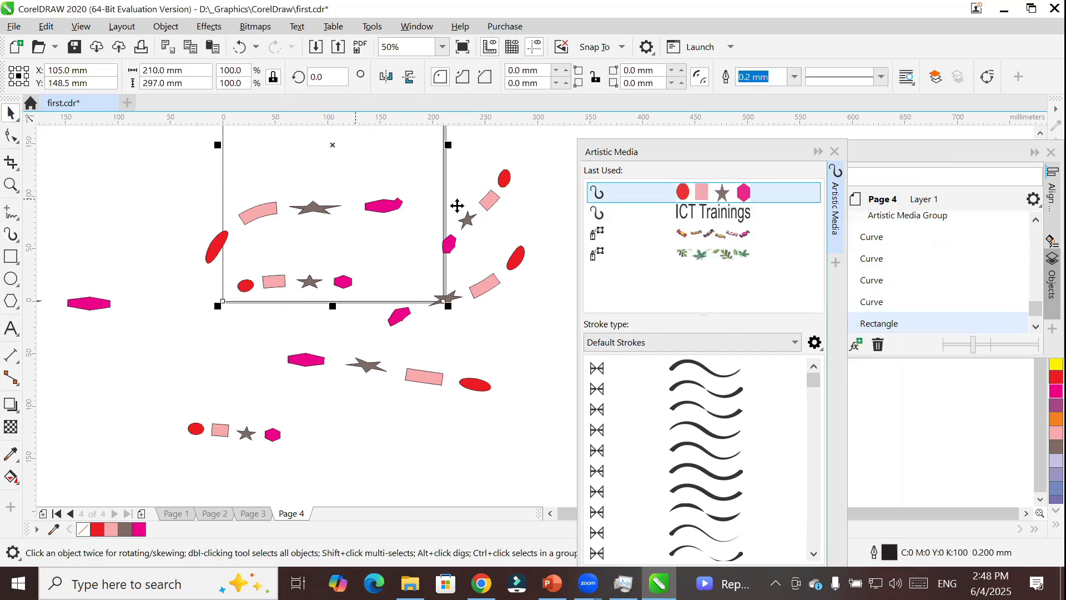
pyautogui.click(707, 193)
pyautogui.scroll(-2, 398, 202)
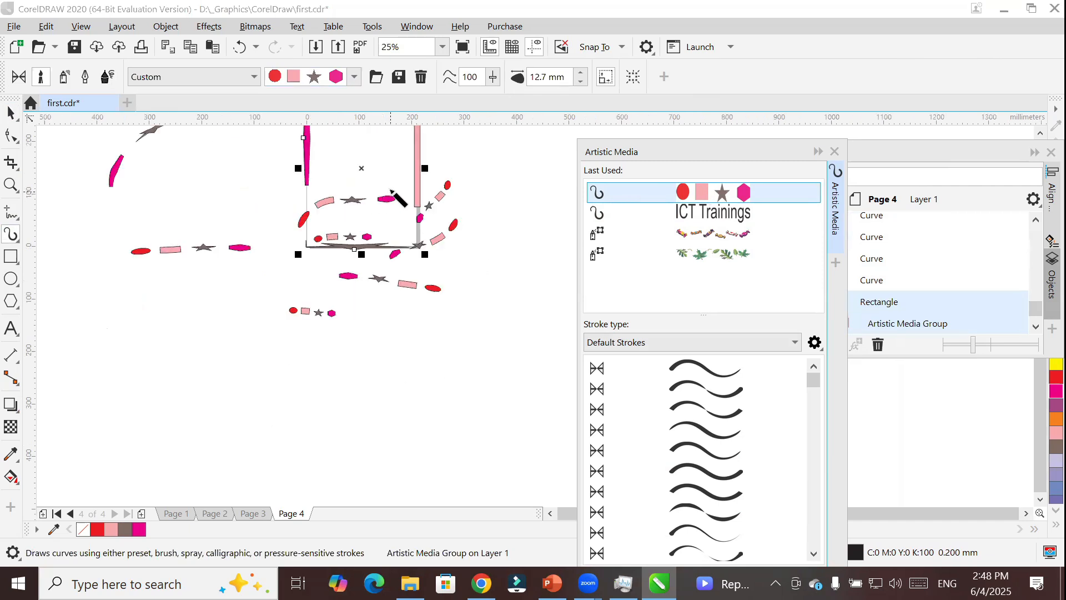
pyautogui.click(1040, 136)
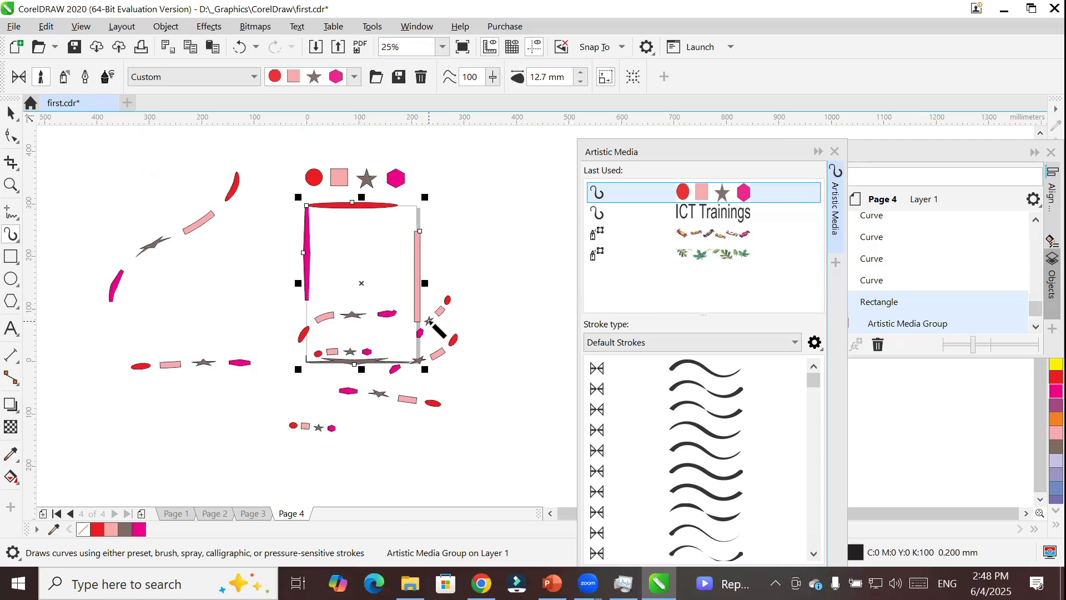
pyautogui.scroll(2, 431, 323)
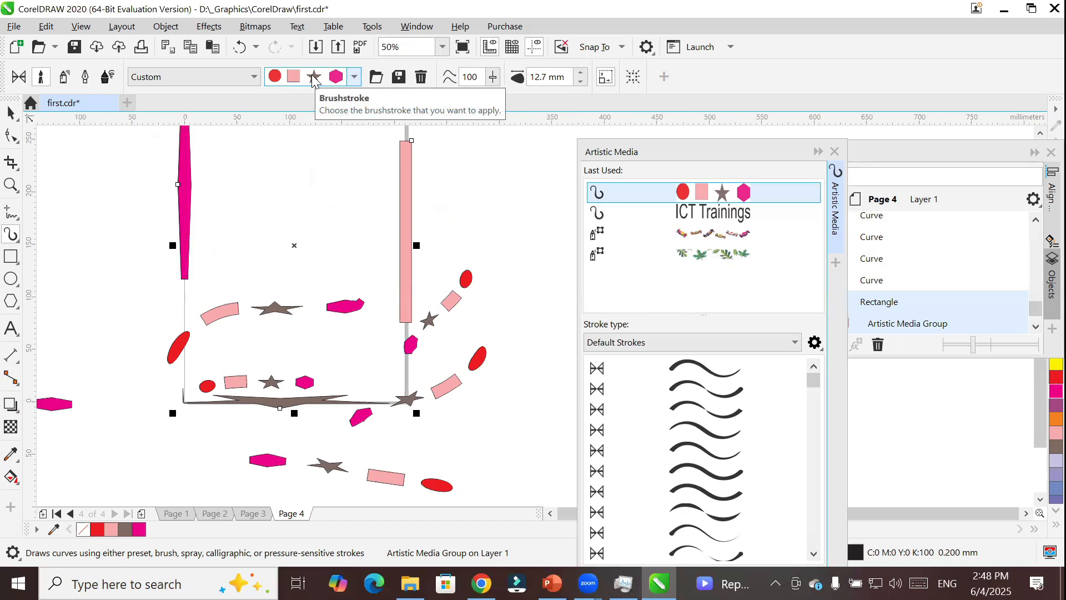
# Add a new blank page after Page 4.
pyautogui.click(8, 239)
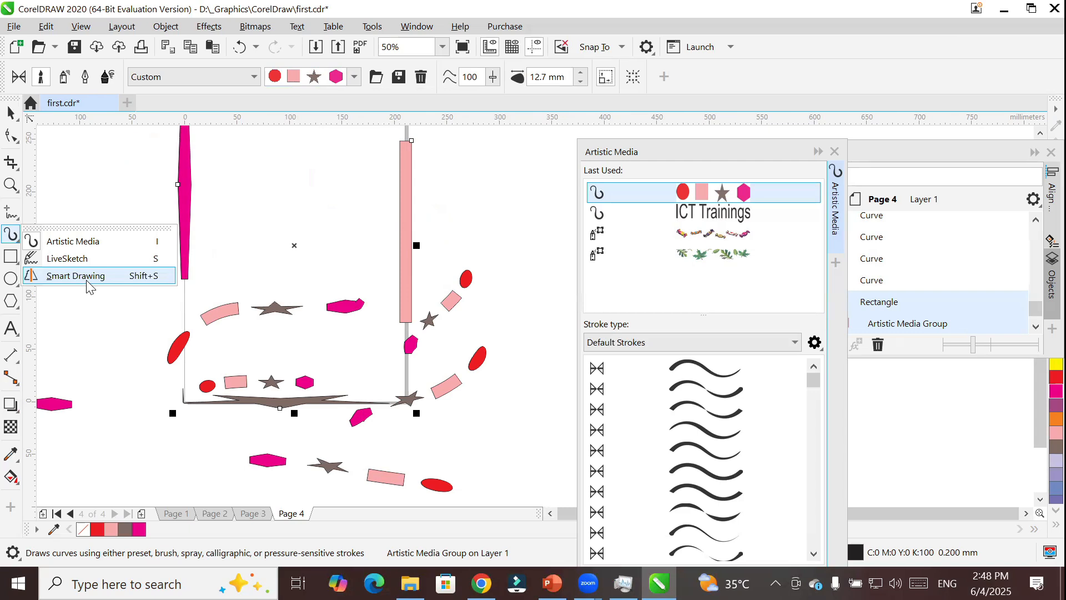
pyautogui.click(142, 515)
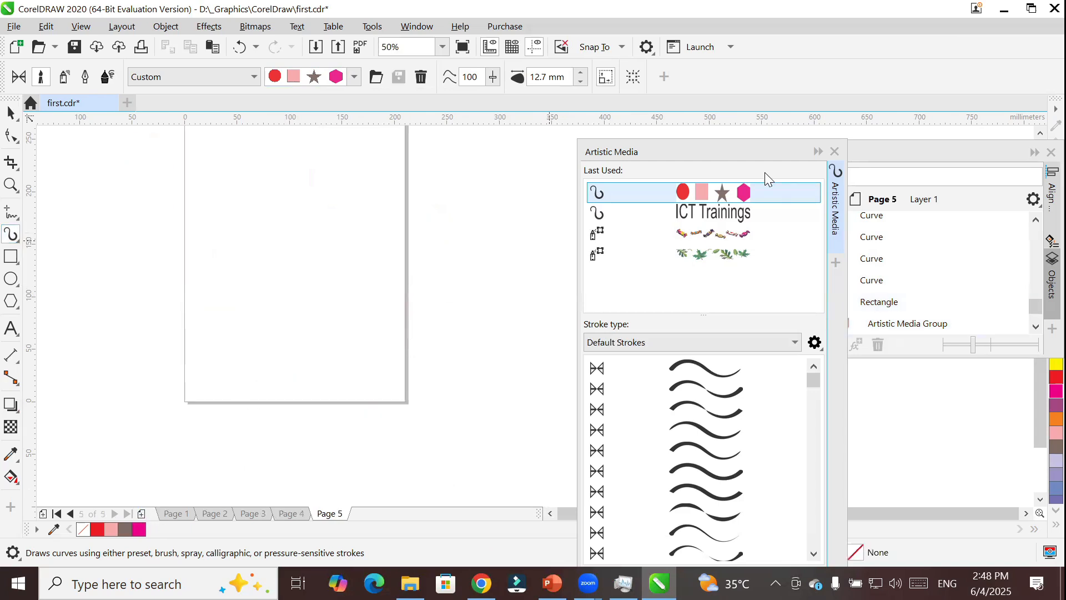
pyautogui.click(1041, 134)
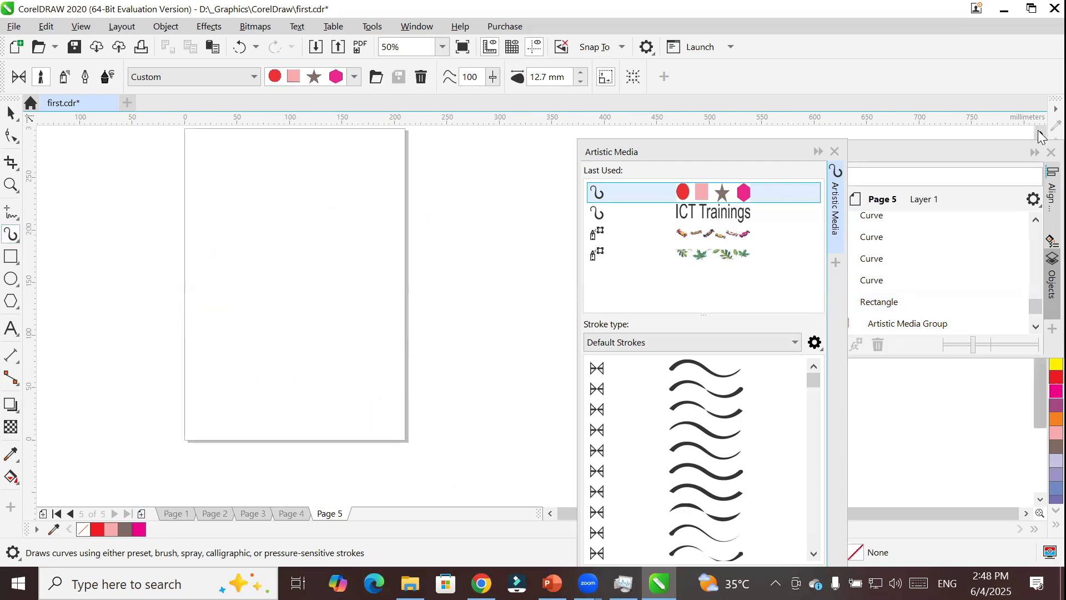
pyautogui.click(1041, 135)
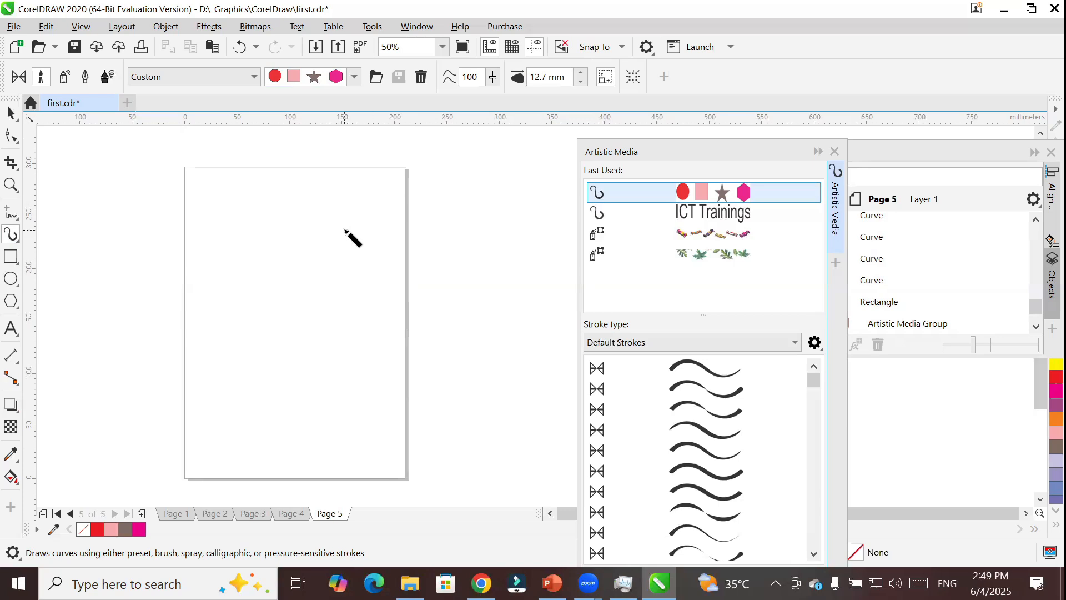
# Sketch a rectangle about 155 by 110 mm on the upper part of Page 5 with Smart Drawing at Medium shape recognition.
pyautogui.click(12, 238)
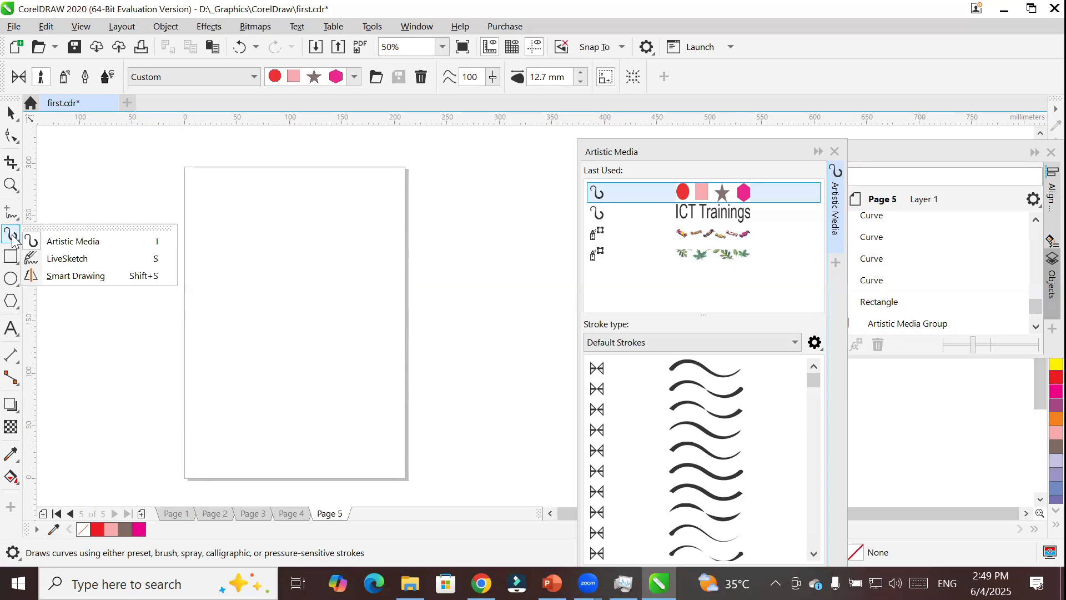
pyautogui.click(100, 277)
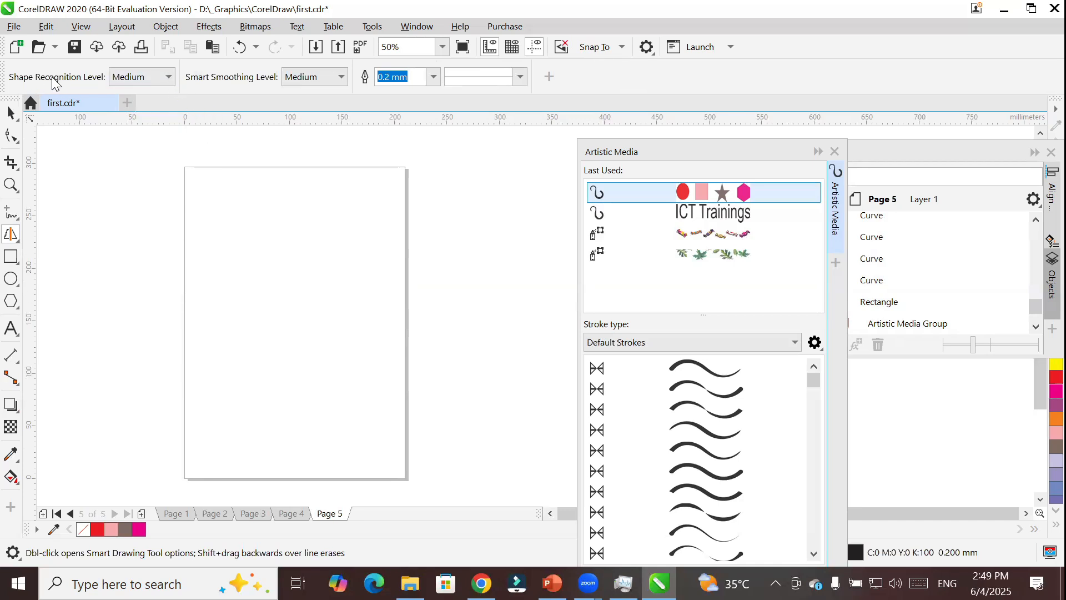
pyautogui.click(137, 82)
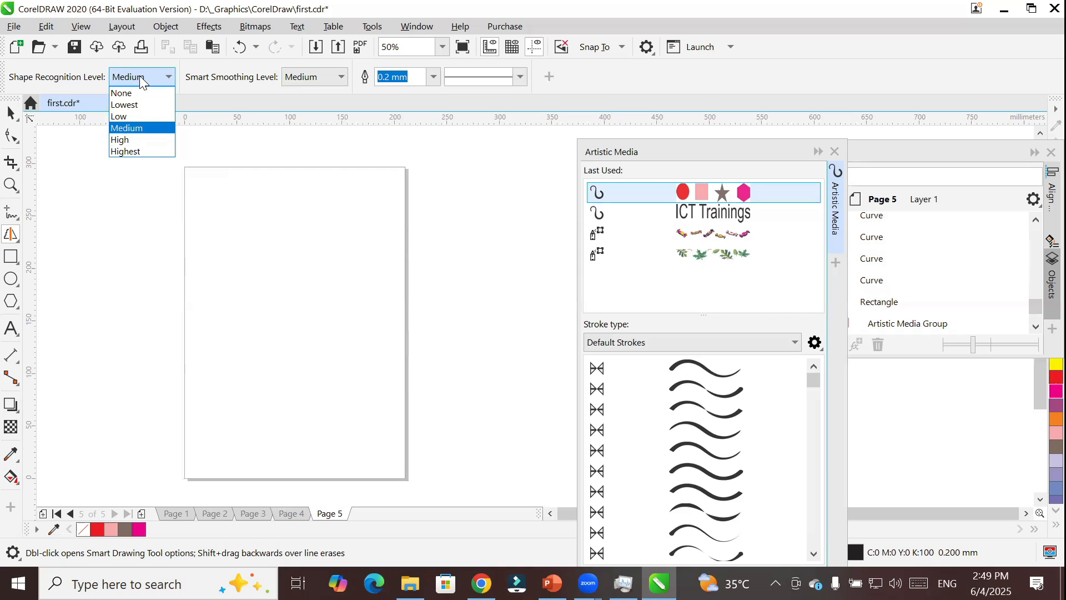
pyautogui.click(144, 123)
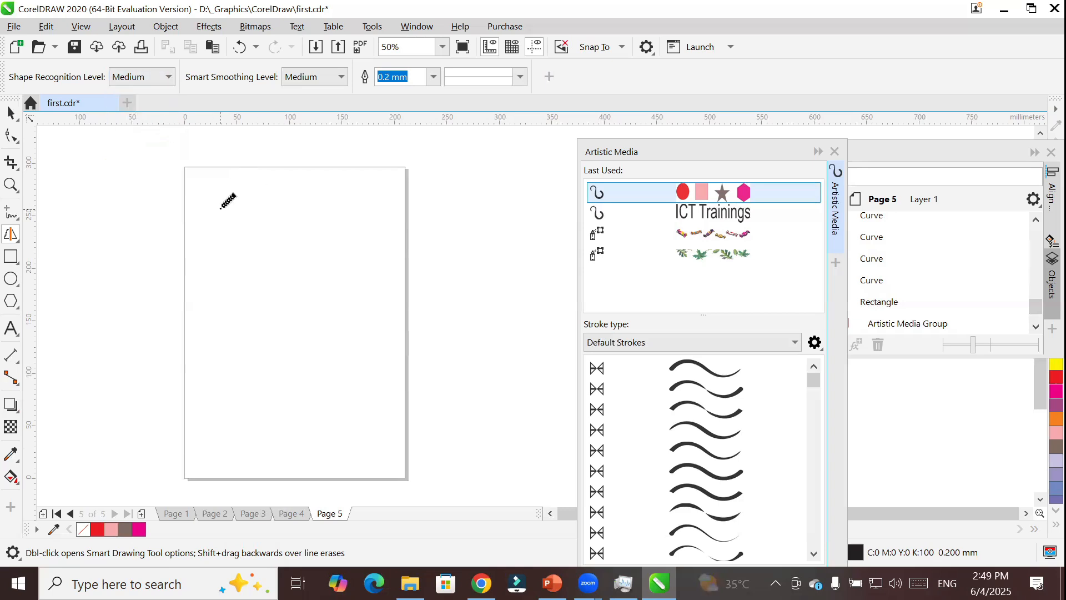
pyautogui.moveTo(224, 212)
pyautogui.mouseDown()
pyautogui.moveTo(236, 302)
pyautogui.moveTo(376, 291)
pyautogui.moveTo(369, 191)
pyautogui.moveTo(211, 196)
pyautogui.mouseUp()
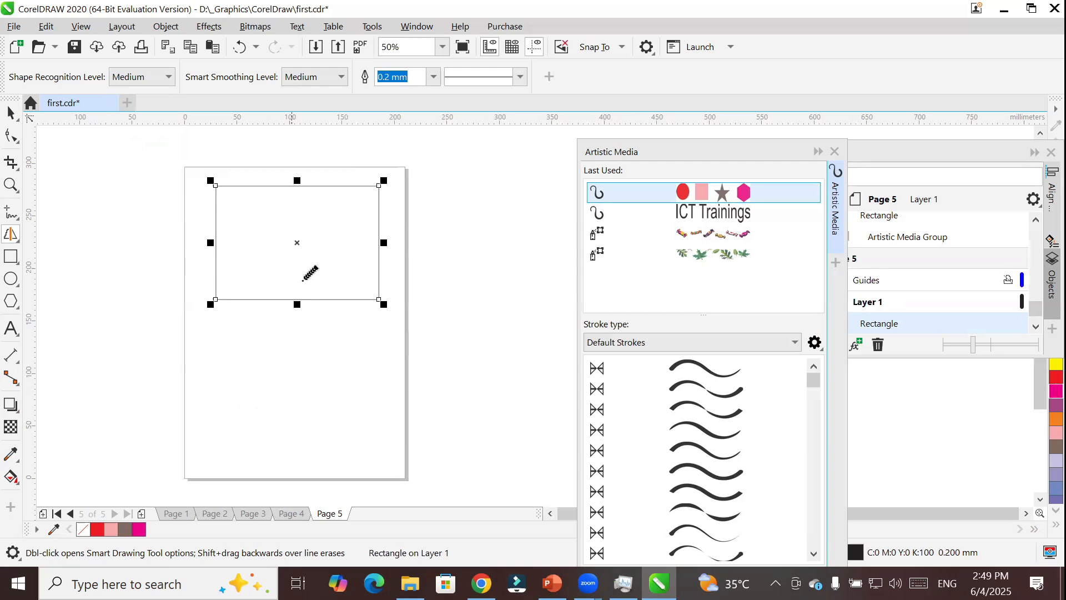
# Sketch two small shapes inside the rectangle, a triangle about 155 by 110 mm below it, and a small round outline beside the page.
pyautogui.moveTo(268, 209)
pyautogui.mouseDown()
pyautogui.moveTo(249, 238)
pyautogui.moveTo(279, 236)
pyautogui.moveTo(269, 209)
pyautogui.mouseUp()
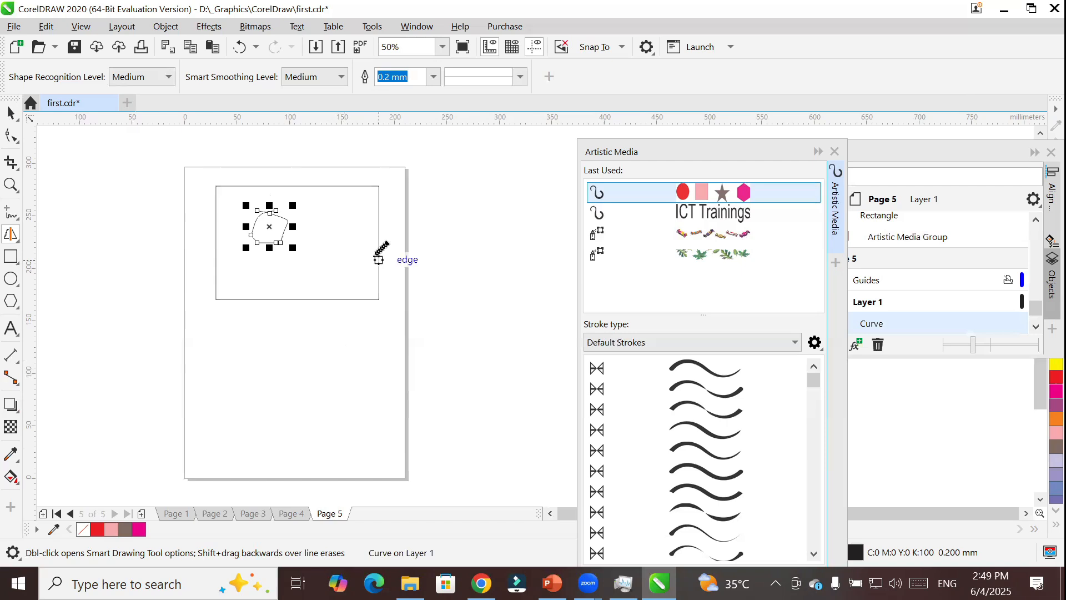
pyautogui.moveTo(352, 207)
pyautogui.mouseDown()
pyautogui.moveTo(330, 244)
pyautogui.moveTo(357, 221)
pyautogui.mouseUp()
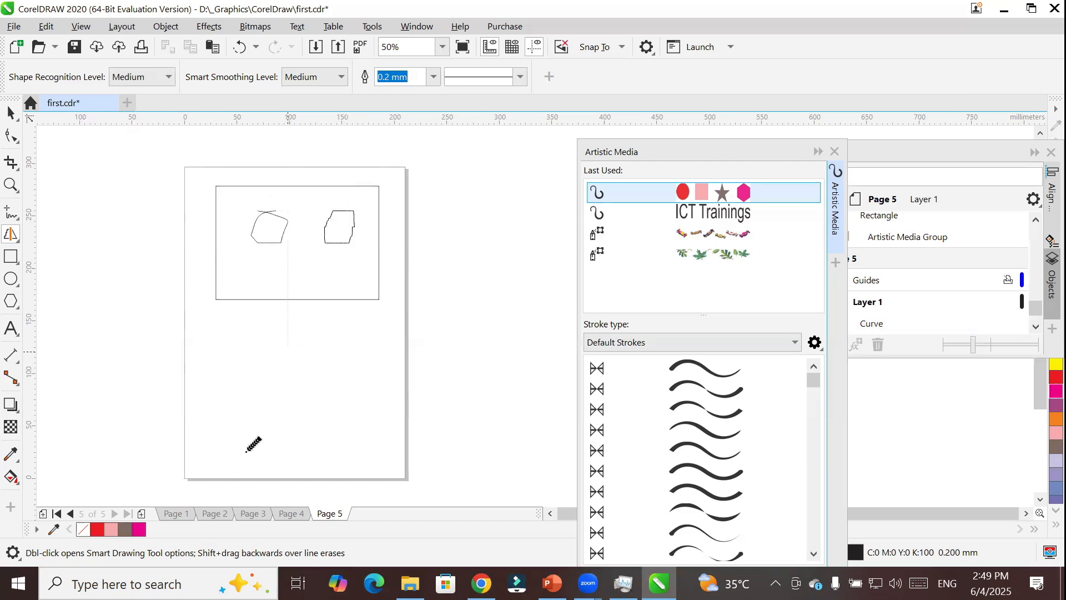
pyautogui.moveTo(289, 336)
pyautogui.mouseDown()
pyautogui.moveTo(227, 448)
pyautogui.moveTo(389, 443)
pyautogui.moveTo(289, 332)
pyautogui.mouseUp()
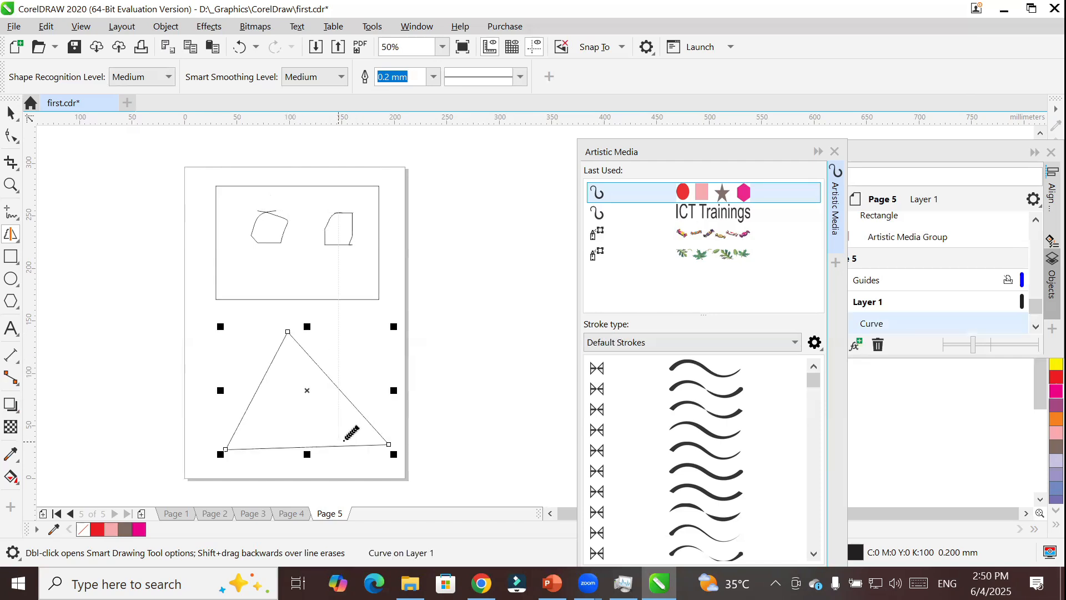
pyautogui.moveTo(101, 261)
pyautogui.mouseDown()
pyautogui.moveTo(88, 280)
pyautogui.moveTo(108, 294)
pyautogui.moveTo(118, 266)
pyautogui.moveTo(94, 261)
pyautogui.mouseUp()
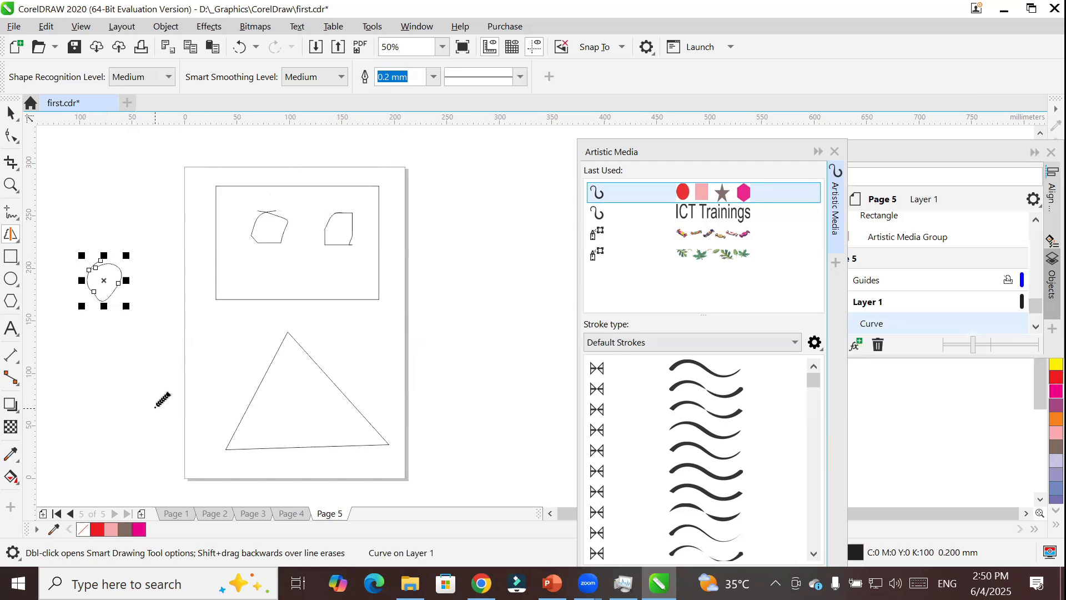
# Set the shape recognition level to Highest and sketch a rectangle about 70 by 50 mm beyond the page's upper-left corner.
pyautogui.click(151, 78)
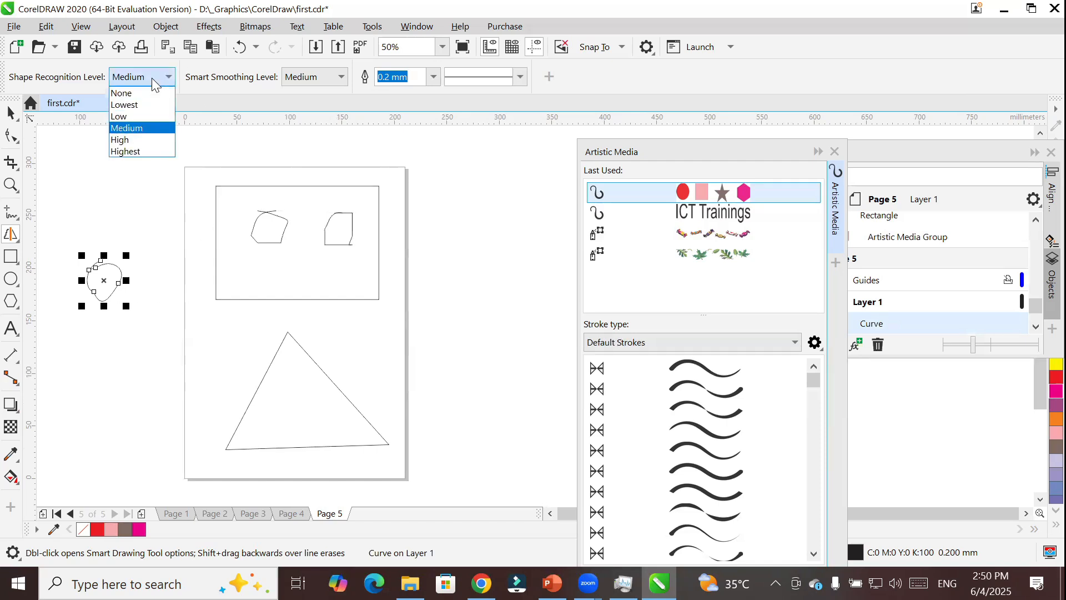
pyautogui.click(156, 152)
pyautogui.moveTo(99, 155)
pyautogui.mouseDown()
pyautogui.moveTo(95, 187)
pyautogui.moveTo(159, 181)
pyautogui.moveTo(159, 135)
pyautogui.moveTo(103, 134)
pyautogui.moveTo(87, 167)
pyautogui.mouseUp()
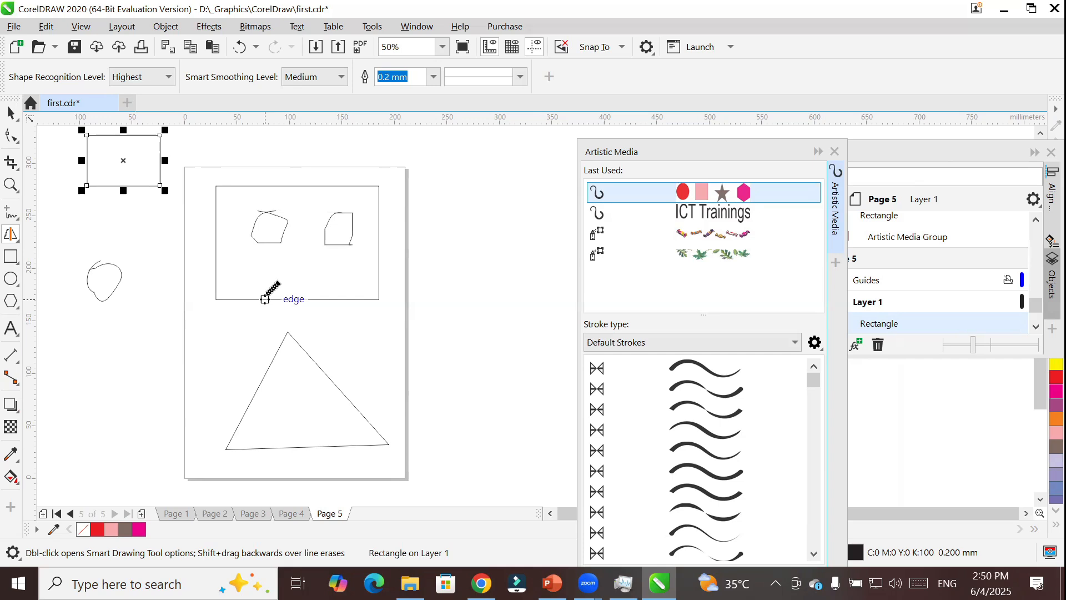
# Clear all objects from Page 5 and sketch four straight diagonal lines across it with Smart Drawing.
pyautogui.hotkey('ctrl', 'a')
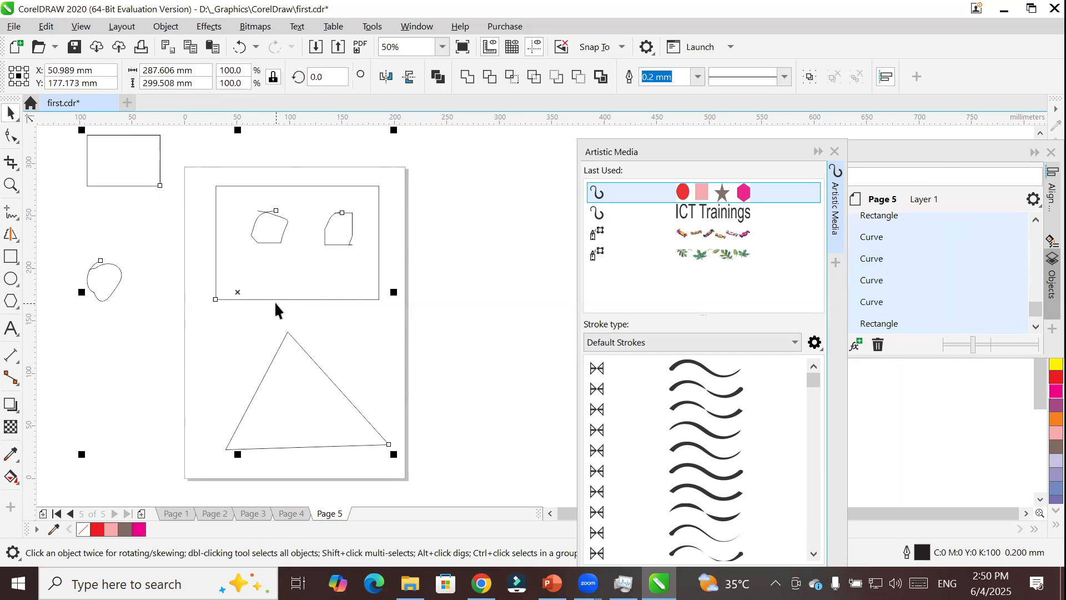
pyautogui.press('Delete')
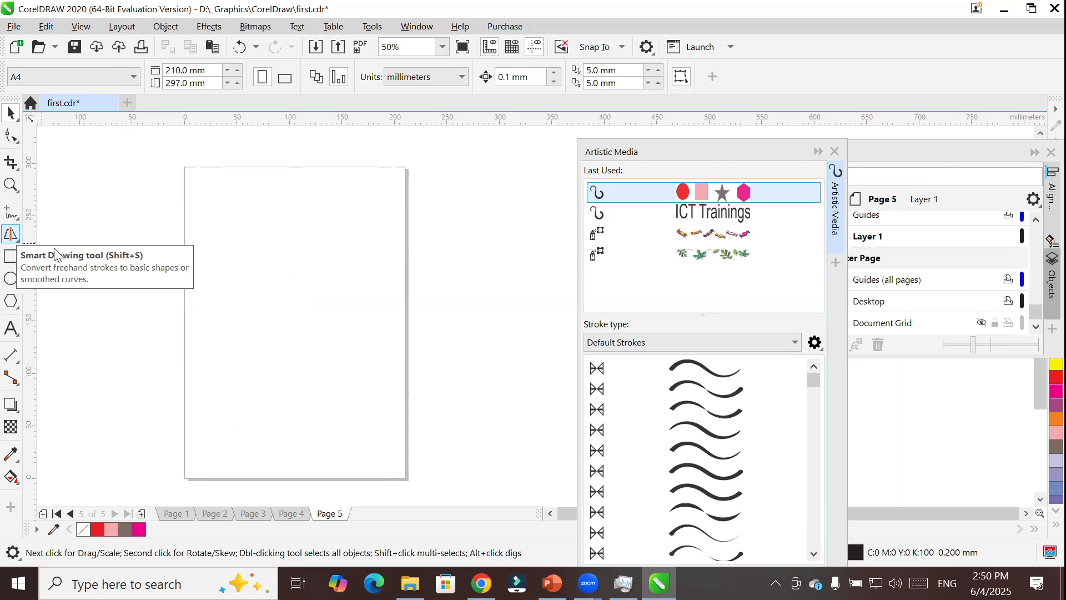
pyautogui.click(12, 236)
pyautogui.moveTo(181, 454)
pyautogui.mouseDown()
pyautogui.moveTo(222, 417)
pyautogui.moveTo(403, 195)
pyautogui.mouseUp()
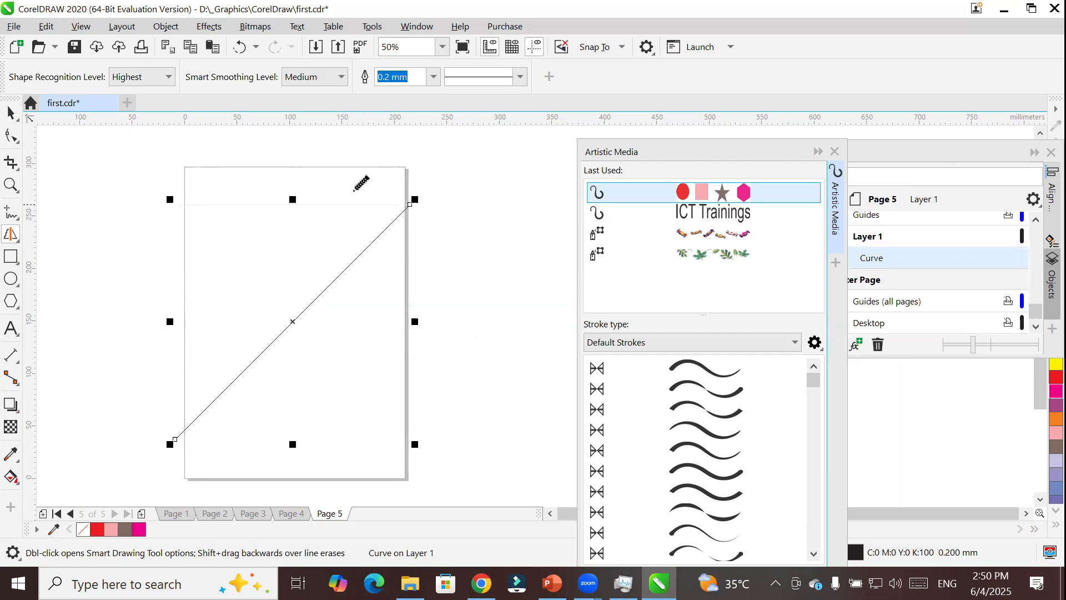
pyautogui.moveTo(364, 154); pyautogui.dragTo(149, 292)
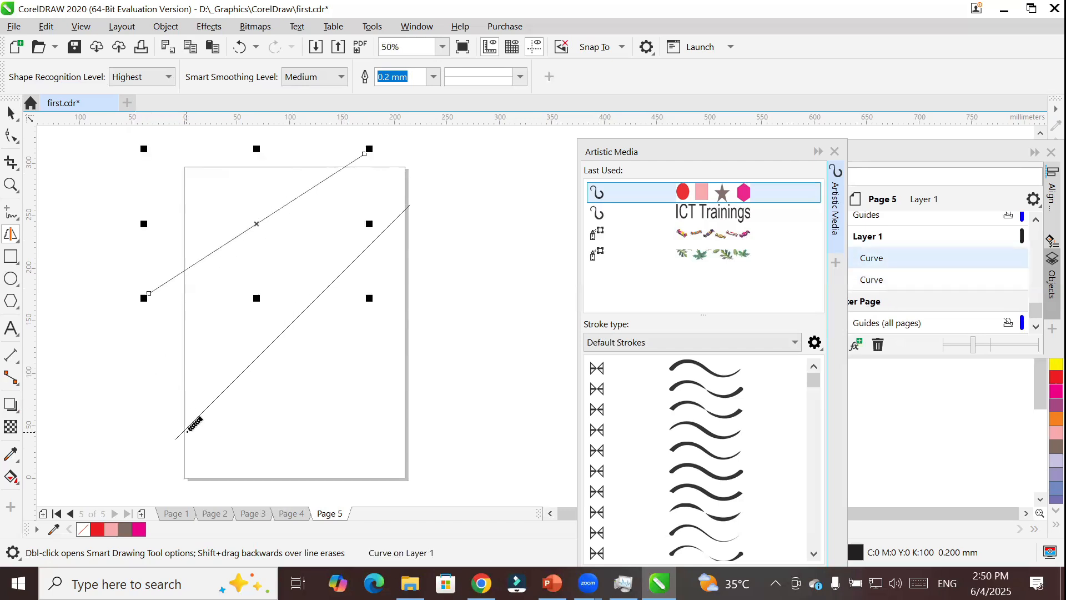
pyautogui.moveTo(186, 185); pyautogui.dragTo(323, 372)
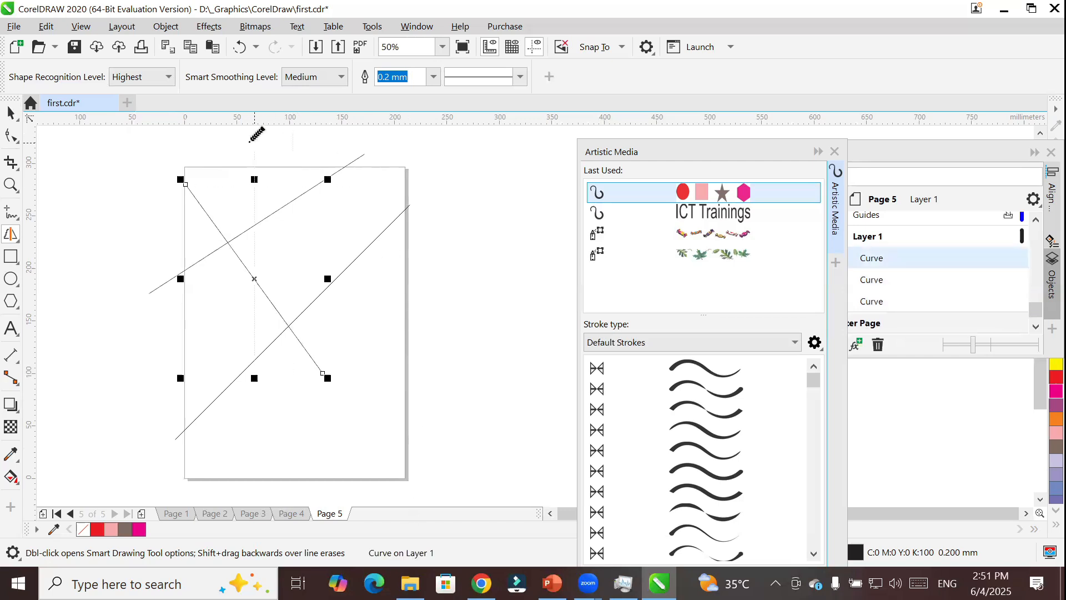
pyautogui.moveTo(255, 143); pyautogui.dragTo(364, 311)
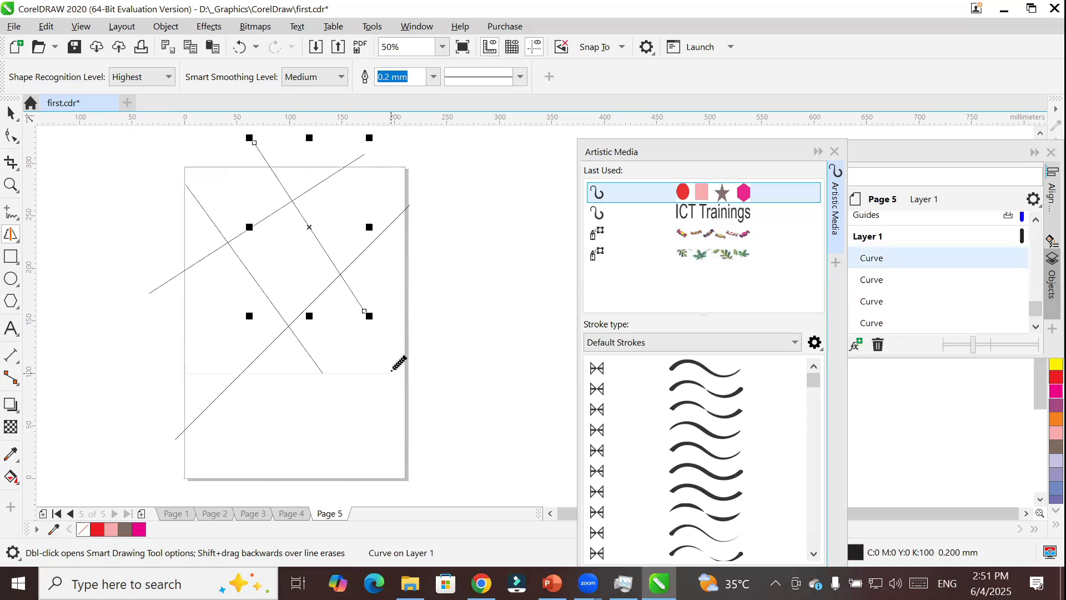
# Set the smart smoothing level to None and sketch three long, nearly straight strokes across the page.
pyautogui.click(330, 78)
pyautogui.click(331, 78)
pyautogui.click(331, 78)
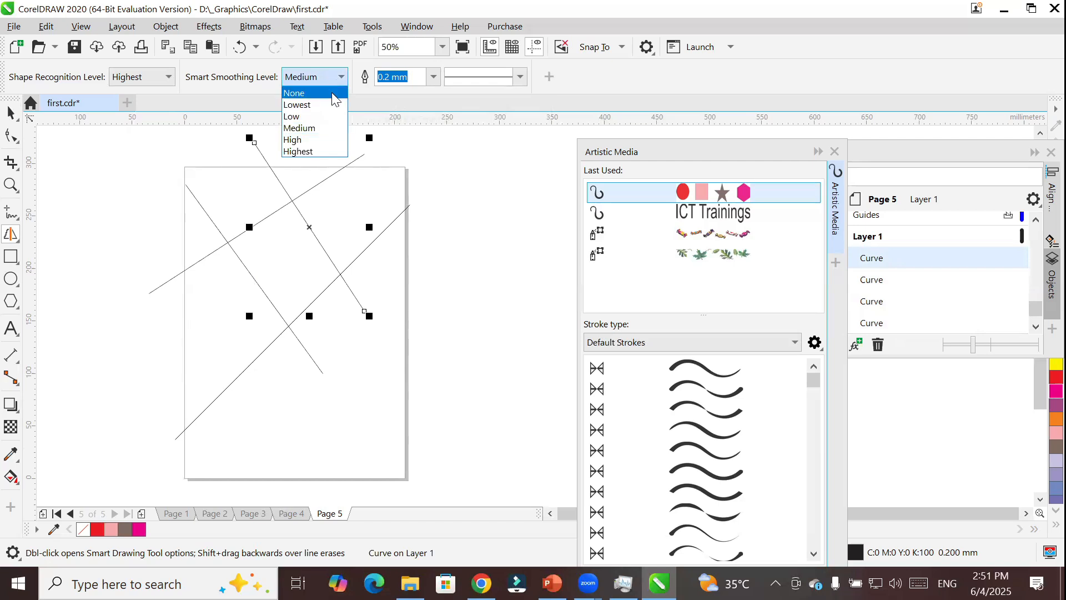
pyautogui.click(333, 99)
pyautogui.moveTo(113, 237)
pyautogui.mouseDown()
pyautogui.moveTo(369, 264)
pyautogui.moveTo(421, 279)
pyautogui.mouseUp()
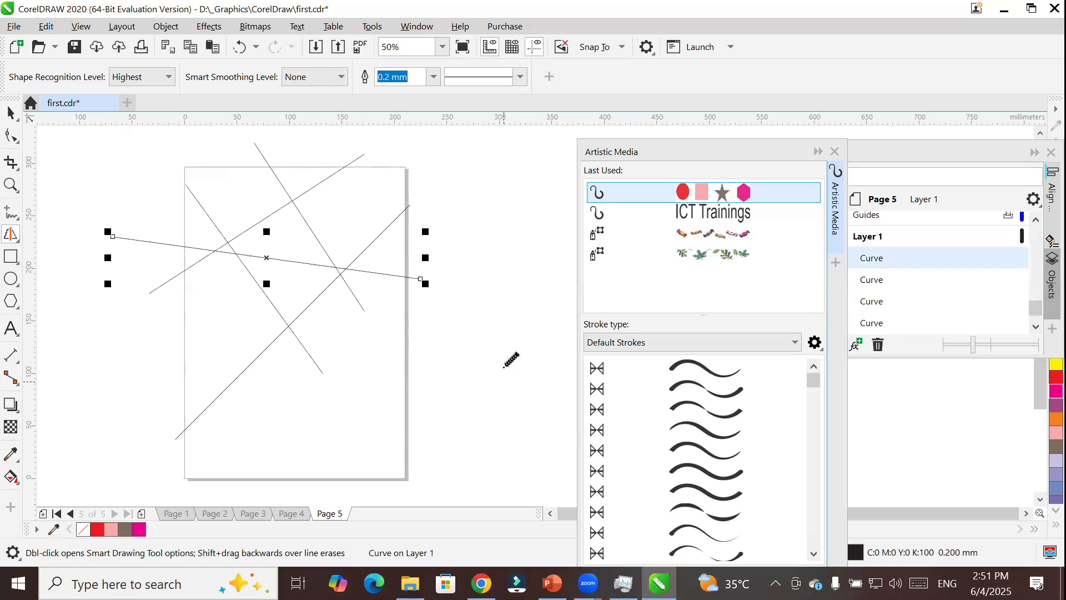
pyautogui.moveTo(505, 362); pyautogui.dragTo(218, 370)
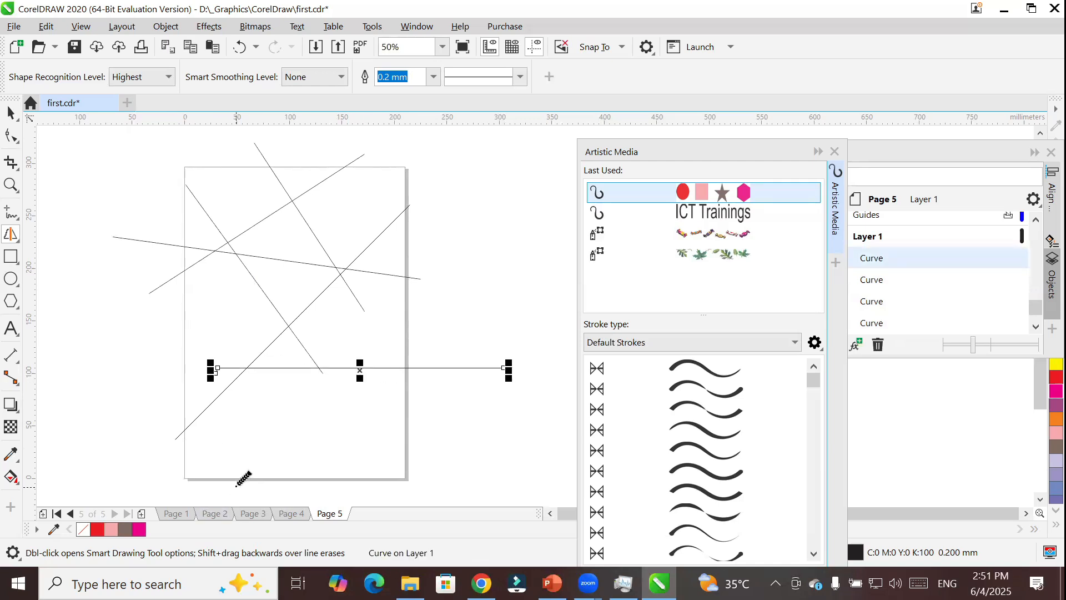
pyautogui.moveTo(125, 348); pyautogui.dragTo(498, 203)
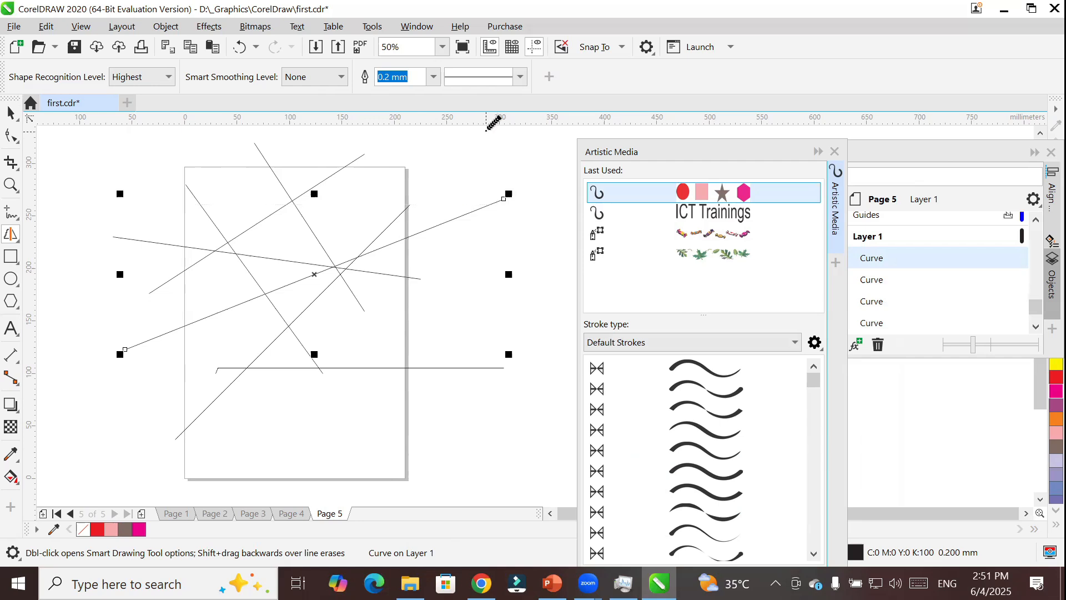
# Set the last diagonal line's outline width to 4.0 mm and sketch several more freehand strokes crossing the page.
pyautogui.click(434, 76)
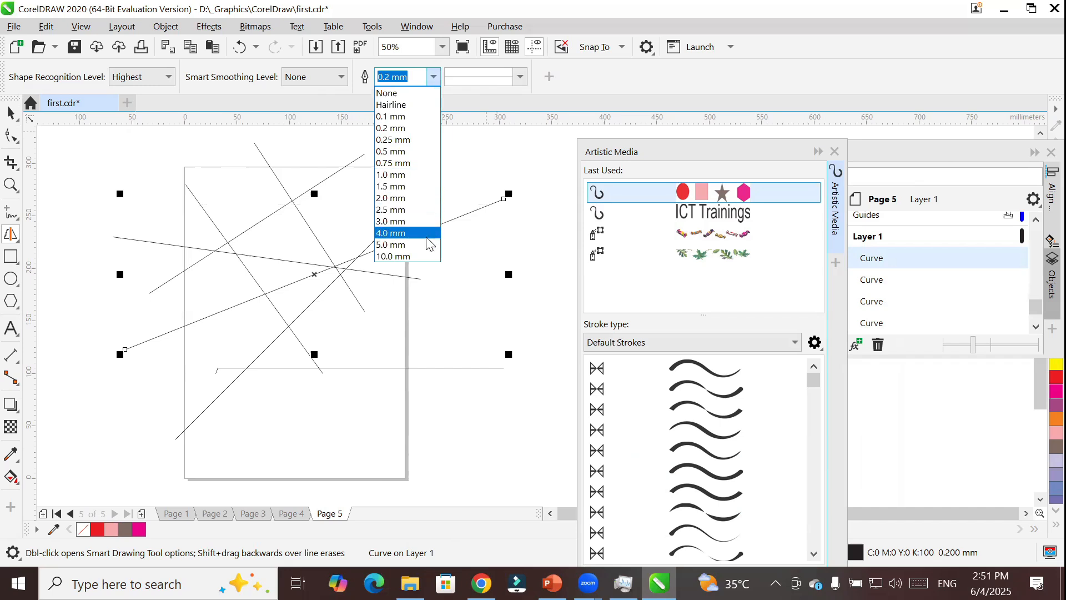
pyautogui.click(405, 230)
pyautogui.moveTo(477, 258)
pyautogui.mouseDown()
pyautogui.moveTo(443, 308)
pyautogui.moveTo(282, 411)
pyautogui.mouseUp()
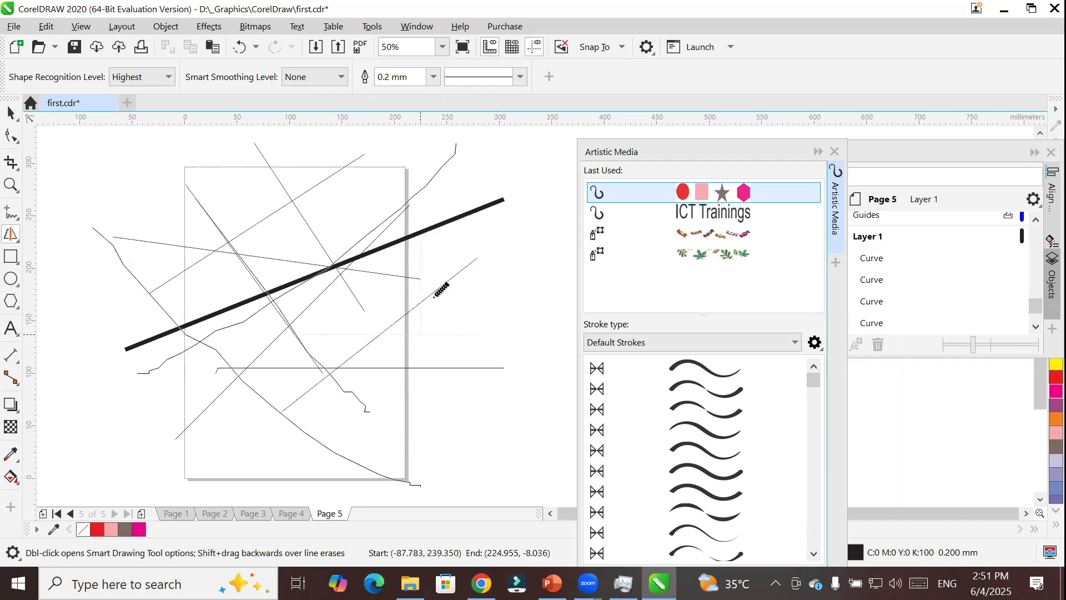
pyautogui.moveTo(442, 280); pyautogui.dragTo(114, 304)
pyautogui.moveTo(175, 197); pyautogui.dragTo(421, 411)
pyautogui.moveTo(492, 300); pyautogui.dragTo(168, 168)
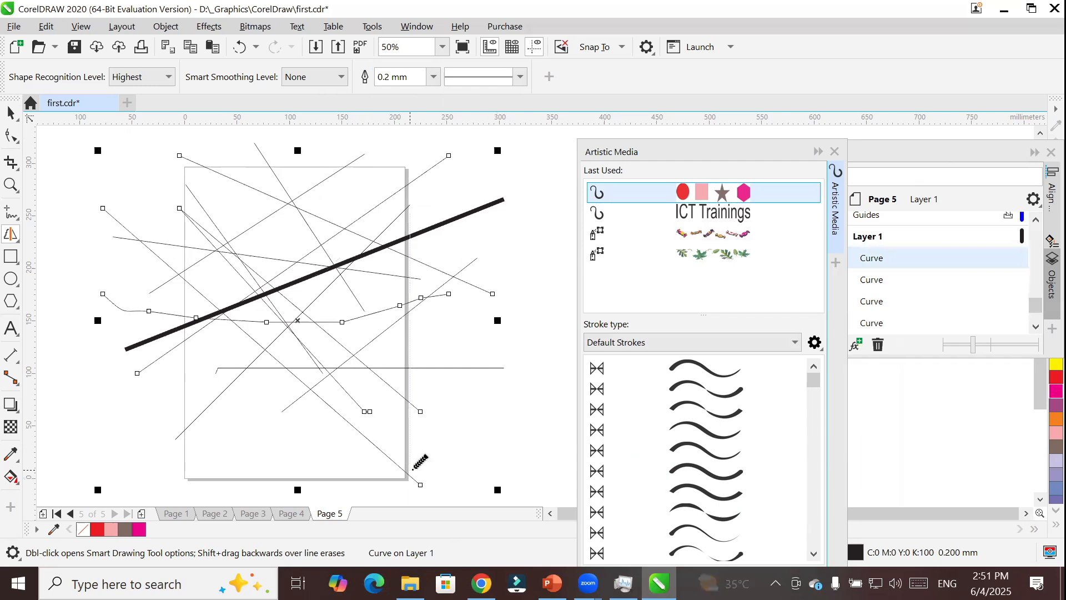
# Clear Page 5 and sketch a tilted square about 135 mm wide, a long irregular oval, and an ellipse with Smart Drawing.
pyautogui.hotkey('ctrl', 'a')
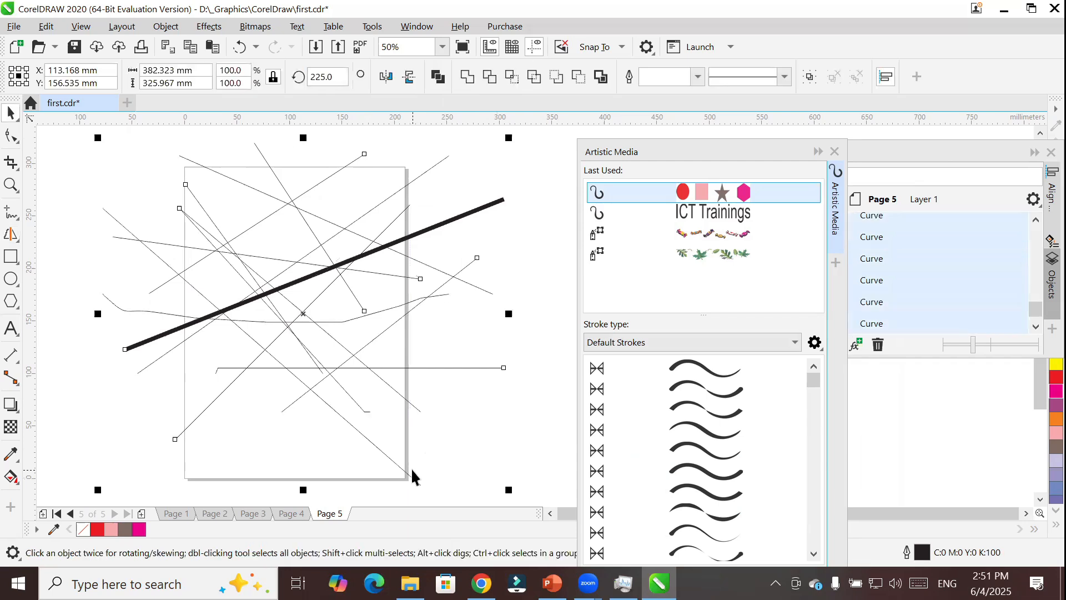
pyautogui.press('Delete')
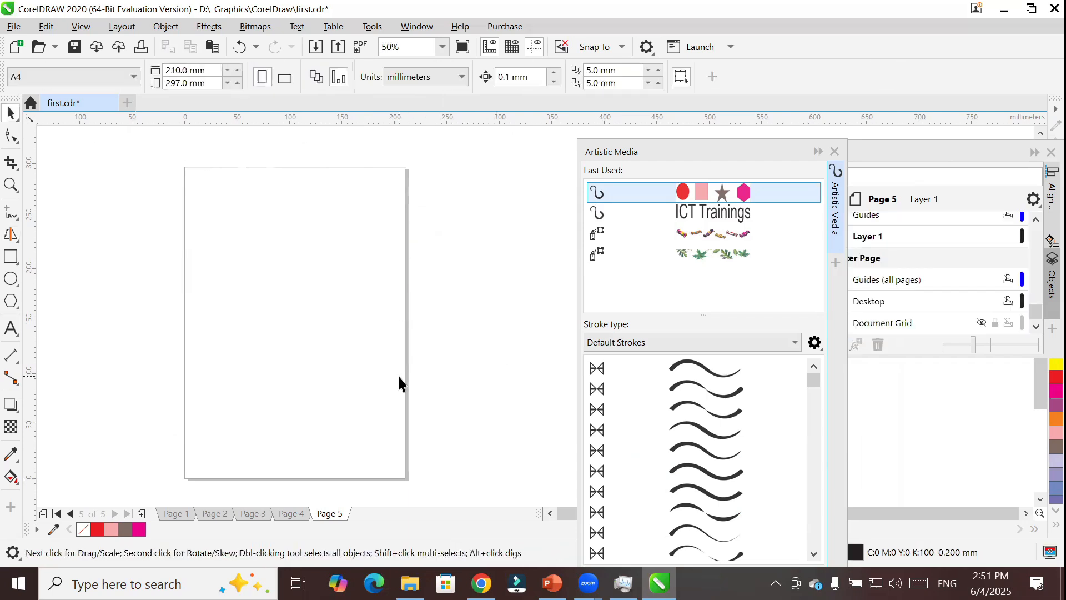
pyautogui.click(10, 234)
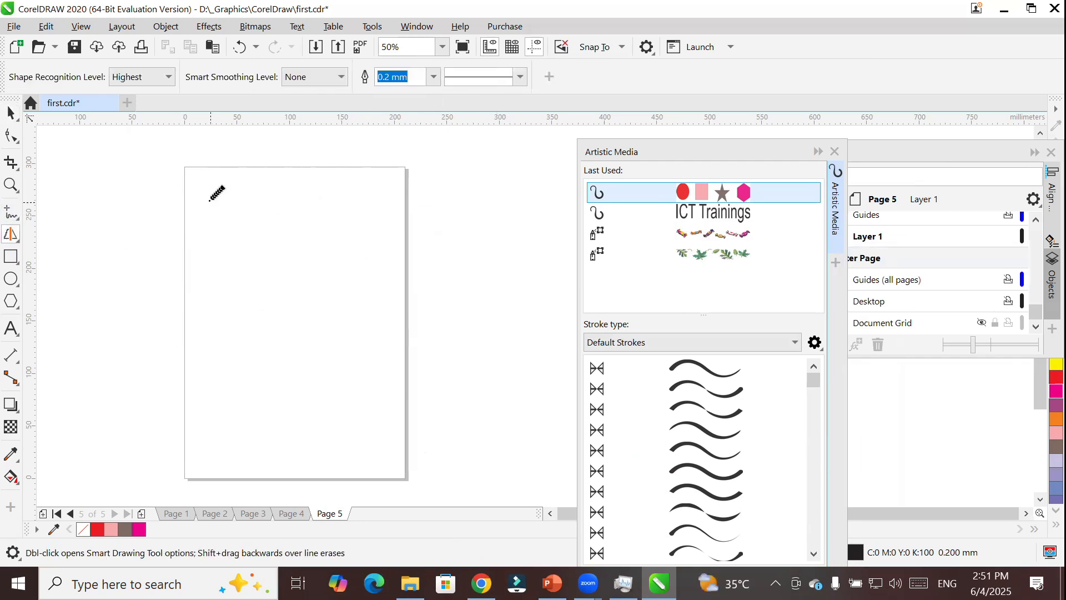
pyautogui.moveTo(231, 232)
pyautogui.mouseDown()
pyautogui.moveTo(242, 328)
pyautogui.moveTo(313, 346)
pyautogui.moveTo(373, 248)
pyautogui.moveTo(373, 224)
pyautogui.moveTo(220, 231)
pyautogui.mouseUp()
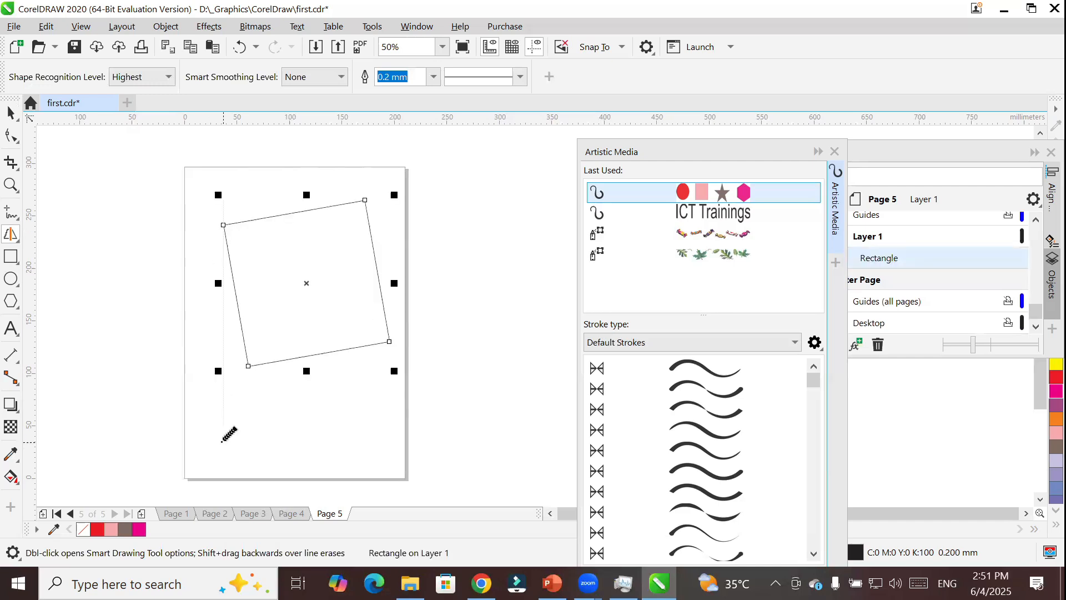
pyautogui.moveTo(160, 351)
pyautogui.mouseDown()
pyautogui.moveTo(301, 297)
pyautogui.moveTo(418, 290)
pyautogui.moveTo(448, 328)
pyautogui.moveTo(413, 376)
pyautogui.moveTo(318, 413)
pyautogui.moveTo(206, 434)
pyautogui.moveTo(121, 428)
pyautogui.moveTo(116, 399)
pyautogui.moveTo(132, 371)
pyautogui.moveTo(199, 331)
pyautogui.mouseUp()
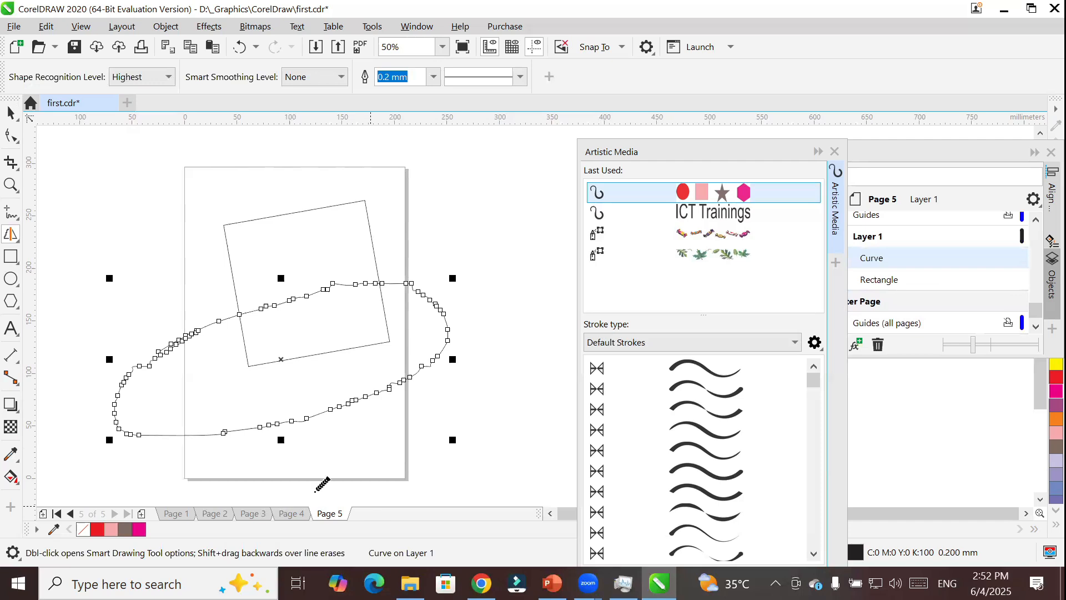
pyautogui.moveTo(98, 209)
pyautogui.mouseDown()
pyautogui.moveTo(224, 152)
pyautogui.moveTo(337, 164)
pyautogui.moveTo(341, 224)
pyautogui.moveTo(202, 281)
pyautogui.moveTo(128, 264)
pyautogui.moveTo(115, 199)
pyautogui.mouseUp()
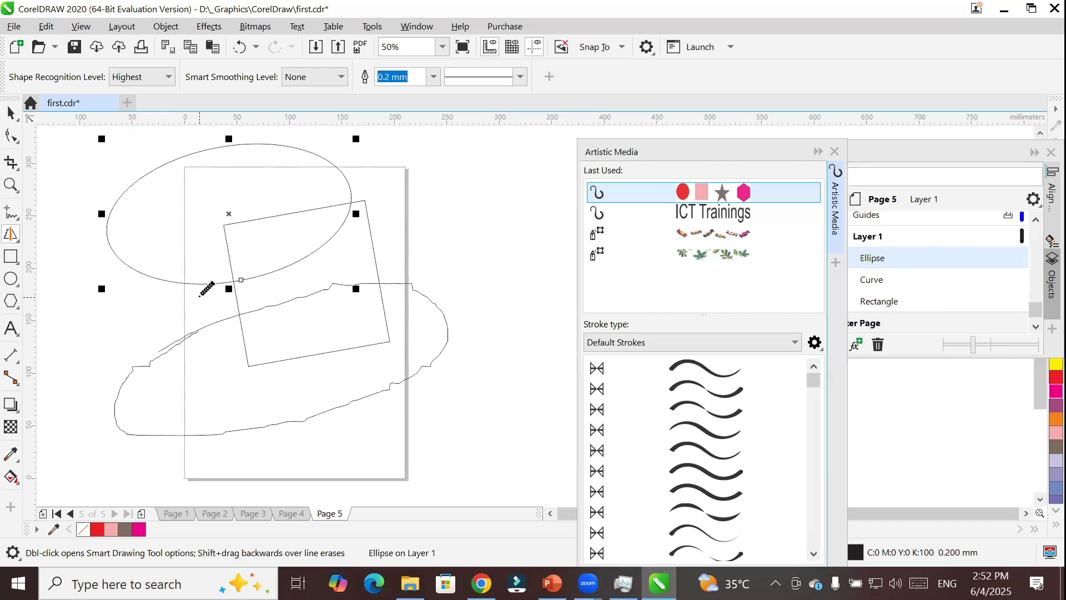
# Sketch a triangle, two freehand stars and a tilted square about 73 mm wide around the existing shapes.
pyautogui.moveTo(468, 157)
pyautogui.mouseDown()
pyautogui.moveTo(433, 221)
pyautogui.moveTo(448, 232)
pyautogui.moveTo(489, 175)
pyautogui.moveTo(468, 157)
pyautogui.mouseUp()
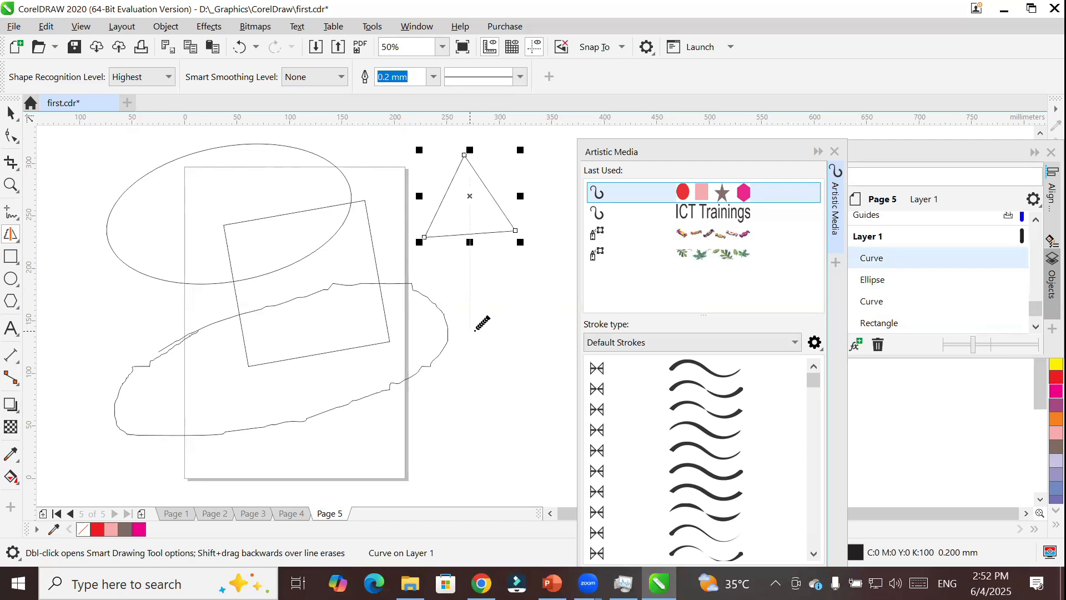
pyautogui.moveTo(470, 327)
pyautogui.mouseDown()
pyautogui.moveTo(489, 284)
pyautogui.moveTo(511, 330)
pyautogui.moveTo(568, 339)
pyautogui.moveTo(525, 349)
pyautogui.moveTo(528, 393)
pyautogui.moveTo(496, 355)
pyautogui.moveTo(479, 392)
pyautogui.moveTo(463, 351)
pyautogui.moveTo(405, 342)
pyautogui.moveTo(481, 329)
pyautogui.mouseUp()
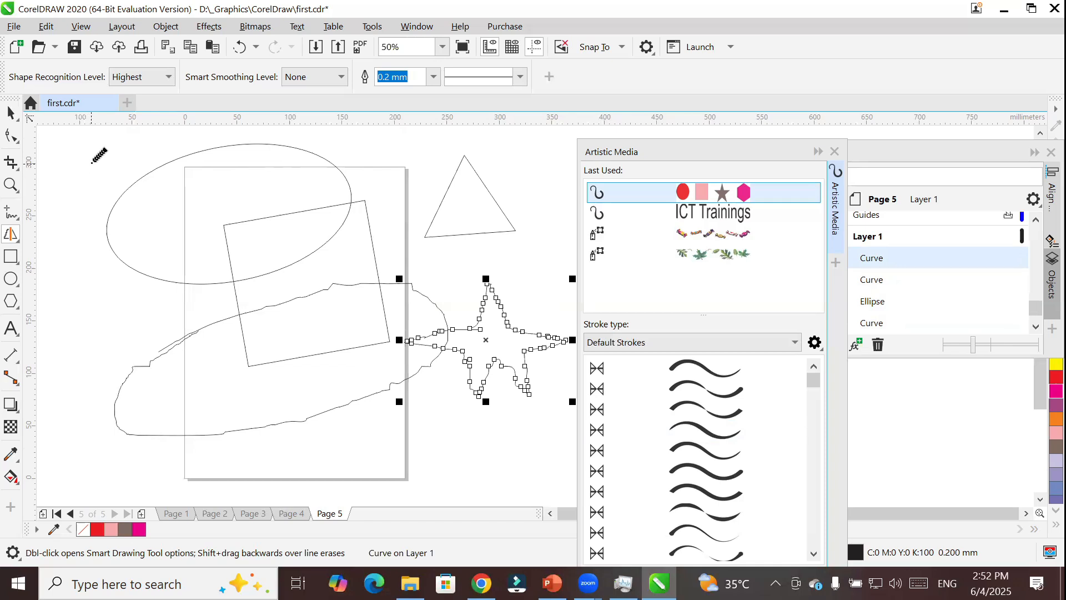
pyautogui.moveTo(92, 164)
pyautogui.mouseDown()
pyautogui.moveTo(99, 201)
pyautogui.moveTo(103, 165)
pyautogui.moveTo(128, 189)
pyautogui.moveTo(126, 162)
pyautogui.moveTo(161, 156)
pyautogui.moveTo(134, 147)
pyautogui.moveTo(120, 123)
pyautogui.moveTo(114, 178)
pyautogui.moveTo(95, 151)
pyautogui.moveTo(94, 194)
pyautogui.moveTo(65, 205)
pyautogui.moveTo(101, 221)
pyautogui.mouseUp()
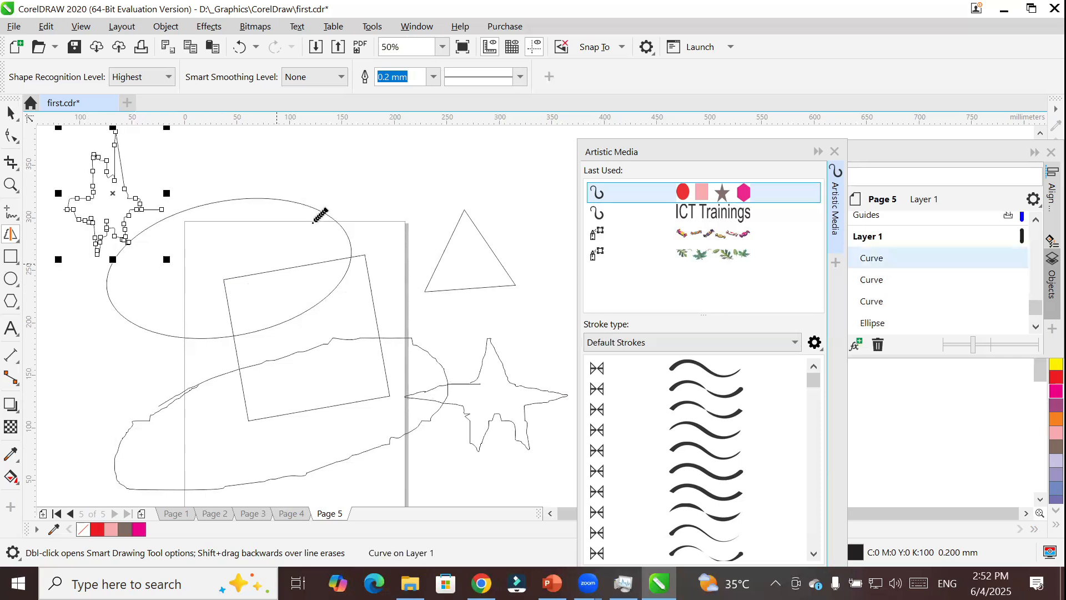
pyautogui.moveTo(367, 160)
pyautogui.mouseDown()
pyautogui.moveTo(368, 220)
pyautogui.moveTo(439, 204)
pyautogui.moveTo(418, 145)
pyautogui.moveTo(342, 169)
pyautogui.mouseUp()
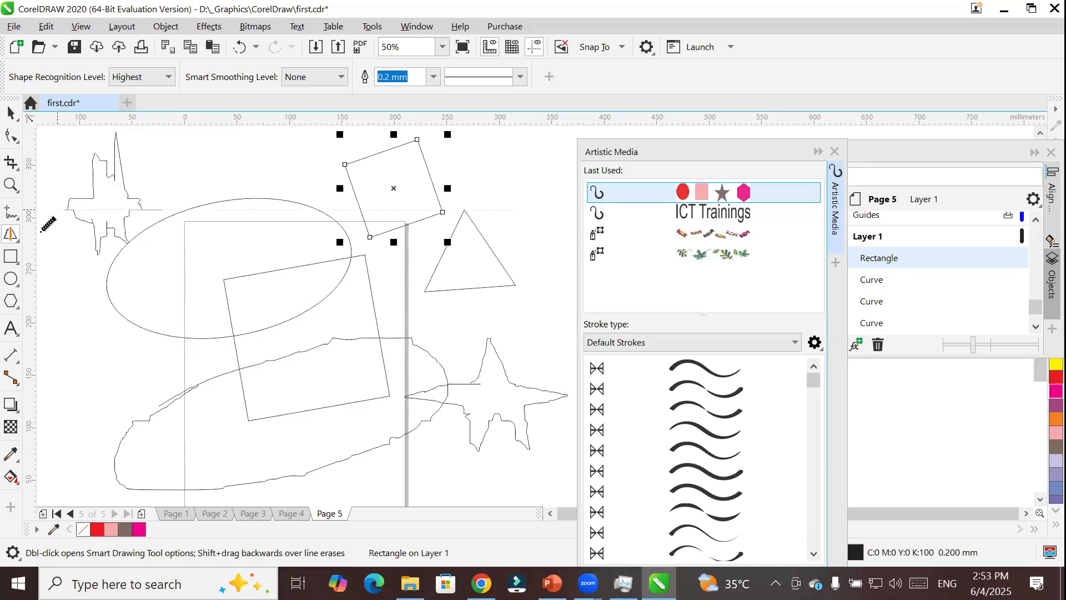
# Delete all the Smart Drawing shapes on and around Page 5.
pyautogui.click(7, 235)
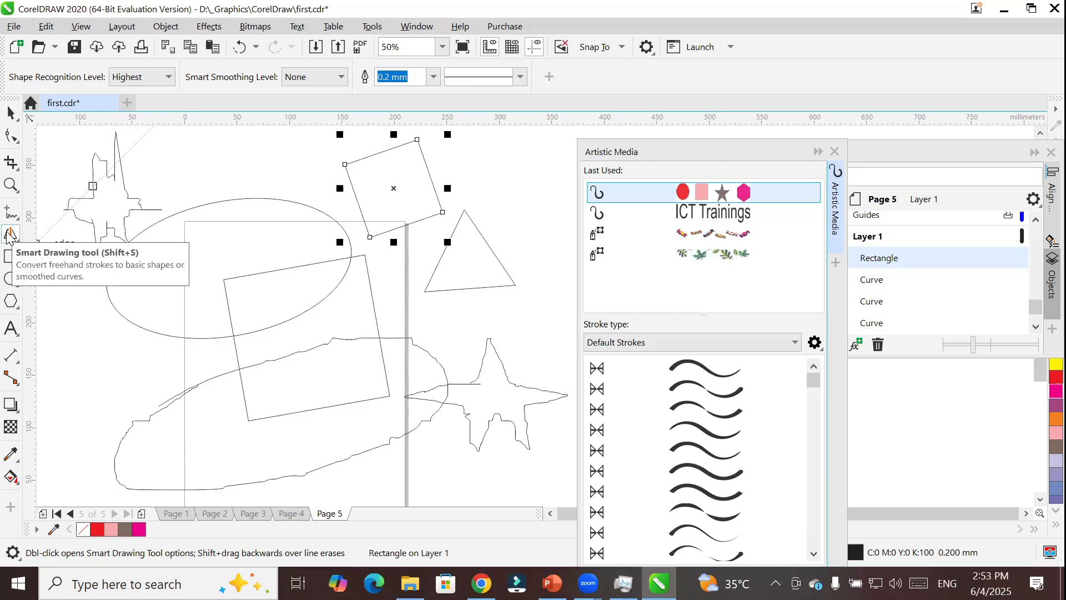
pyautogui.hotkey('ctrl', 'a')
pyautogui.press('Delete')
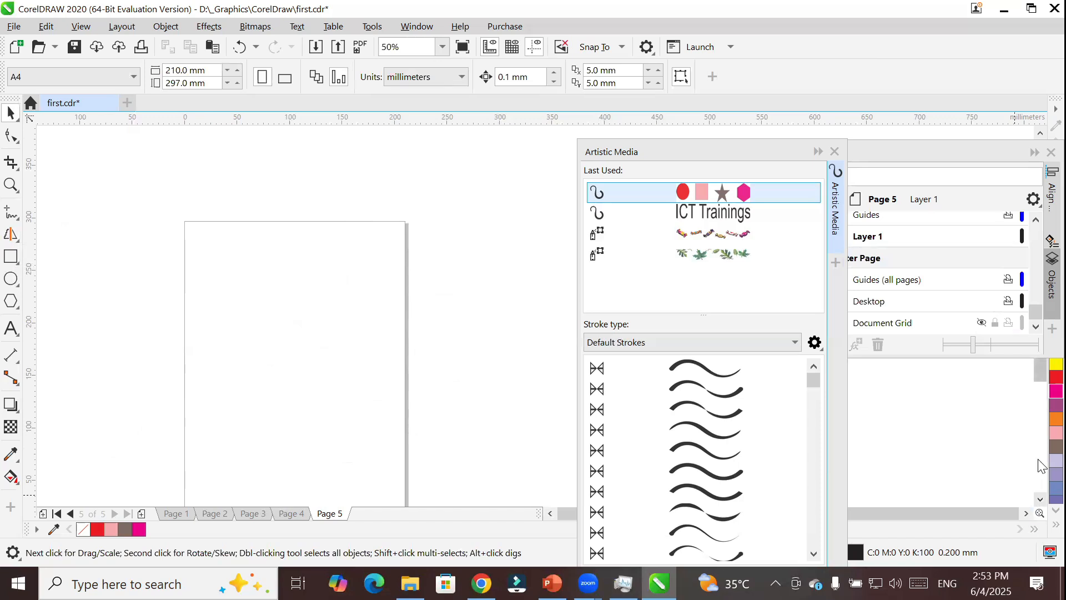
# Bring the Objects docker in front of the Artistic Media docker and activate the LiveSketch tool.
pyautogui.doubleClick(964, 154)
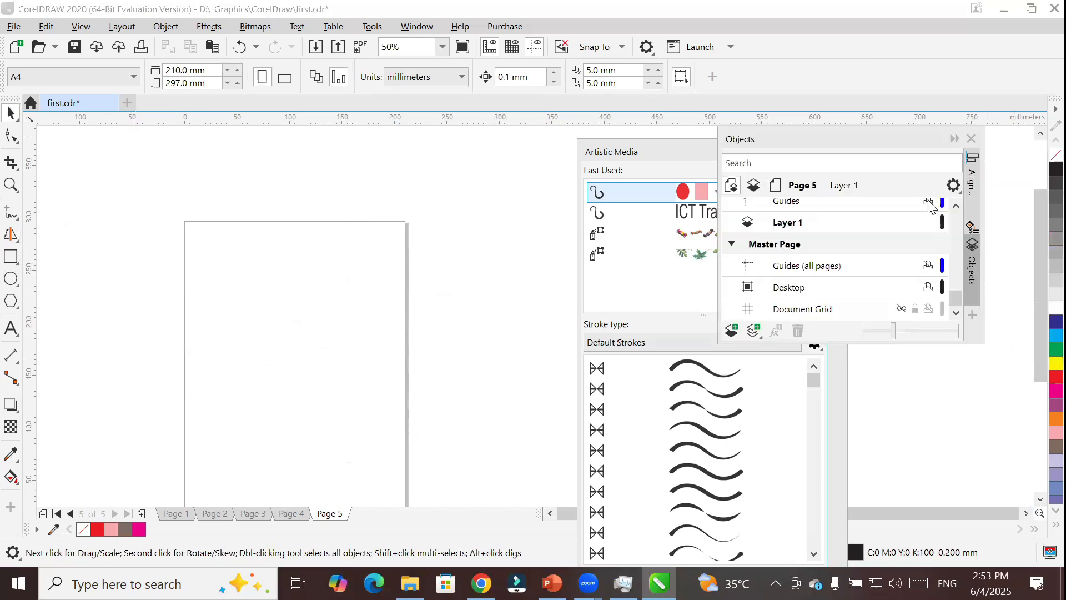
pyautogui.click(1039, 500)
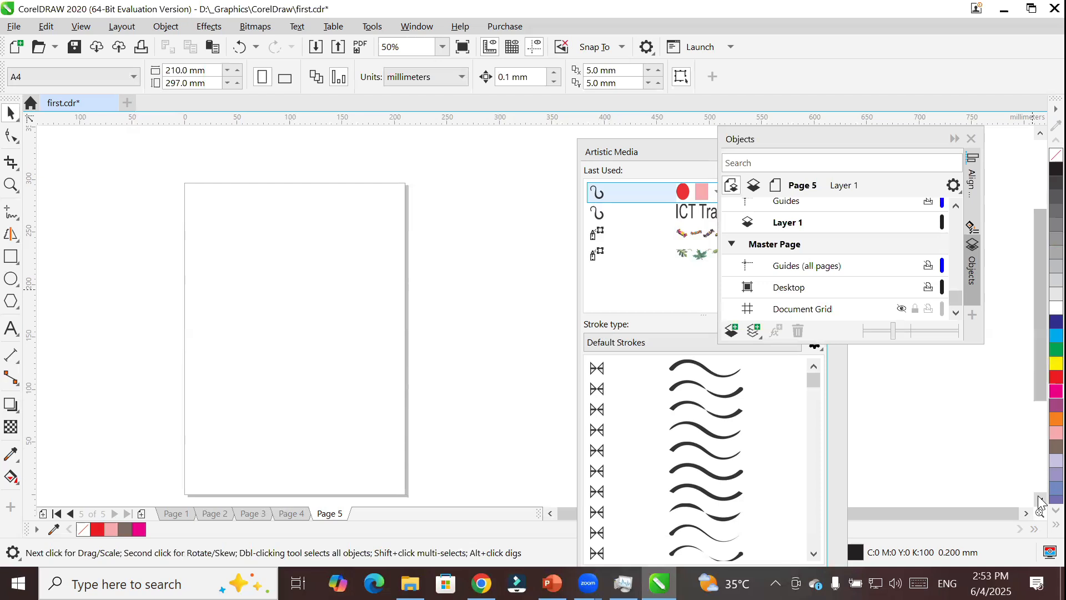
pyautogui.click(19, 231)
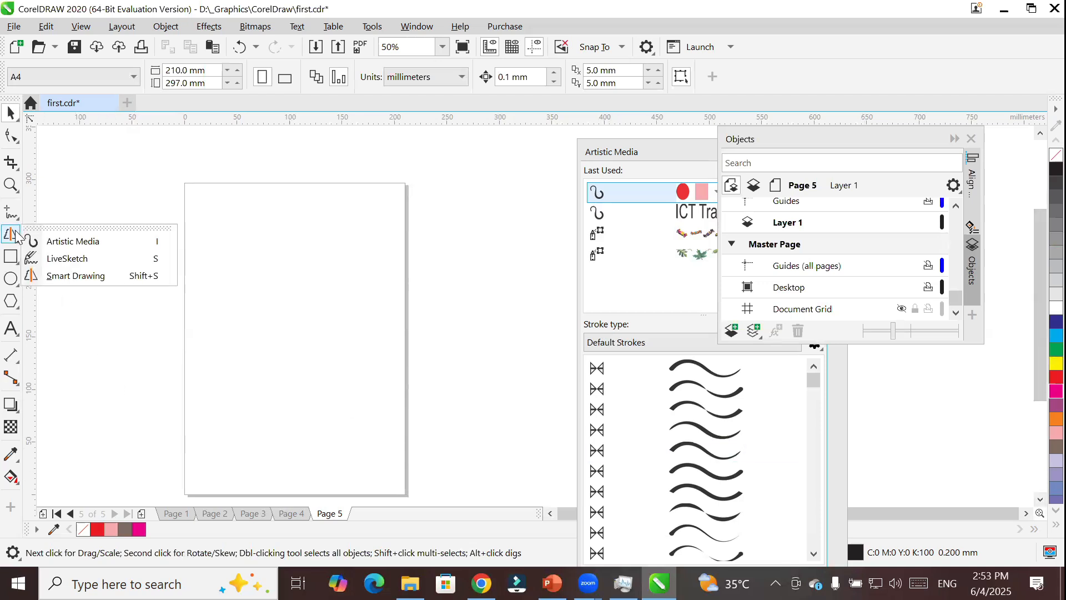
pyautogui.click(71, 261)
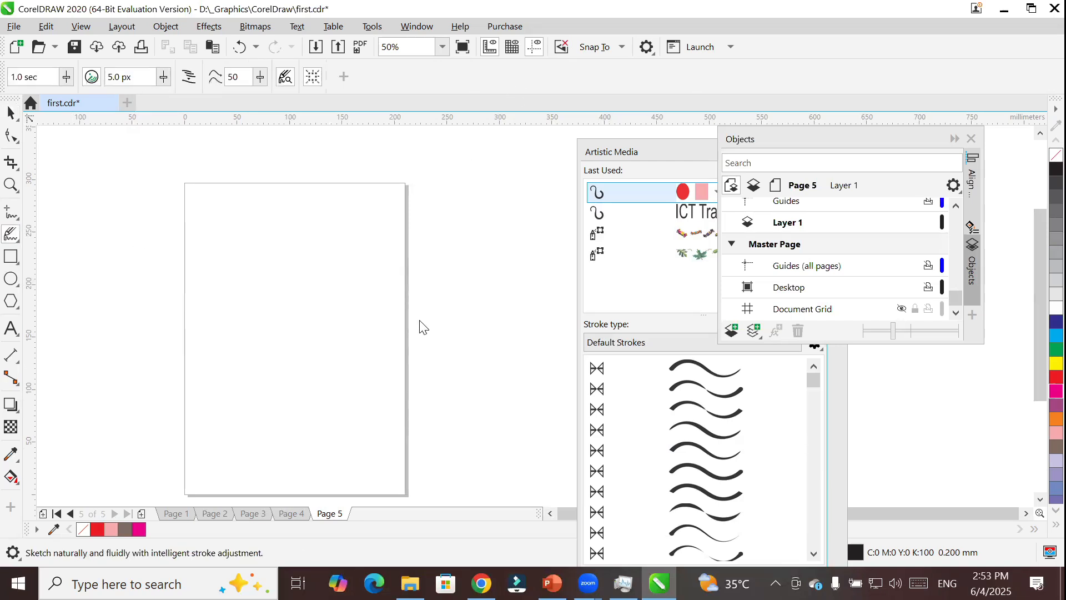
# Sketch a single trial curve across the upper half of Page 5 with LiveSketch, and undo it.
pyautogui.click(67, 79)
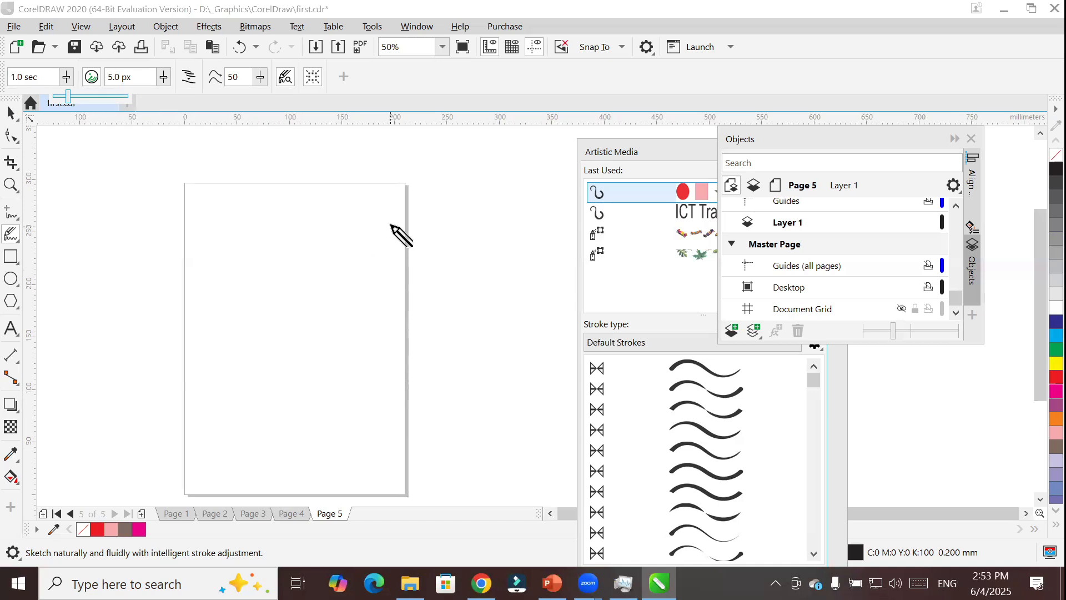
pyautogui.moveTo(372, 208)
pyautogui.mouseDown()
pyautogui.moveTo(362, 228)
pyautogui.moveTo(251, 310)
pyautogui.mouseUp()
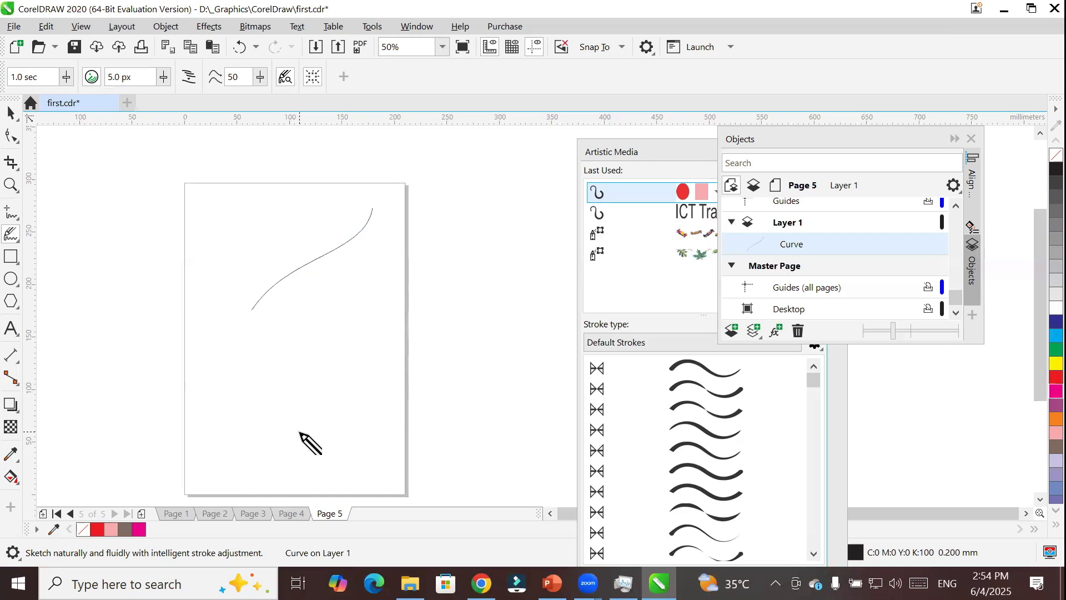
pyautogui.hotkey('ctrl', 'z')
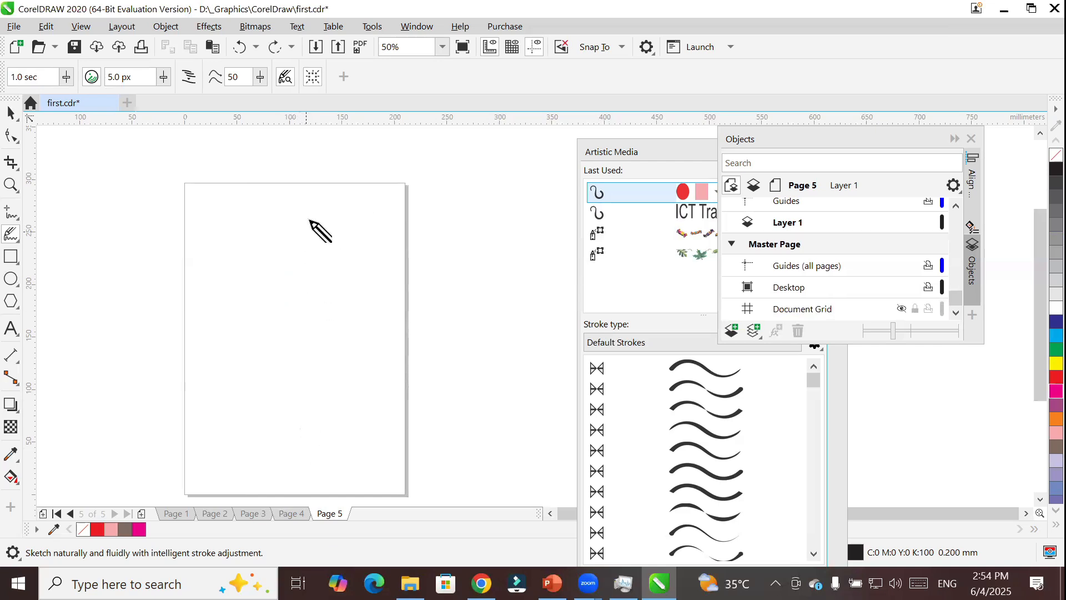
# Sketch a closed slanted outline about 405 mm wide over Page 5, fill it black and then red, and delete it.
pyautogui.moveTo(348, 201)
pyautogui.mouseDown()
pyautogui.moveTo(234, 306)
pyautogui.moveTo(125, 437)
pyautogui.moveTo(188, 452)
pyautogui.moveTo(345, 453)
pyautogui.moveTo(454, 402)
pyautogui.moveTo(523, 299)
pyautogui.moveTo(563, 171)
pyautogui.moveTo(483, 157)
pyautogui.moveTo(369, 179)
pyautogui.moveTo(350, 210)
pyautogui.mouseUp()
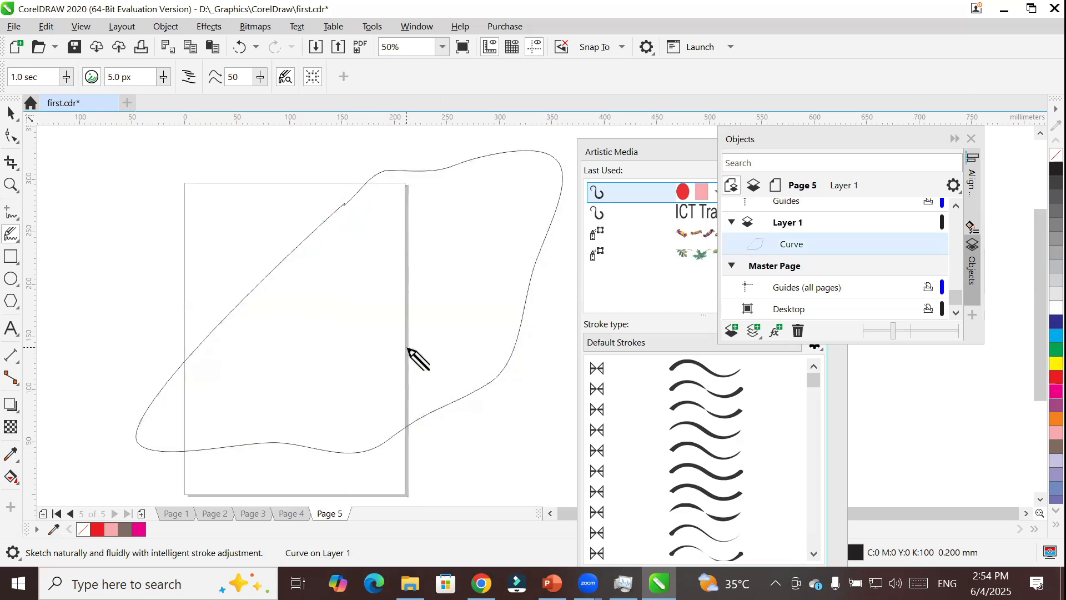
pyautogui.click(1056, 170)
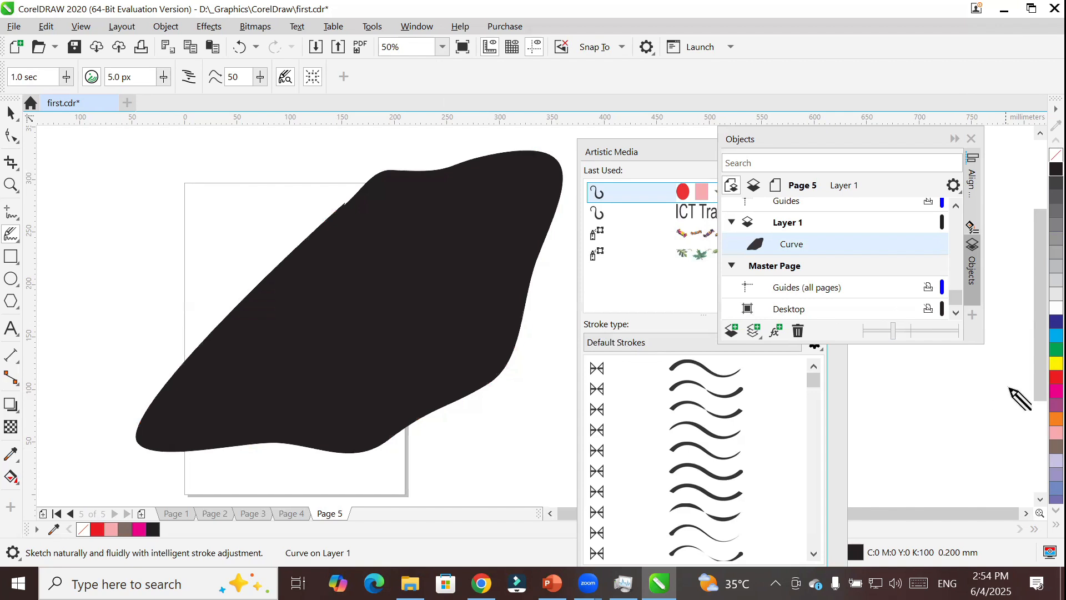
pyautogui.click(1038, 379)
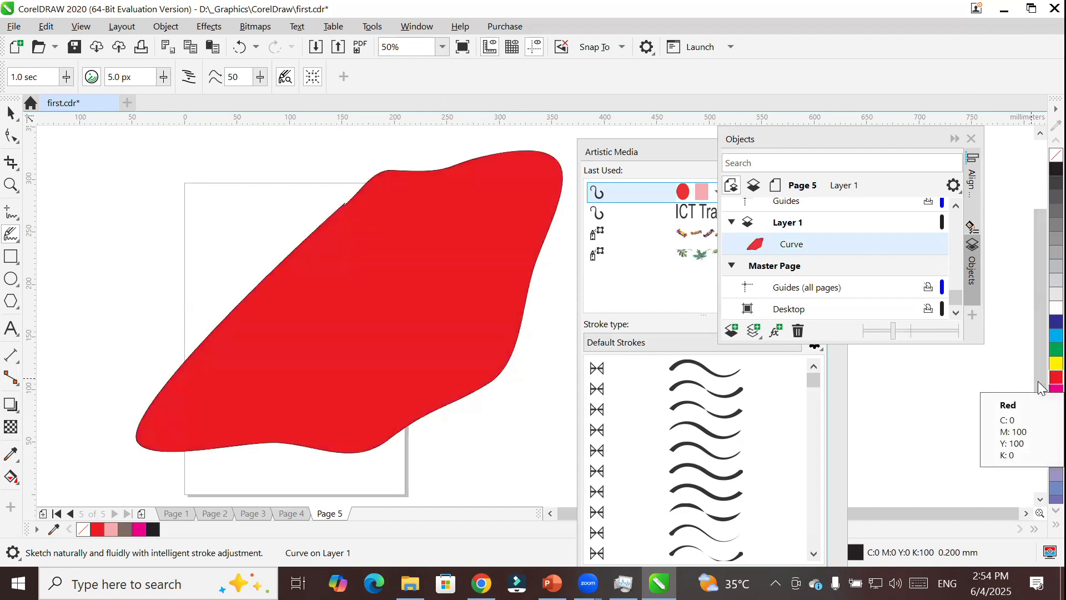
pyautogui.press('Delete')
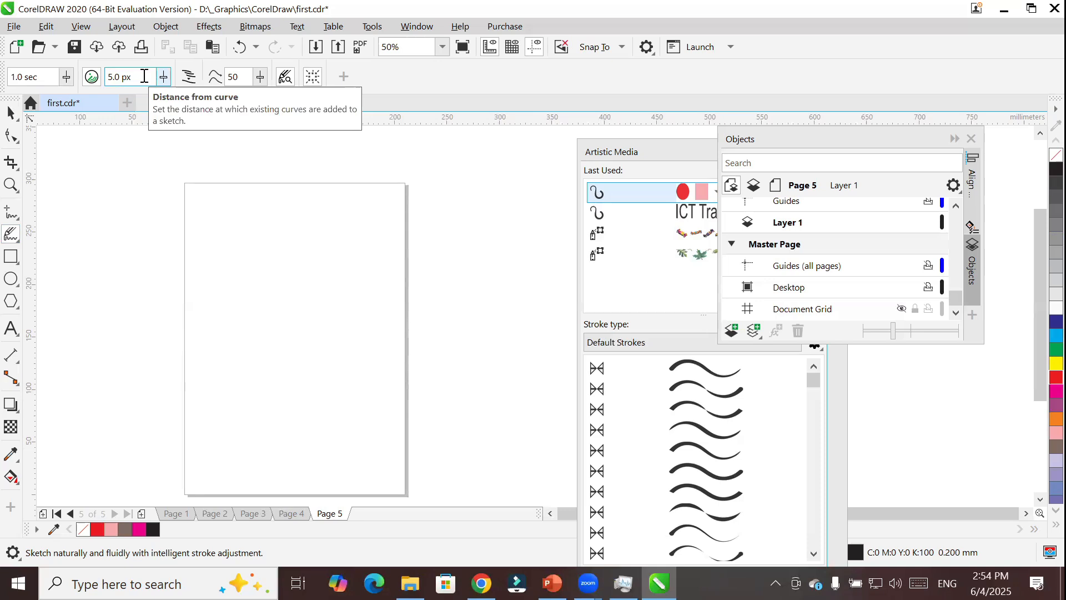
# Sketch two separate open curves on Page 5 with LiveSketch, delete them, and sketch a similar pair again.
pyautogui.moveTo(350, 187)
pyautogui.mouseDown()
pyautogui.moveTo(317, 227)
pyautogui.moveTo(218, 282)
pyautogui.moveTo(237, 343)
pyautogui.moveTo(349, 427)
pyautogui.mouseUp()
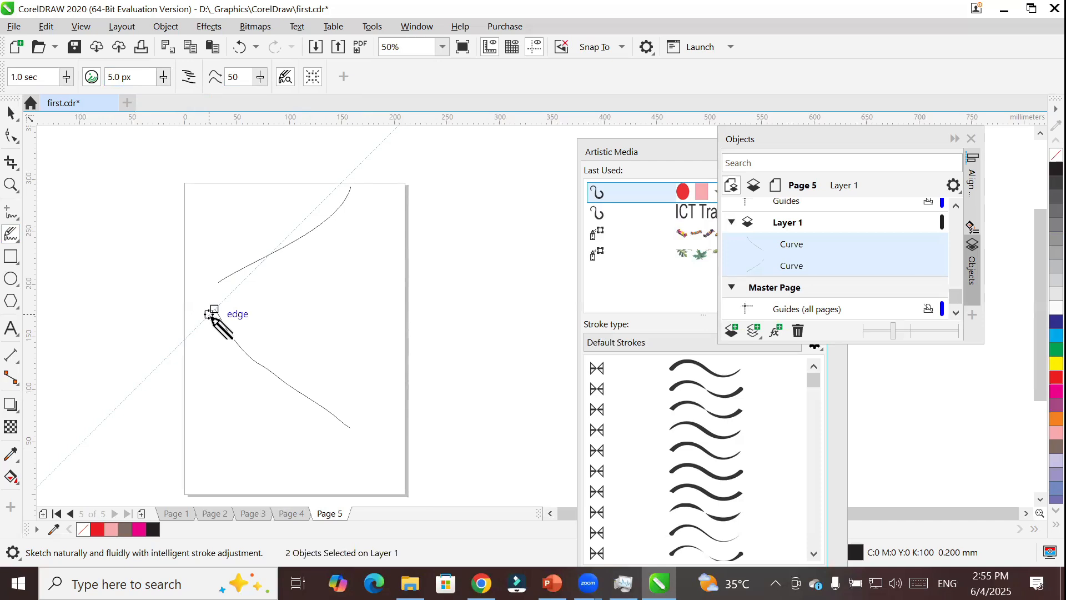
pyautogui.press('space')
pyautogui.press('Delete')
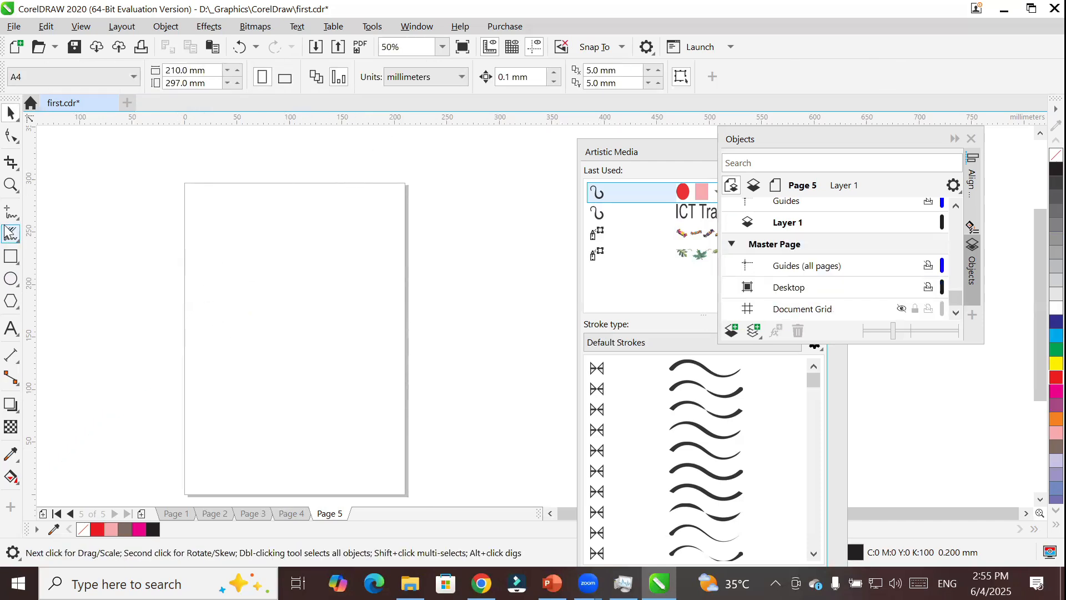
pyautogui.press('space')
pyautogui.moveTo(376, 193)
pyautogui.mouseDown()
pyautogui.moveTo(343, 229)
pyautogui.moveTo(232, 285)
pyautogui.moveTo(320, 419)
pyautogui.mouseUp()
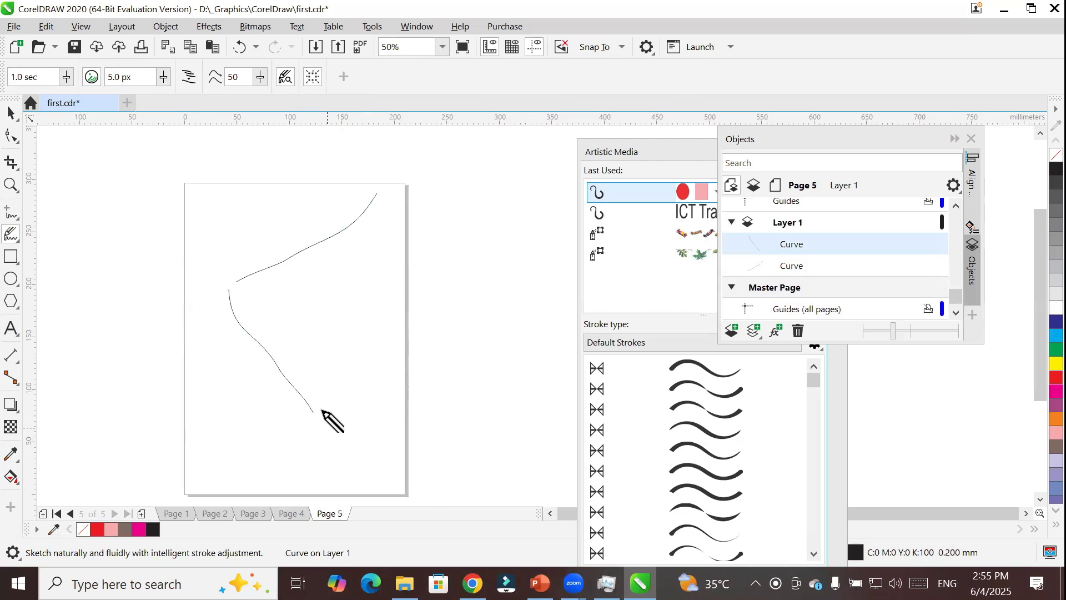
# Sketch a closed wavy outline about 400 mm wide around the two open curves, fill it red, and delete it.
pyautogui.moveTo(262, 172)
pyautogui.mouseDown()
pyautogui.moveTo(124, 271)
pyautogui.moveTo(136, 336)
pyautogui.moveTo(123, 386)
pyautogui.moveTo(204, 456)
pyautogui.moveTo(357, 486)
pyautogui.moveTo(486, 409)
pyautogui.moveTo(510, 381)
pyautogui.moveTo(538, 215)
pyautogui.moveTo(504, 177)
pyautogui.moveTo(452, 148)
pyautogui.moveTo(388, 155)
pyautogui.moveTo(307, 141)
pyautogui.moveTo(289, 151)
pyautogui.moveTo(286, 183)
pyautogui.moveTo(290, 152)
pyautogui.moveTo(267, 178)
pyautogui.mouseUp()
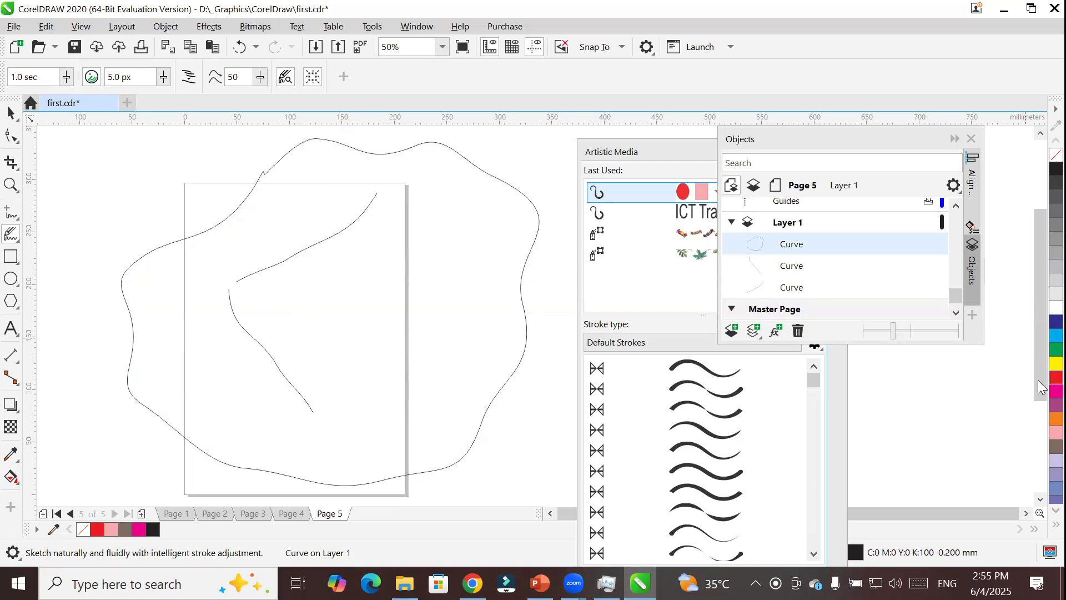
pyautogui.click(1054, 378)
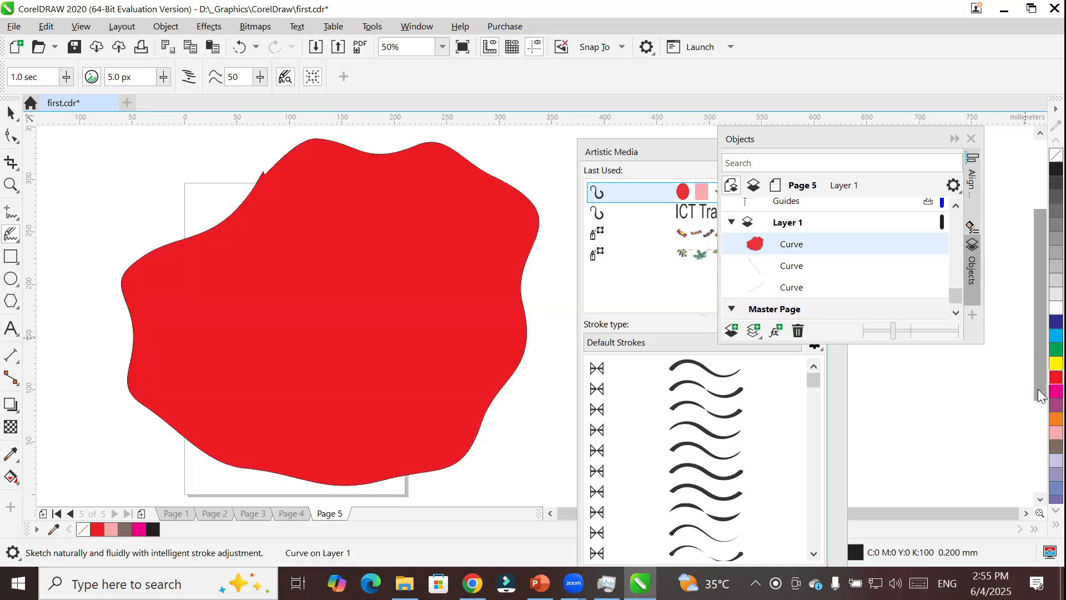
pyautogui.press('Delete')
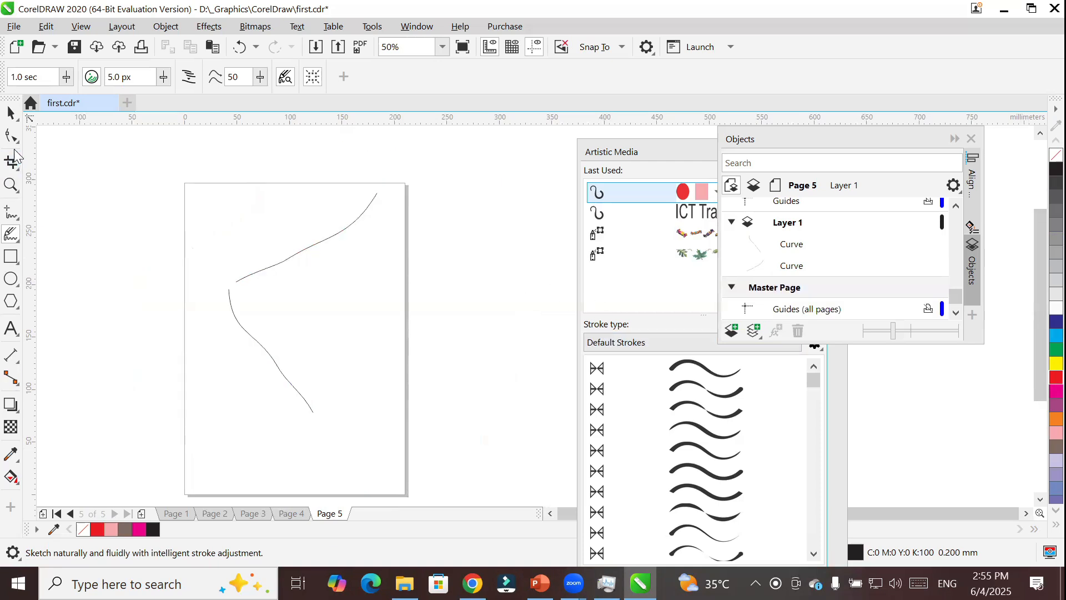
# Delete the two remaining open curves on Page 5.
pyautogui.click(20, 122)
pyautogui.click(182, 168)
pyautogui.click(11, 114)
pyautogui.moveTo(182, 161); pyautogui.dragTo(439, 469)
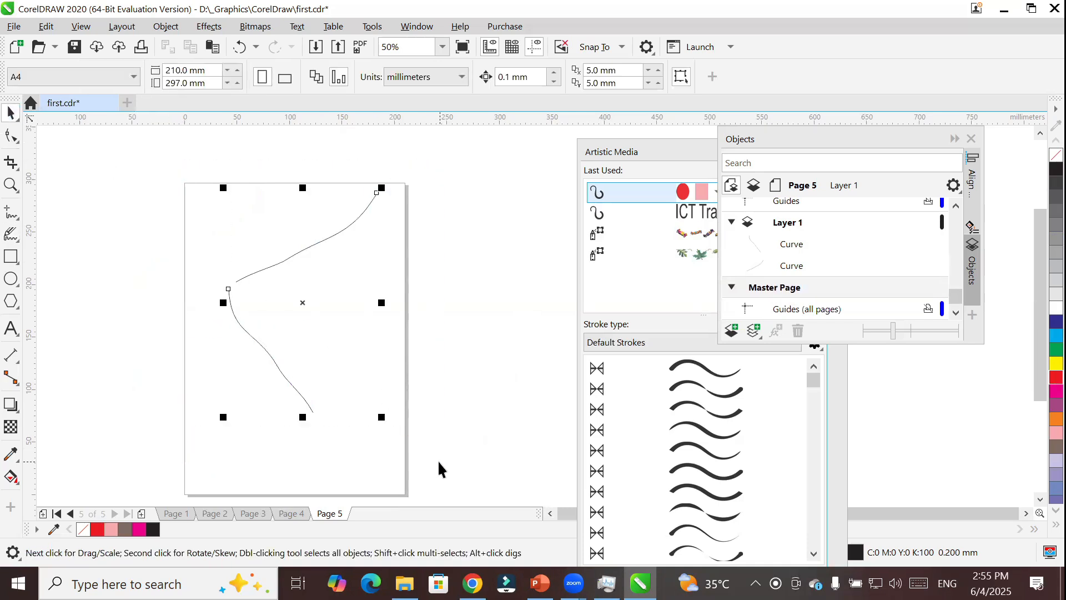
pyautogui.press('Delete')
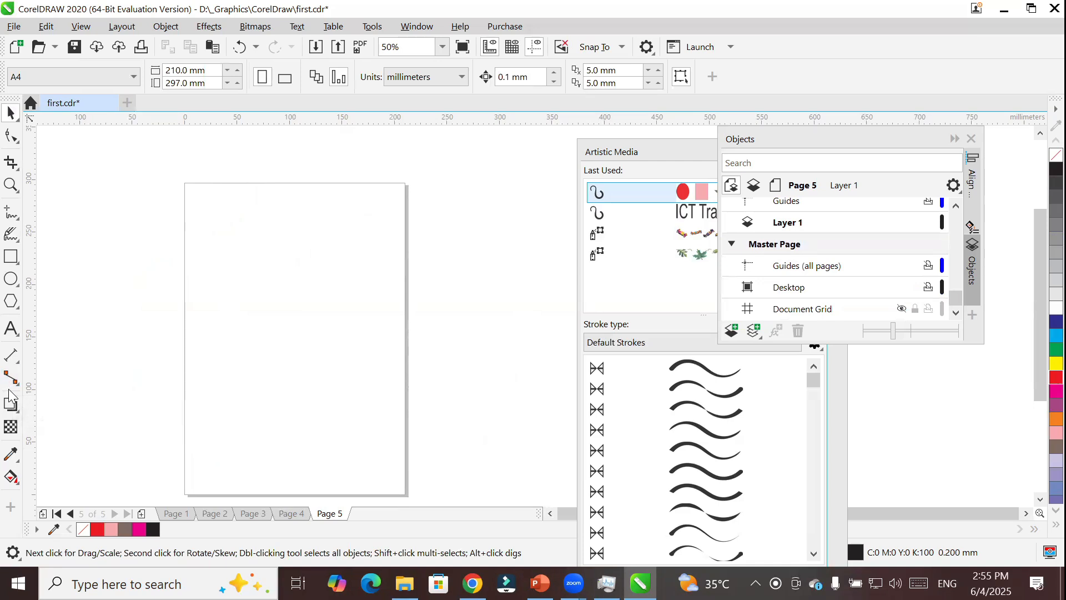
# Turn on Create single curve for LiveSketch, sketch a winding outline about 418 mm wide around Page 5, and delete its curves.
pyautogui.click(12, 236)
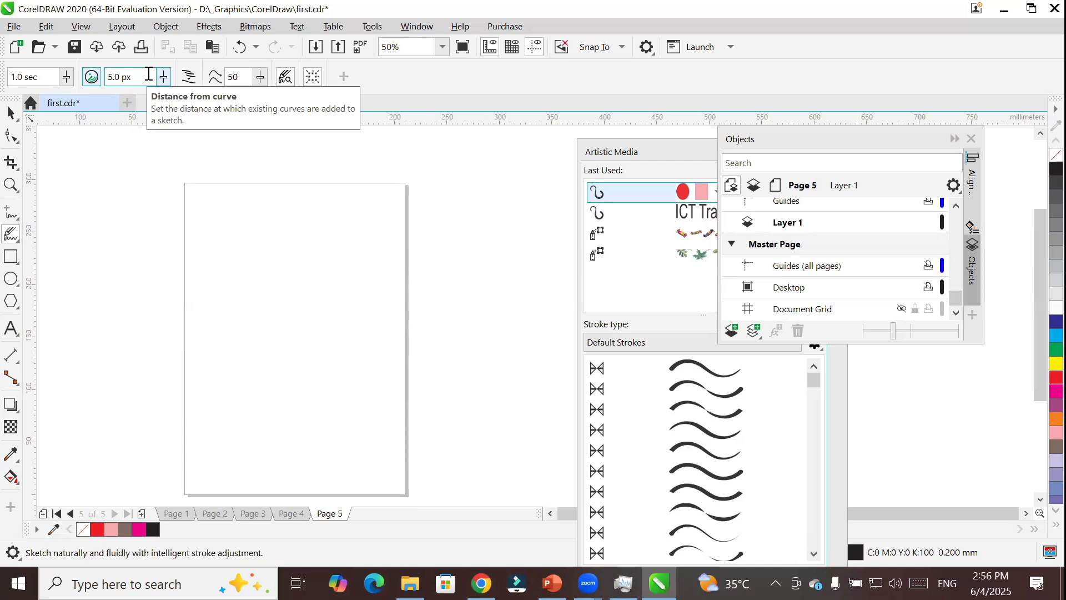
pyautogui.click(189, 76)
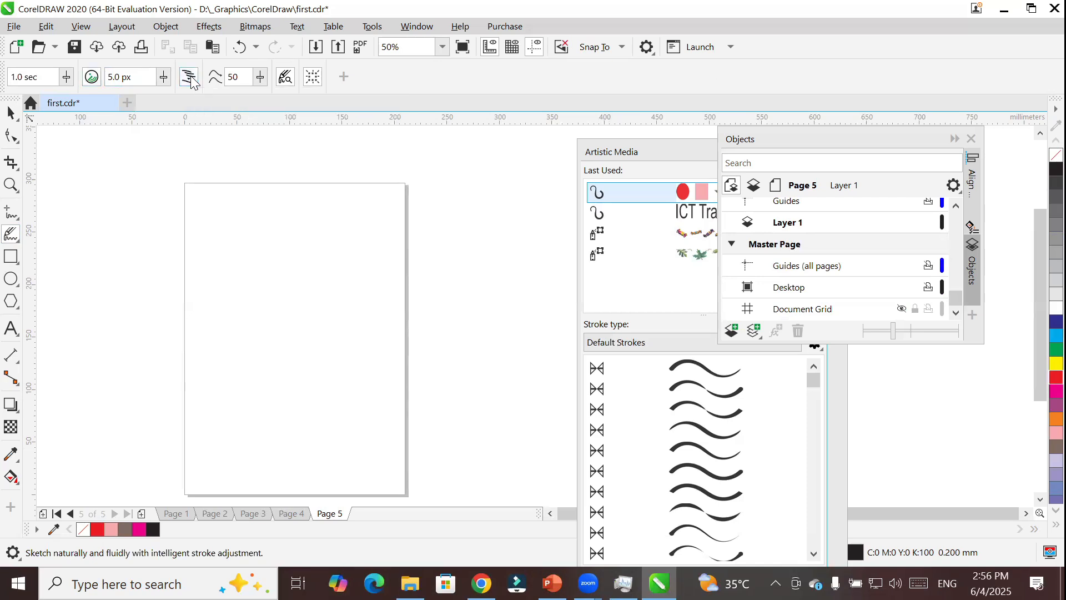
pyautogui.moveTo(289, 194)
pyautogui.mouseDown()
pyautogui.moveTo(201, 251)
pyautogui.moveTo(249, 320)
pyautogui.moveTo(317, 364)
pyautogui.moveTo(431, 346)
pyautogui.moveTo(473, 231)
pyautogui.moveTo(518, 255)
pyautogui.moveTo(511, 347)
pyautogui.moveTo(473, 406)
pyautogui.moveTo(400, 454)
pyautogui.moveTo(215, 468)
pyautogui.moveTo(88, 435)
pyautogui.moveTo(107, 358)
pyautogui.moveTo(169, 335)
pyautogui.moveTo(186, 294)
pyautogui.moveTo(149, 236)
pyautogui.moveTo(204, 159)
pyautogui.mouseUp()
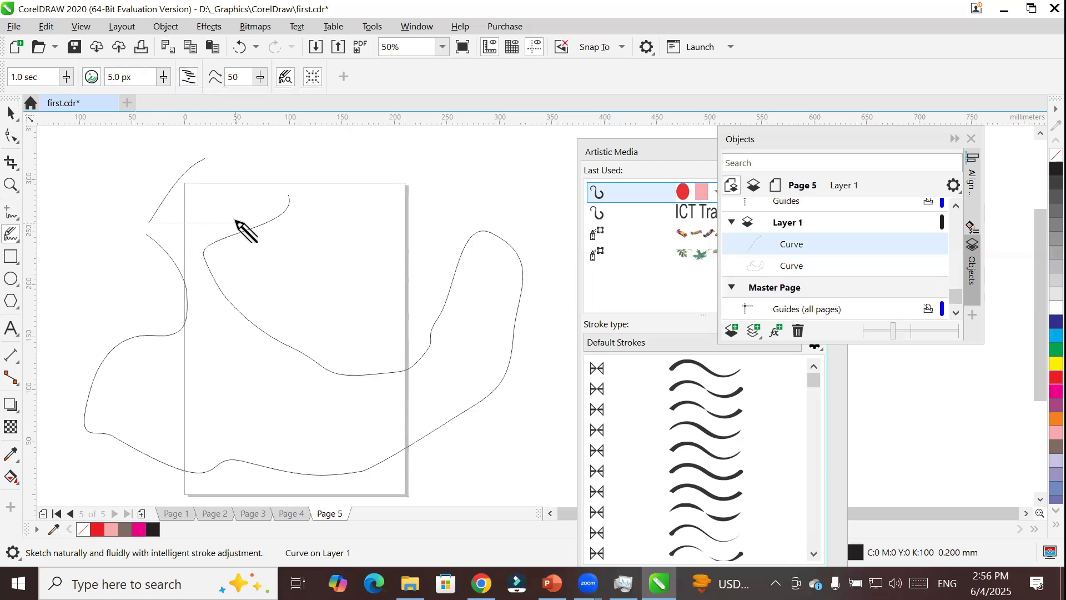
pyautogui.hotkey('ctrl', 'a')
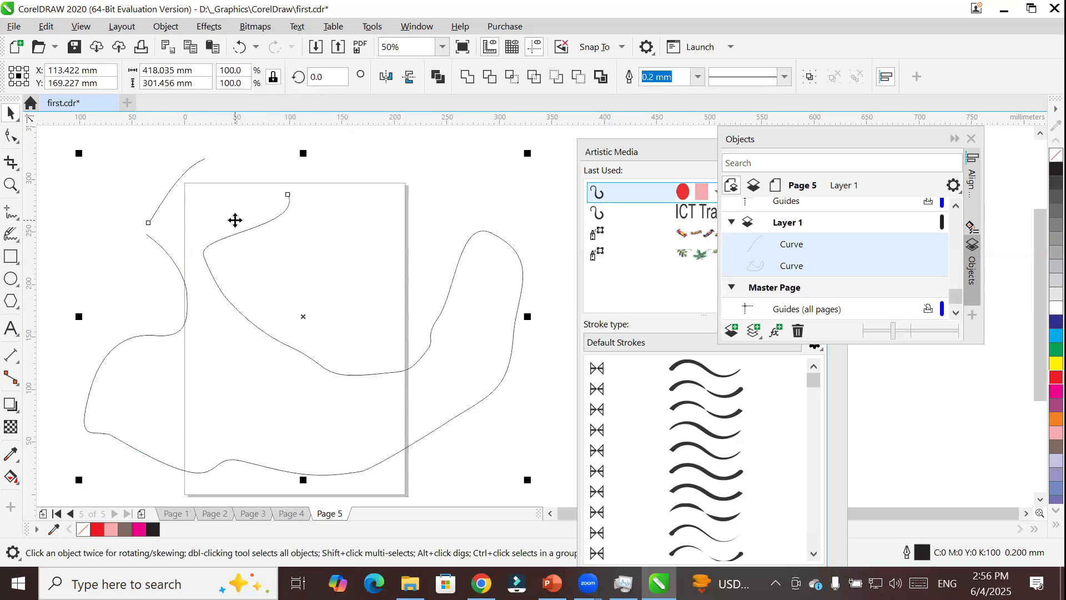
pyautogui.press('Delete')
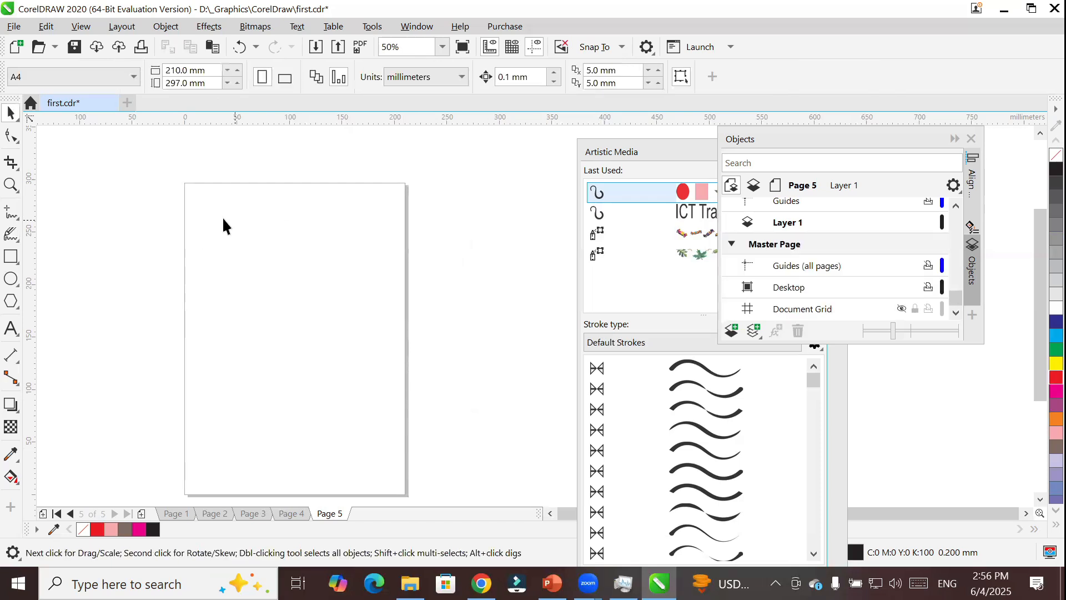
# Set LiveSketch curve smoothing to 100 and sketch a rounded loop about 305 mm wide around Page 5.
pyautogui.click(12, 235)
pyautogui.moveTo(47, 77); pyautogui.dragTo(7, 63)
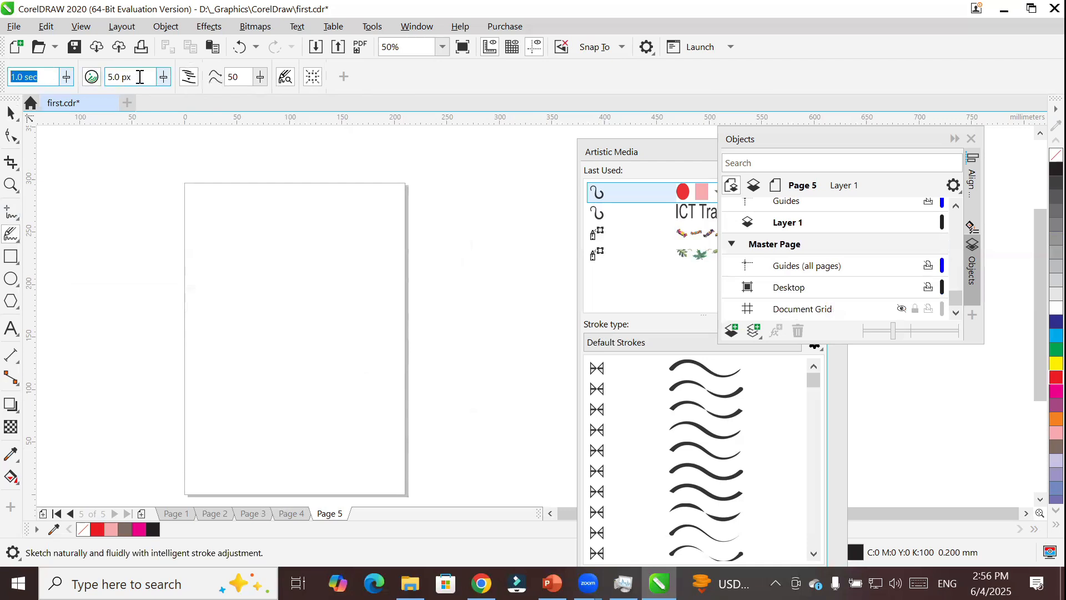
pyautogui.moveTo(139, 76); pyautogui.dragTo(82, 73)
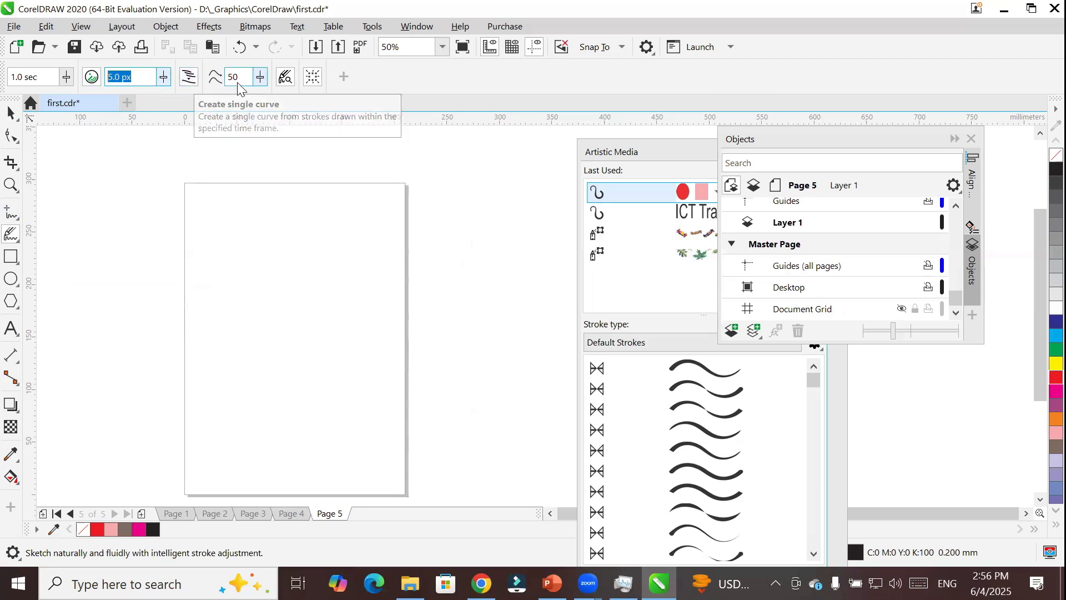
pyautogui.click(265, 77)
pyautogui.moveTo(264, 96); pyautogui.dragTo(318, 95)
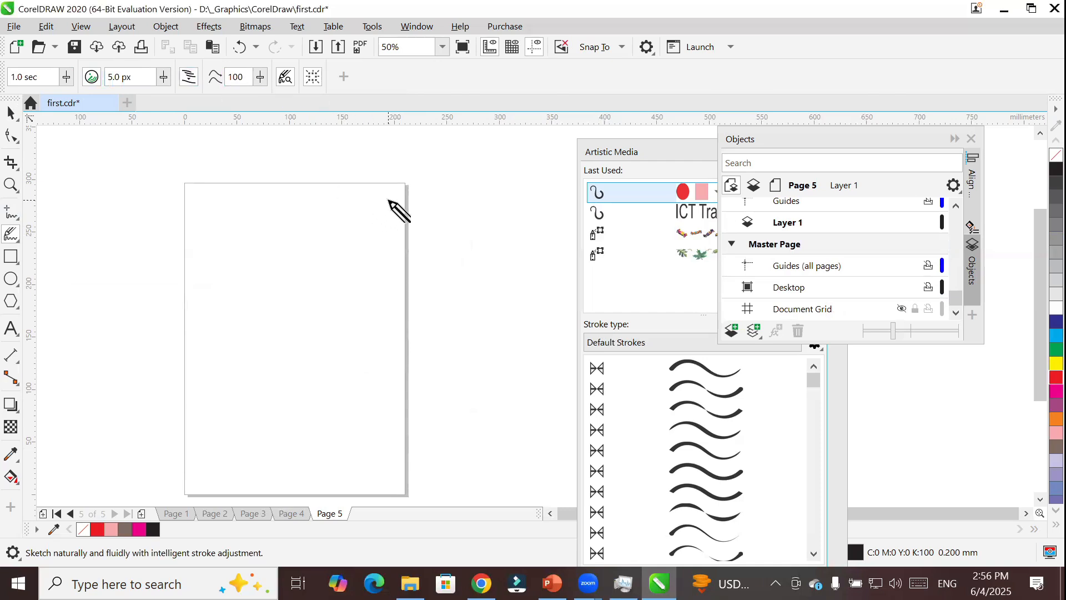
pyautogui.moveTo(389, 200)
pyautogui.mouseDown()
pyautogui.moveTo(210, 266)
pyautogui.moveTo(175, 322)
pyautogui.moveTo(173, 387)
pyautogui.moveTo(213, 456)
pyautogui.moveTo(259, 475)
pyautogui.moveTo(337, 478)
pyautogui.moveTo(412, 447)
pyautogui.moveTo(469, 369)
pyautogui.moveTo(486, 255)
pyautogui.moveTo(430, 199)
pyautogui.moveTo(397, 190)
pyautogui.mouseUp()
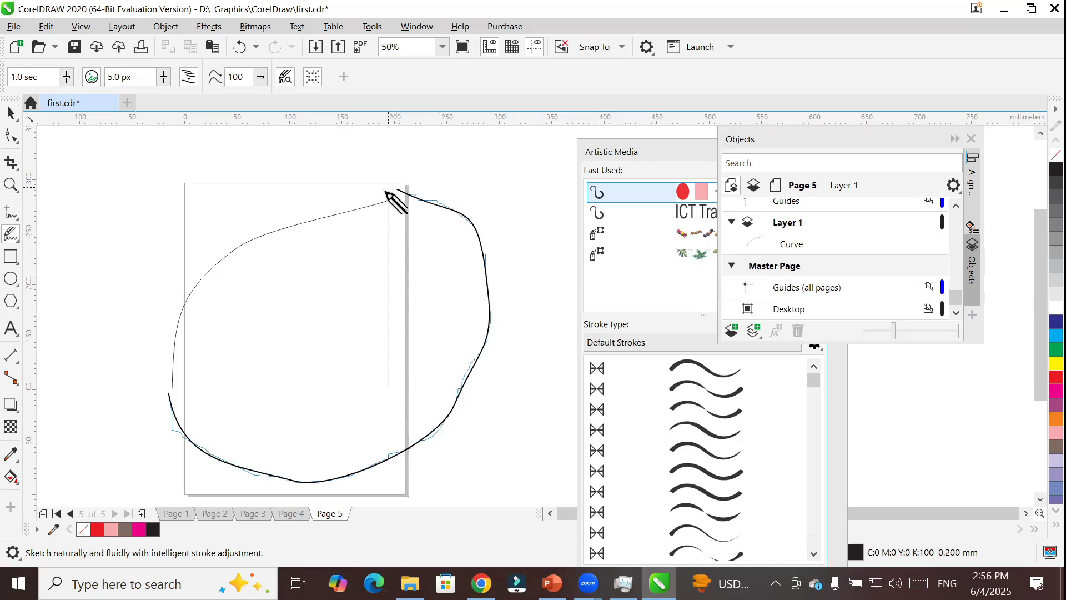
pyautogui.scroll(4, 399, 188)
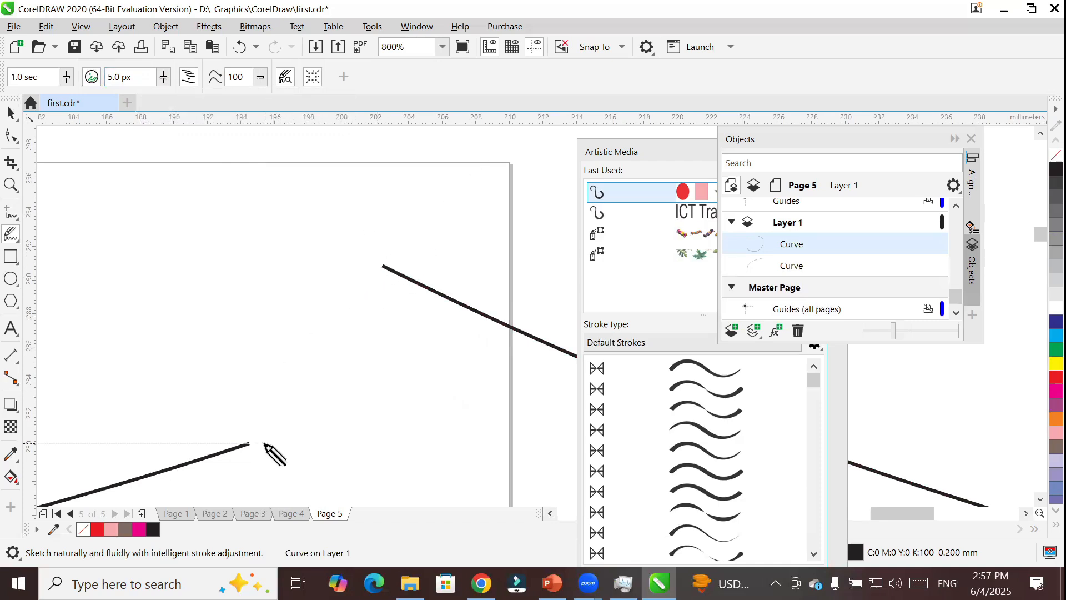
# Set curve smoothing to 0 and sketch an irregular closed shape about 849 mm wide beside Page 5.
pyautogui.click(107, 82)
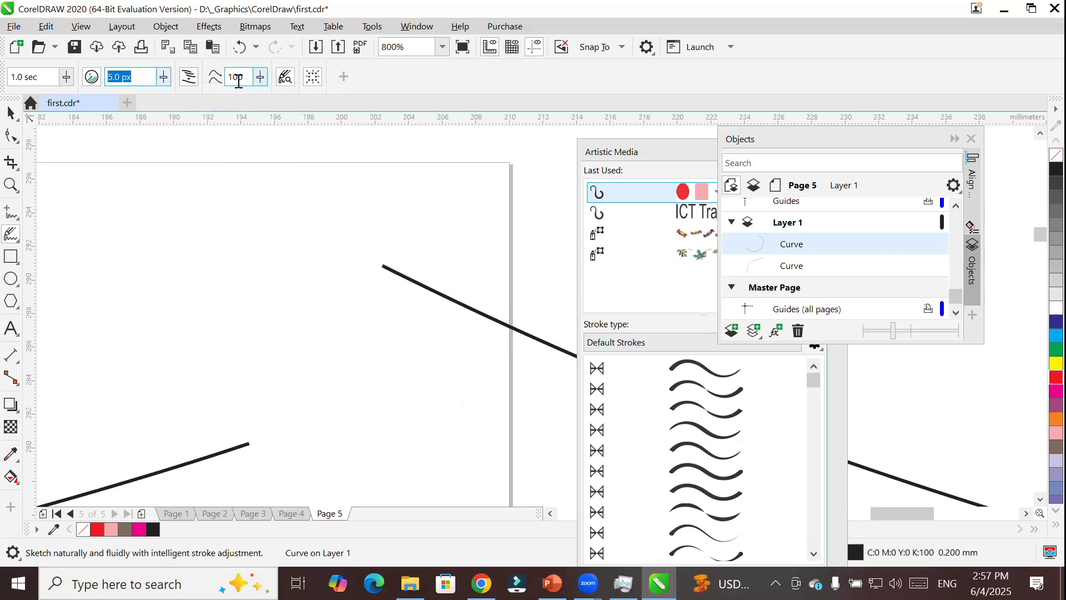
pyautogui.click(259, 77)
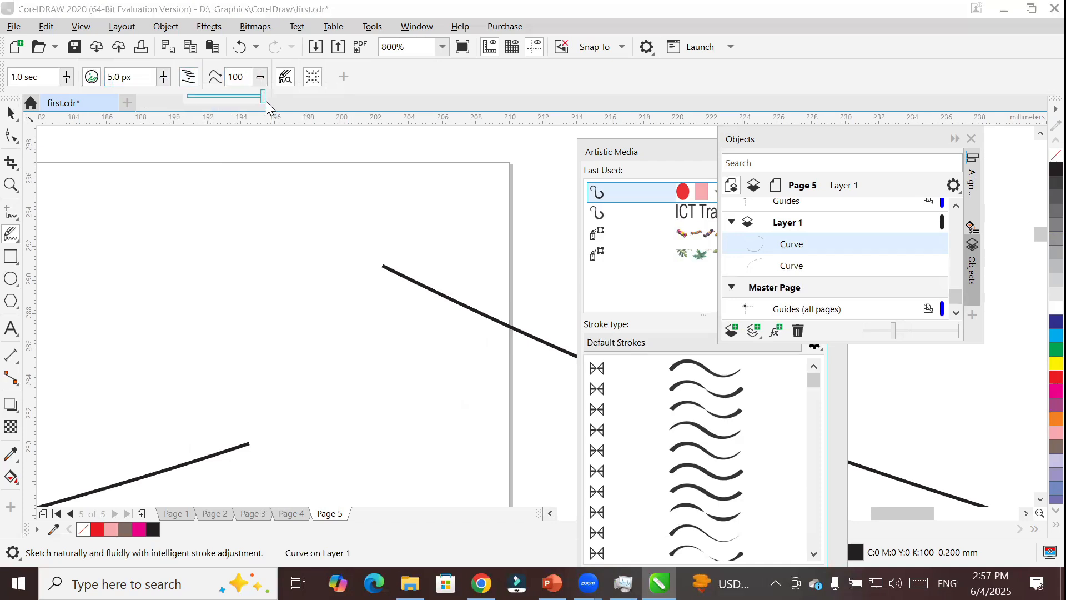
pyautogui.moveTo(265, 100); pyautogui.dragTo(234, 91)
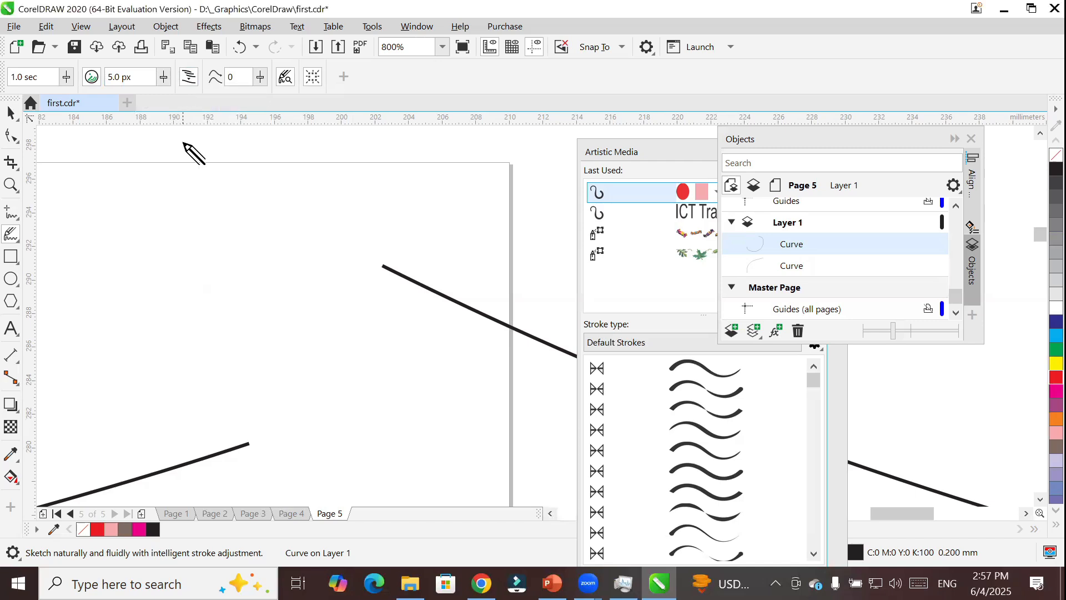
pyautogui.scroll(-10, 202, 219)
pyautogui.moveTo(407, 198)
pyautogui.mouseDown()
pyautogui.moveTo(259, 300)
pyautogui.moveTo(251, 323)
pyautogui.moveTo(289, 405)
pyautogui.moveTo(355, 398)
pyautogui.moveTo(444, 349)
pyautogui.moveTo(468, 286)
pyautogui.moveTo(473, 214)
pyautogui.moveTo(449, 180)
pyautogui.moveTo(401, 204)
pyautogui.mouseUp()
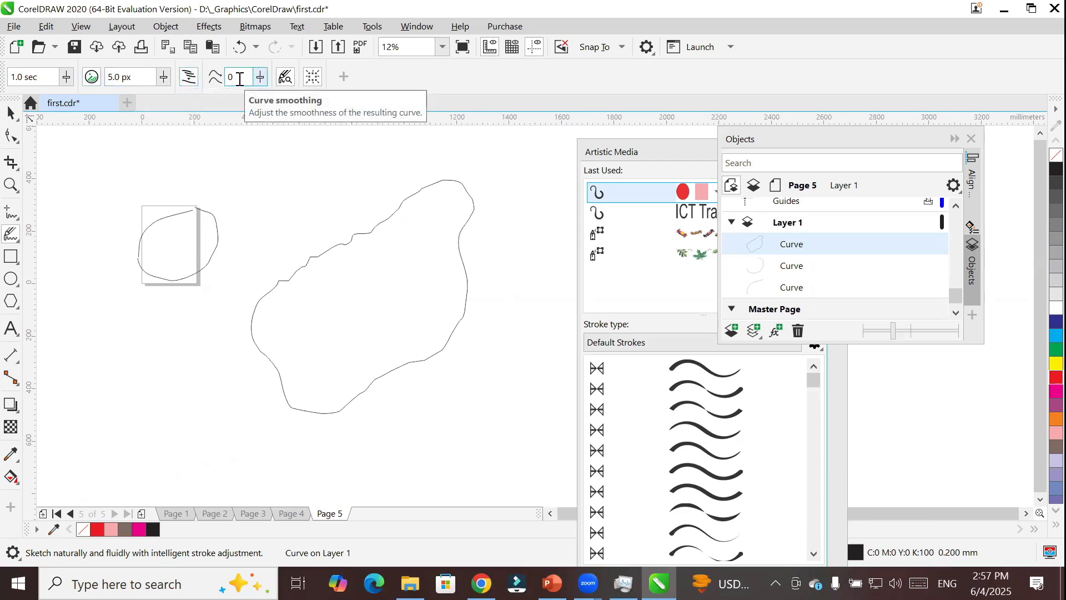
# Fill the large irregular shape beside Page 5 with cyan.
pyautogui.scroll(8, 305, 231)
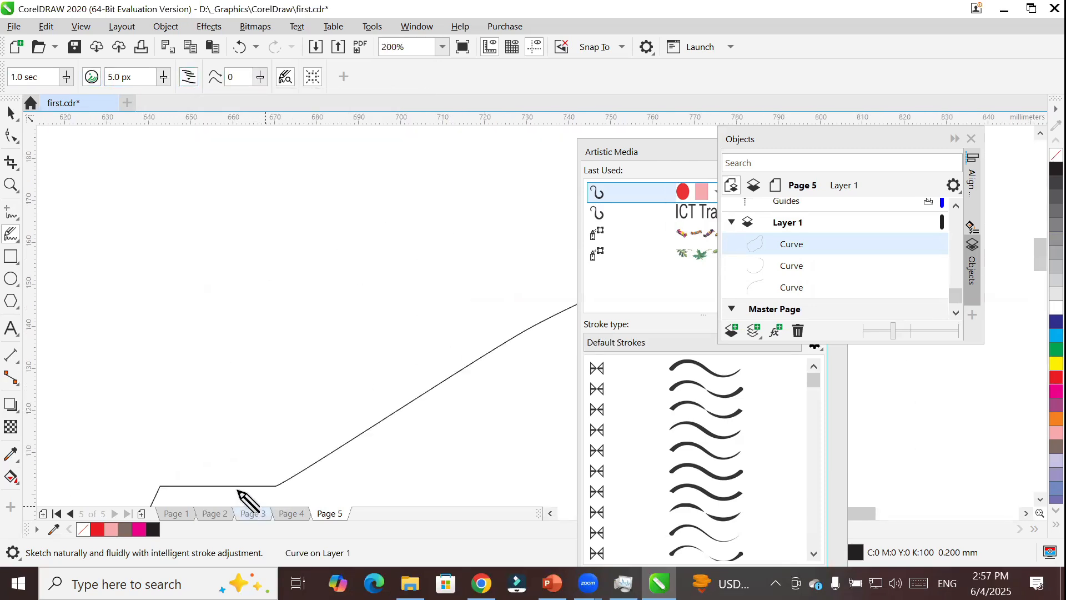
pyautogui.scroll(-6, 237, 472)
pyautogui.scroll(4, 256, 481)
pyautogui.scroll(-2, 284, 367)
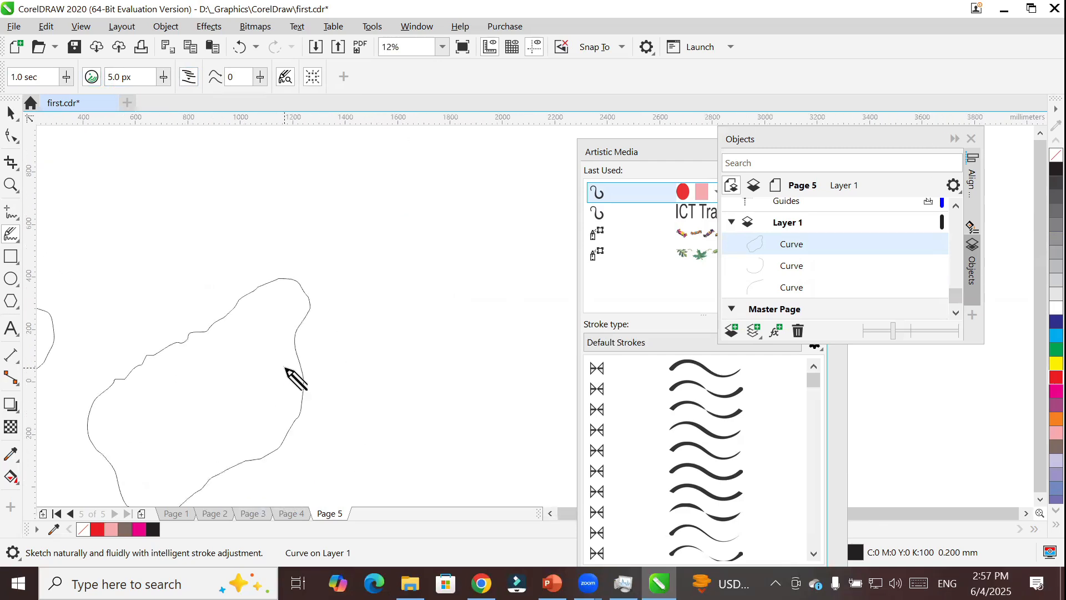
pyautogui.scroll(4, 144, 356)
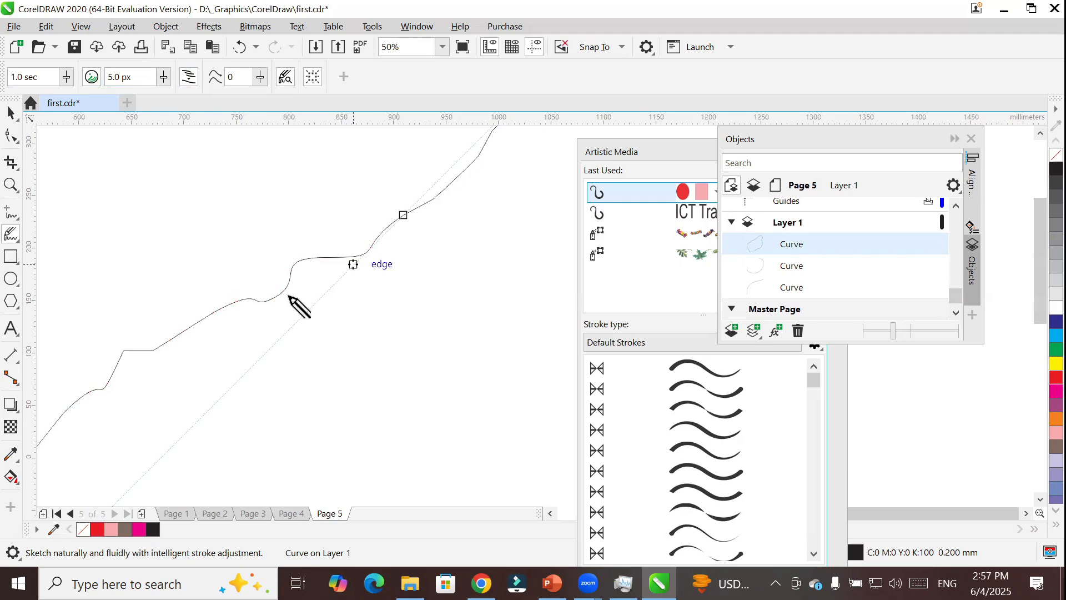
pyautogui.click(11, 113)
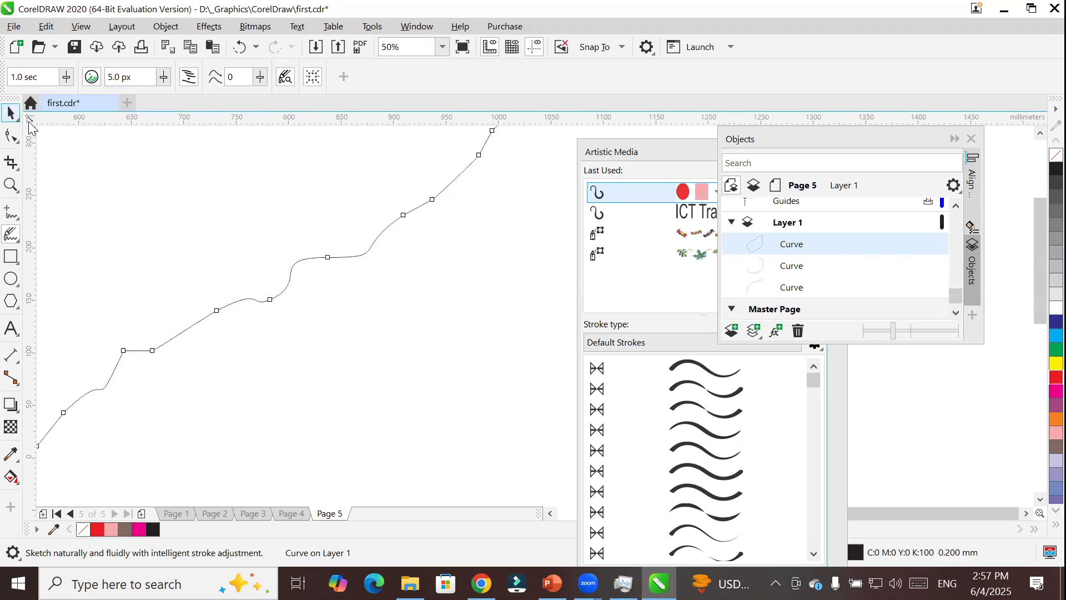
pyautogui.click(1054, 169)
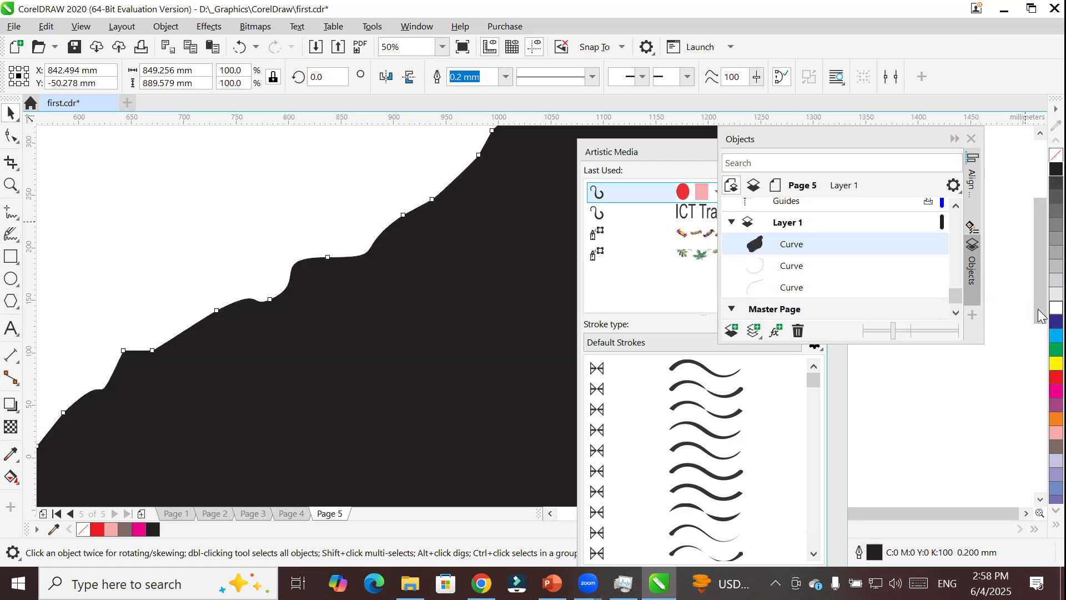
pyautogui.click(1056, 322)
pyautogui.click(1056, 335)
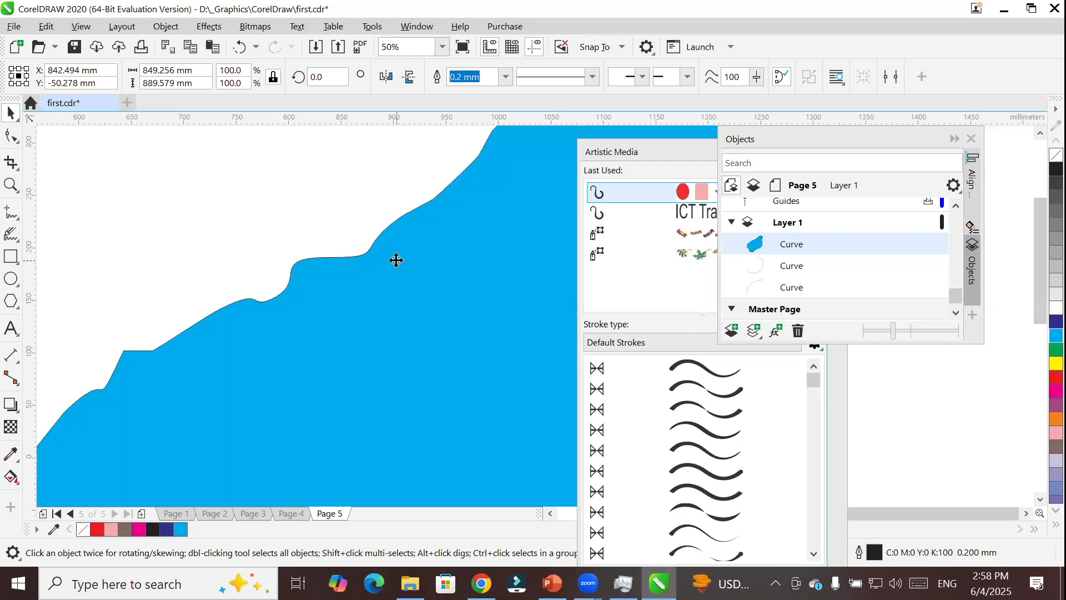
# Sketch an open winding LiveSketch curve from above Page 5, passing between the loop and the cyan shape, to below the page.
pyautogui.scroll(-3, 396, 260)
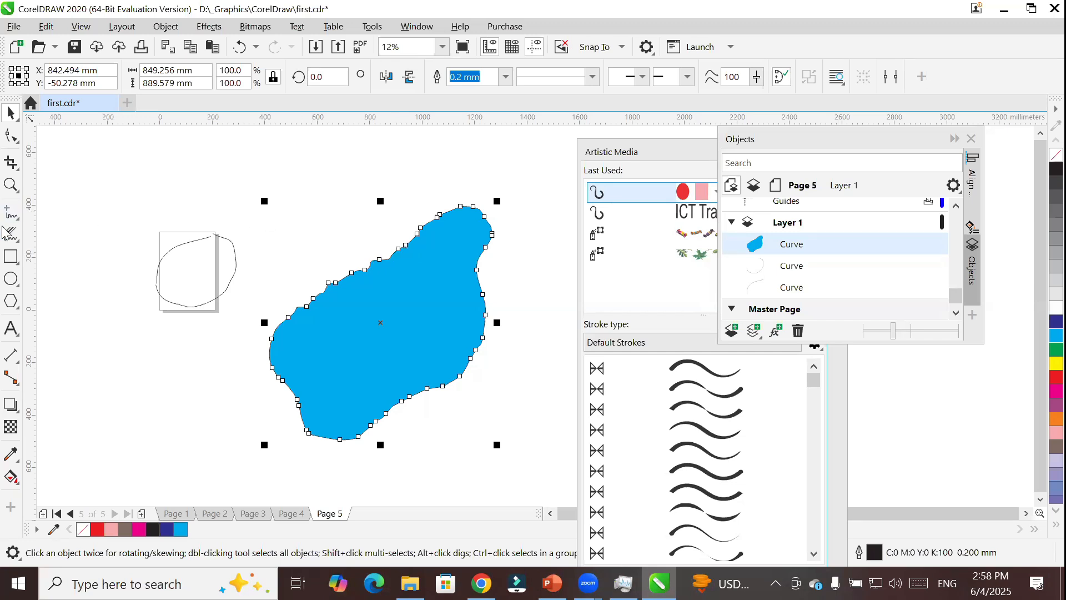
pyautogui.click(12, 239)
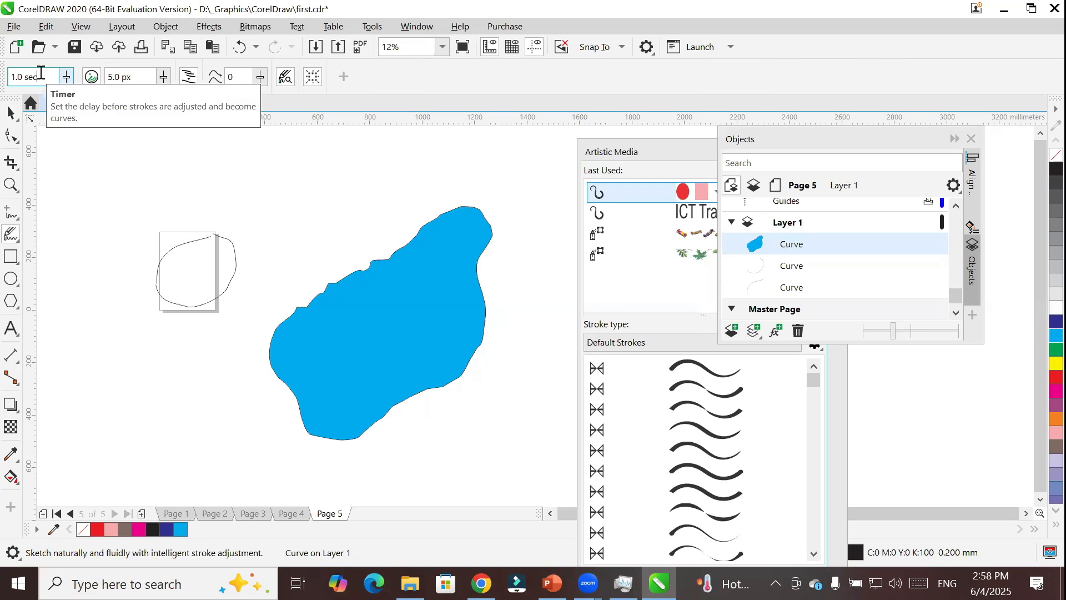
pyautogui.moveTo(143, 77); pyautogui.dragTo(104, 76)
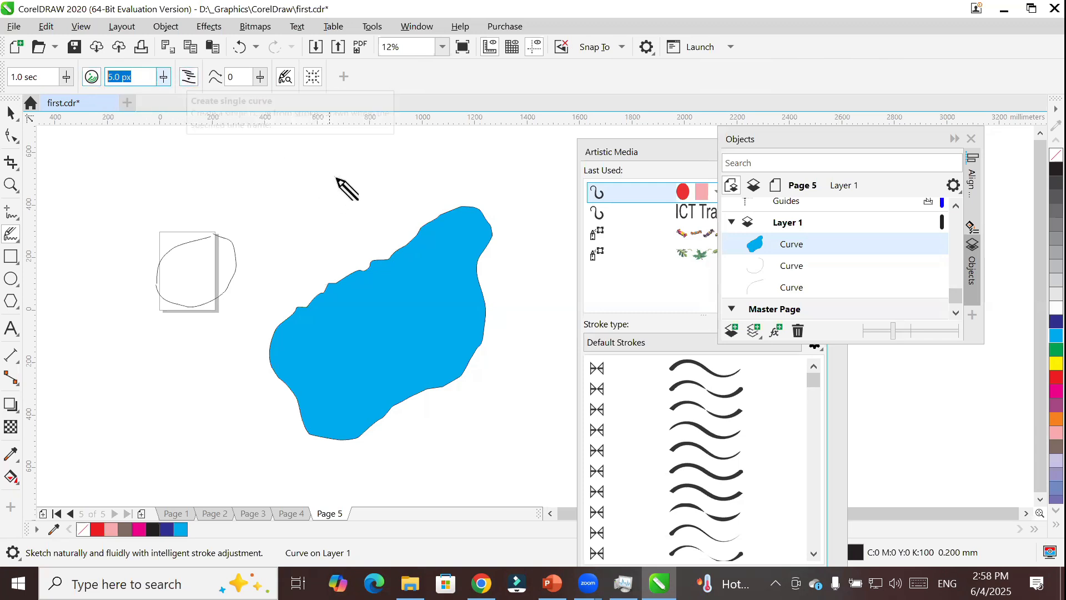
pyautogui.moveTo(254, 154)
pyautogui.mouseDown()
pyautogui.moveTo(375, 205)
pyautogui.moveTo(289, 309)
pyautogui.moveTo(300, 292)
pyautogui.moveTo(242, 338)
pyautogui.moveTo(134, 394)
pyautogui.moveTo(56, 466)
pyautogui.mouseUp()
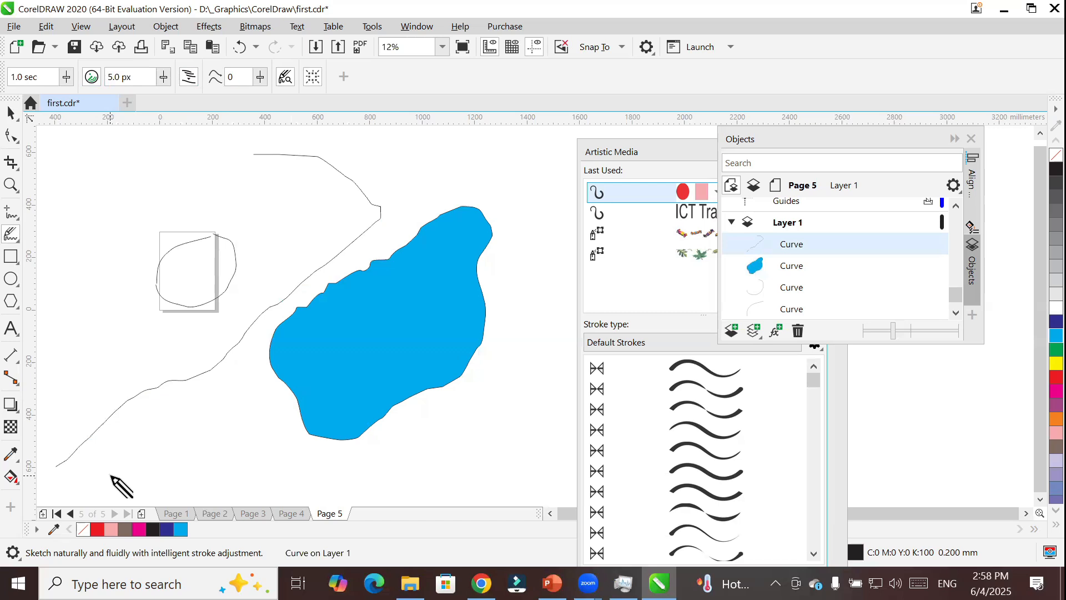
# Set the LiveSketch timer to 5.0 seconds and sketch a very large, irregular, nearly closed outline far to the left of Page 5.
pyautogui.click(66, 77)
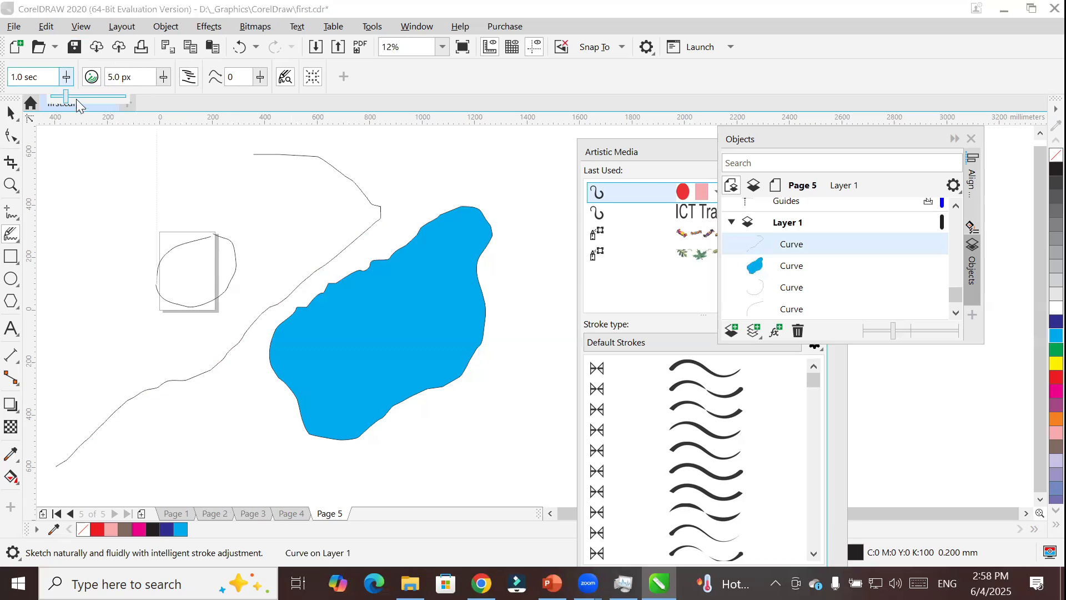
pyautogui.moveTo(65, 97); pyautogui.dragTo(127, 96)
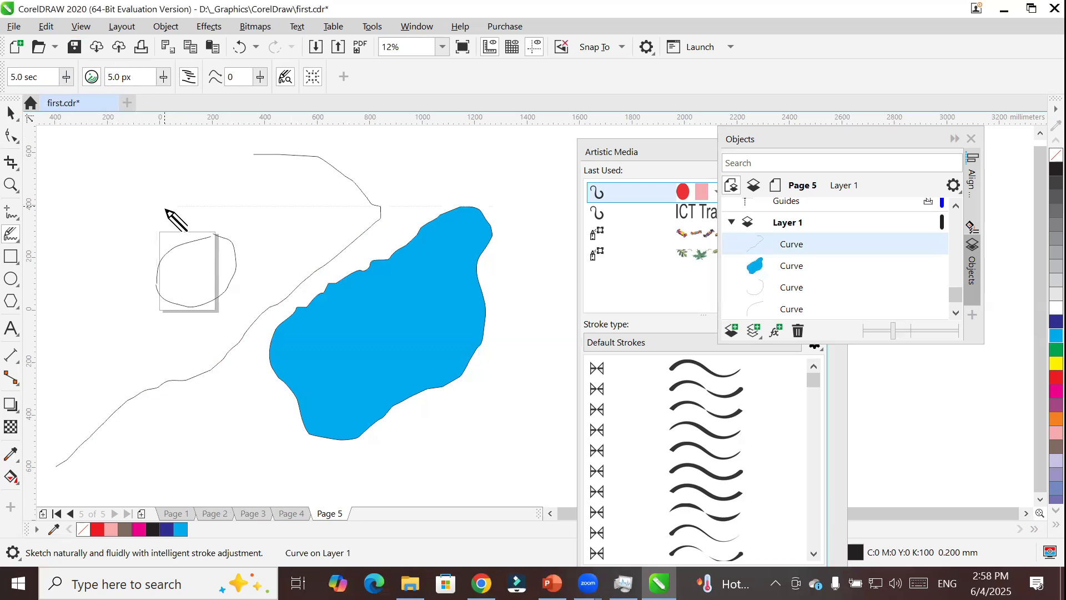
pyautogui.scroll(-5, 209, 209)
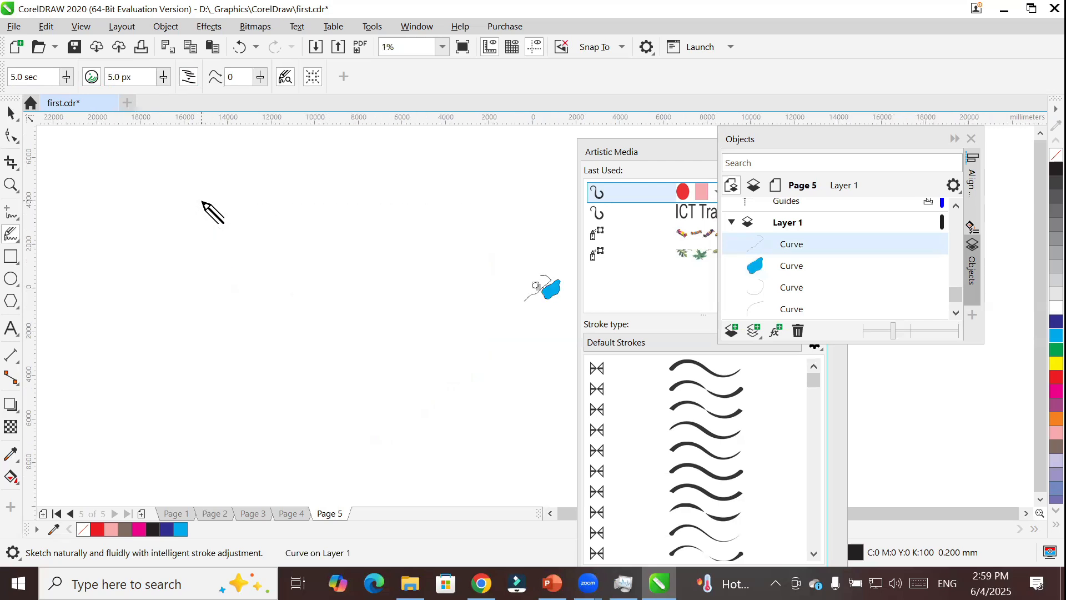
pyautogui.moveTo(443, 170)
pyautogui.mouseDown()
pyautogui.moveTo(411, 218)
pyautogui.moveTo(223, 272)
pyautogui.moveTo(182, 314)
pyautogui.moveTo(152, 375)
pyautogui.moveTo(319, 413)
pyautogui.moveTo(464, 309)
pyautogui.moveTo(514, 156)
pyautogui.moveTo(444, 172)
pyautogui.mouseUp()
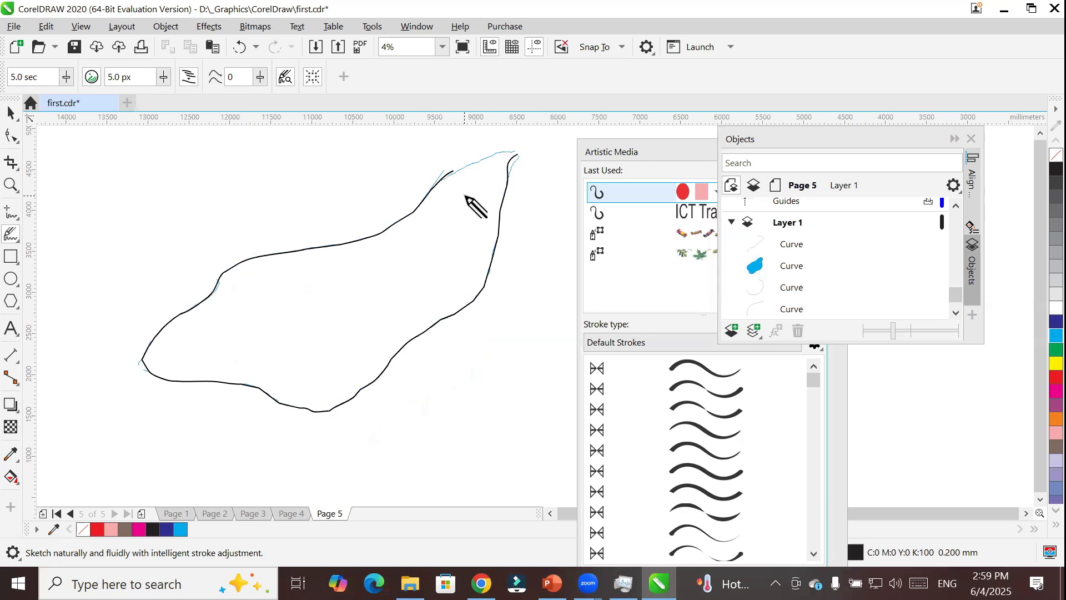
# Delete all the curves on Page 5, including the cyan shape and the large outline.
pyautogui.hotkey('ctrl', 'a')
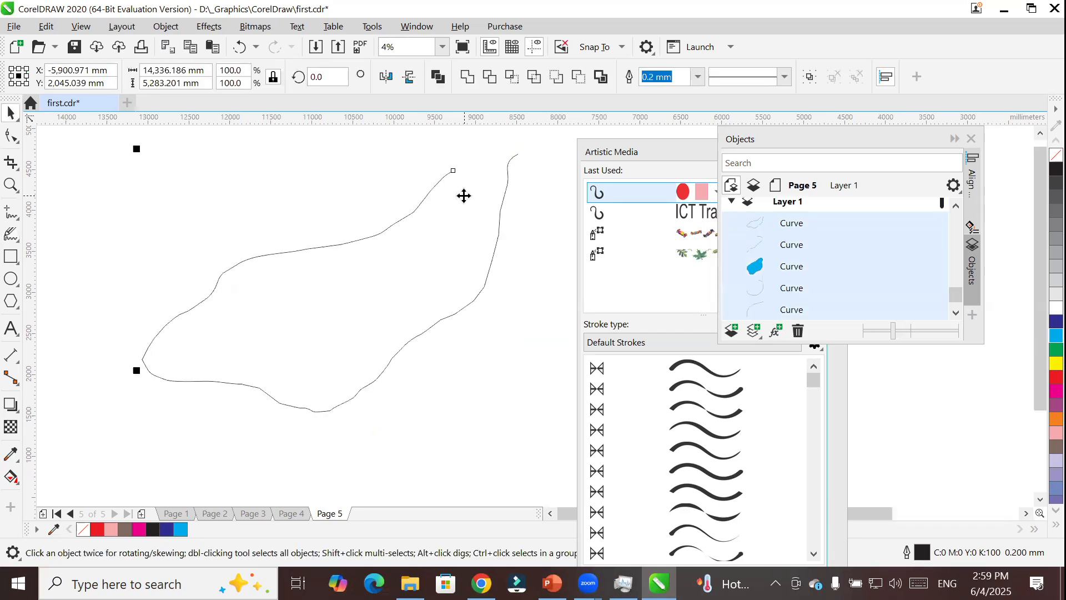
pyautogui.press('Delete')
pyautogui.scroll(-2, 452, 222)
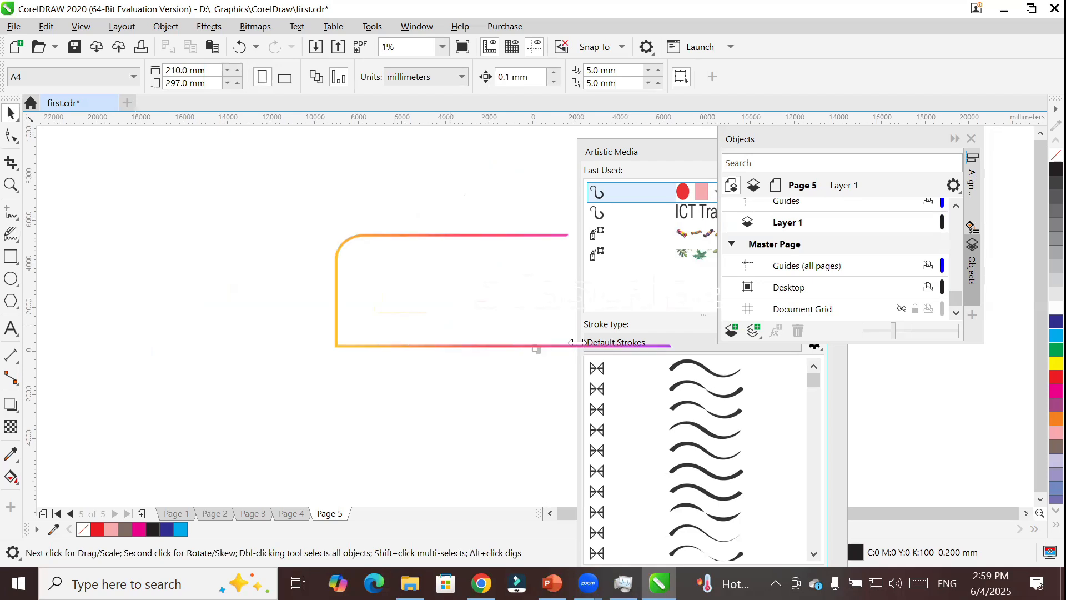
pyautogui.scroll(3, 563, 349)
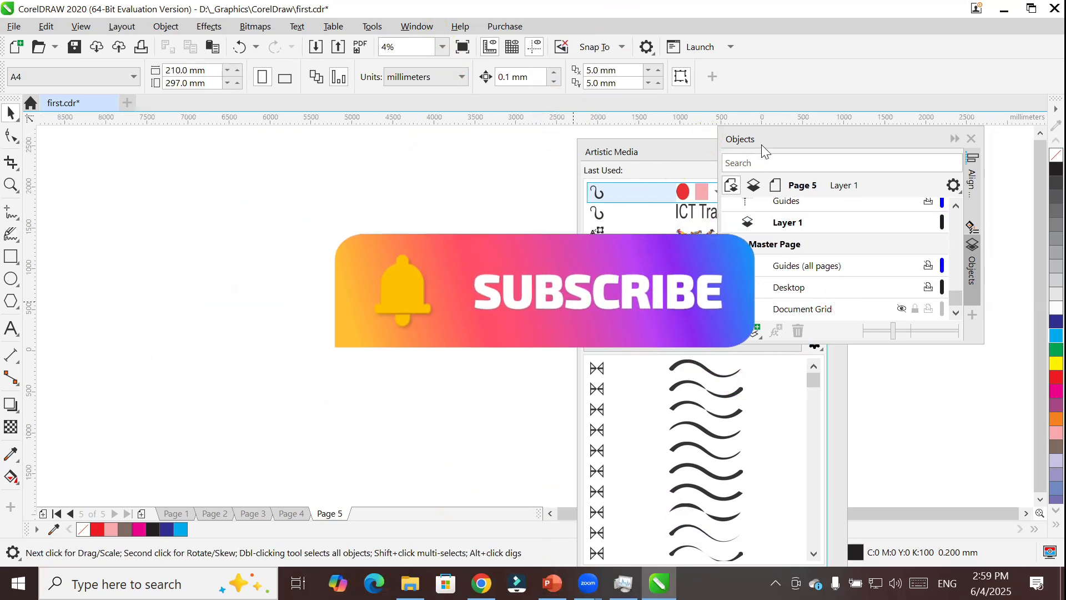
# Move the Artistic Media docker away from the Objects docker and close it, and show the tools grouped with LiveSketch.
pyautogui.moveTo(654, 154); pyautogui.dragTo(365, 220)
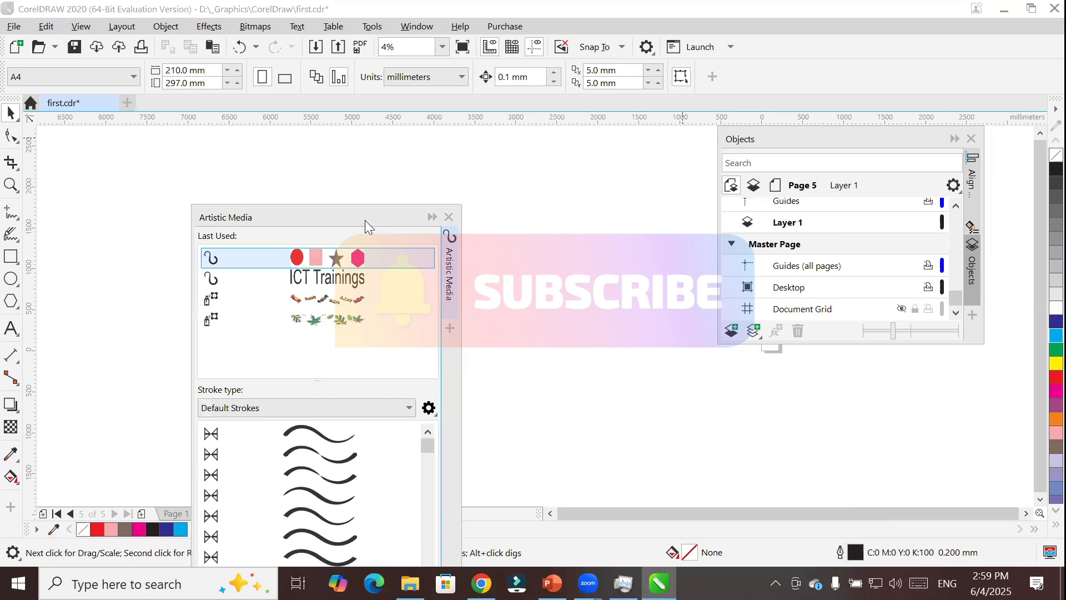
pyautogui.click(450, 217)
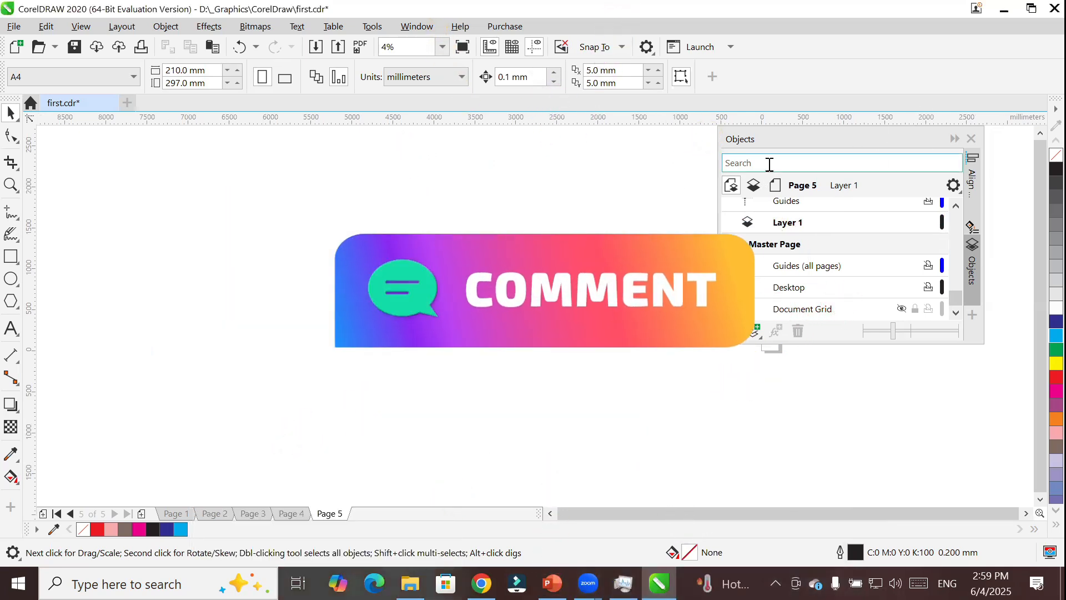
pyautogui.click(15, 237)
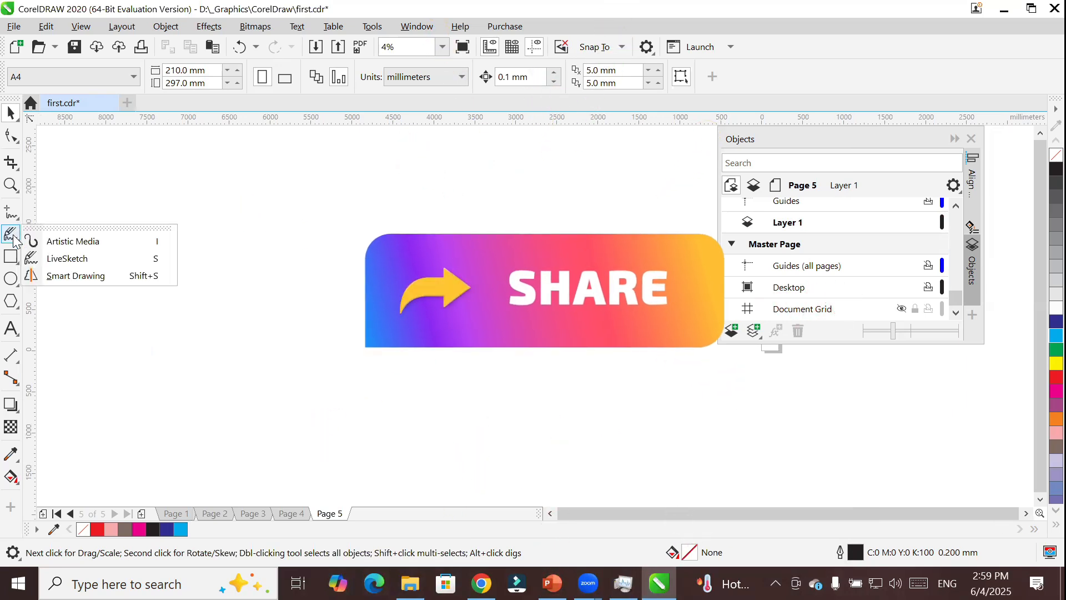